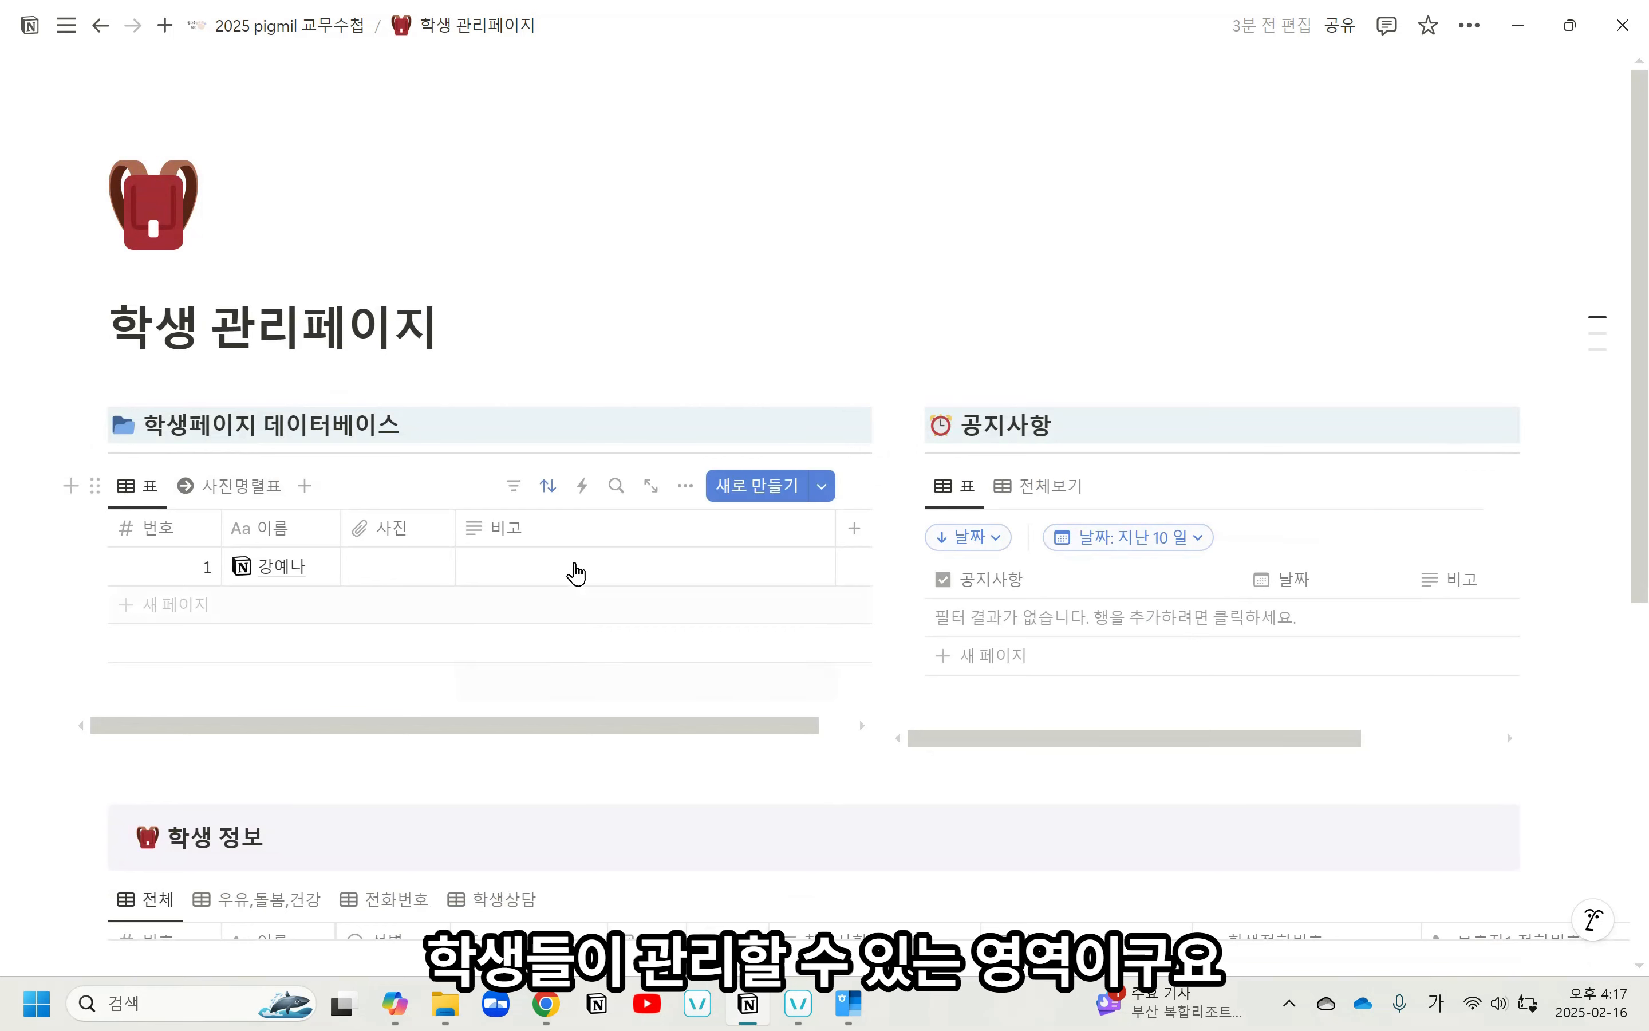
Switch to the Hangul document 노션 연습용 명렬표.hwpx and copy the number, name and gender cells for students 2 to 5.
{"action": "scroll", "coordinate": [817, 610], "scroll_direction": "down", "scroll_amount": 3}
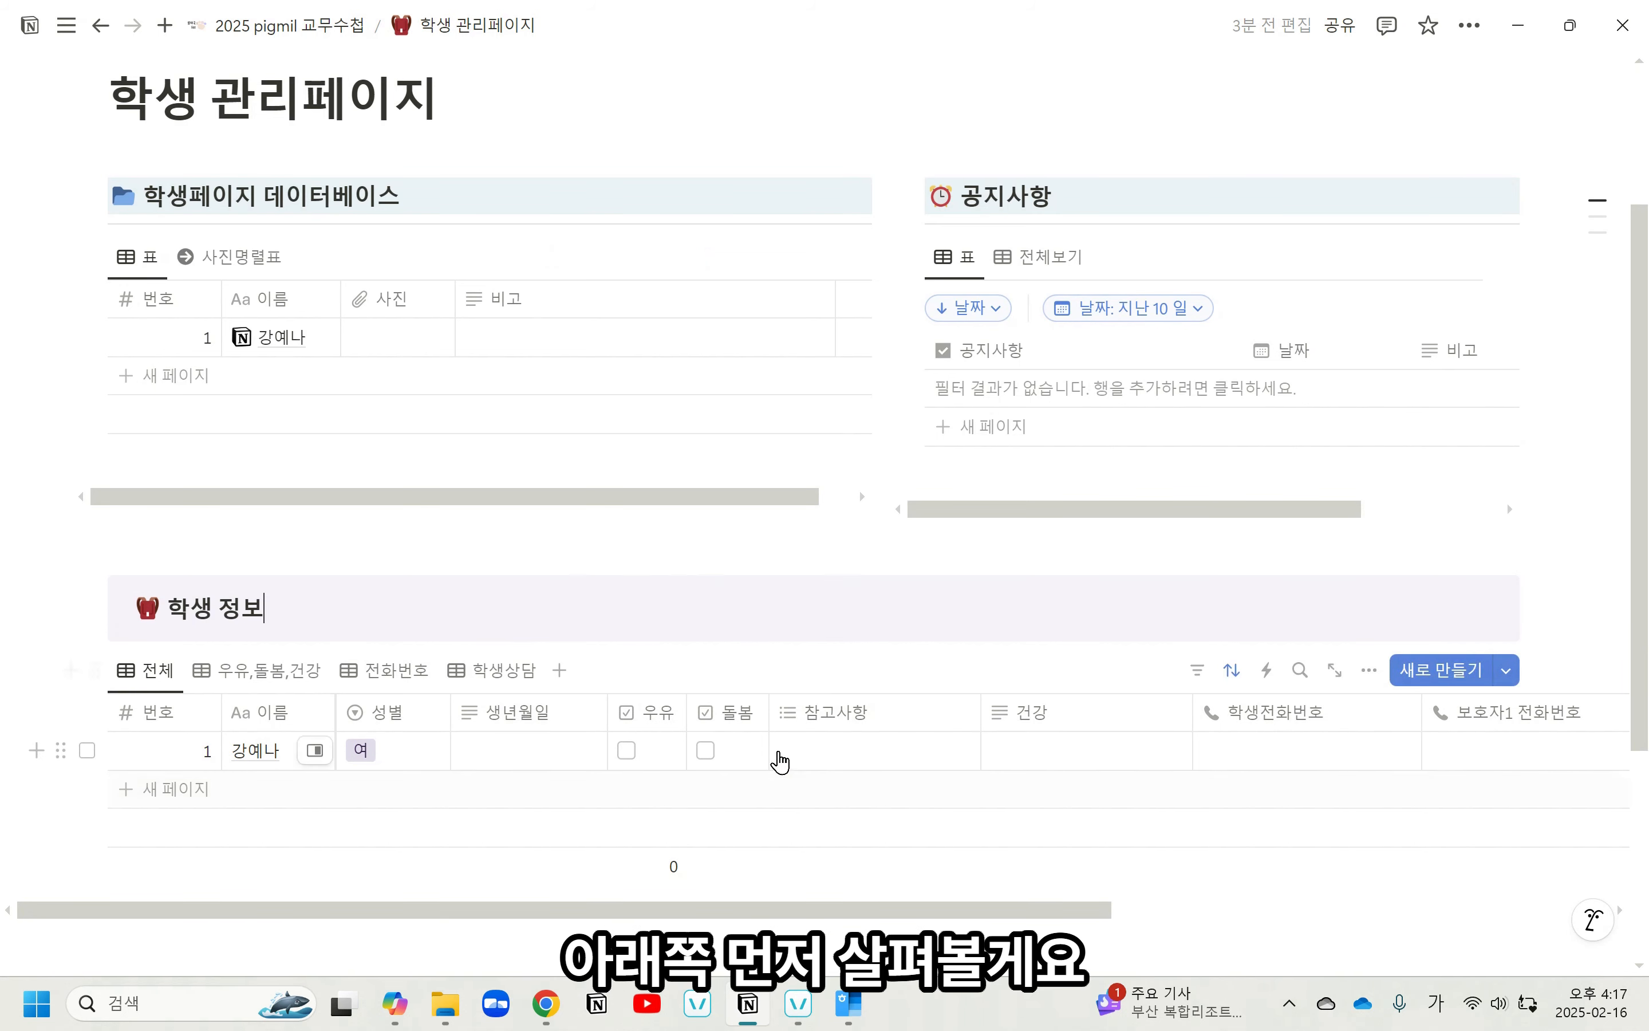
{"action": "scroll", "coordinate": [778, 757], "scroll_direction": "down", "scroll_amount": 3}
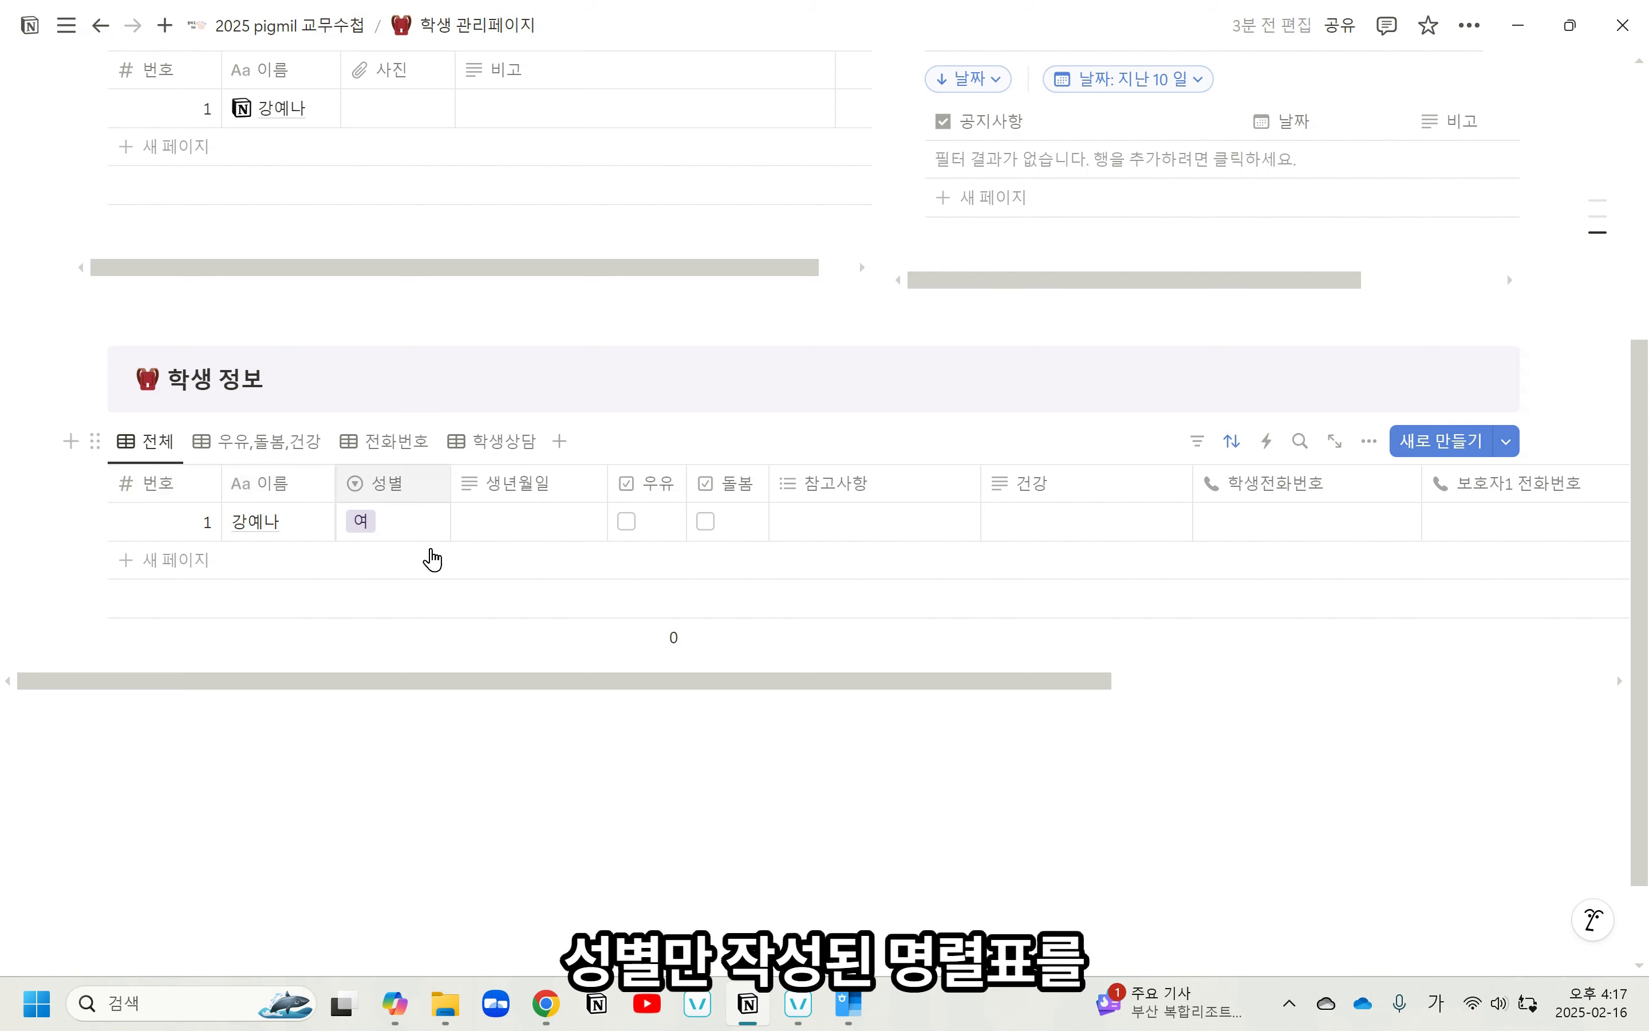
{"action": "mouse_move", "coordinate": [848, 1004]}
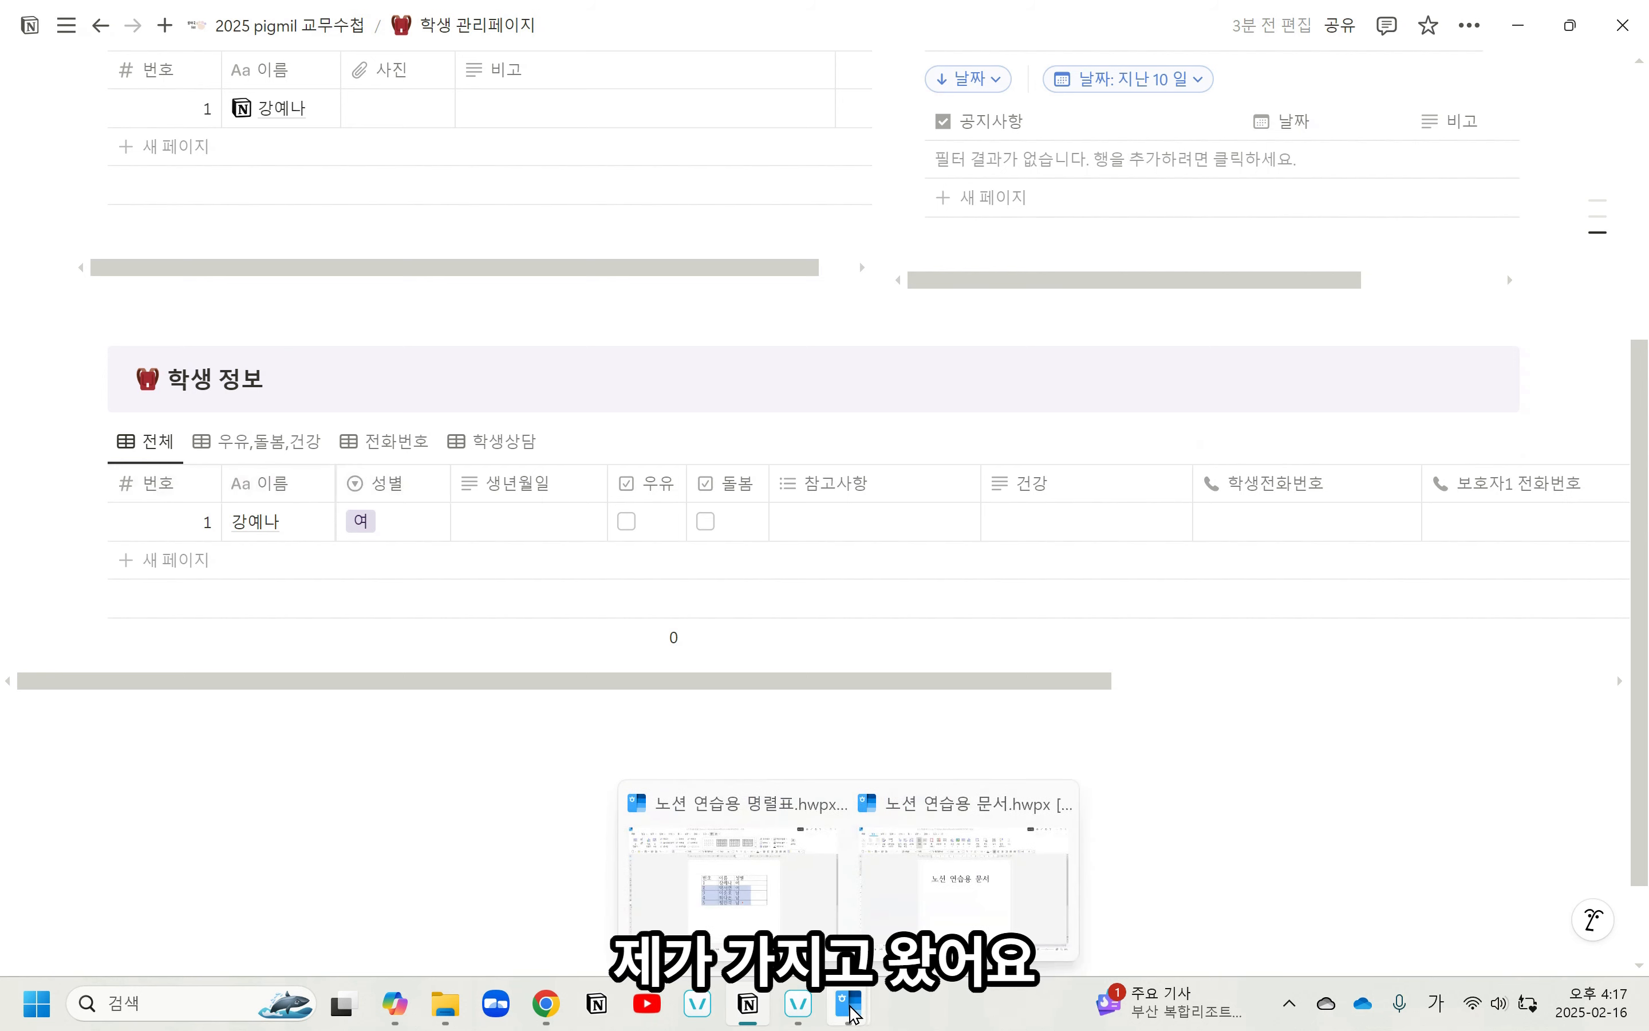
{"action": "left_click", "coordinate": [809, 927]}
{"action": "left_click", "coordinate": [844, 708]}
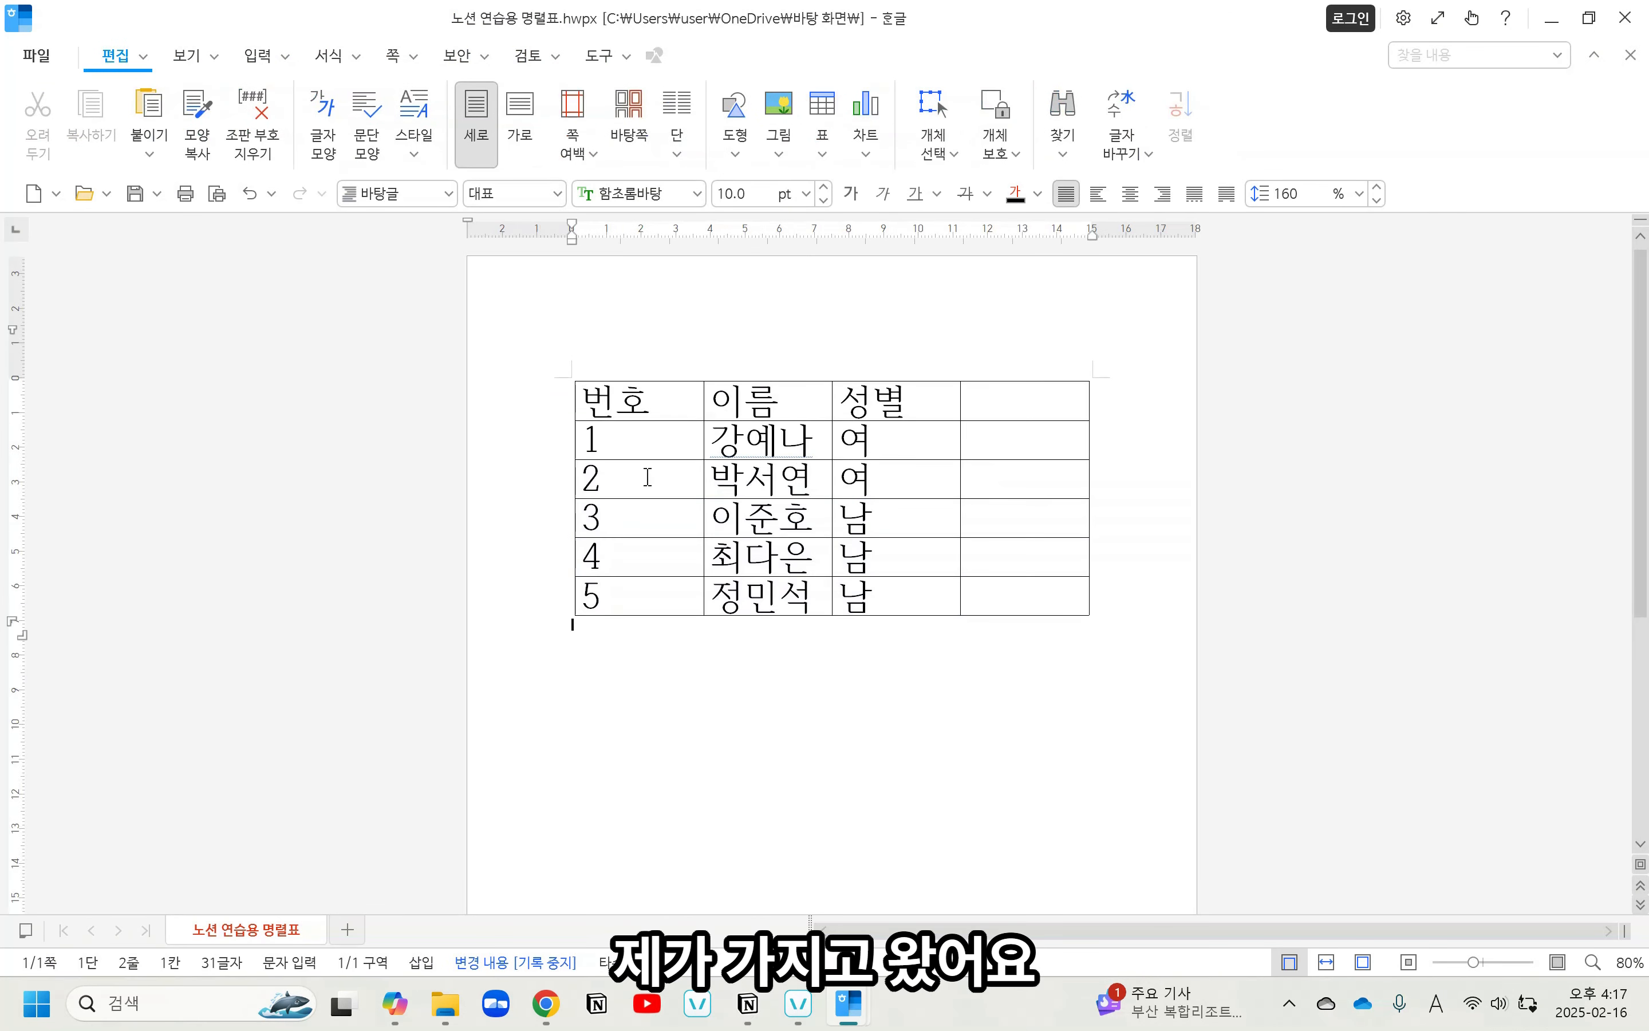
{"action": "left_click_drag", "start_coordinate": [653, 480], "coordinate": [893, 600]}
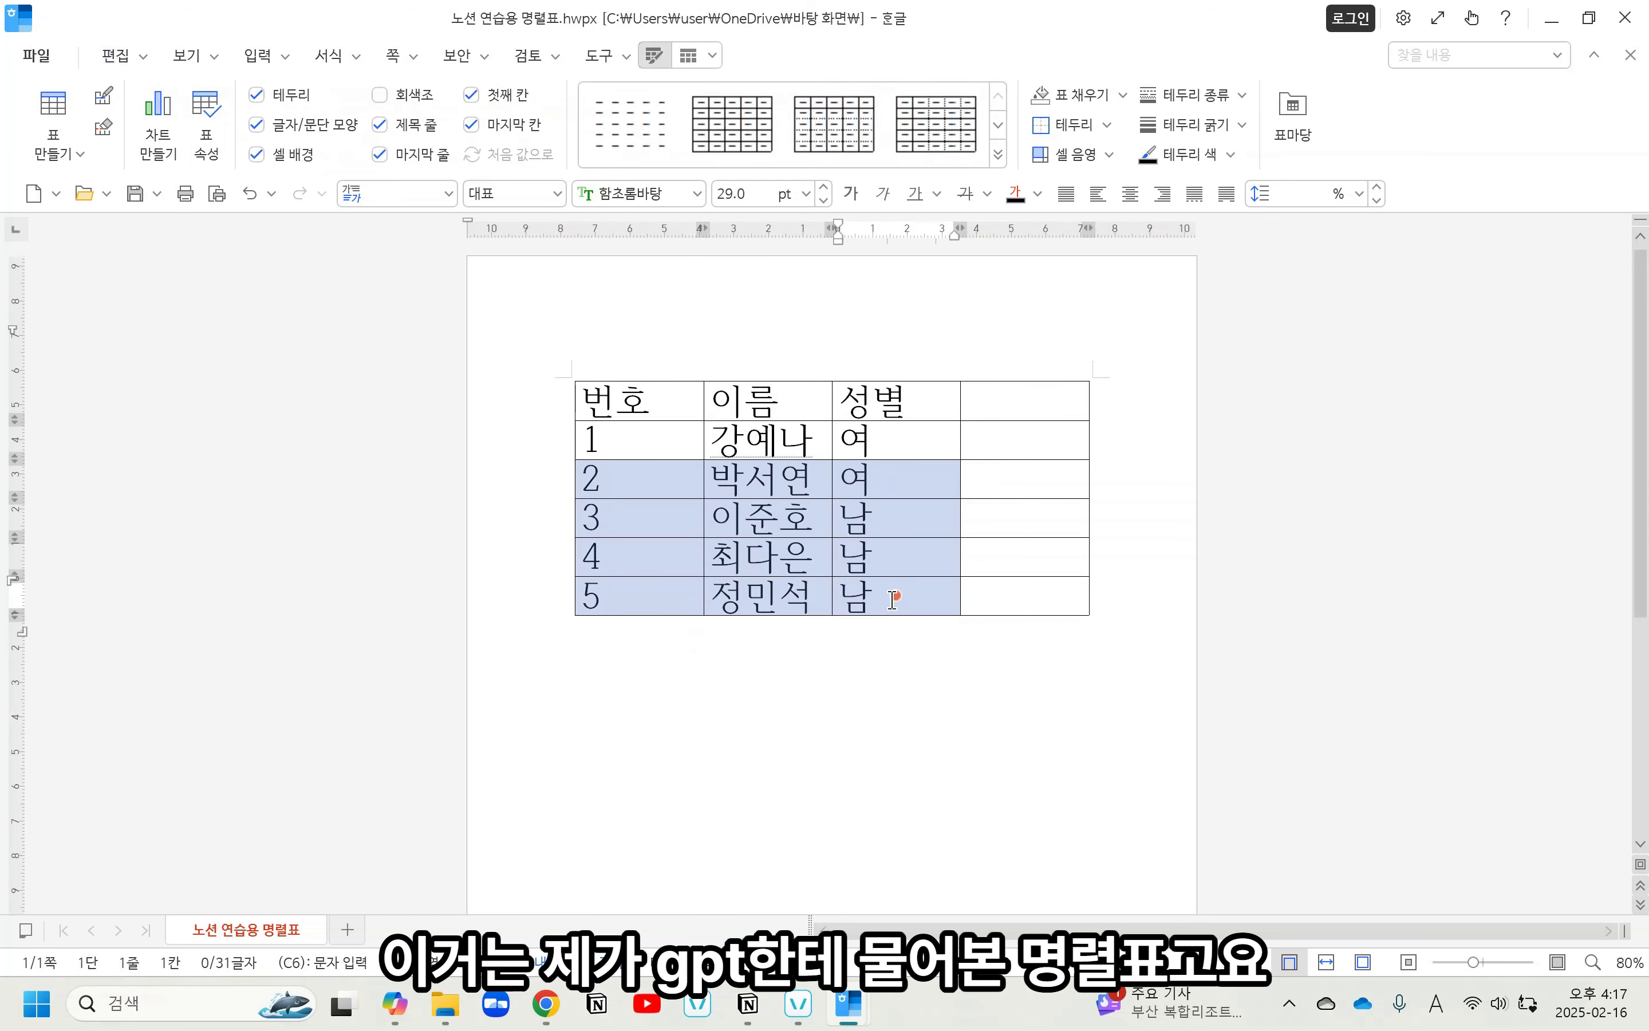
{"action": "left_click", "coordinate": [931, 709]}
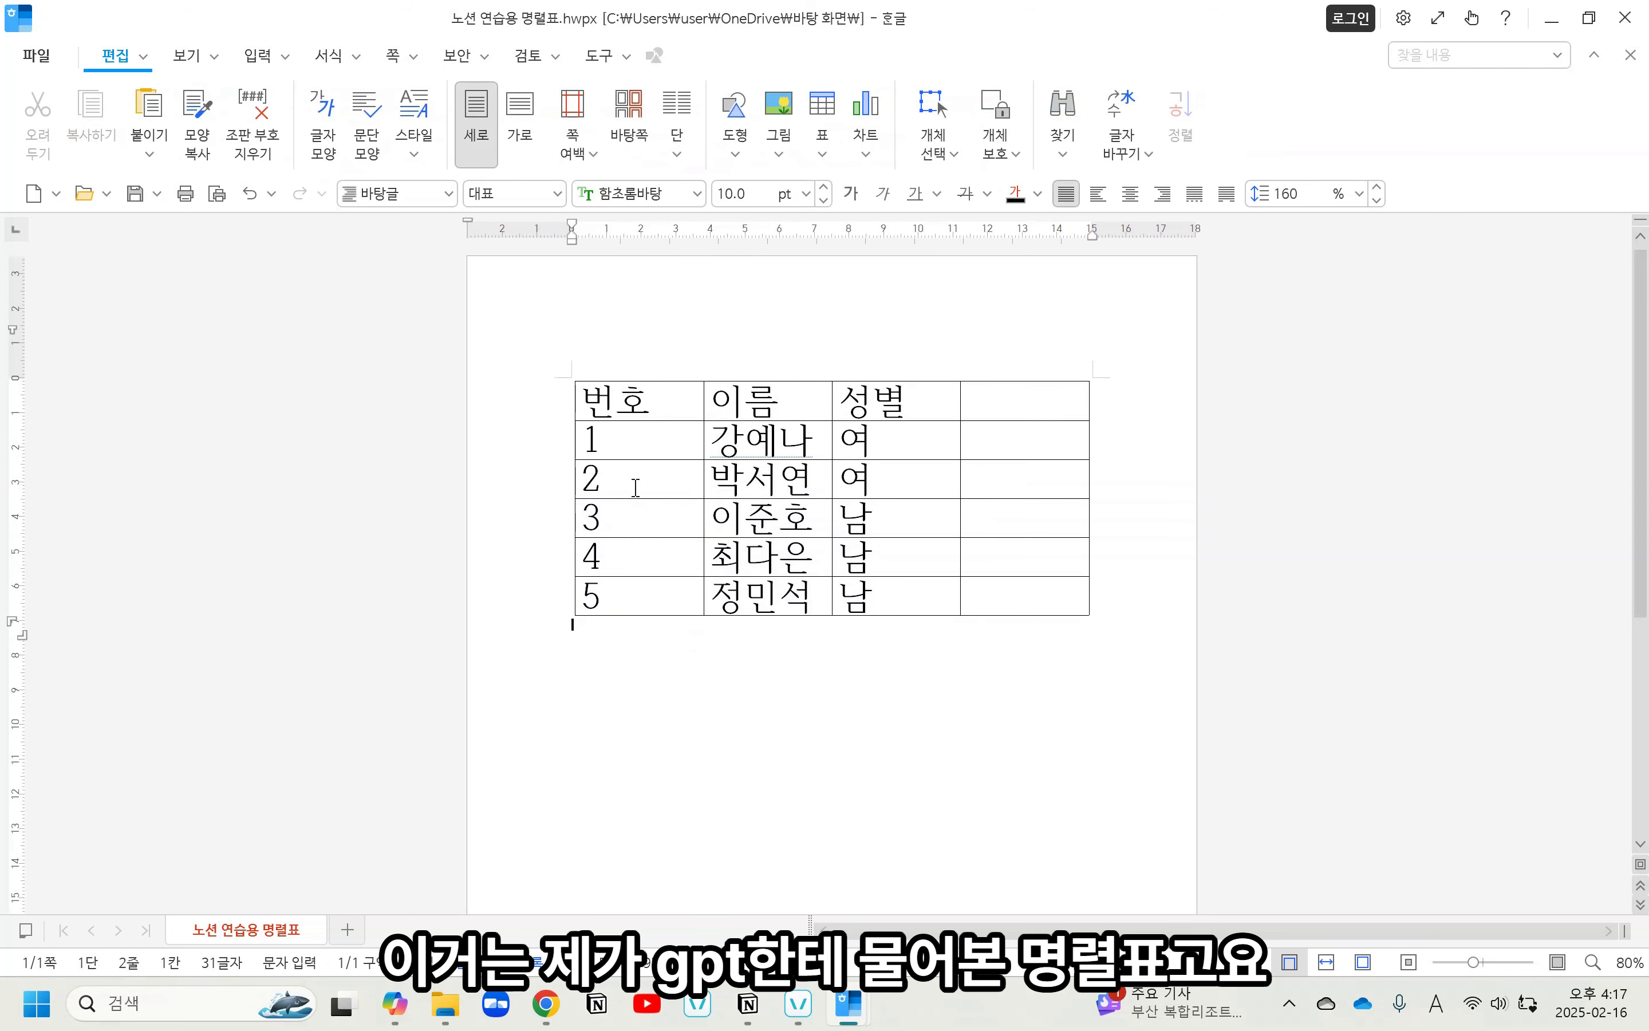
{"action": "left_click_drag", "start_coordinate": [653, 476], "coordinate": [887, 600]}
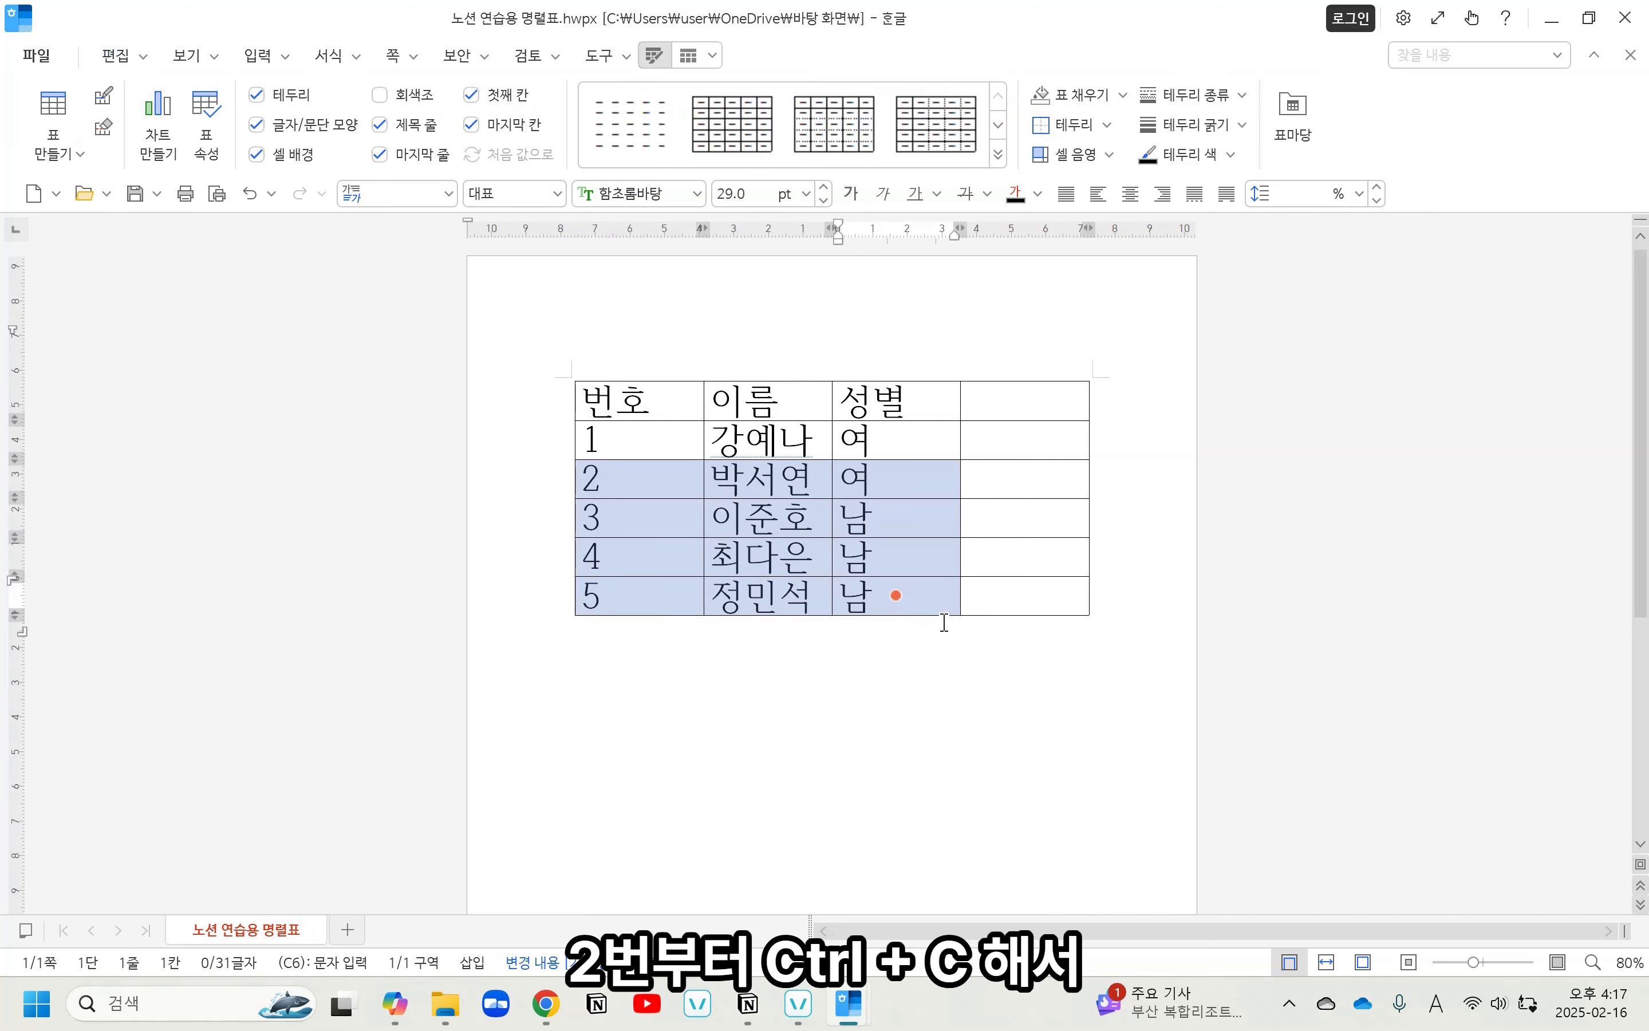
Switch back to Notion and add an empty row to the 학생 정보 table.
{"action": "left_click", "coordinate": [748, 1004]}
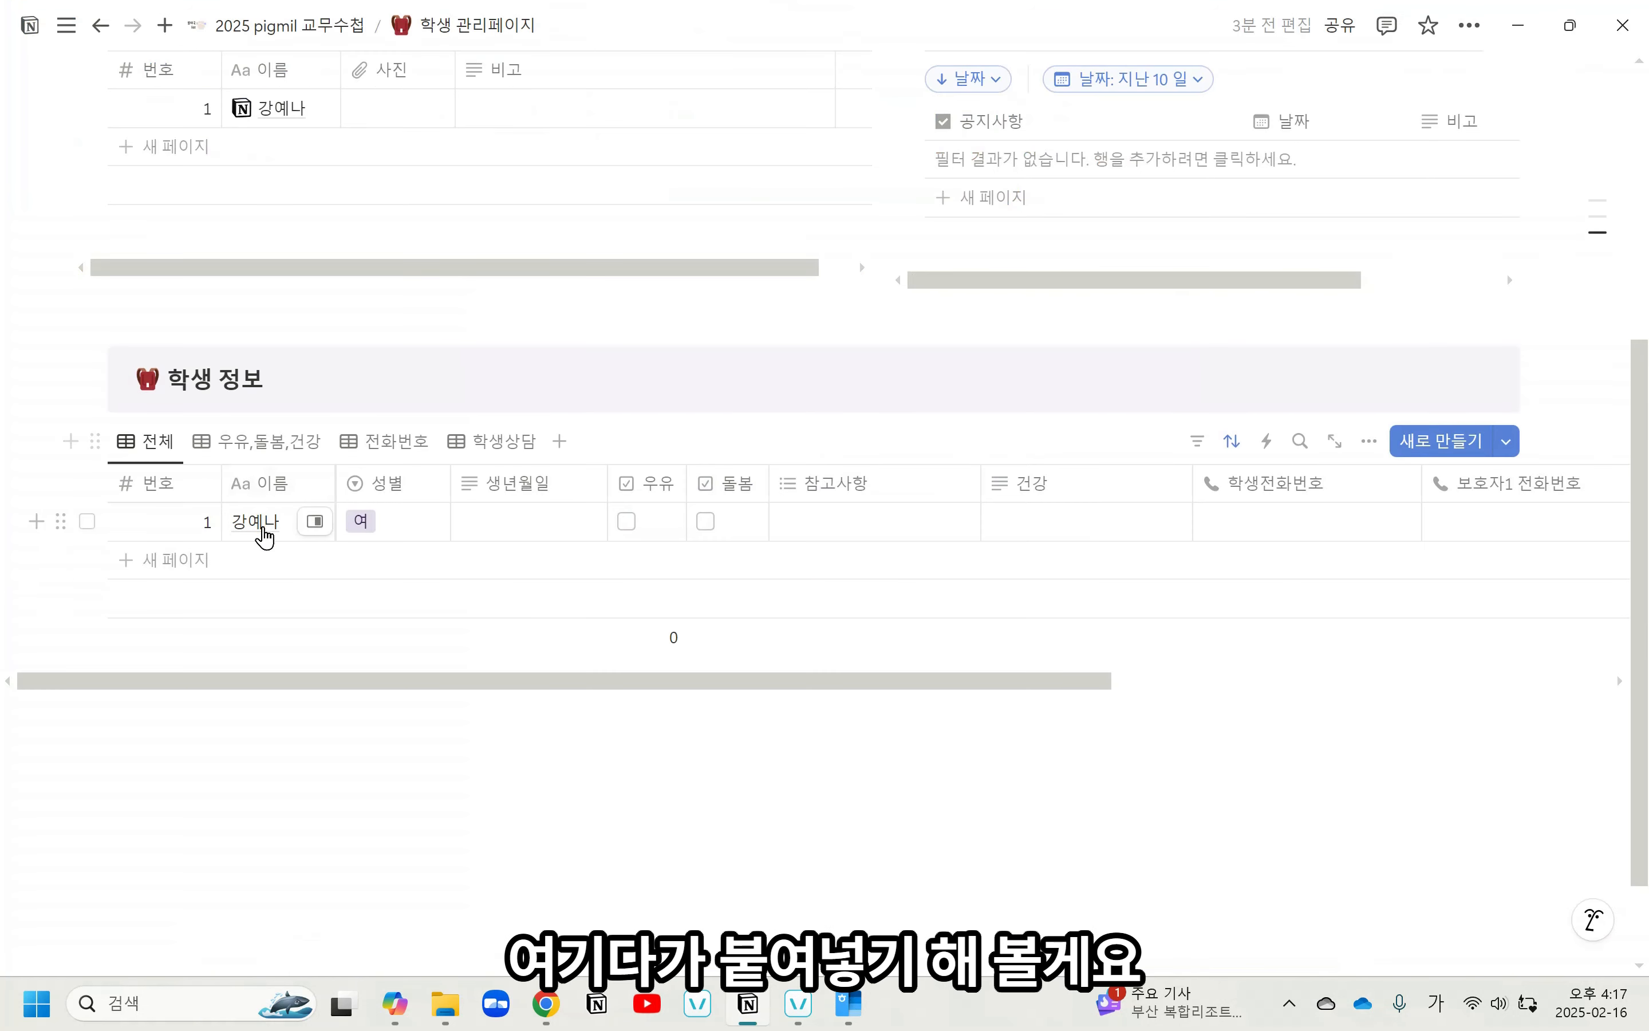
{"action": "left_click", "coordinate": [171, 560]}
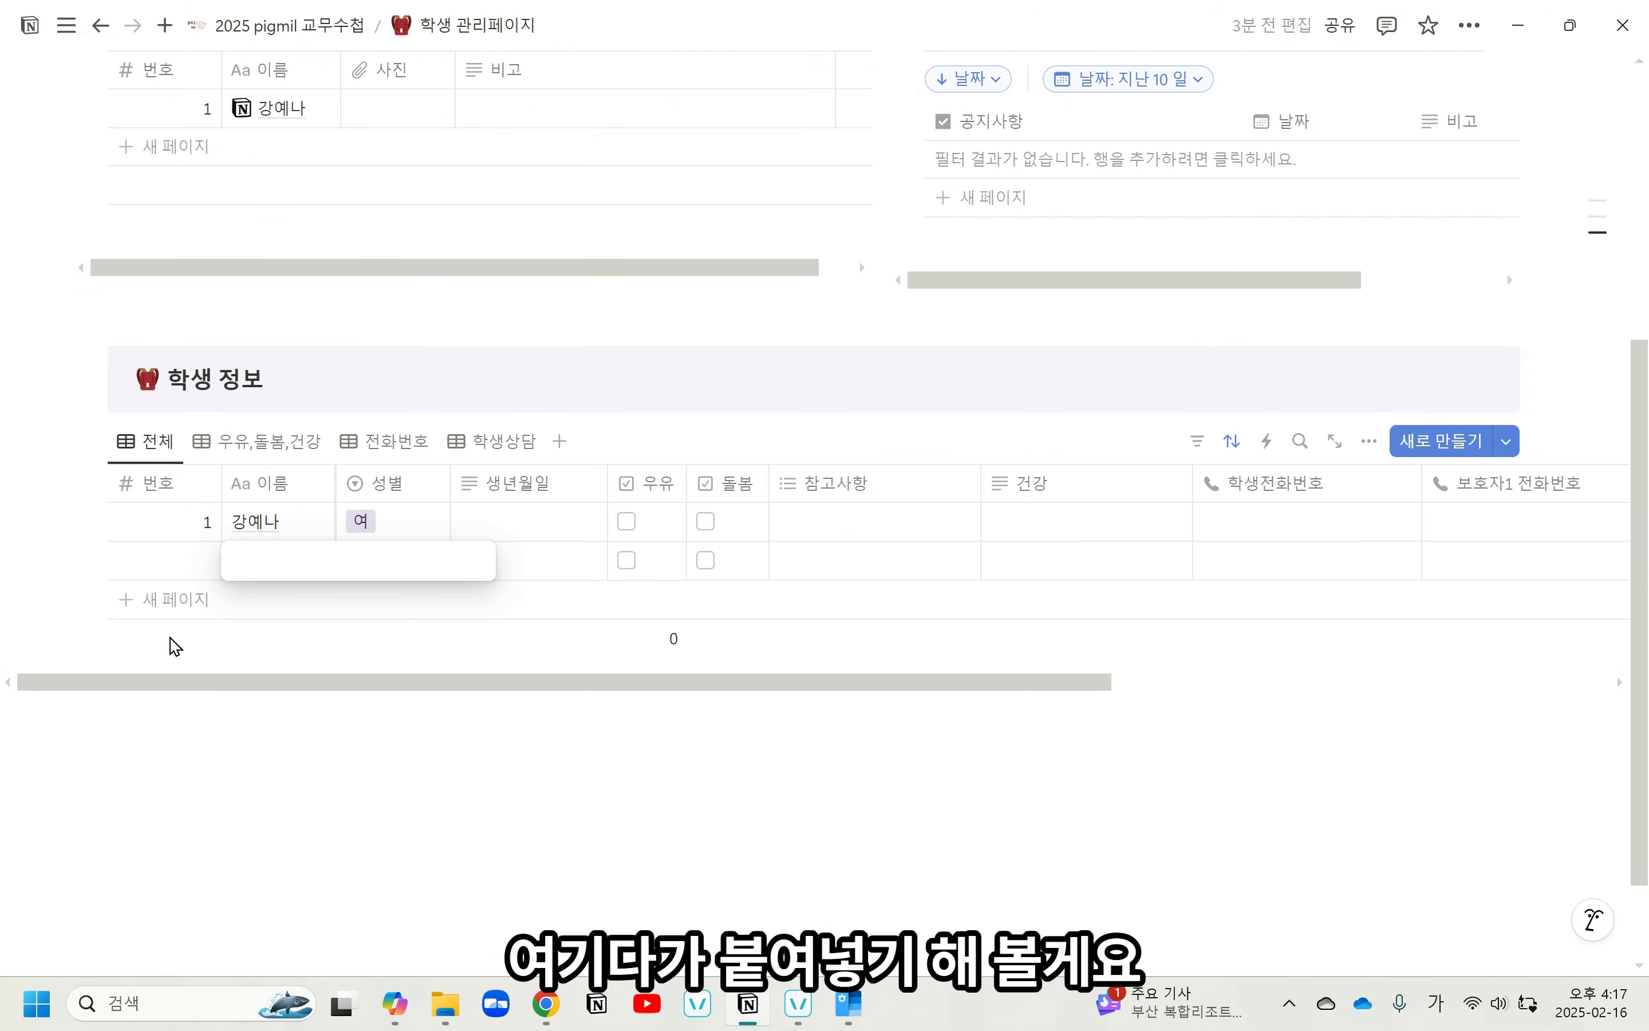
{"action": "left_click", "coordinate": [162, 566]}
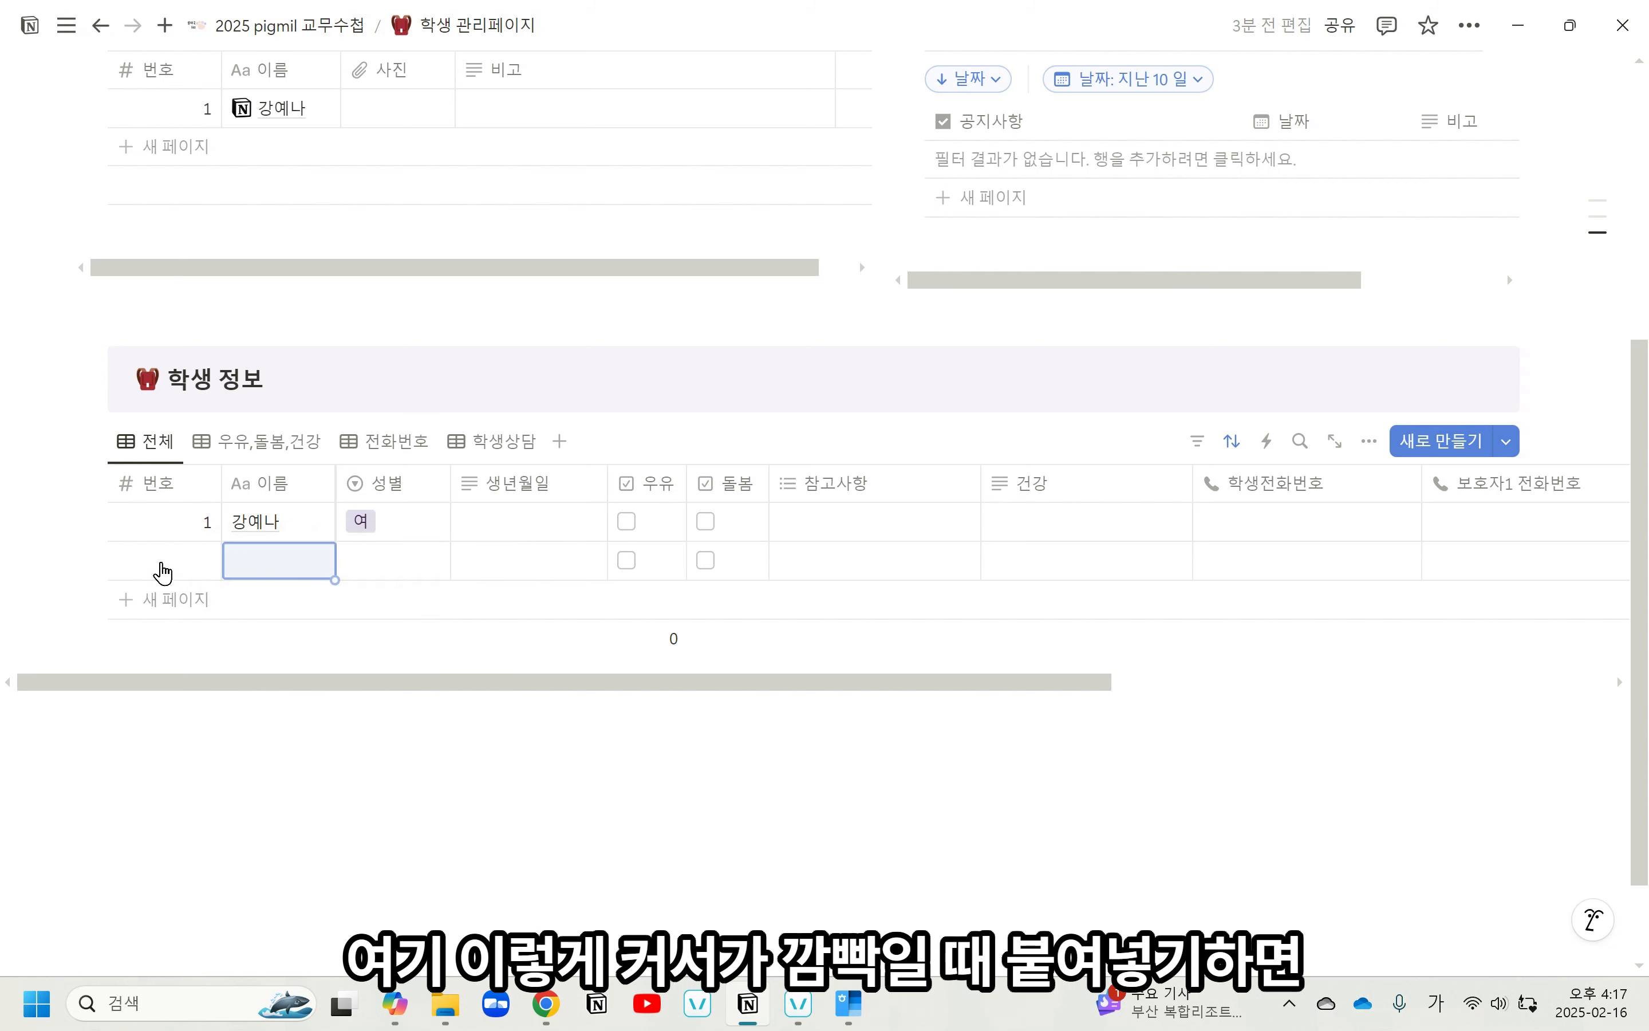
Try to paste the copied roster while editing the new row's 번호 cell, and undo the paste.
{"action": "left_click", "coordinate": [157, 563]}
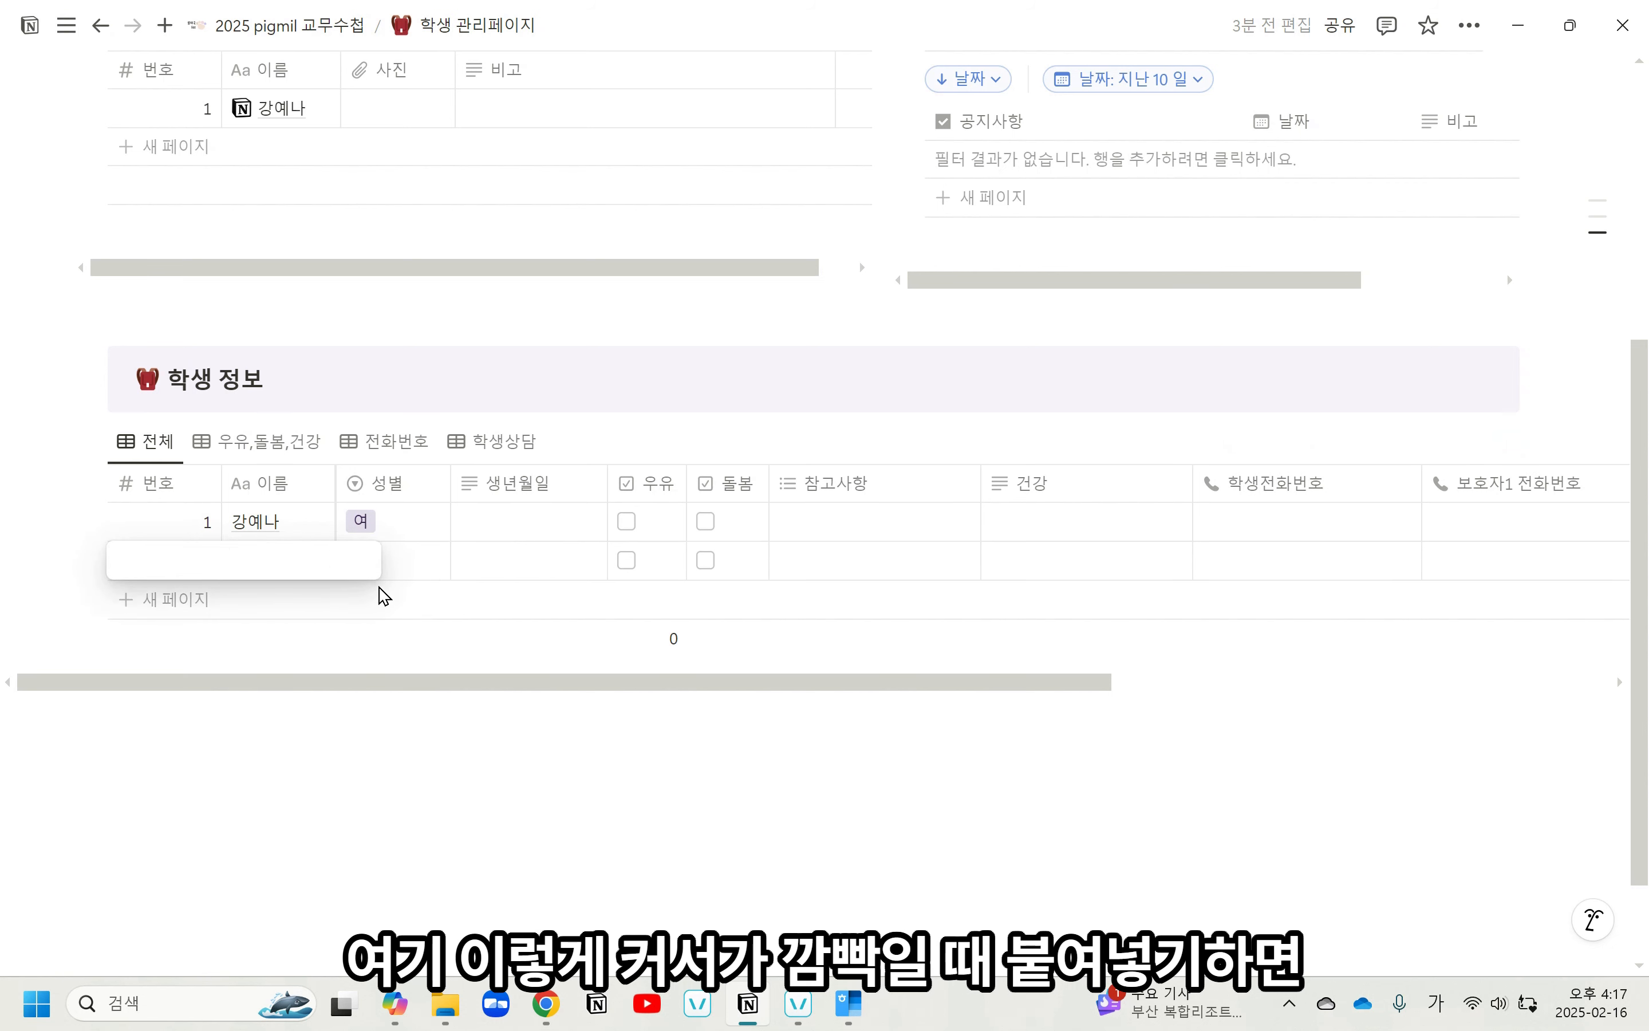
{"action": "type", "text": "3 이준호 남 4 최다은 남 5 정민석 남"}
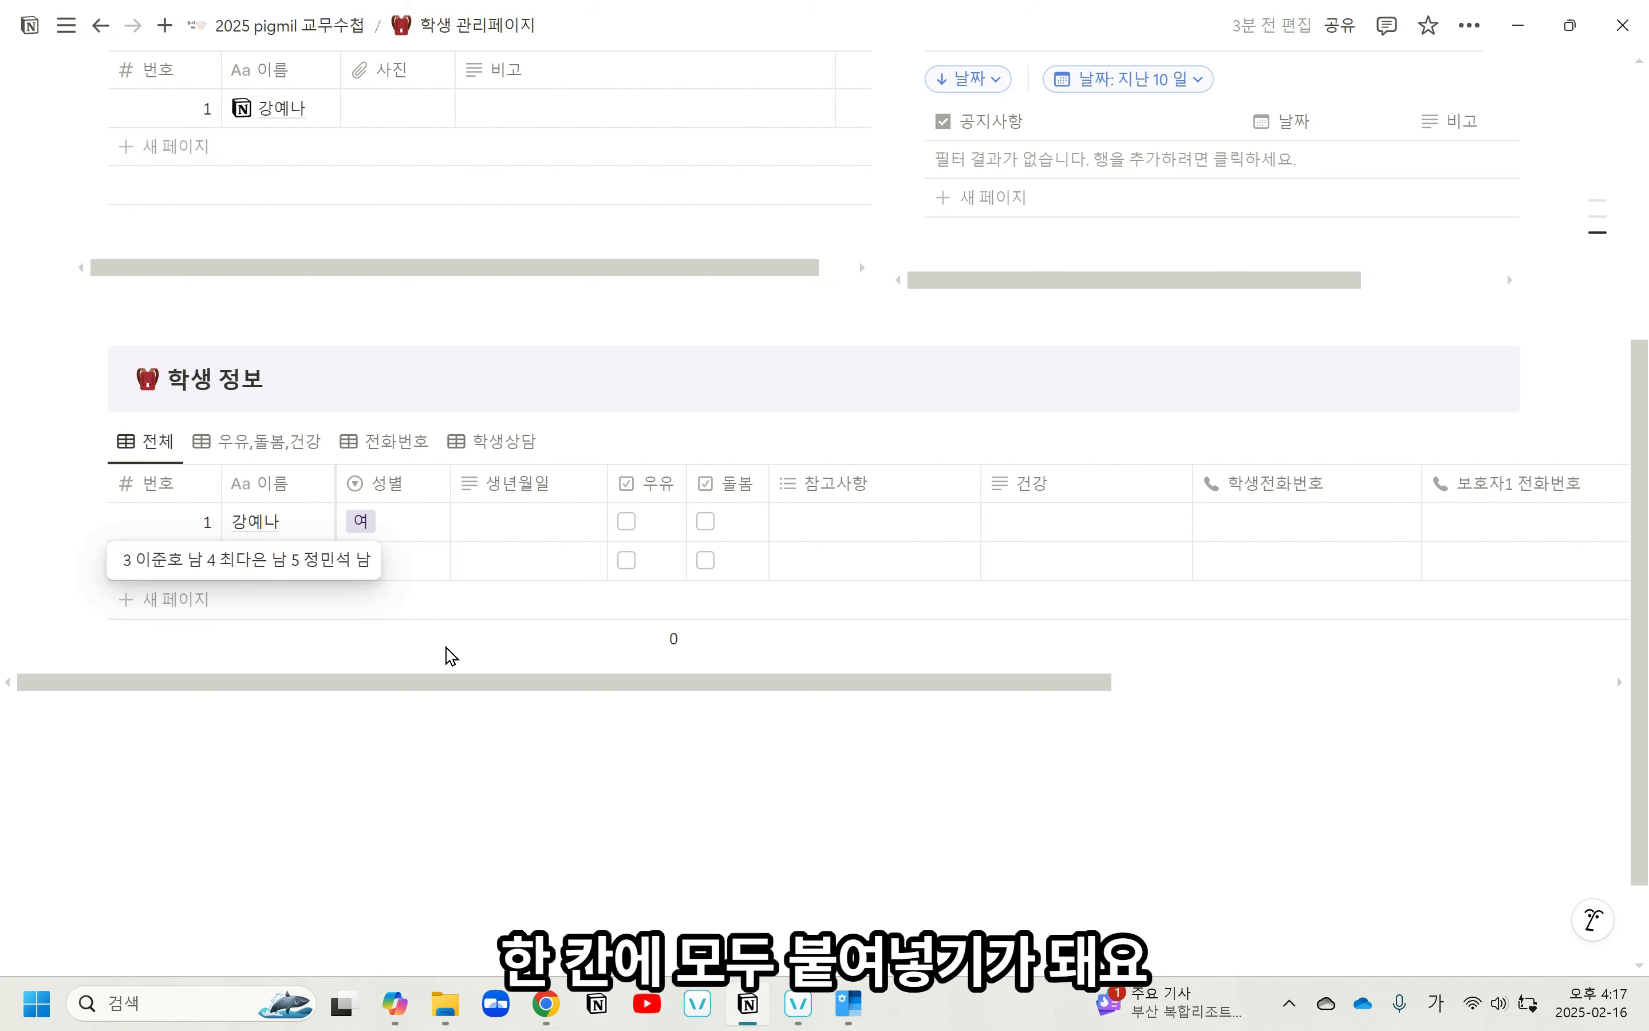
{"action": "key", "text": "ctrl+z"}
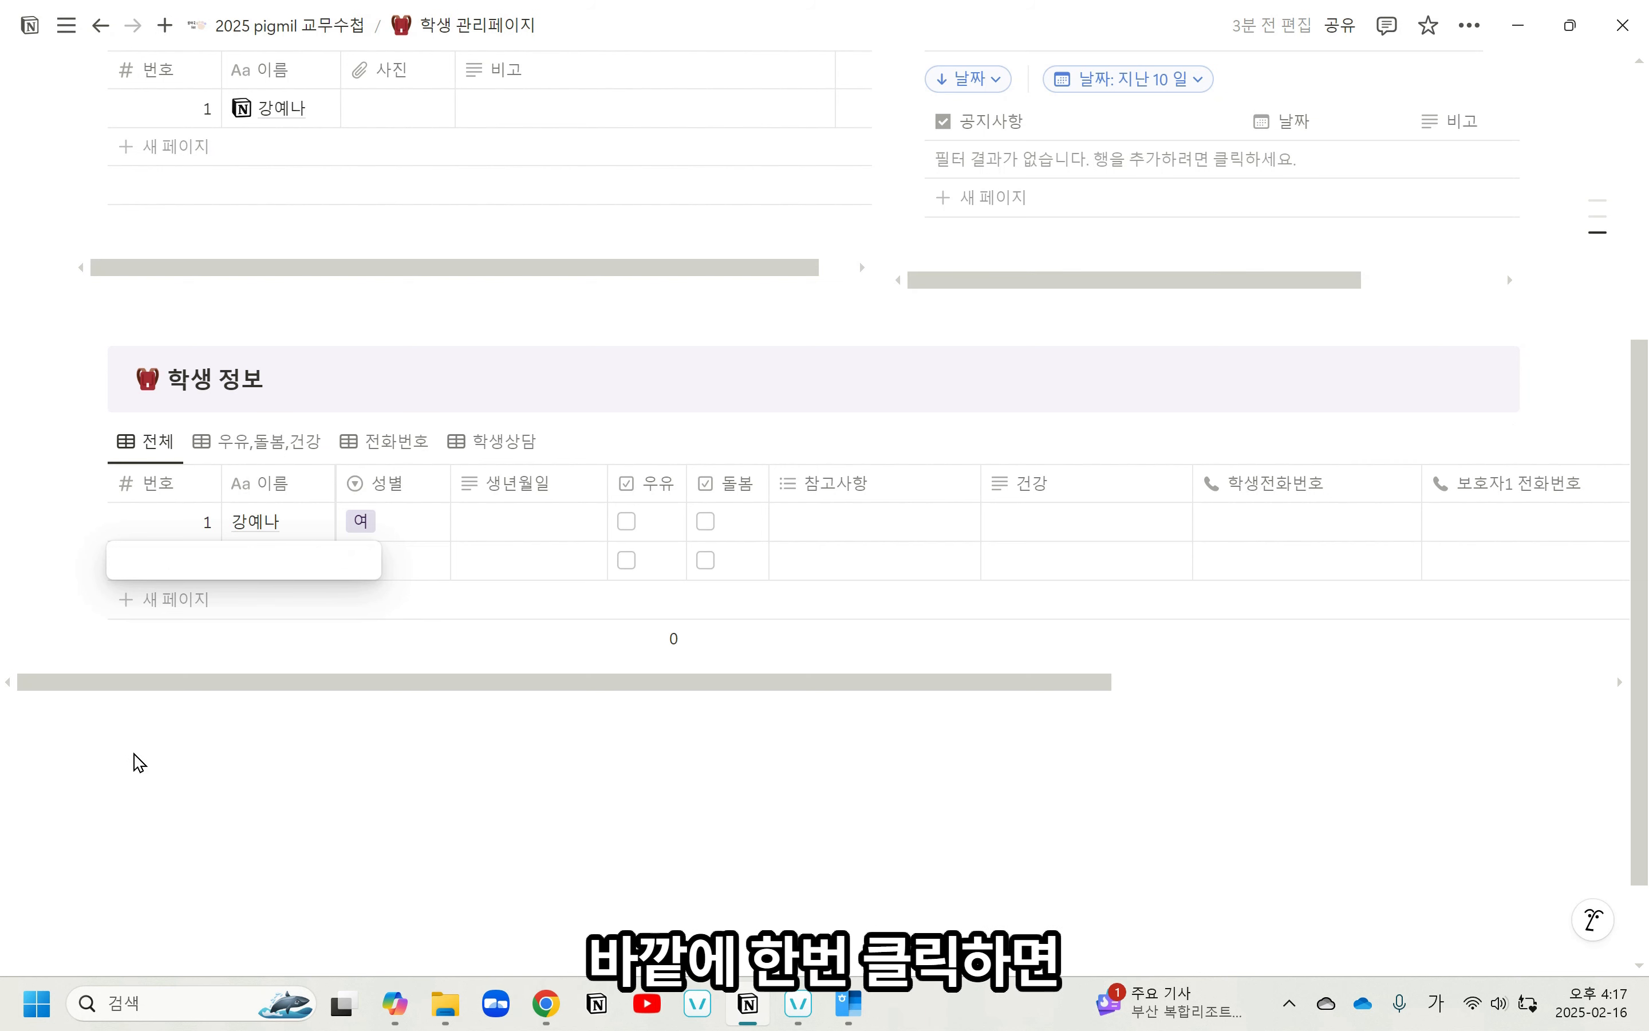
Paste the copied roster for students 2 to 5 starting at the new row's selected 번호 cell, and add an empty row below.
{"action": "left_click", "coordinate": [133, 755]}
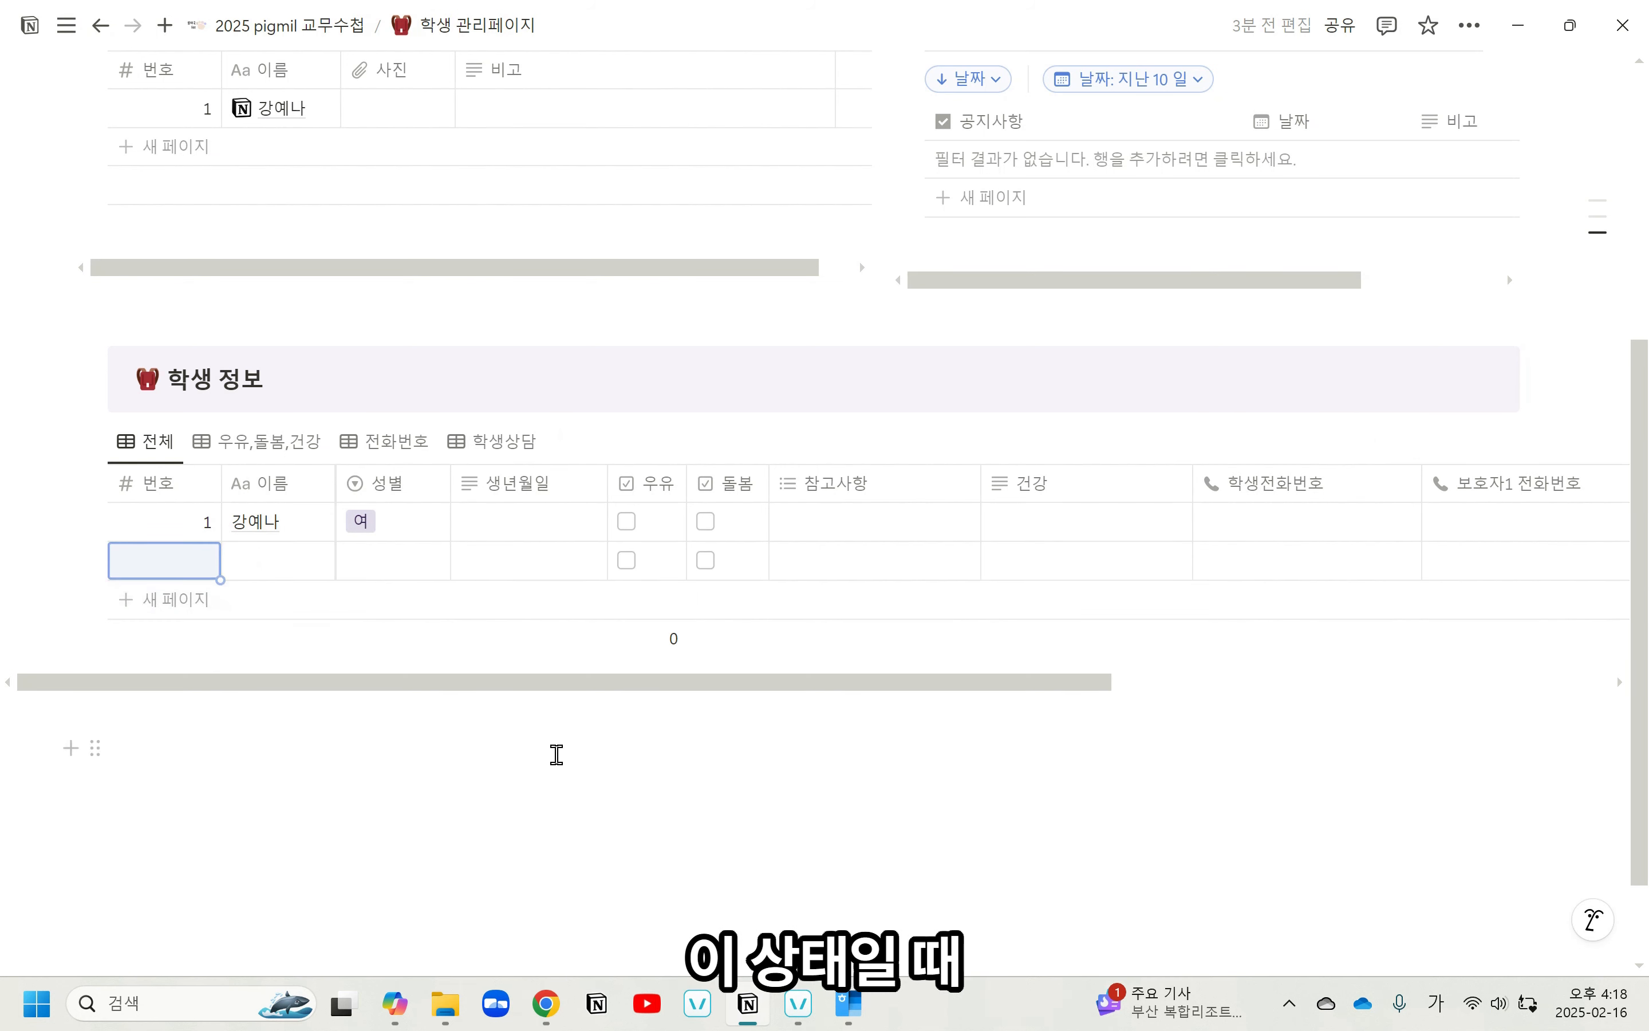
{"action": "type", "text": "2\t박서연\t여"}
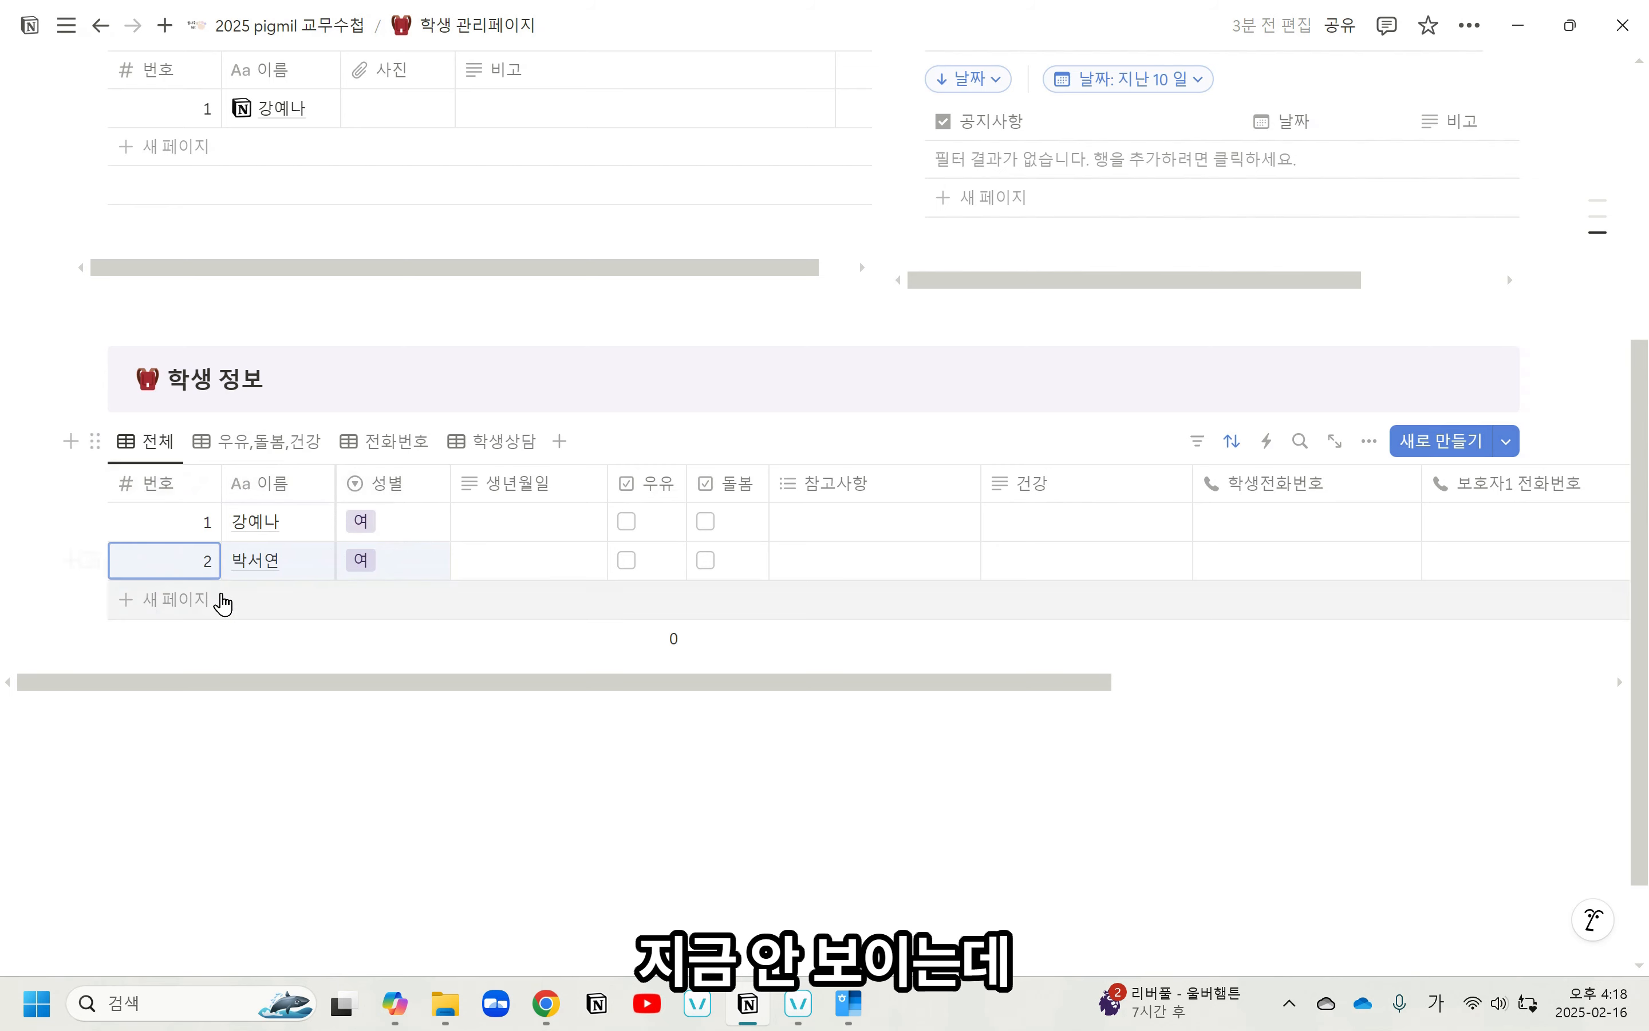
{"action": "left_click", "coordinate": [224, 602]}
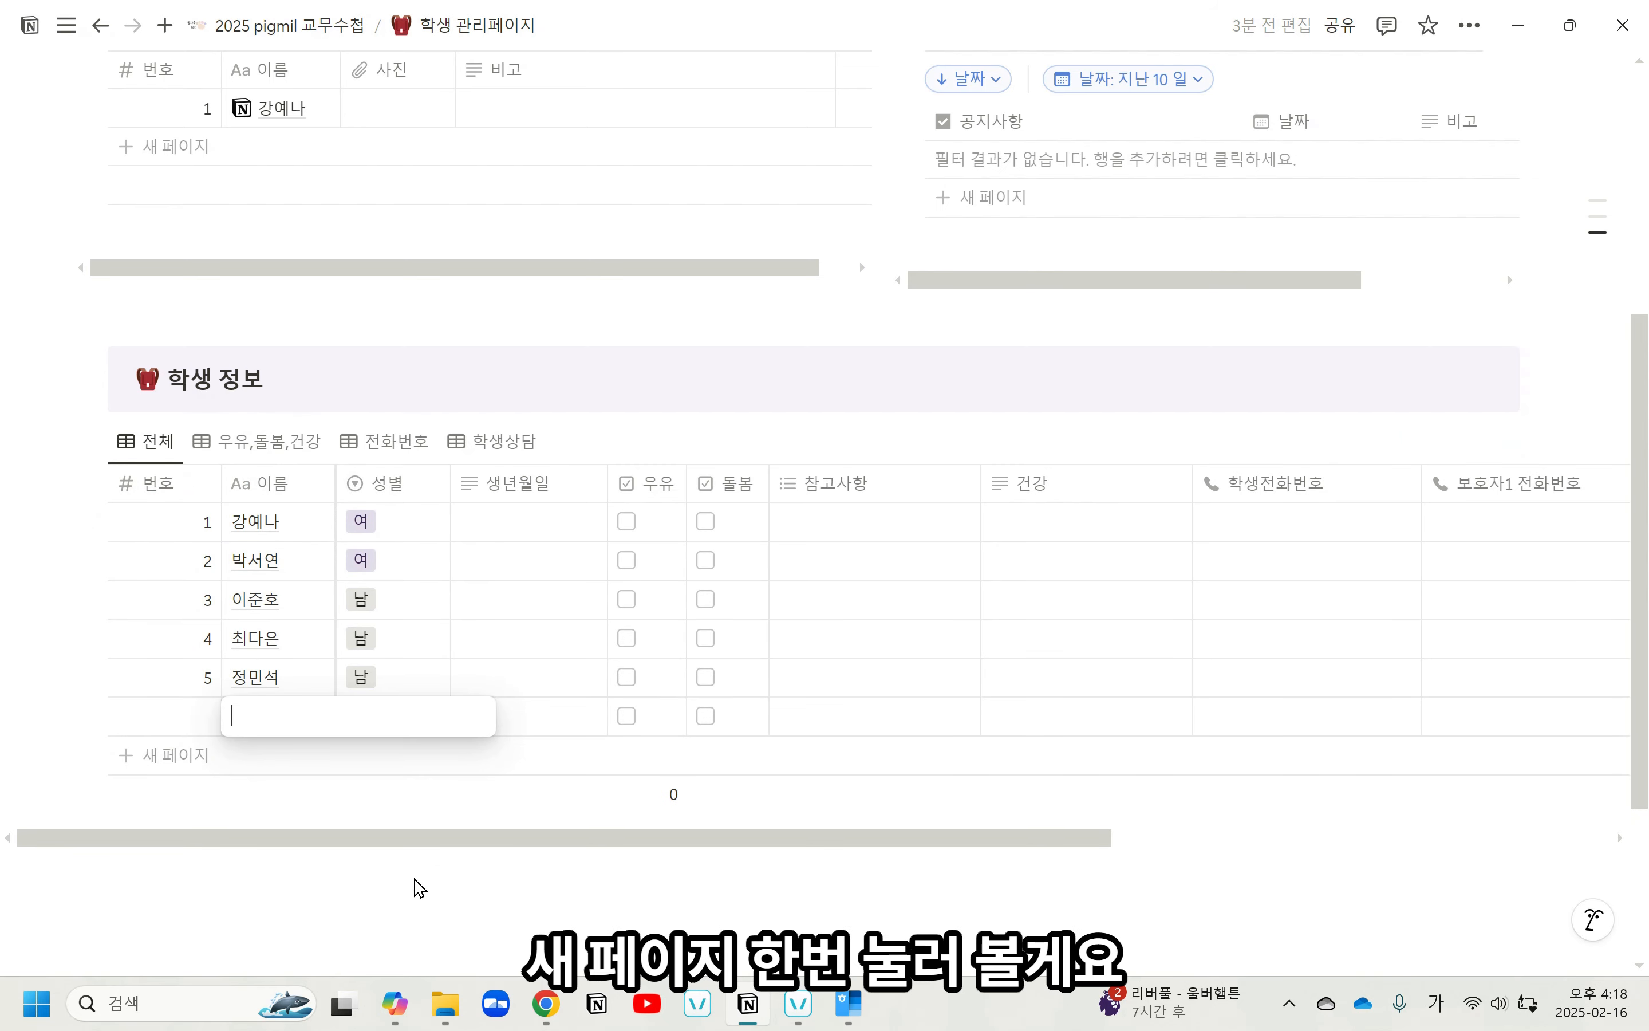
{"action": "key", "text": "Escape"}
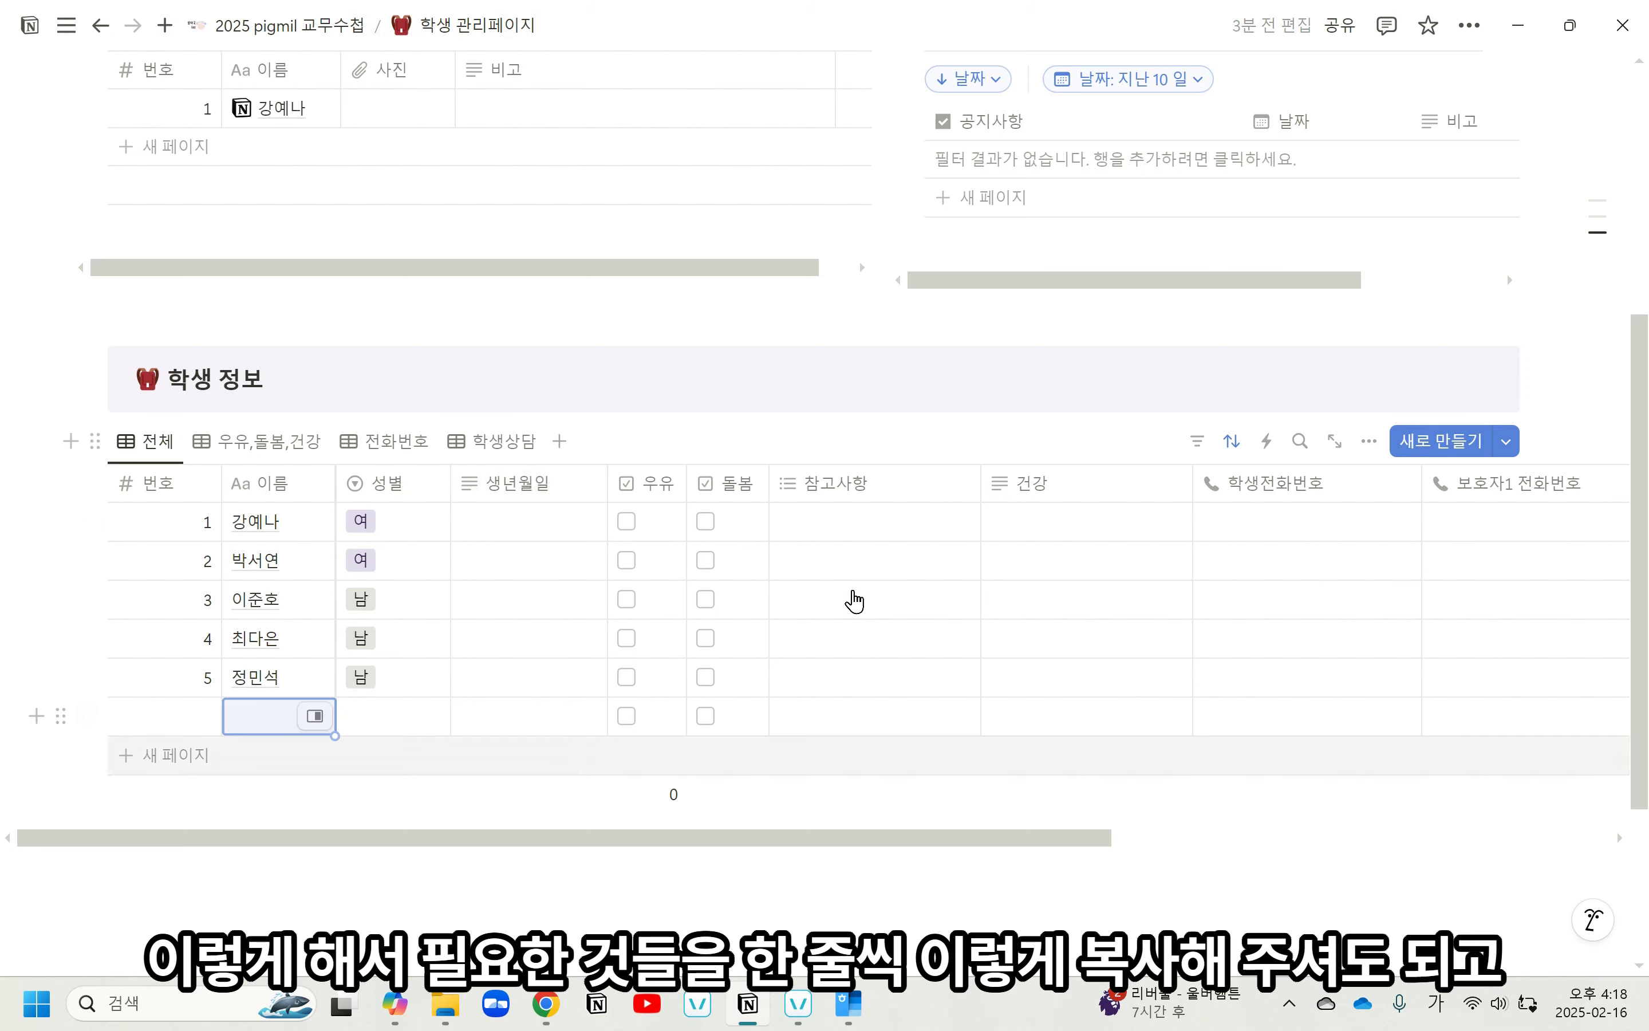
Move the 건강 column ahead of 참고사항 in the 학생 정보 table, and return it to its original place.
{"action": "mouse_move", "coordinate": [907, 840]}
{"action": "left_mouse_down"}
{"action": "mouse_move", "coordinate": [1268, 822]}
{"action": "mouse_move", "coordinate": [866, 843]}
{"action": "mouse_move", "coordinate": [1399, 796]}
{"action": "mouse_move", "coordinate": [1393, 817]}
{"action": "mouse_move", "coordinate": [957, 858]}
{"action": "mouse_move", "coordinate": [911, 835]}
{"action": "left_mouse_up"}
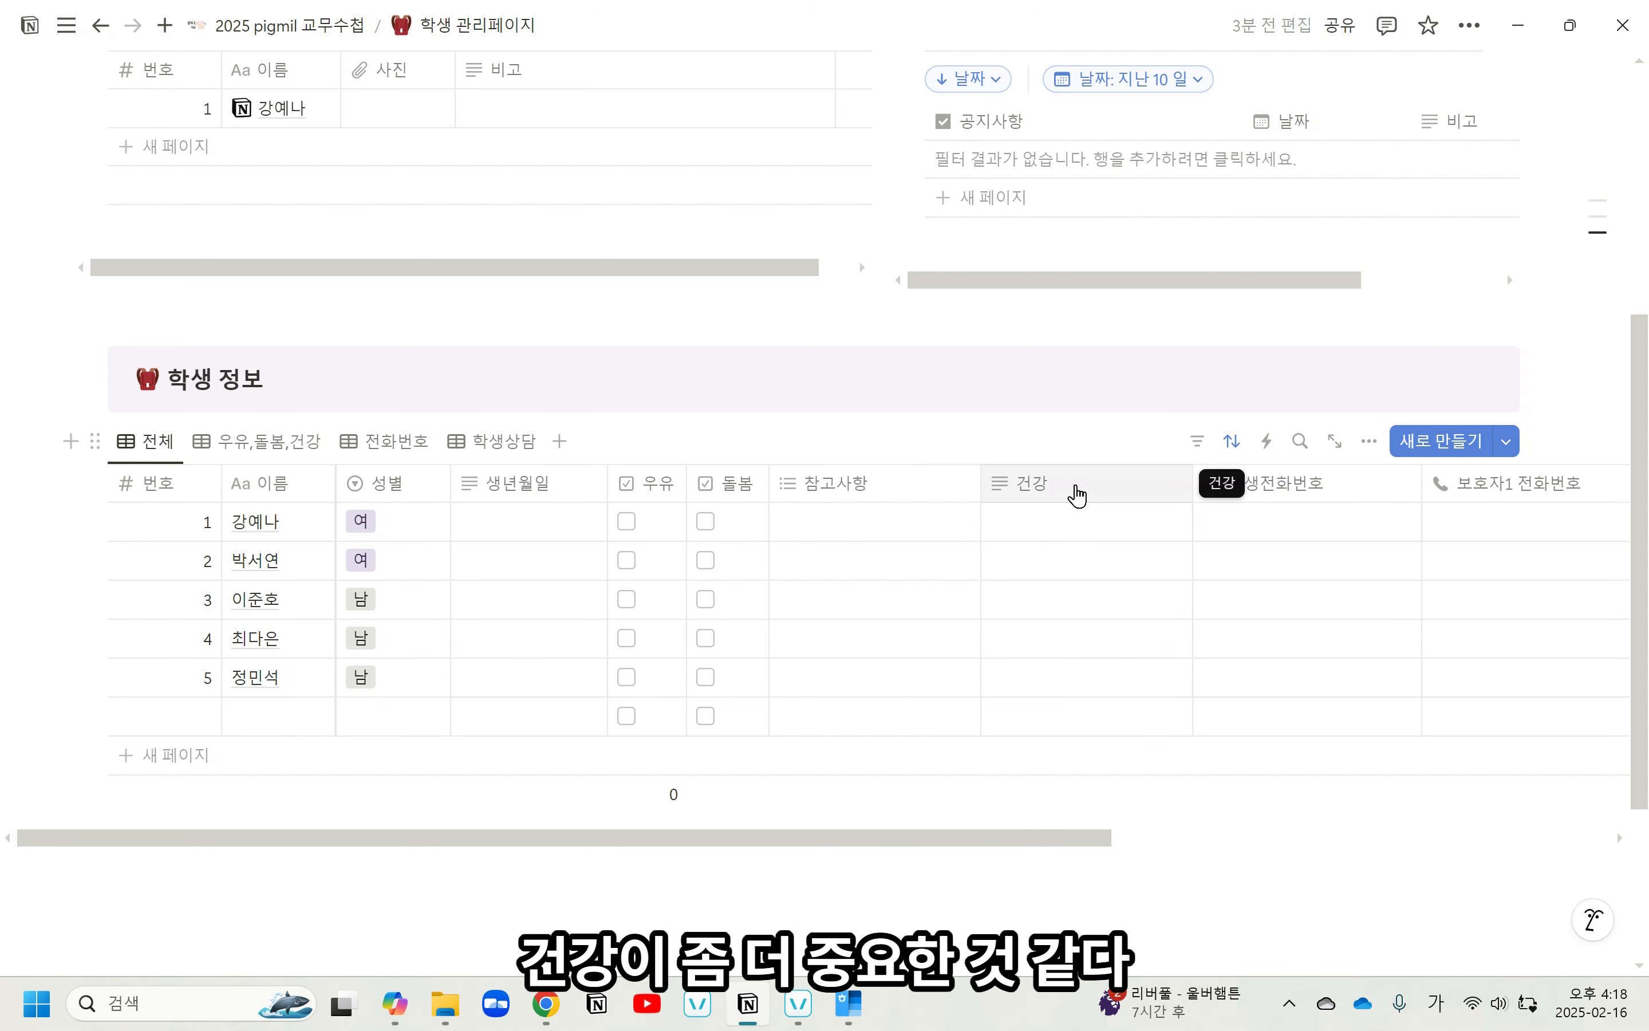
{"action": "left_click_drag", "start_coordinate": [1077, 494], "coordinate": [918, 493]}
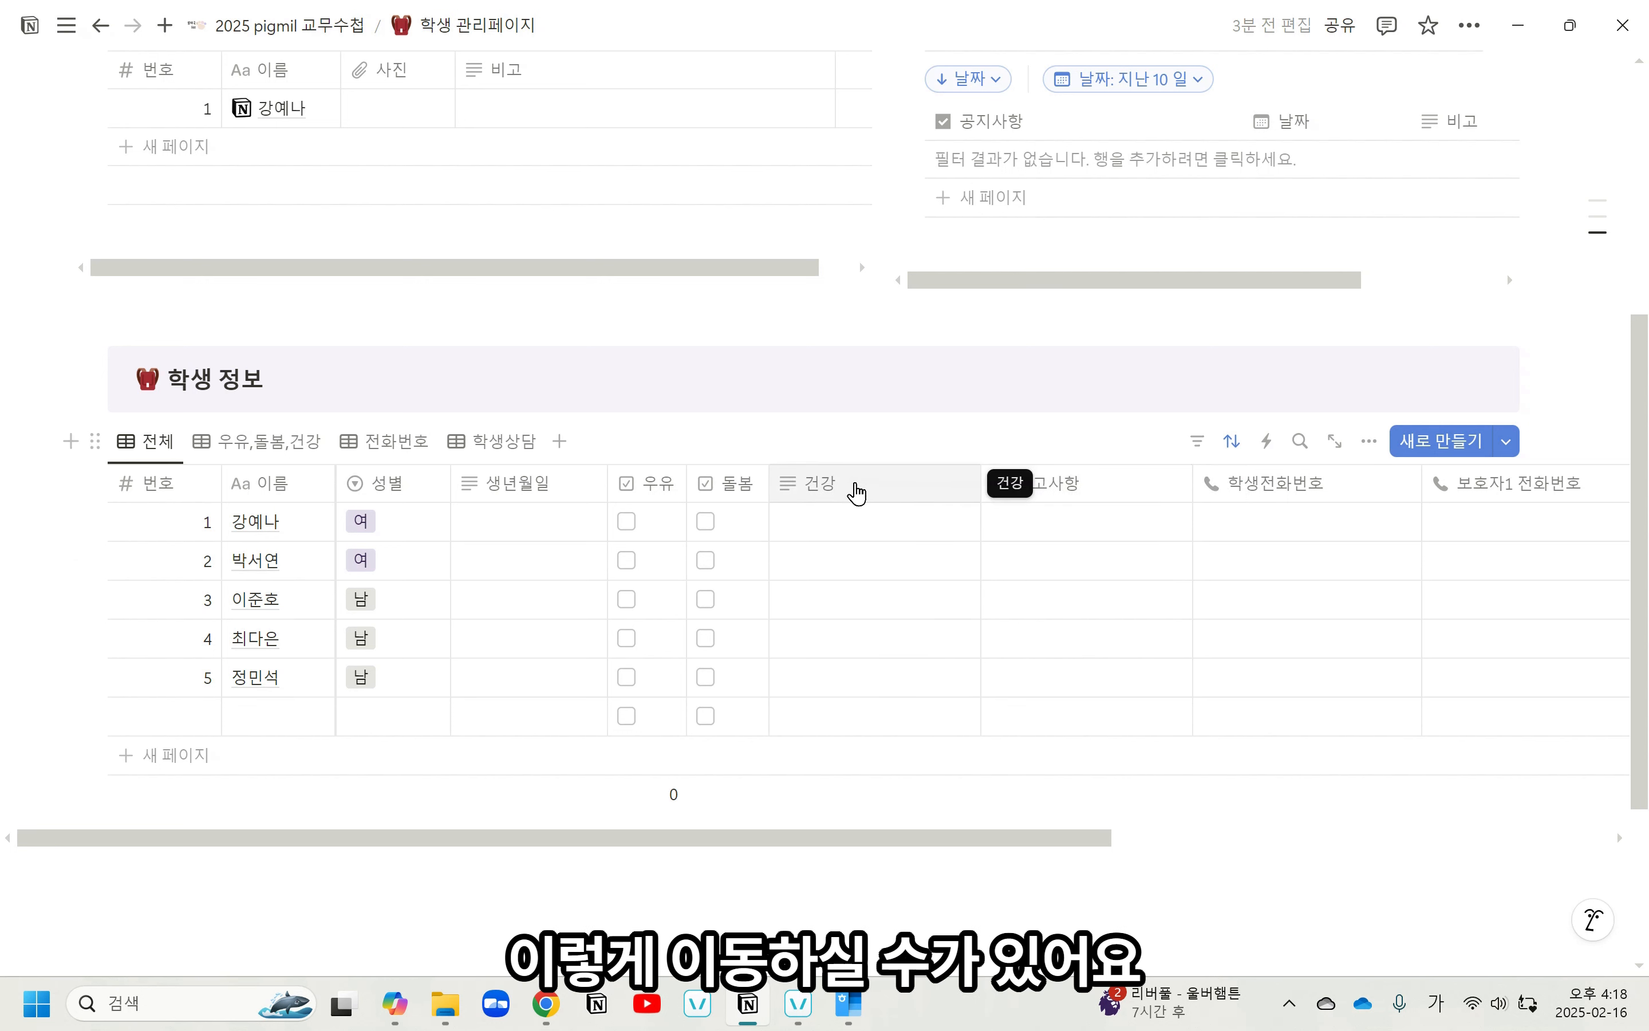
{"action": "left_click_drag", "start_coordinate": [857, 492], "coordinate": [1122, 498]}
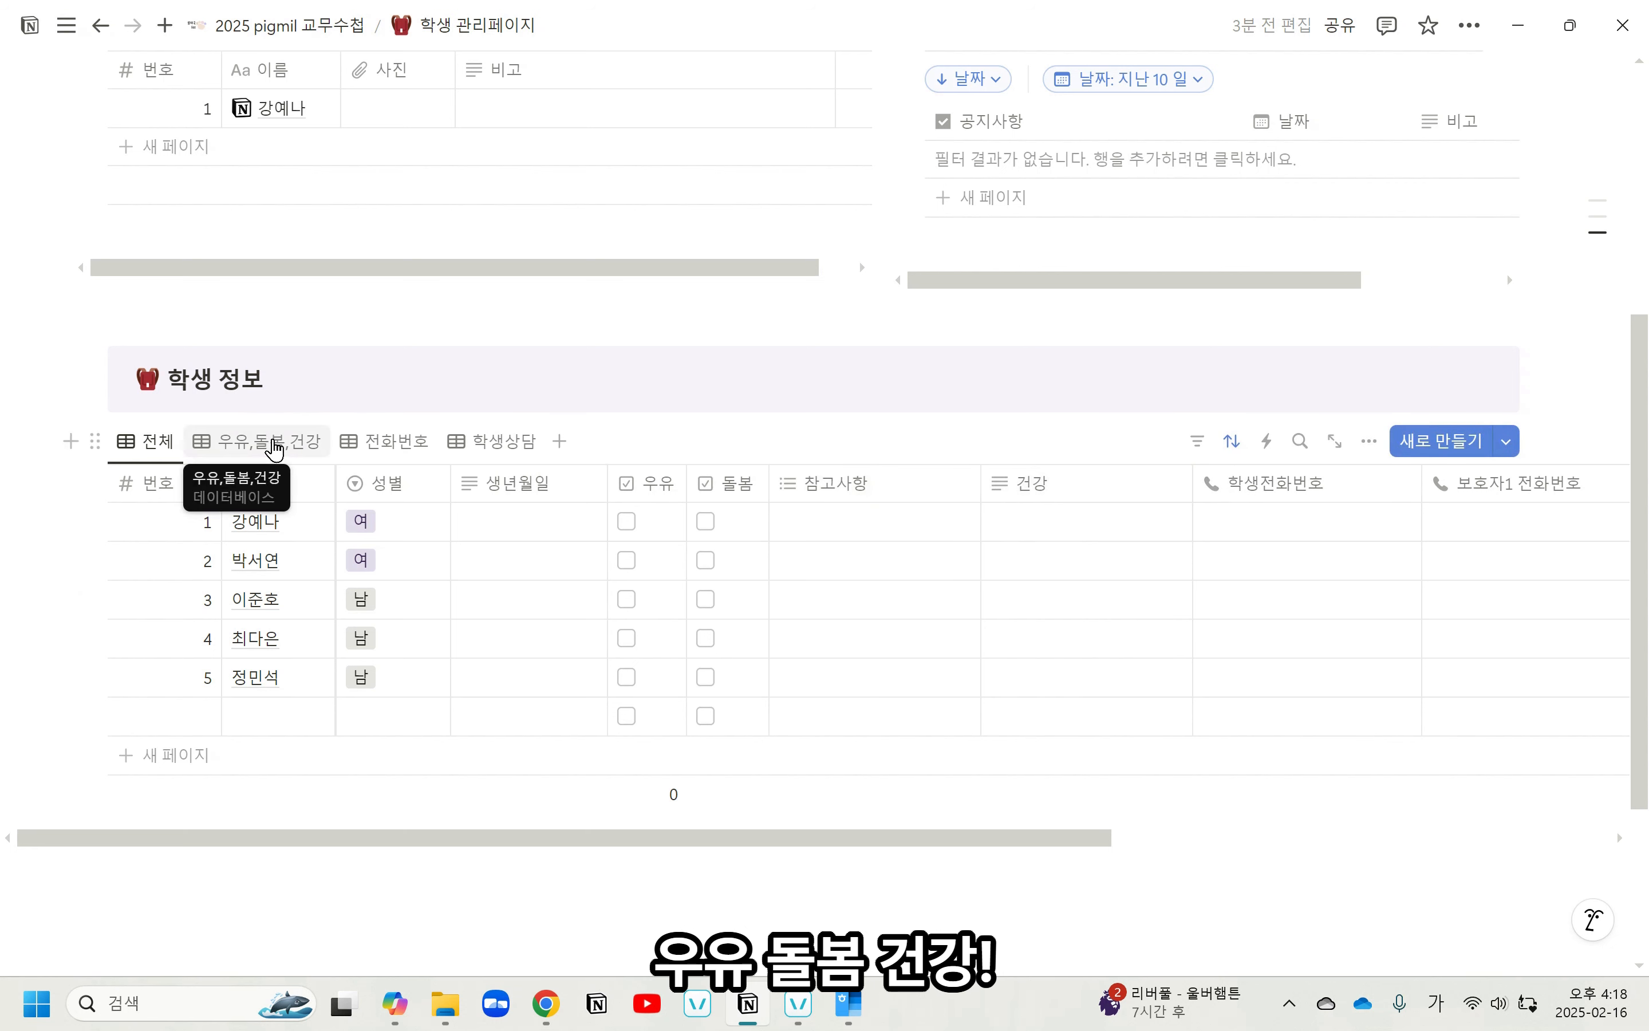
Look through the 우유,돌봄,건강, 전화번호 and 학생상담 views of the 학생 정보 table and return to the 전체 view.
{"action": "left_click", "coordinate": [275, 450]}
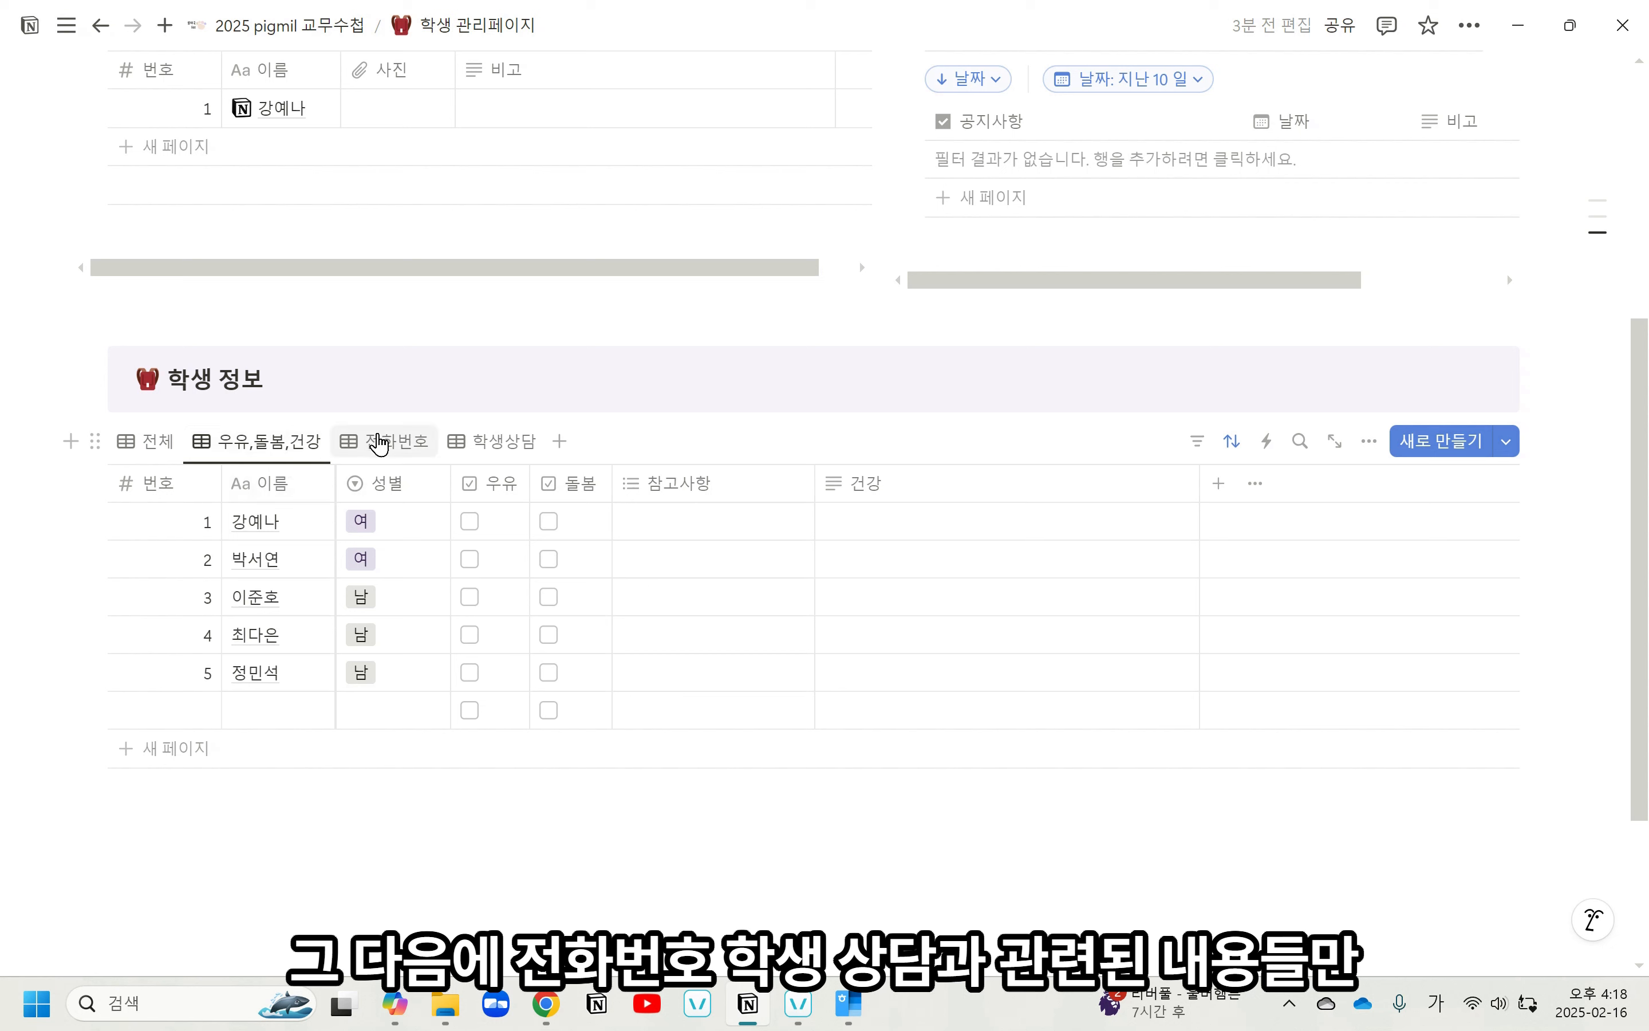
{"action": "left_click", "coordinate": [403, 454]}
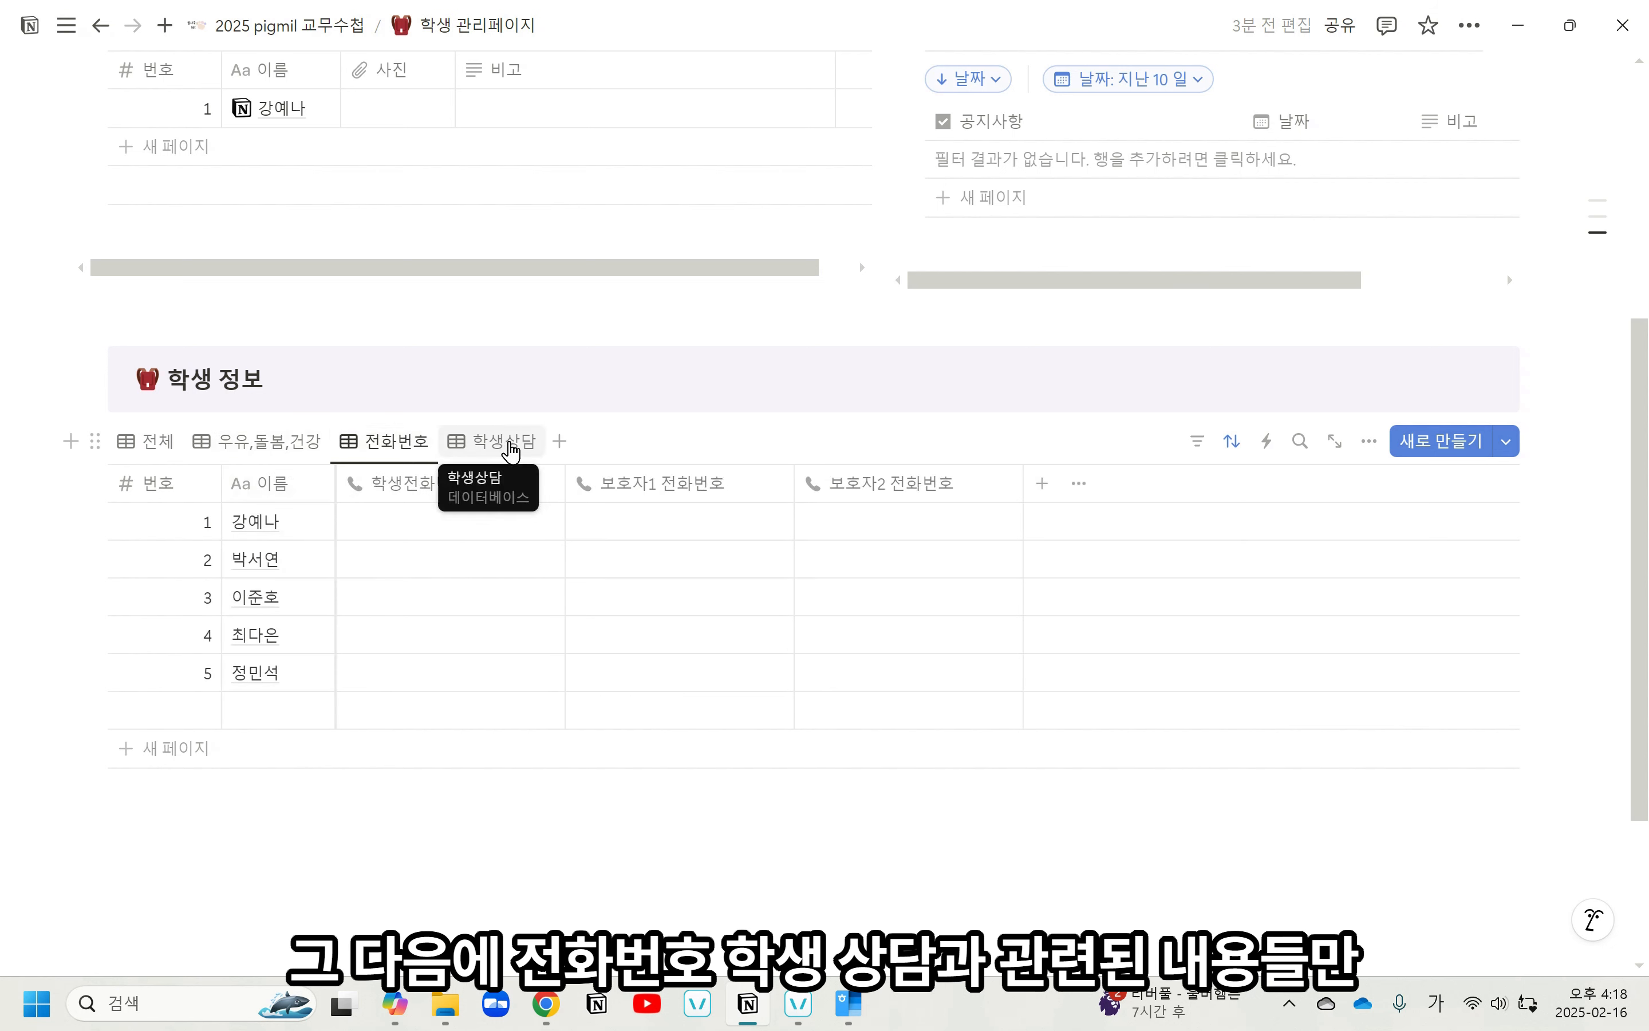
{"action": "left_click", "coordinate": [512, 451]}
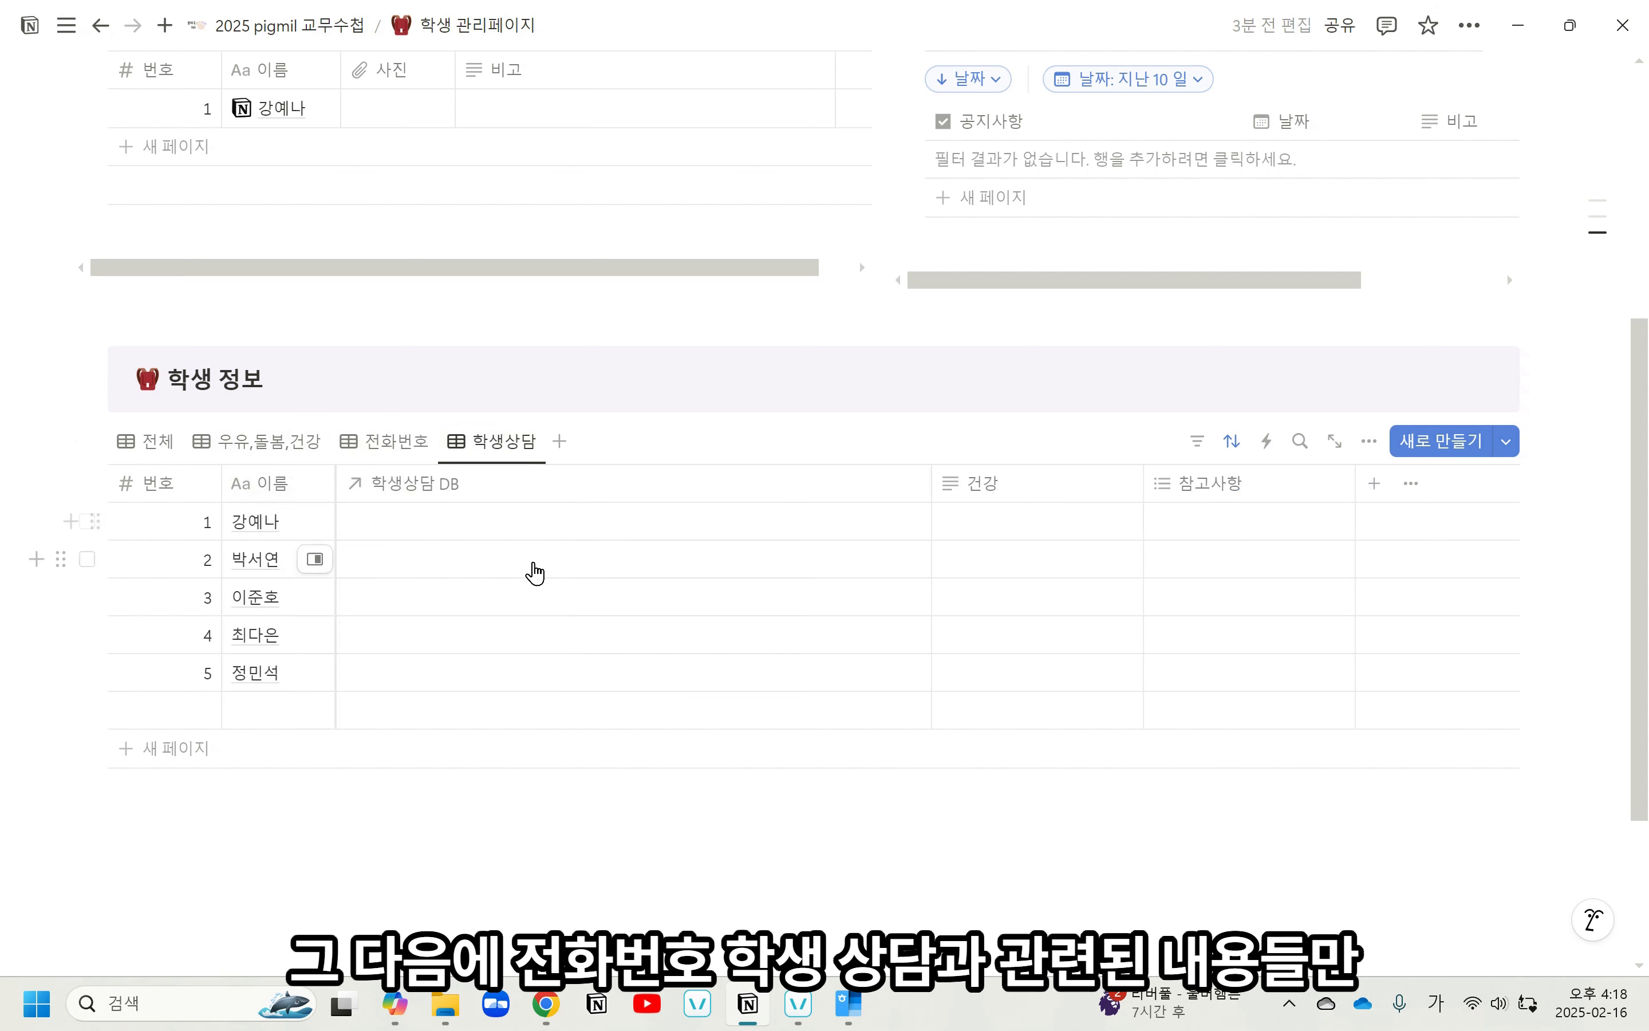
{"action": "left_click", "coordinate": [384, 451]}
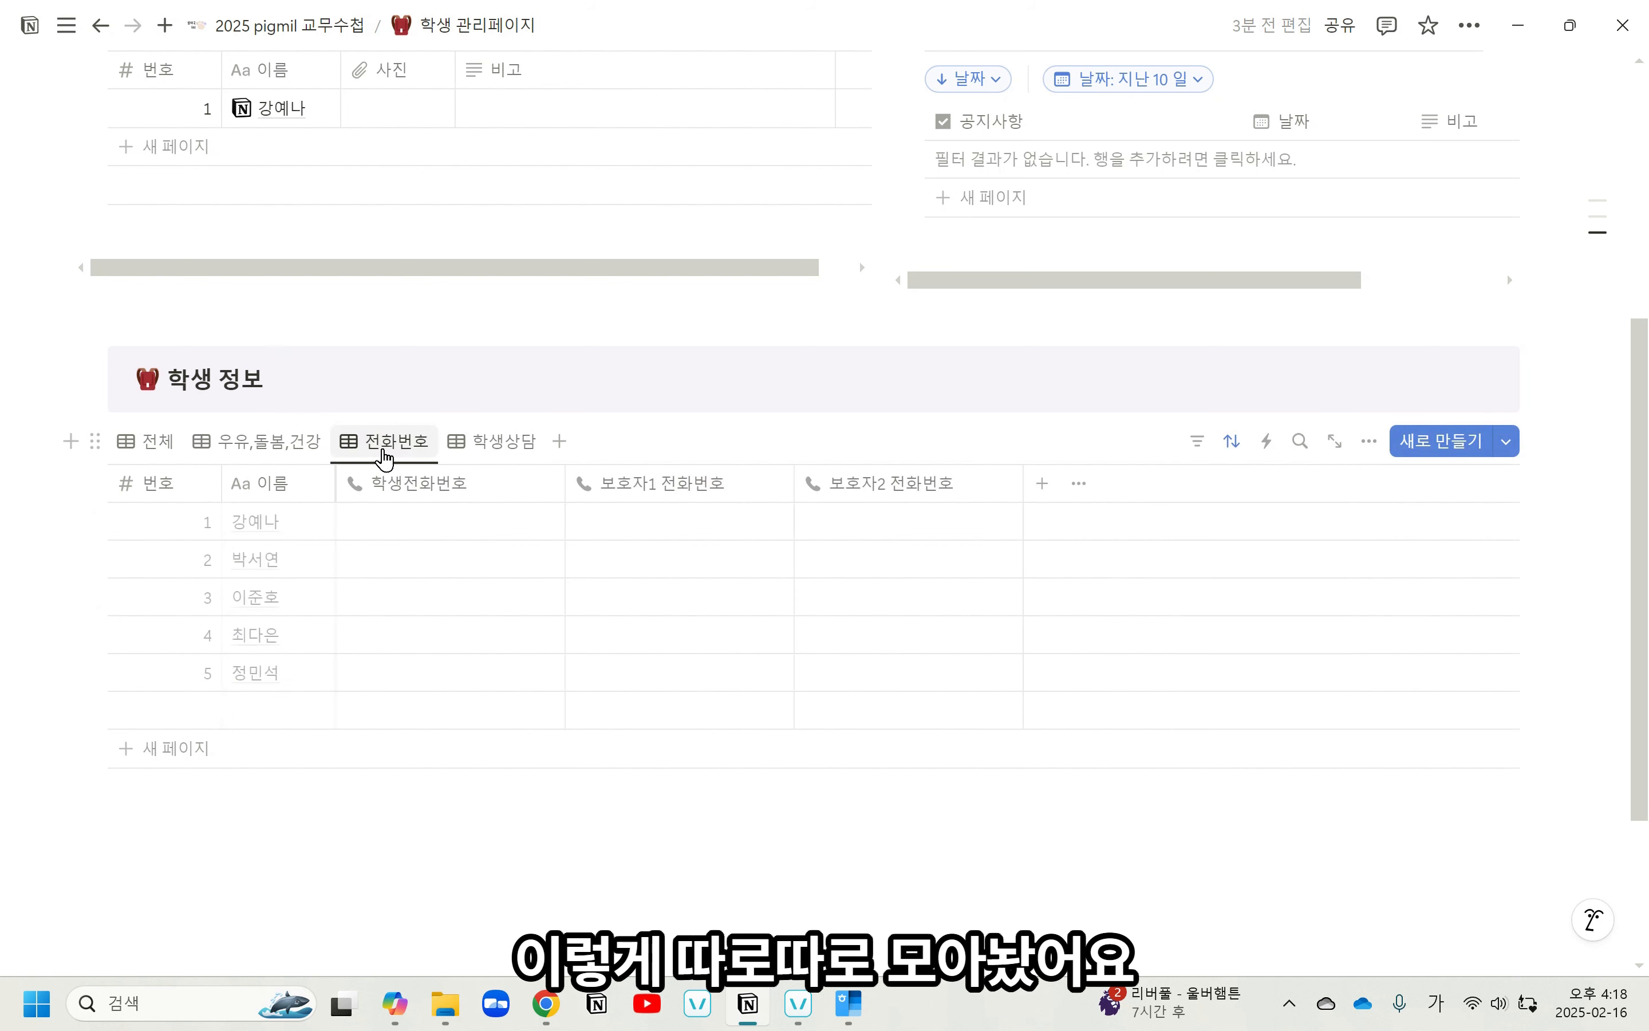
{"action": "left_click", "coordinate": [258, 444]}
{"action": "left_click", "coordinate": [162, 458]}
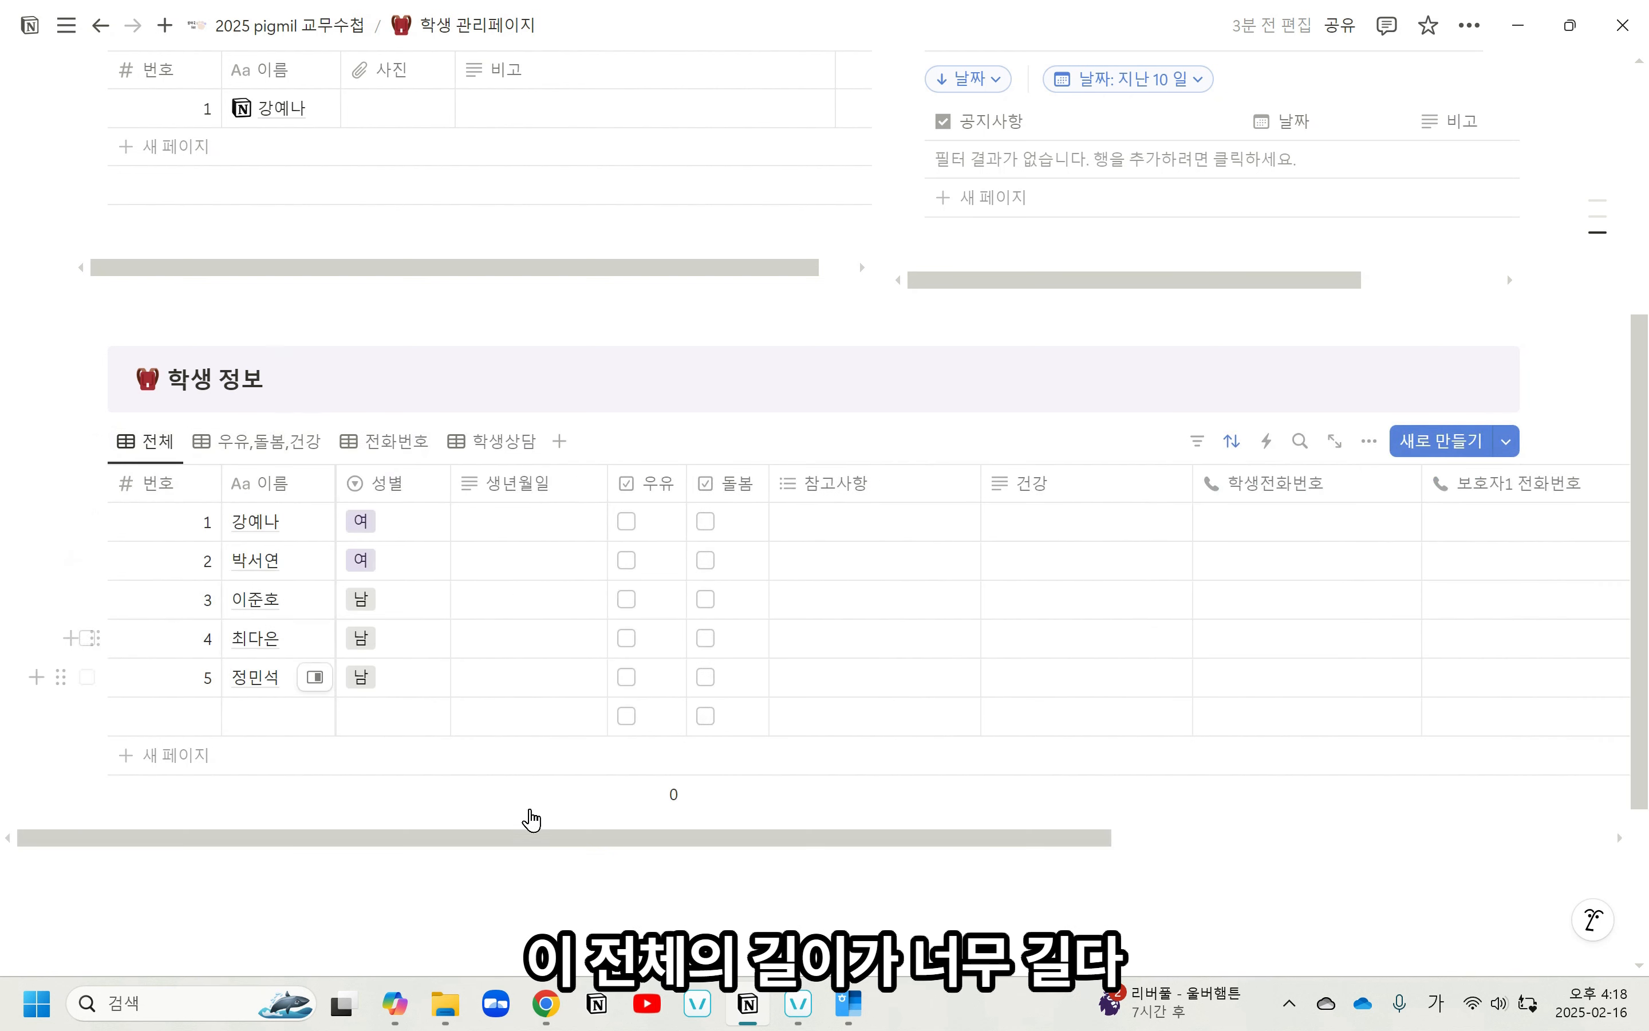
{"action": "left_click_drag", "start_coordinate": [519, 839], "coordinate": [473, 845]}
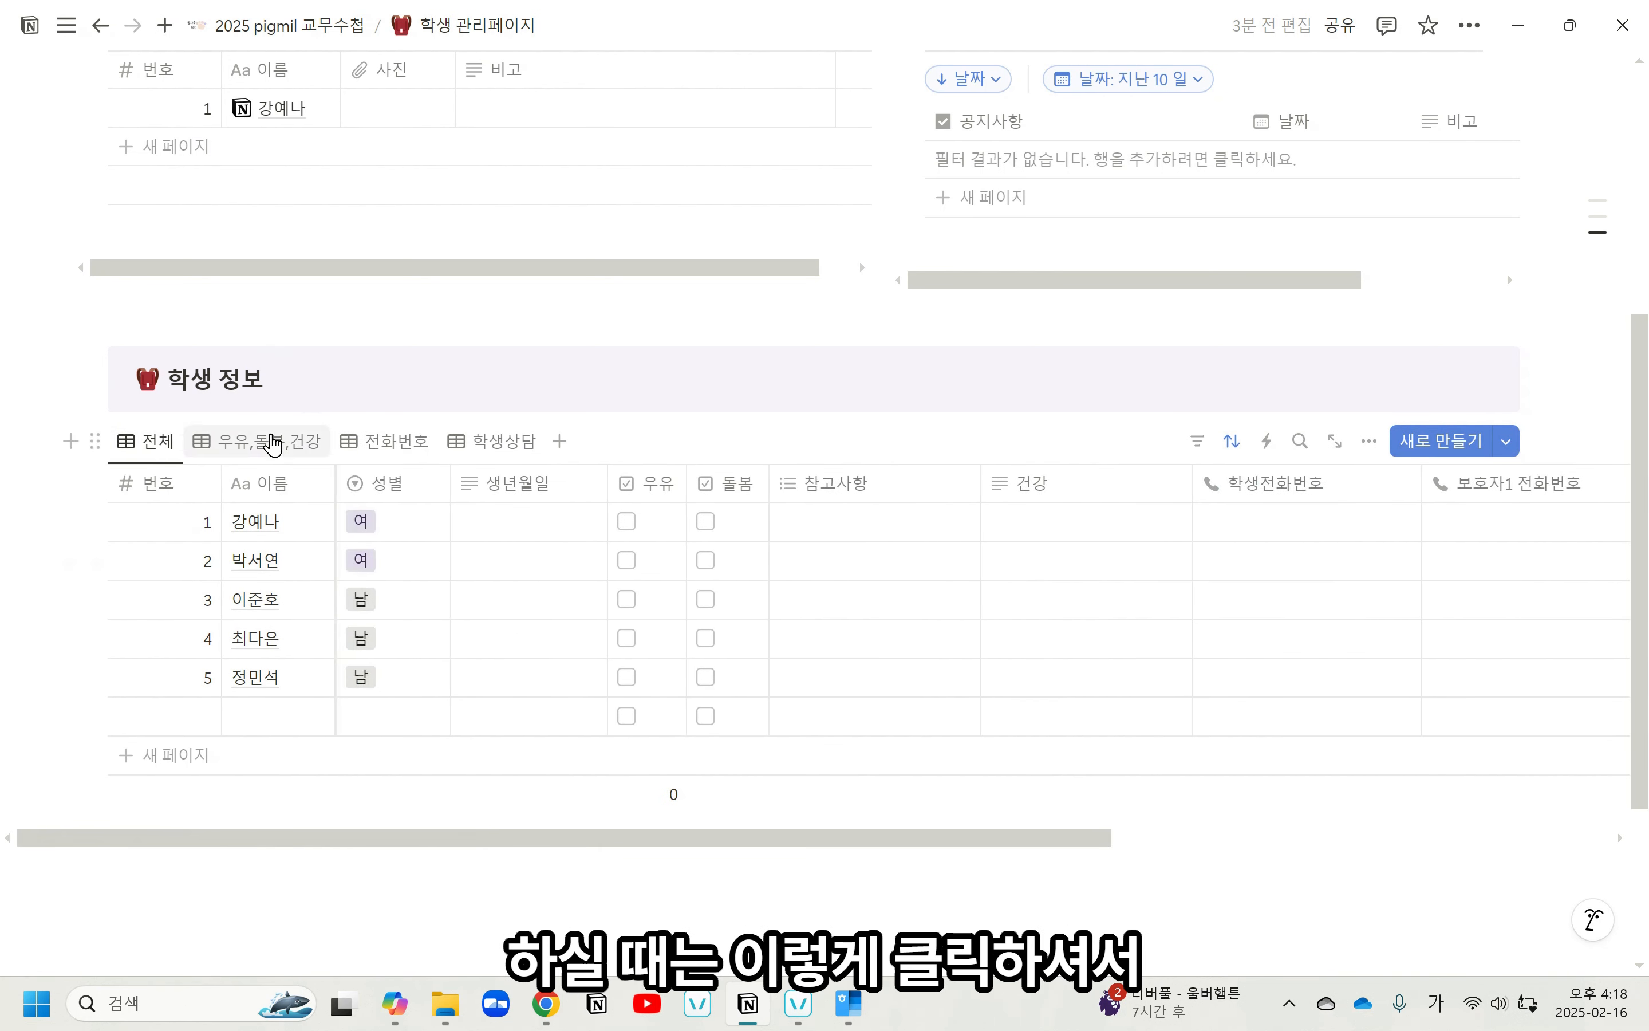
{"action": "left_click", "coordinate": [258, 442]}
{"action": "left_click", "coordinate": [388, 444]}
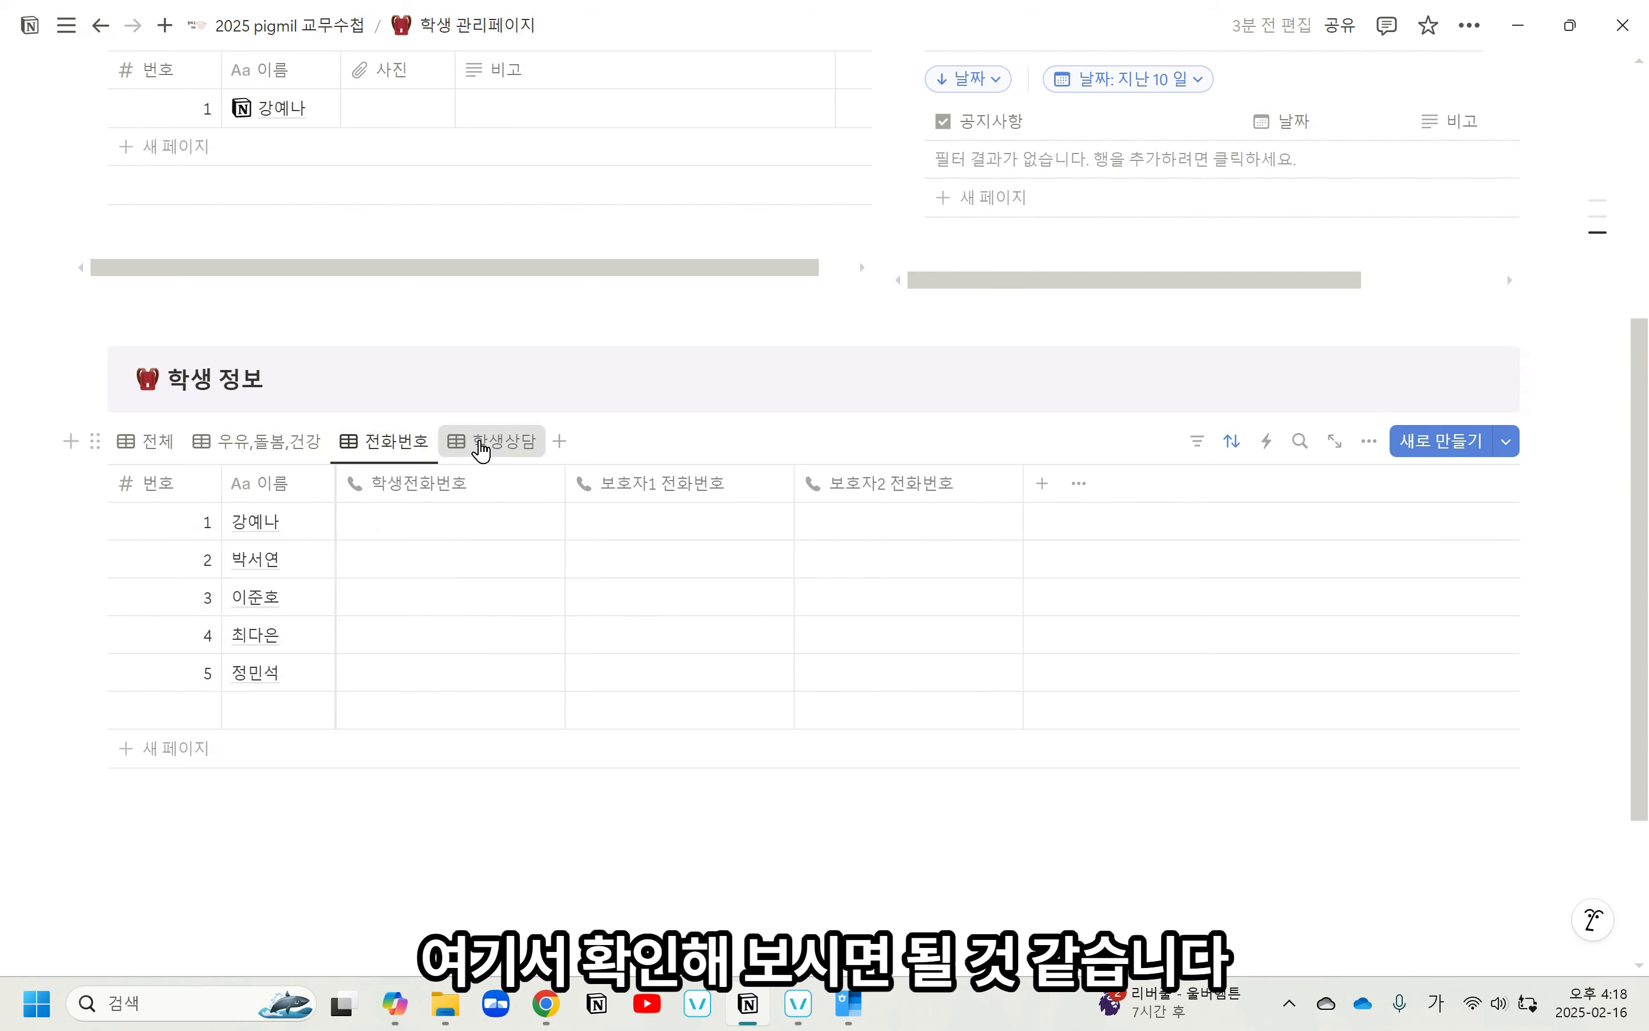
{"action": "left_click", "coordinate": [481, 447]}
{"action": "left_click", "coordinate": [147, 442]}
Delete the 학생페이지 데이터베이스 and 공지사항 sections together, and undo the deletion.
{"action": "scroll", "coordinate": [924, 528], "scroll_direction": "up", "scroll_amount": 5}
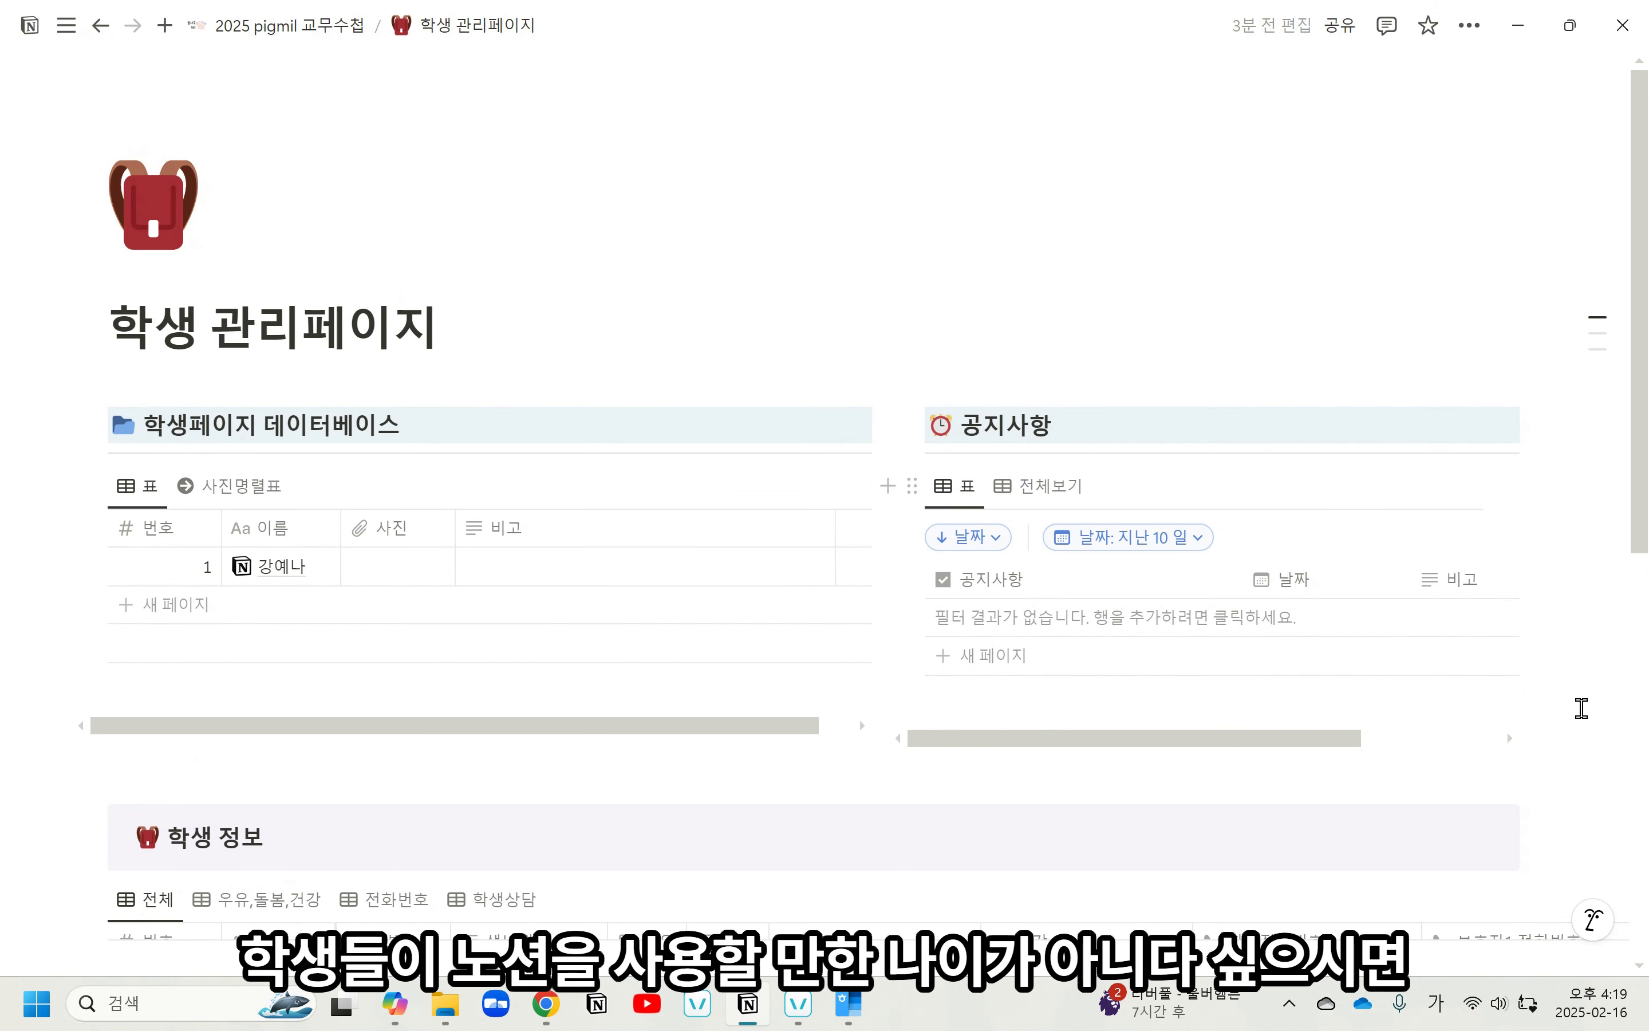
{"action": "left_click_drag", "start_coordinate": [1560, 728], "coordinate": [286, 366]}
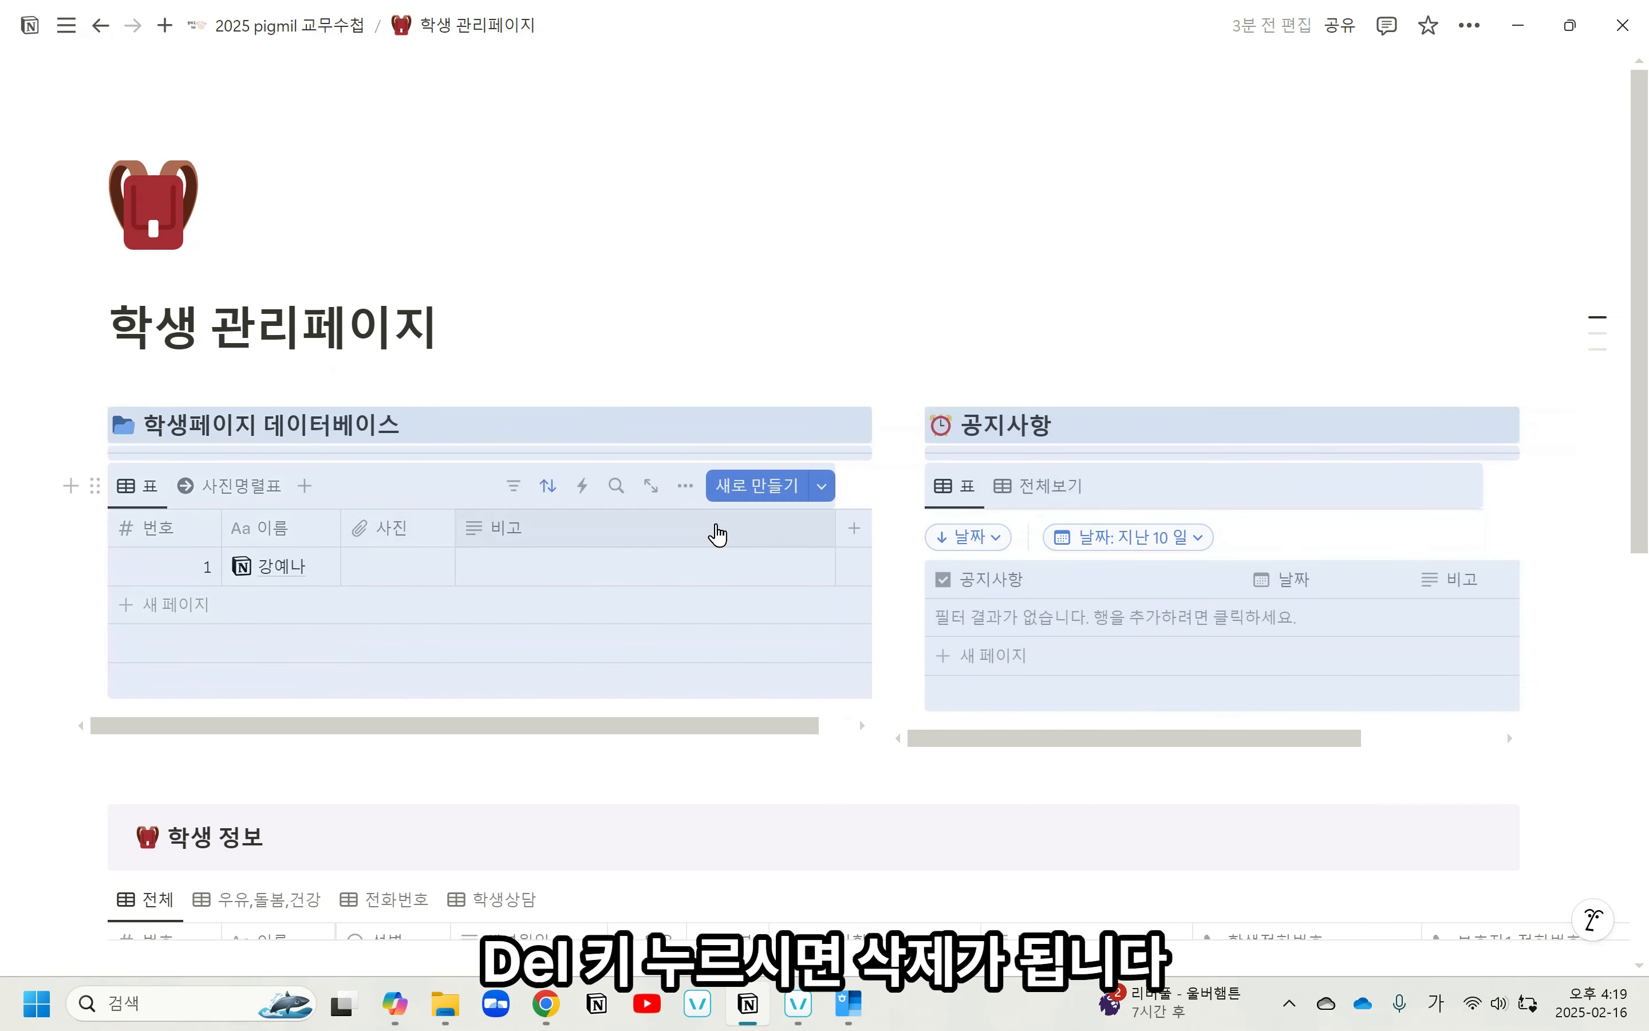
{"action": "key", "text": "Delete"}
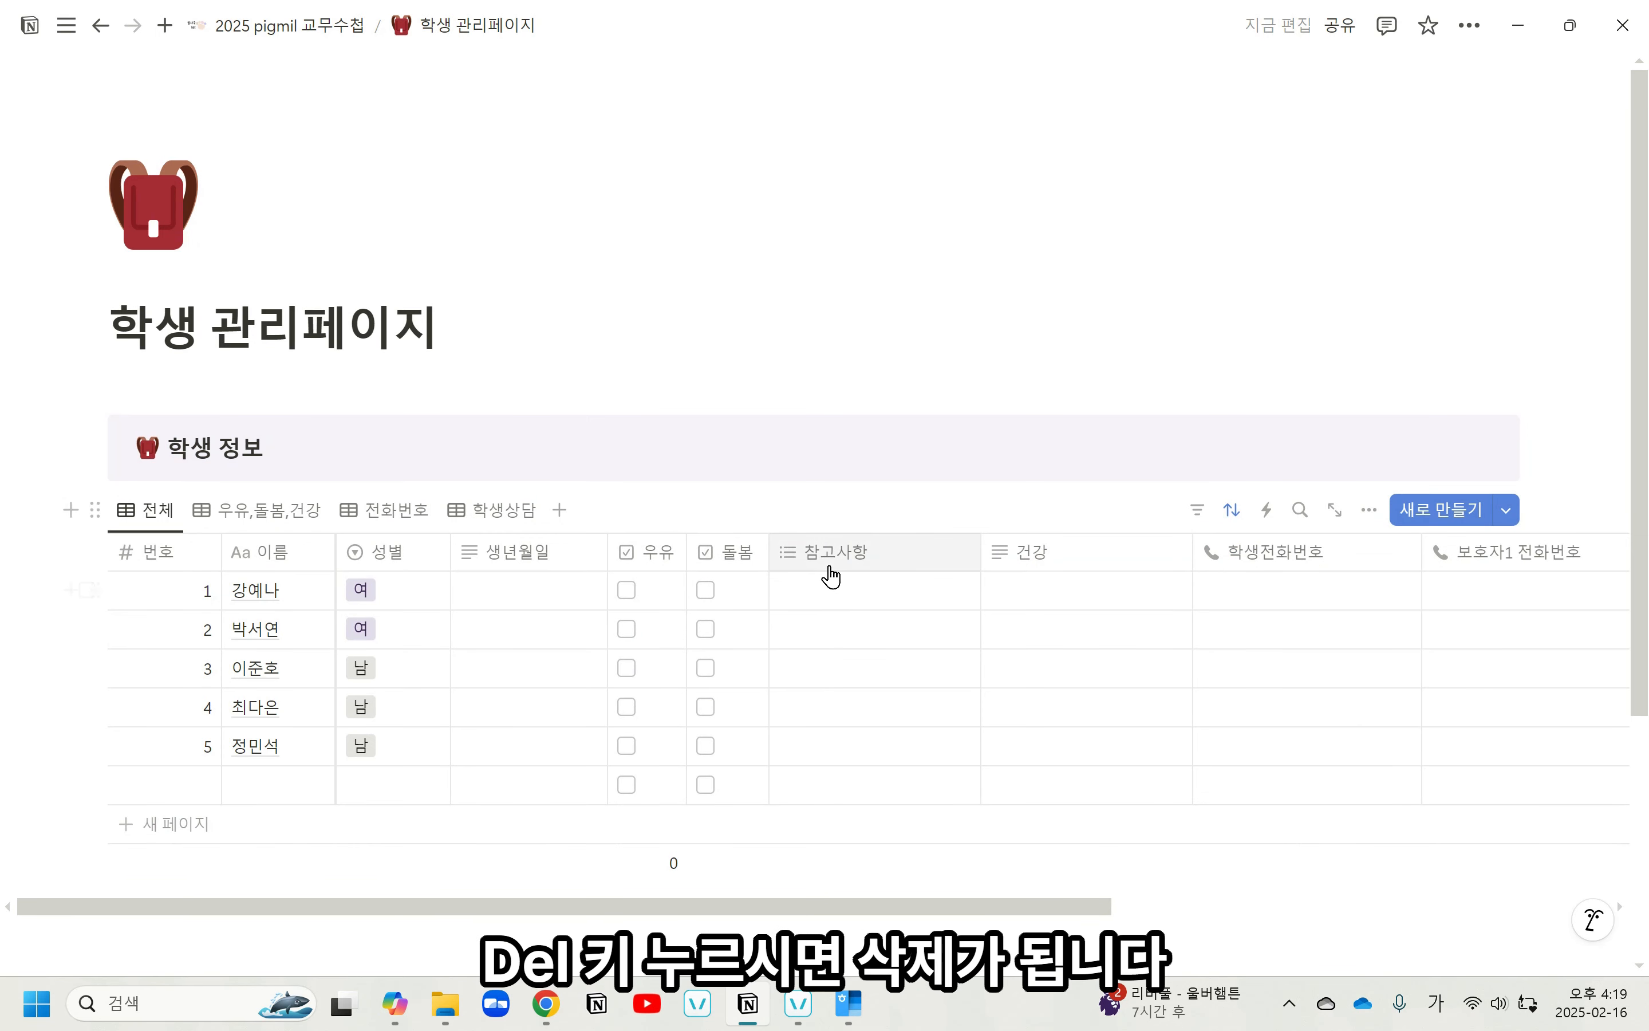
{"action": "key", "text": "ctrl+z"}
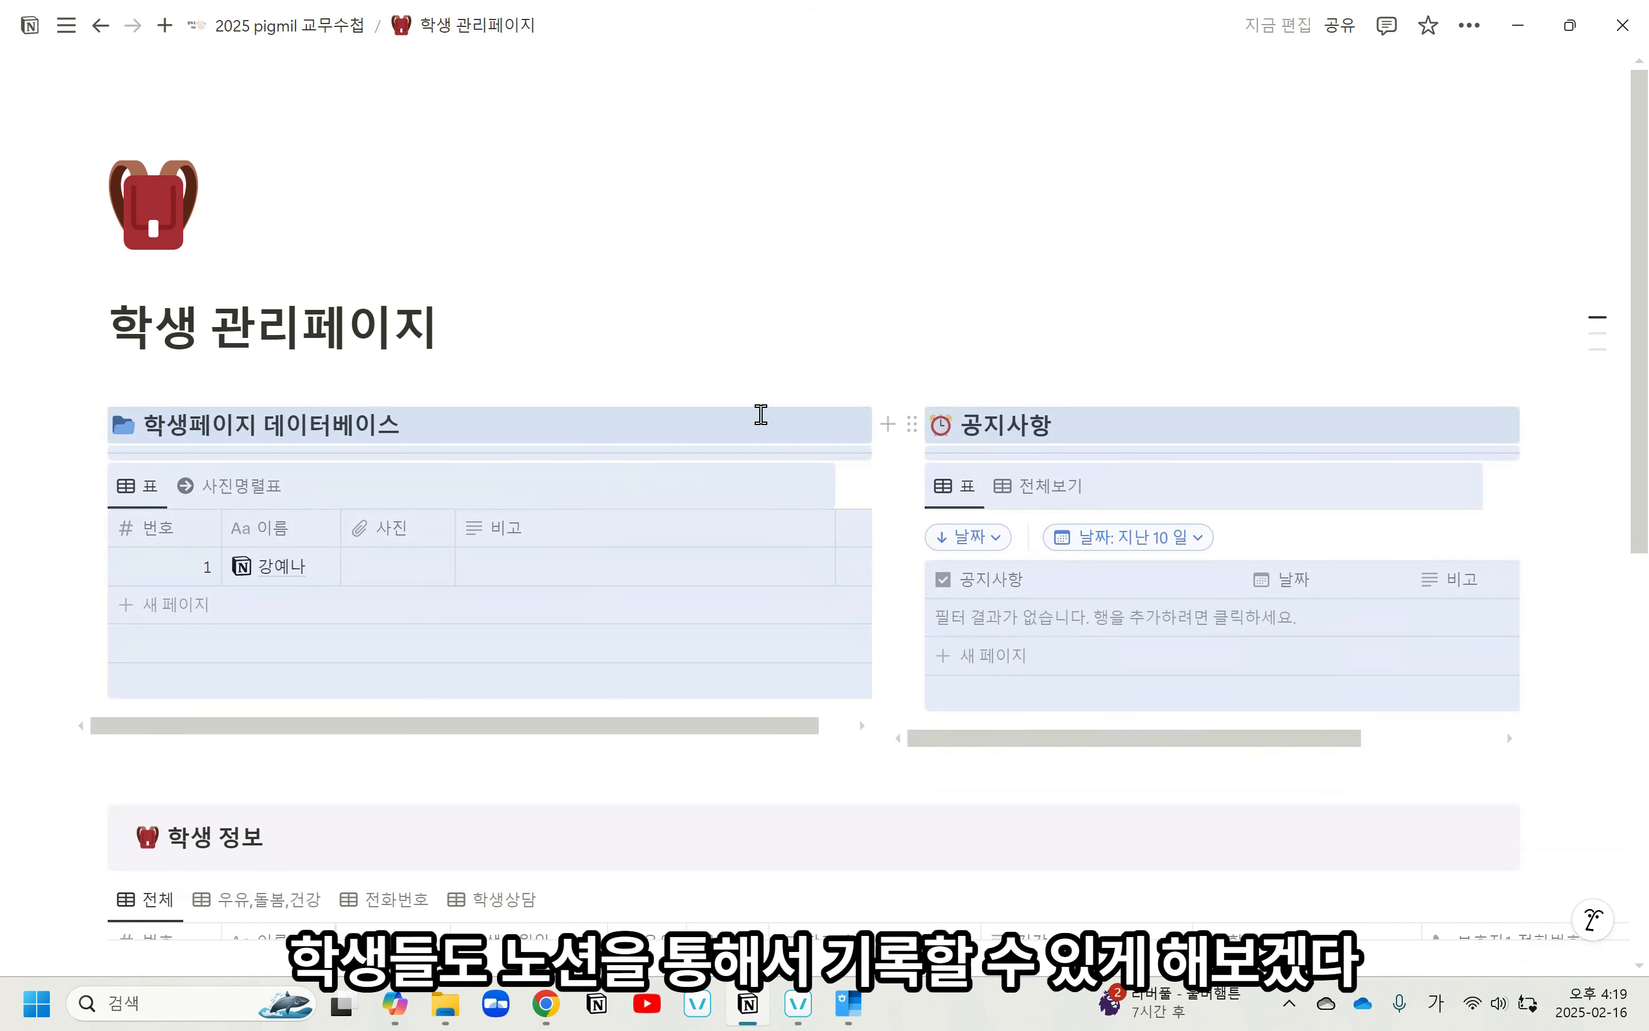
{"action": "left_click", "coordinate": [761, 409]}
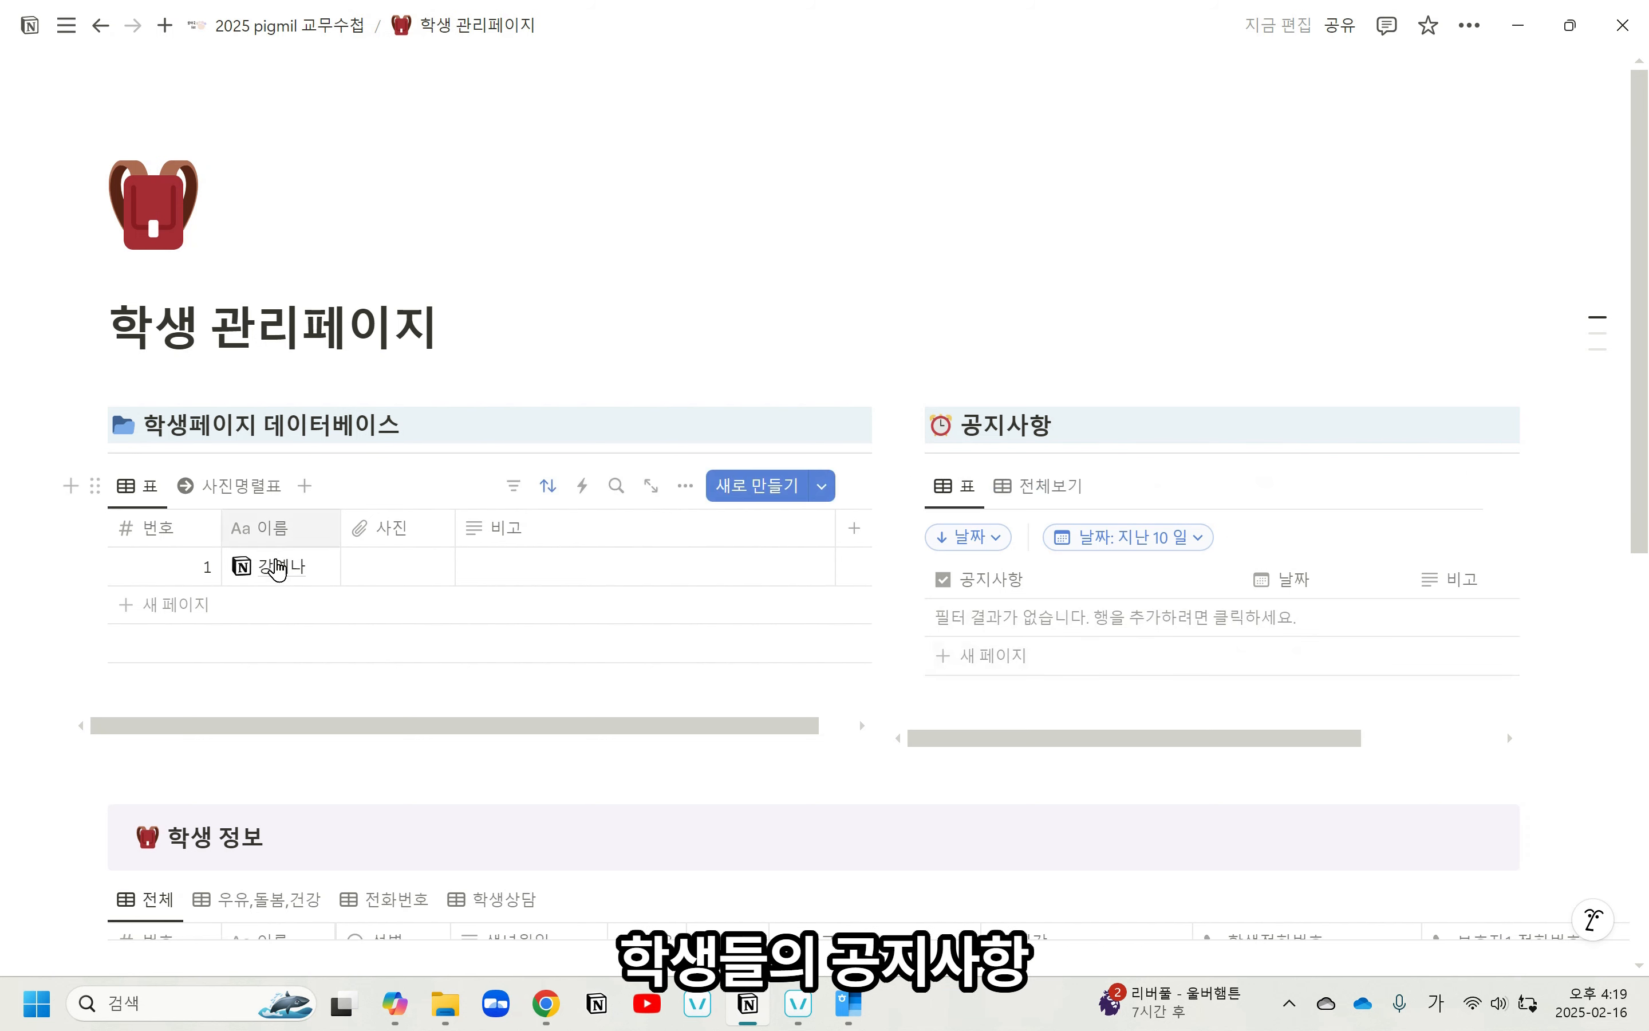
View student 1's page from the 학생페이지 데이터베이스 table and close it.
{"action": "left_click", "coordinate": [279, 571]}
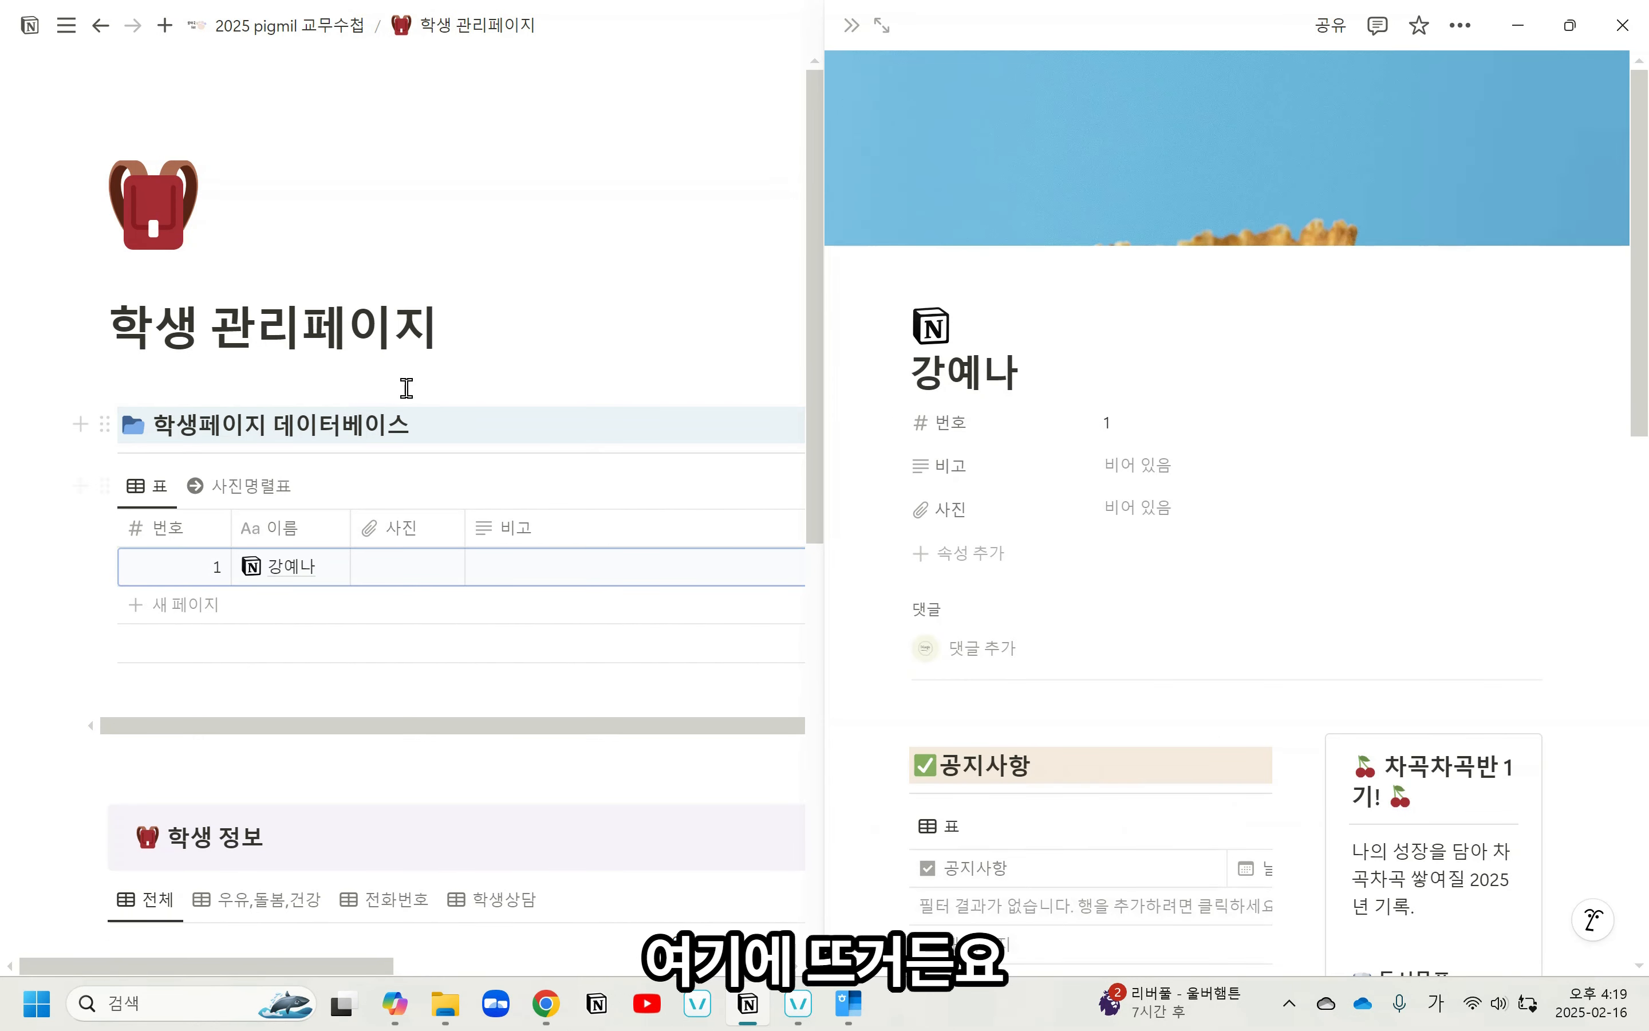
{"action": "left_click", "coordinate": [463, 427]}
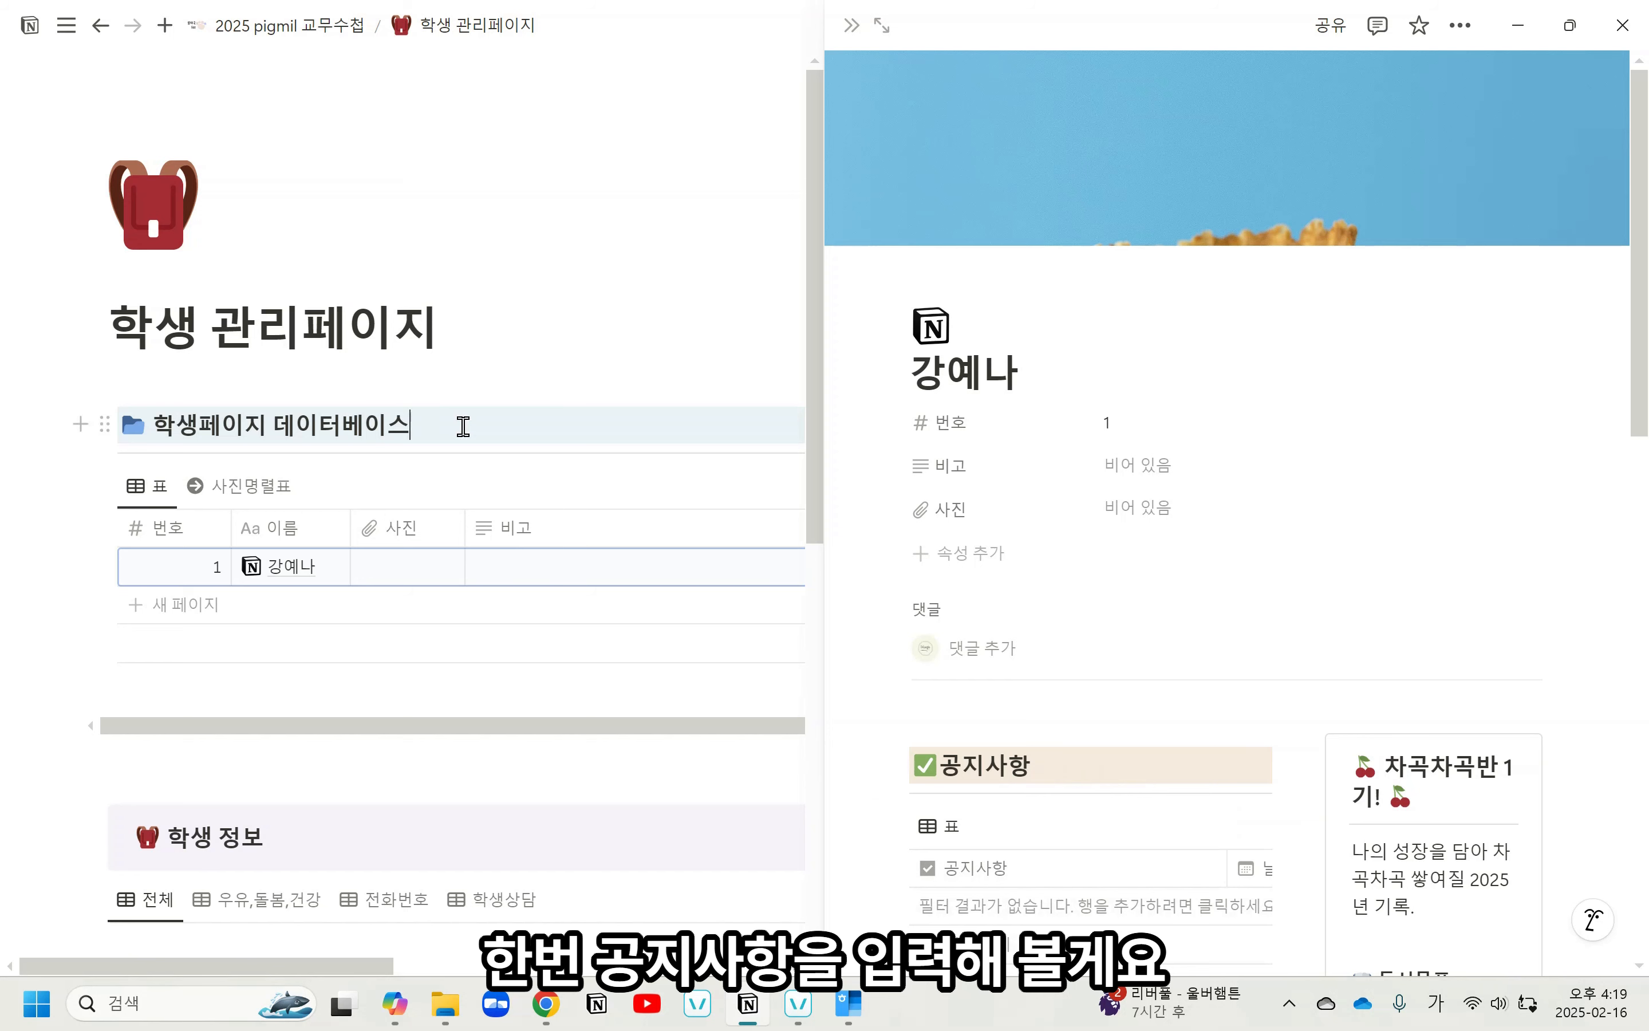
{"action": "left_click", "coordinate": [845, 26]}
Add two announcements to the 공지사항 table: "우유급식신청서 제출" and "국어학습기록".
{"action": "left_click", "coordinate": [976, 660]}
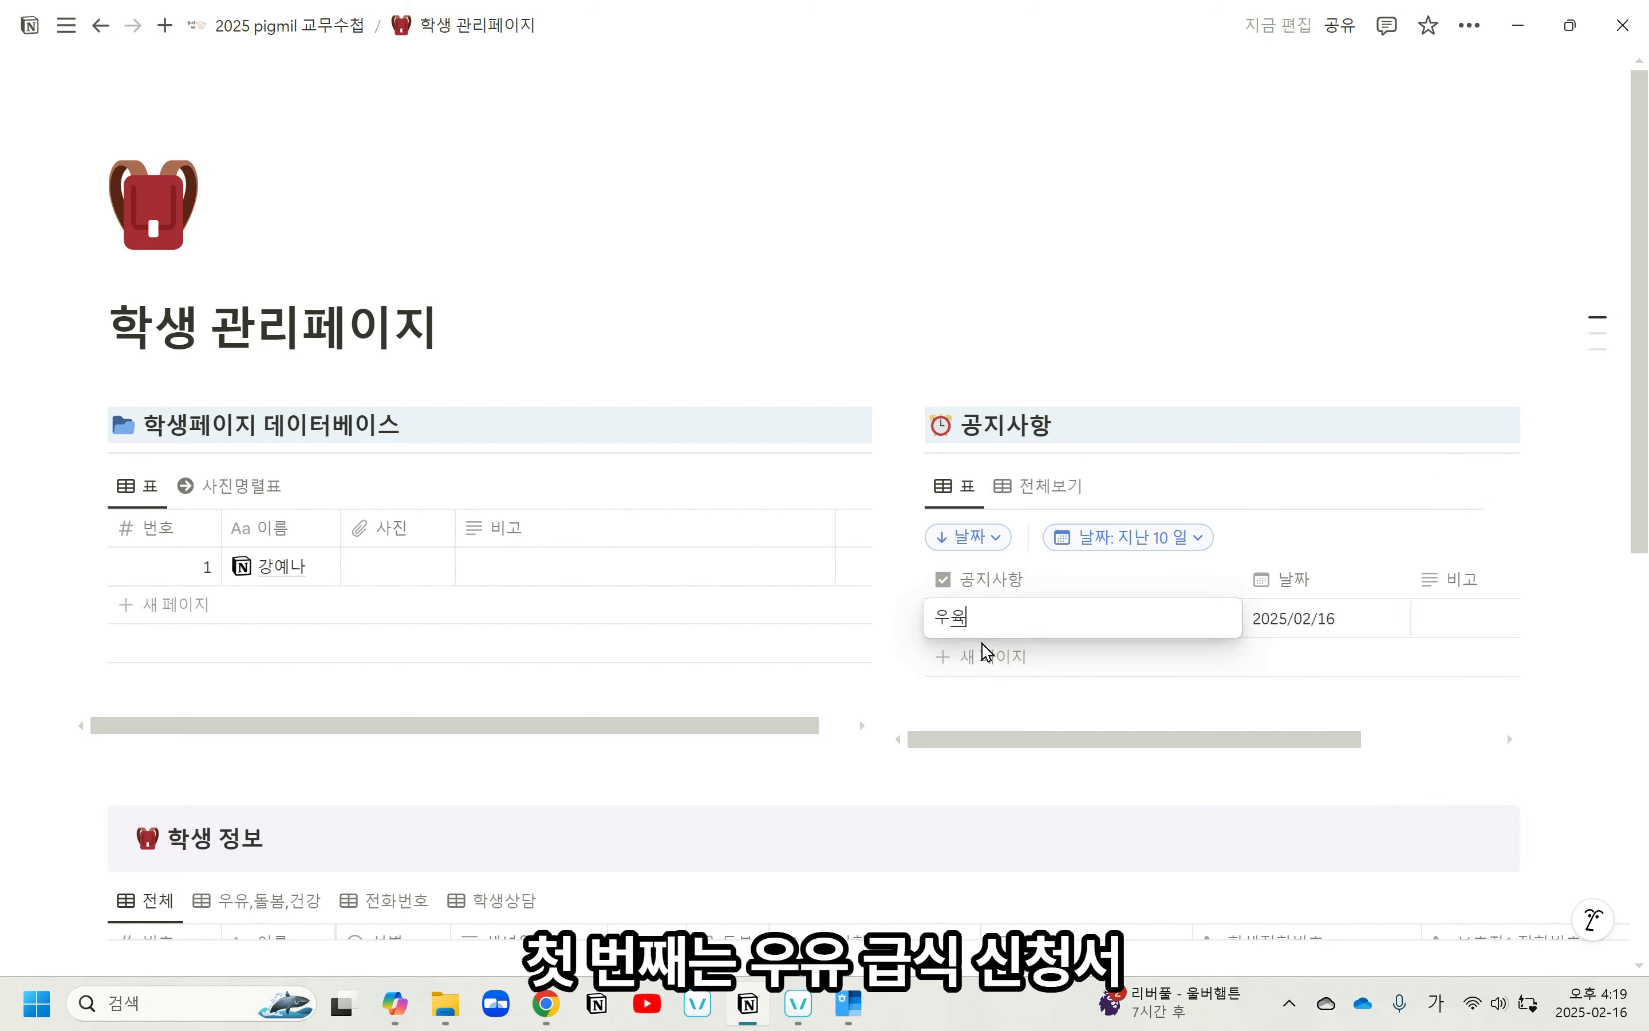
{"action": "type", "text": "우유급식신청서 제출"}
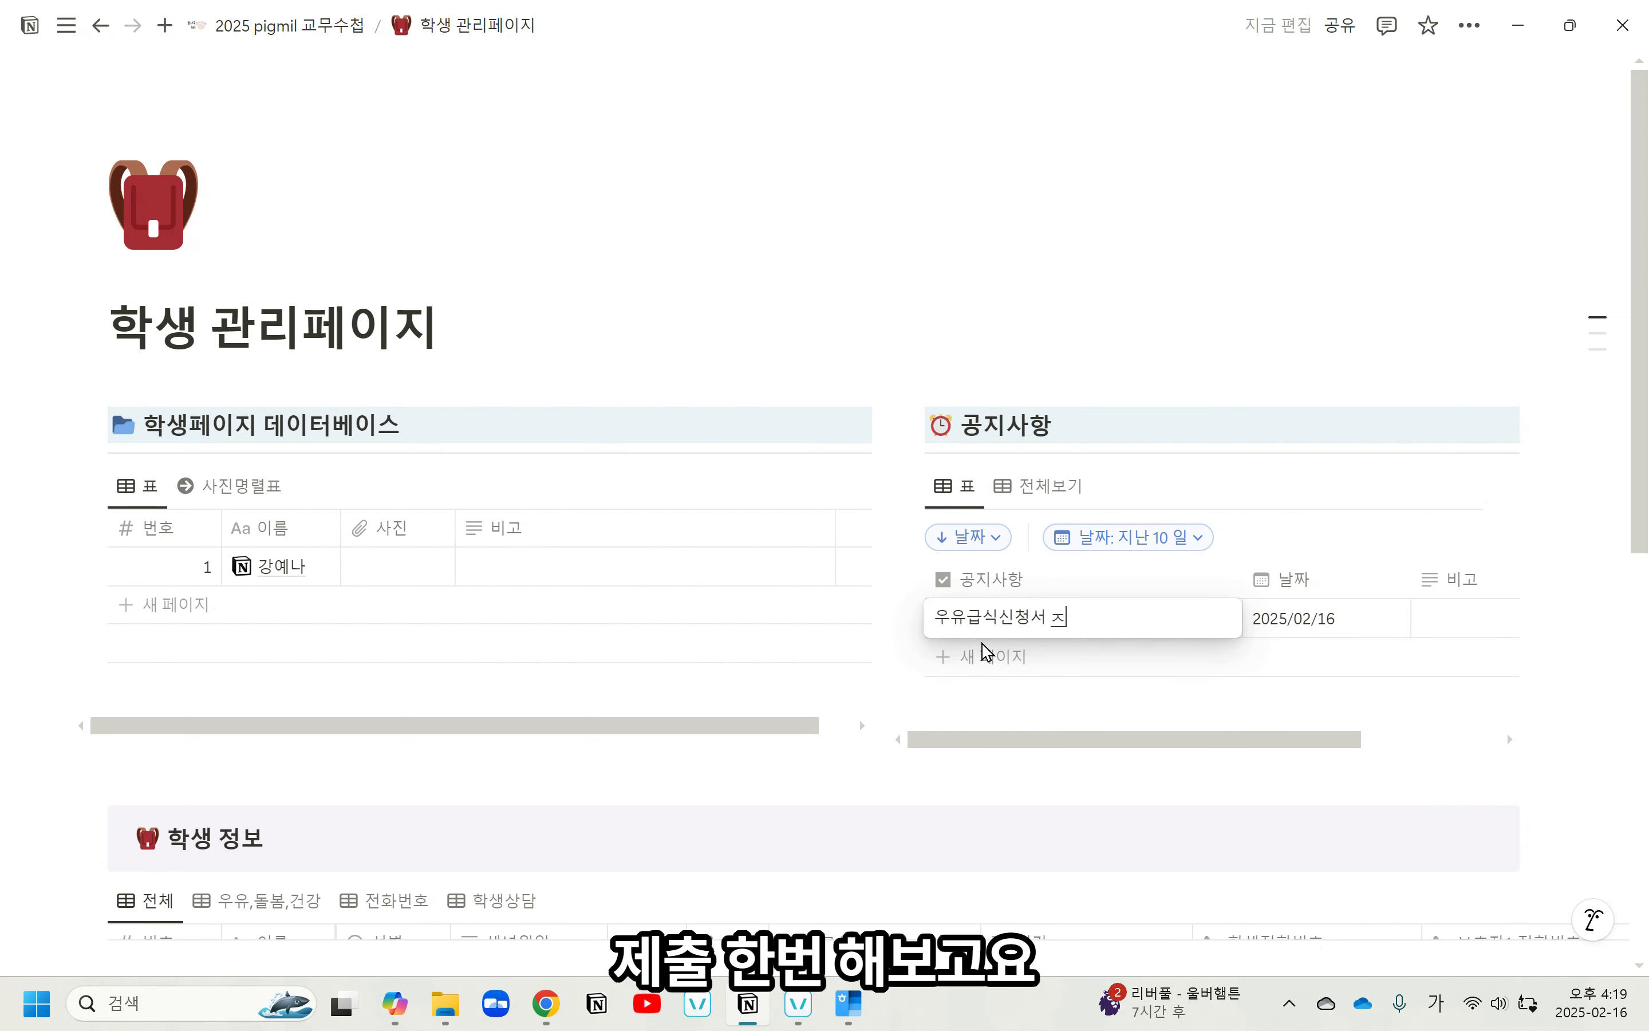
{"action": "left_click", "coordinate": [987, 658]}
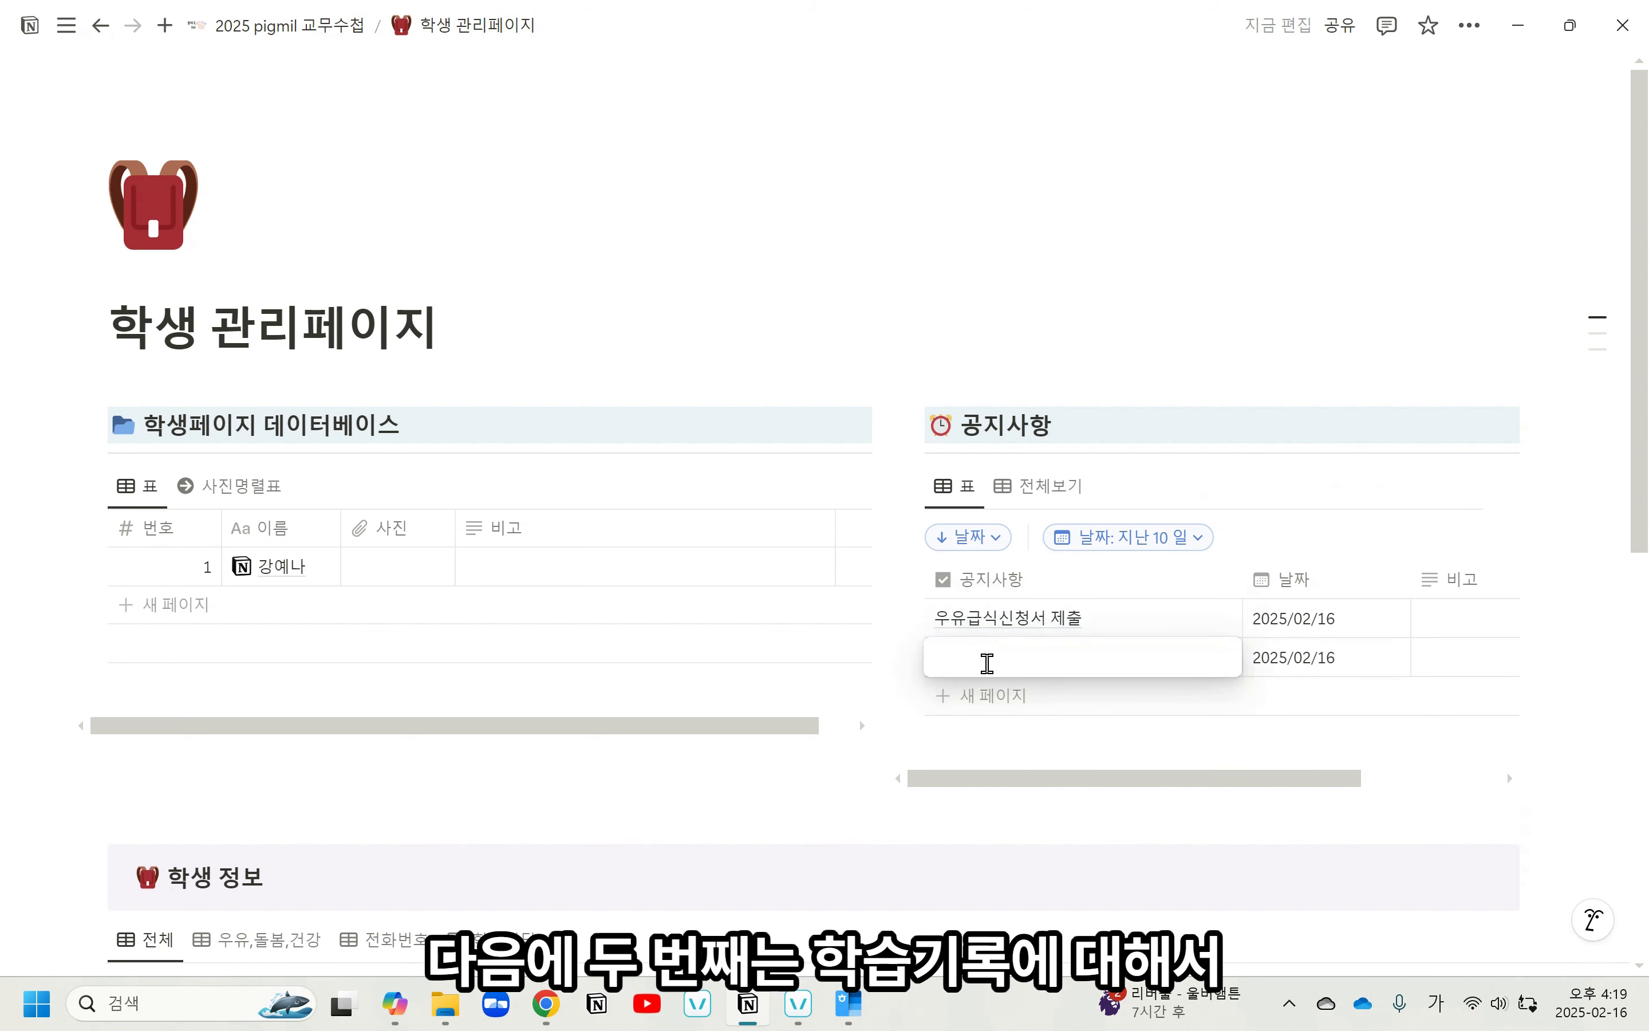
{"action": "type", "text": "궈"}
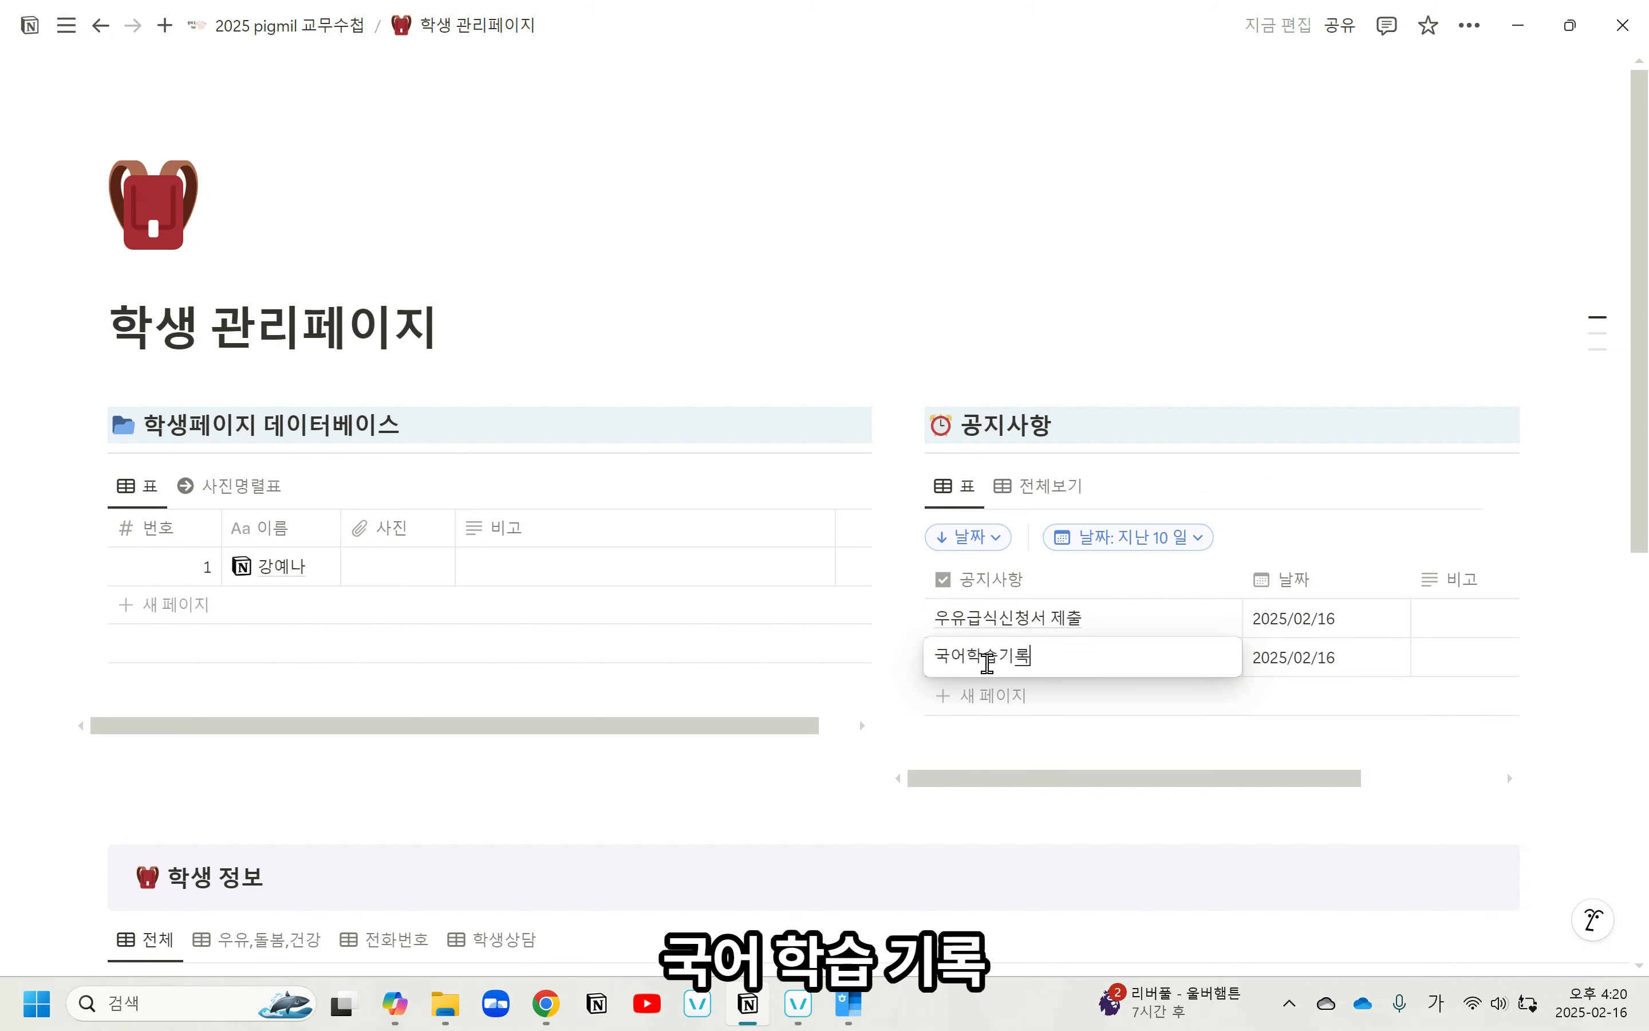
{"action": "key", "text": "Return"}
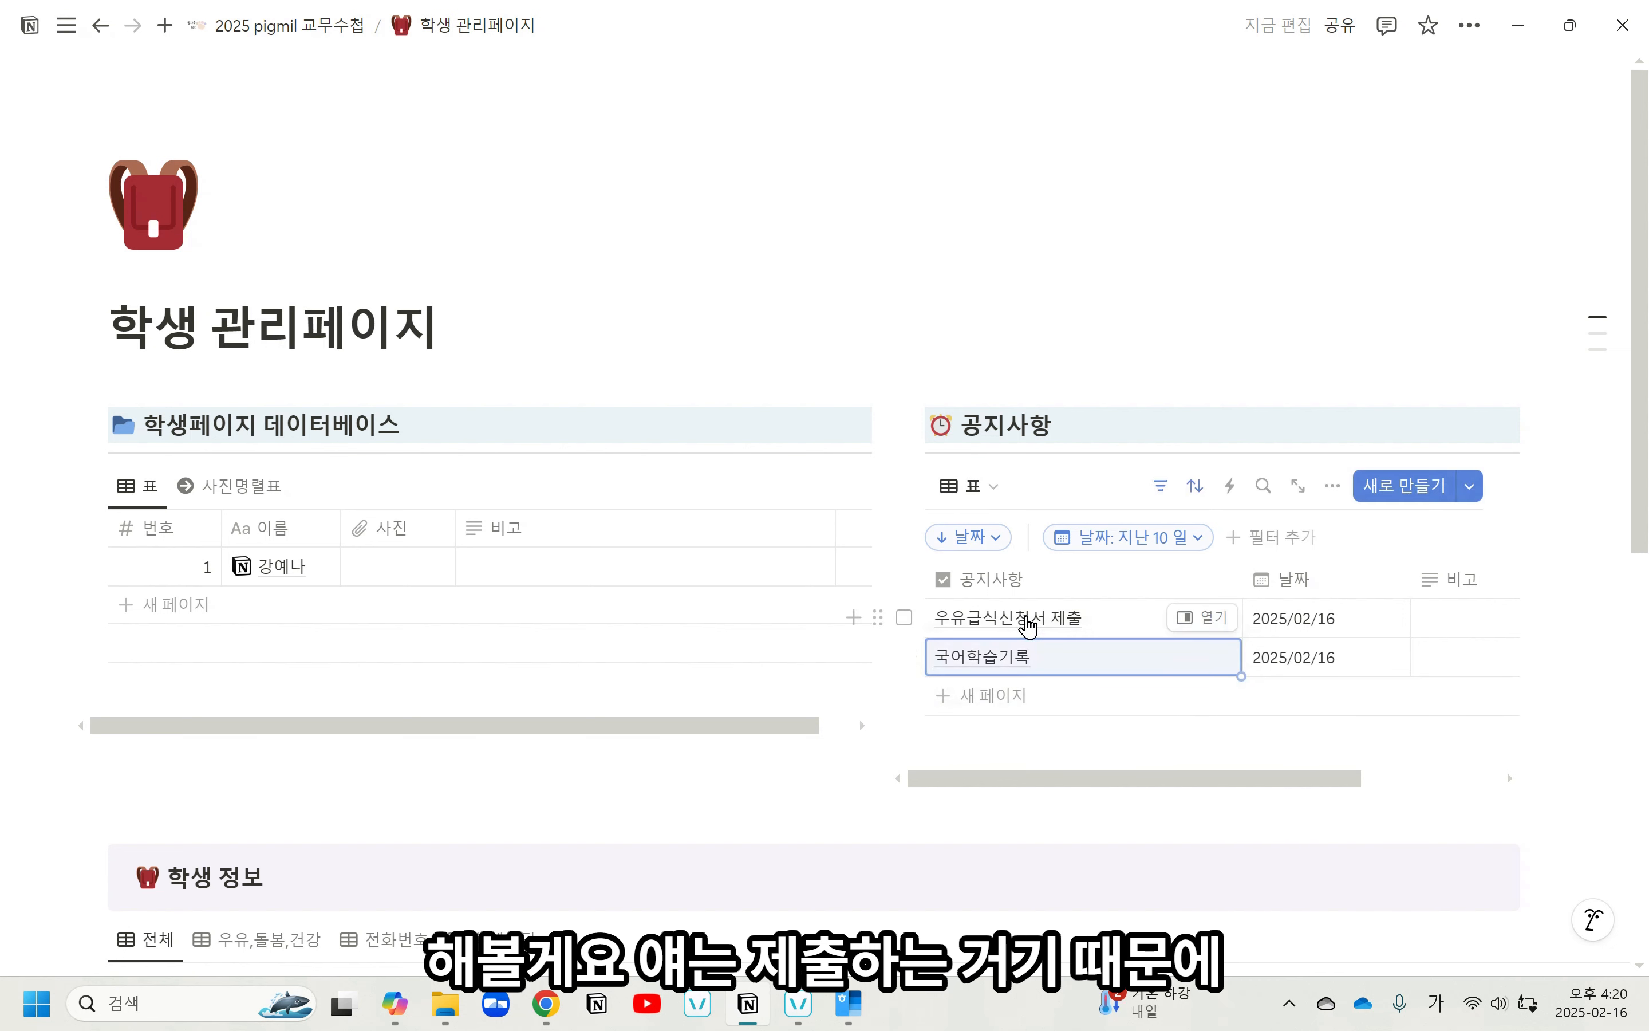
Append the deadline "-2월 18일까지" to the 우유급식신청서 제출 announcement's title.
{"action": "left_click", "coordinate": [1112, 620]}
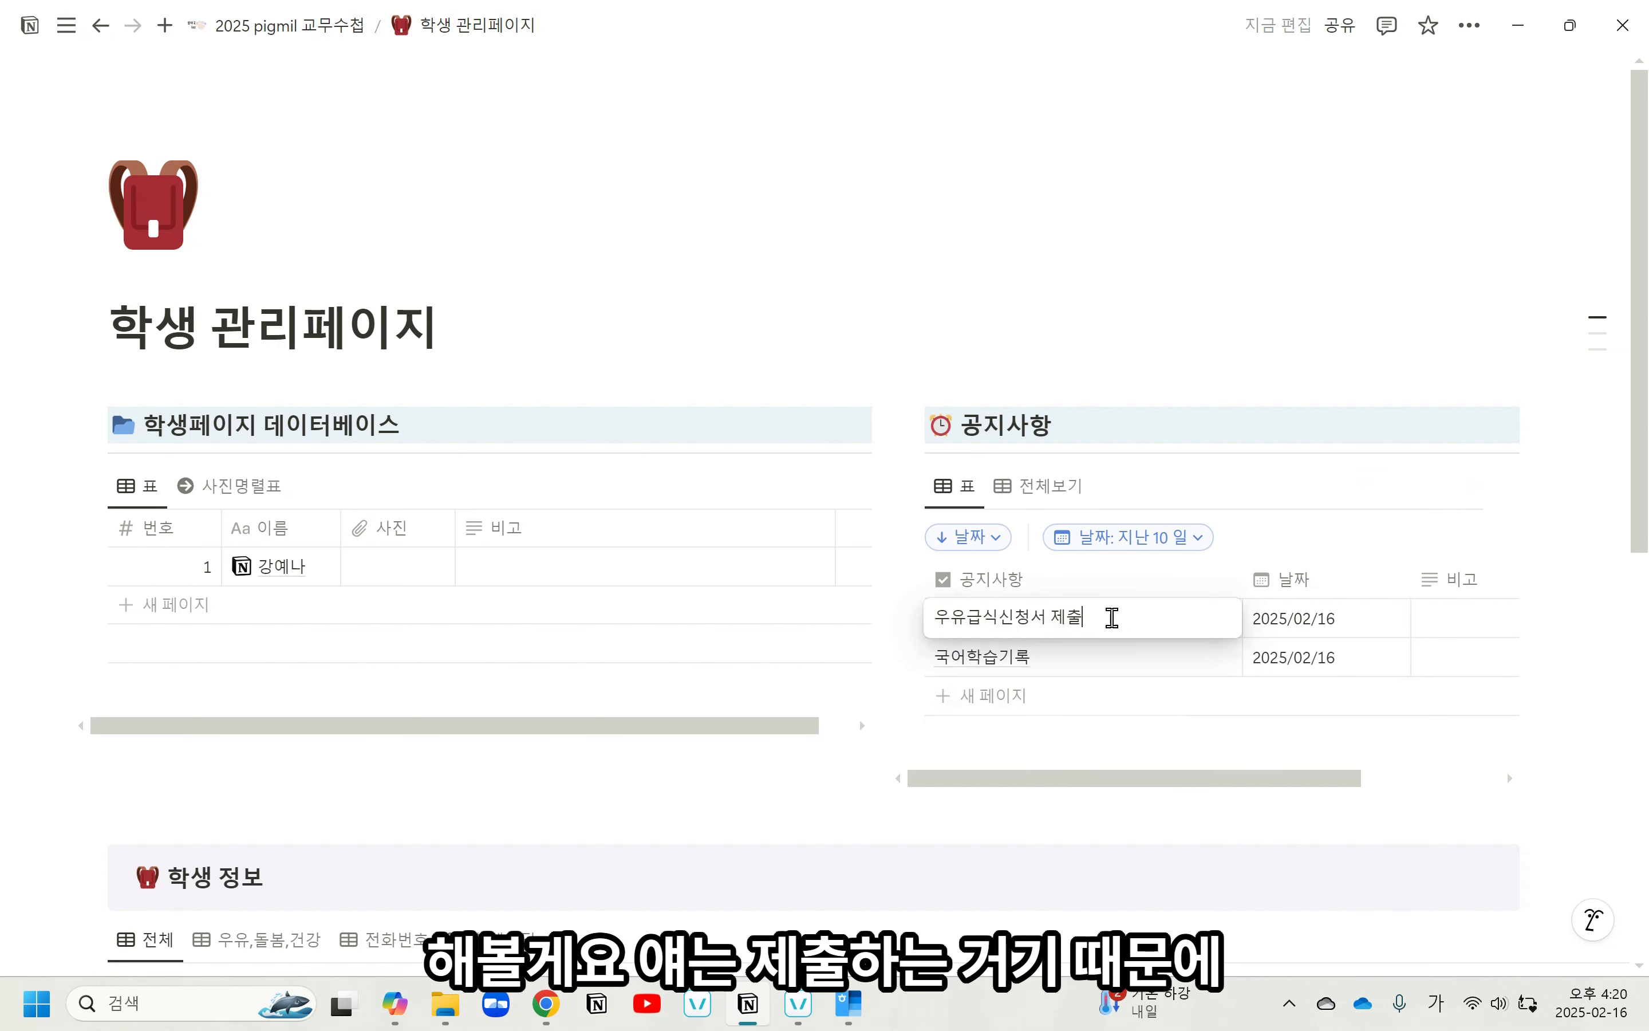
{"action": "type", "text": "-2"}
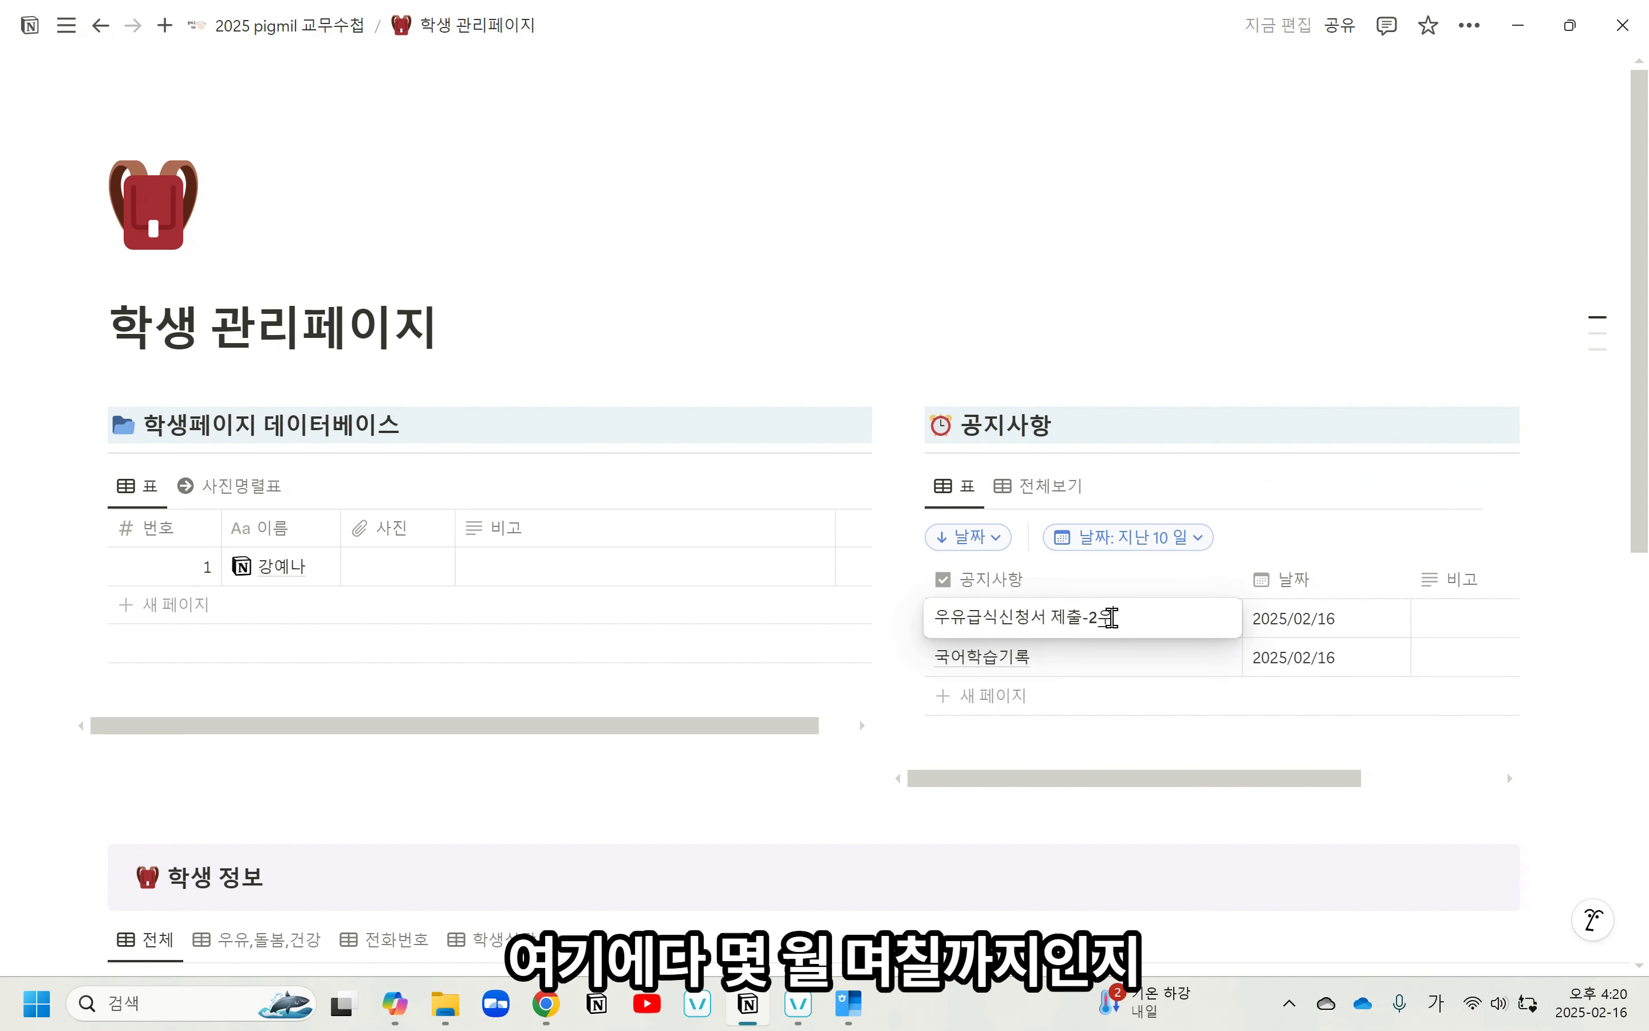
{"action": "type", "text": "월18이"}
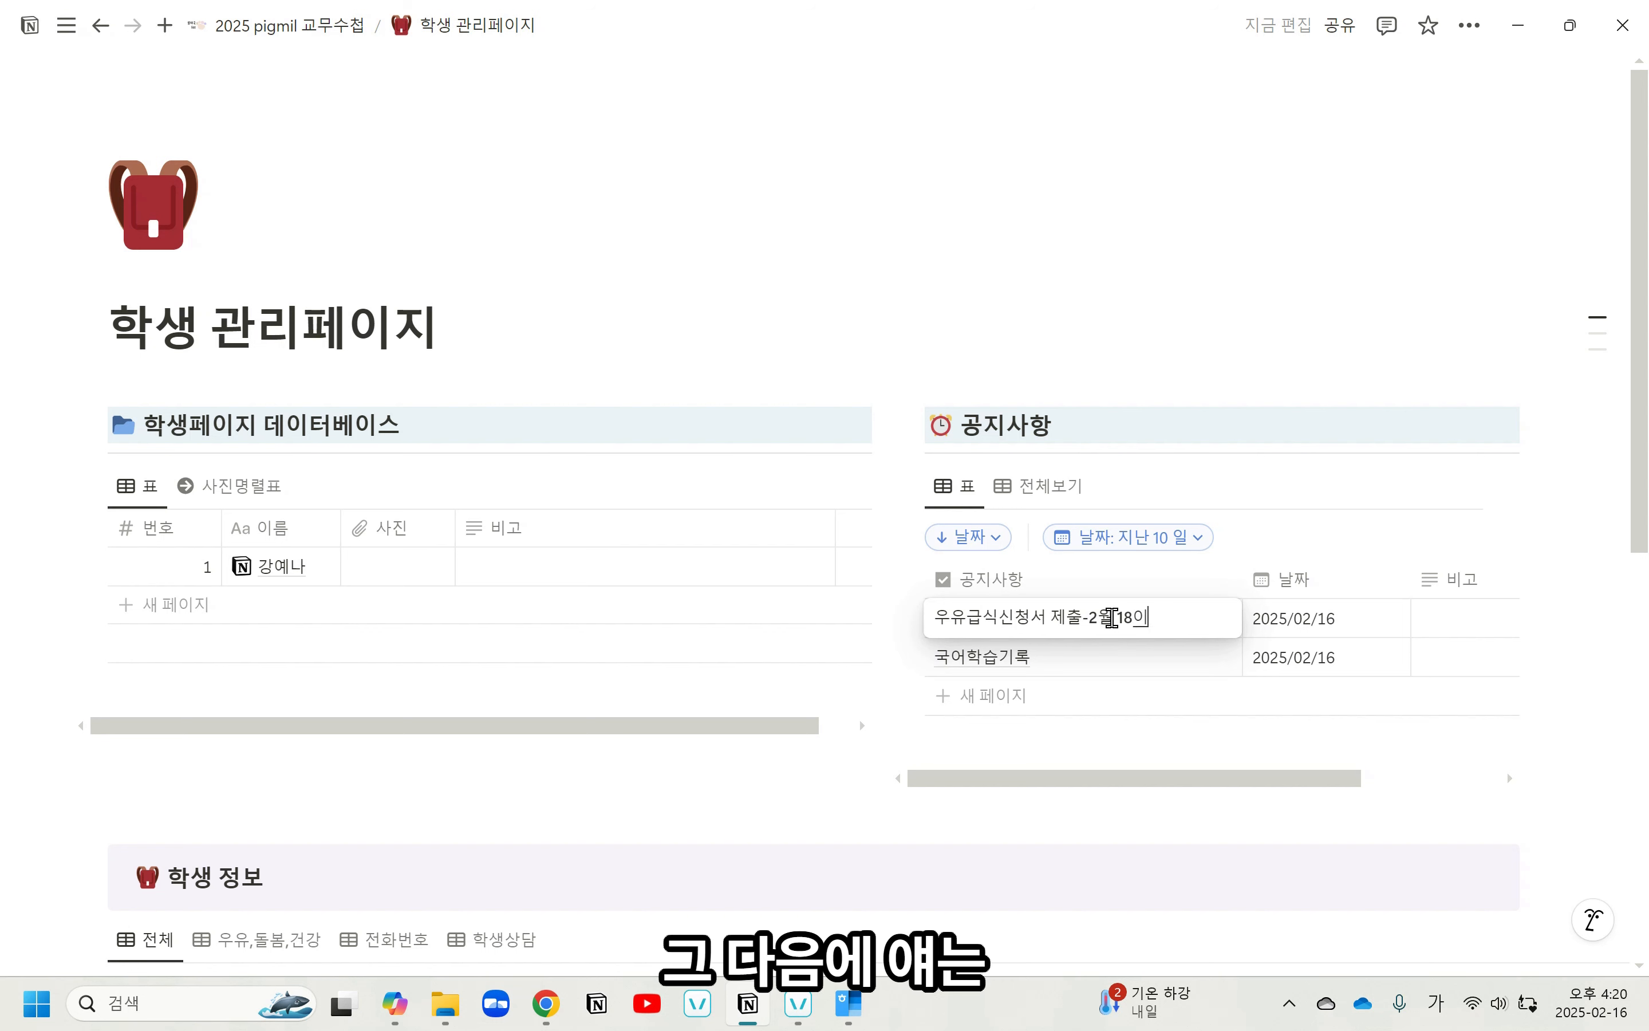
{"action": "left_click", "coordinate": [1128, 761]}
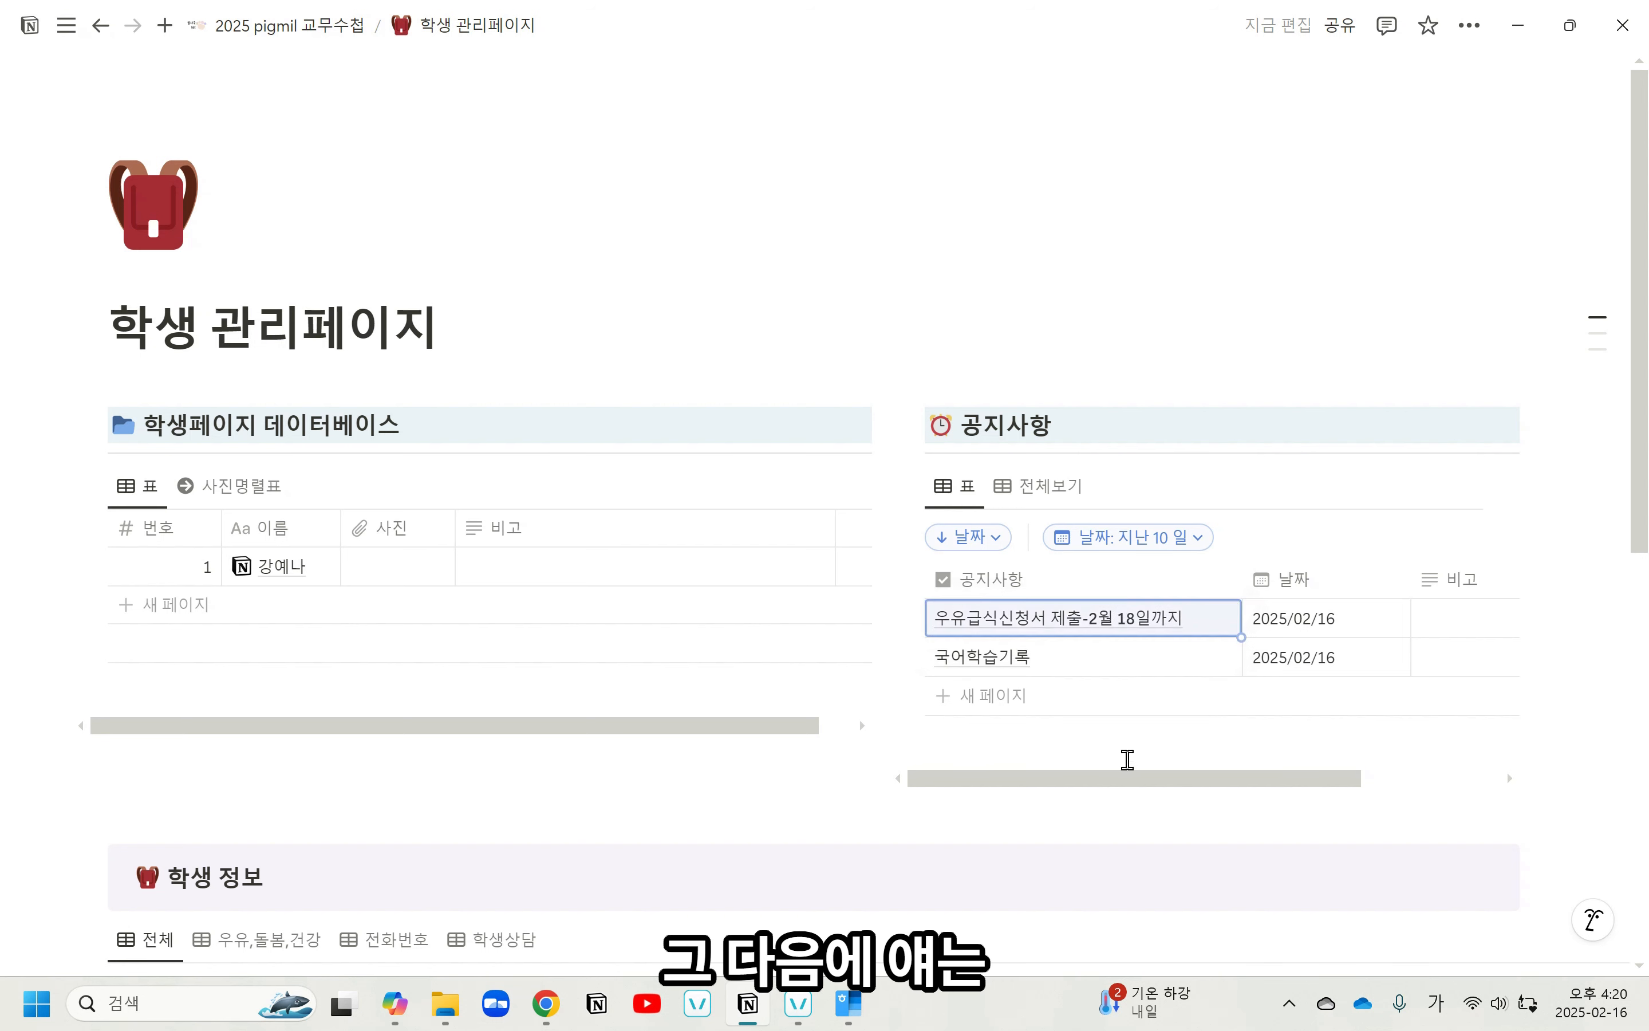
Write "국어 19쪽 우리나라에 대해 설명하는 글쓰기 학습기록하기 : 2월 20일까지" in the body of the 국어학습기록 announcement's page and close it.
{"action": "mouse_move", "coordinate": [953, 652]}
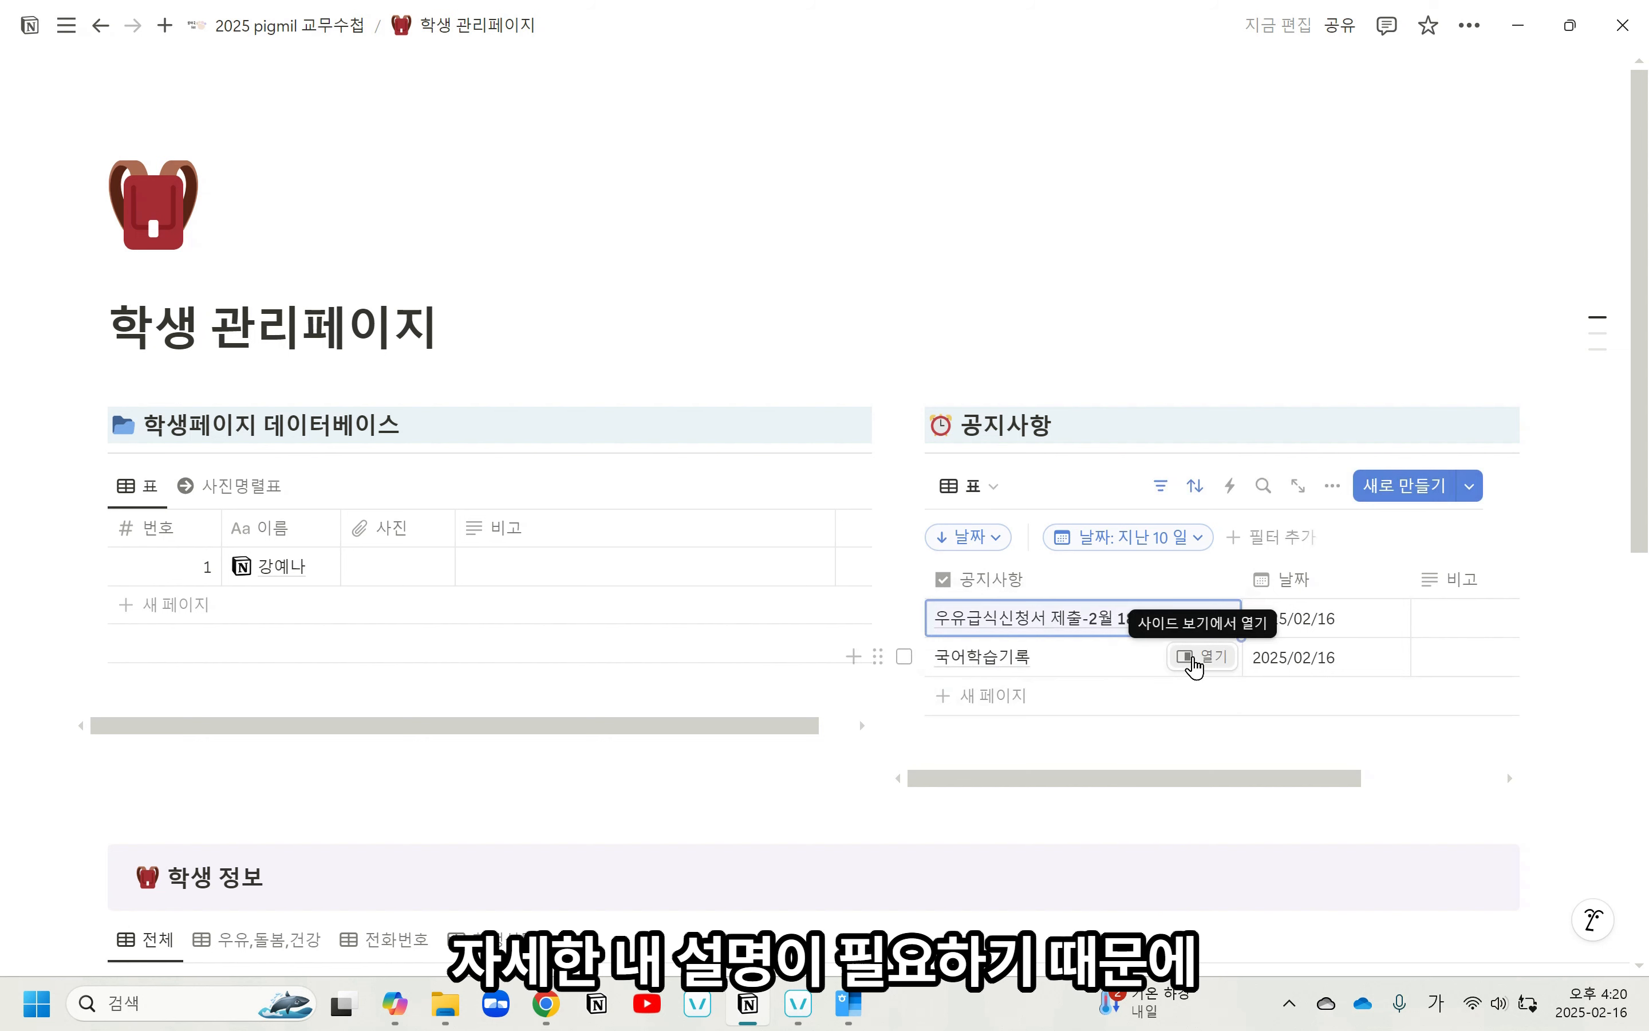
{"action": "left_click", "coordinate": [1195, 659]}
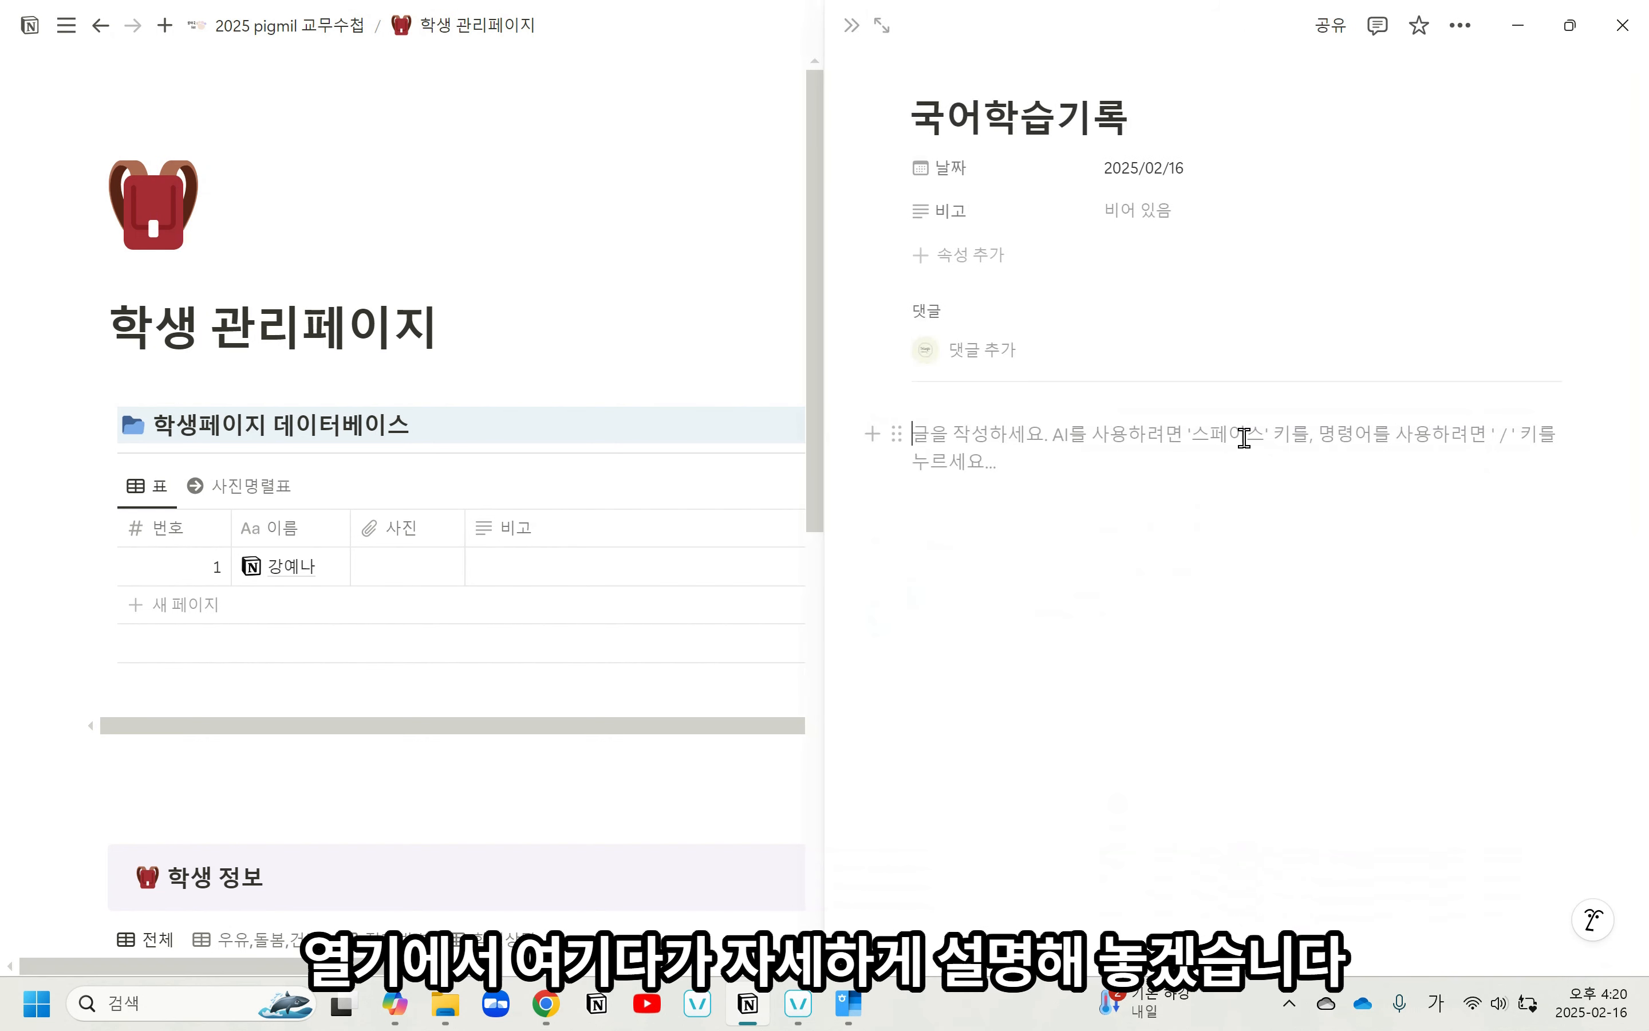
{"action": "type", "text": "국에"}
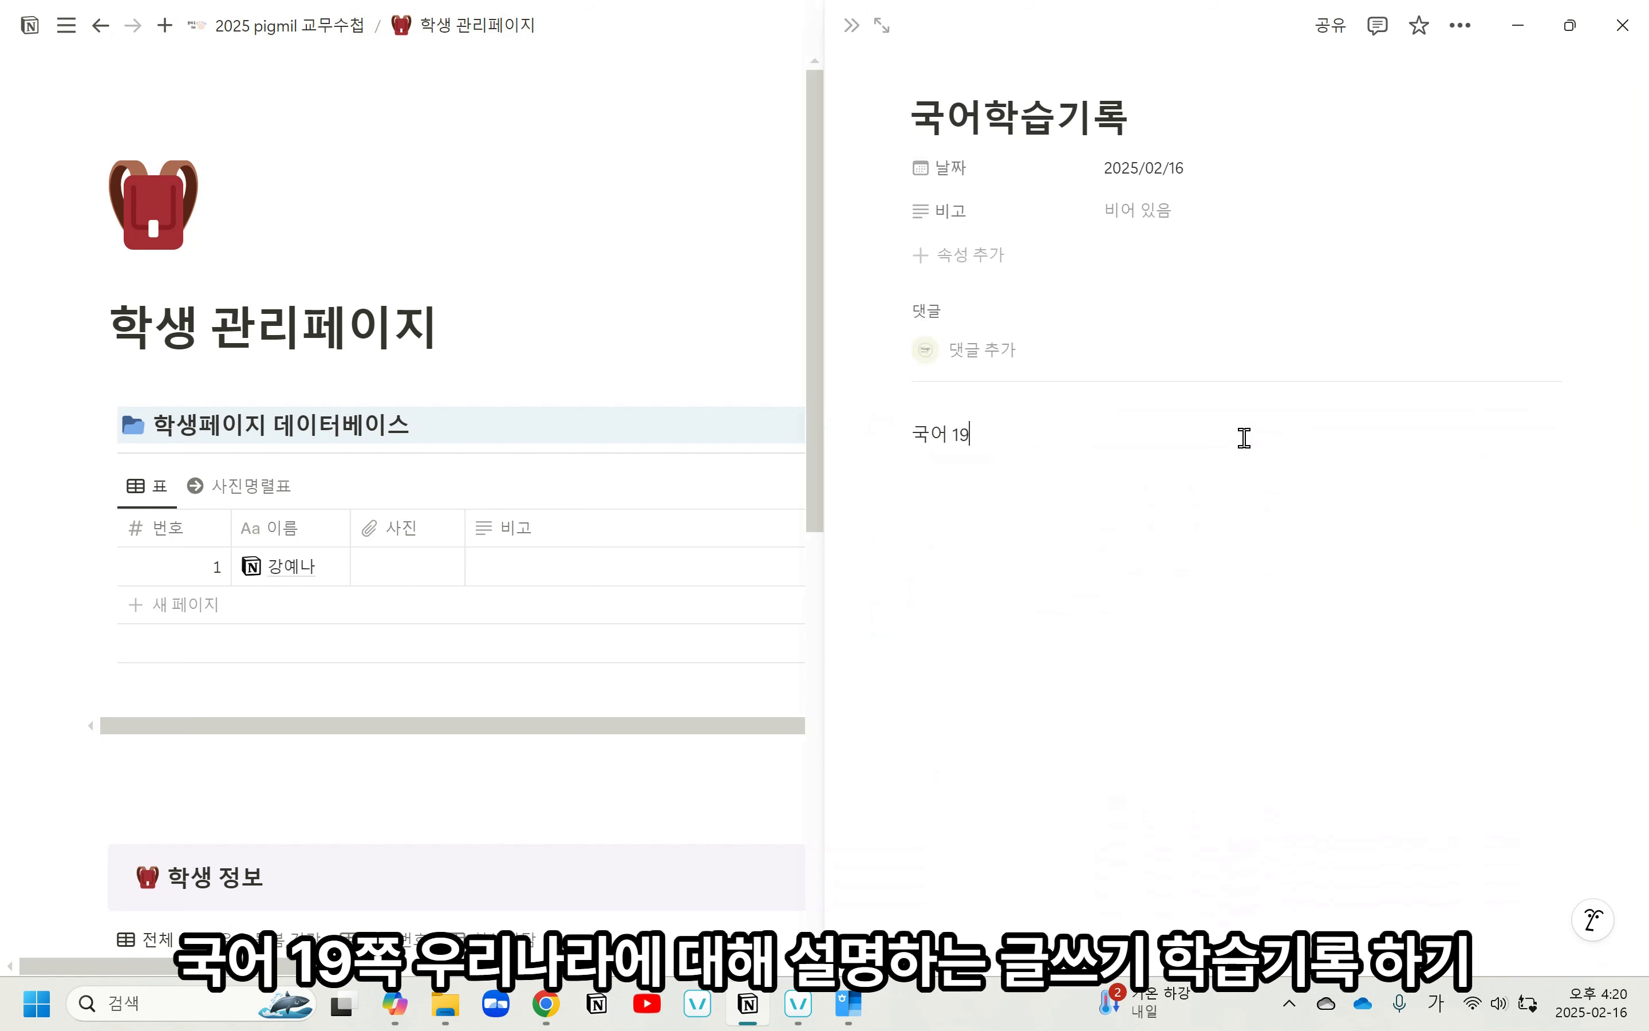
{"action": "type", "text": " 19쪽 우린"}
{"action": "type", "text": "나라에 대해 ㅅ"}
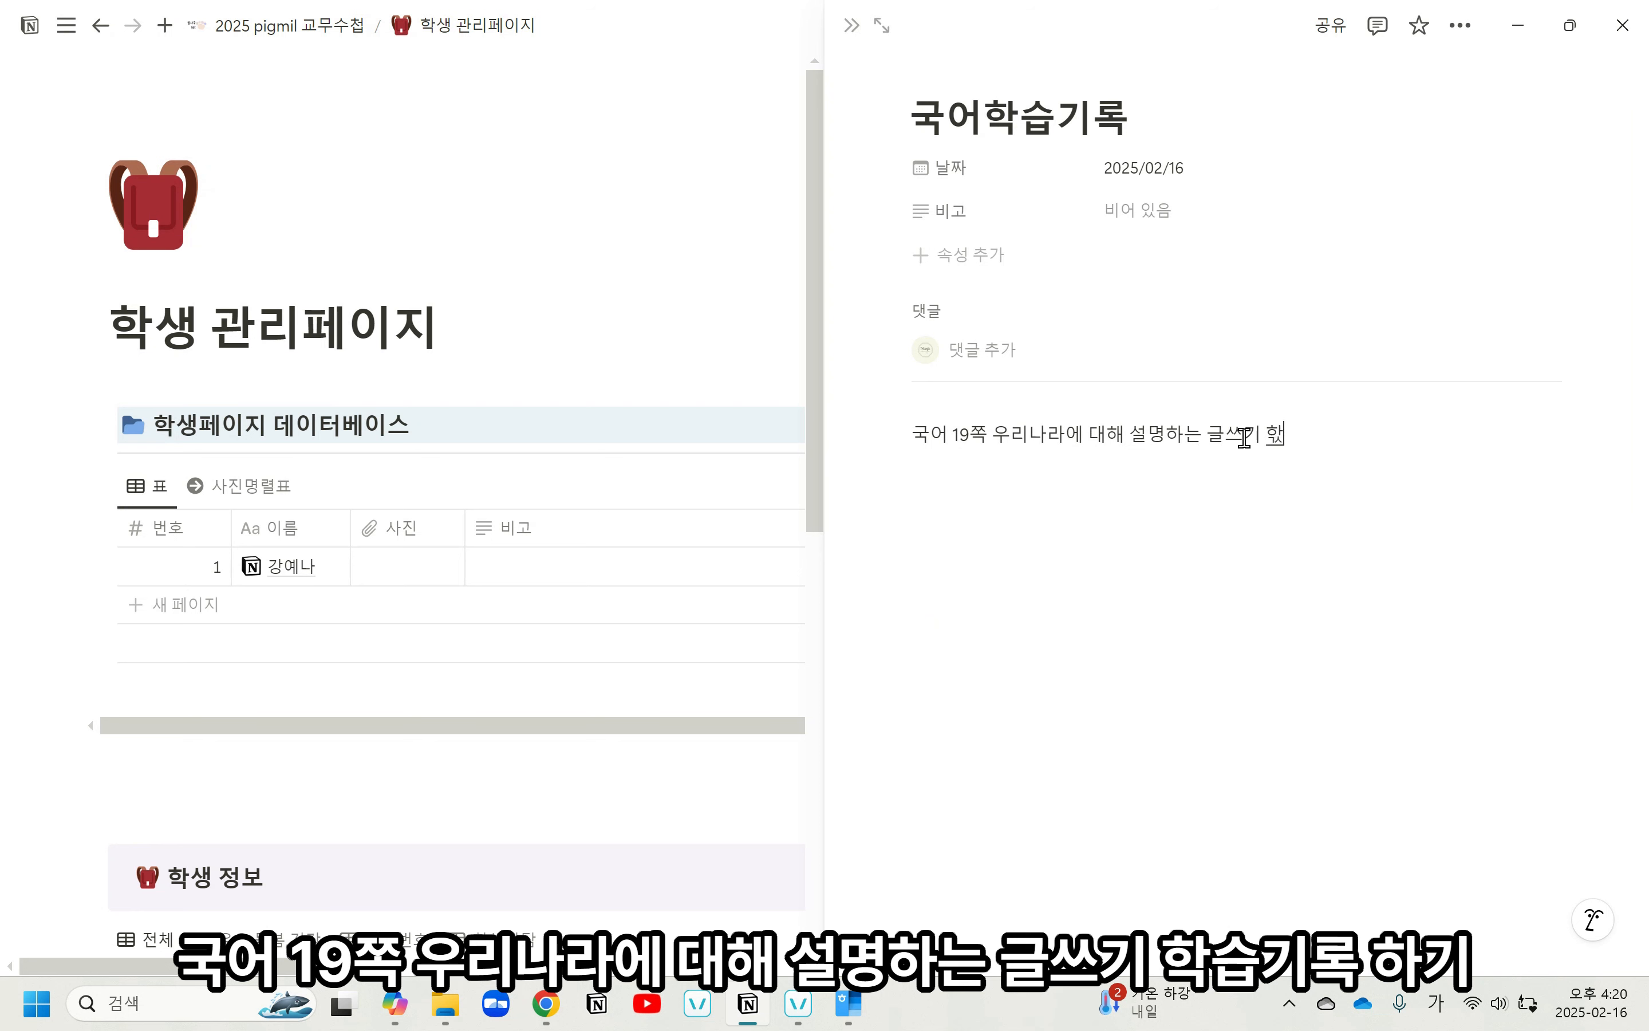
{"action": "type", "text": "기록ㅎ"}
{"action": "type", "text": "월 20"}
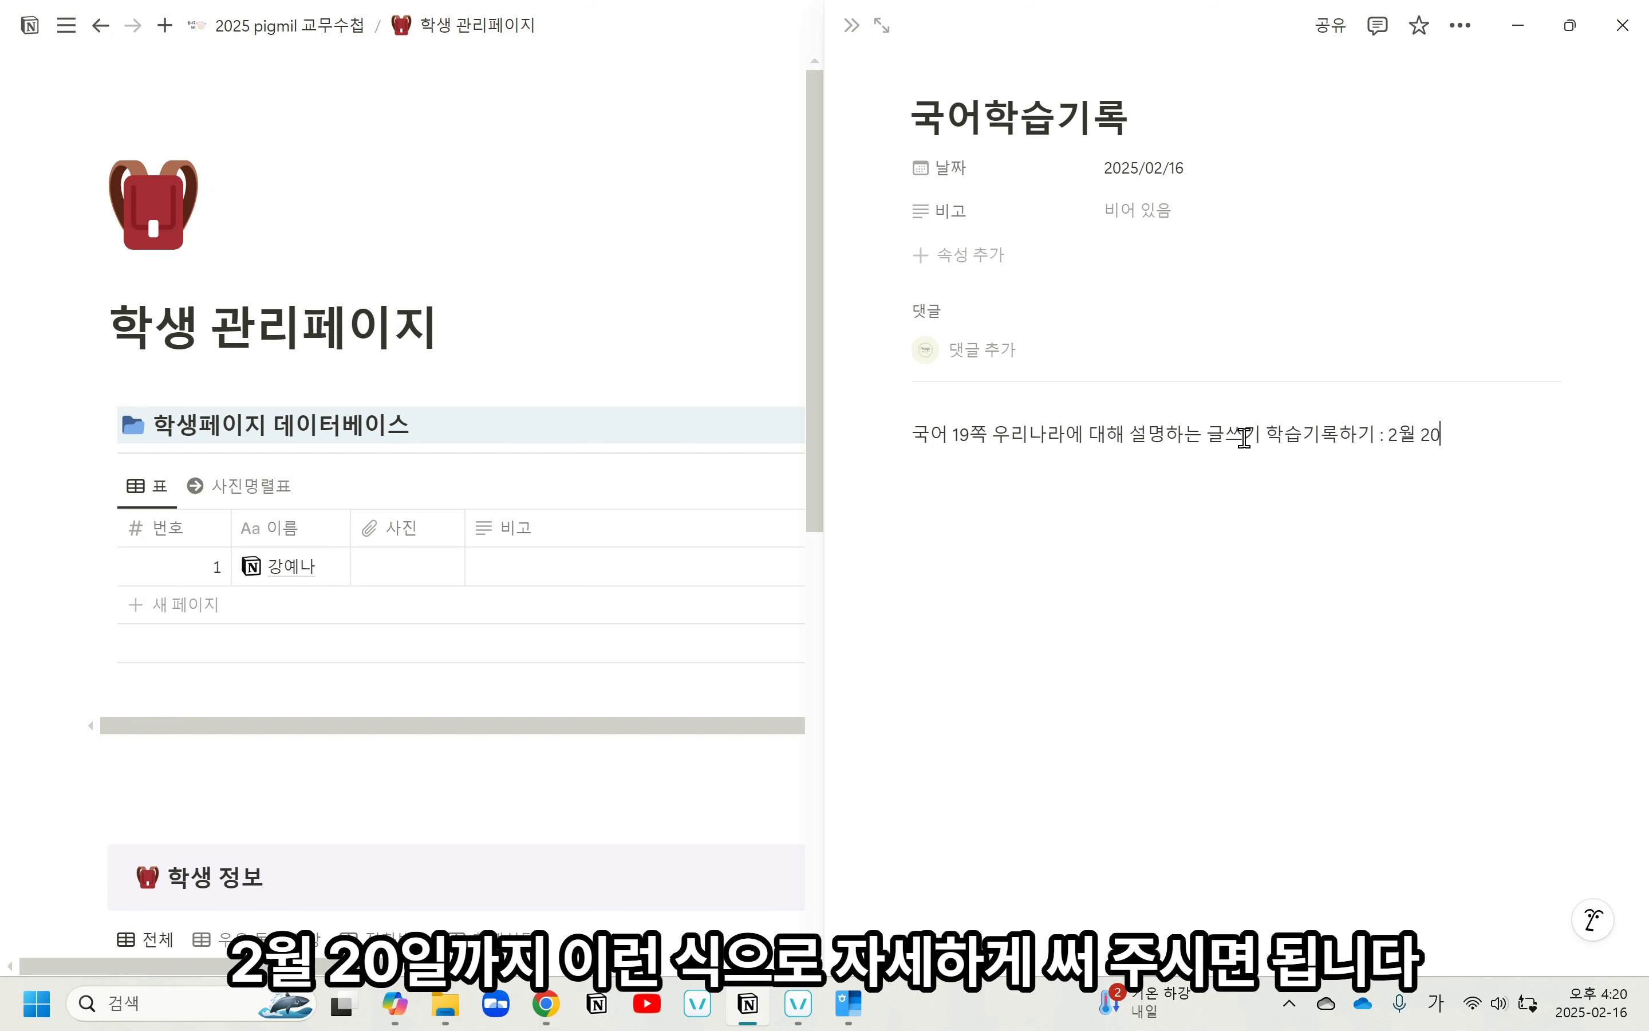
{"action": "type", "text": "일까지"}
{"action": "left_click", "coordinate": [851, 25]}
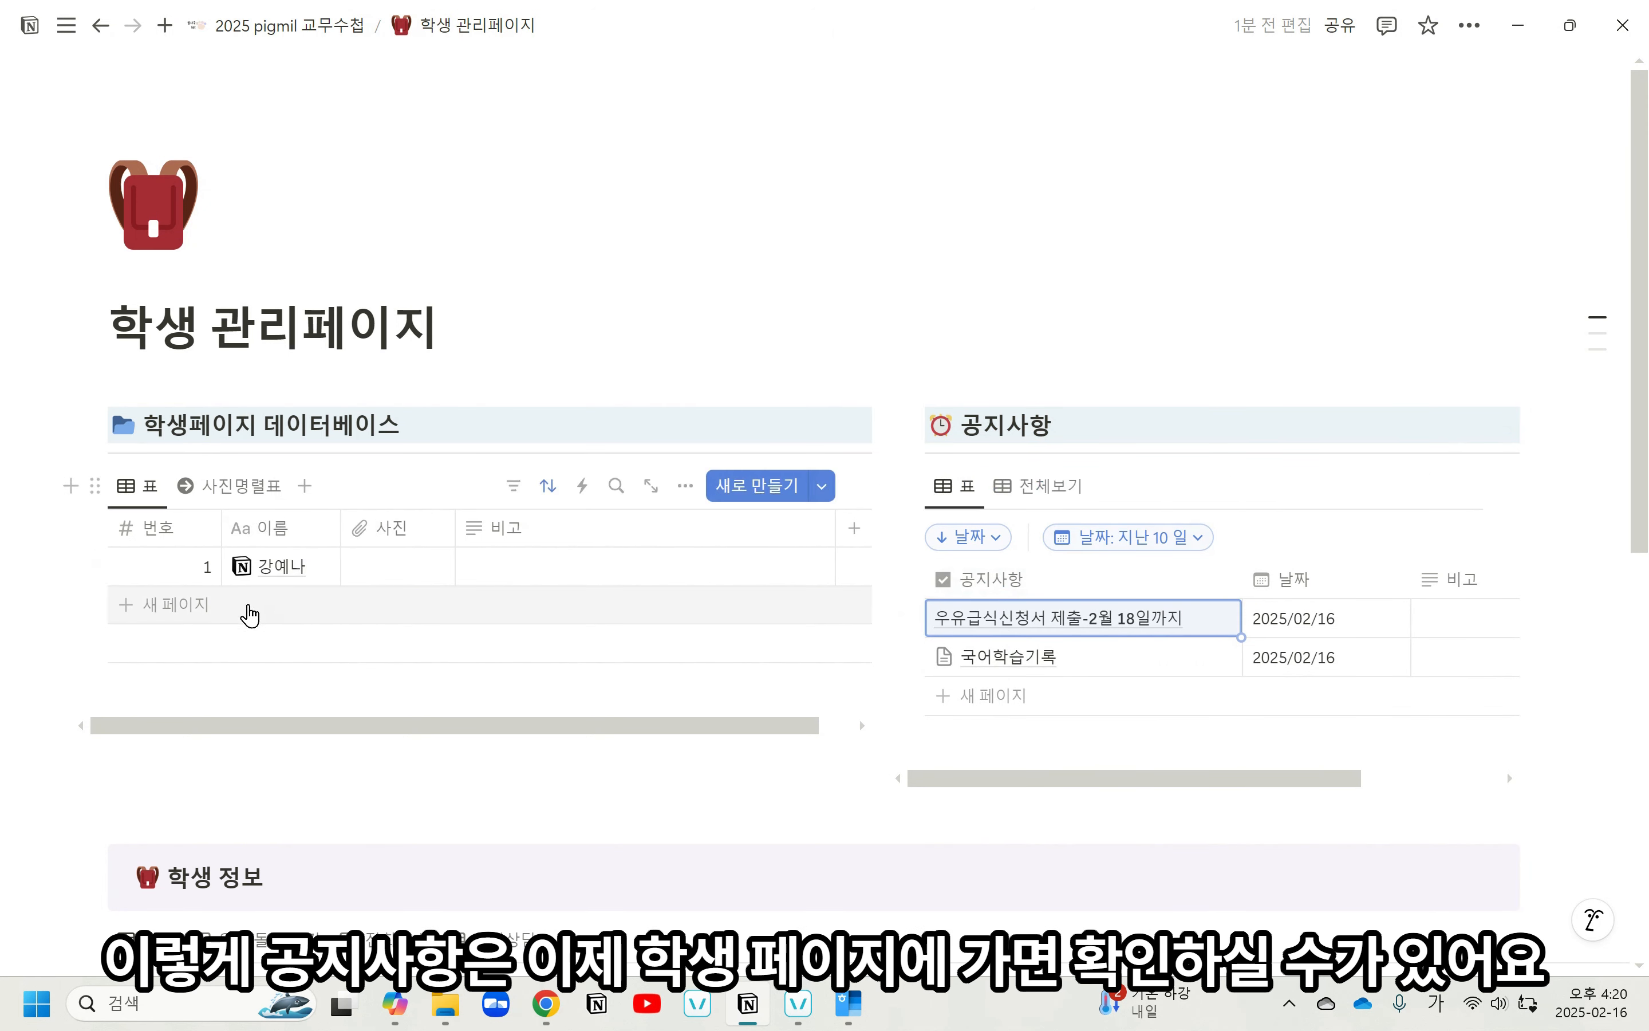
Open student 1's page as a full page and look over its 공지사항 table and class introduction card.
{"action": "left_click", "coordinate": [297, 565]}
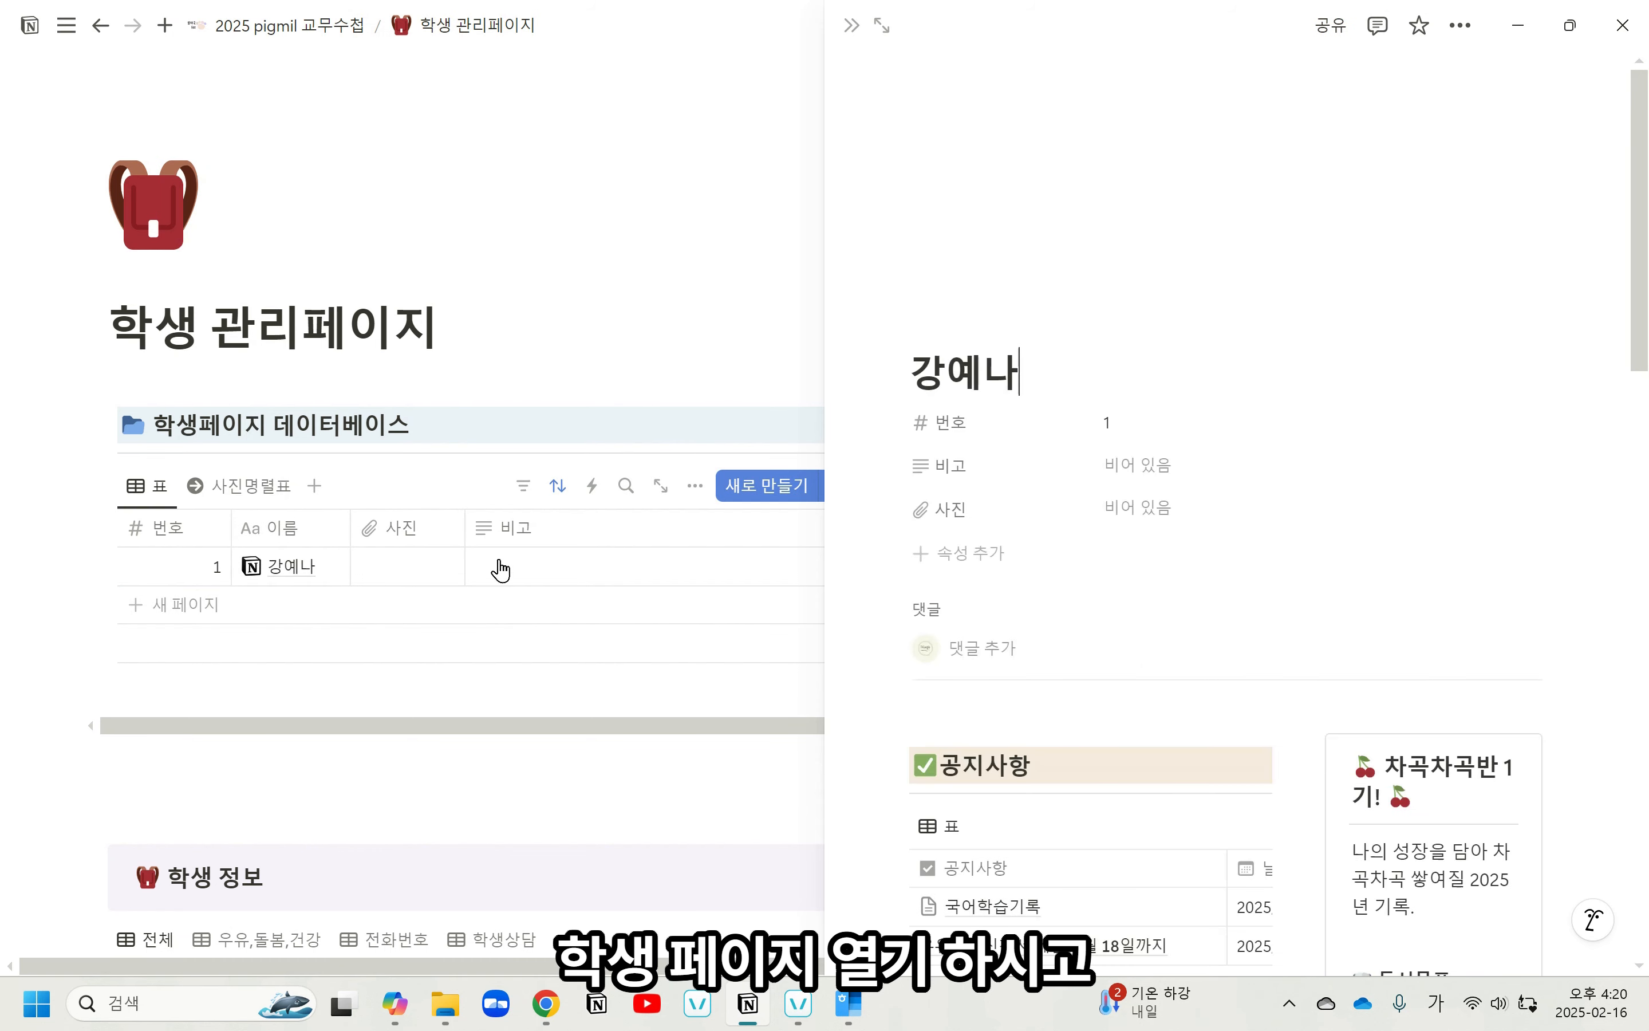
{"action": "left_click", "coordinate": [885, 27]}
{"action": "scroll", "coordinate": [1311, 512], "scroll_direction": "down", "scroll_amount": 5}
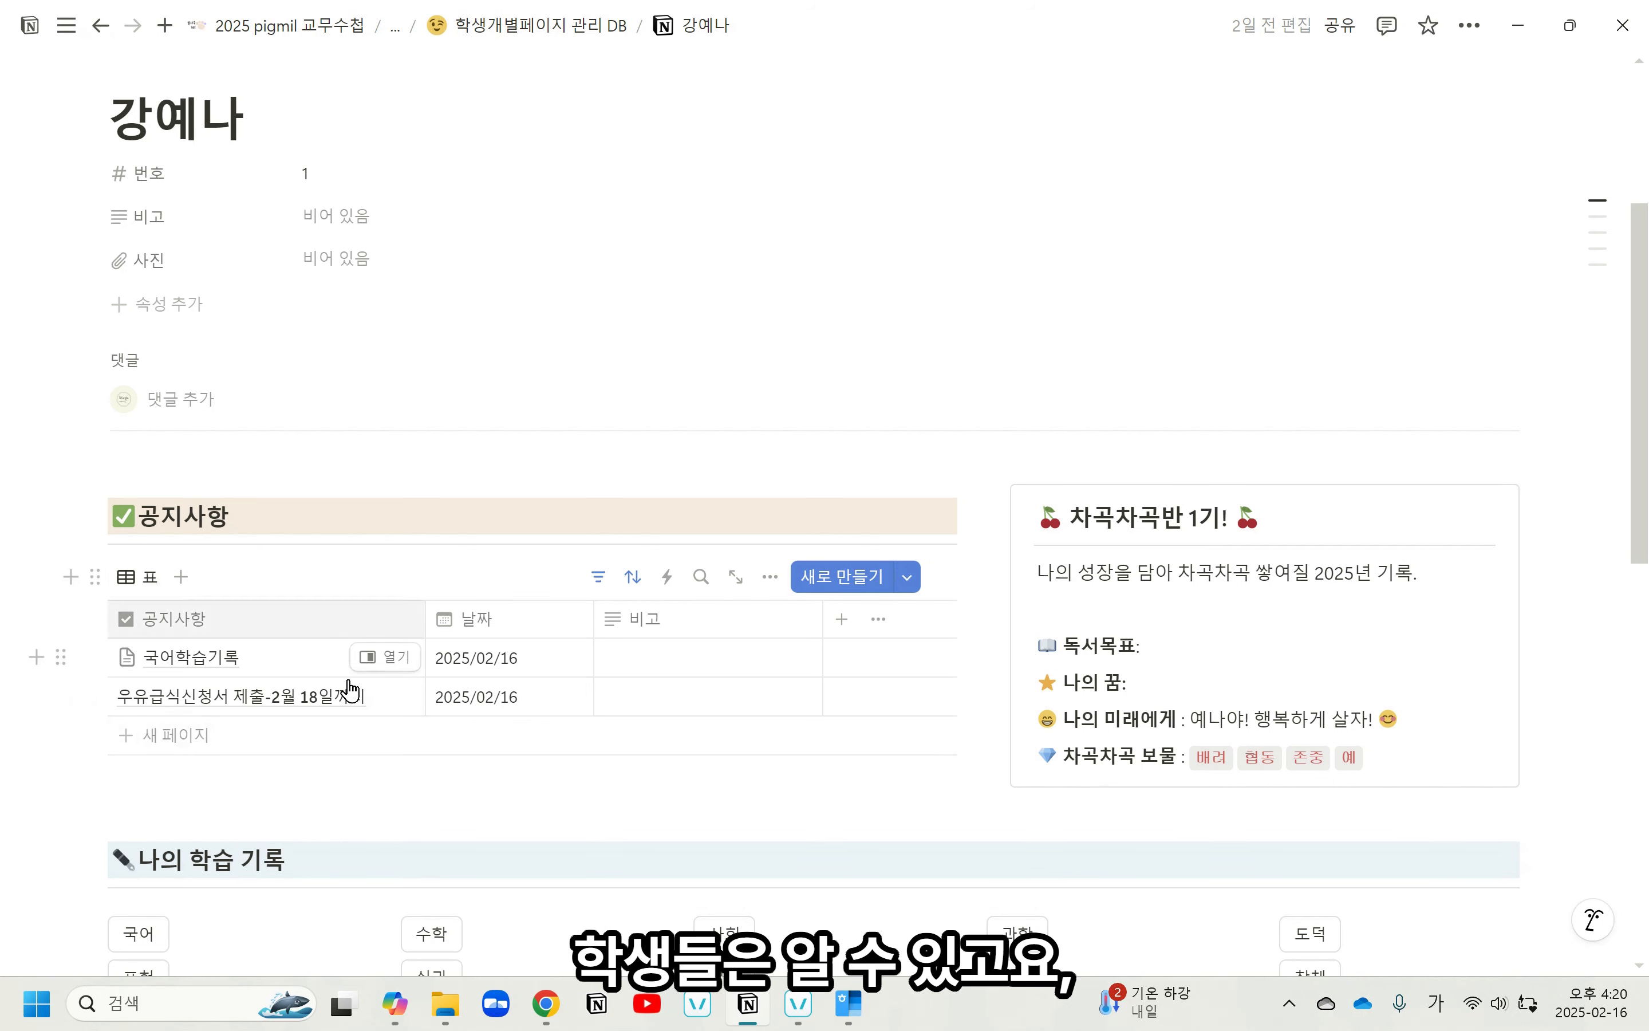
{"action": "scroll", "coordinate": [559, 741], "scroll_direction": "down", "scroll_amount": 2}
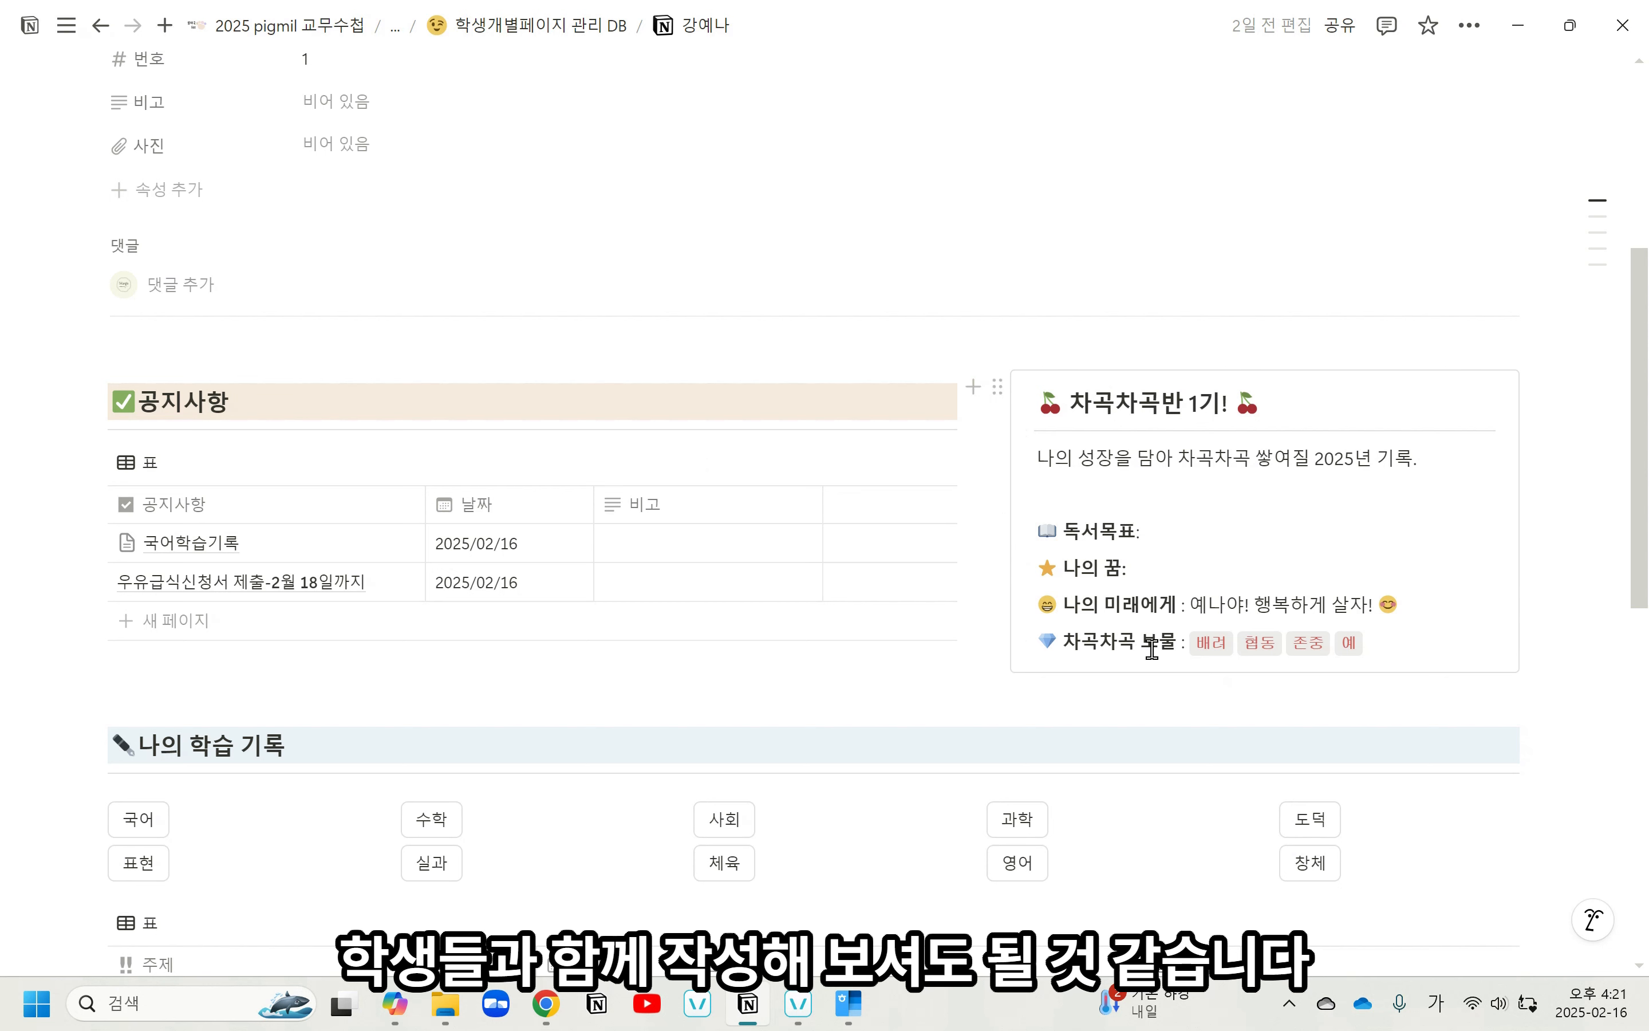
{"action": "scroll", "coordinate": [1286, 662], "scroll_direction": "up", "scroll_amount": 3}
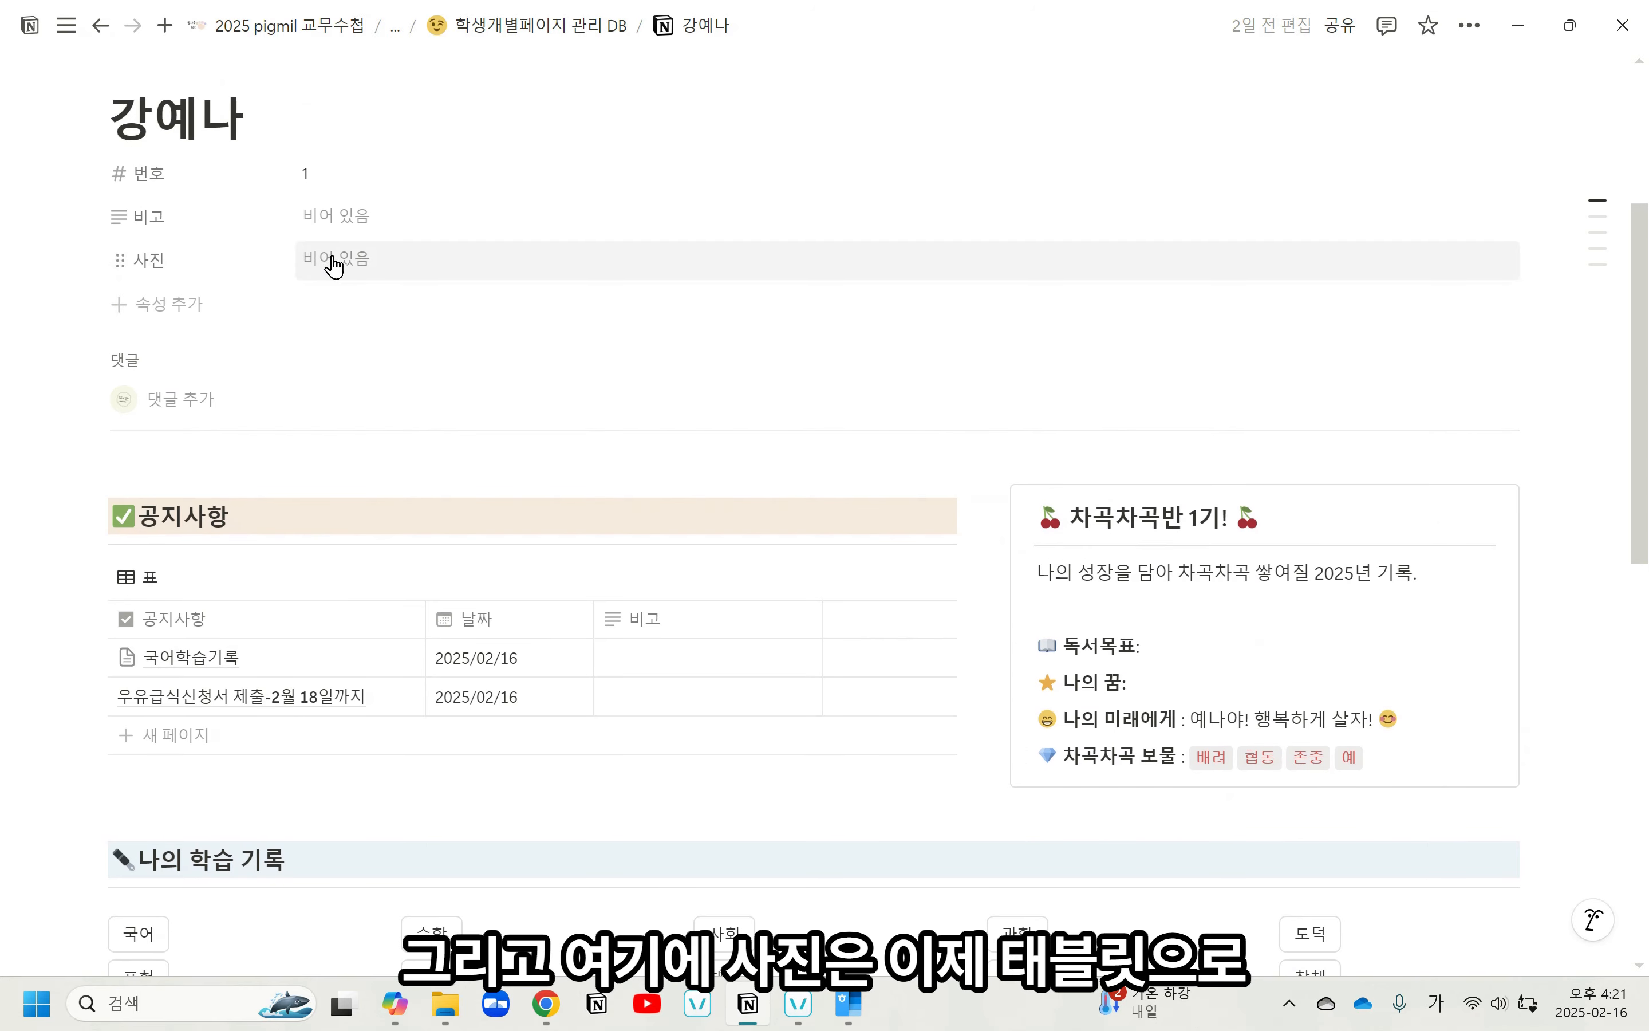
Open the file picker for the 사진 property on student 1's page and cancel it without choosing a file.
{"action": "left_click", "coordinate": [335, 268]}
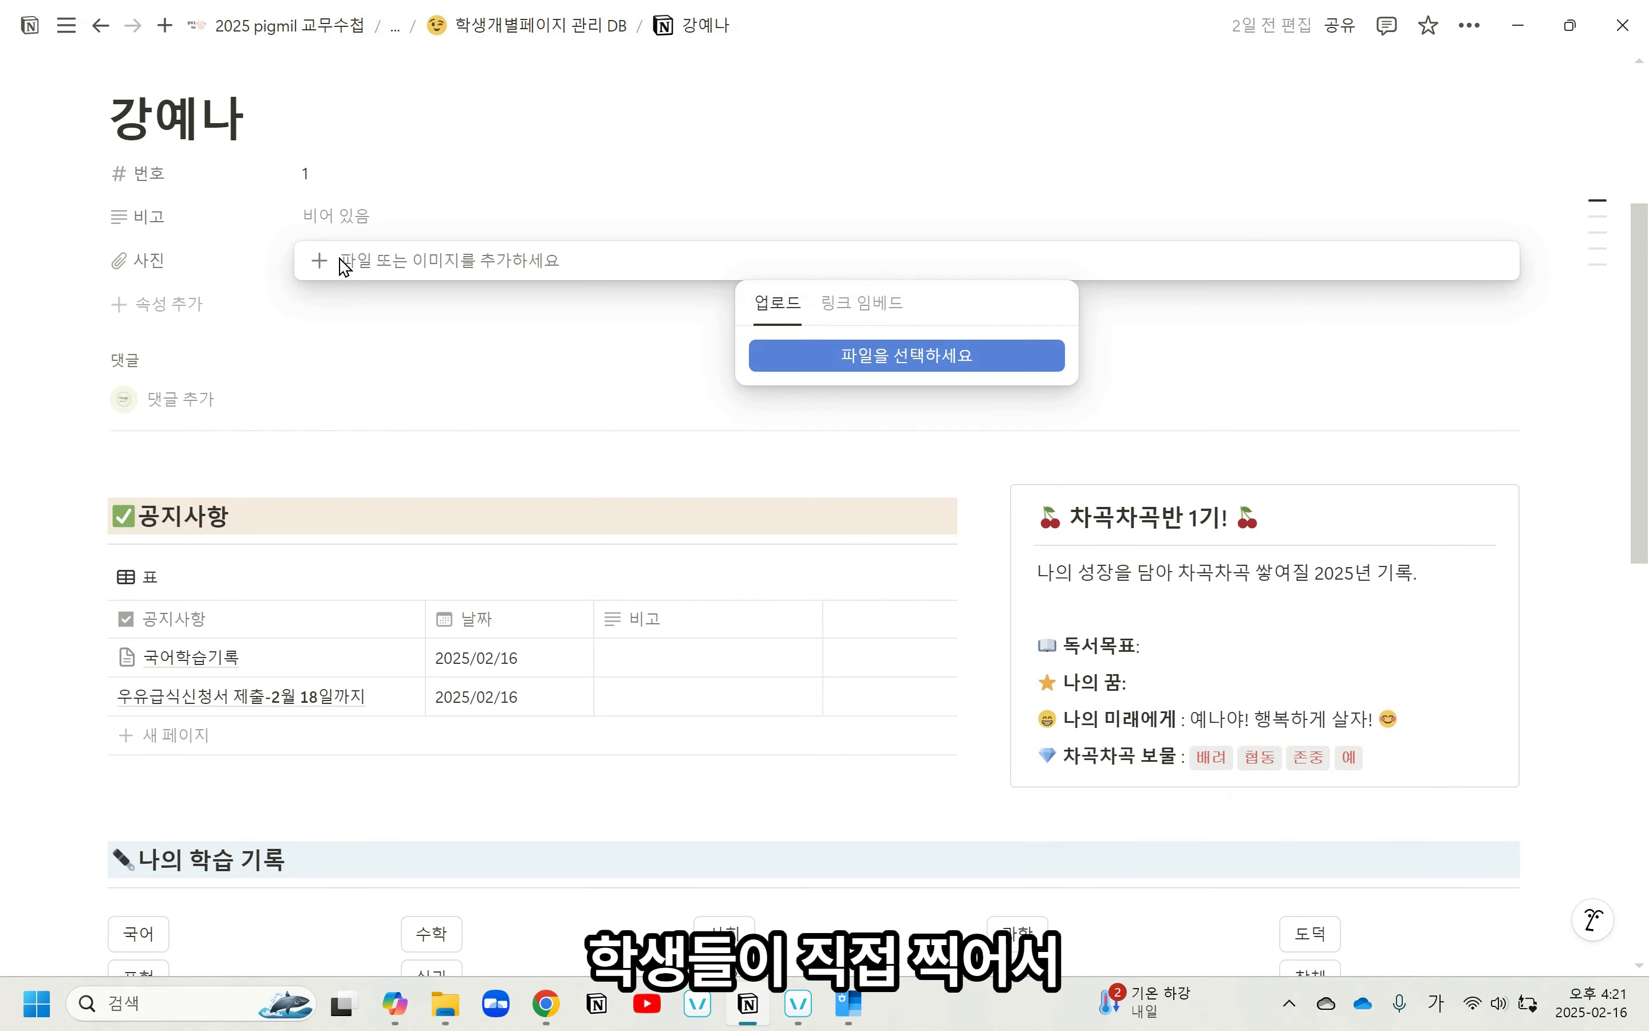
{"action": "left_click", "coordinate": [879, 364]}
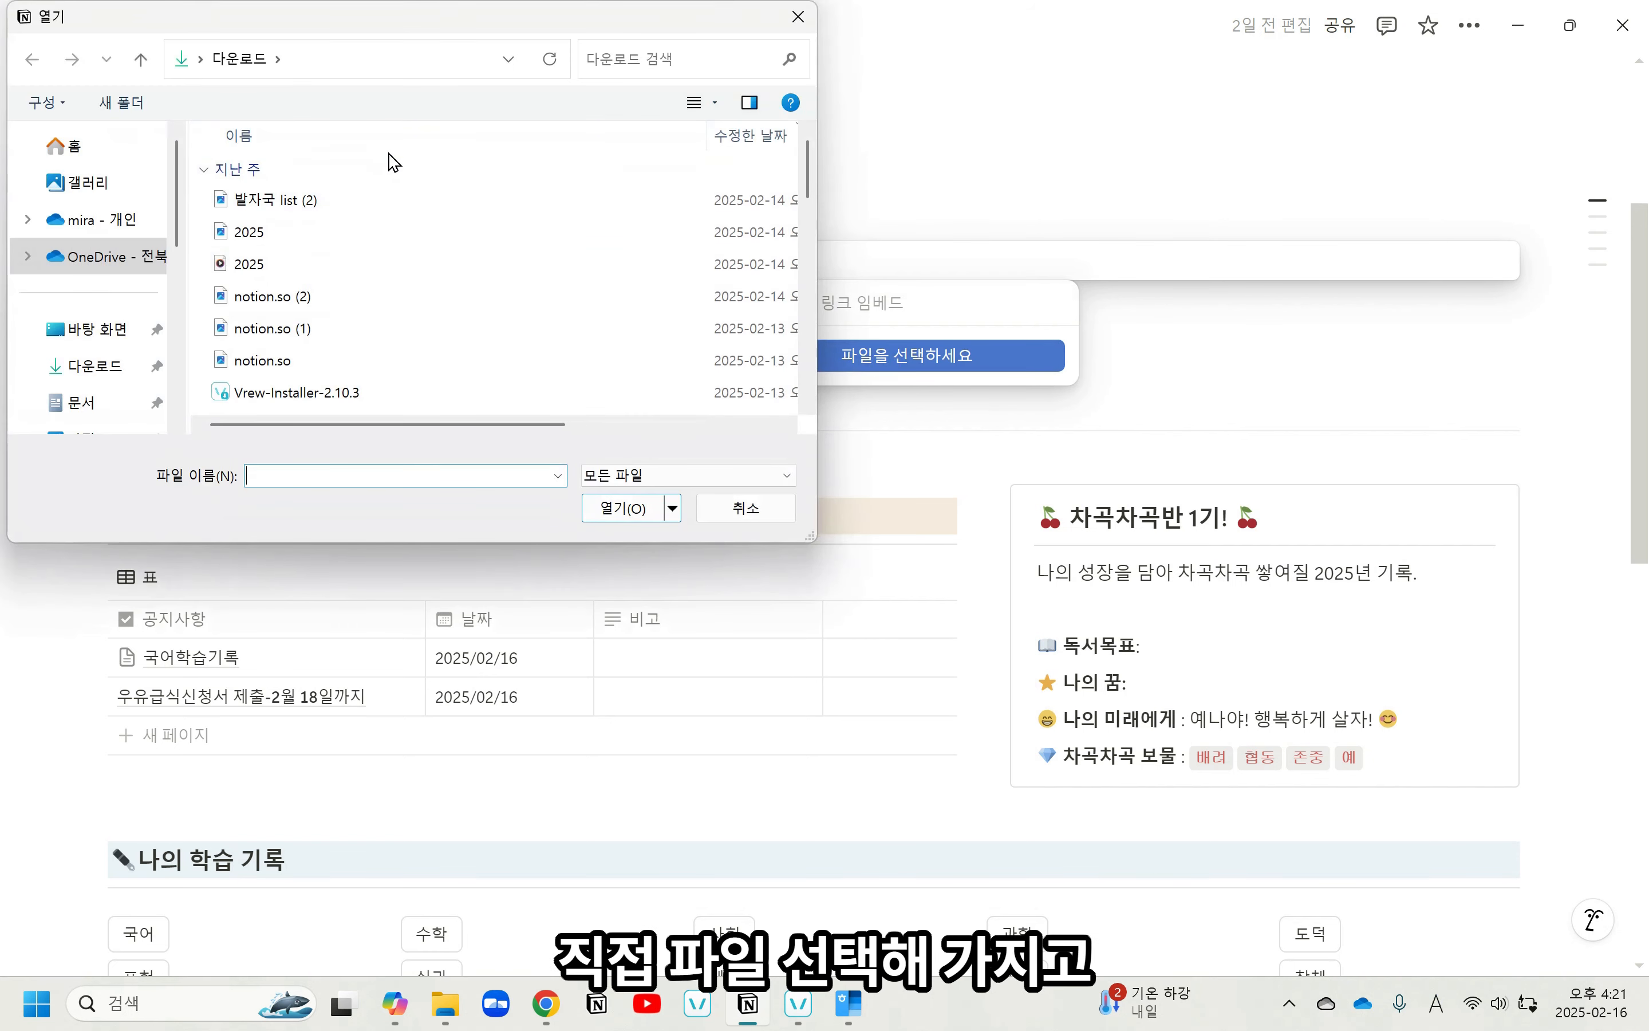
{"action": "left_click", "coordinate": [746, 508]}
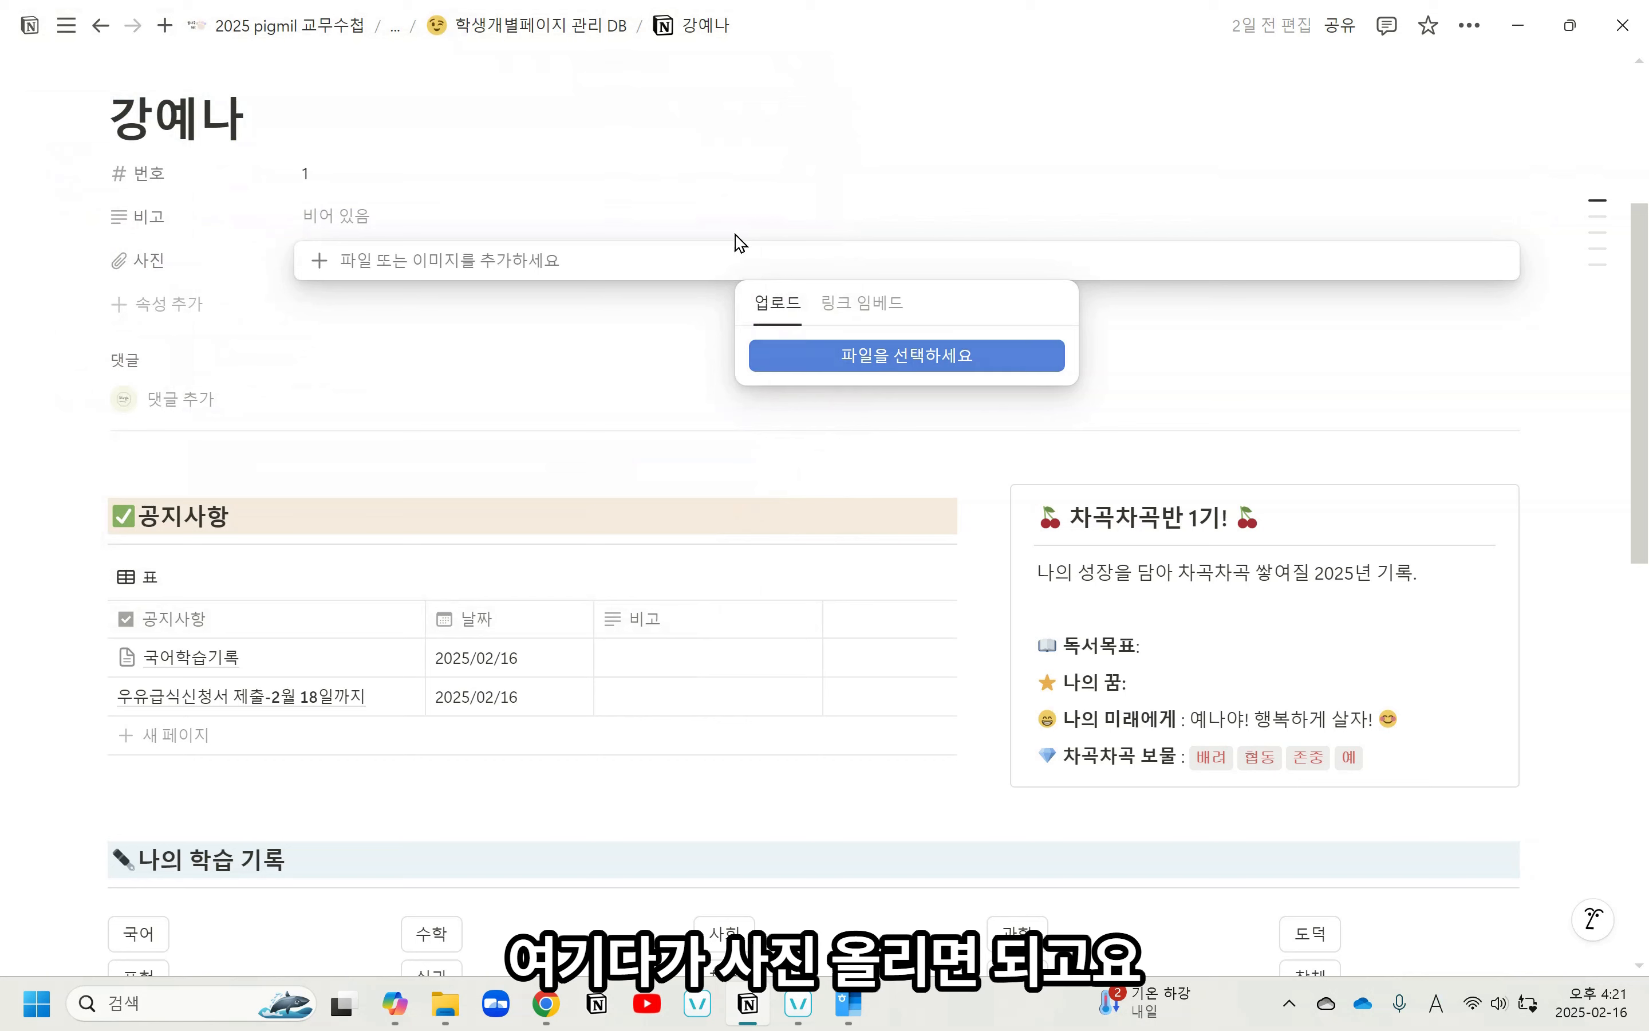
{"action": "left_click", "coordinate": [1542, 434]}
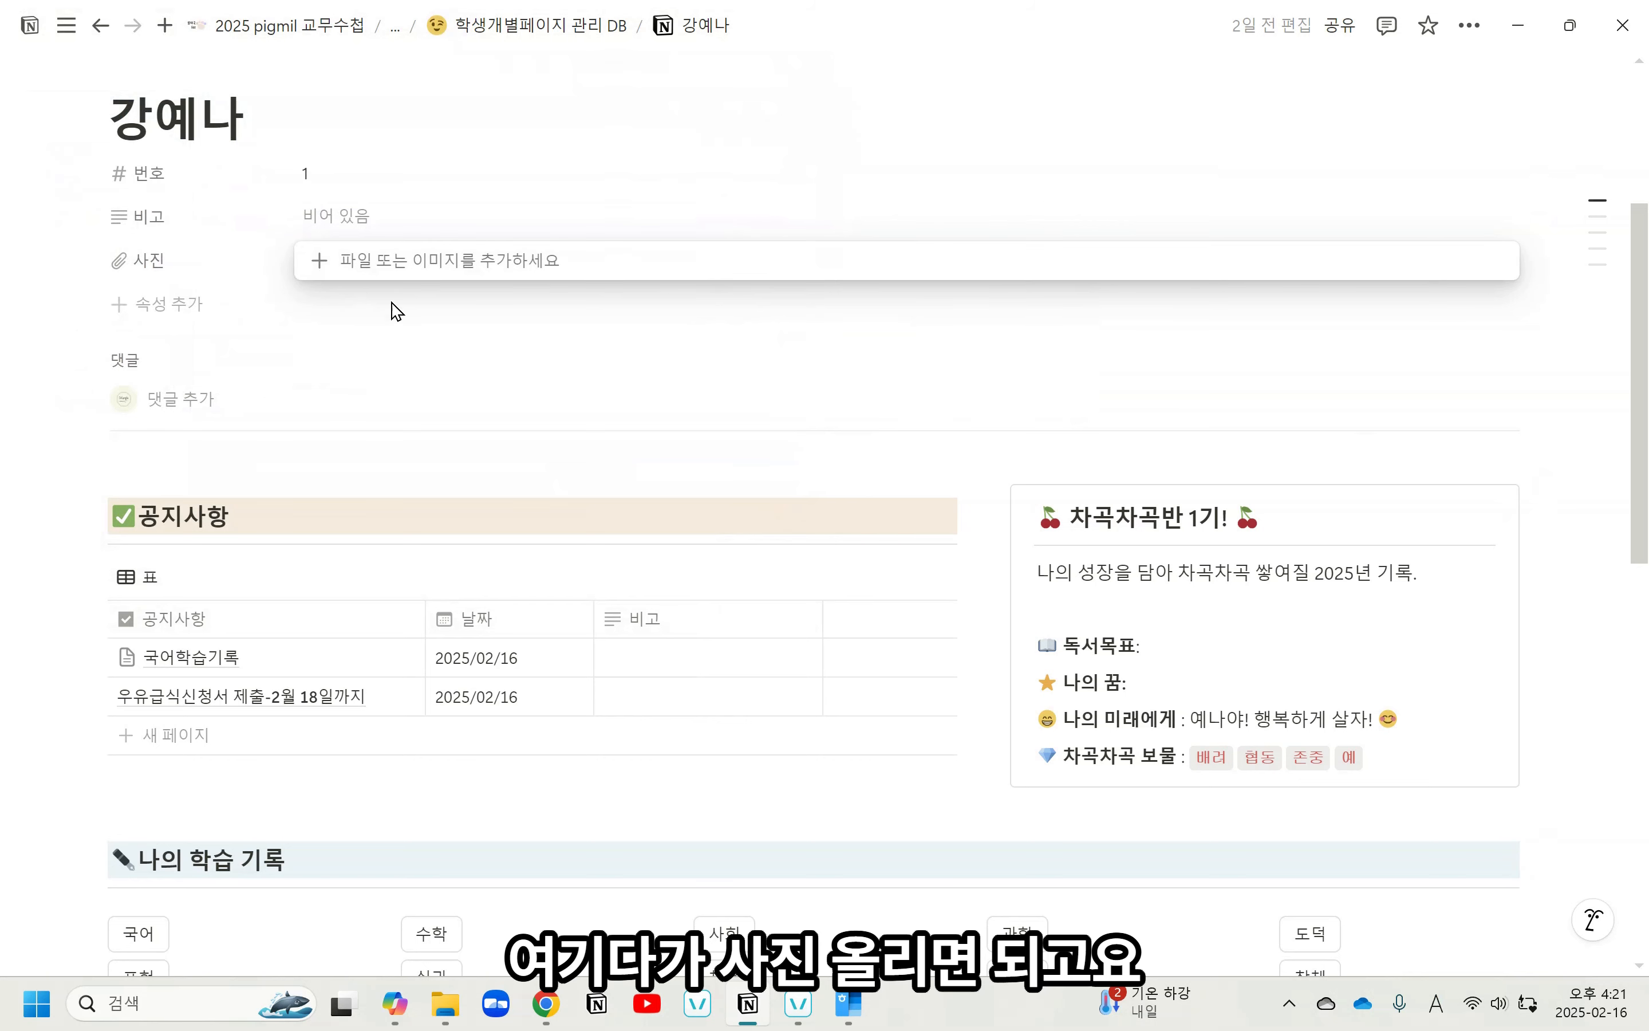
{"action": "left_click", "coordinate": [1521, 618]}
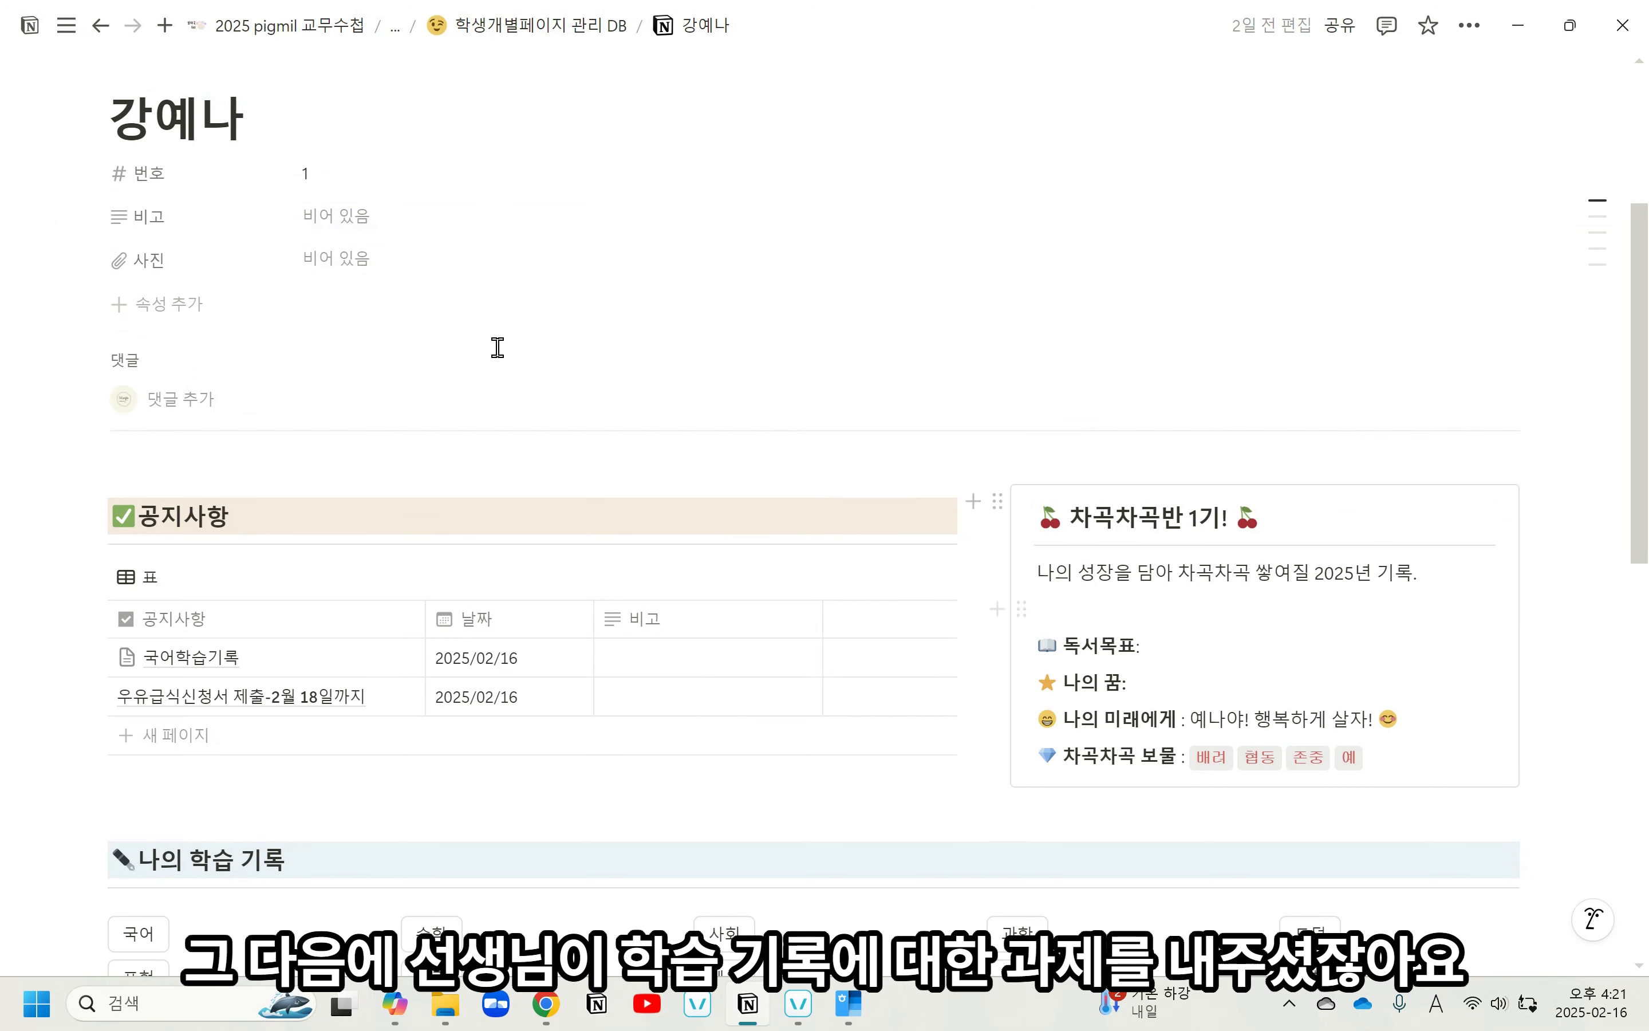
Create a new 국어 record in the 나의 학습 기록 section, titled "k-pop에 대한 설명하는 글쓰기".
{"action": "scroll", "coordinate": [276, 490], "scroll_direction": "down", "scroll_amount": 3}
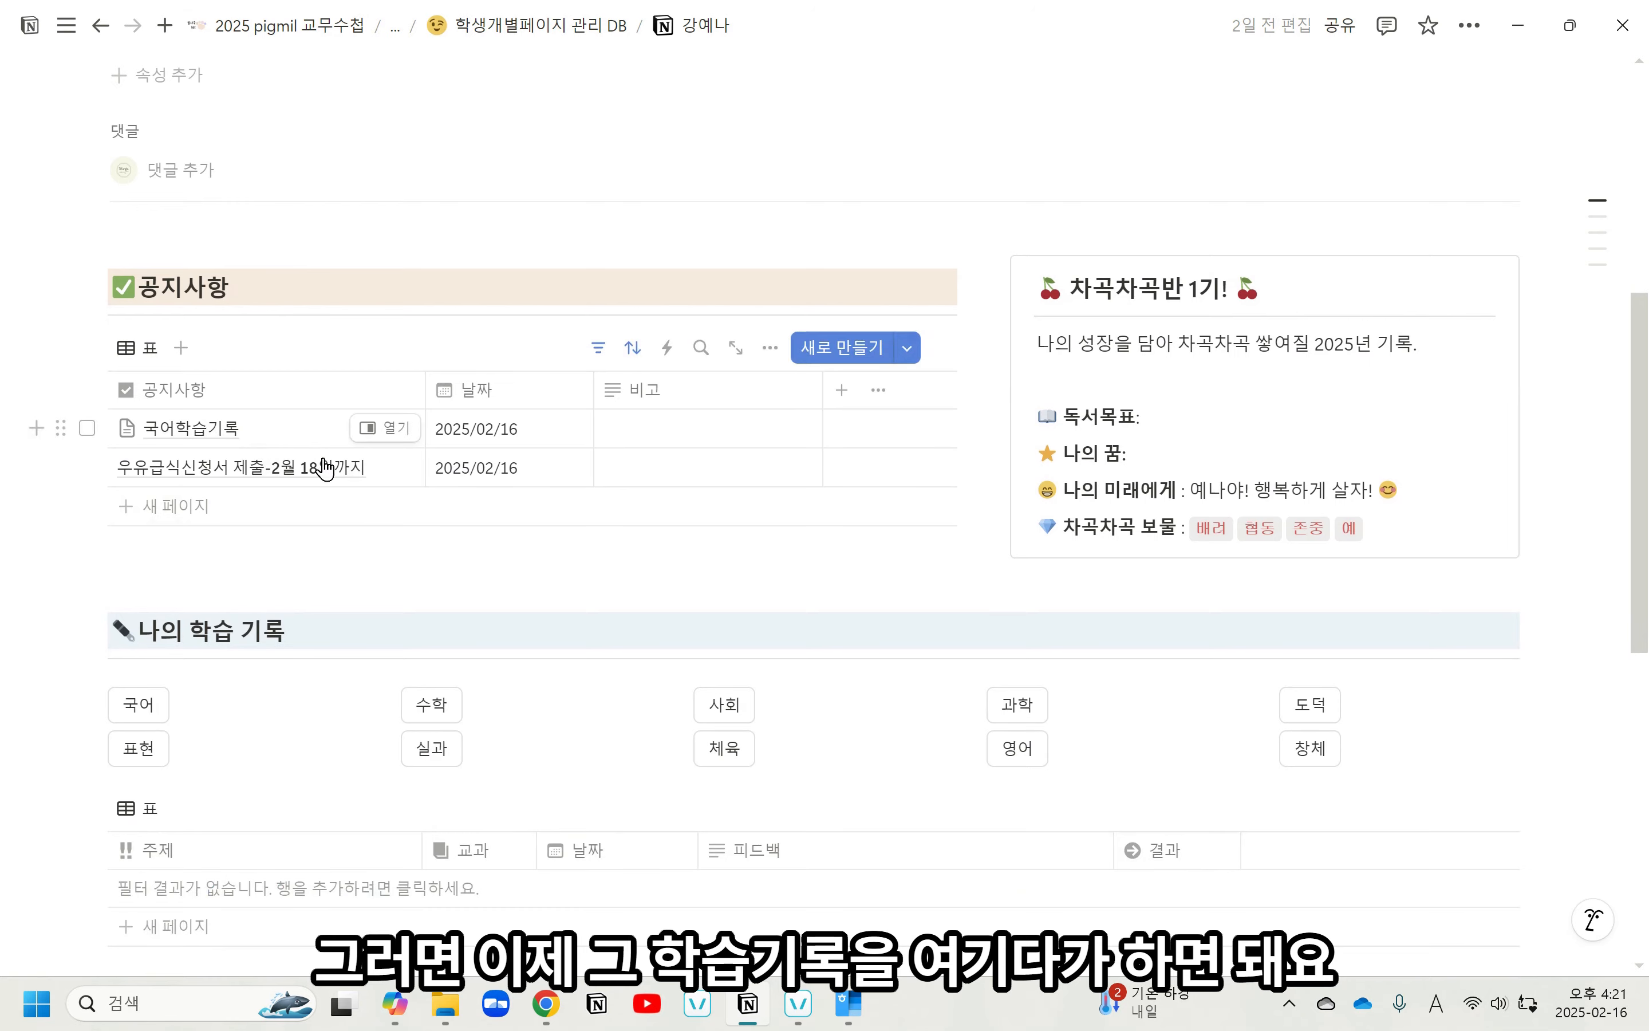
{"action": "scroll", "coordinate": [326, 470], "scroll_direction": "down", "scroll_amount": 3}
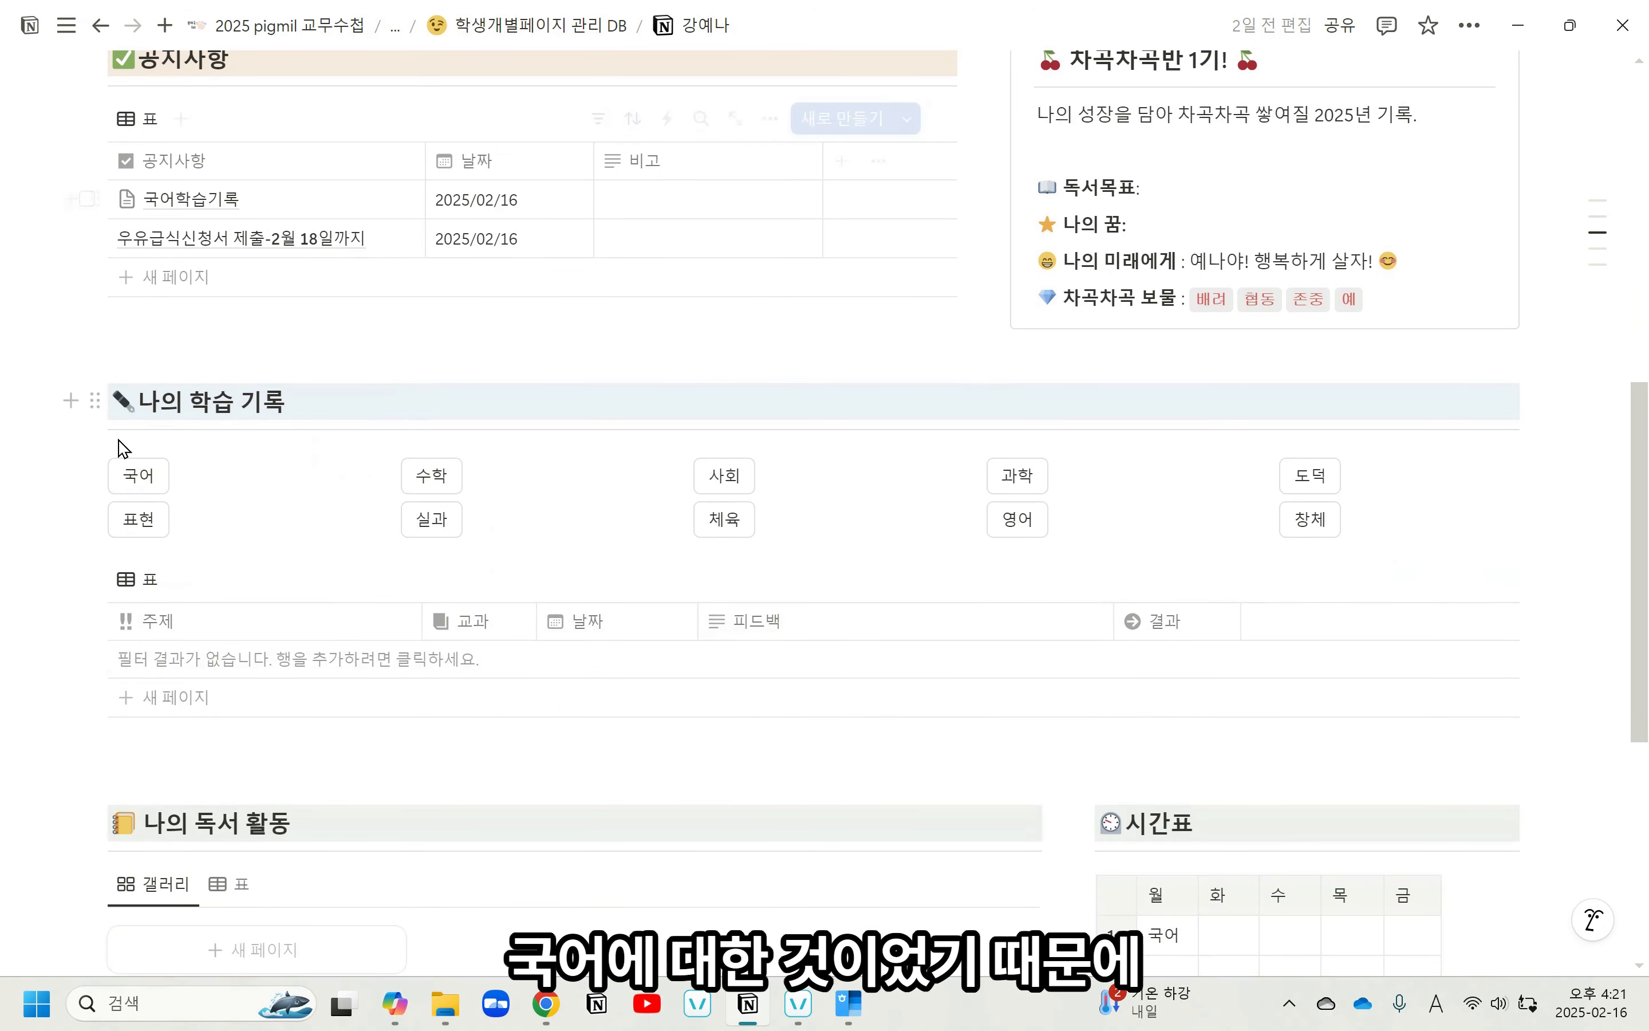
{"action": "left_click", "coordinate": [134, 475]}
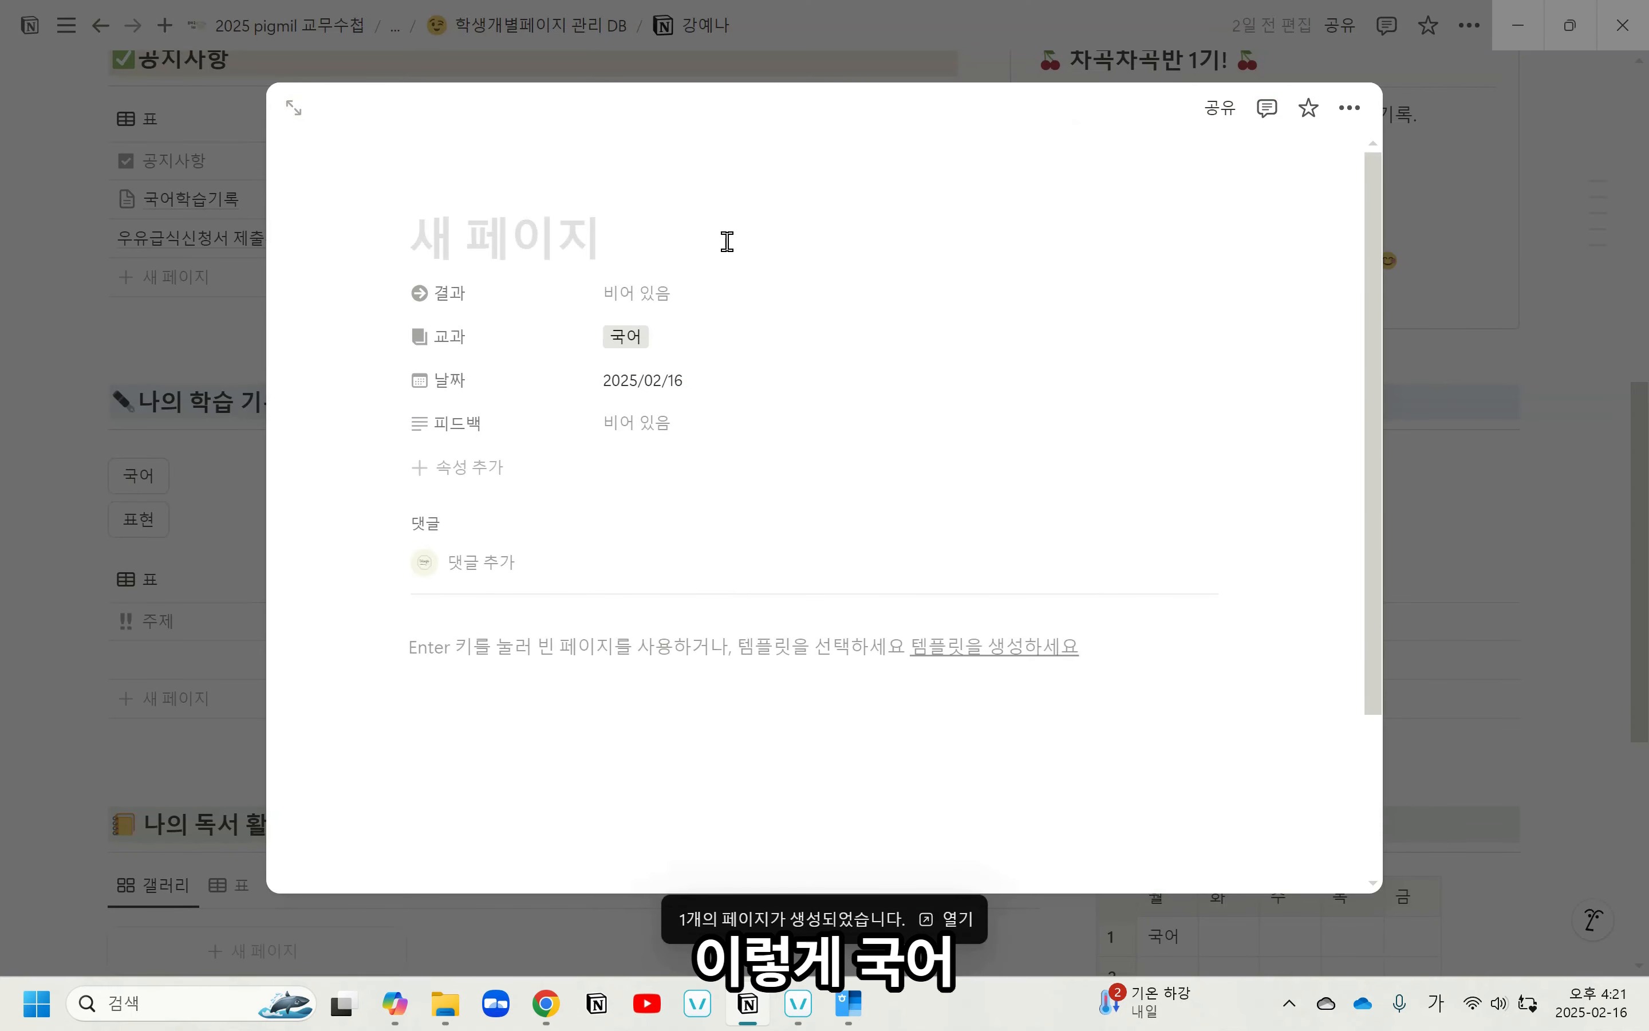
{"action": "type", "text": "k-po"}
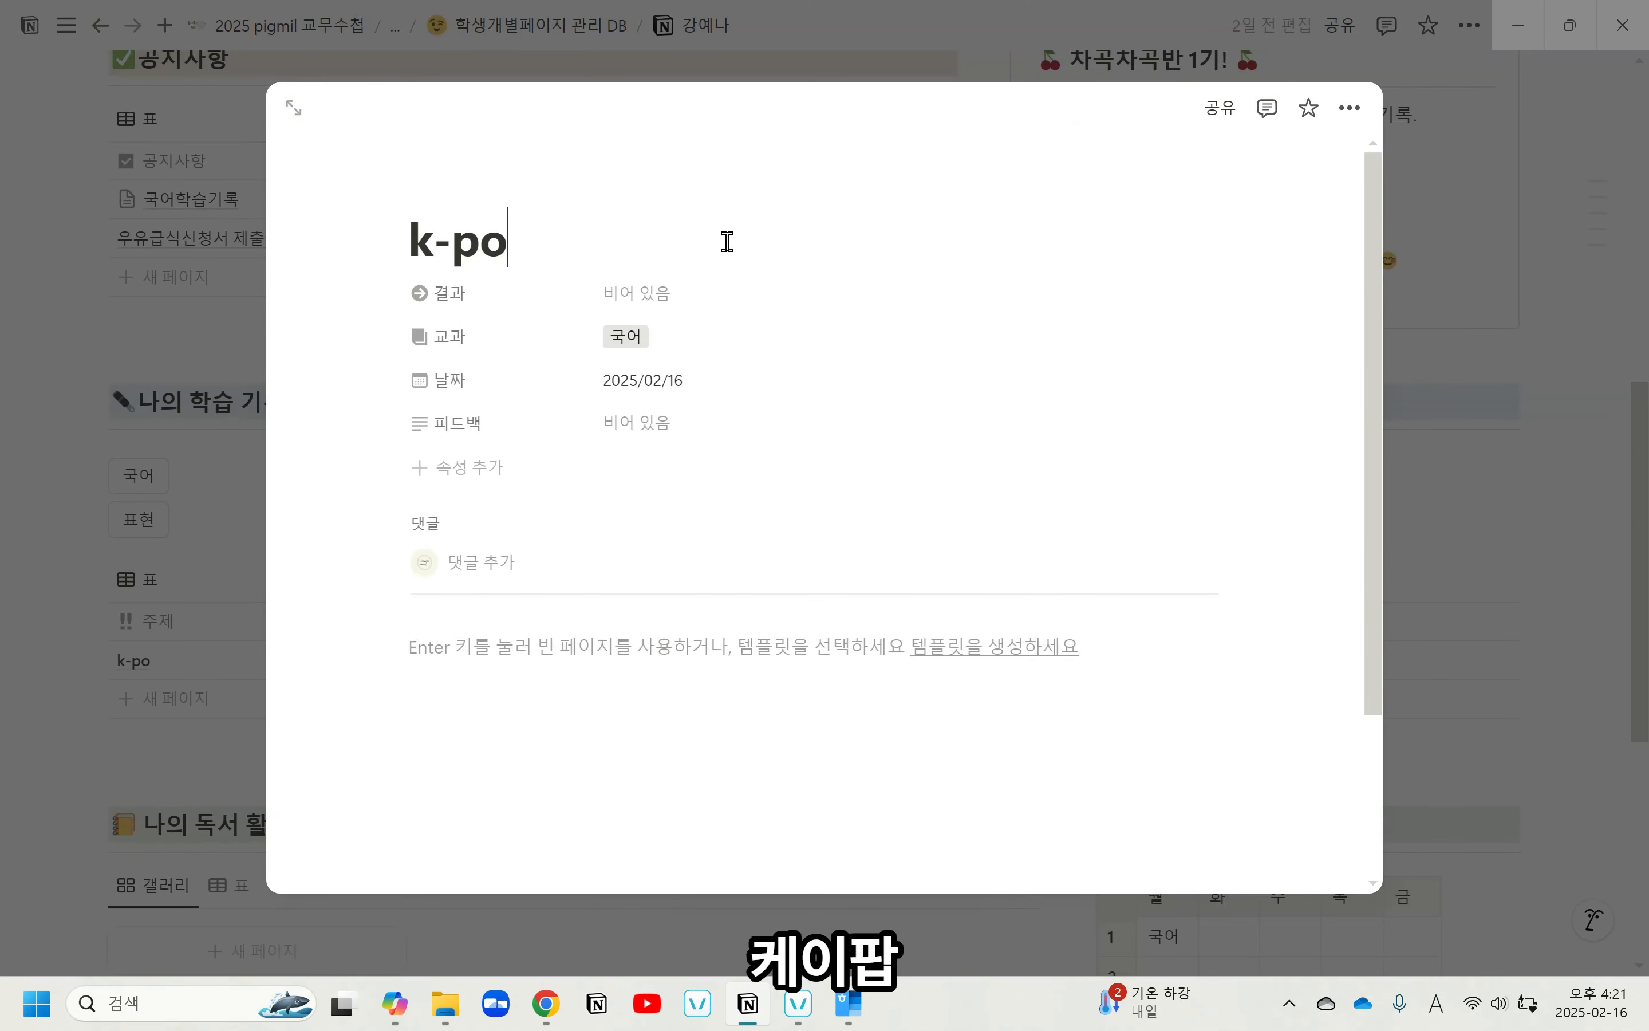
{"action": "type", "text": "p-"}
{"action": "key", "text": "Hangul"}
{"action": "type", "text": "에 대한"}
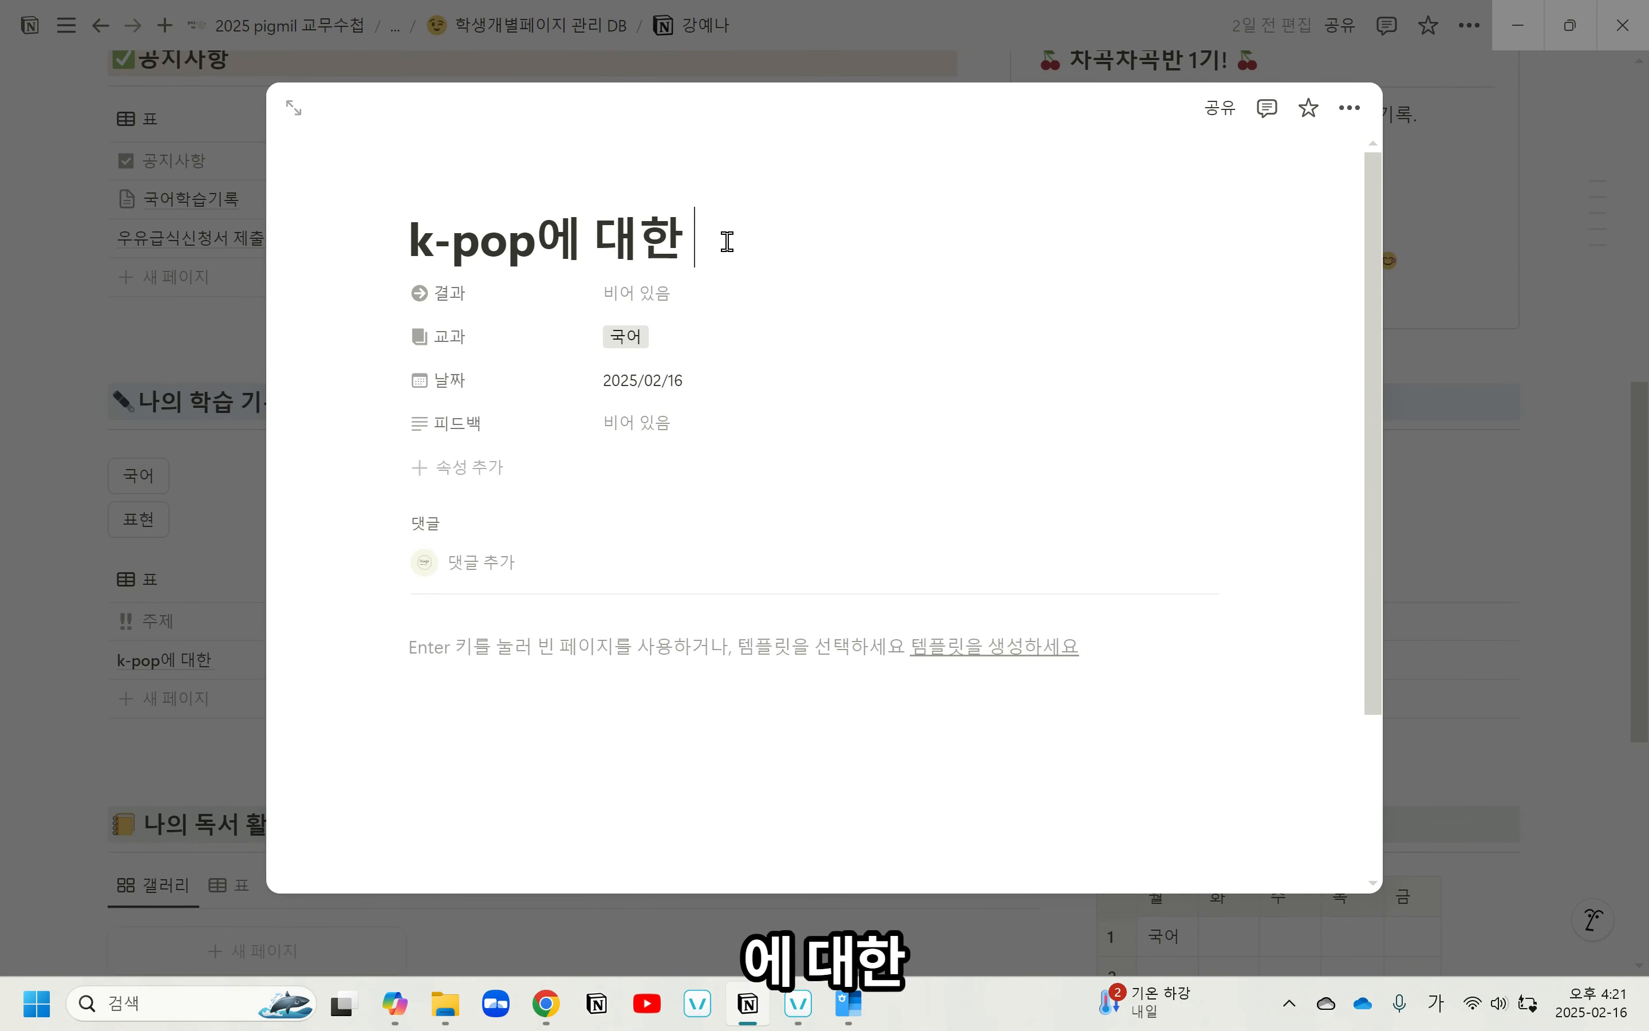
{"action": "type", "text": " 설명하는 글쓱"}
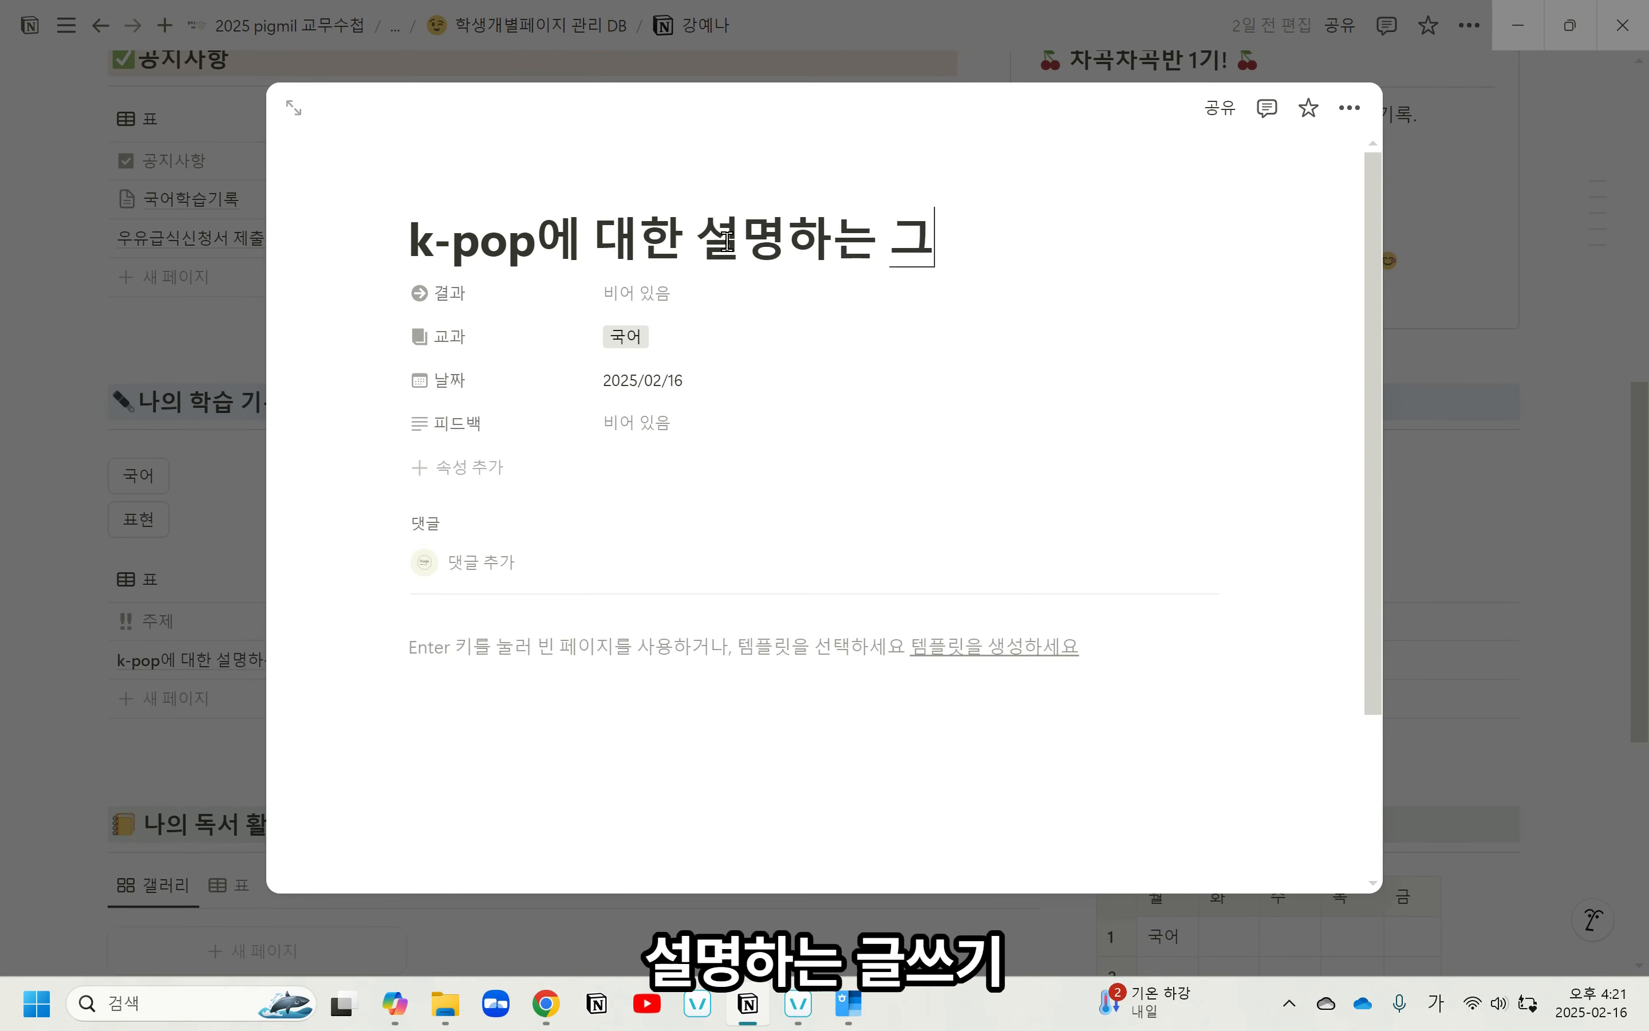
{"action": "type", "text": "기"}
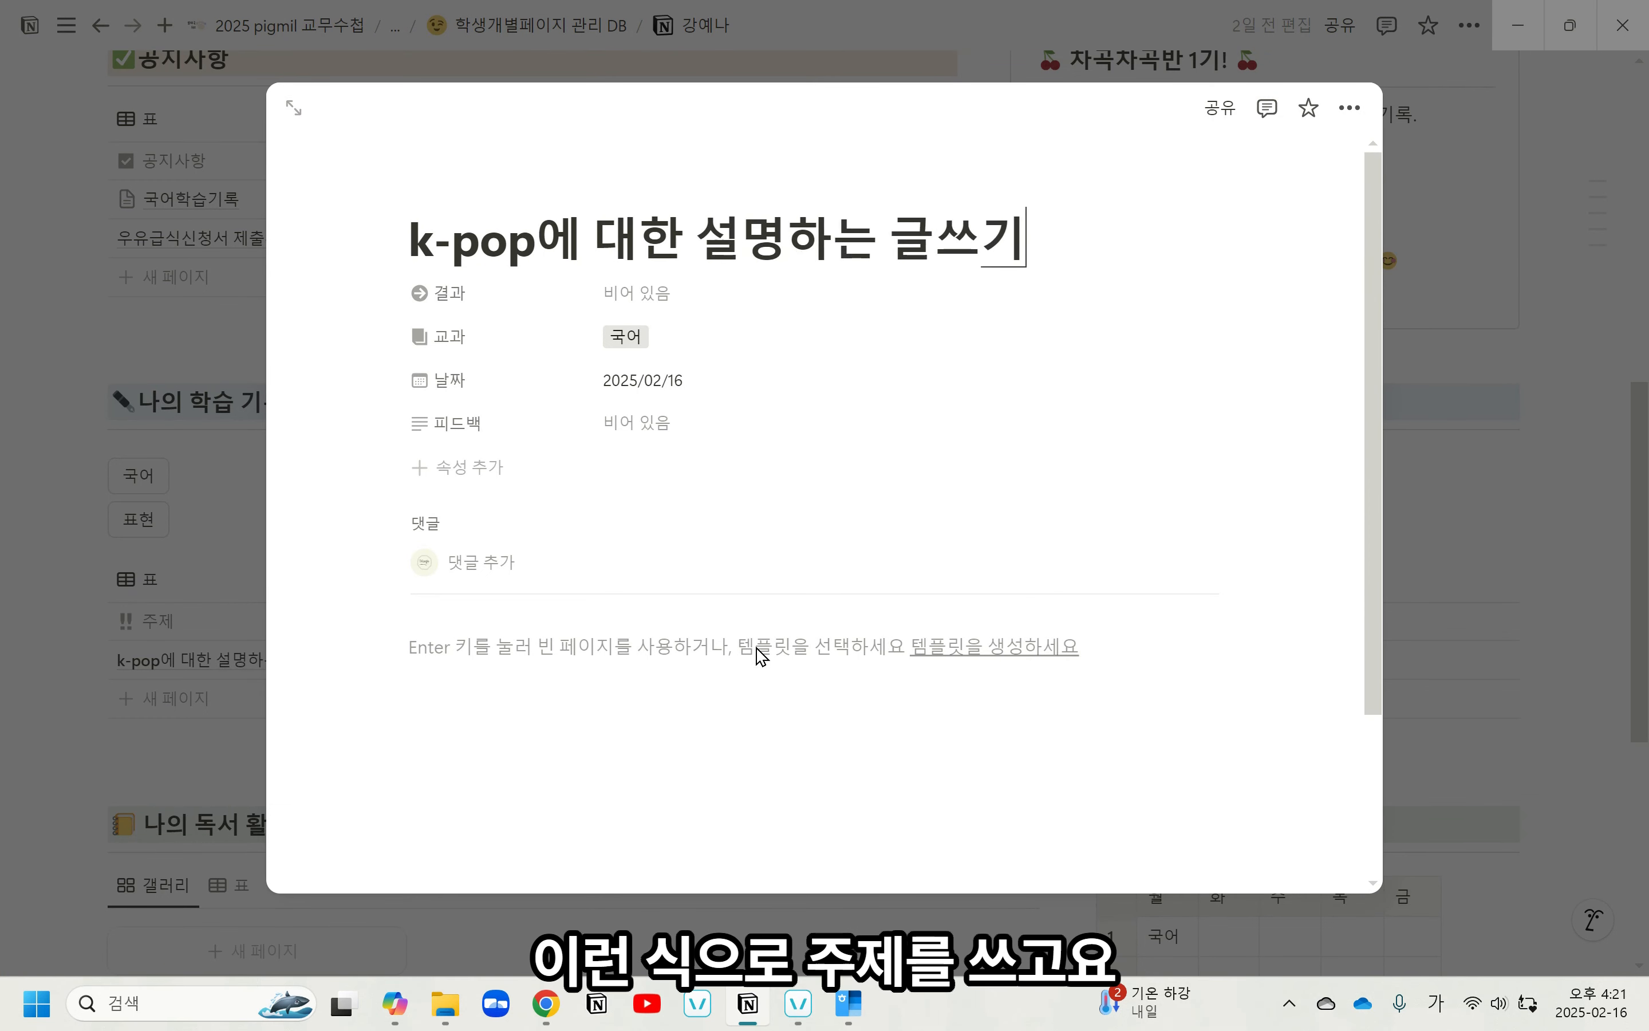
Write "여기에 작성해도 되고," in the body of the new 국어 record.
{"action": "left_click", "coordinate": [633, 619]}
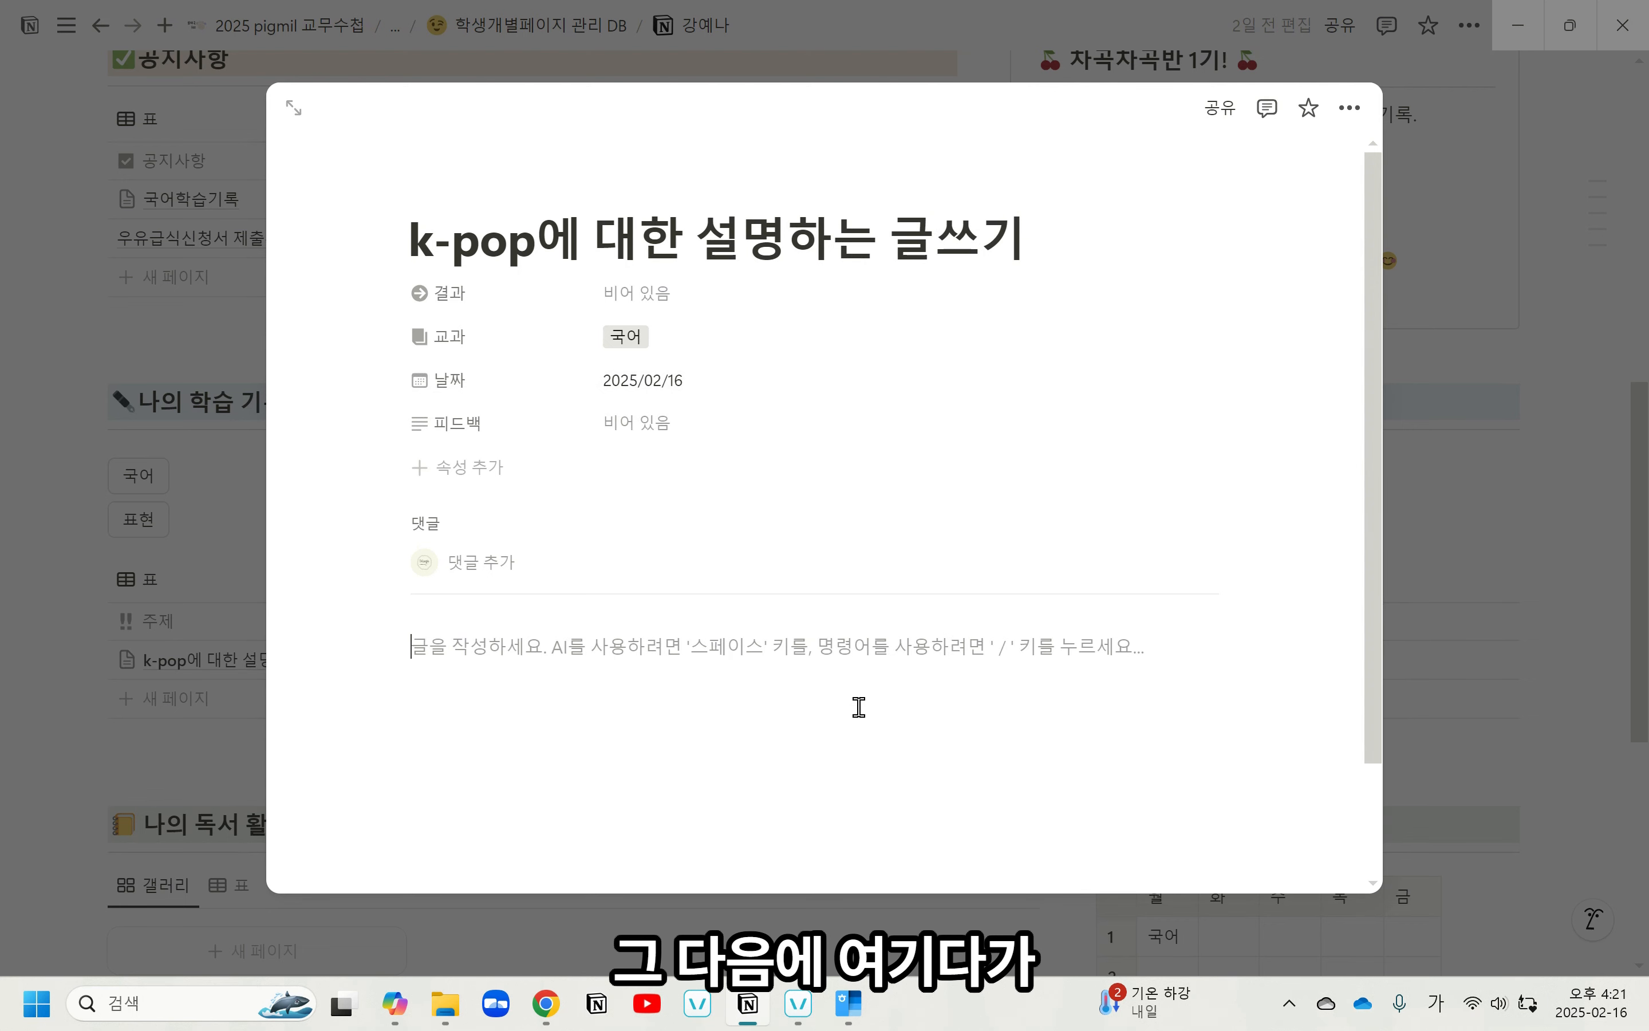
{"action": "scroll", "coordinate": [886, 705], "scroll_direction": "down", "scroll_amount": 2}
{"action": "type", "text": "여기에 작성해도"}
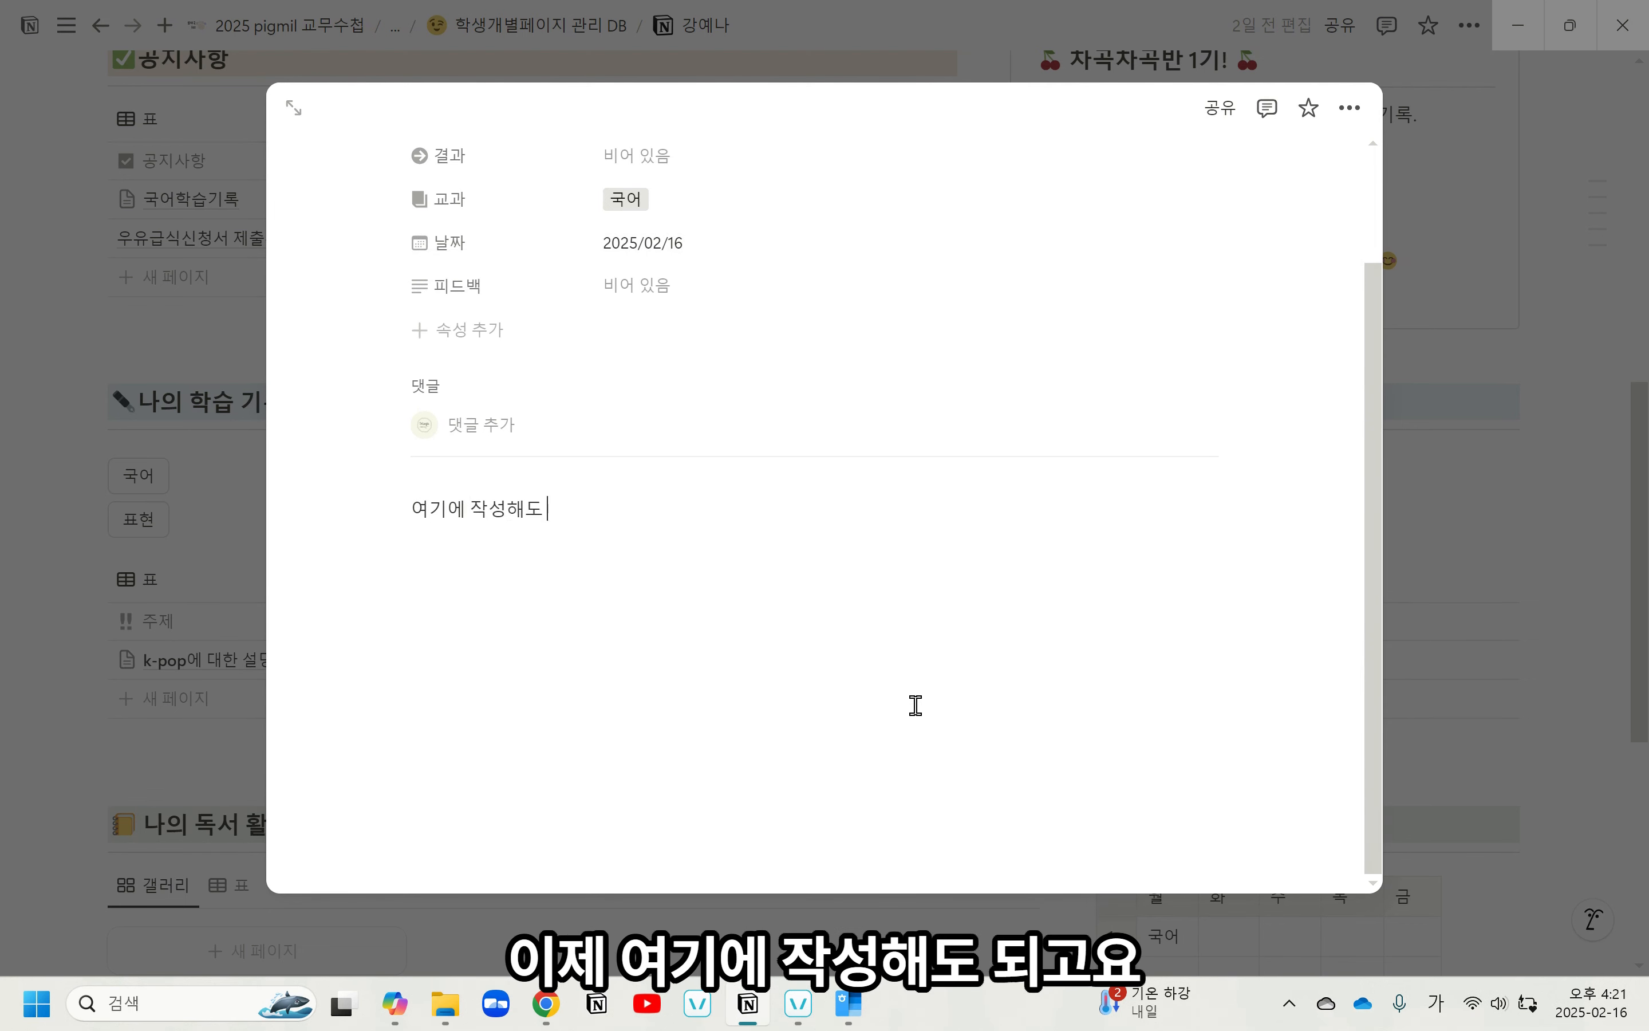
{"action": "type", "text": " 되고,"}
Insert the image file 2025 from the 다운로드 folder below the text in the 국어 record and close the record.
{"action": "key", "text": "Return"}
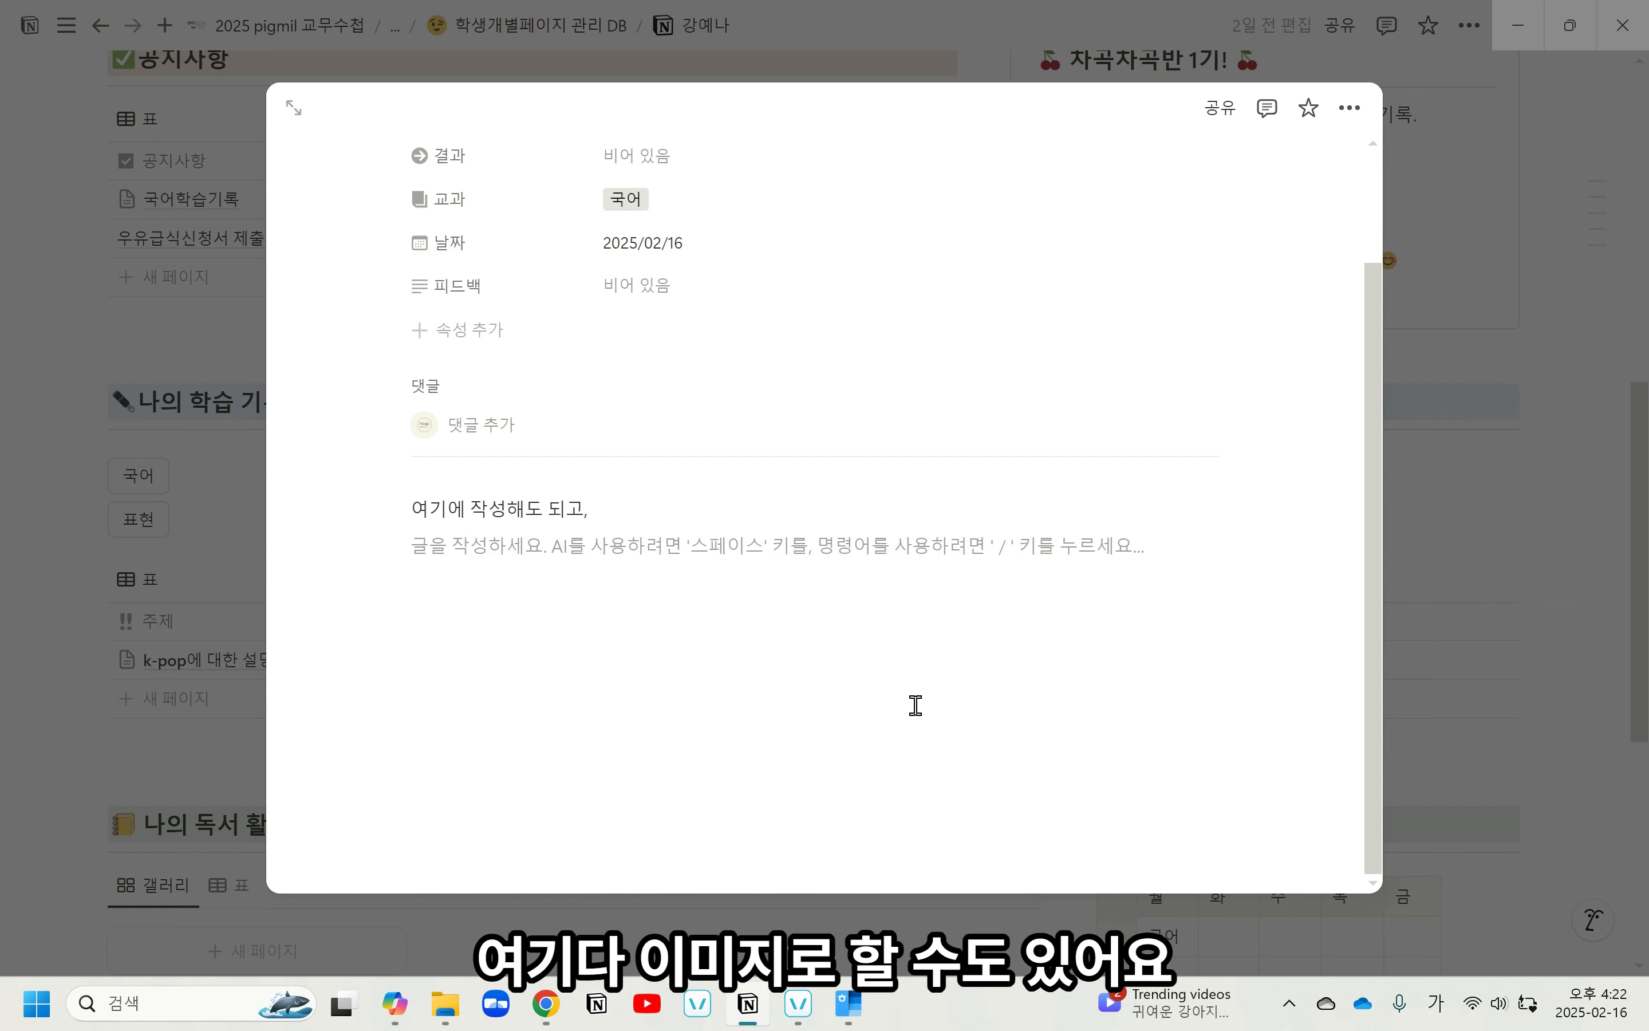
{"action": "type", "text": "/ㅇ"}
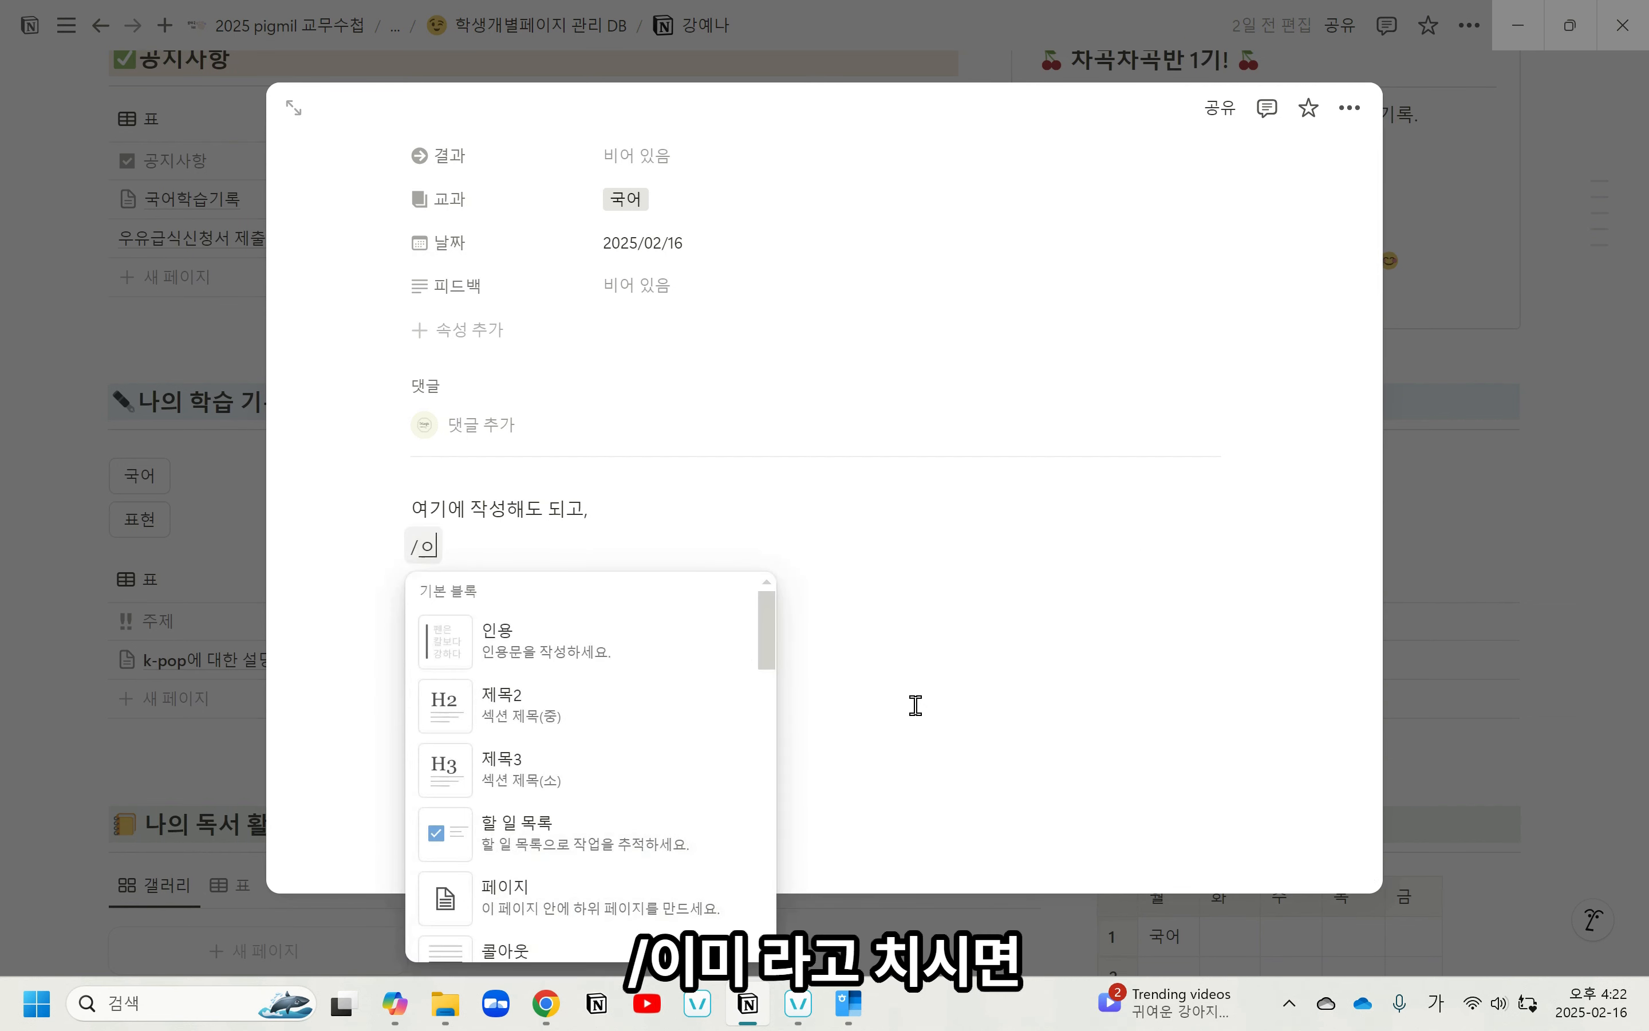
{"action": "type", "text": "이미"}
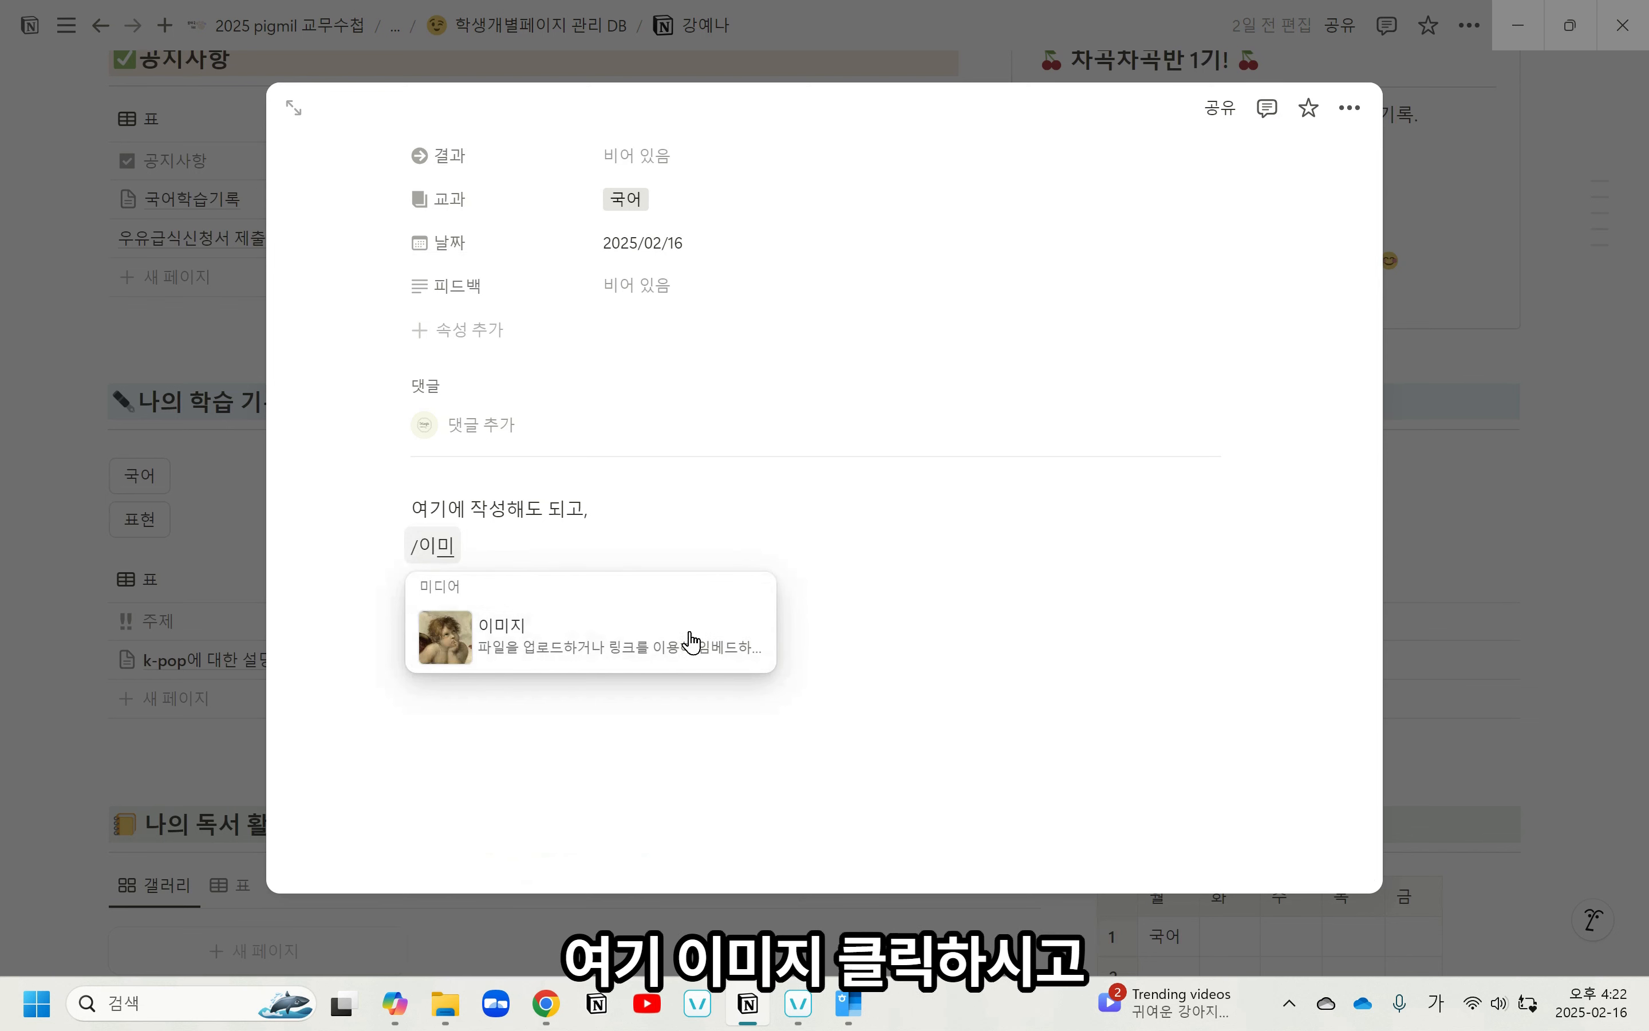
{"action": "left_click", "coordinate": [647, 655]}
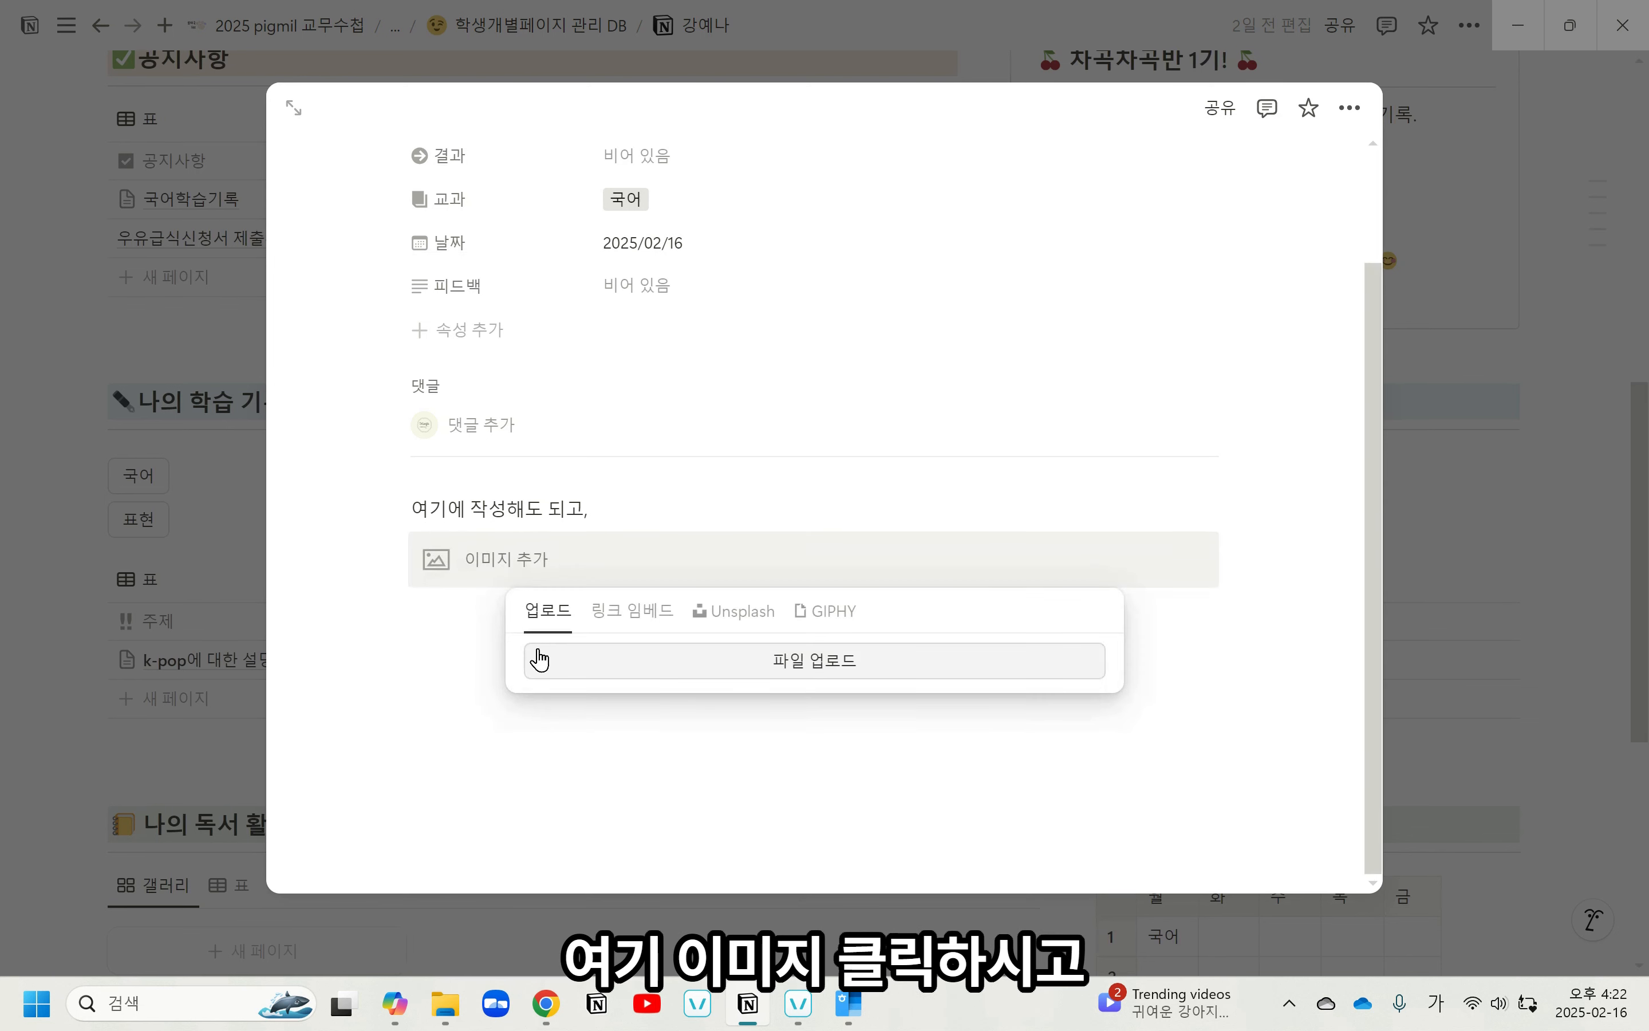
{"action": "left_click", "coordinate": [821, 672]}
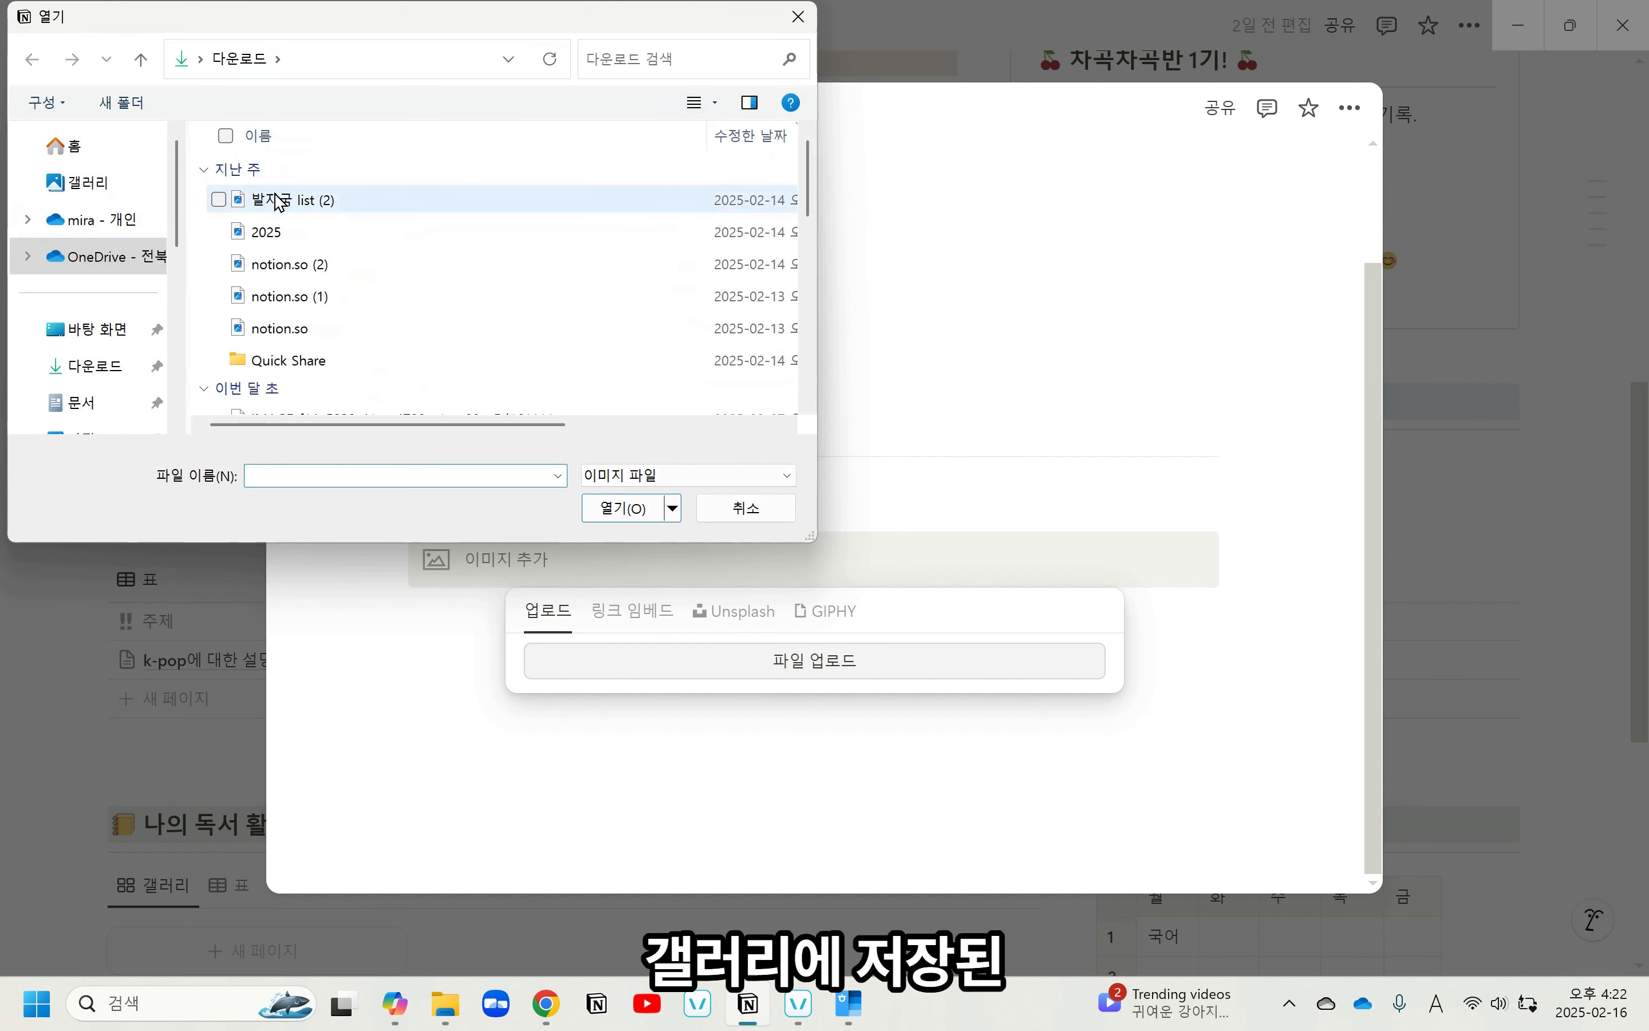
{"action": "left_click", "coordinate": [280, 201]}
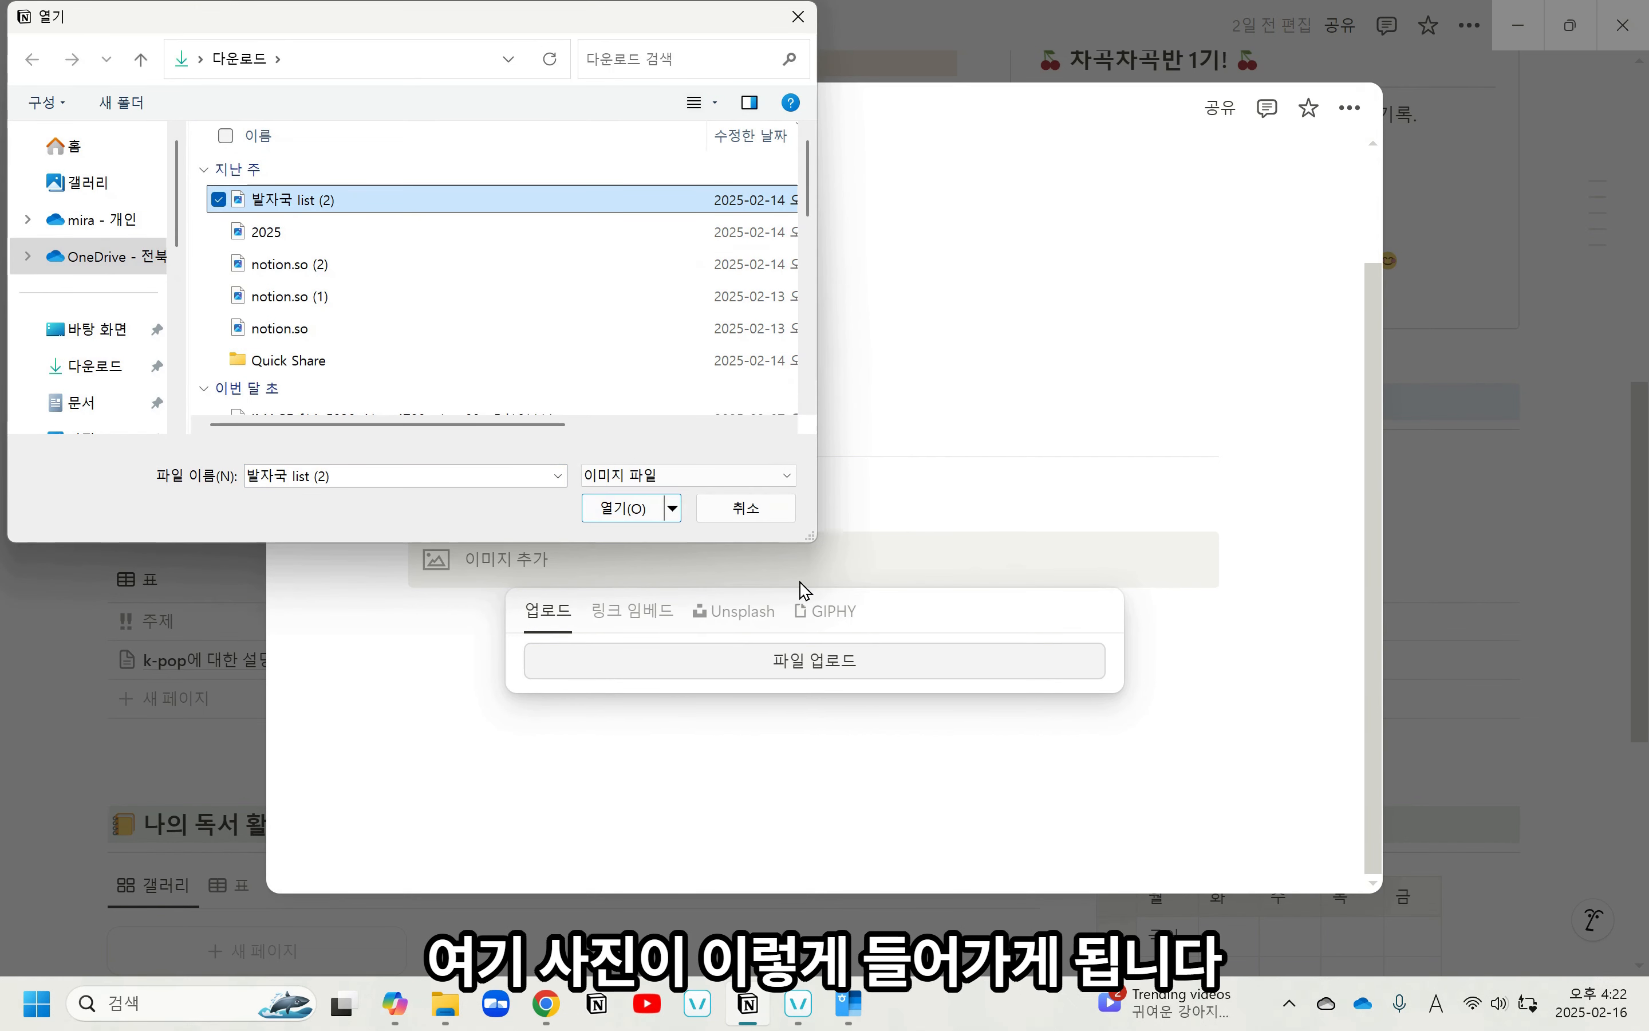
{"action": "left_click", "coordinate": [327, 232]}
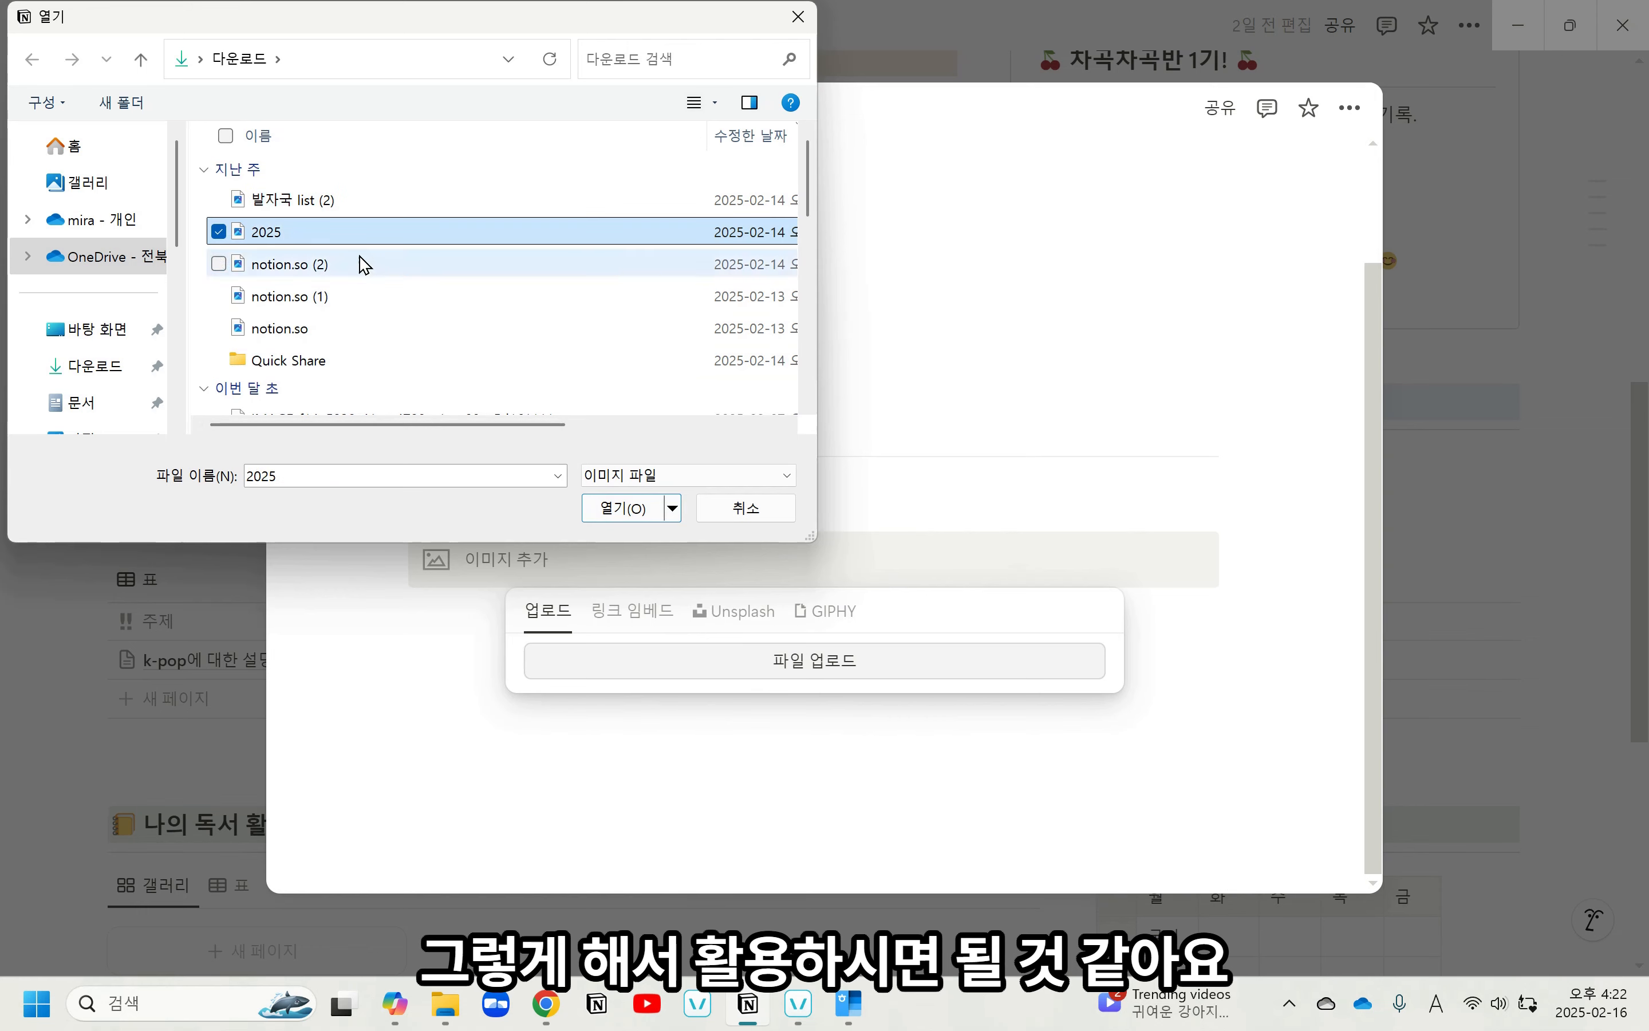
{"action": "left_click", "coordinate": [626, 508]}
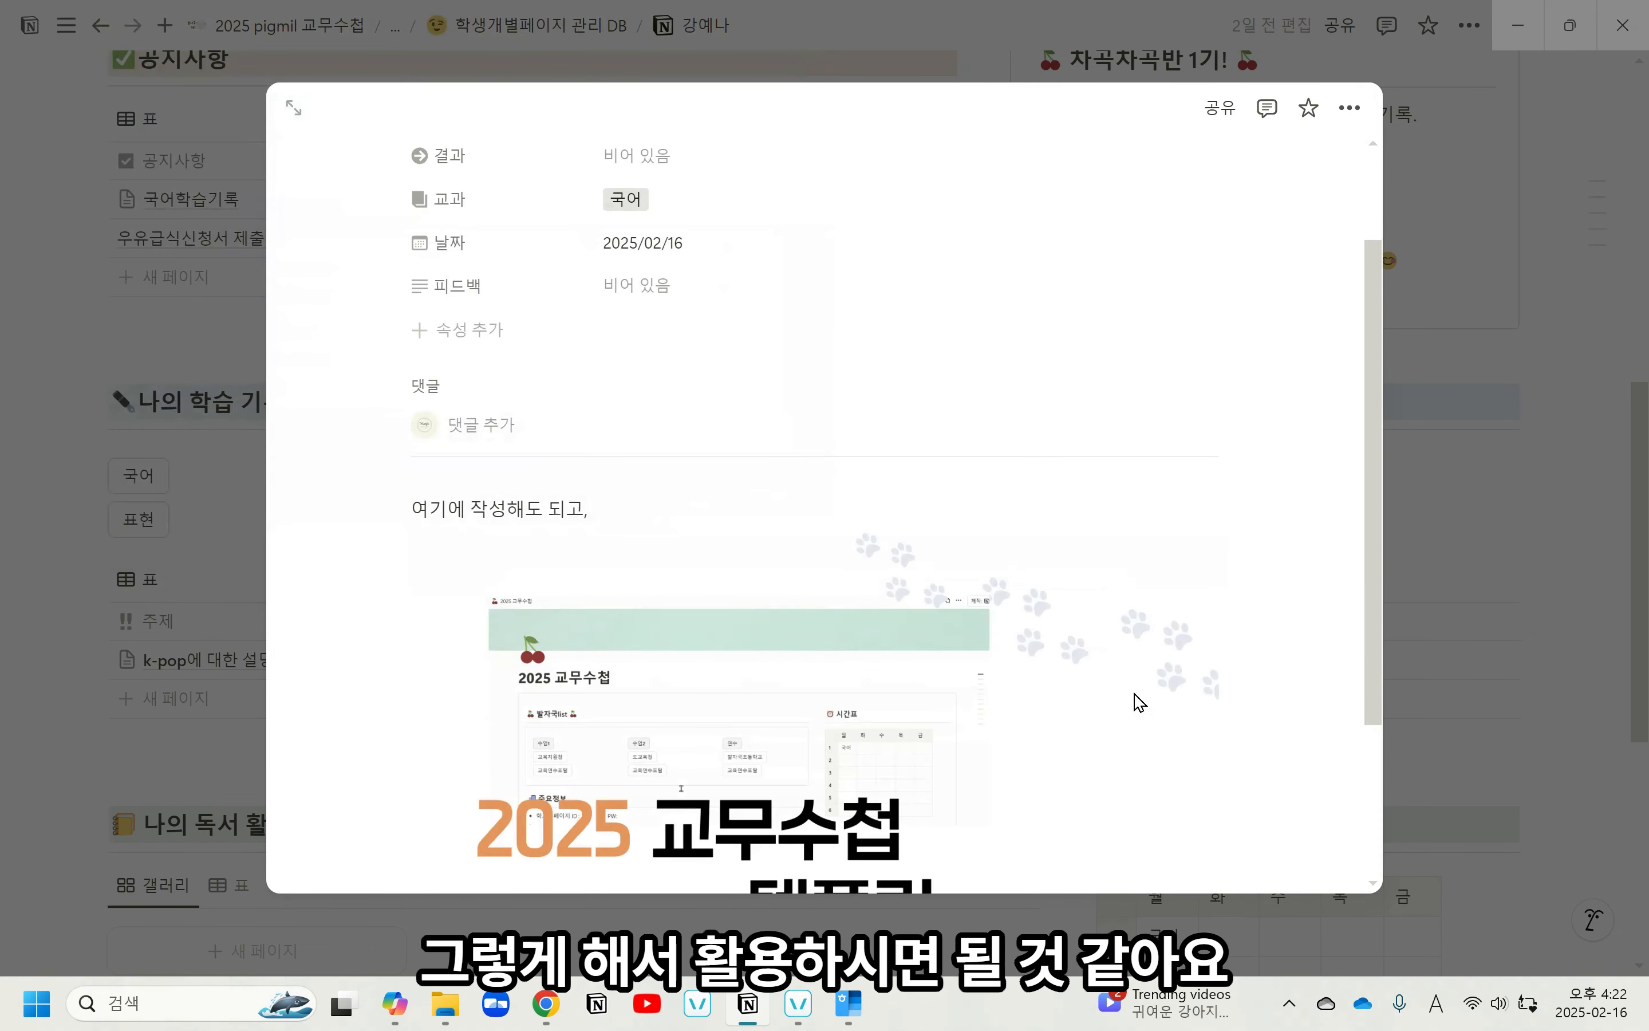
{"action": "key", "text": "Escape"}
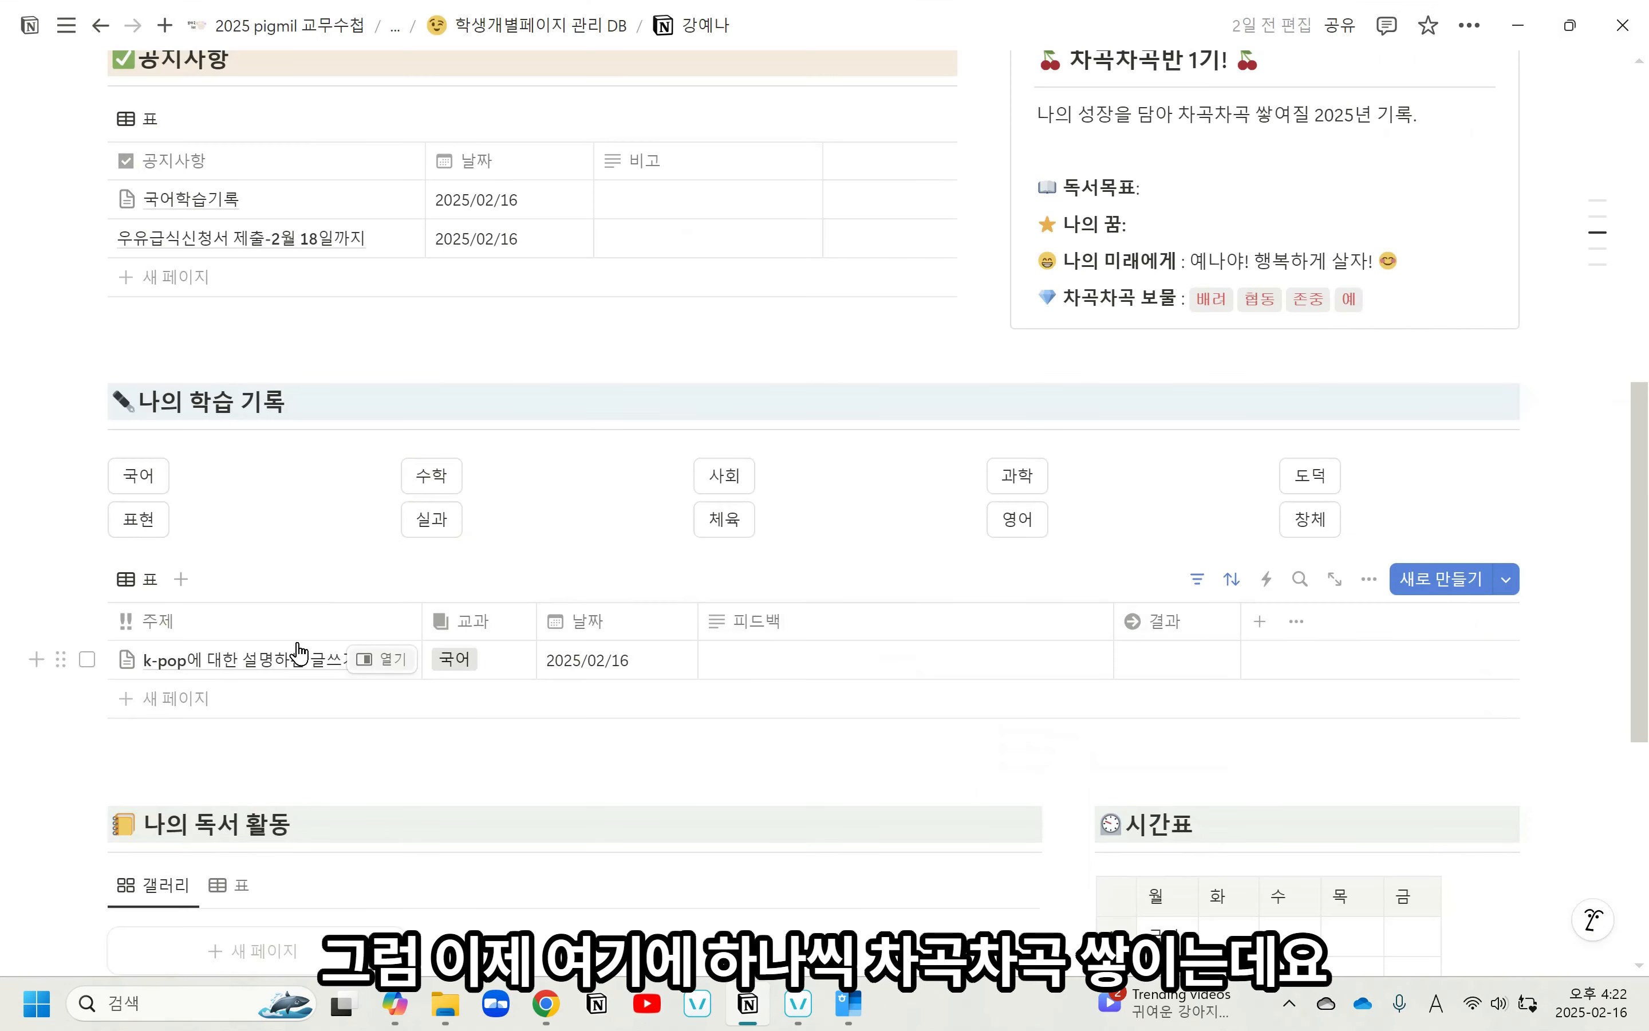
Set the 날짜 filter of the 나의 학습 기록 table to the past 10 days (지난 10 일).
{"action": "left_click", "coordinate": [1231, 579]}
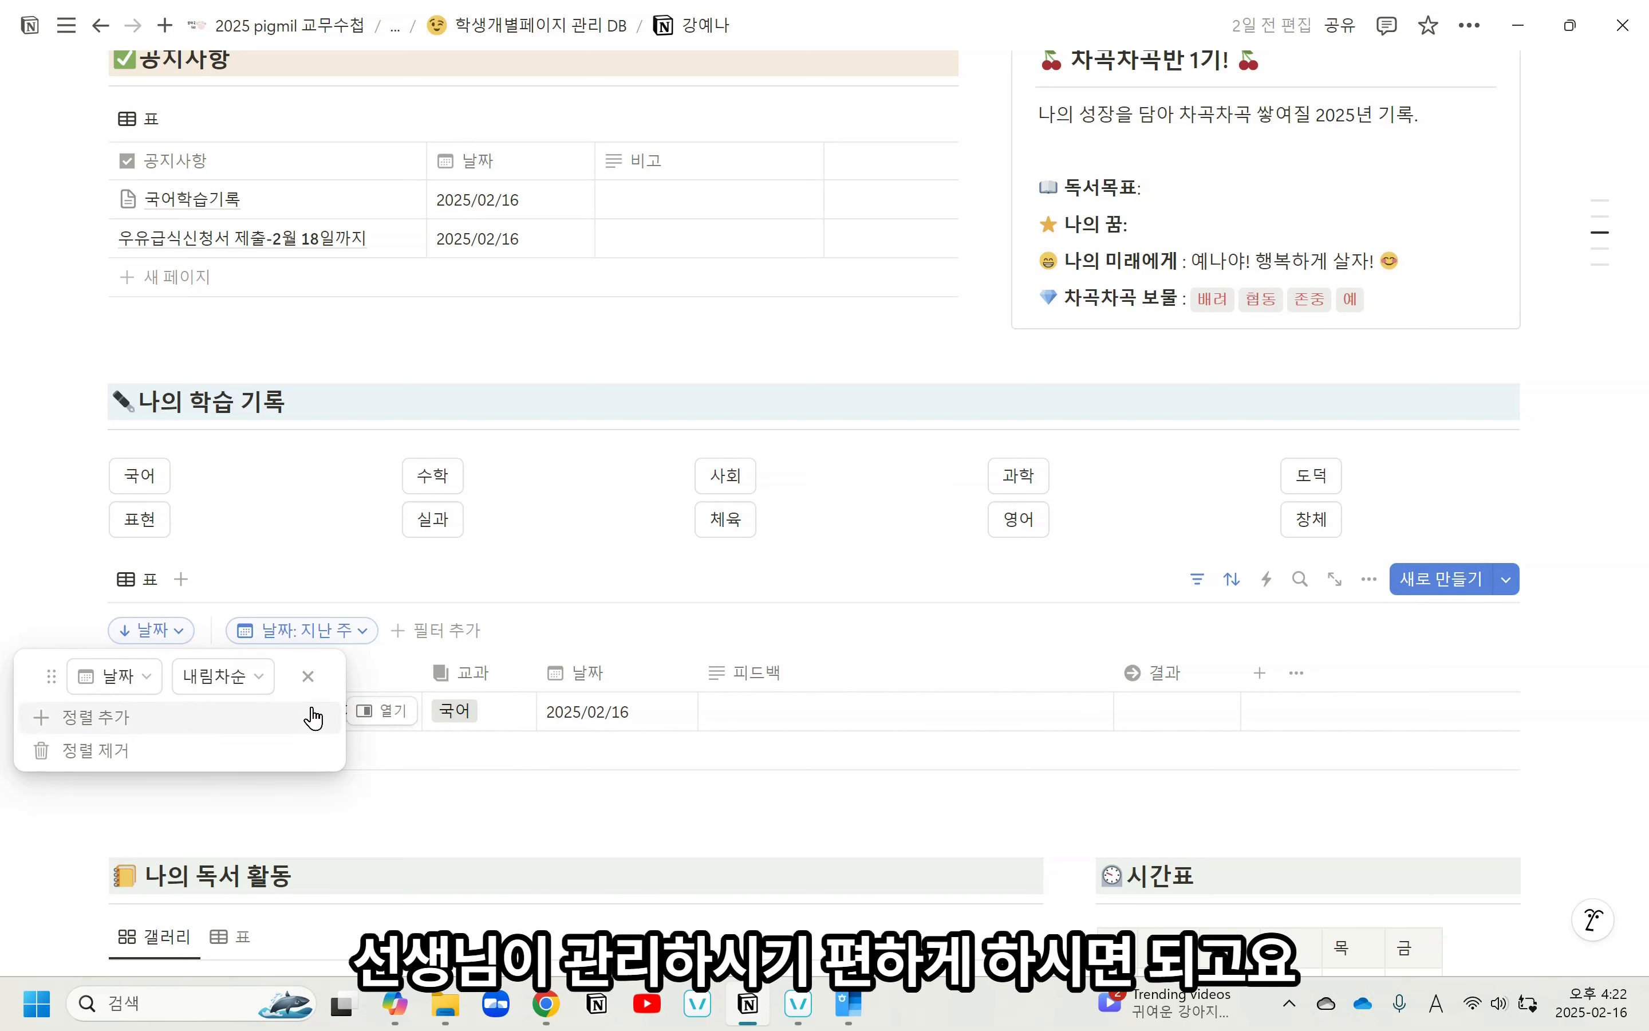
{"action": "left_click", "coordinate": [363, 632]}
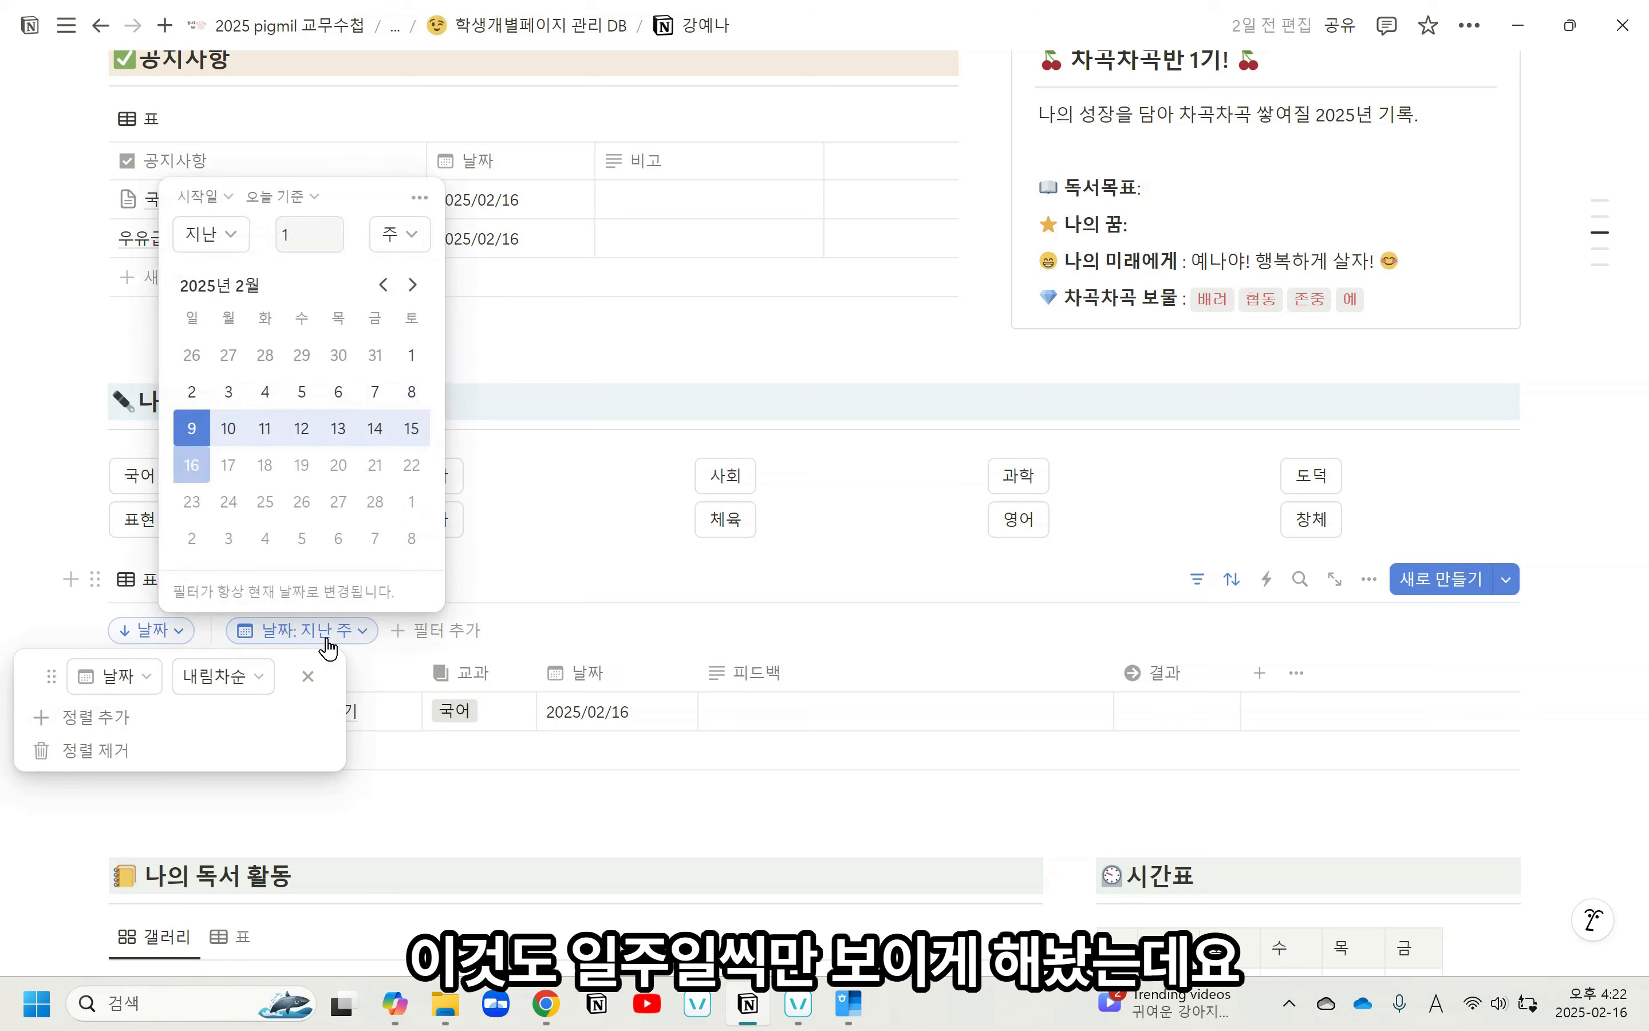
{"action": "left_click", "coordinate": [307, 234]}
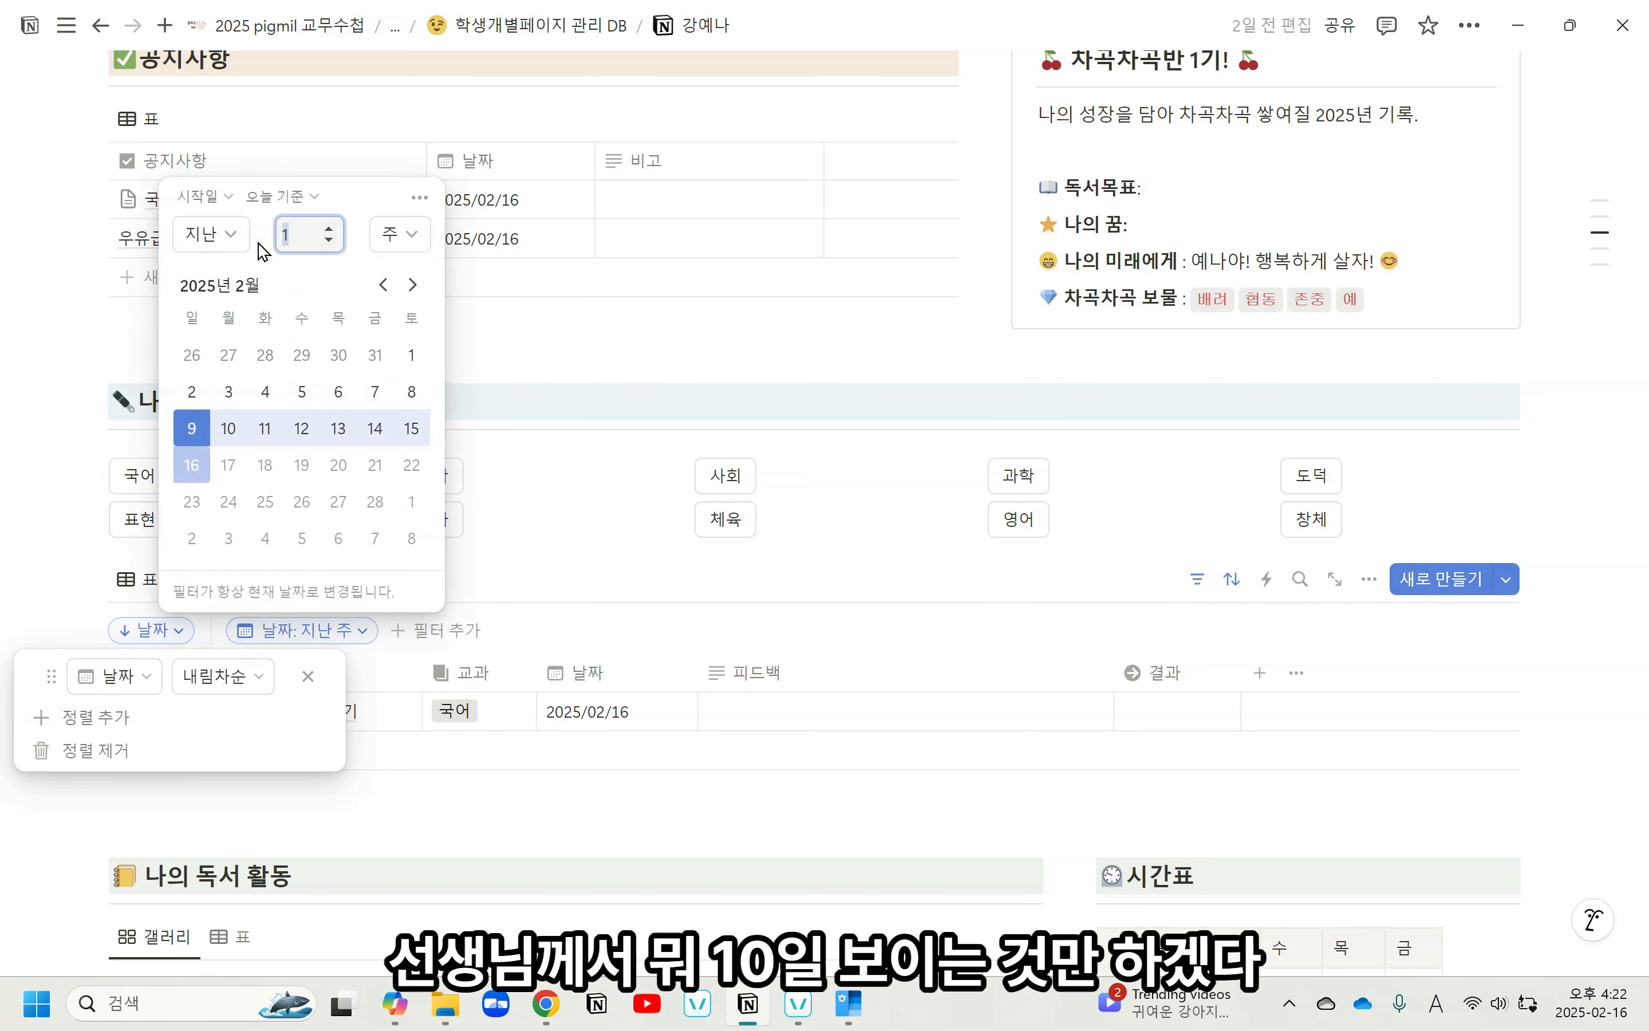
{"action": "type", "text": "10"}
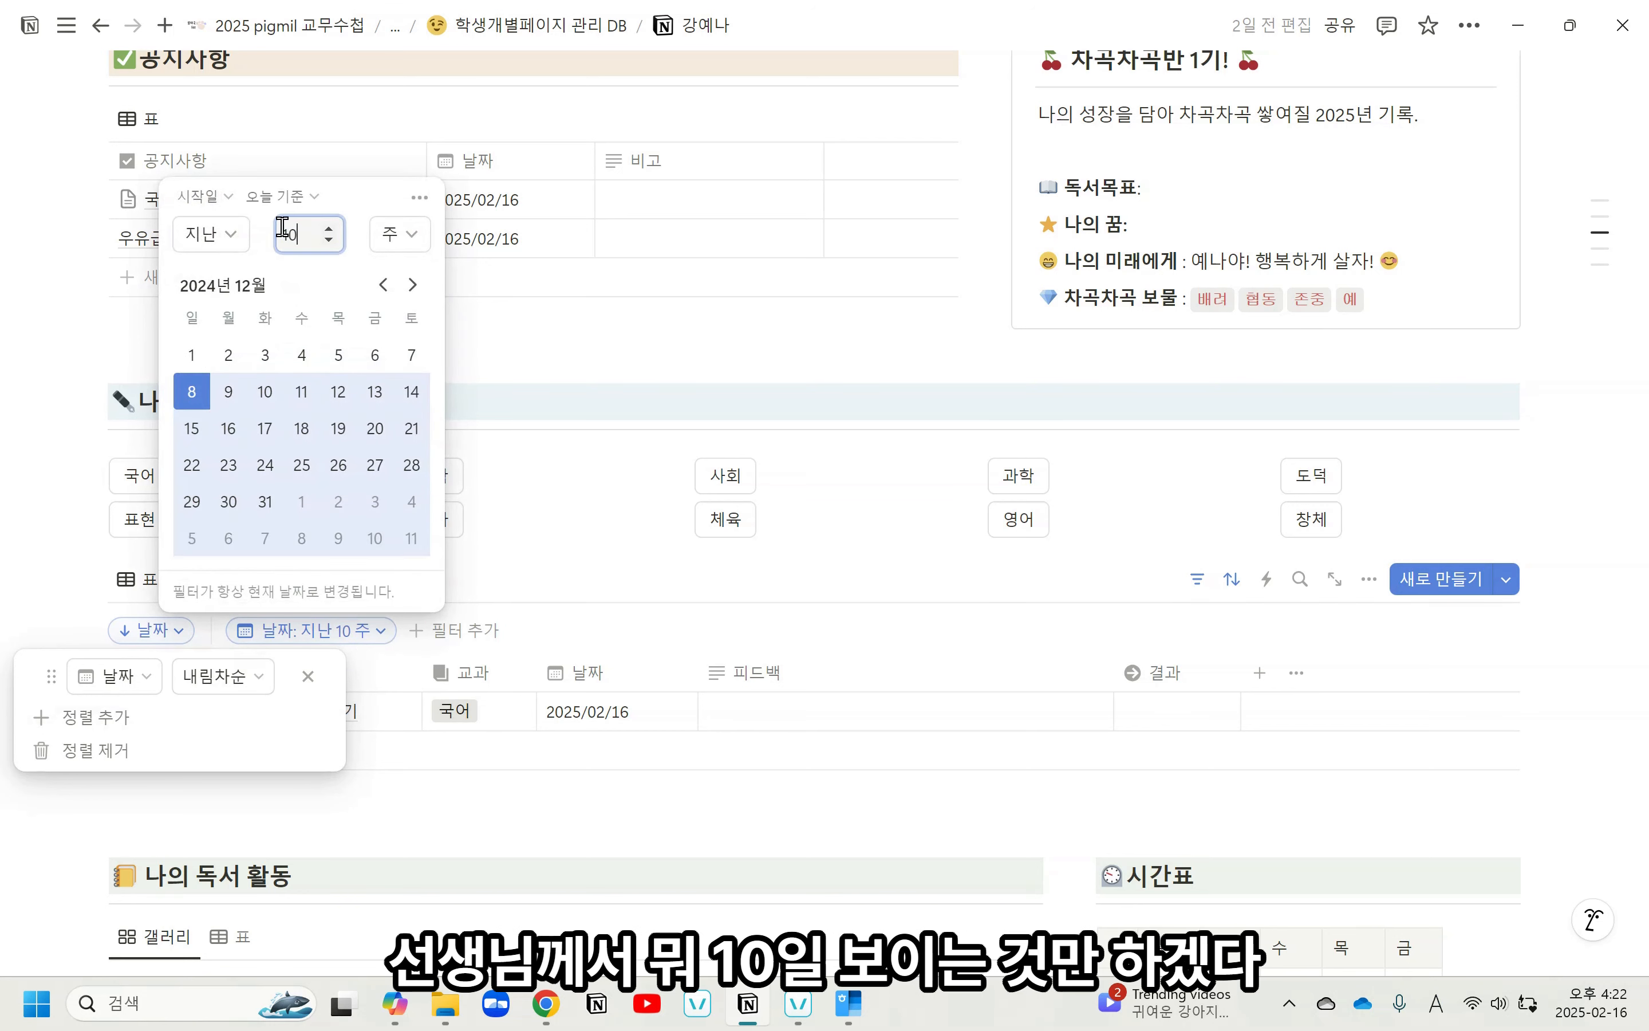
{"action": "left_click", "coordinate": [410, 239]}
{"action": "left_click", "coordinate": [394, 272]}
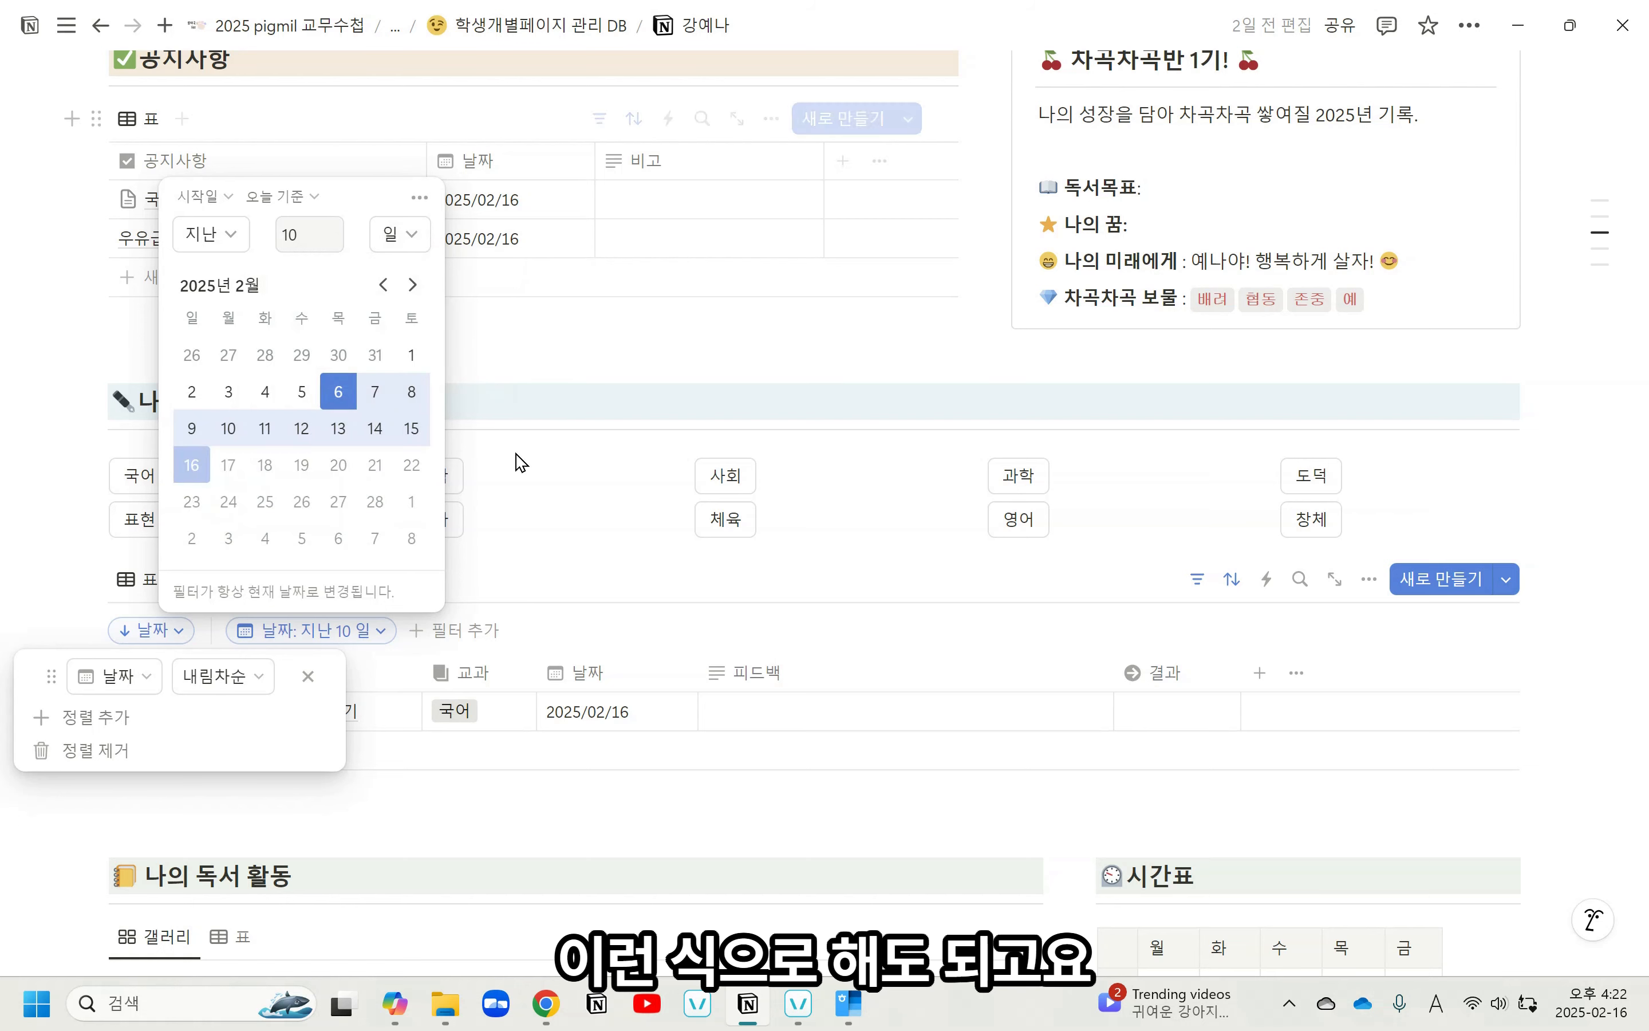
{"action": "left_click", "coordinate": [583, 354]}
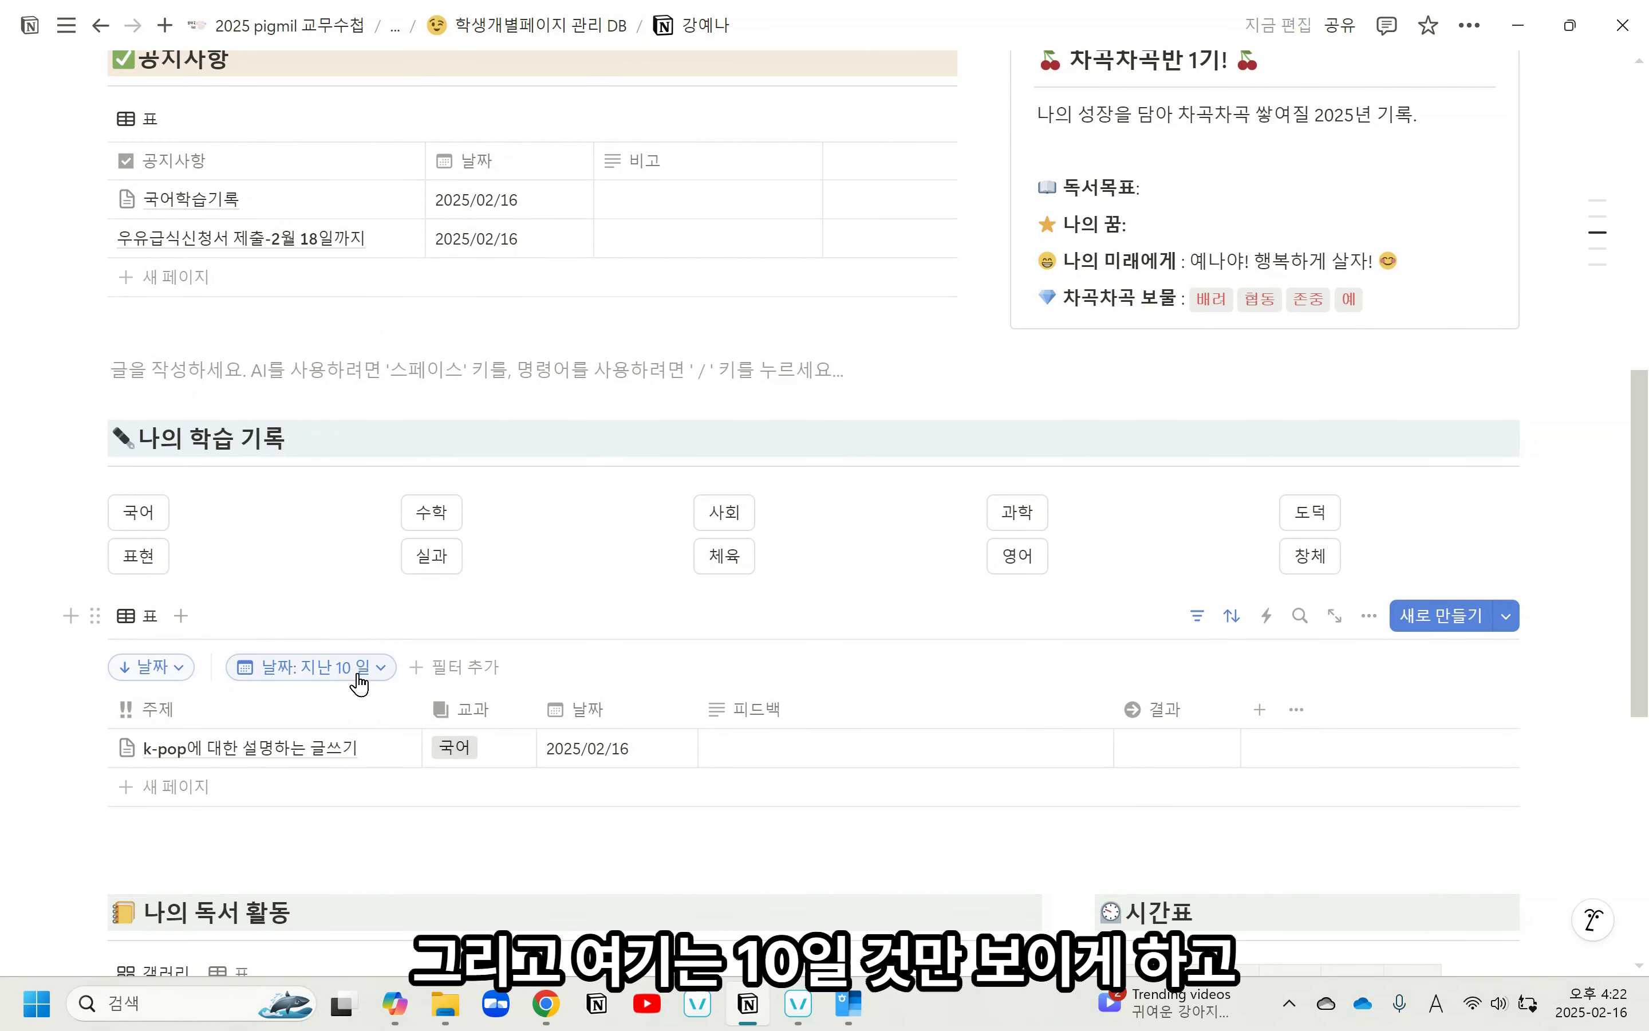
Add a new table view named 전체보기 to the 나의 학습 기록 database.
{"action": "left_click", "coordinate": [182, 616]}
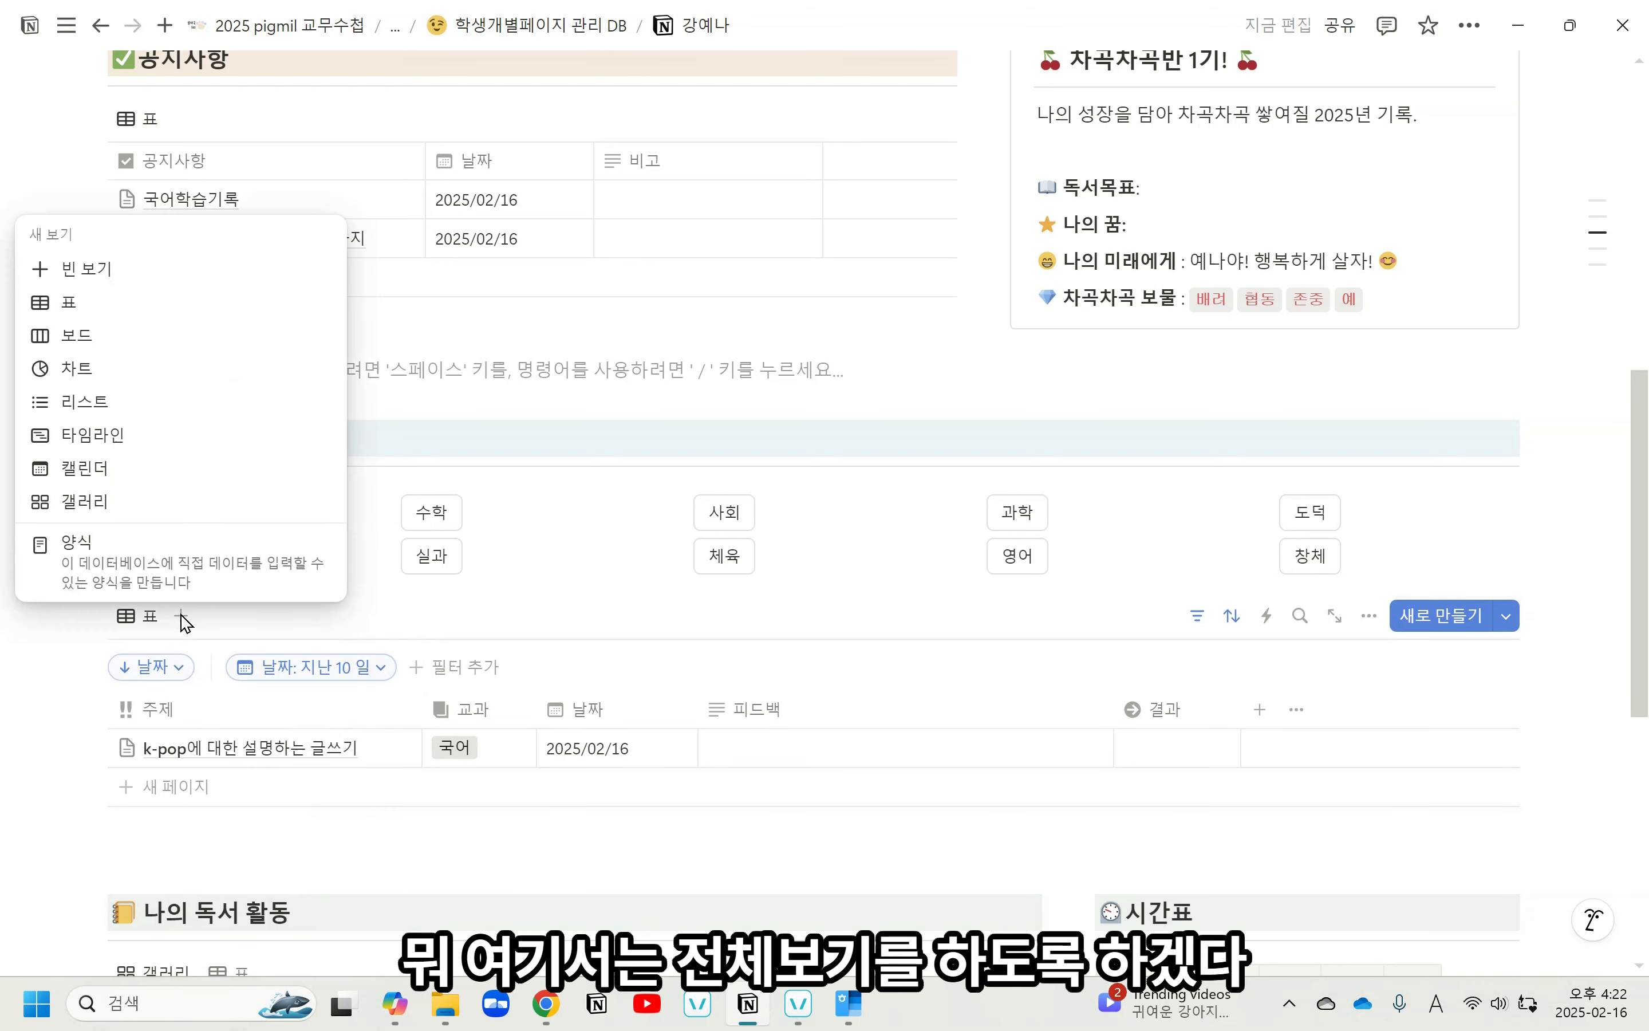
{"action": "left_click", "coordinate": [96, 307]}
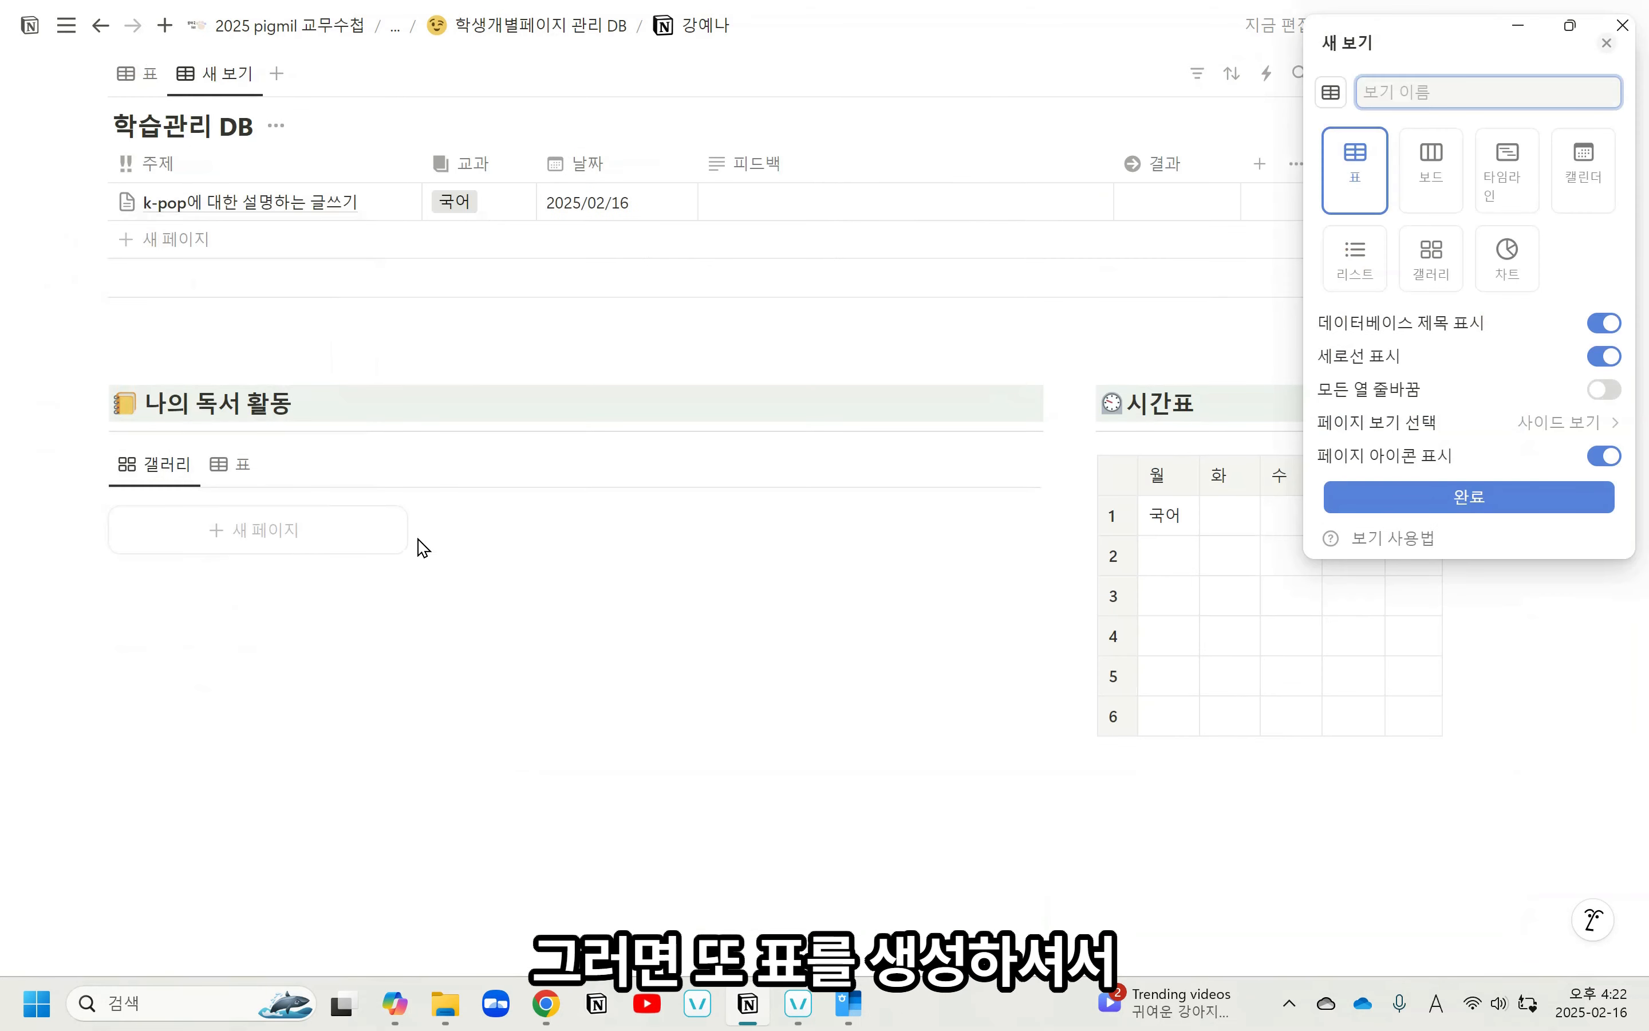
{"action": "type", "text": "wjs"}
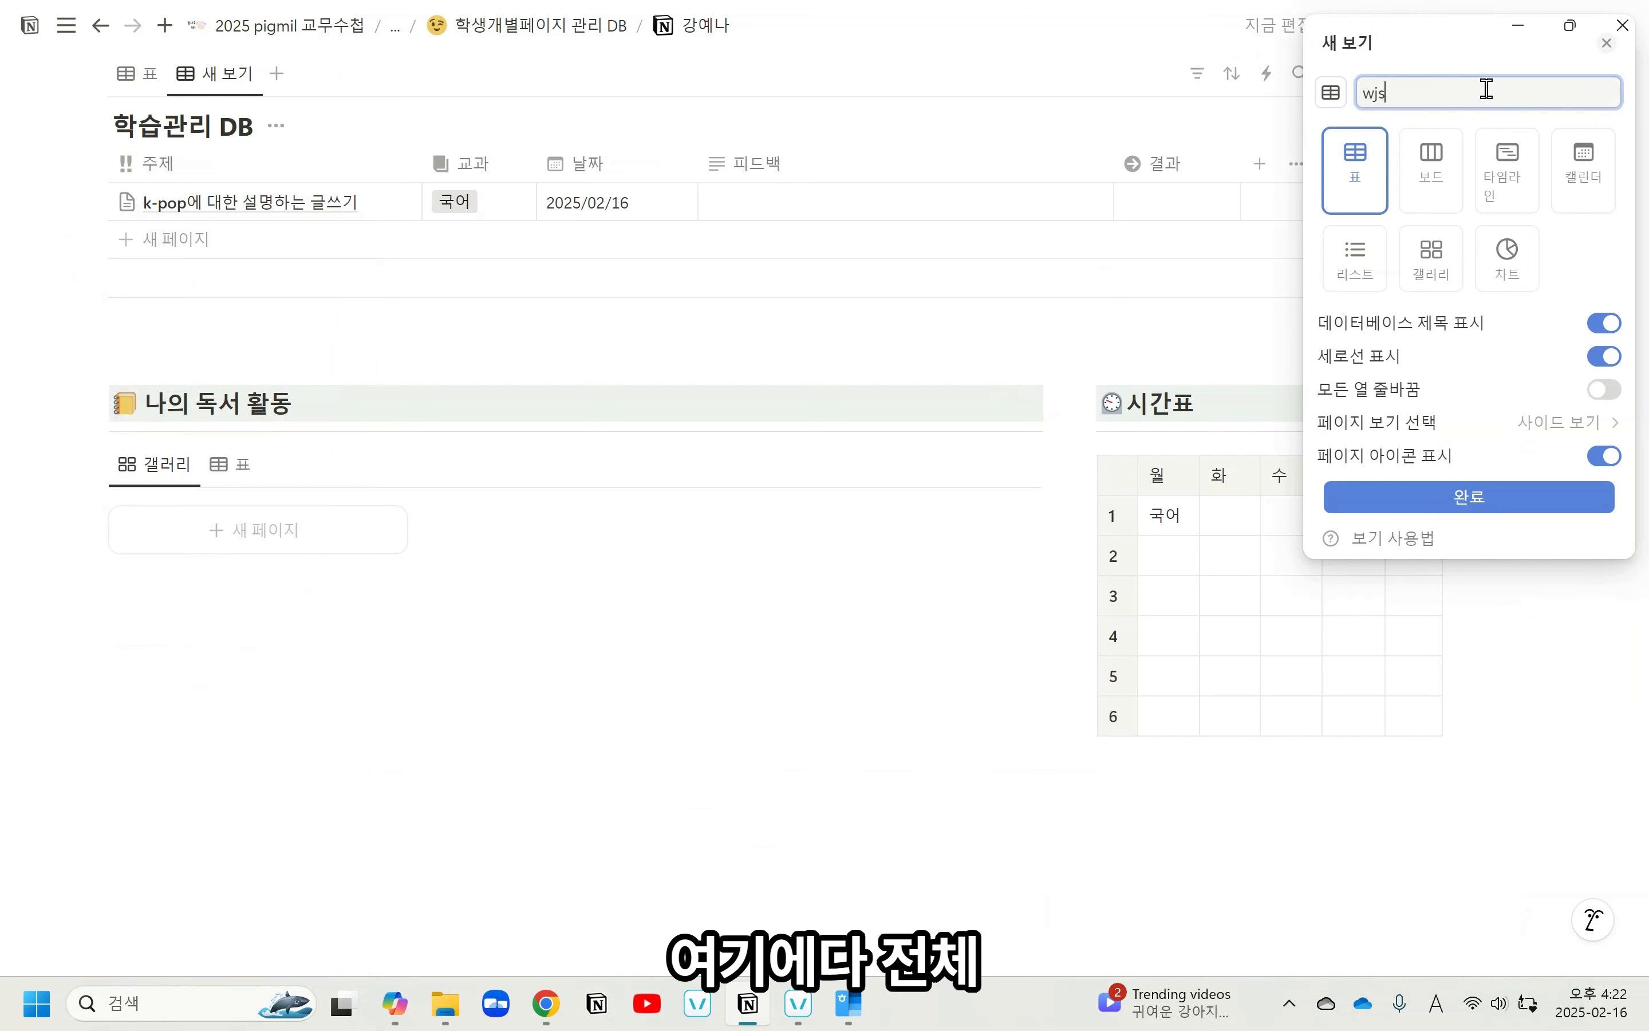
{"action": "key", "text": "BackSpace"}
{"action": "key", "text": "Hangul"}
{"action": "type", "text": "전체보기"}
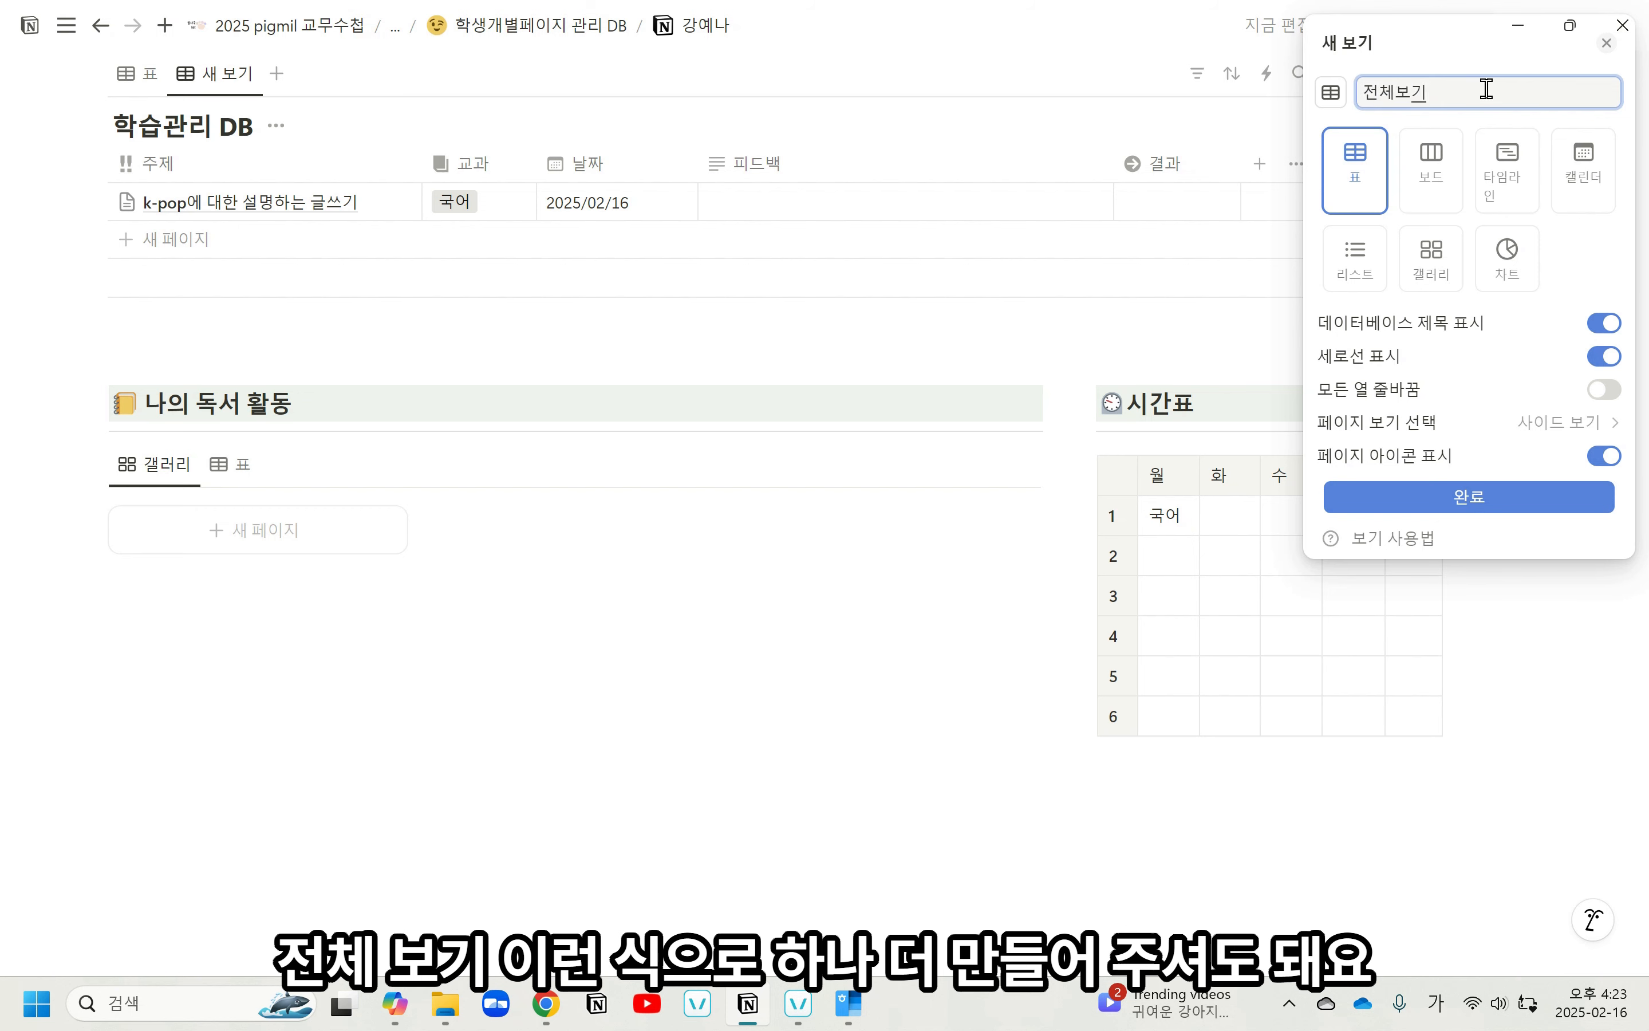
{"action": "left_click", "coordinate": [1465, 495]}
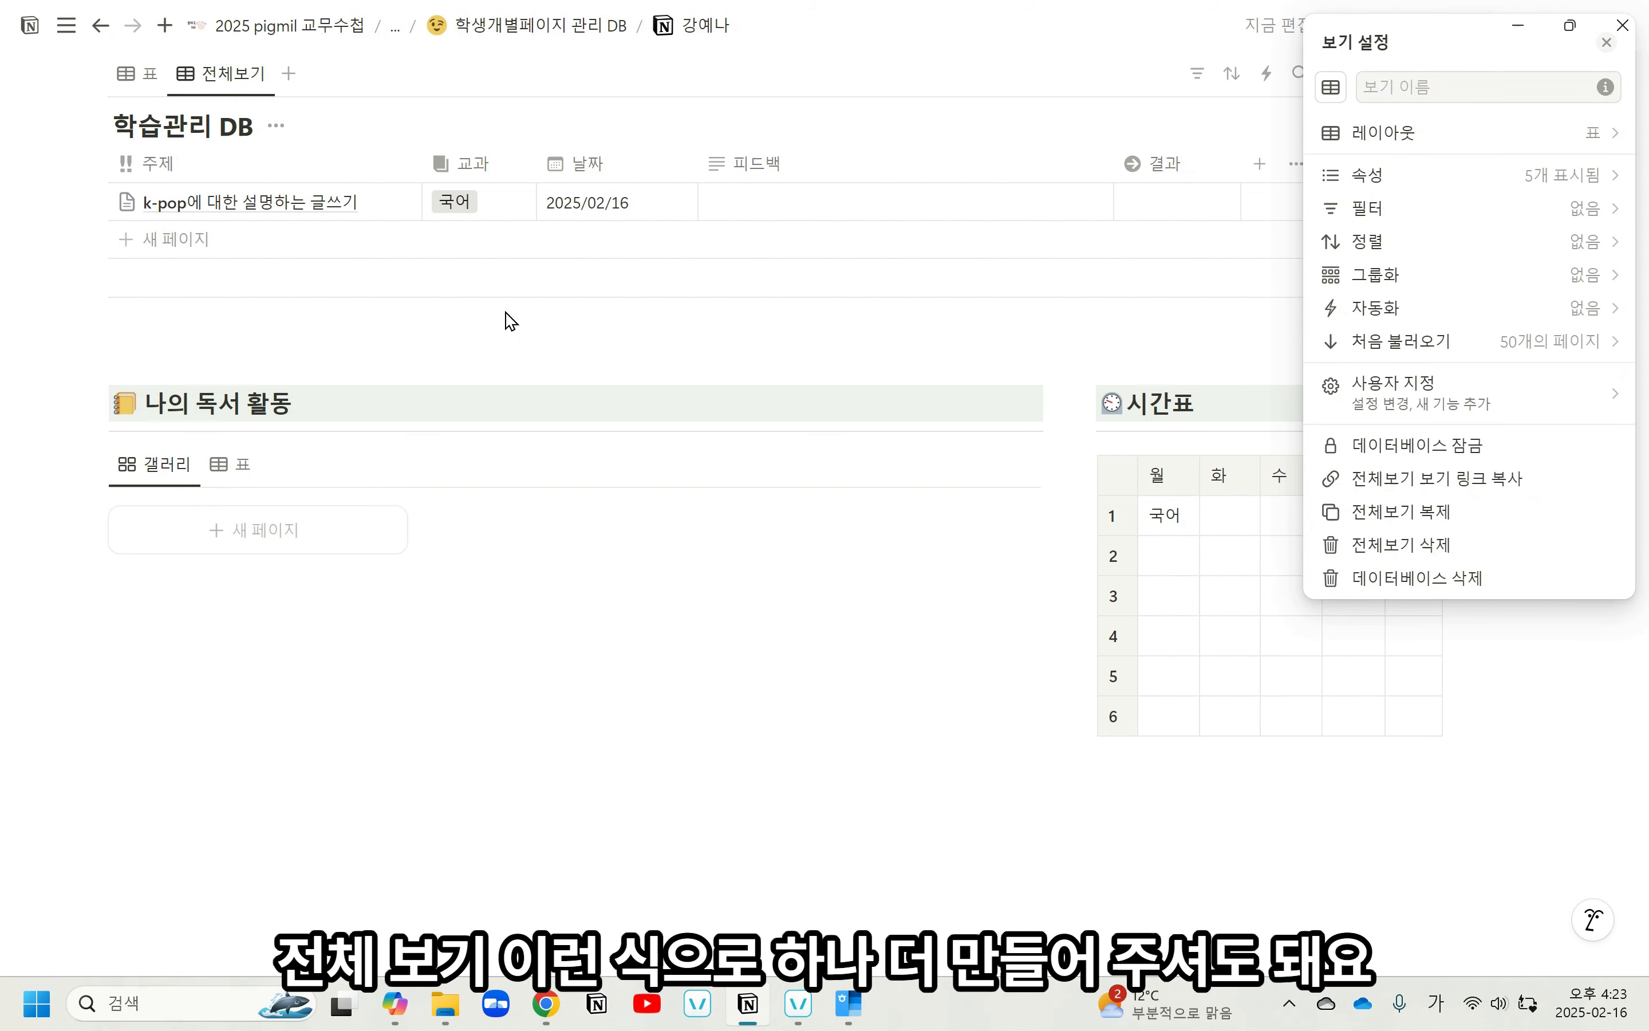
{"action": "left_click", "coordinate": [421, 332]}
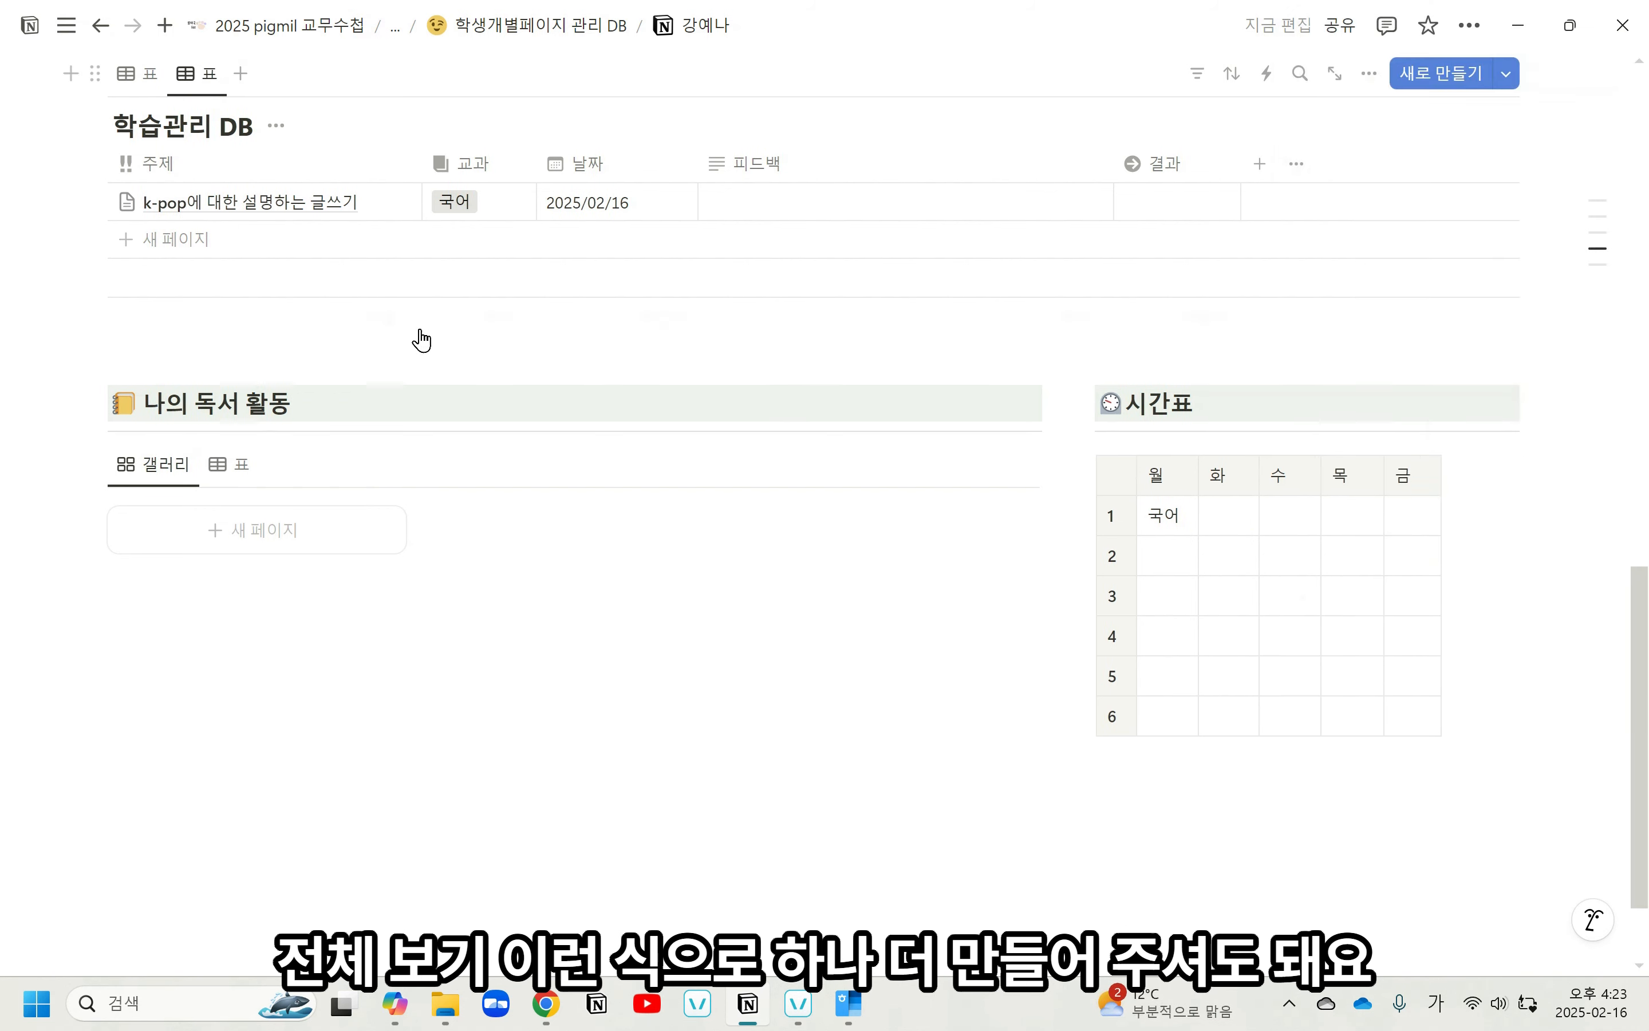
Hide the 학습관리 DB title in the new table view and return to the first table view.
{"action": "scroll", "coordinate": [421, 339], "scroll_direction": "up", "scroll_amount": 5}
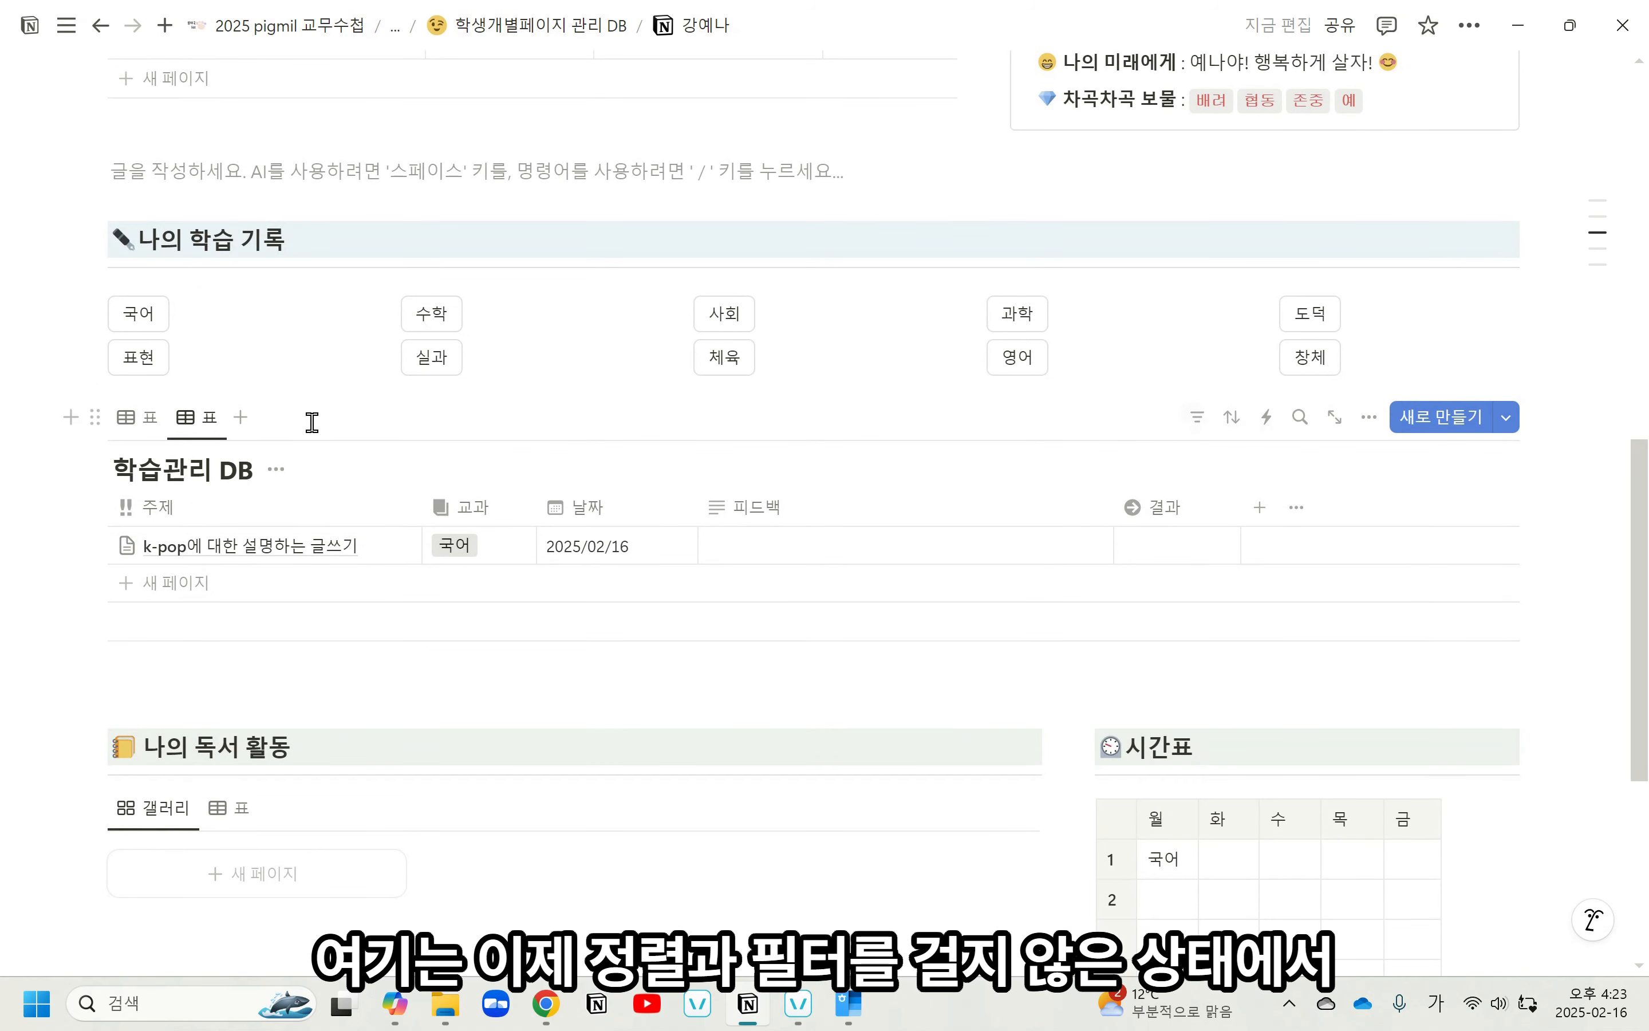
{"action": "left_click", "coordinate": [275, 470]}
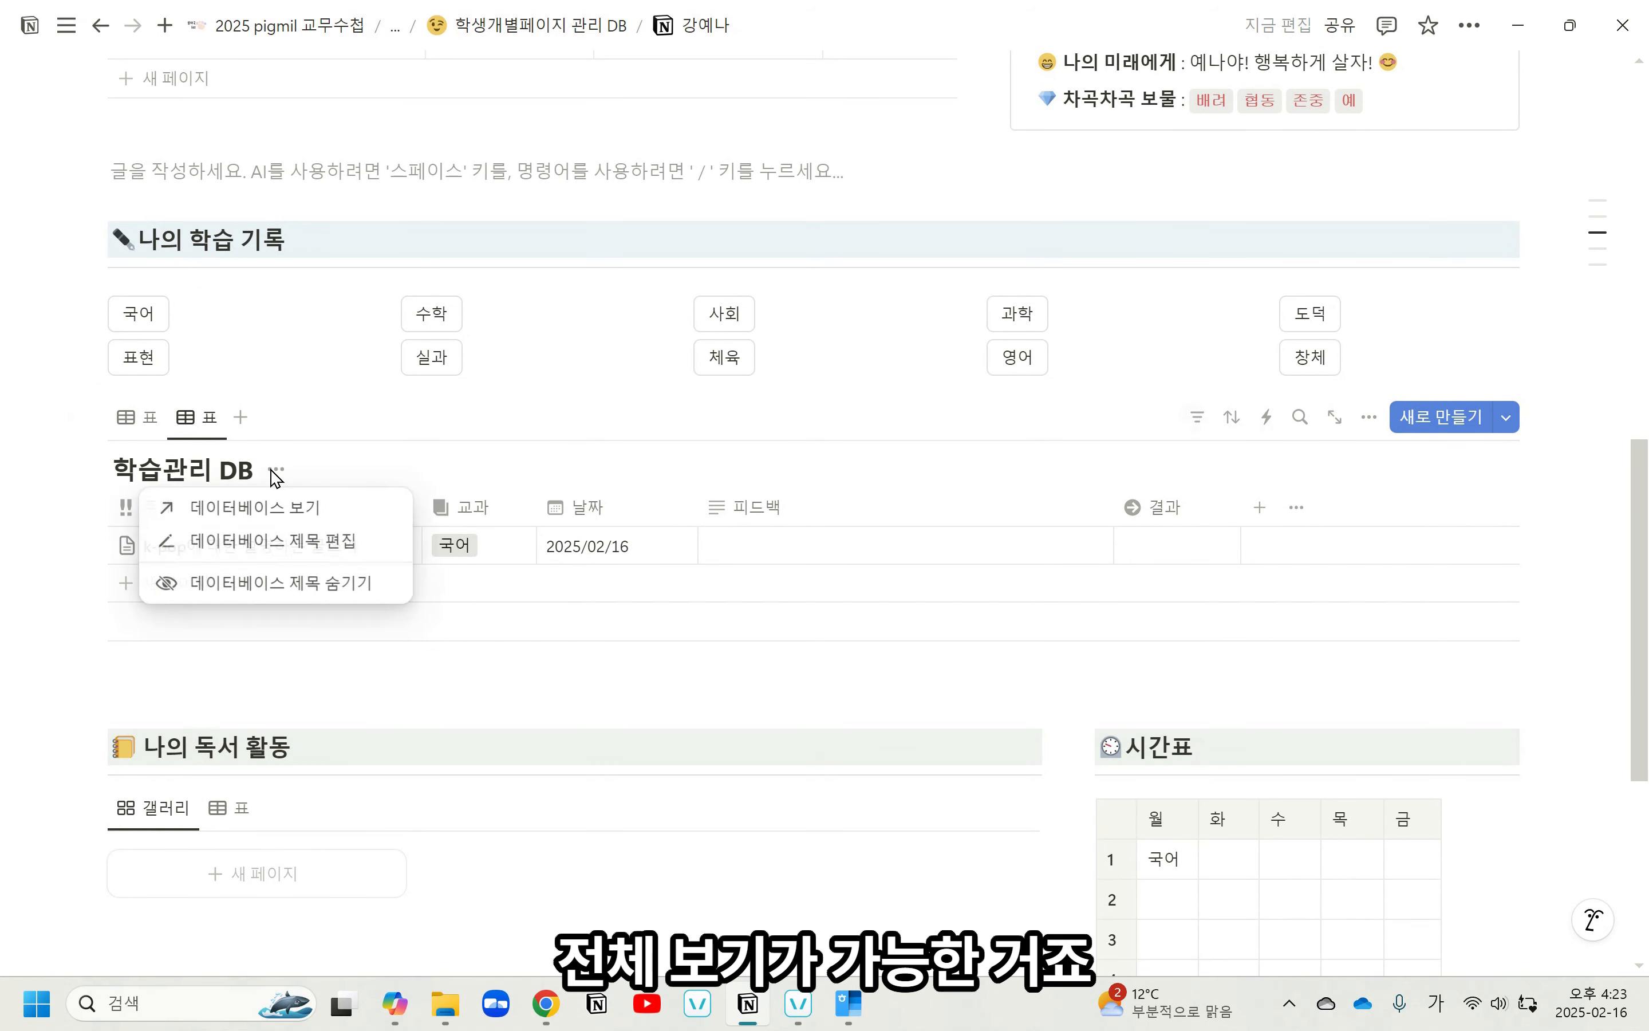
{"action": "left_click", "coordinate": [294, 584]}
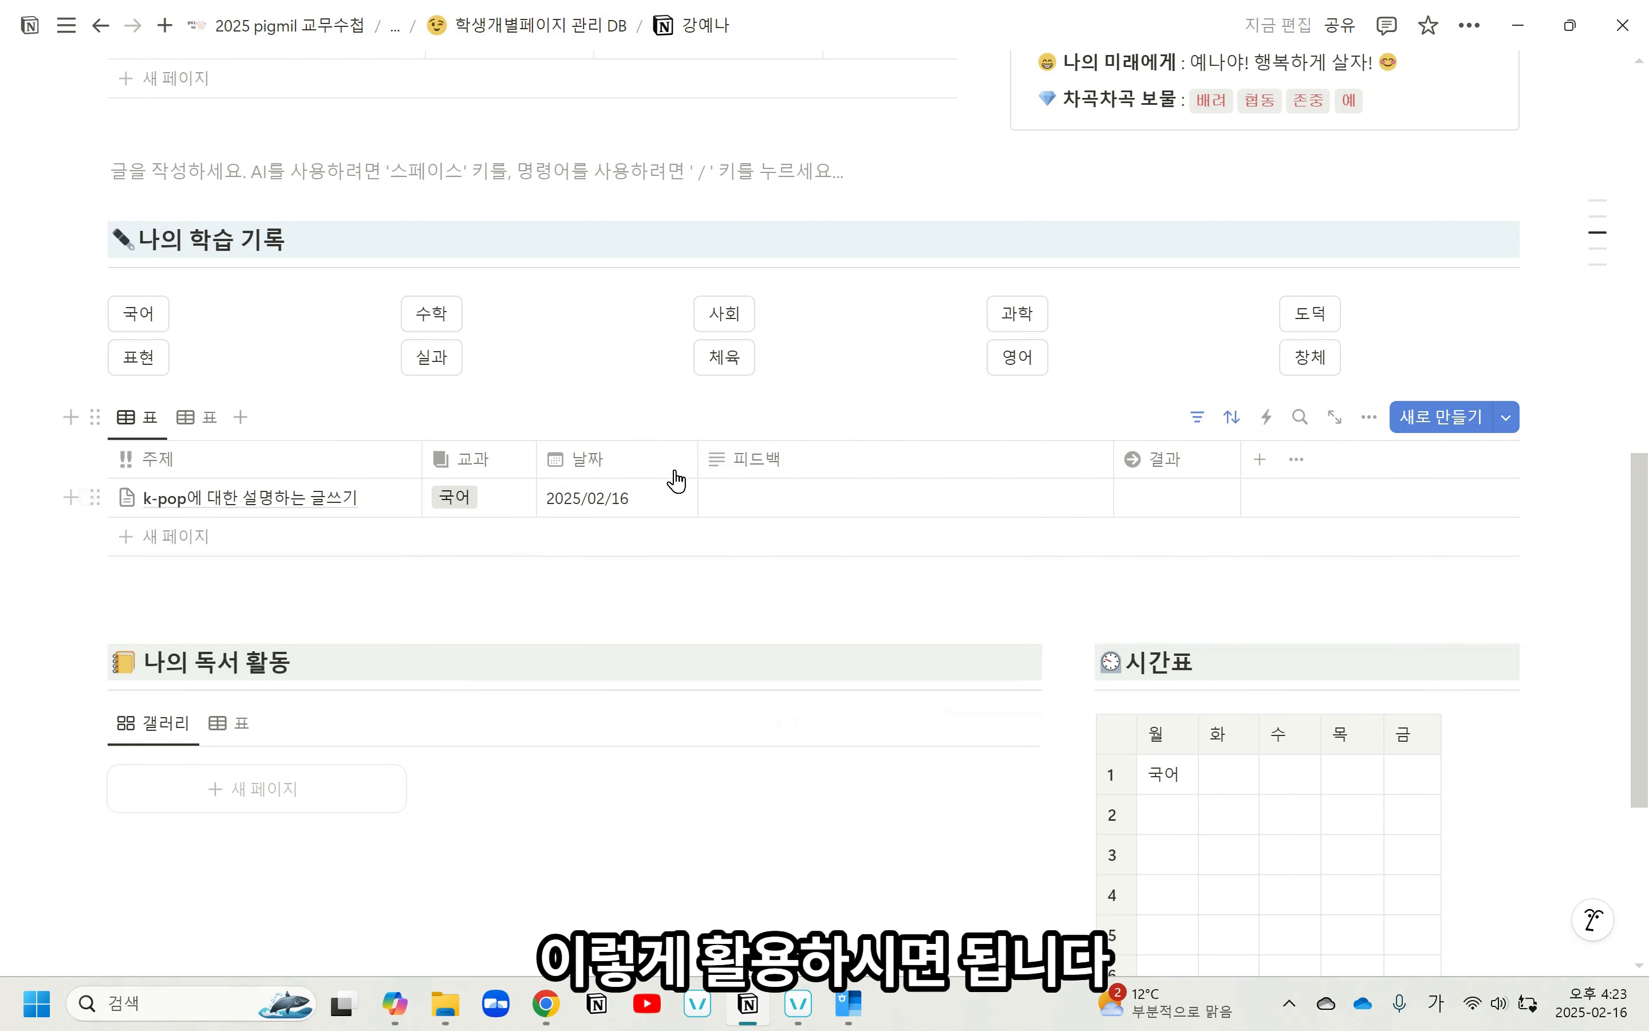
Create a new page in the 나의 독서 활동 gallery titled "푸른사자 와니니".
{"action": "scroll", "coordinate": [808, 518], "scroll_direction": "down", "scroll_amount": 2}
{"action": "scroll", "coordinate": [811, 514], "scroll_direction": "down", "scroll_amount": 3}
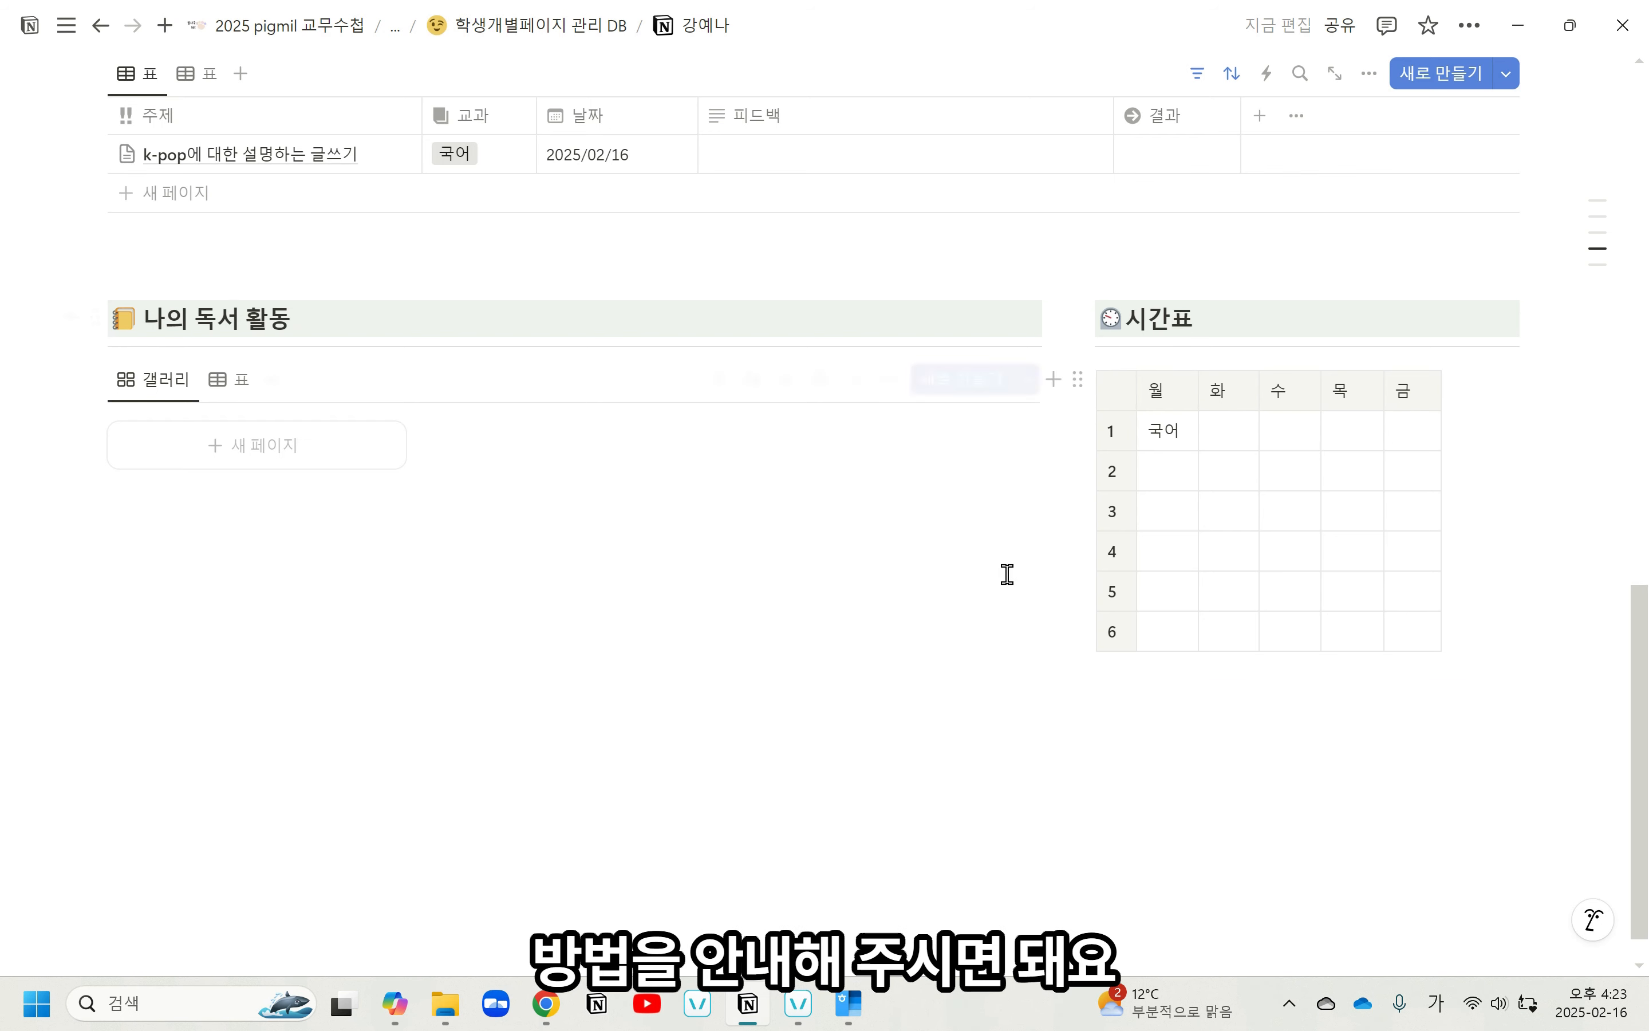
{"action": "left_click", "coordinate": [254, 447]}
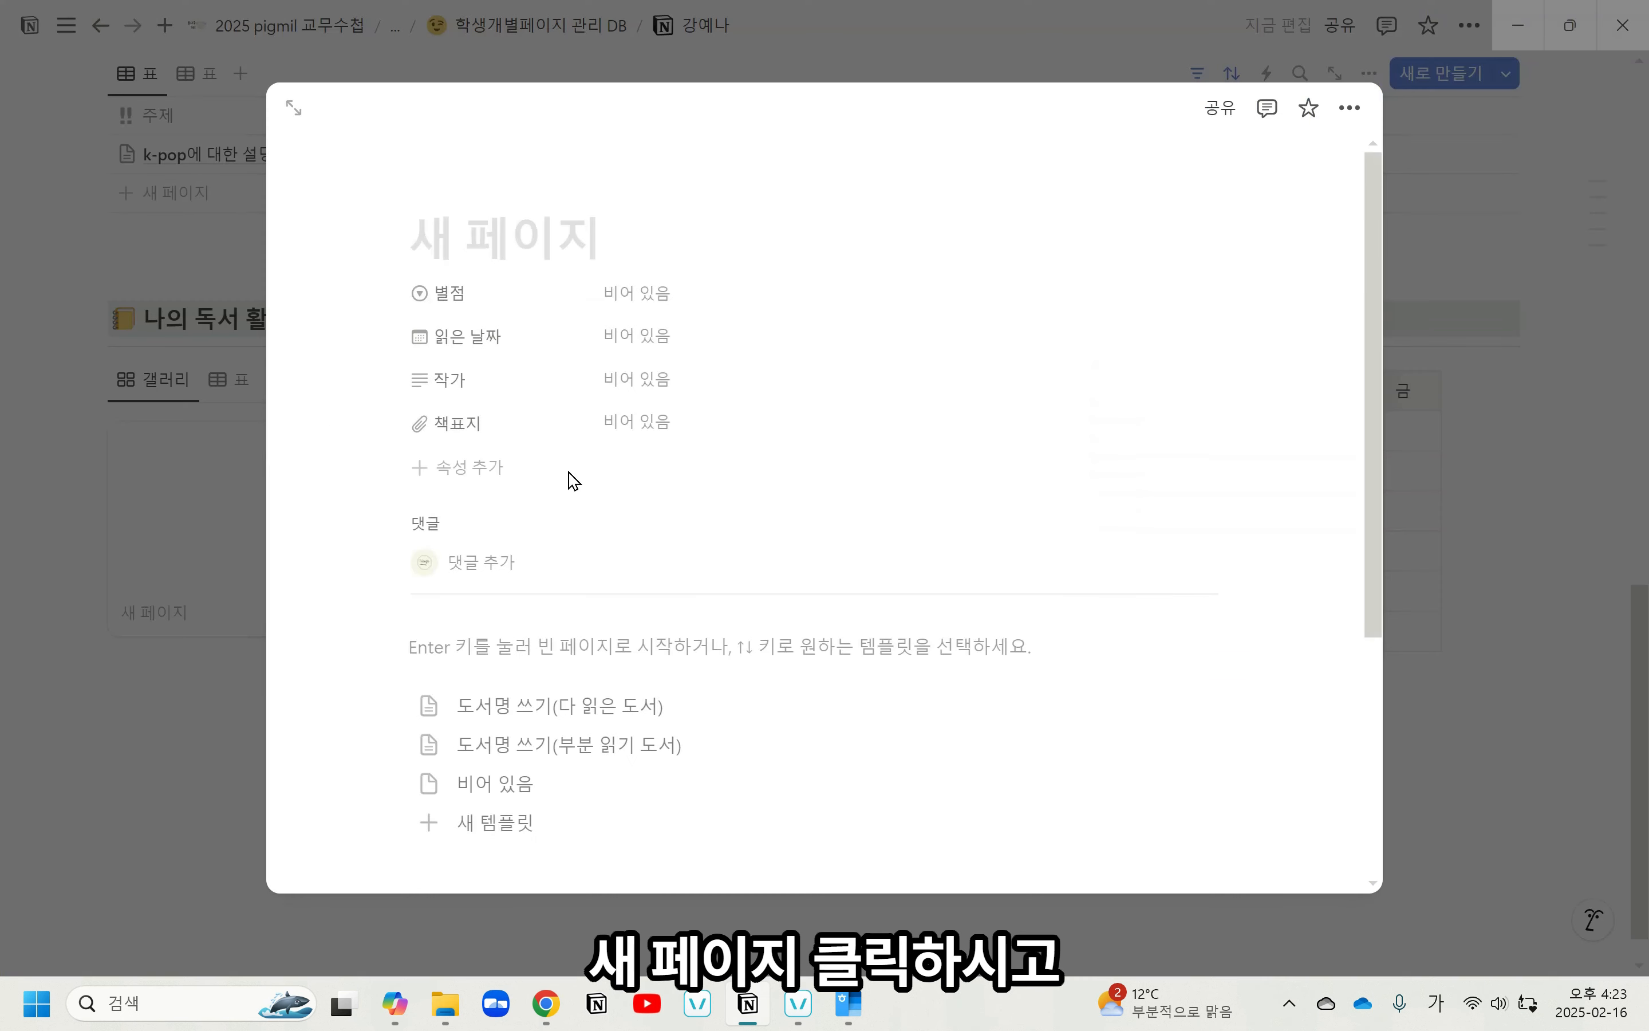
{"action": "type", "text": "푸른사자 와니니"}
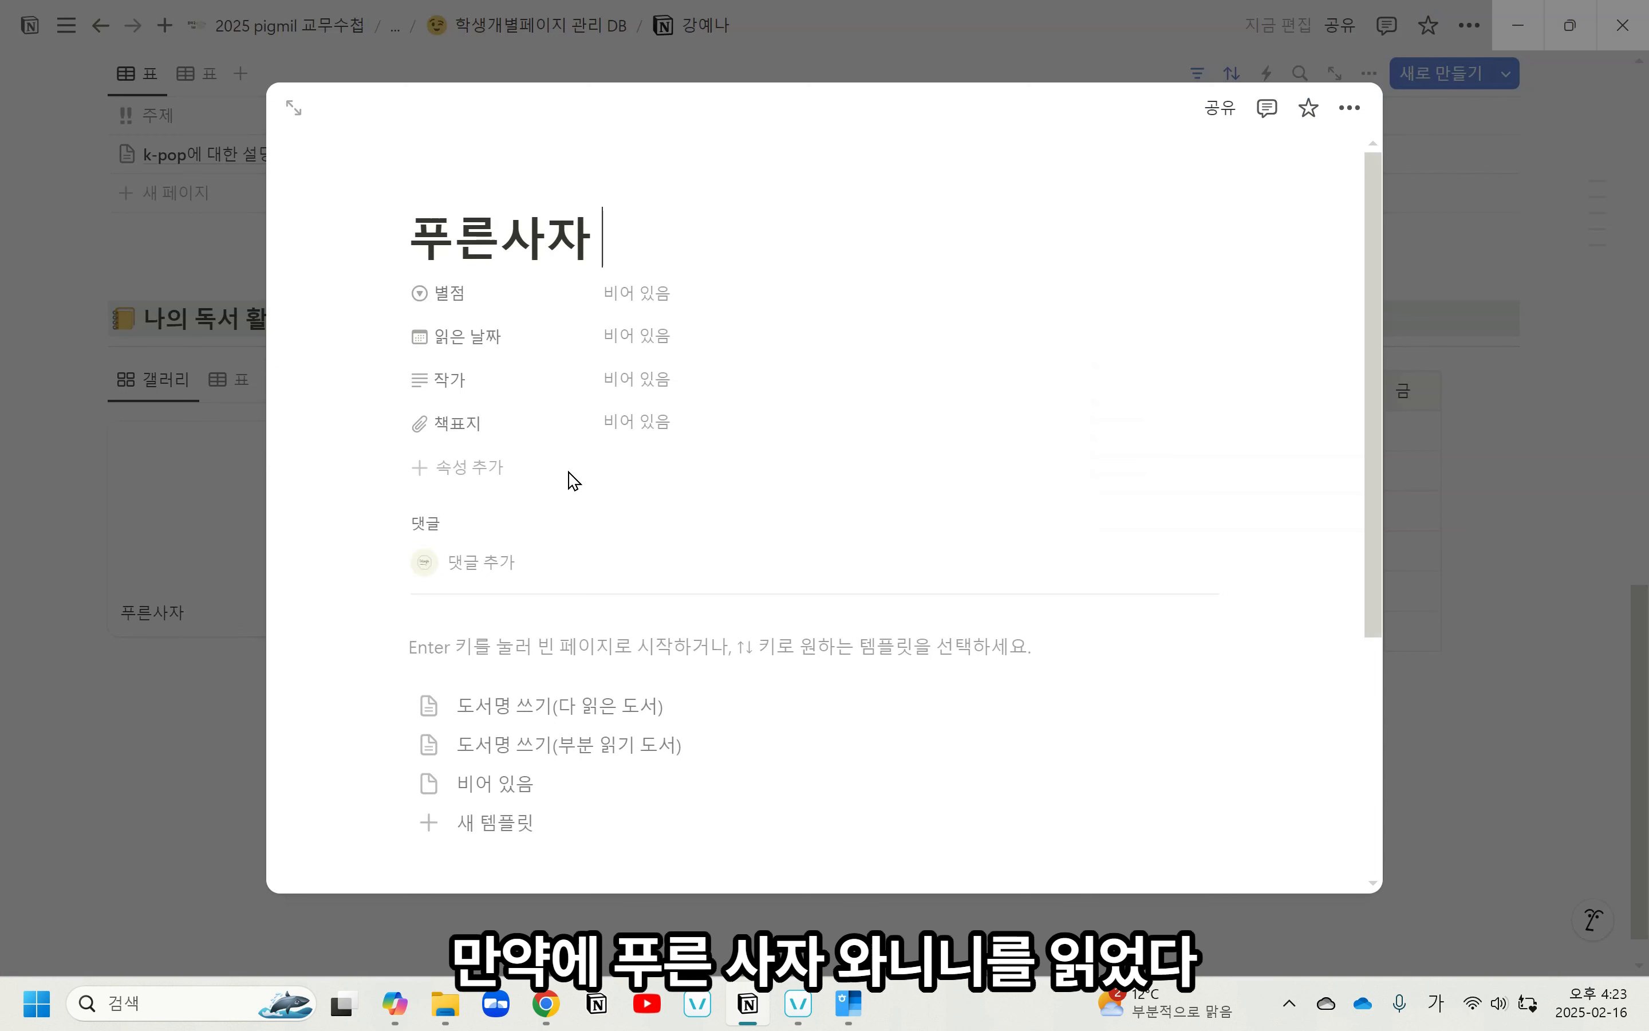
Give the book record a four-star 별점 and set its 읽은 날짜 to February 16, 2025.
{"action": "left_click", "coordinate": [732, 301]}
{"action": "left_click", "coordinate": [724, 458]}
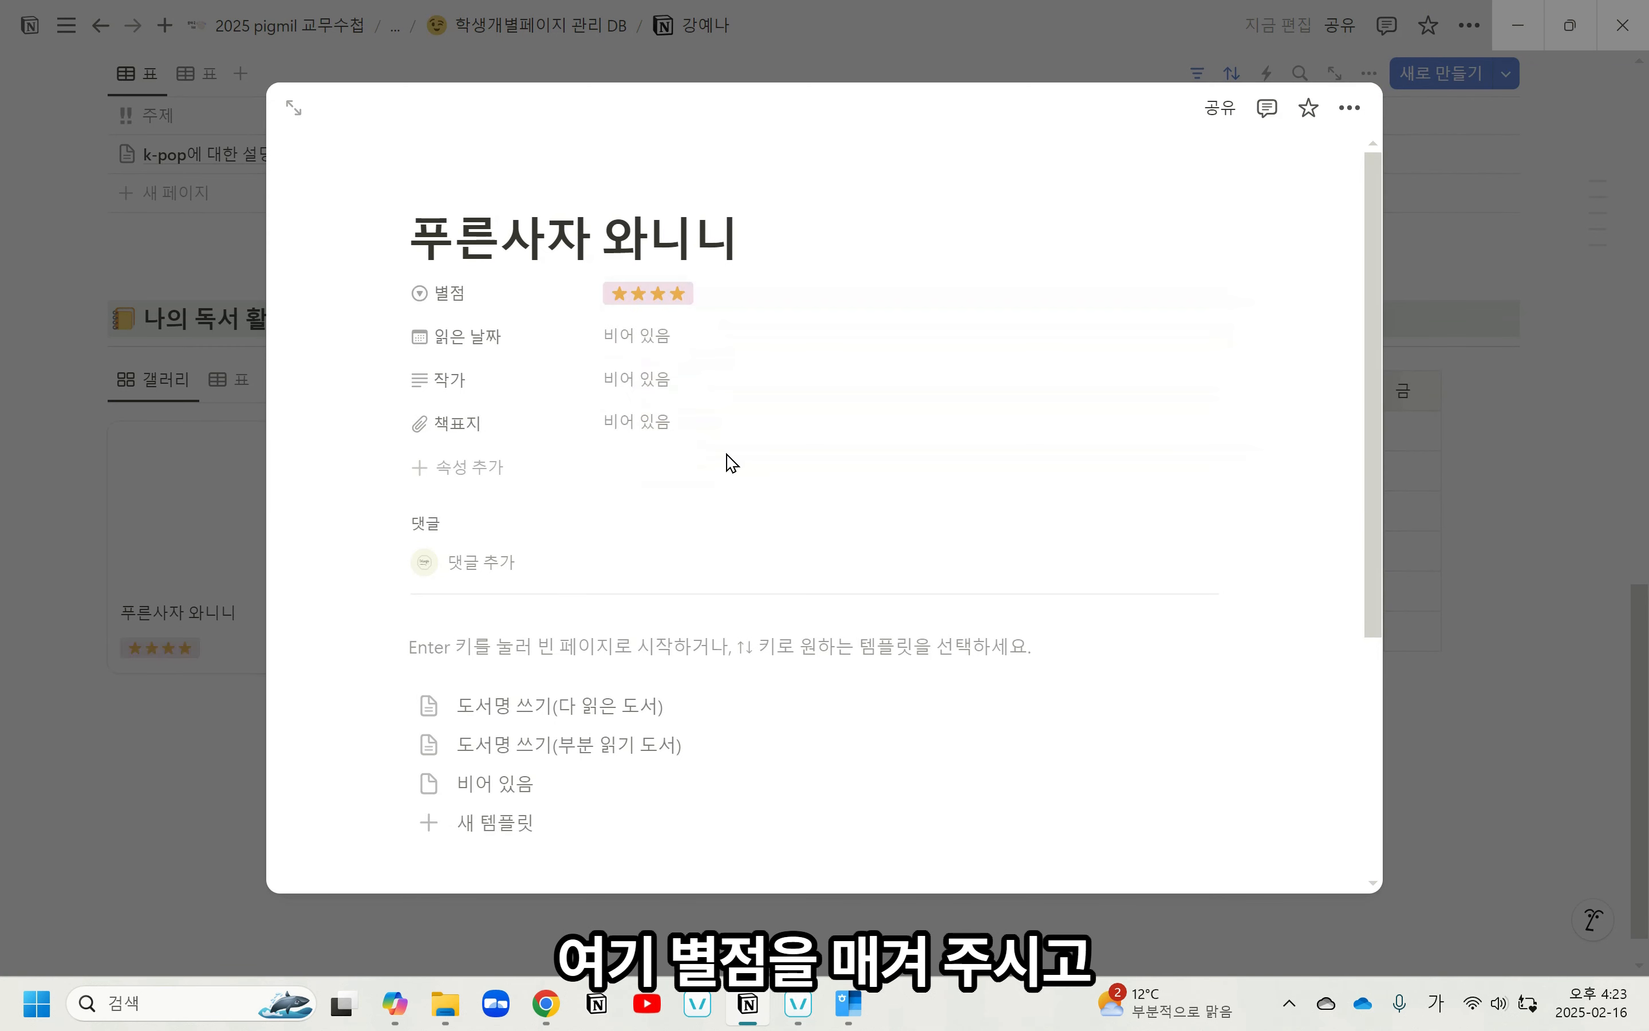
{"action": "left_click", "coordinate": [681, 339]}
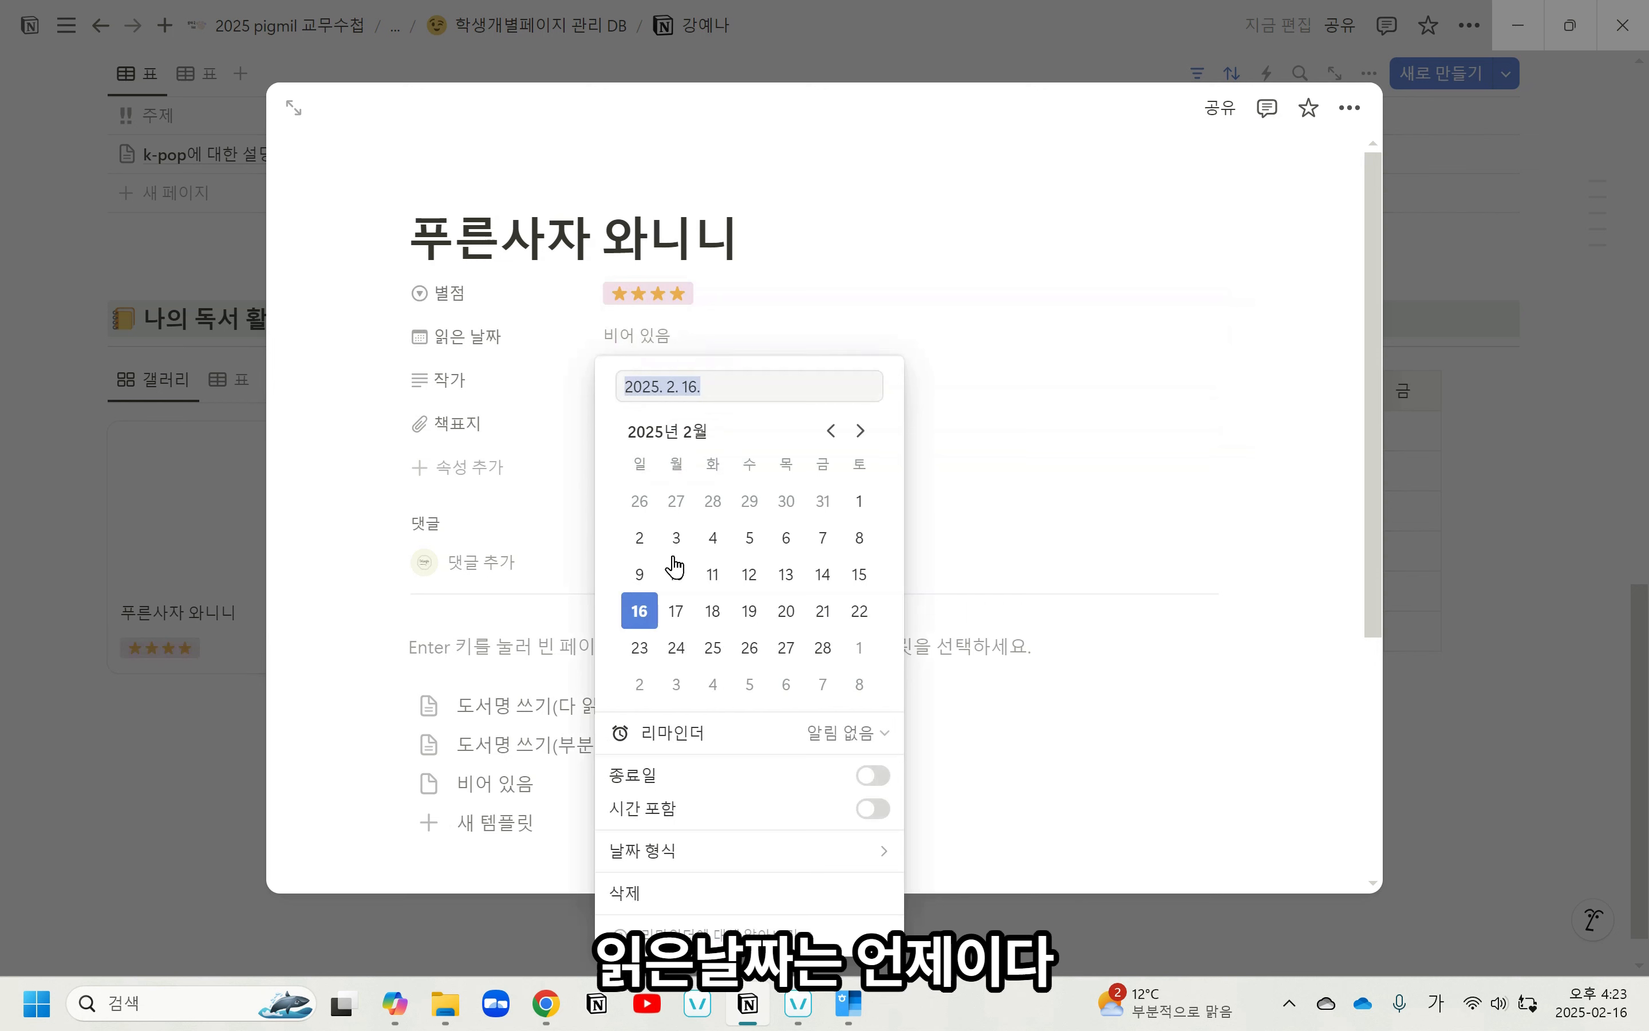
{"action": "left_click", "coordinate": [641, 611]}
{"action": "left_click", "coordinate": [1053, 359]}
Open the book record's empty 작가 field, then the file upload options of its 책표지 property.
{"action": "left_click", "coordinate": [620, 394]}
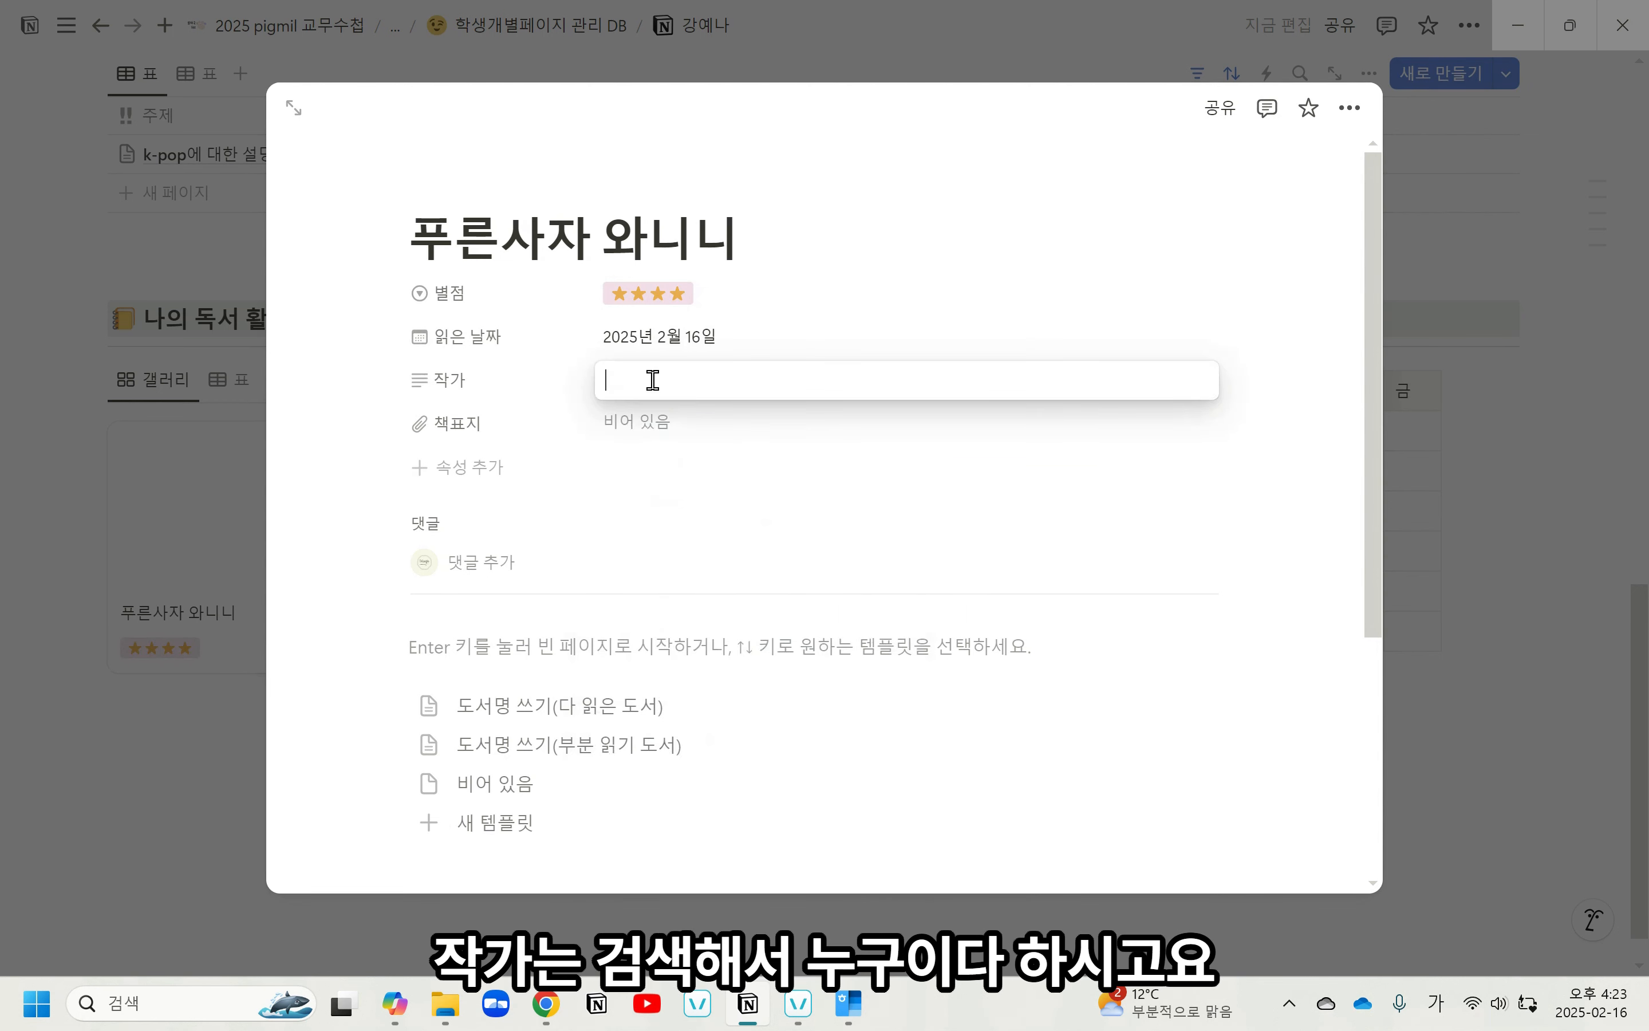
{"action": "left_click", "coordinate": [669, 424]}
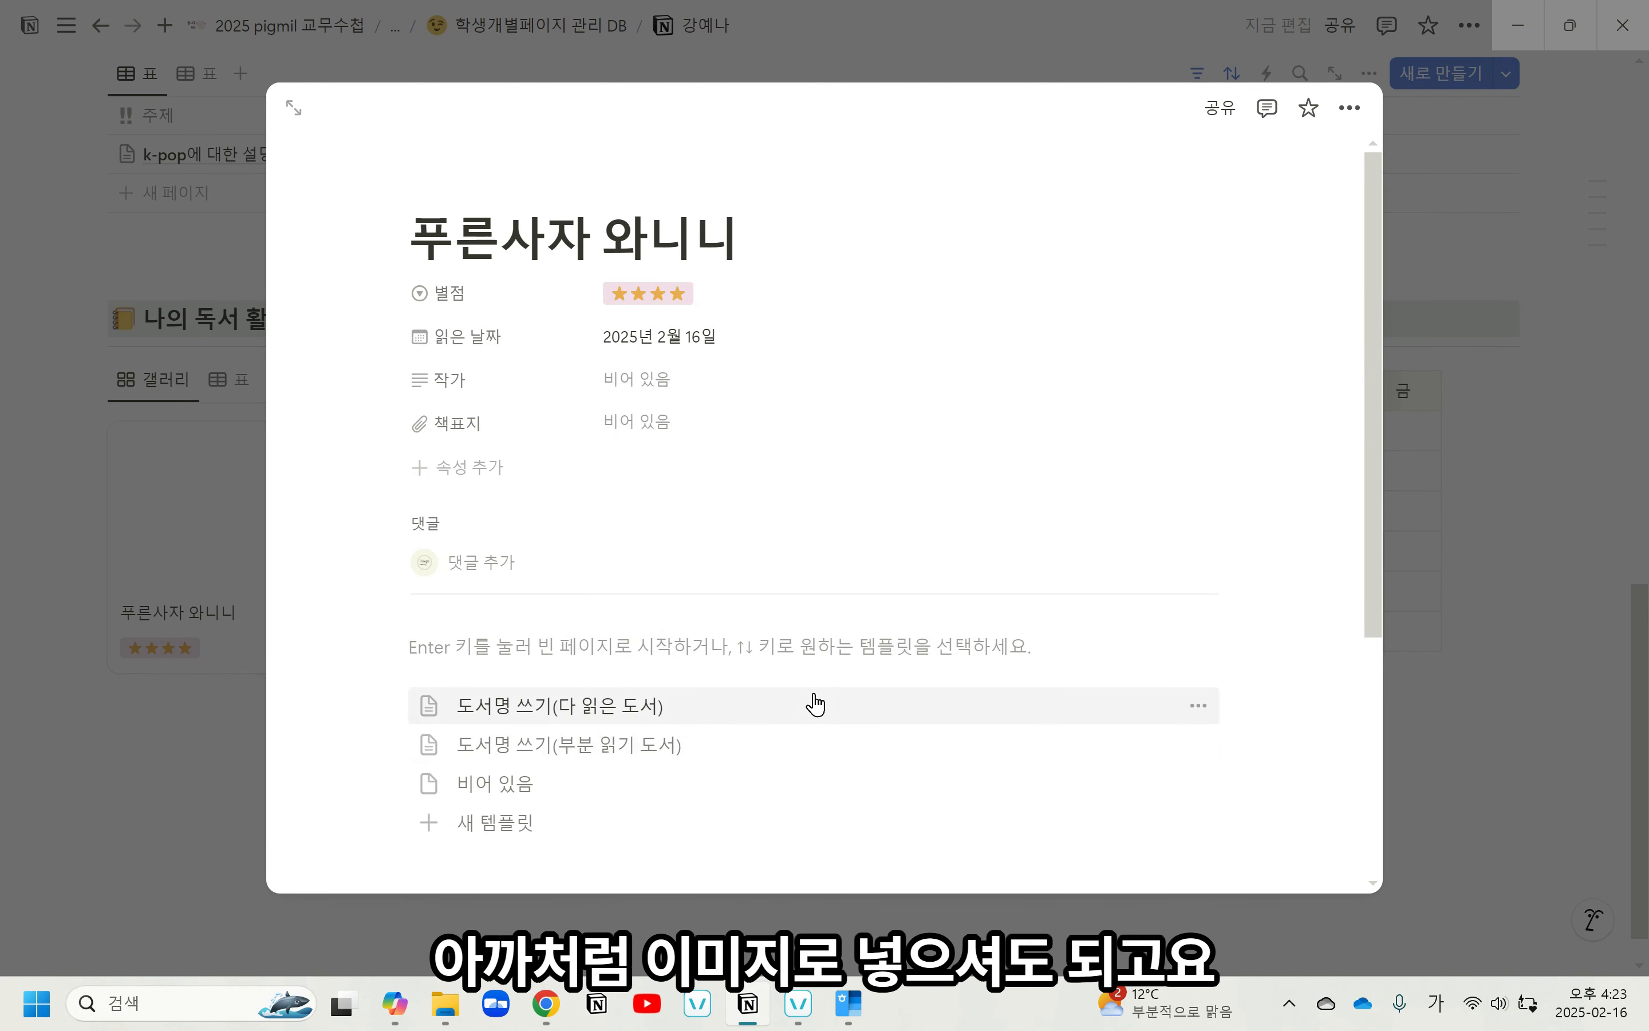
{"action": "left_click", "coordinate": [674, 439]}
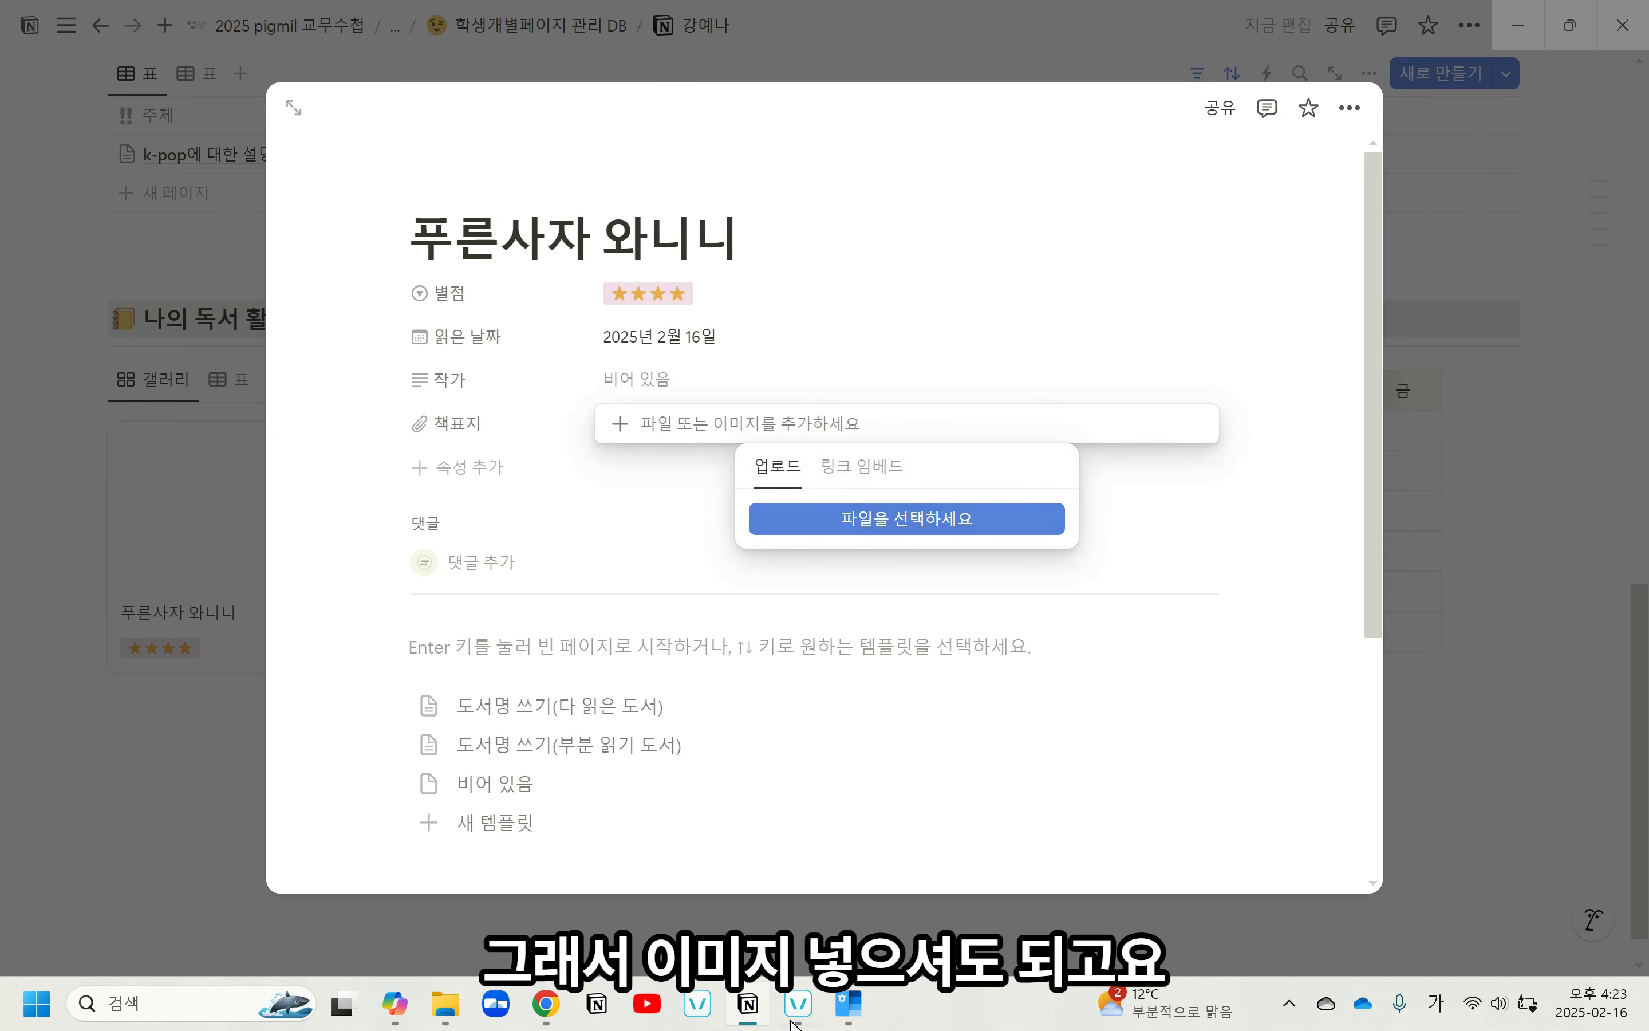
Switch to Chrome and search Naver for "푸른사자와니니".
{"action": "left_click", "coordinate": [548, 1005]}
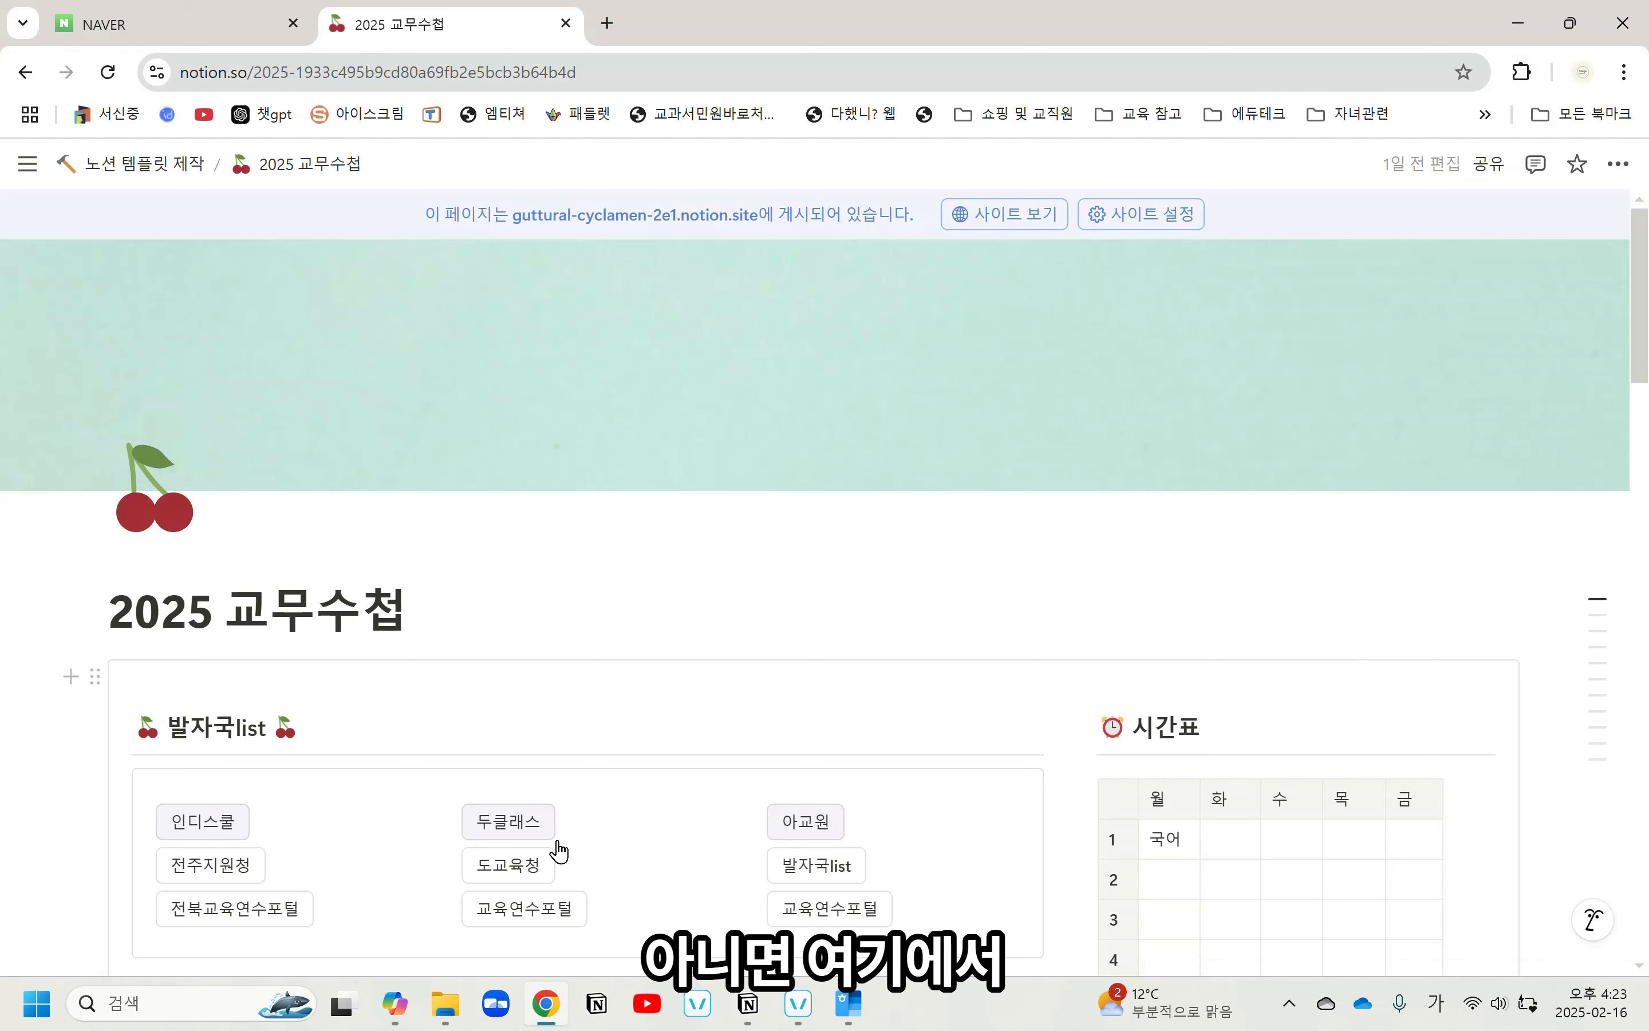
{"action": "left_click", "coordinate": [124, 26]}
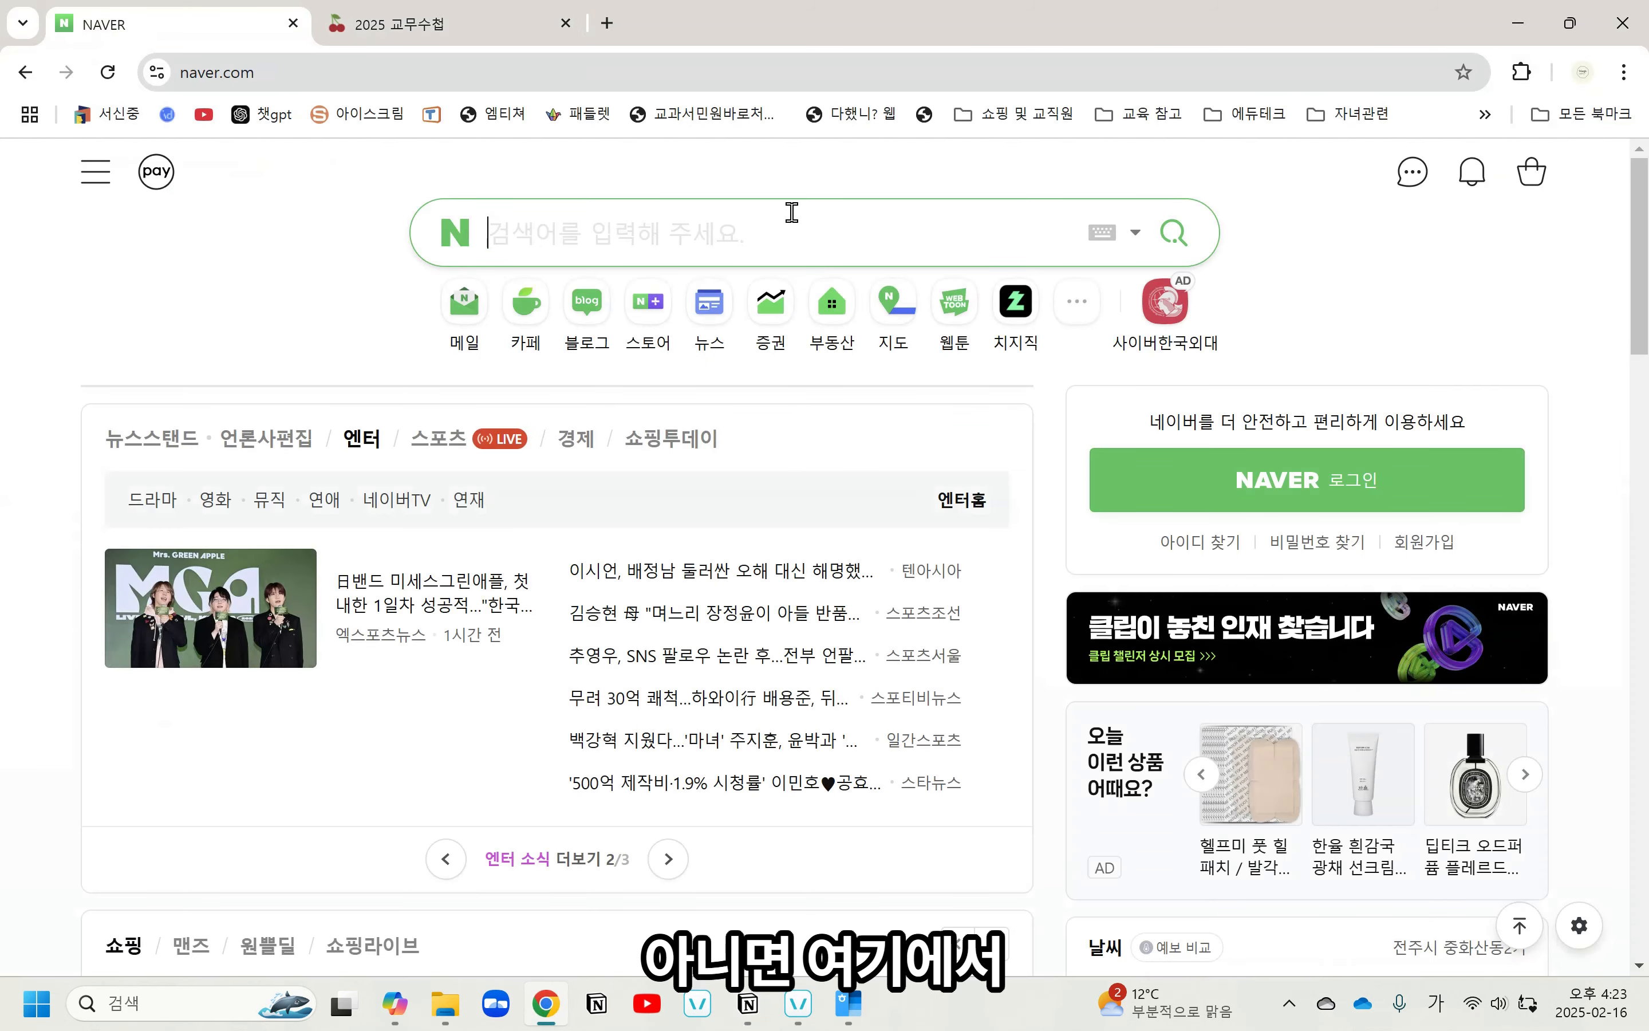
{"action": "type", "text": "푸른사자와니"}
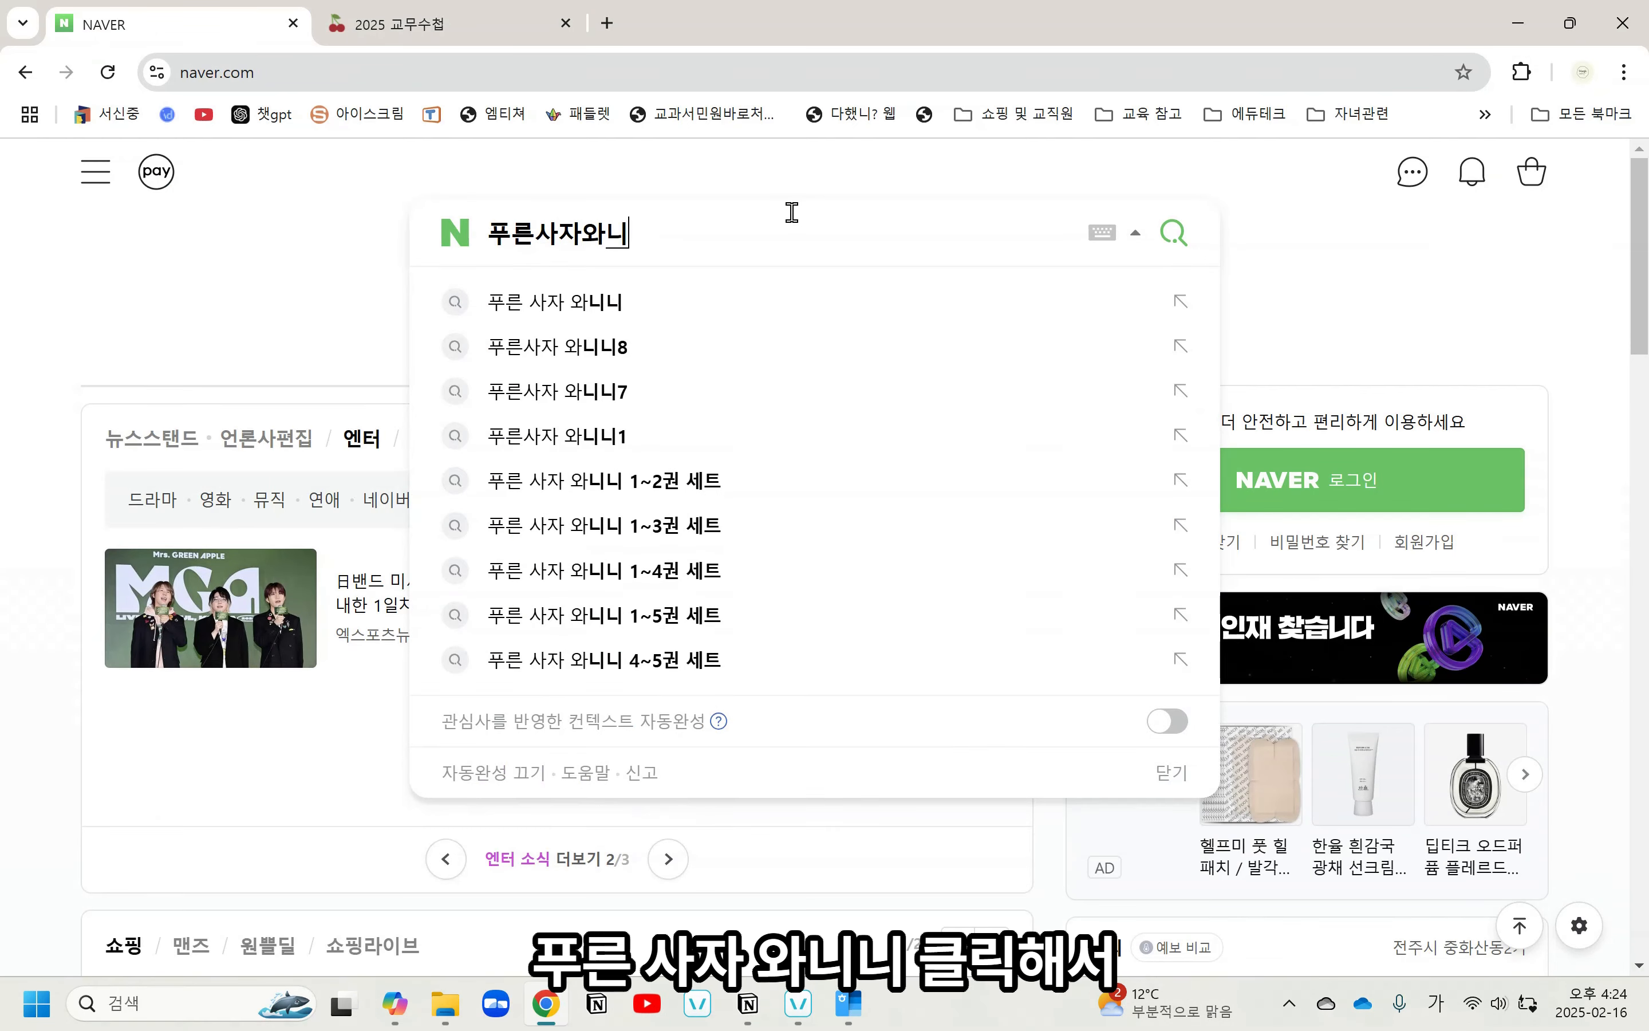
{"action": "type", "text": "니"}
{"action": "key", "text": "Return"}
Open the 푸른 사자 와니니 7 book page from the search results and copy its cover image's address.
{"action": "scroll", "coordinate": [722, 477], "scroll_direction": "down", "scroll_amount": 8}
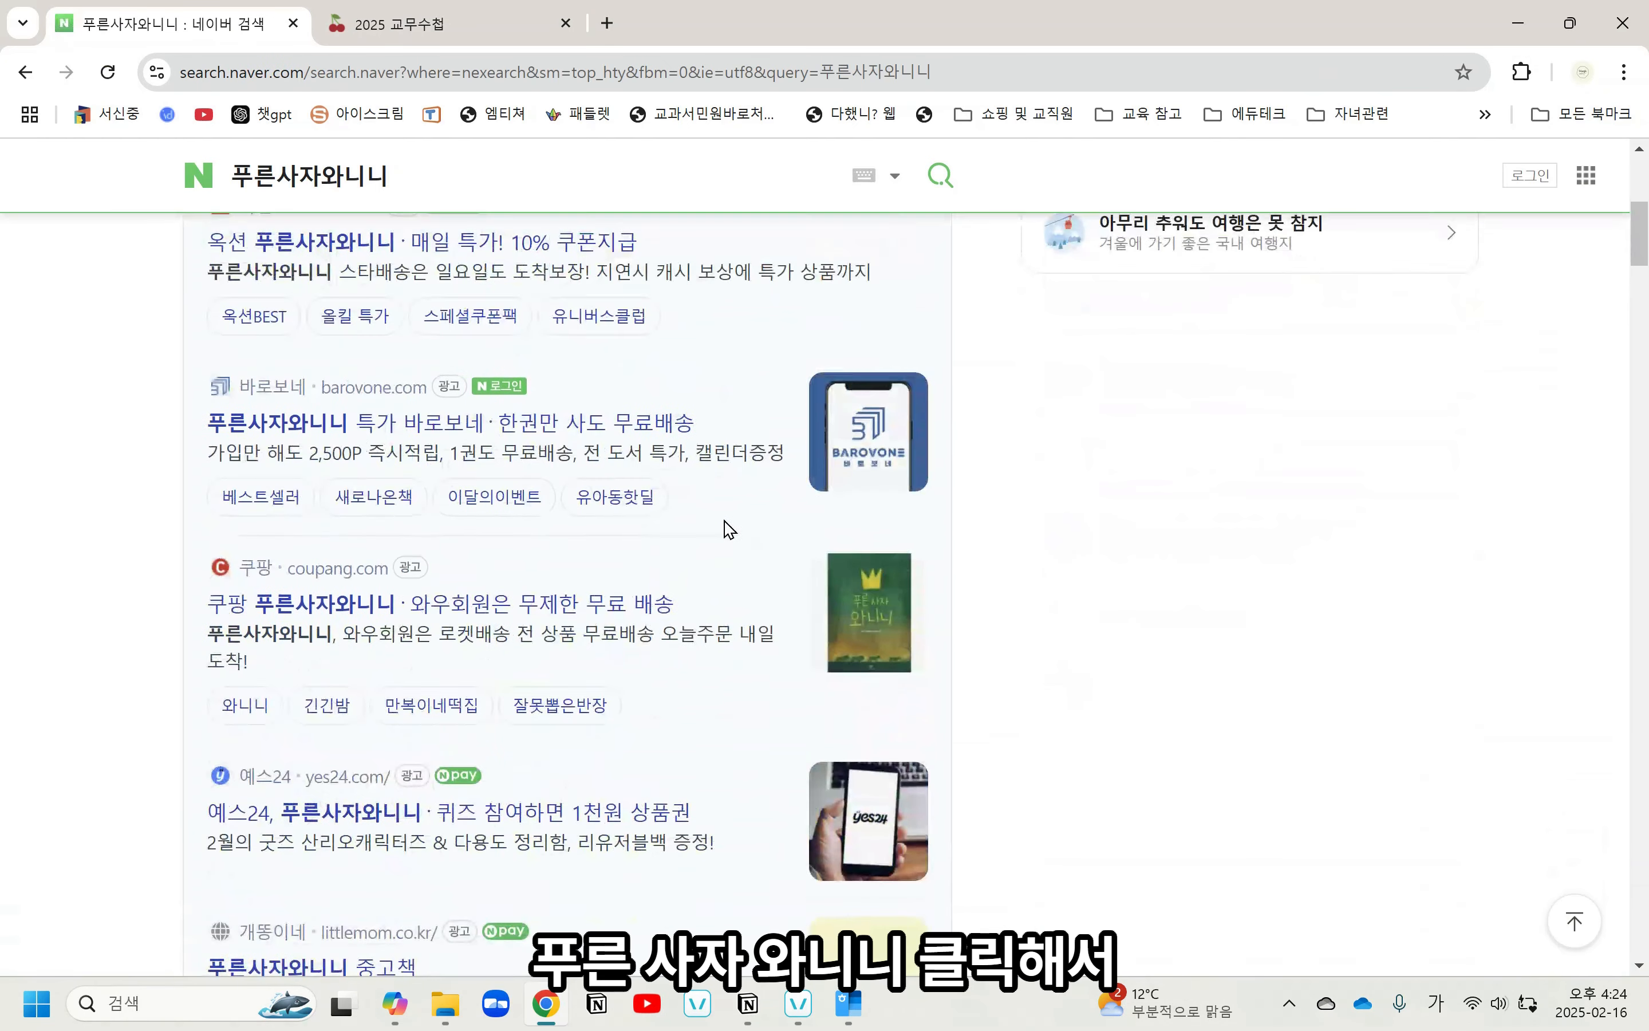
{"action": "scroll", "coordinate": [729, 532], "scroll_direction": "down", "scroll_amount": 7}
{"action": "left_click", "coordinate": [883, 679]}
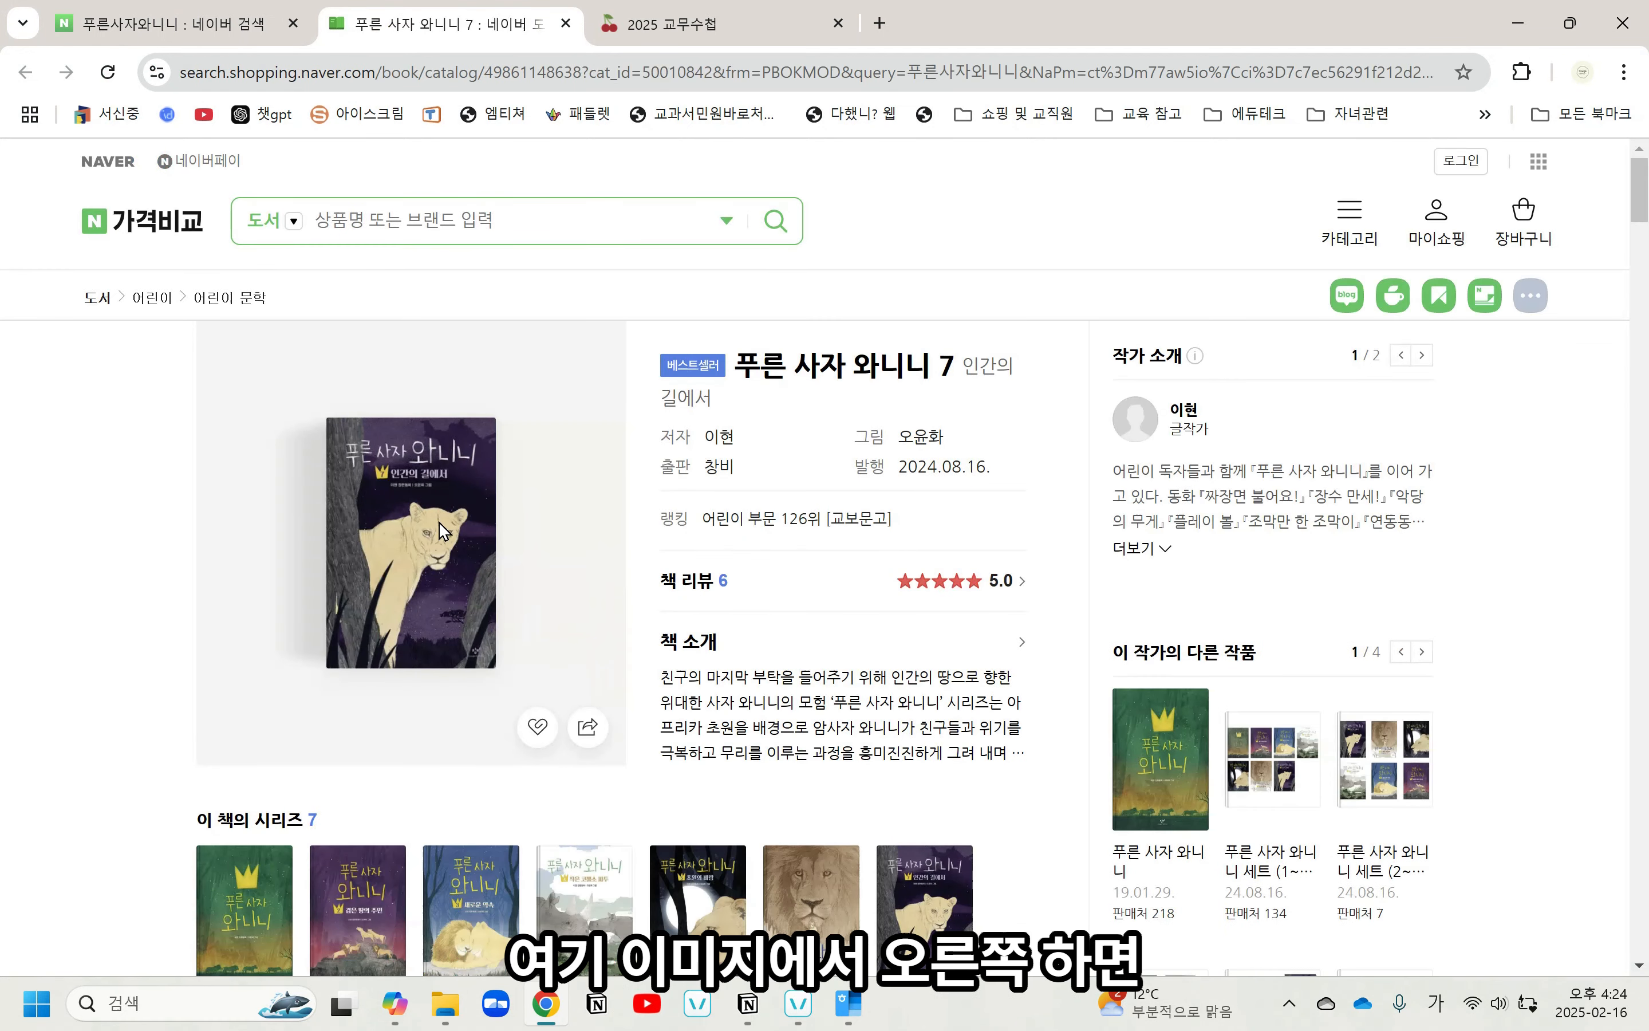
{"action": "right_click", "coordinate": [410, 486]}
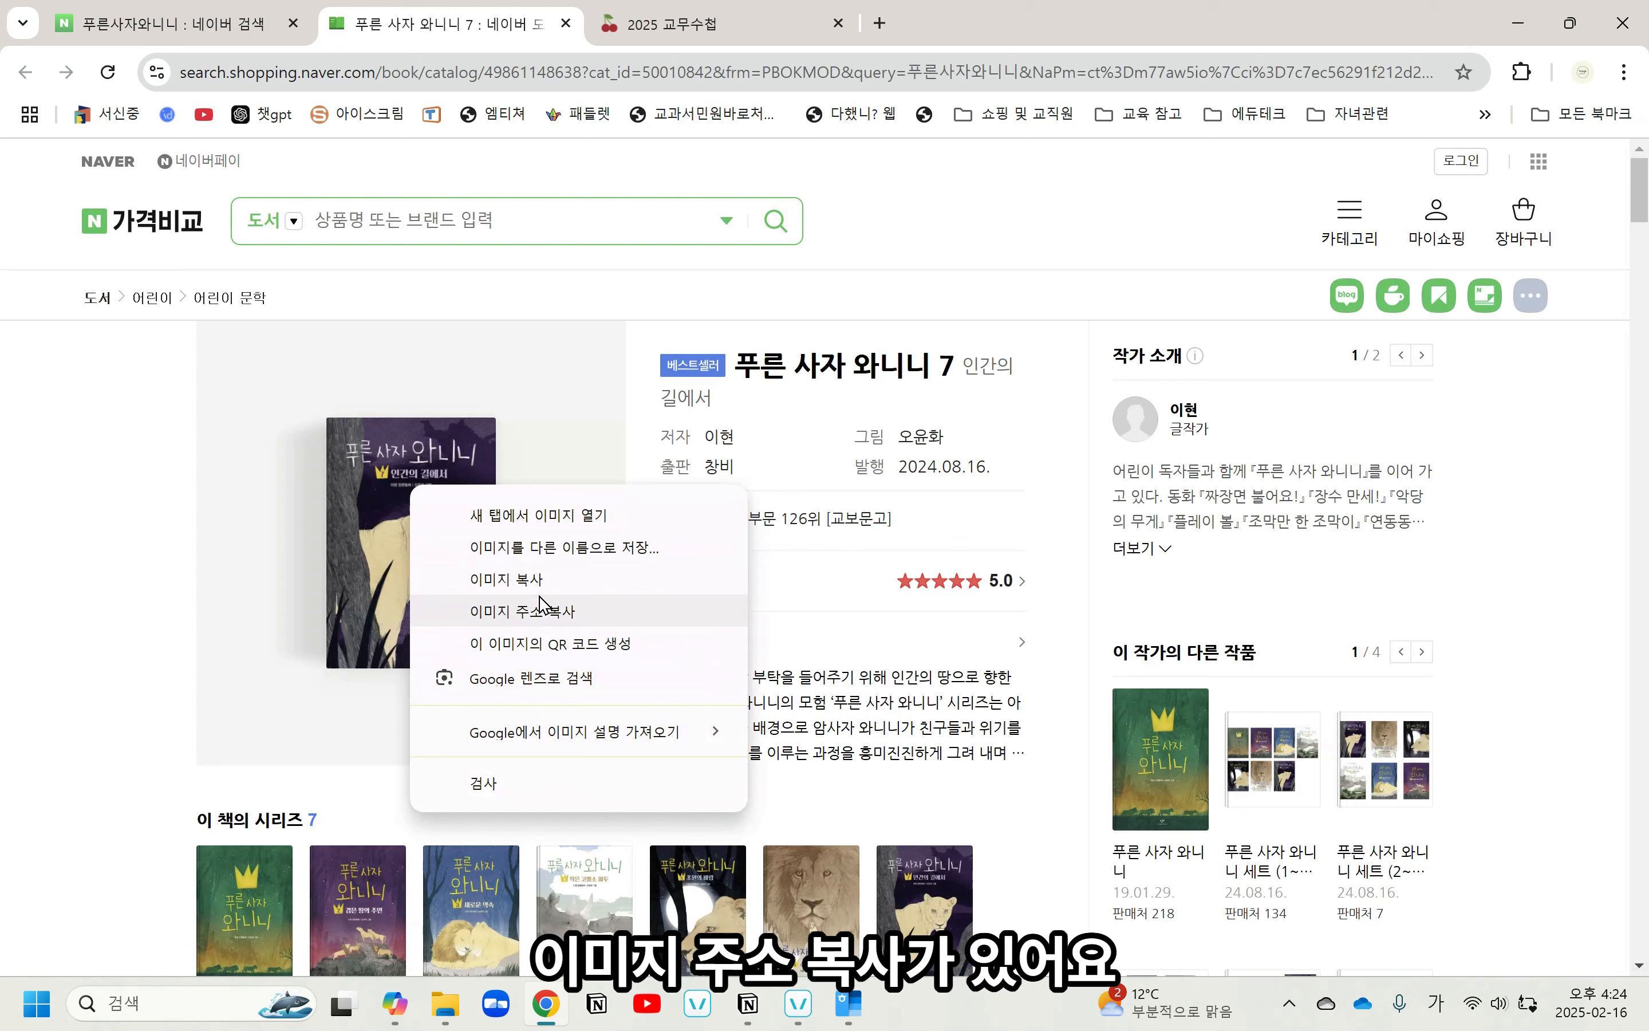
{"action": "left_click", "coordinate": [609, 619]}
Switch back to Notion and embed the copied image address as a link in the book record's 책표지 property.
{"action": "left_click", "coordinate": [749, 1016]}
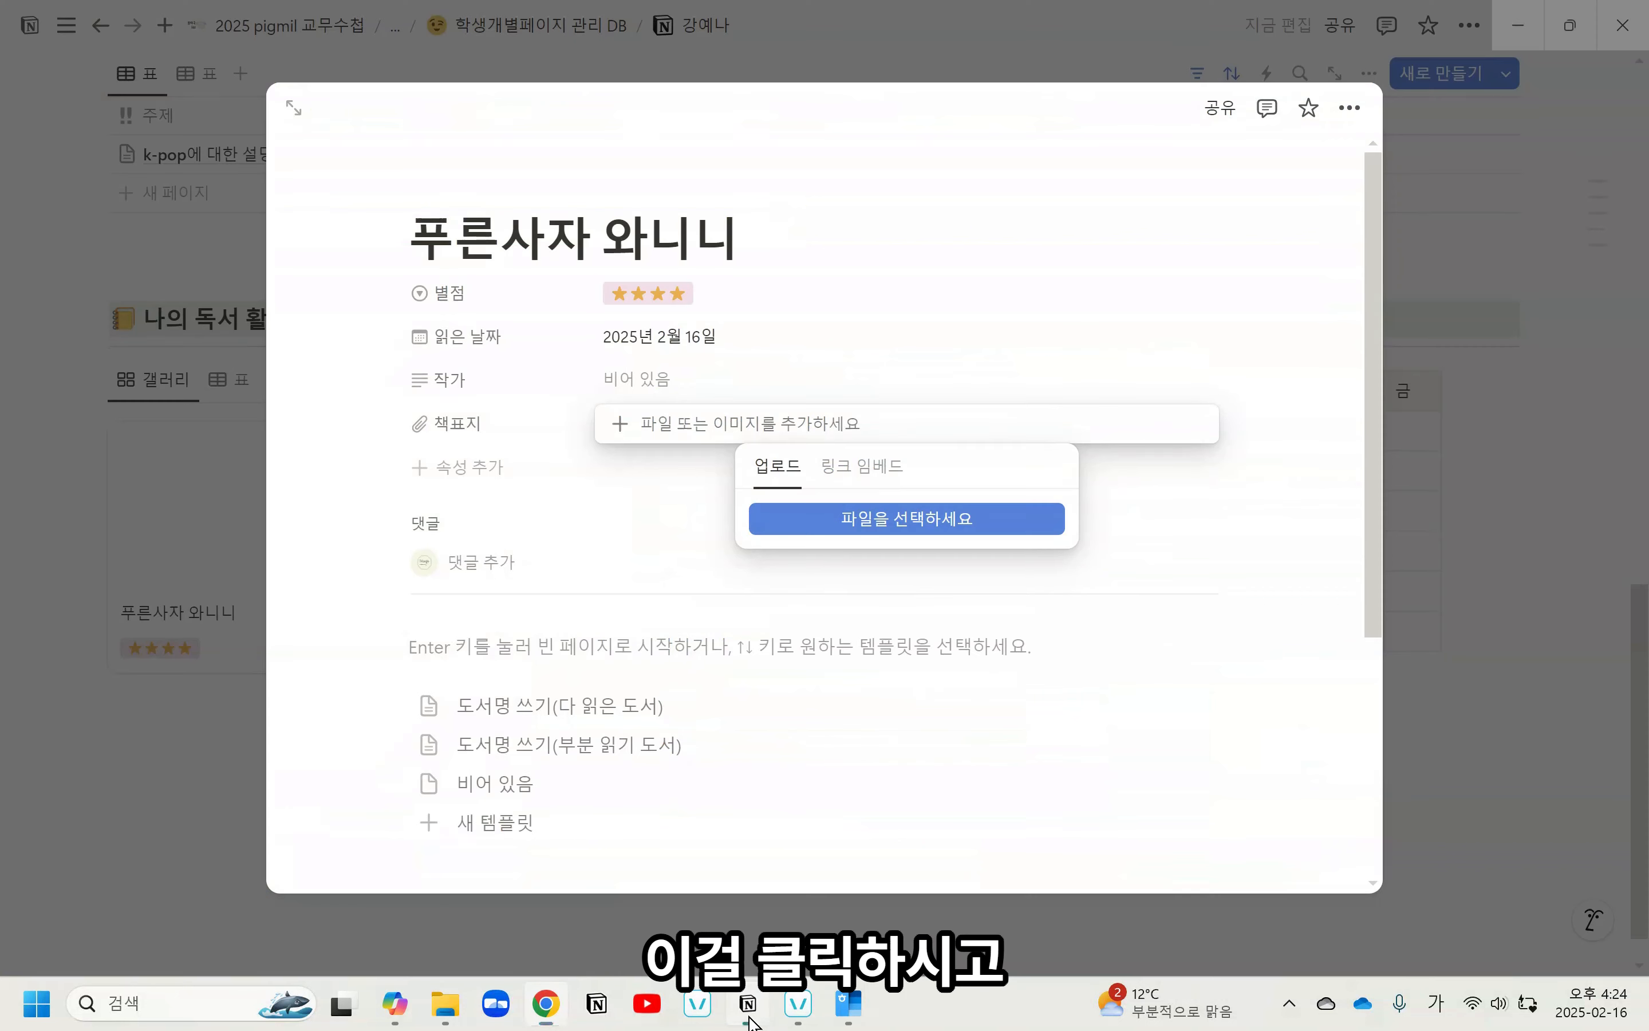
{"action": "left_click", "coordinate": [875, 469]}
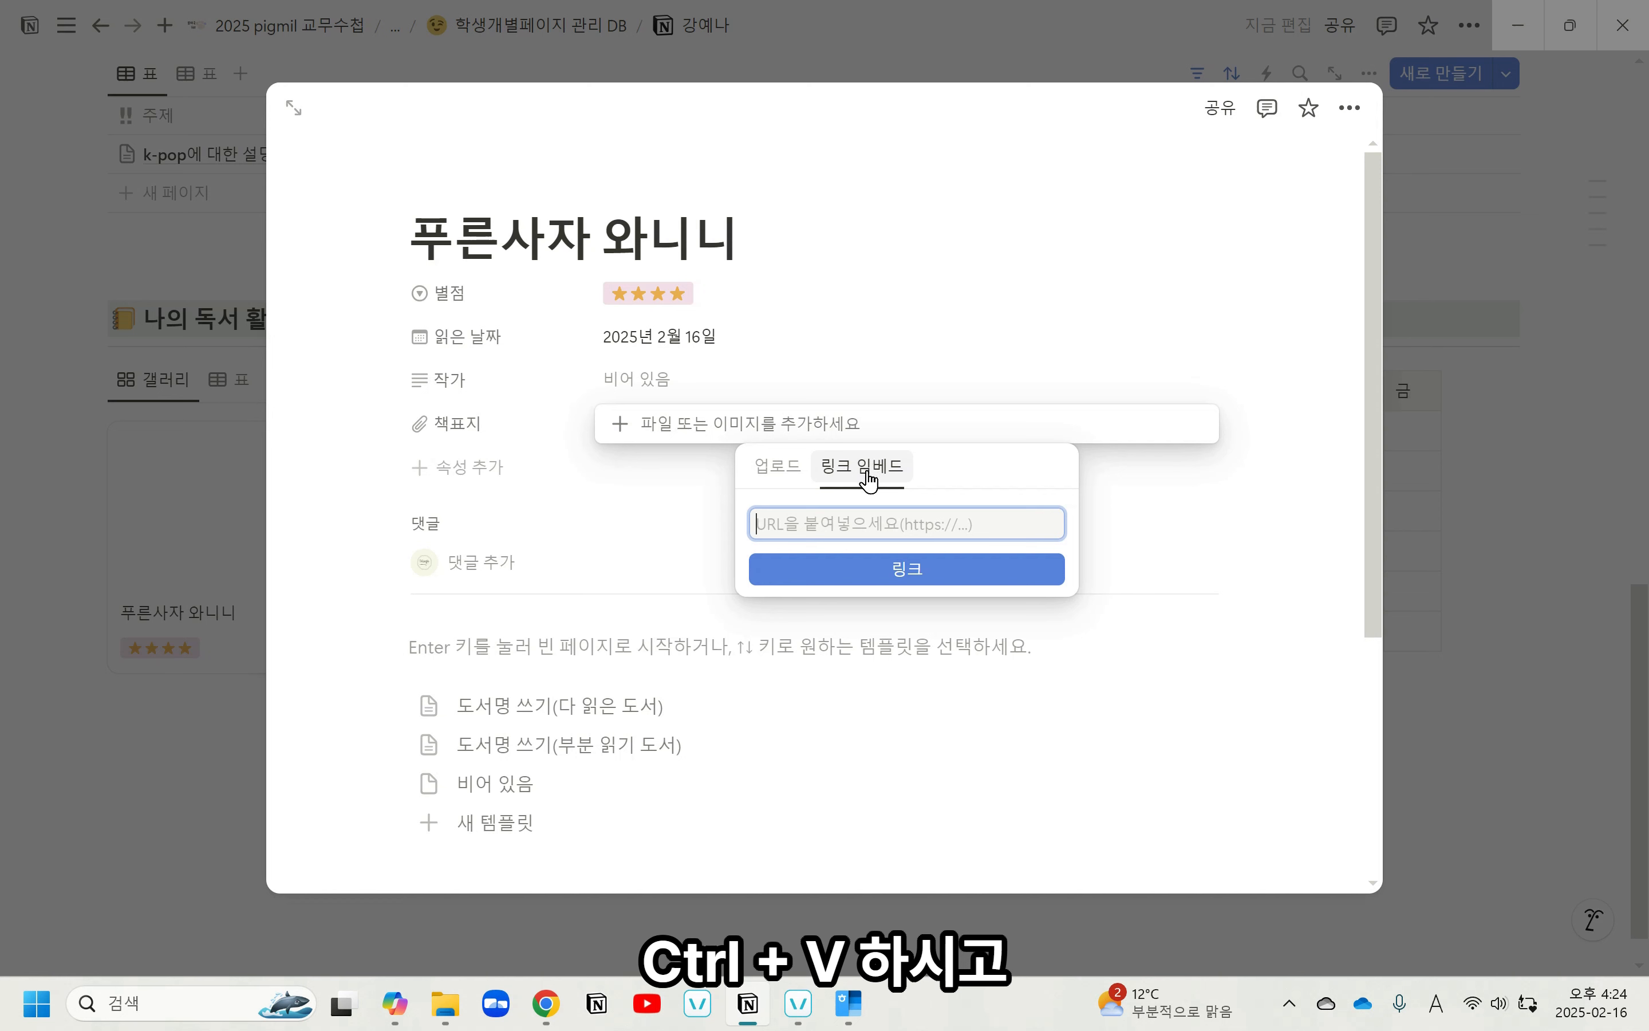
{"action": "key", "text": "ctrl+v"}
{"action": "left_click", "coordinate": [949, 581]}
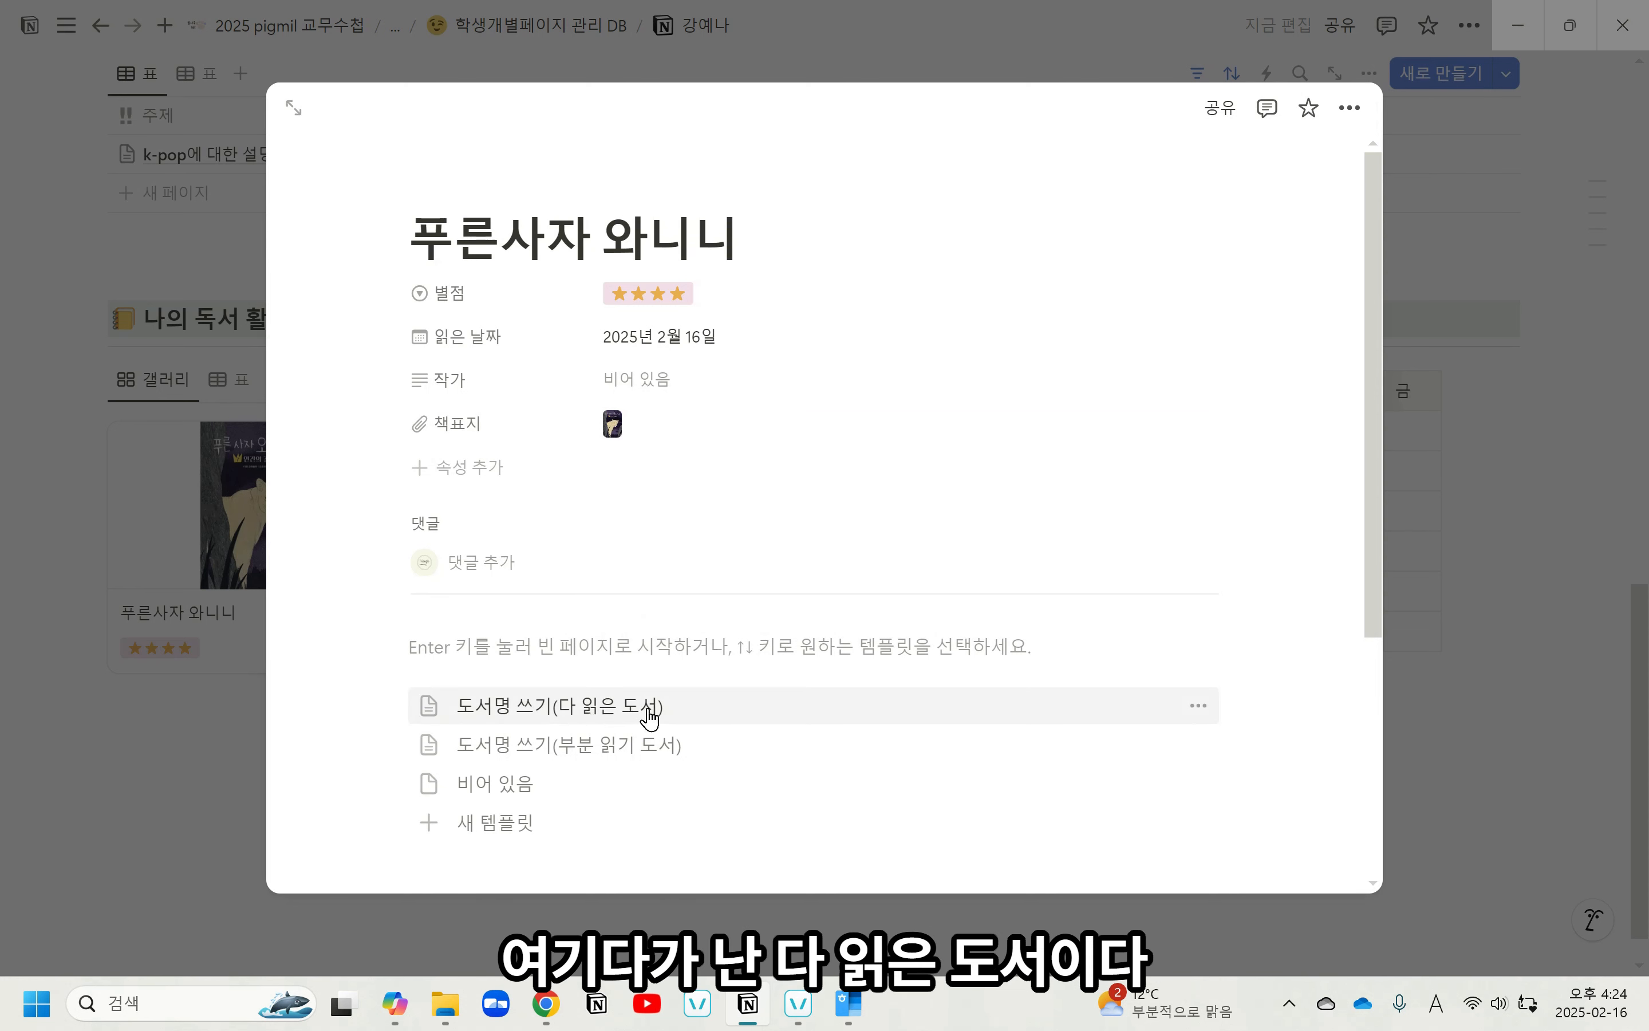
Apply the 도서명 쓰기(부분 읽기 도서) template to the book record, check its sections, and close the record.
{"action": "left_click", "coordinate": [675, 750]}
{"action": "scroll", "coordinate": [681, 763], "scroll_direction": "down", "scroll_amount": 3}
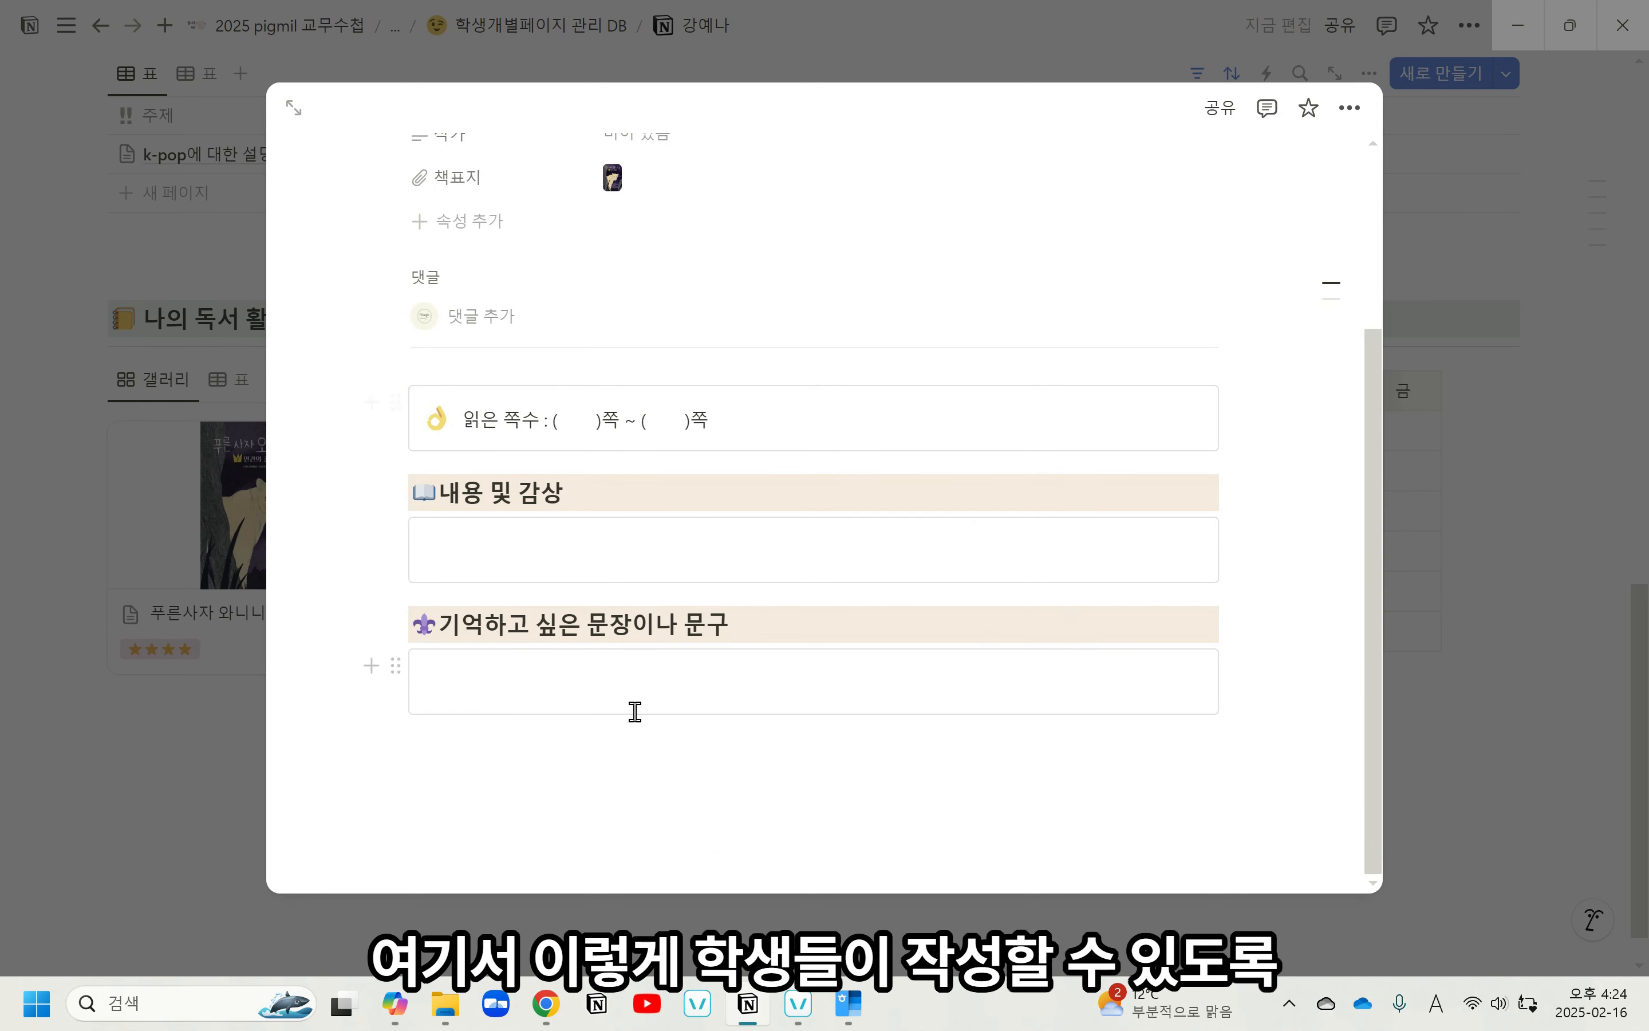
{"action": "scroll", "coordinate": [797, 504], "scroll_direction": "up", "scroll_amount": 3}
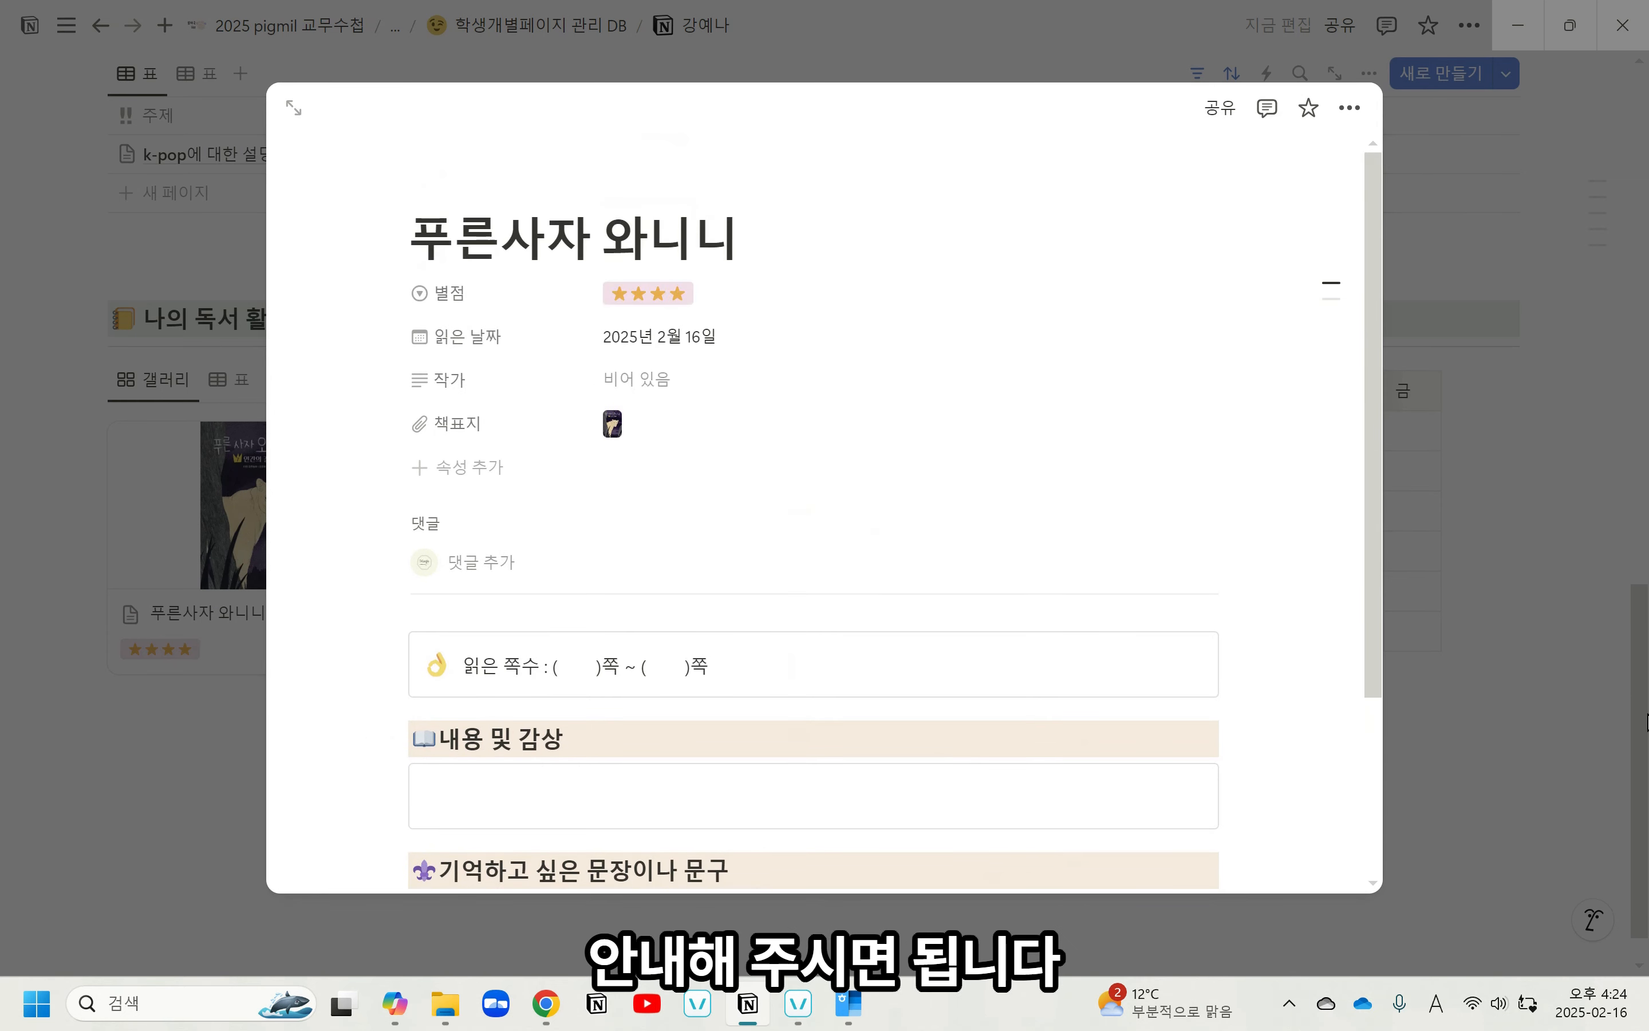
{"action": "left_click", "coordinate": [1524, 712]}
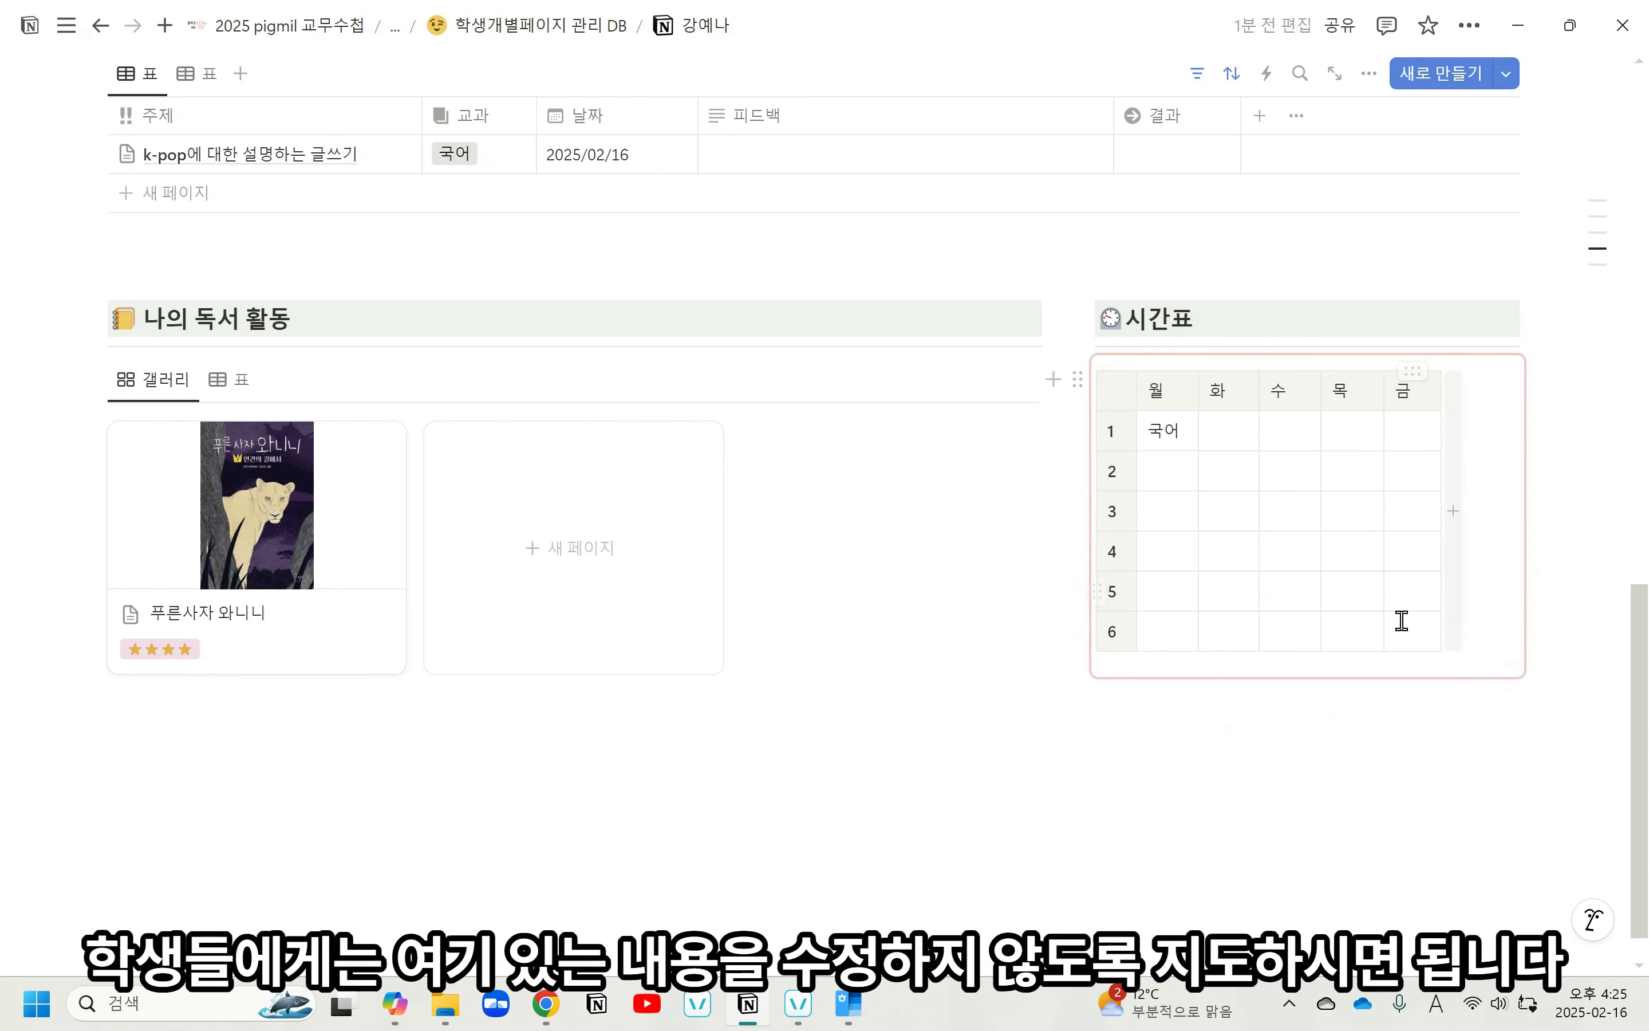
Open the student page's sharing options, review the permission levels offered for a member, and close them without changes.
{"action": "scroll", "coordinate": [1227, 590], "scroll_direction": "up", "scroll_amount": 10}
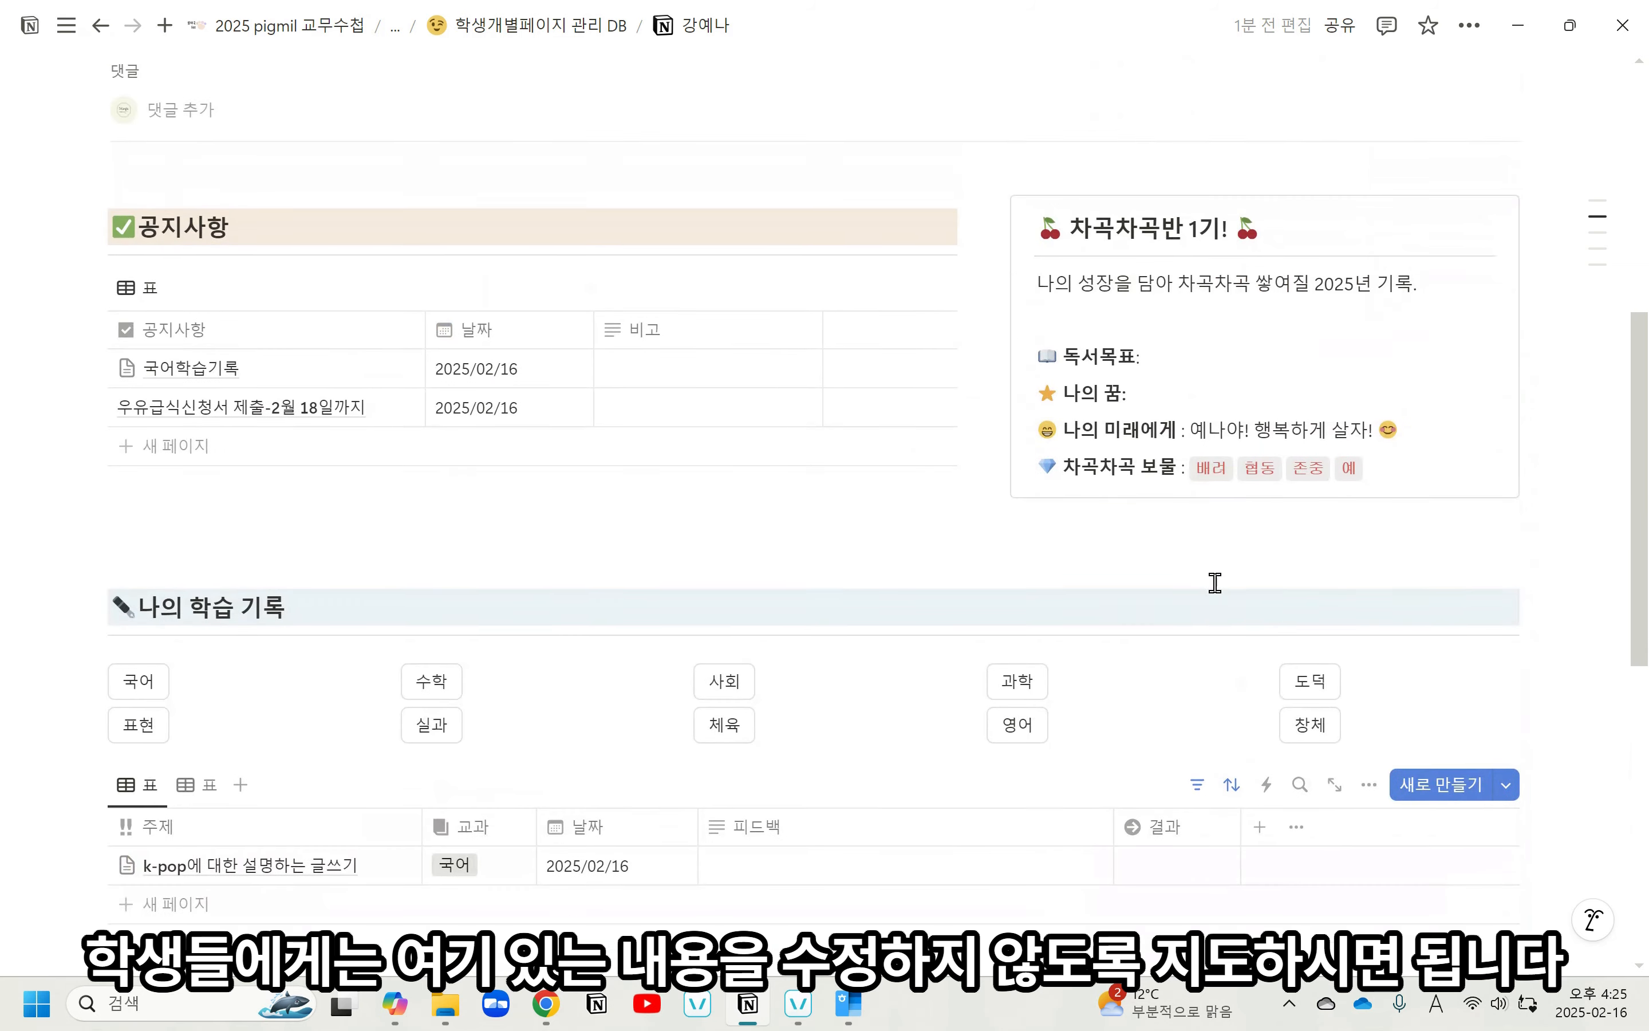
{"action": "scroll", "coordinate": [1216, 583], "scroll_direction": "up", "scroll_amount": 9}
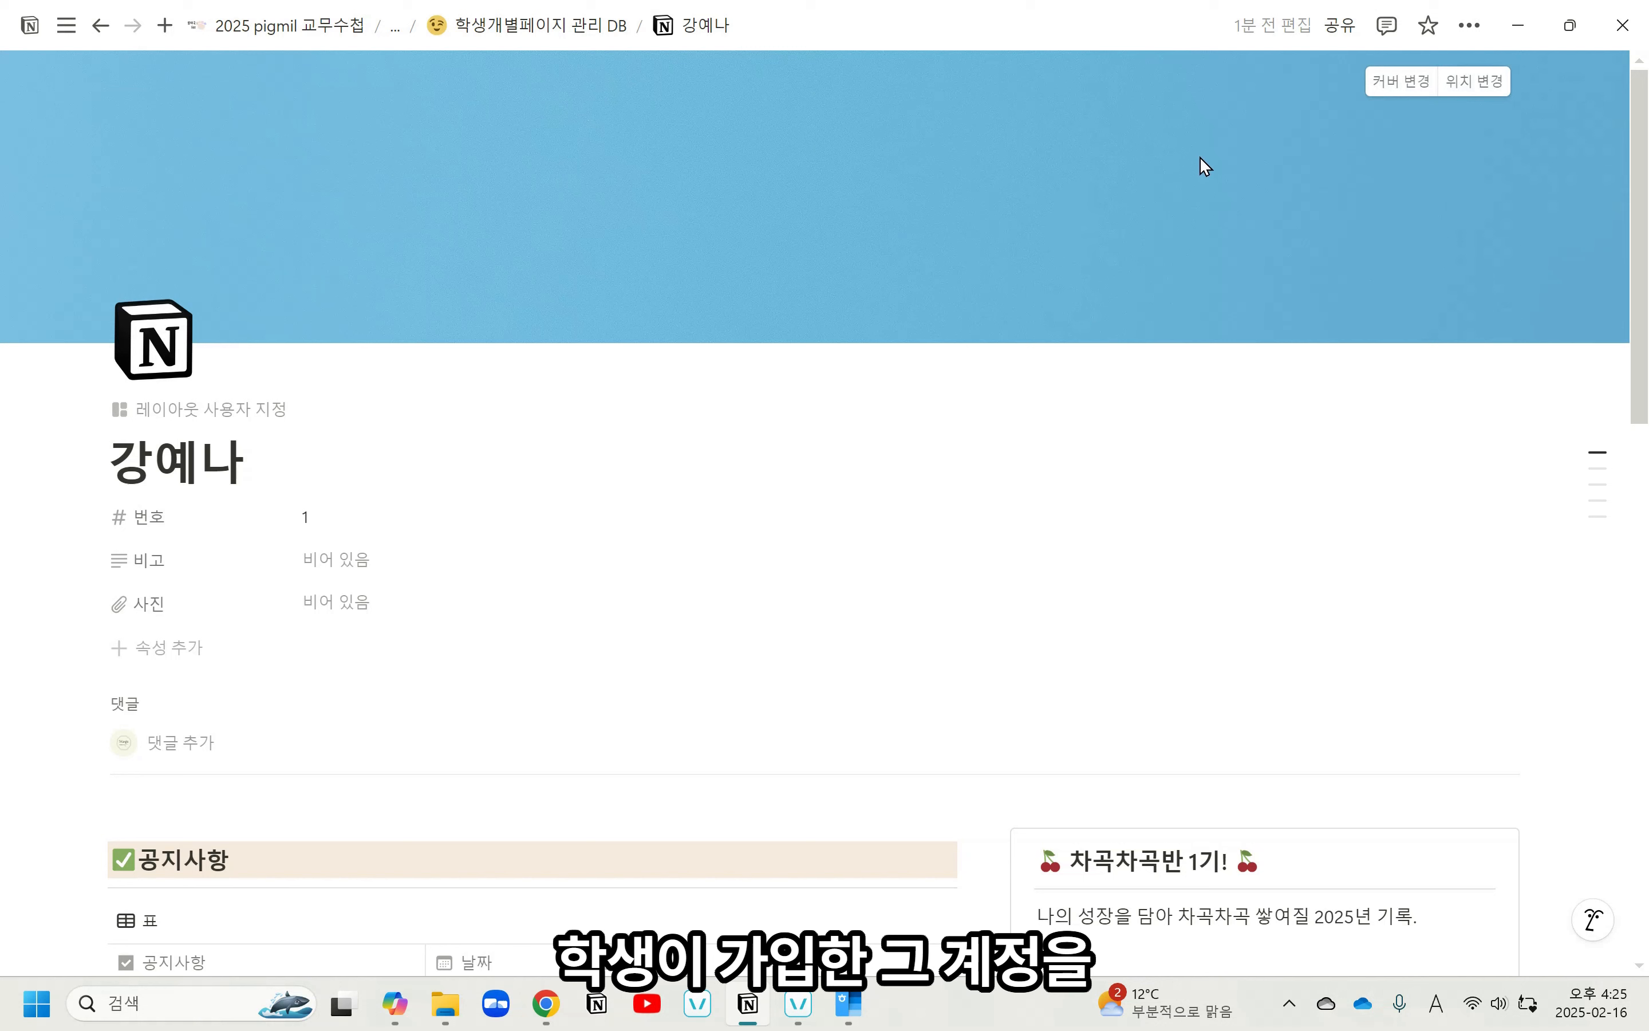
{"action": "left_click", "coordinate": [1340, 28]}
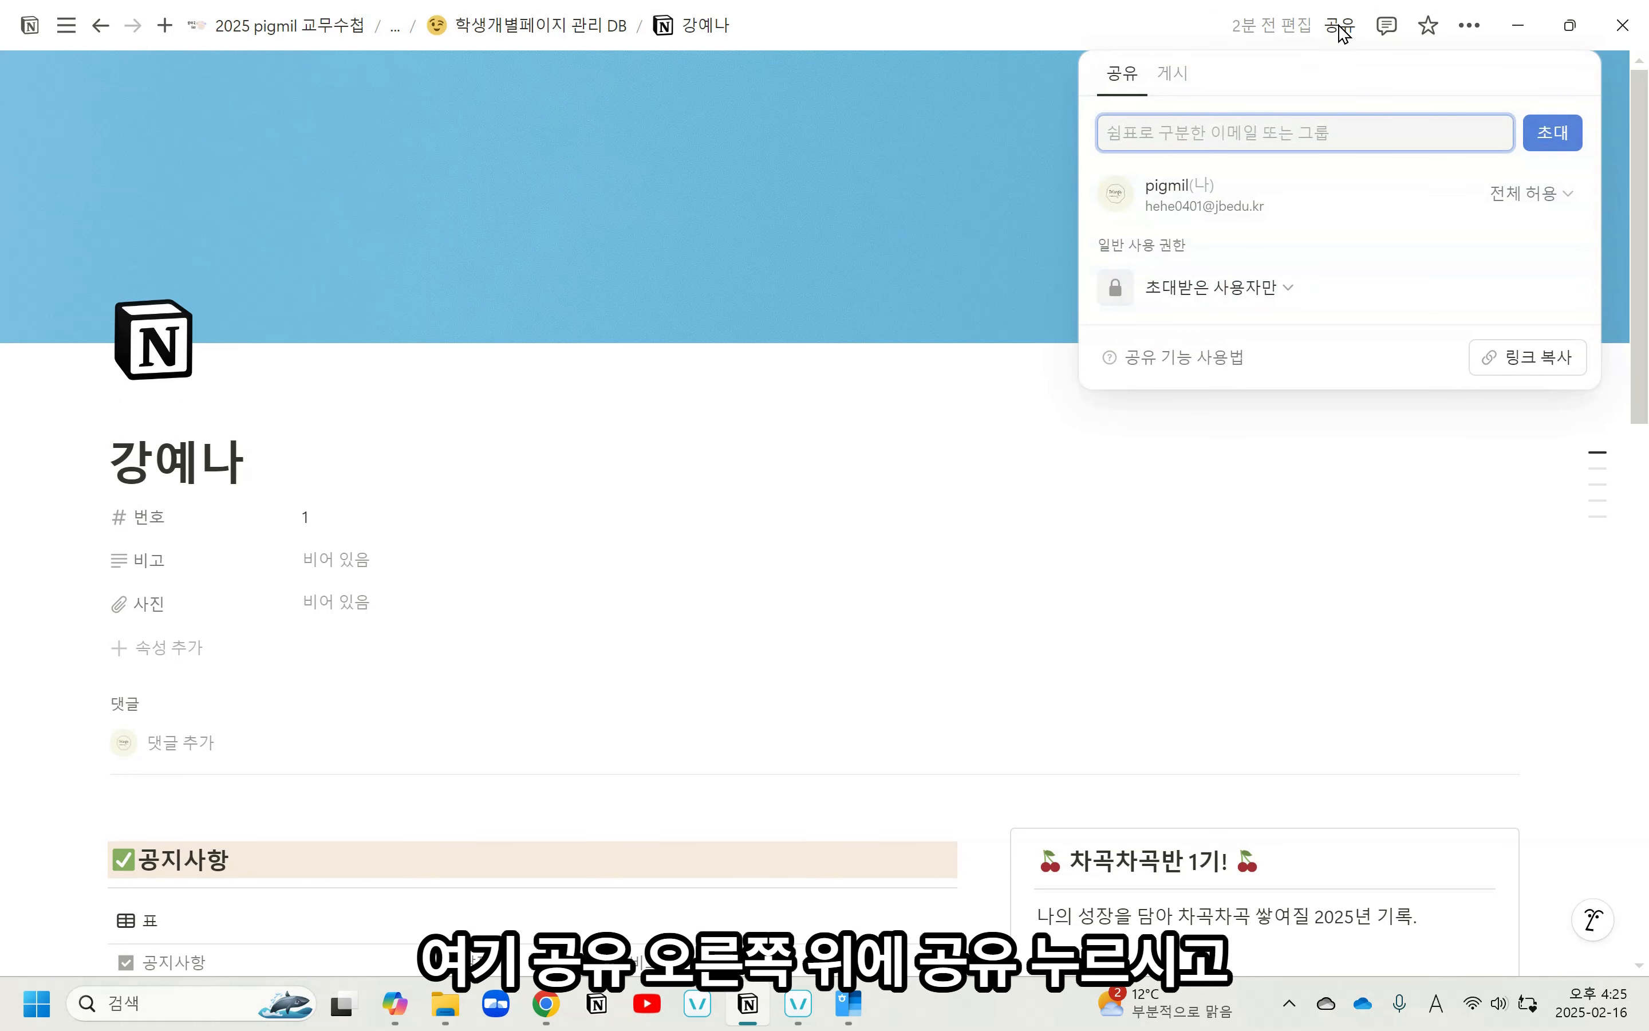
{"action": "left_click", "coordinate": [965, 150]}
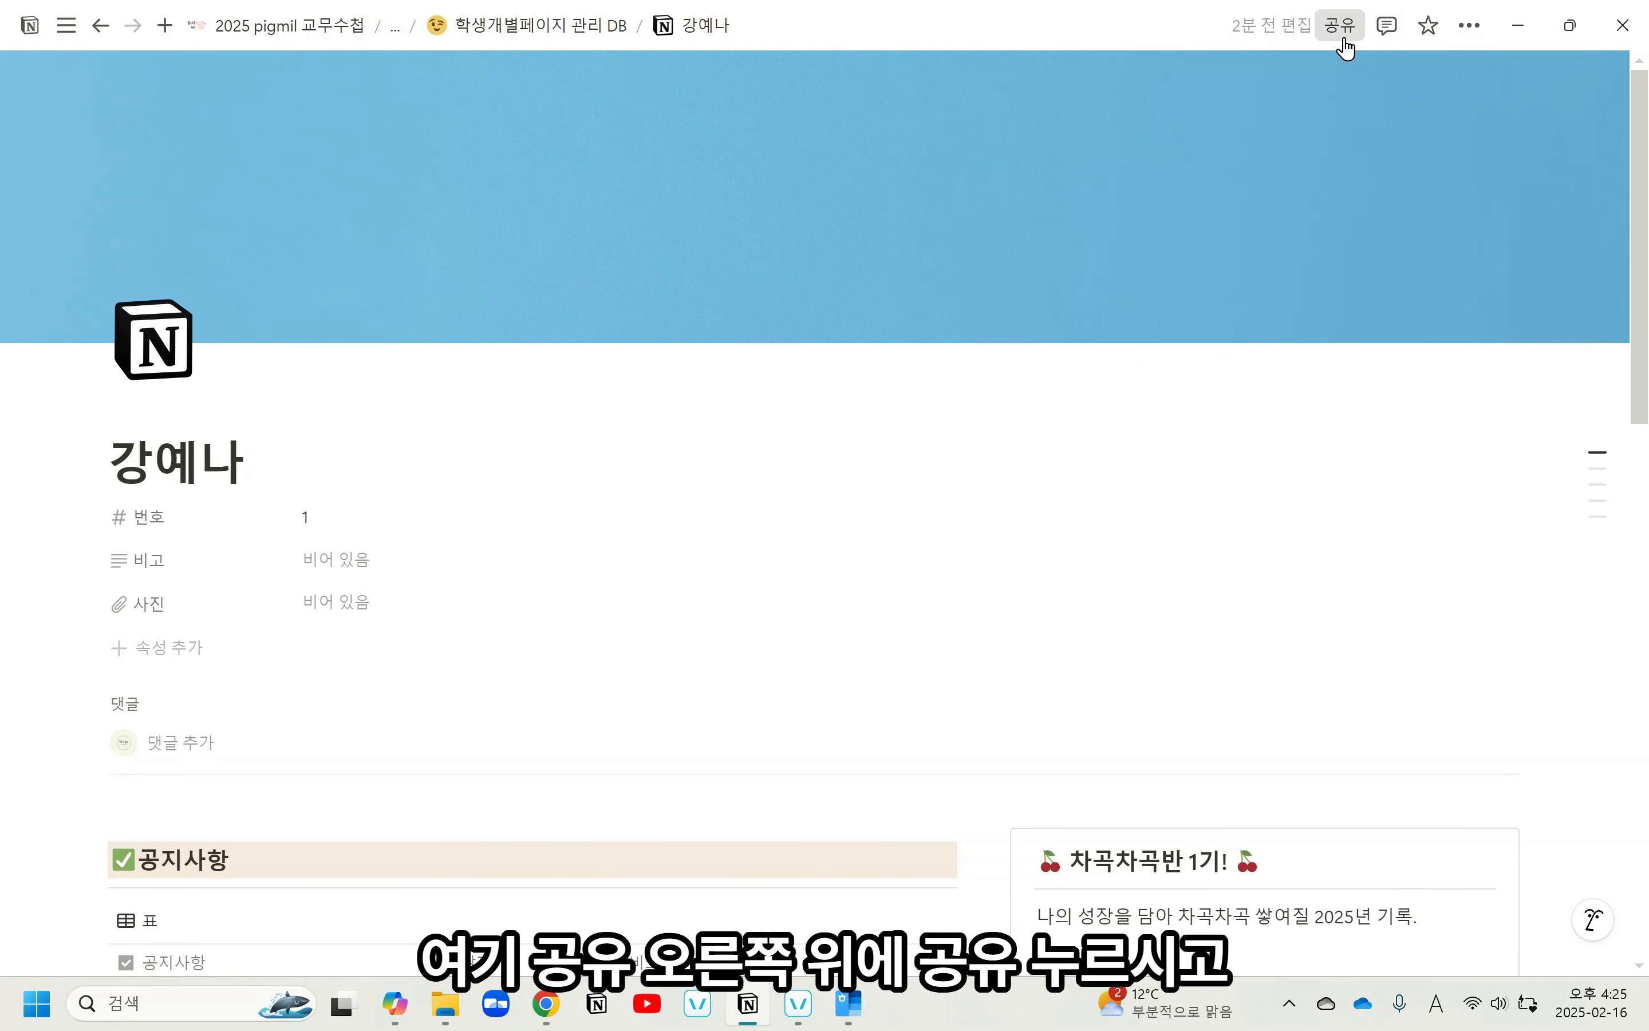
{"action": "left_click", "coordinate": [1346, 40]}
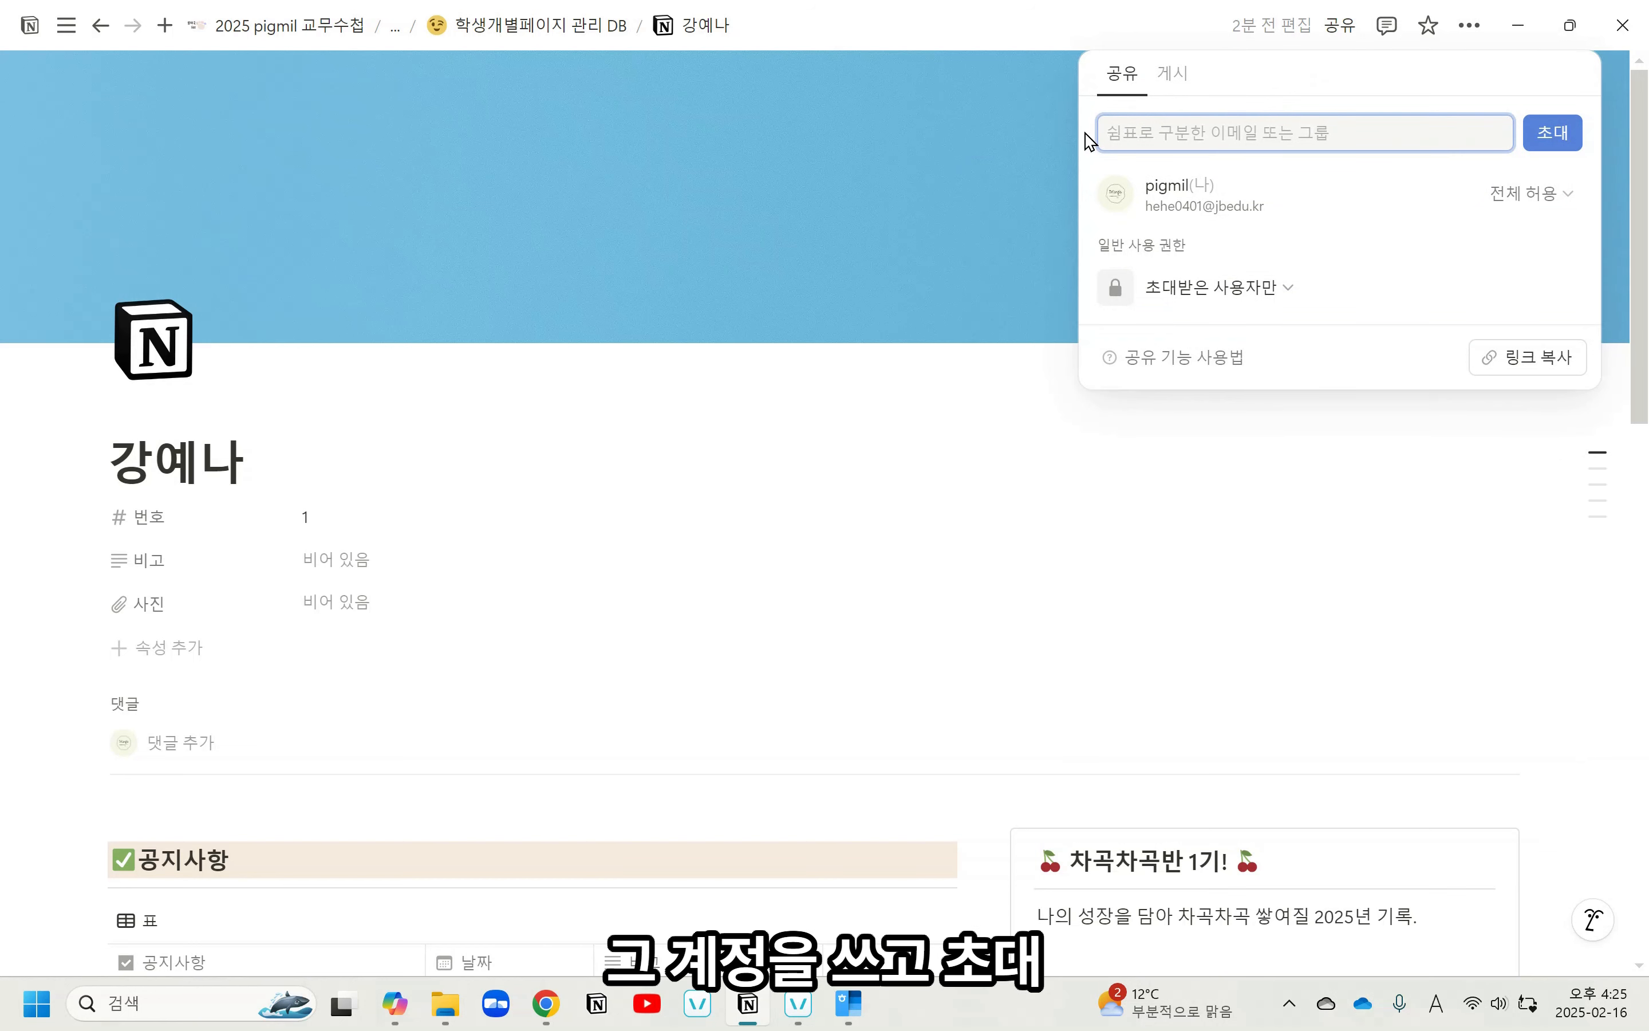
{"action": "left_click", "coordinate": [1567, 194]}
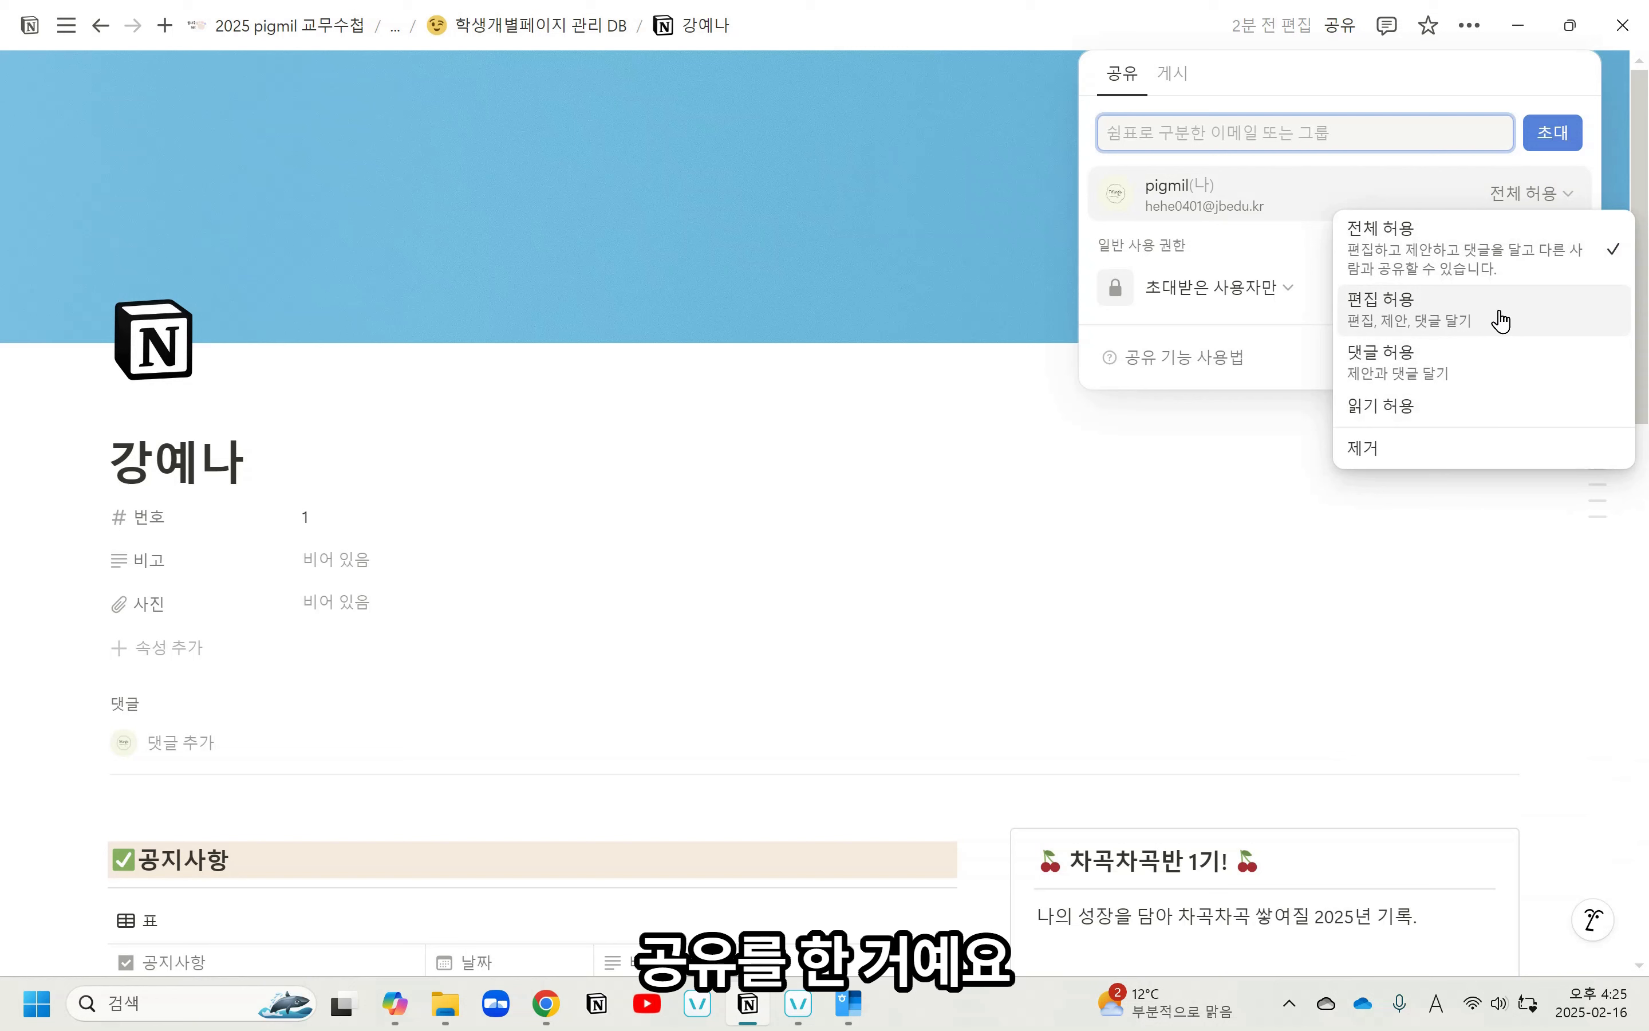
{"action": "left_click", "coordinate": [967, 260]}
{"action": "left_click", "coordinate": [969, 258]}
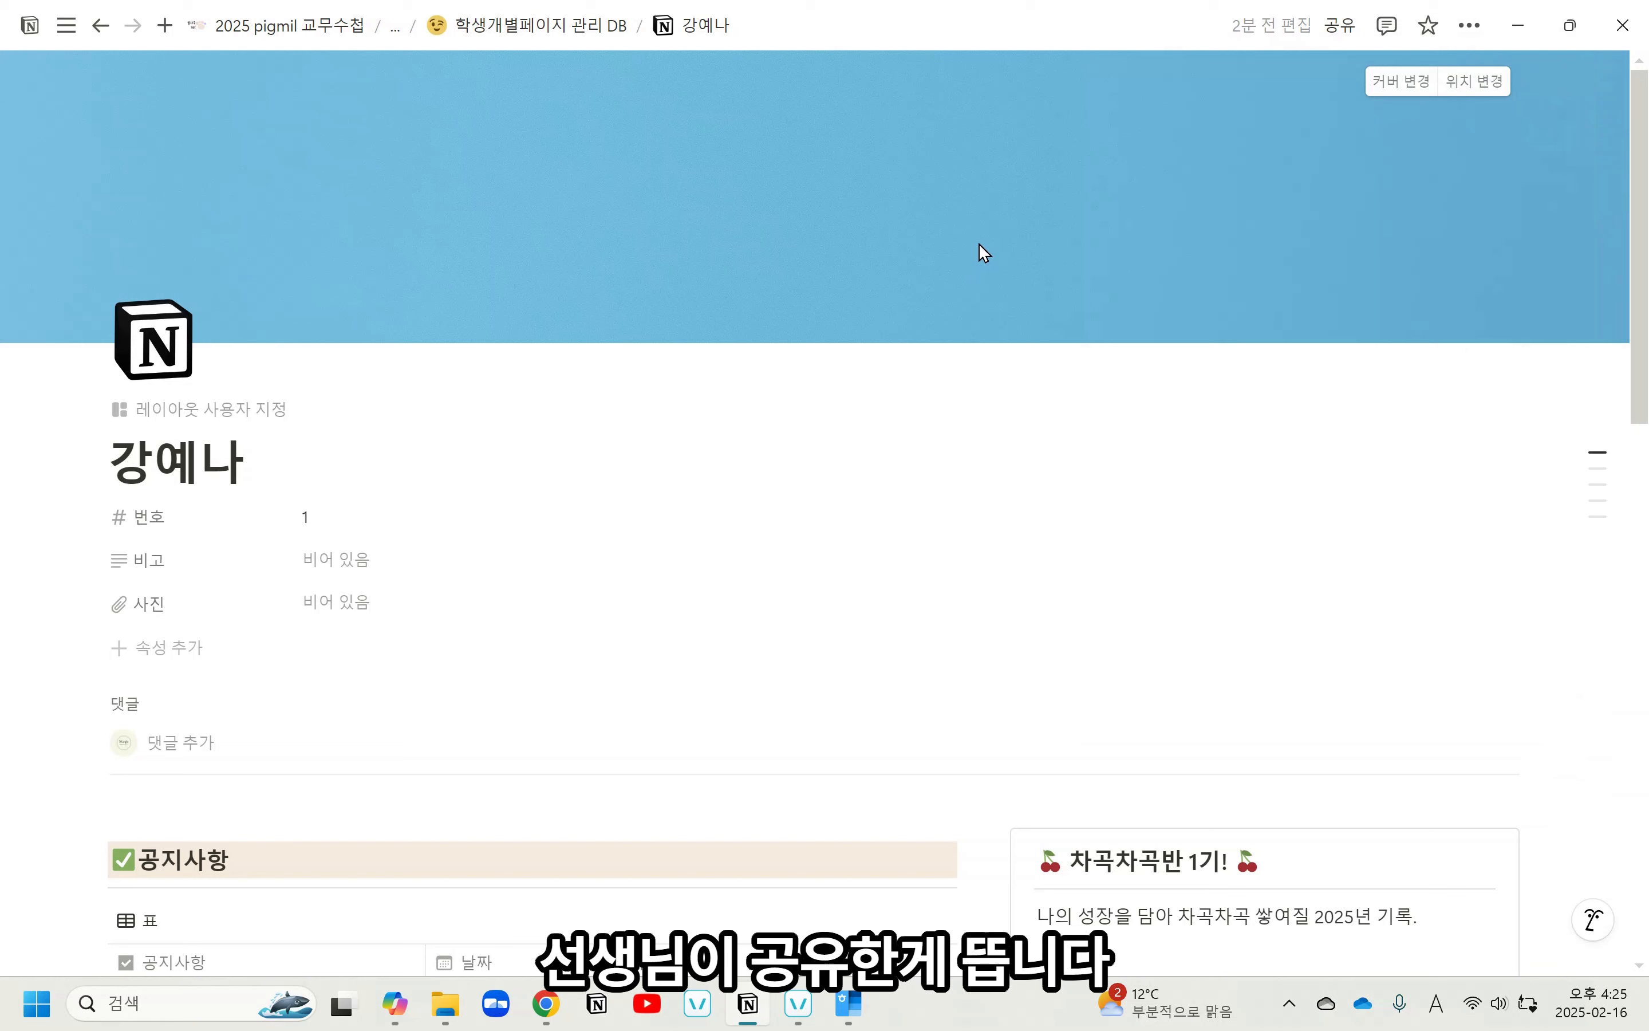
Return to the 학생 관리페이지 and view the student roster under 학생 정보.
{"action": "mouse_move", "coordinate": [69, 27]}
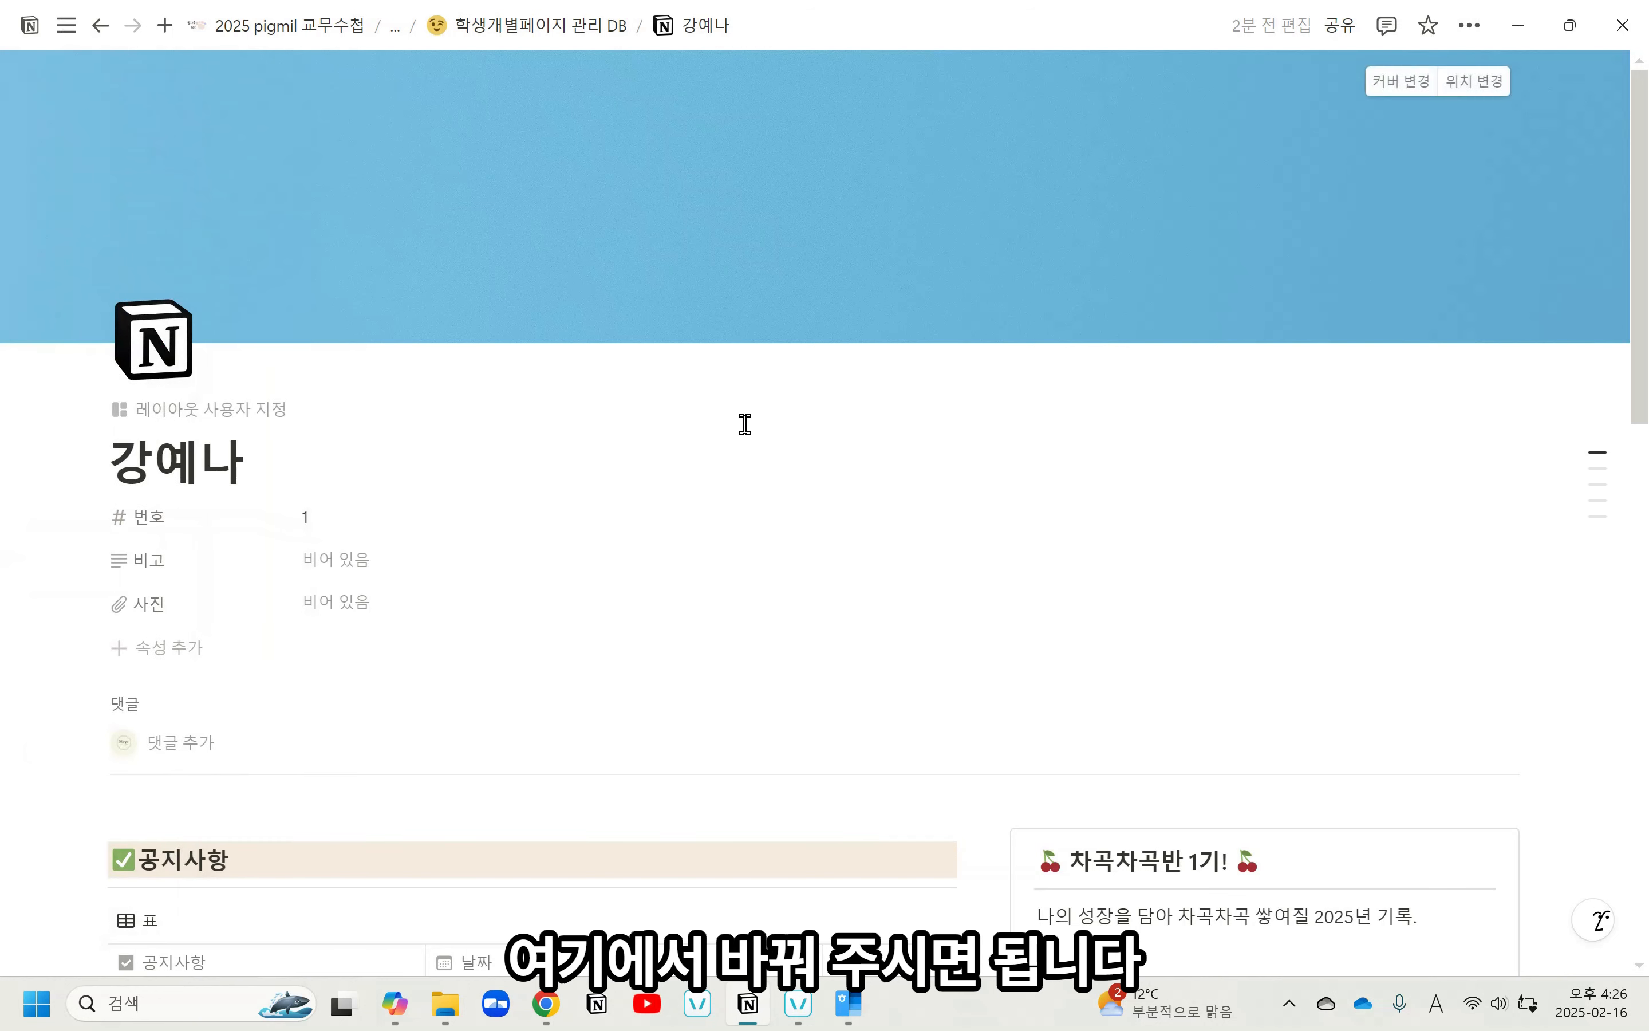
{"action": "left_click", "coordinate": [395, 29]}
{"action": "left_click", "coordinate": [394, 68]}
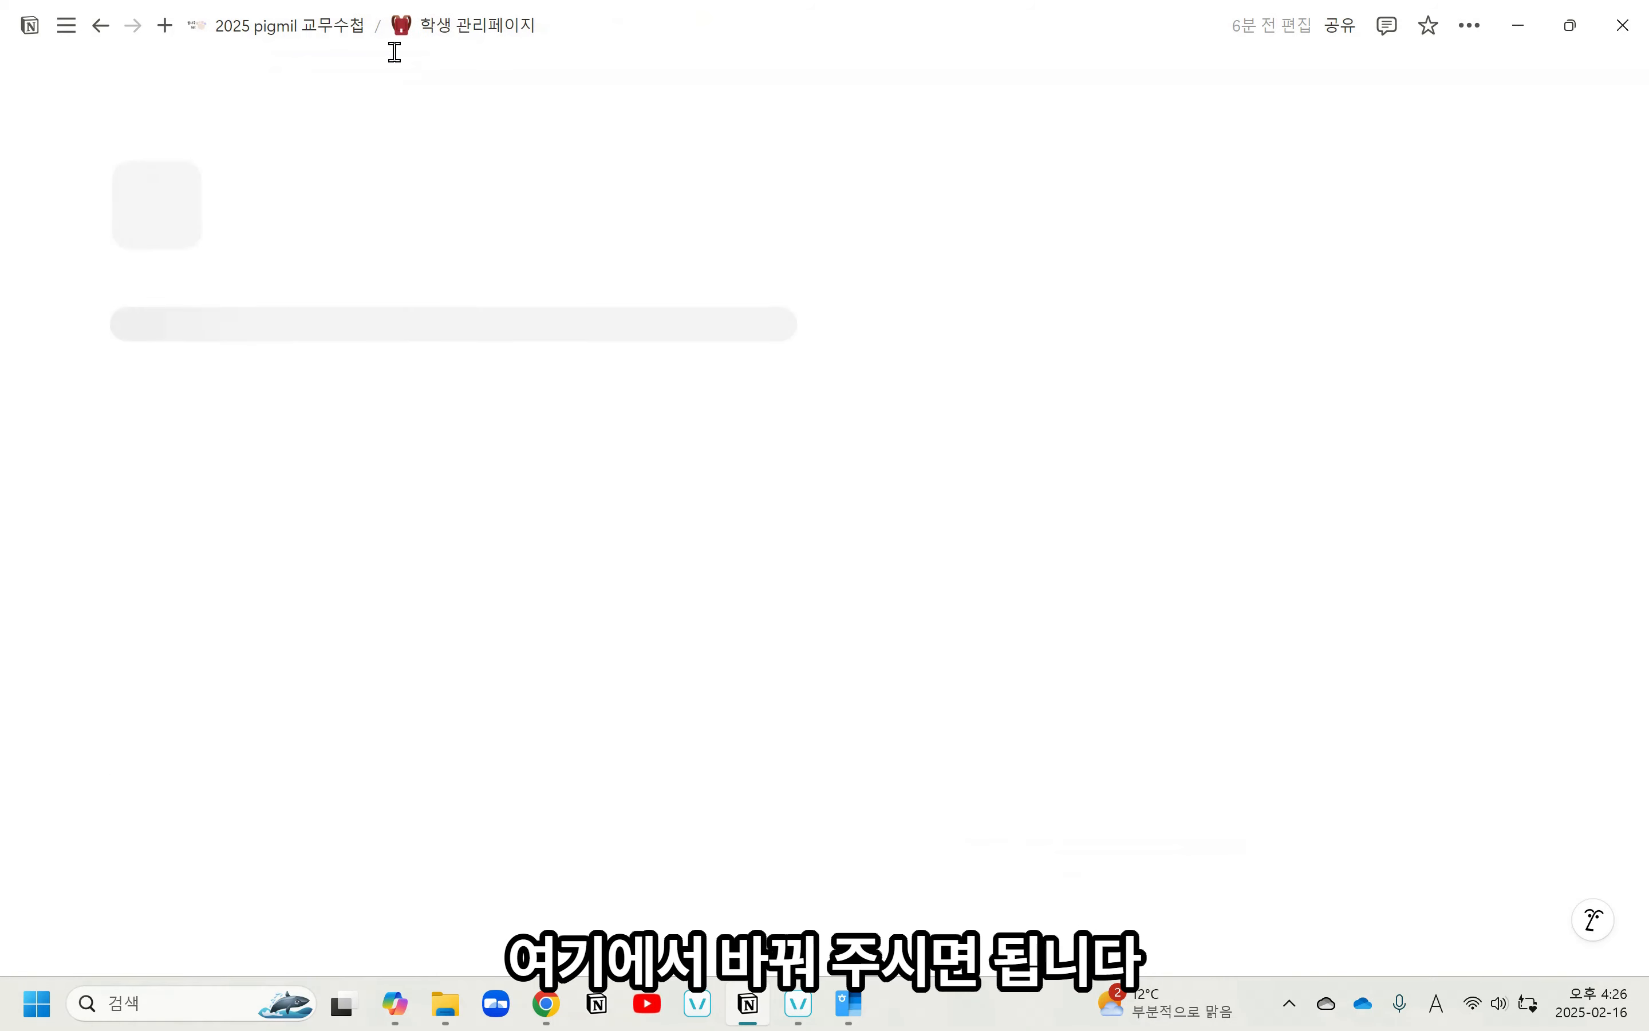
{"action": "scroll", "coordinate": [264, 550], "scroll_direction": "down", "scroll_amount": 8}
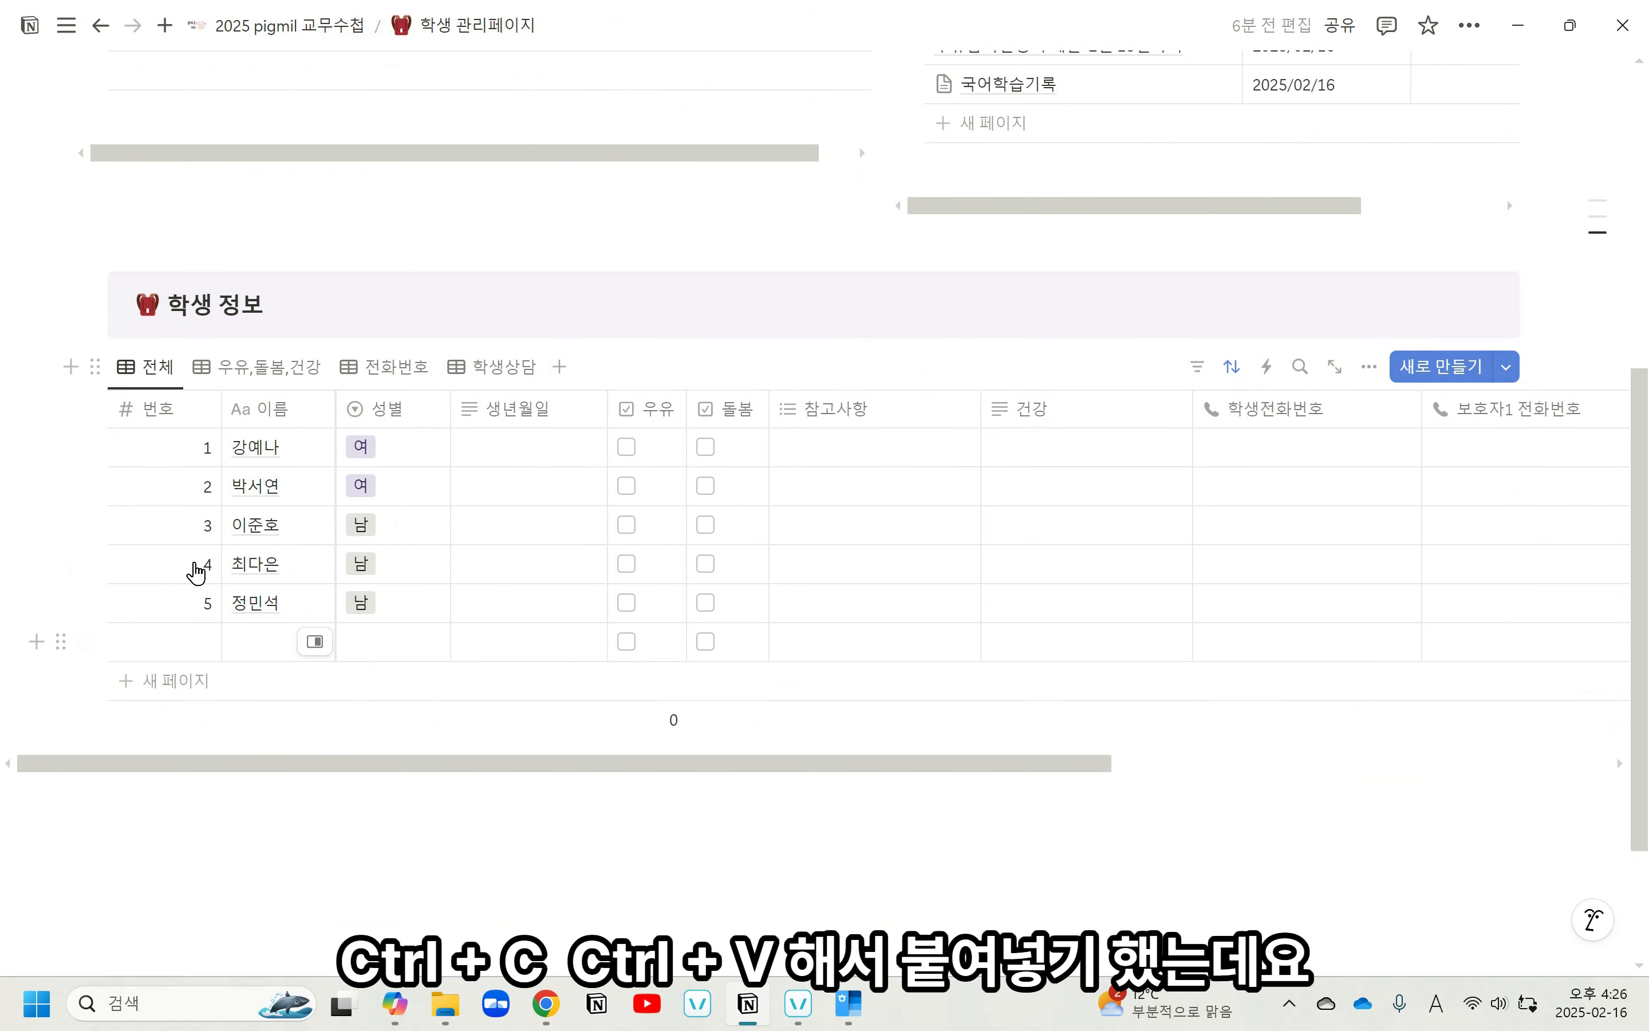
Duplicate the existing student's row in the 학생페이지 데이터베이스 table.
{"action": "scroll", "coordinate": [462, 596], "scroll_direction": "up", "scroll_amount": 5}
{"action": "scroll", "coordinate": [465, 594], "scroll_direction": "up", "scroll_amount": 2}
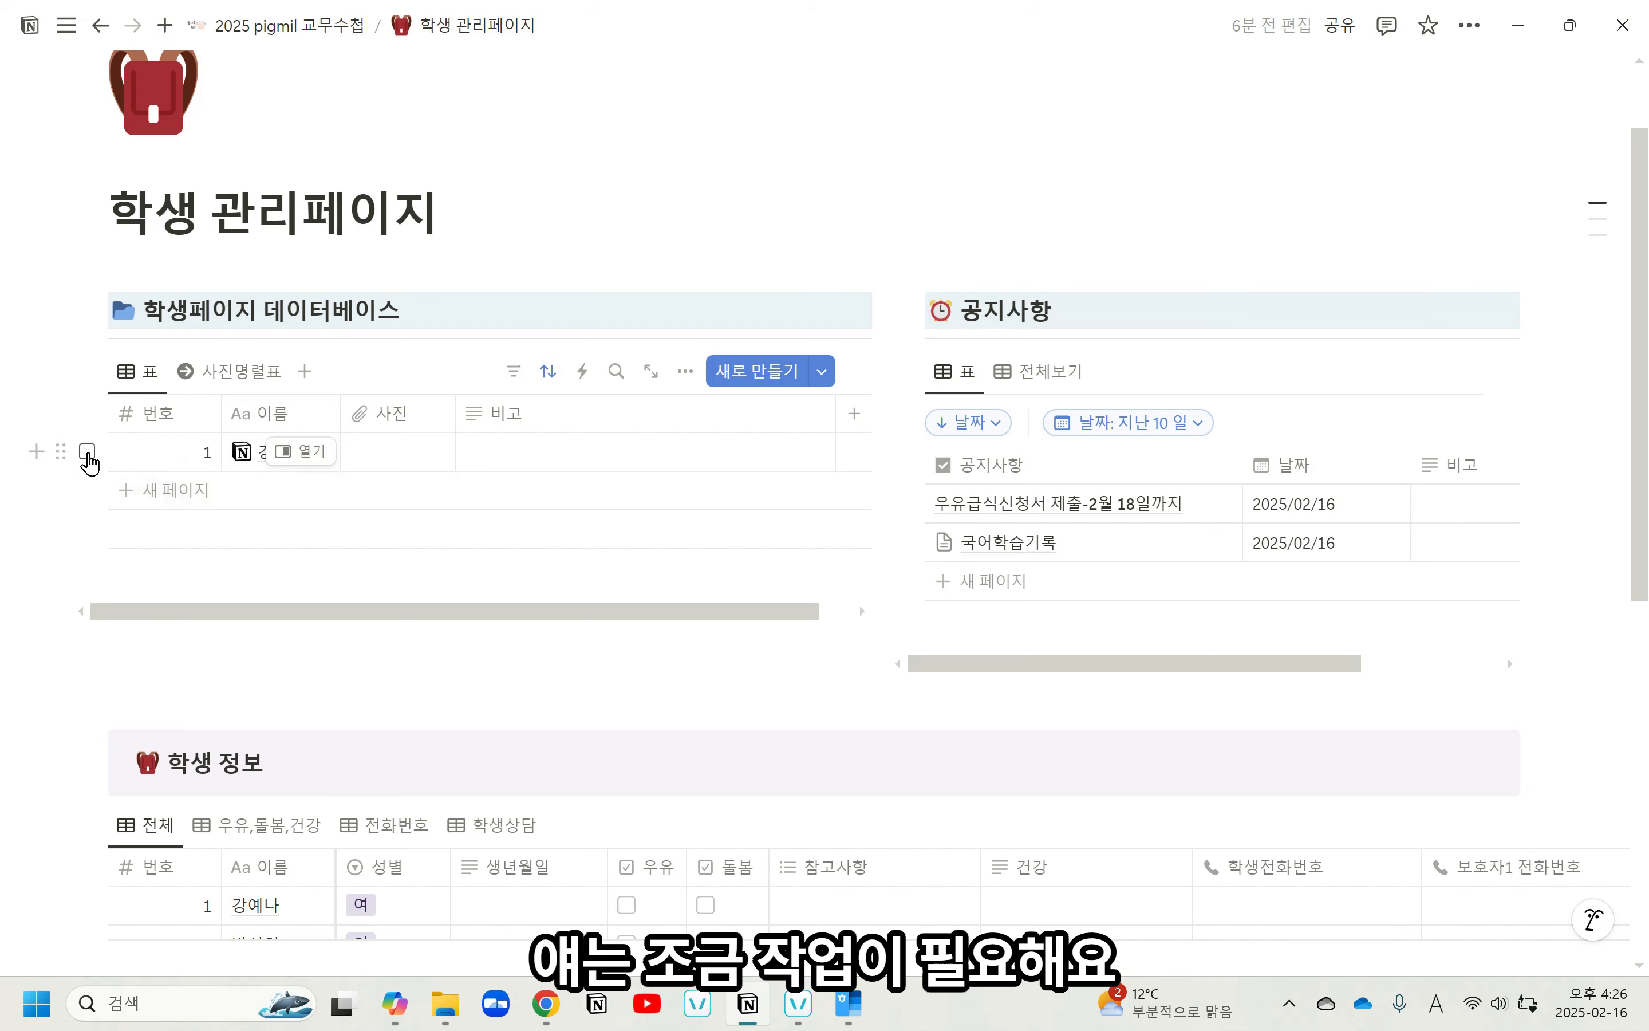
{"action": "left_click", "coordinate": [87, 451]}
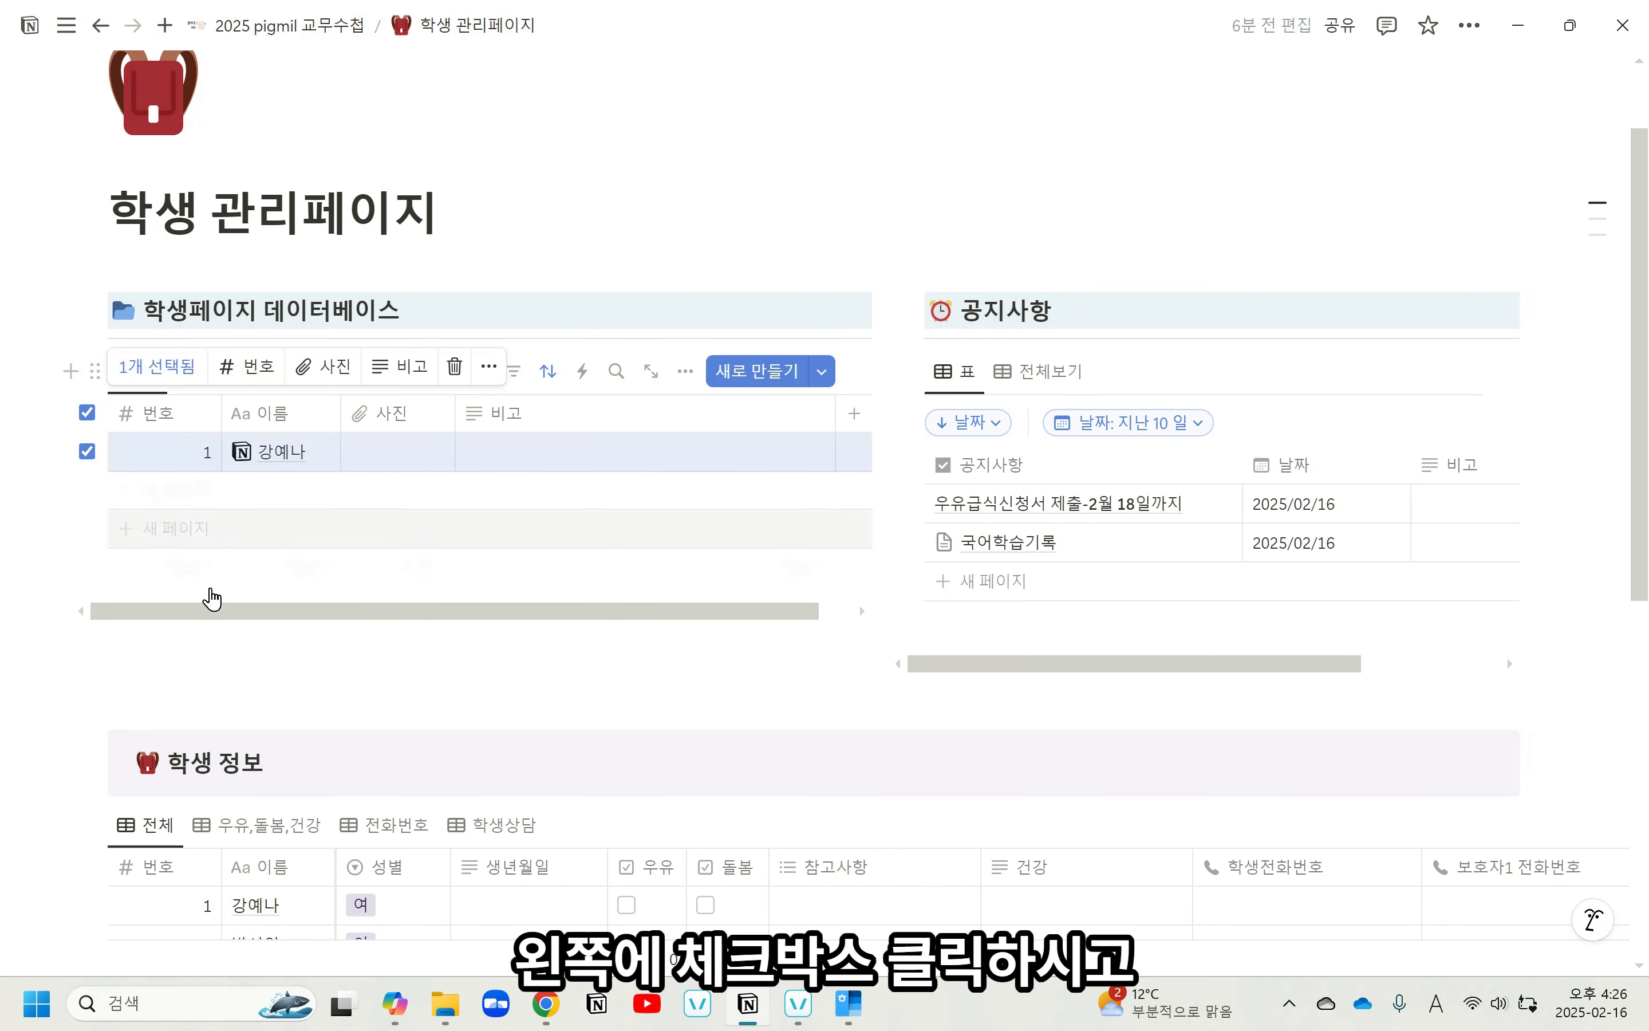
{"action": "key", "text": "ctrl+d"}
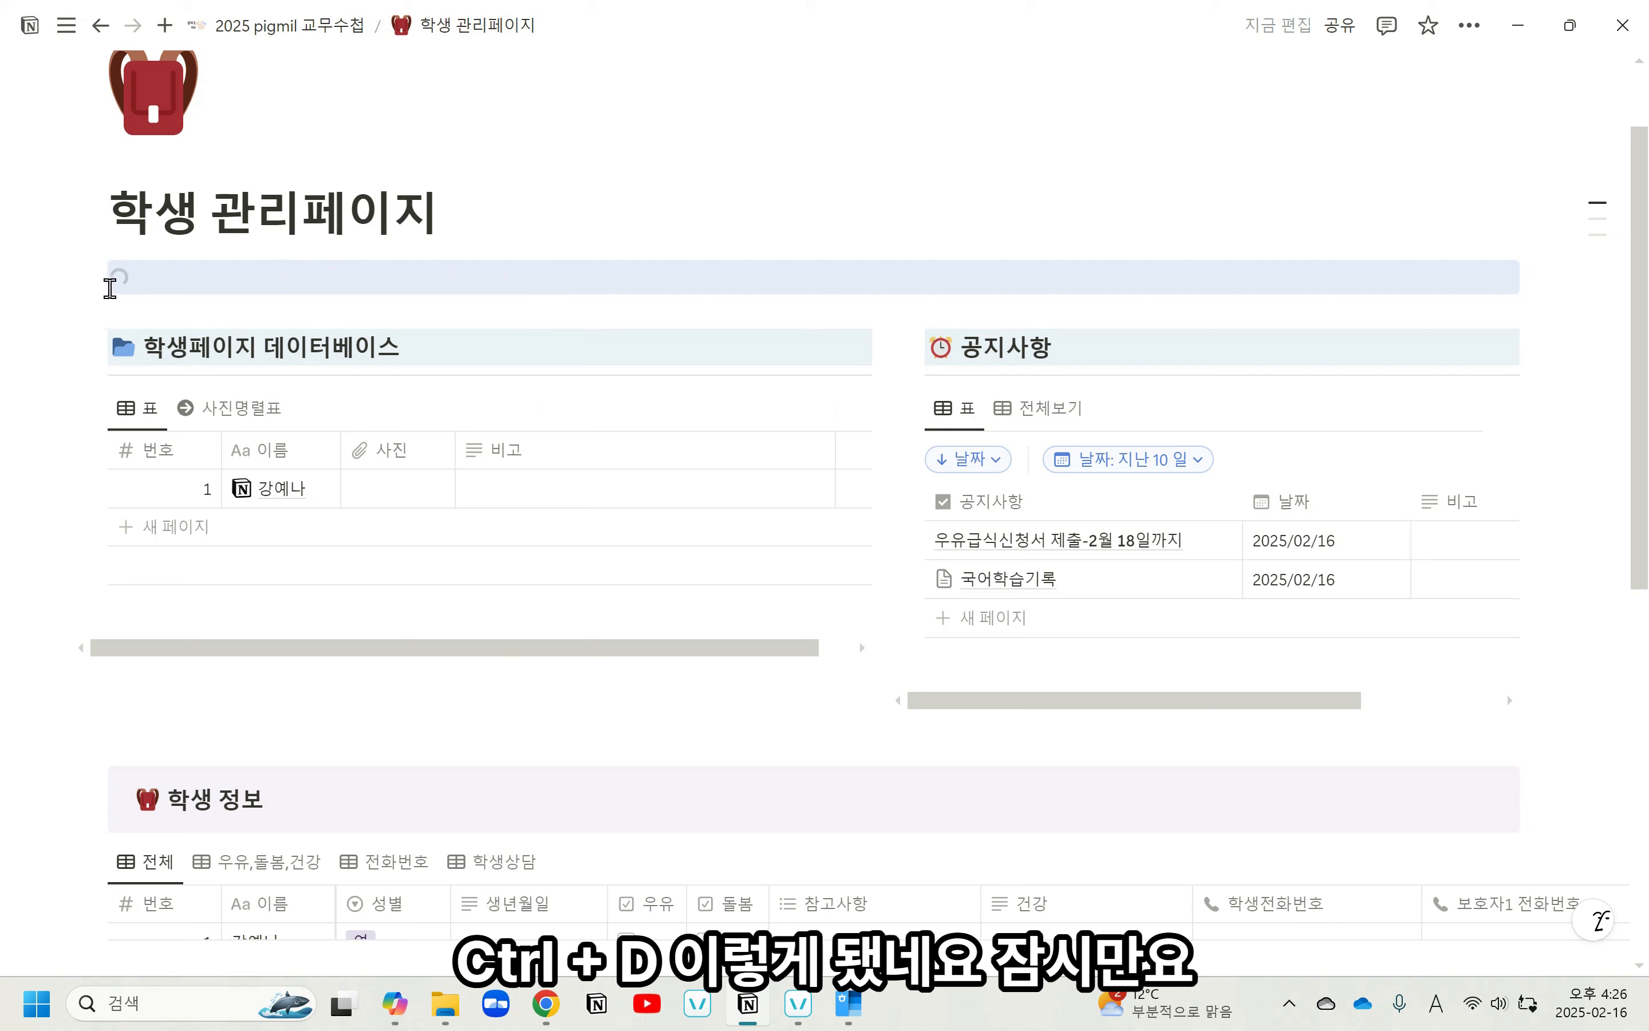
Delete the stray block between the page title and the 학생페이지 데이터베이스 section.
{"action": "left_click", "coordinate": [96, 277]}
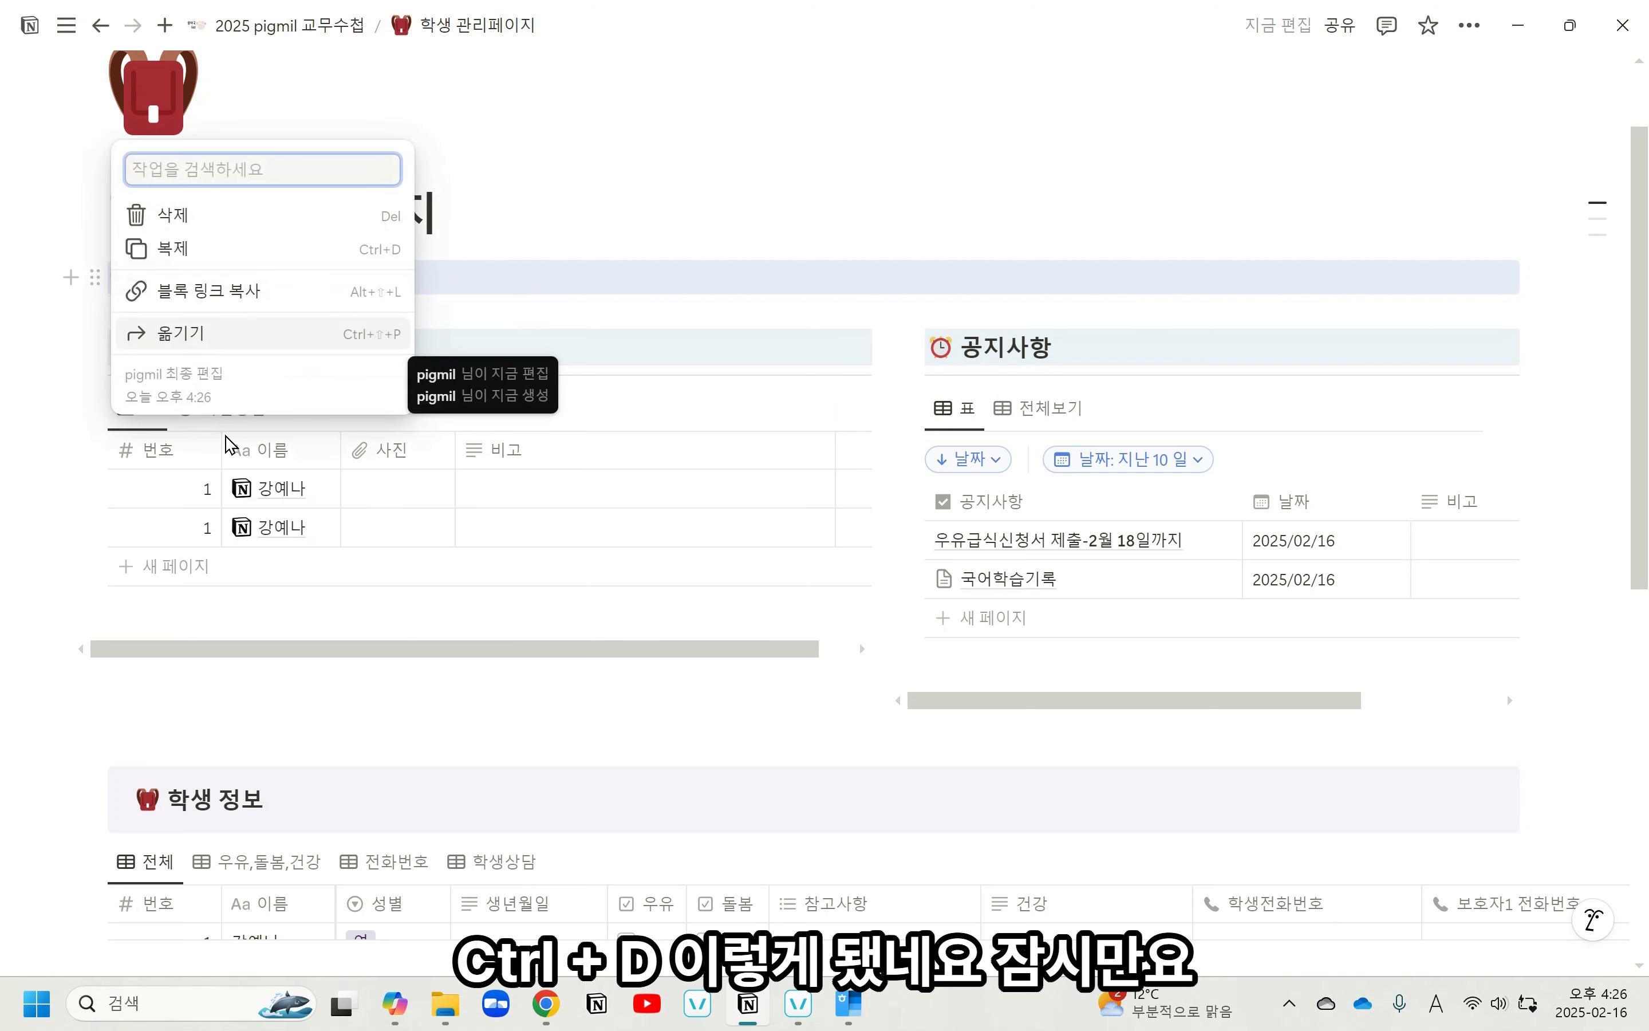
{"action": "key", "text": "Escape"}
{"action": "key", "text": "Escape"}
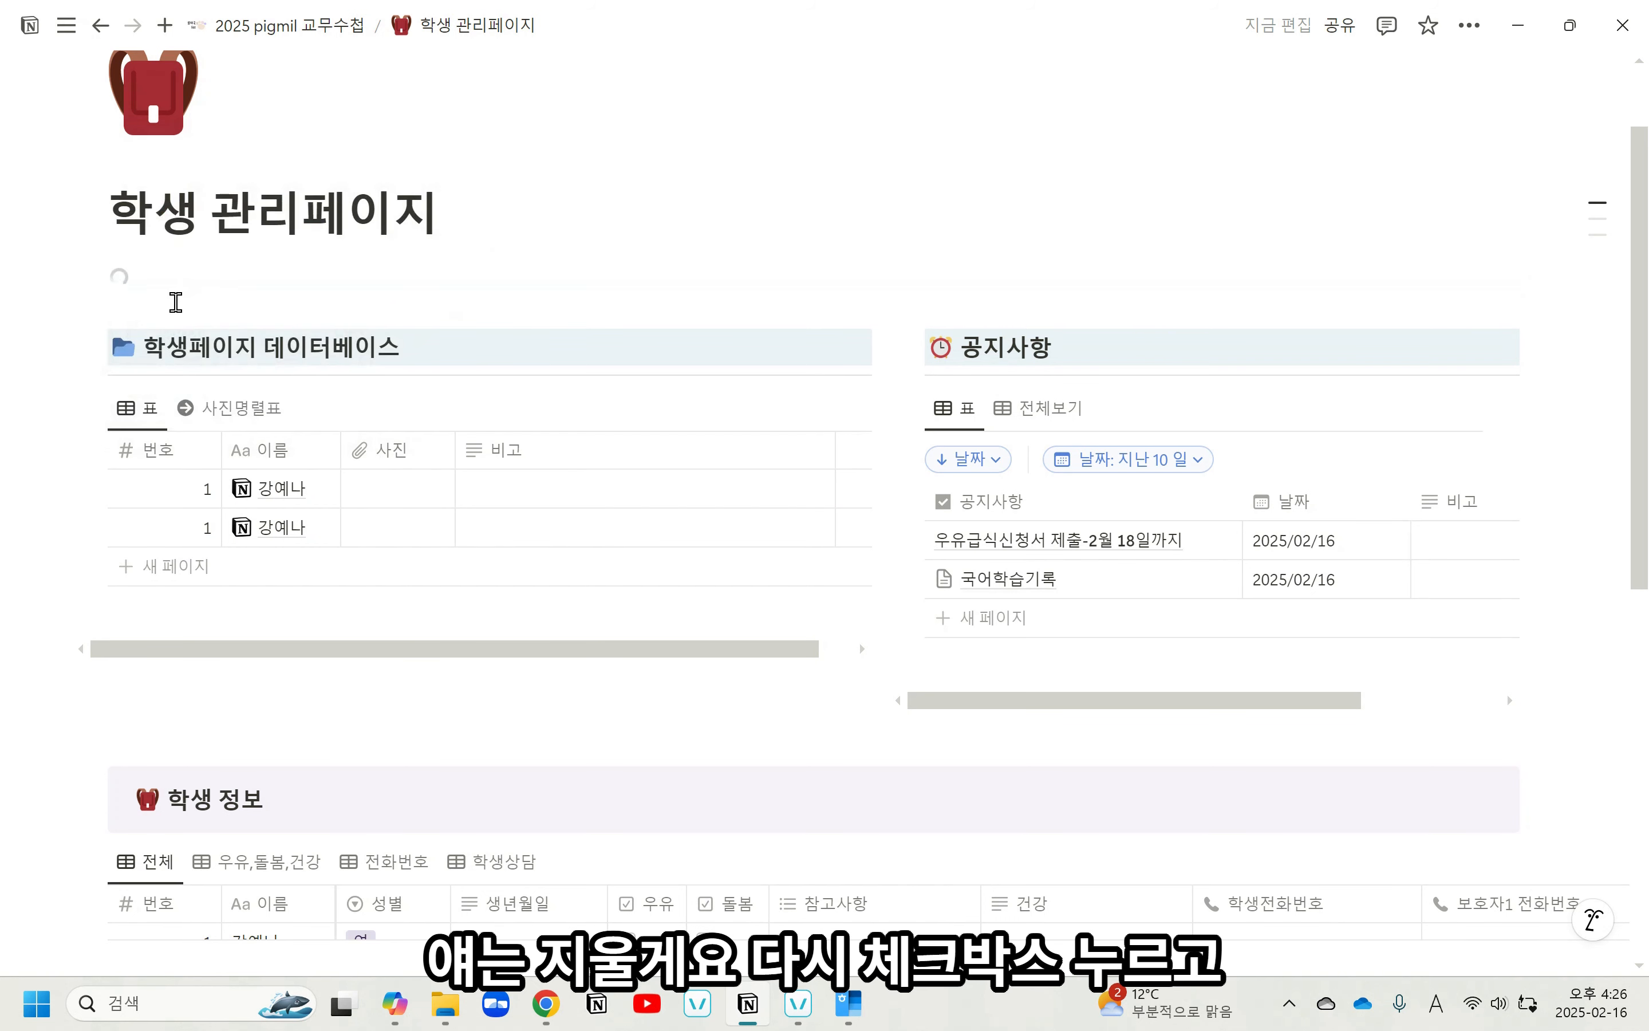
{"action": "left_click", "coordinate": [95, 276]}
{"action": "left_click", "coordinate": [176, 214]}
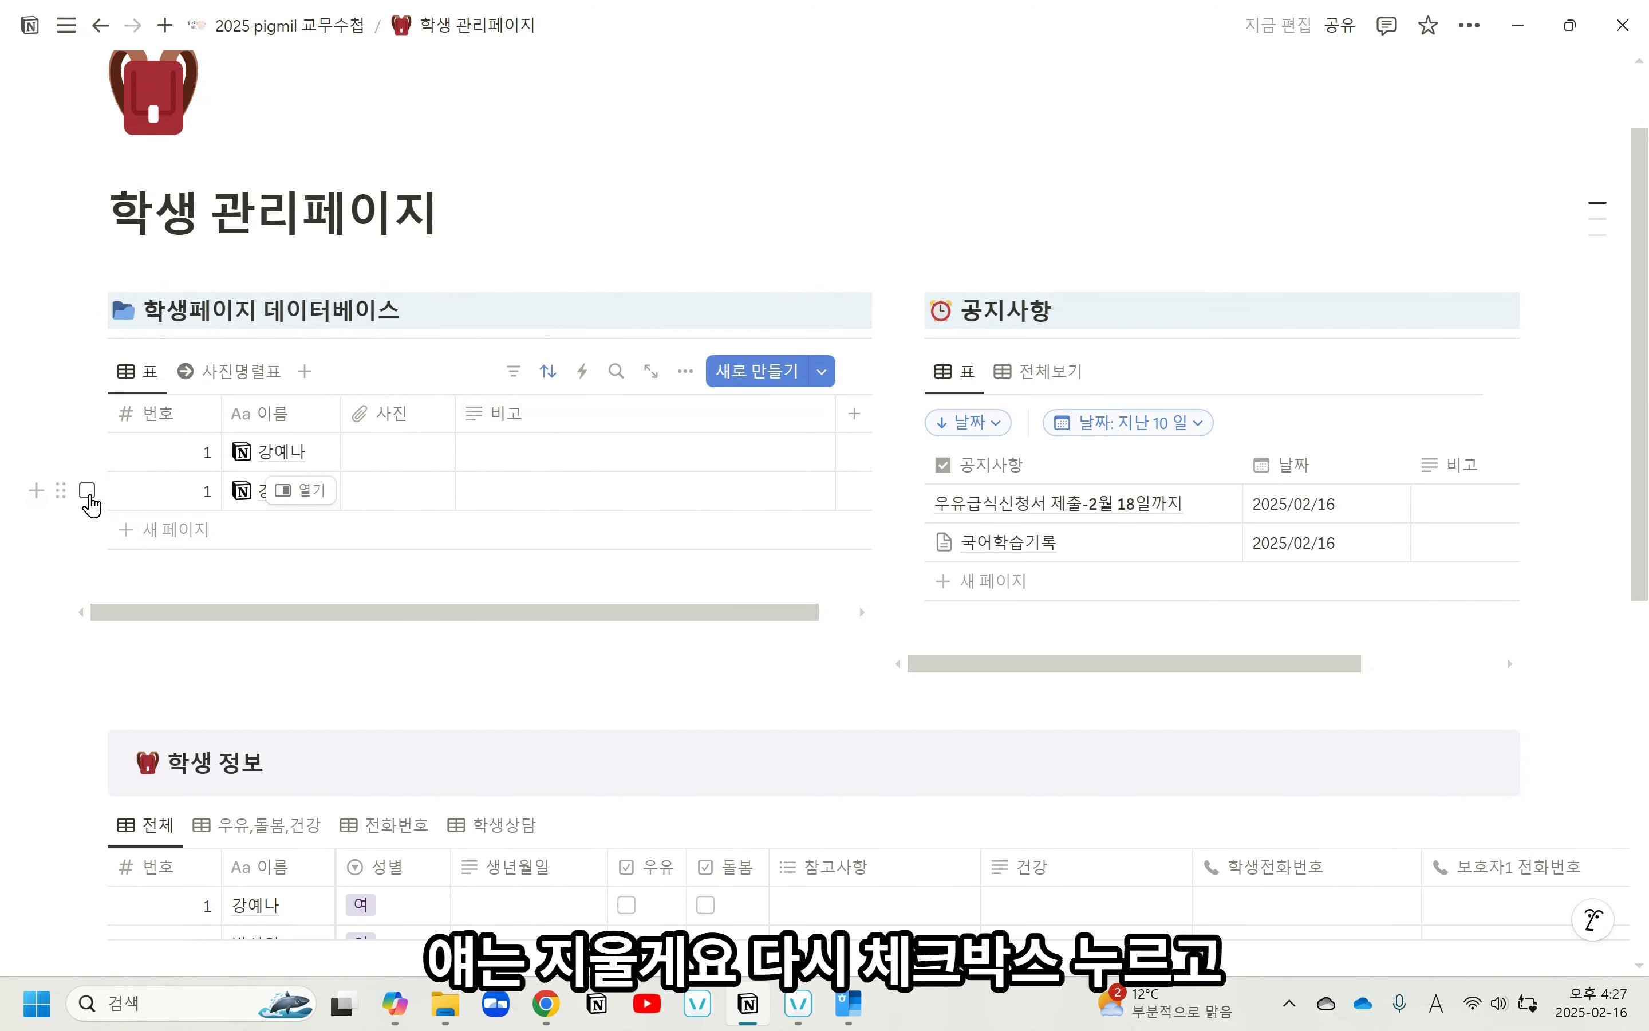
Duplicate the second student row in the 학생페이지 데이터베이스 table two more times.
{"action": "left_click", "coordinate": [89, 495]}
{"action": "key", "text": "ctrl+d"}
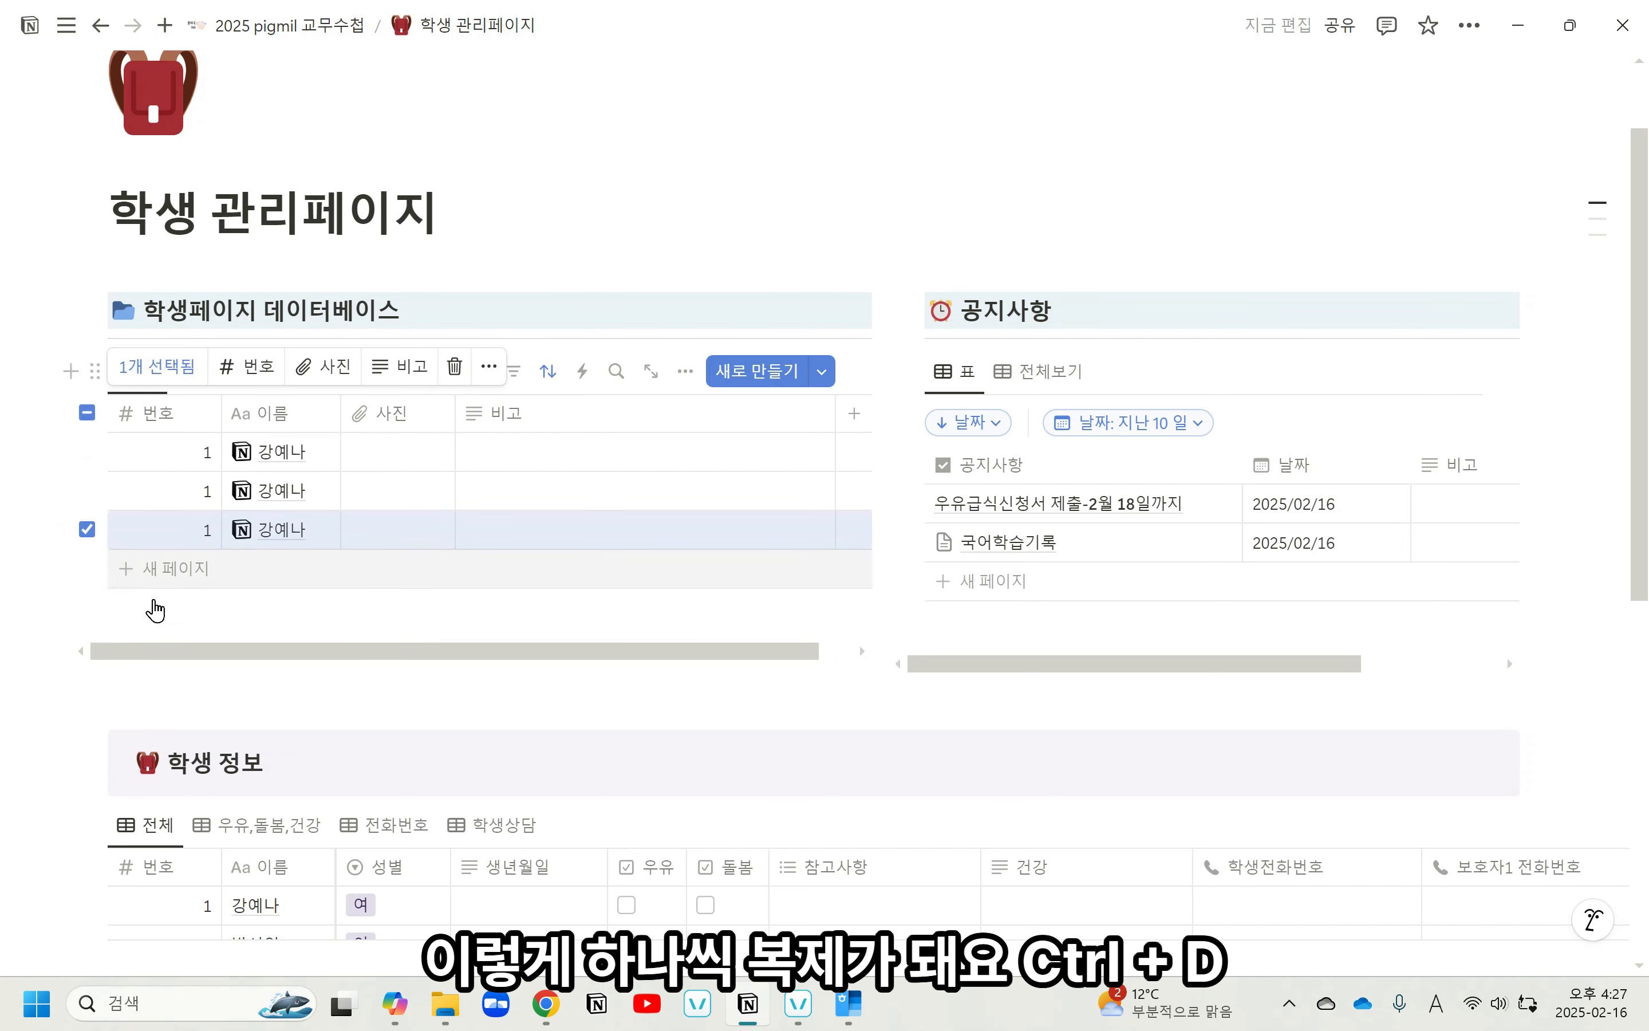
{"action": "left_click", "coordinate": [420, 714]}
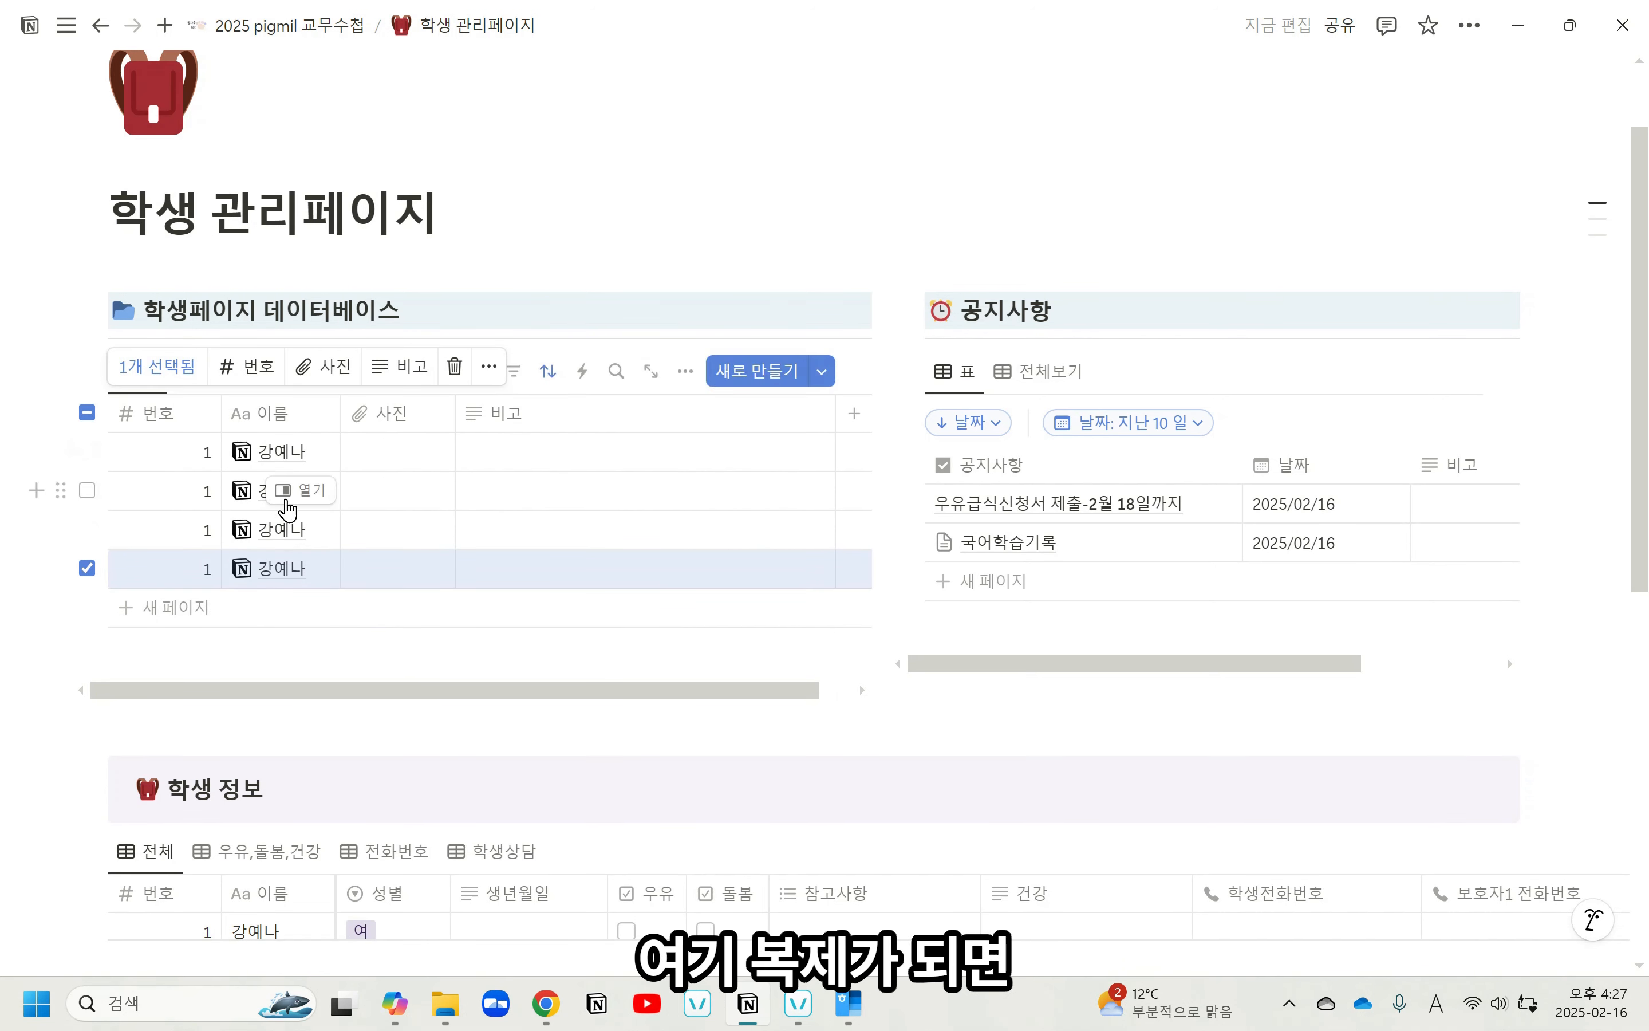
{"action": "left_click", "coordinate": [301, 493]}
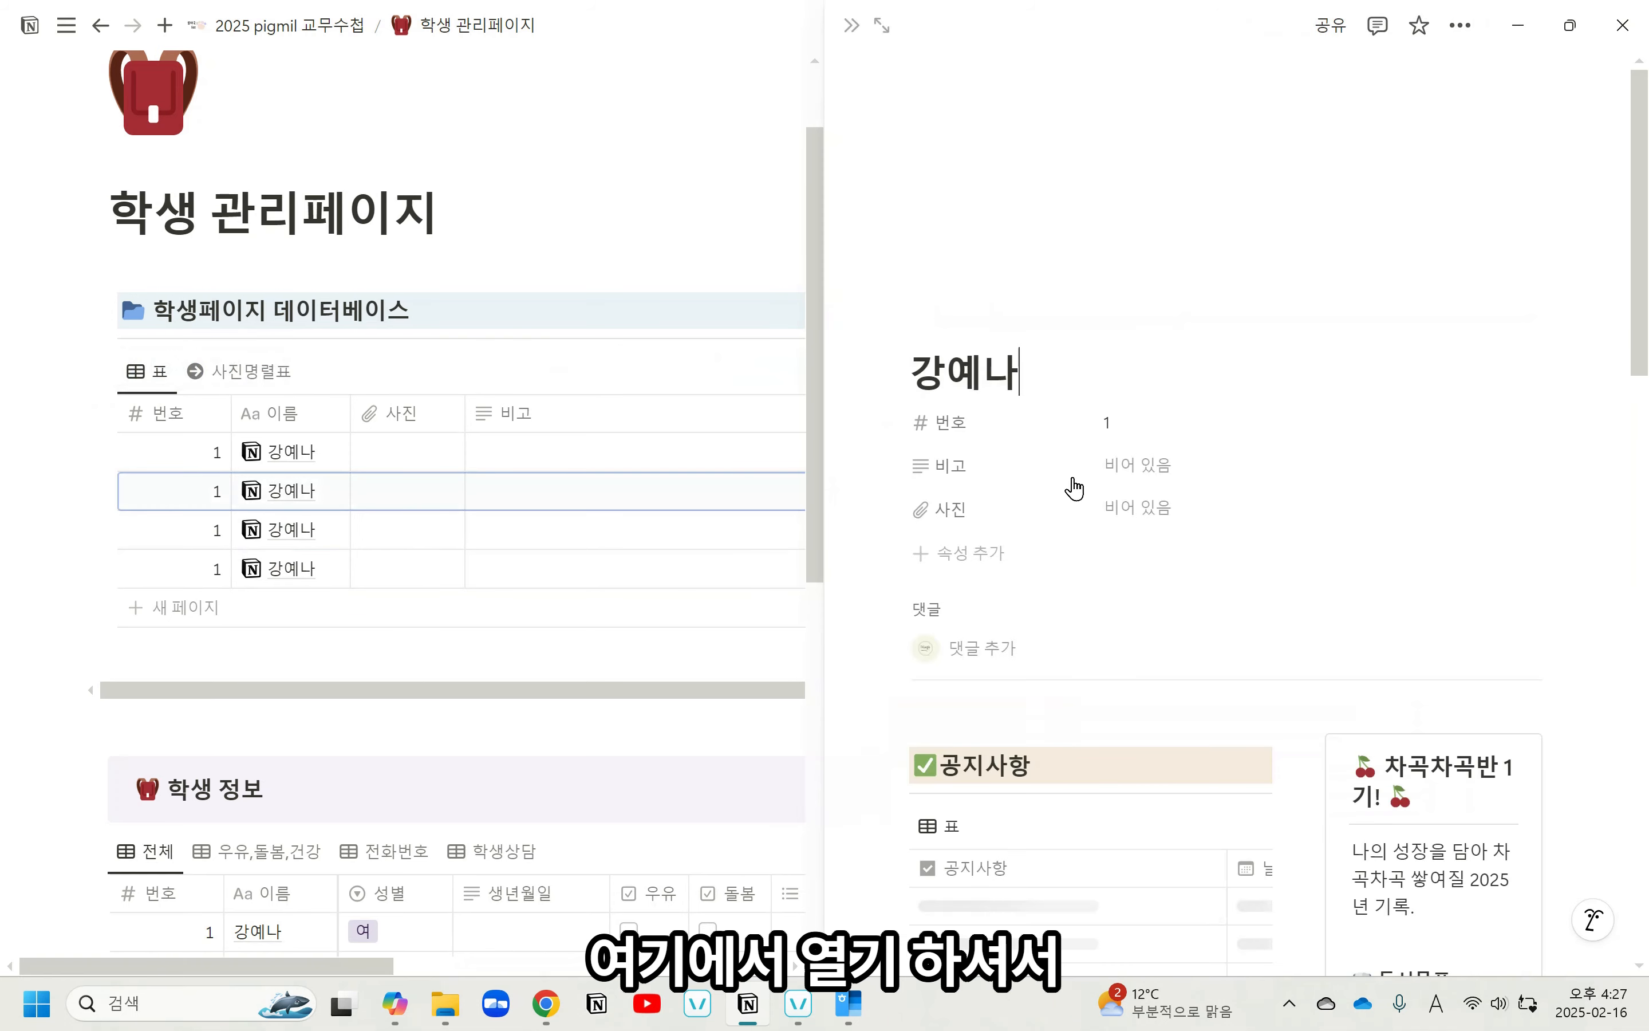
{"action": "left_click_drag", "start_coordinate": [1032, 362], "coordinate": [910, 372]}
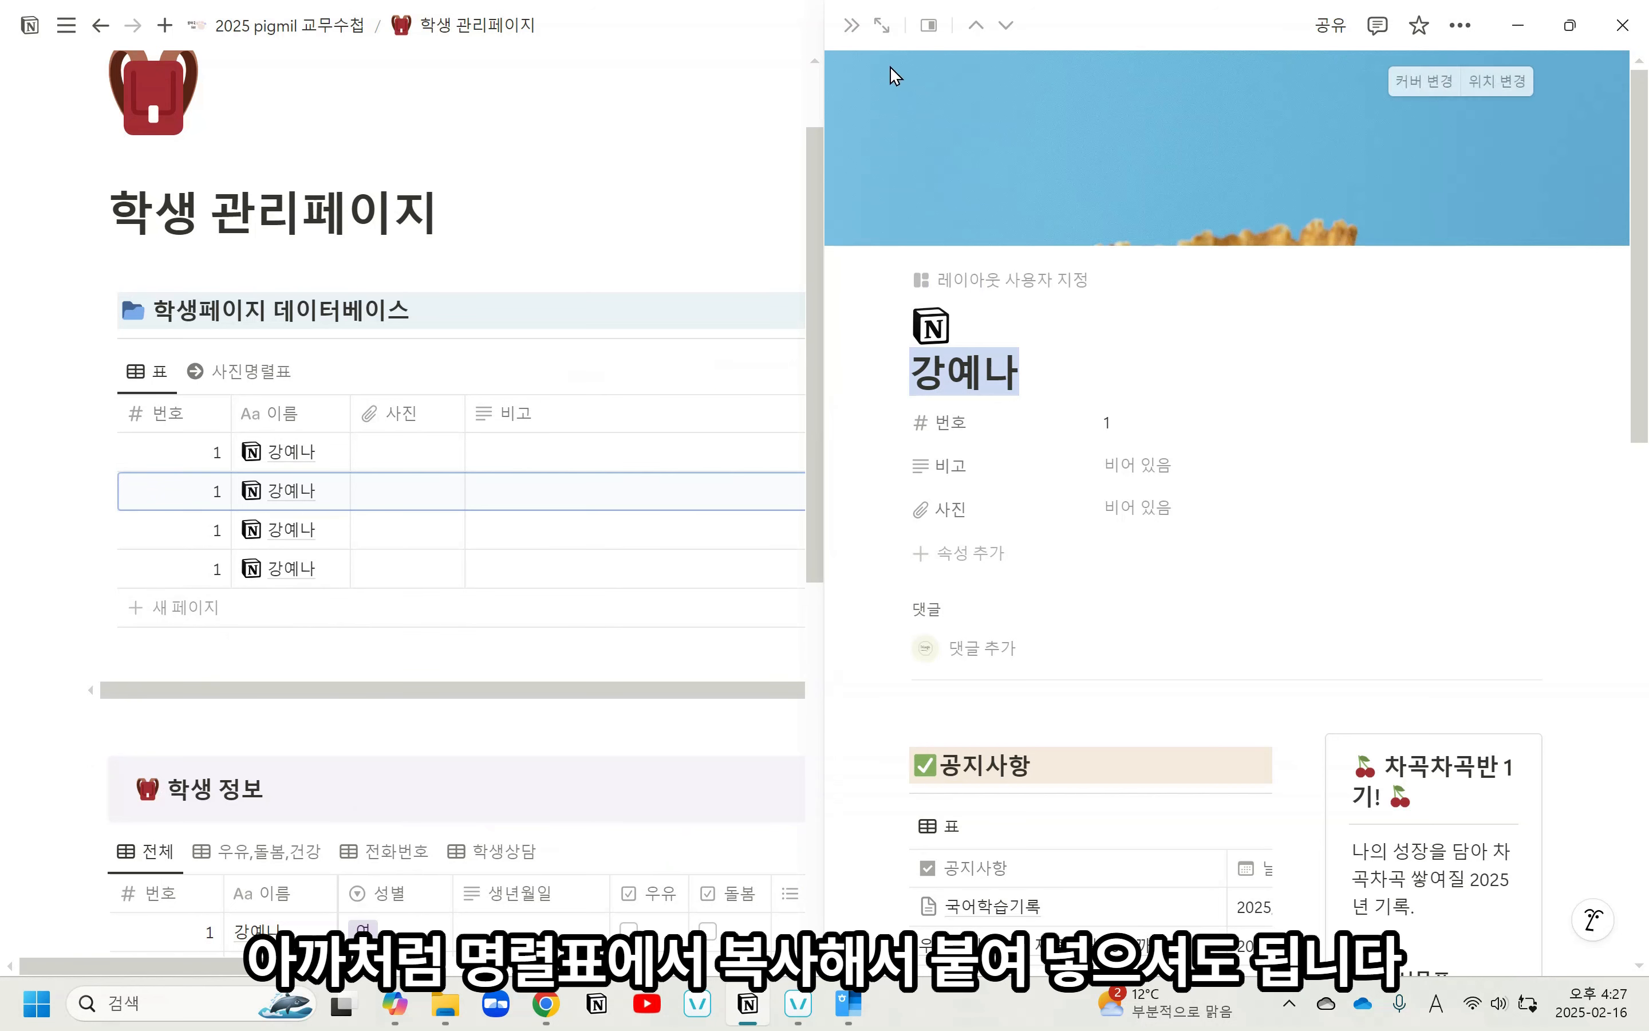
{"action": "left_click", "coordinate": [851, 26]}
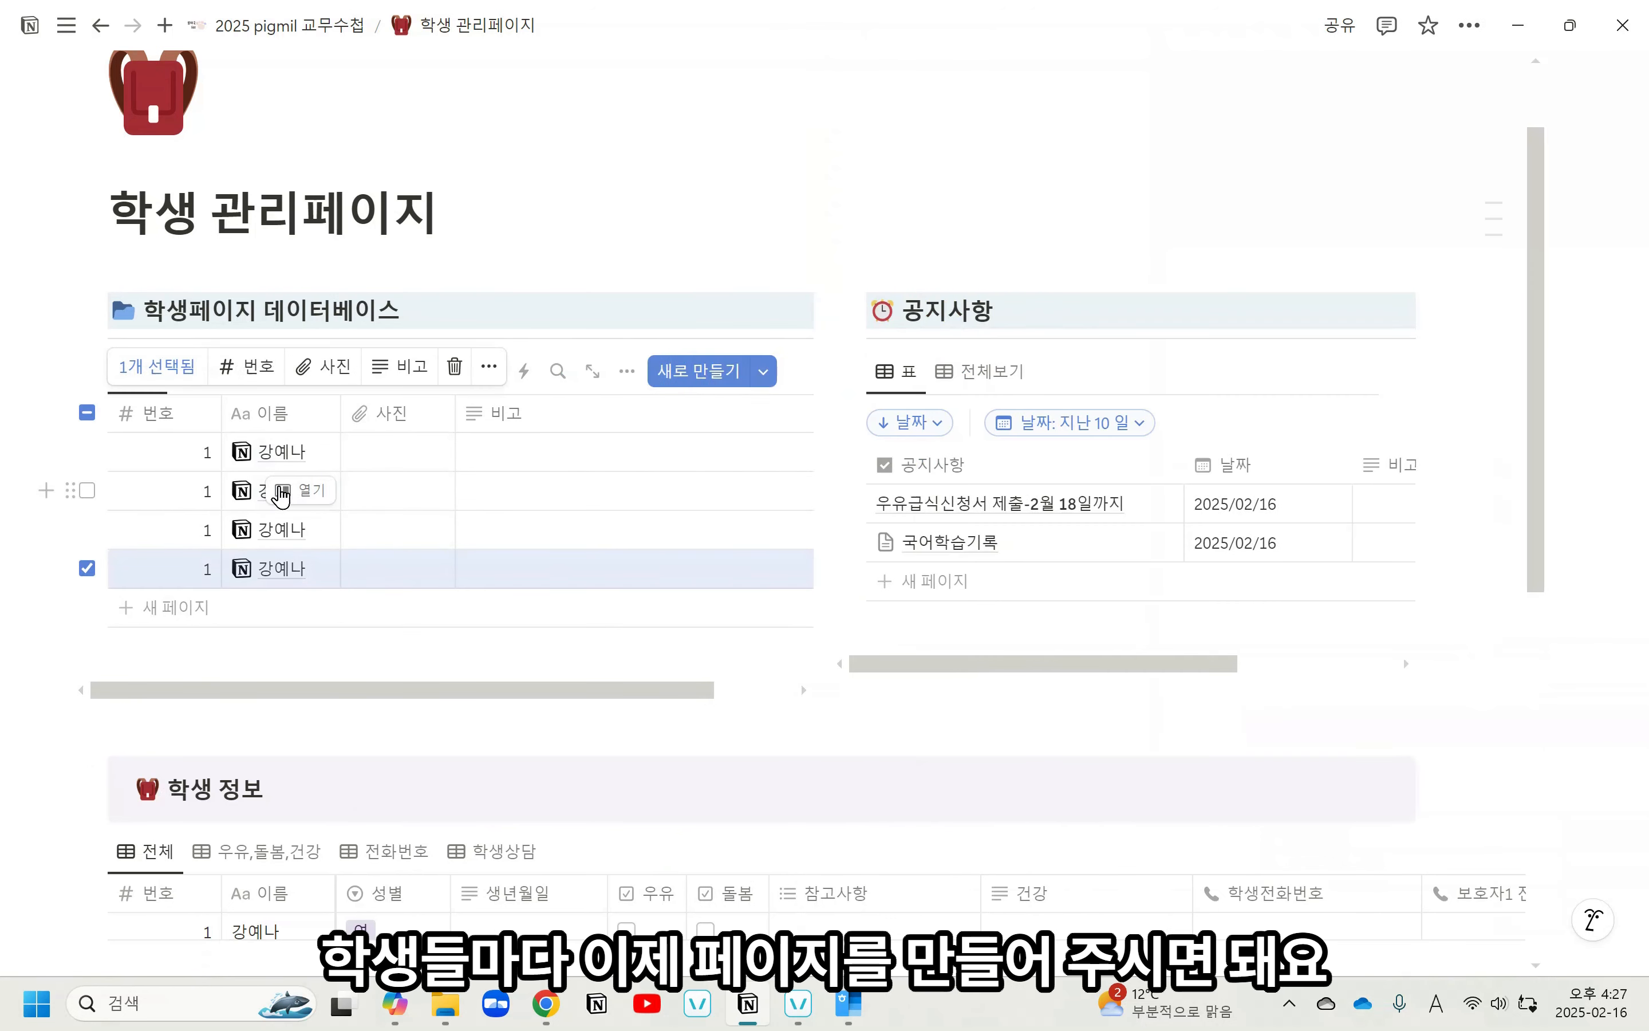
Open the student page in the second row of 학생페이지 데이터베이스 and replace its title with a different student's name.
{"action": "left_click", "coordinate": [309, 492]}
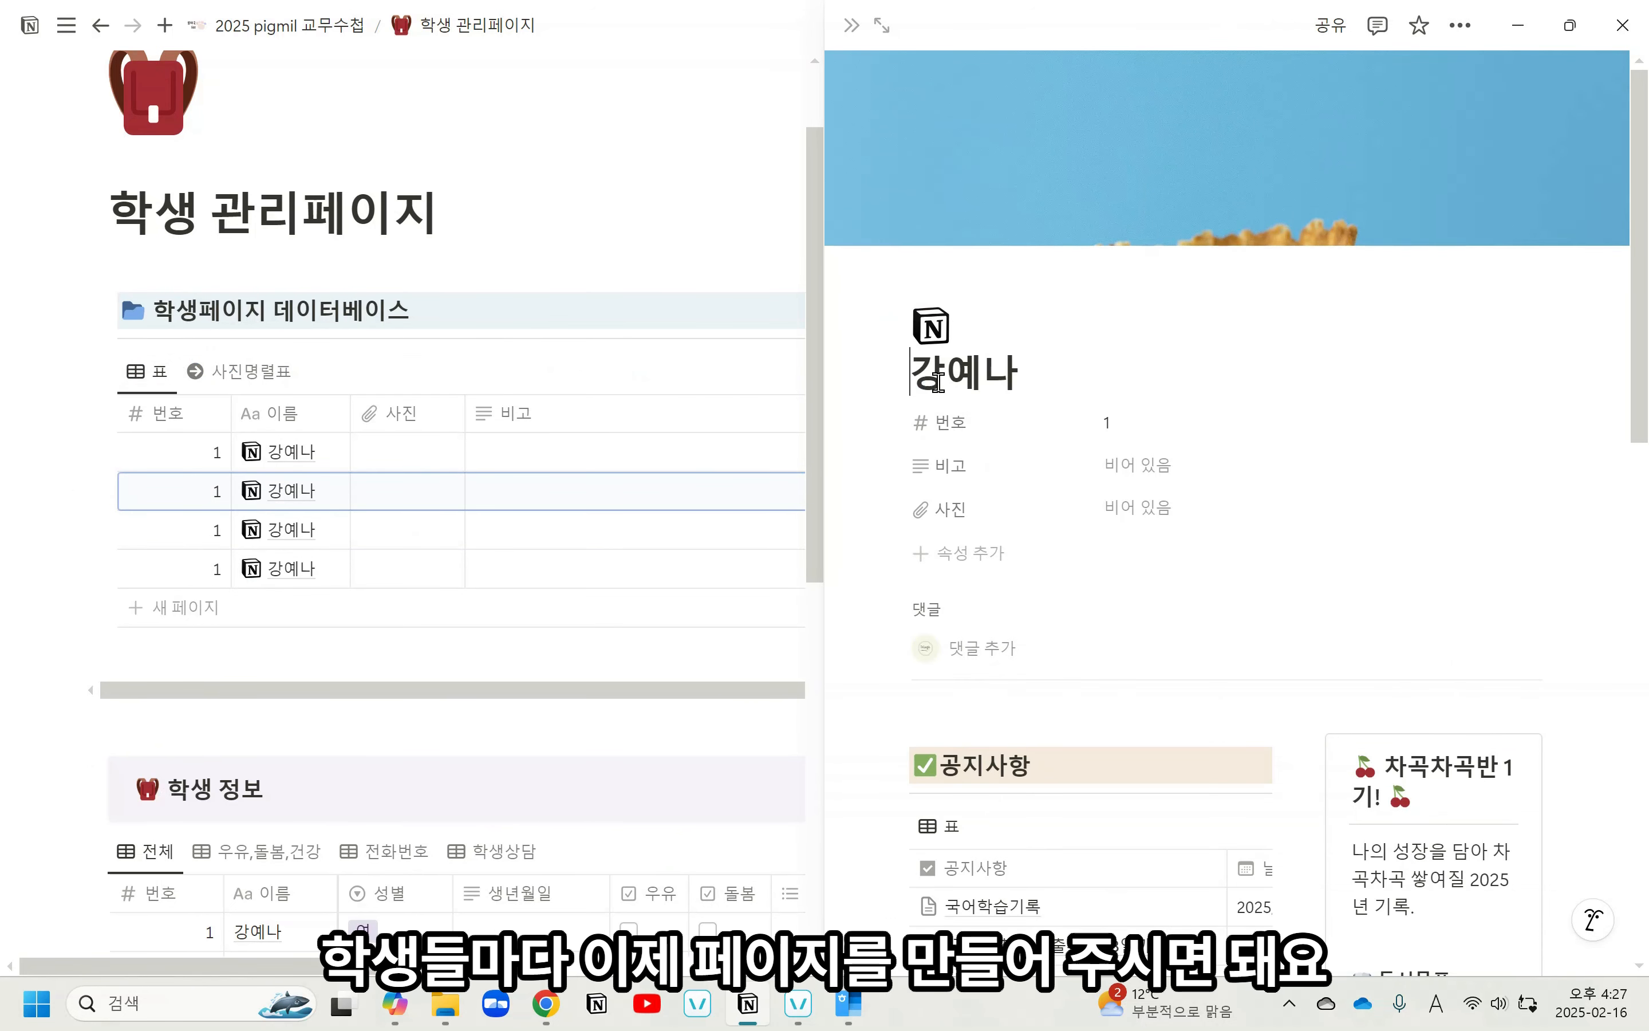
{"action": "left_click_drag", "start_coordinate": [938, 382], "coordinate": [1049, 379]}
{"action": "type", "text": "rlaenf"}
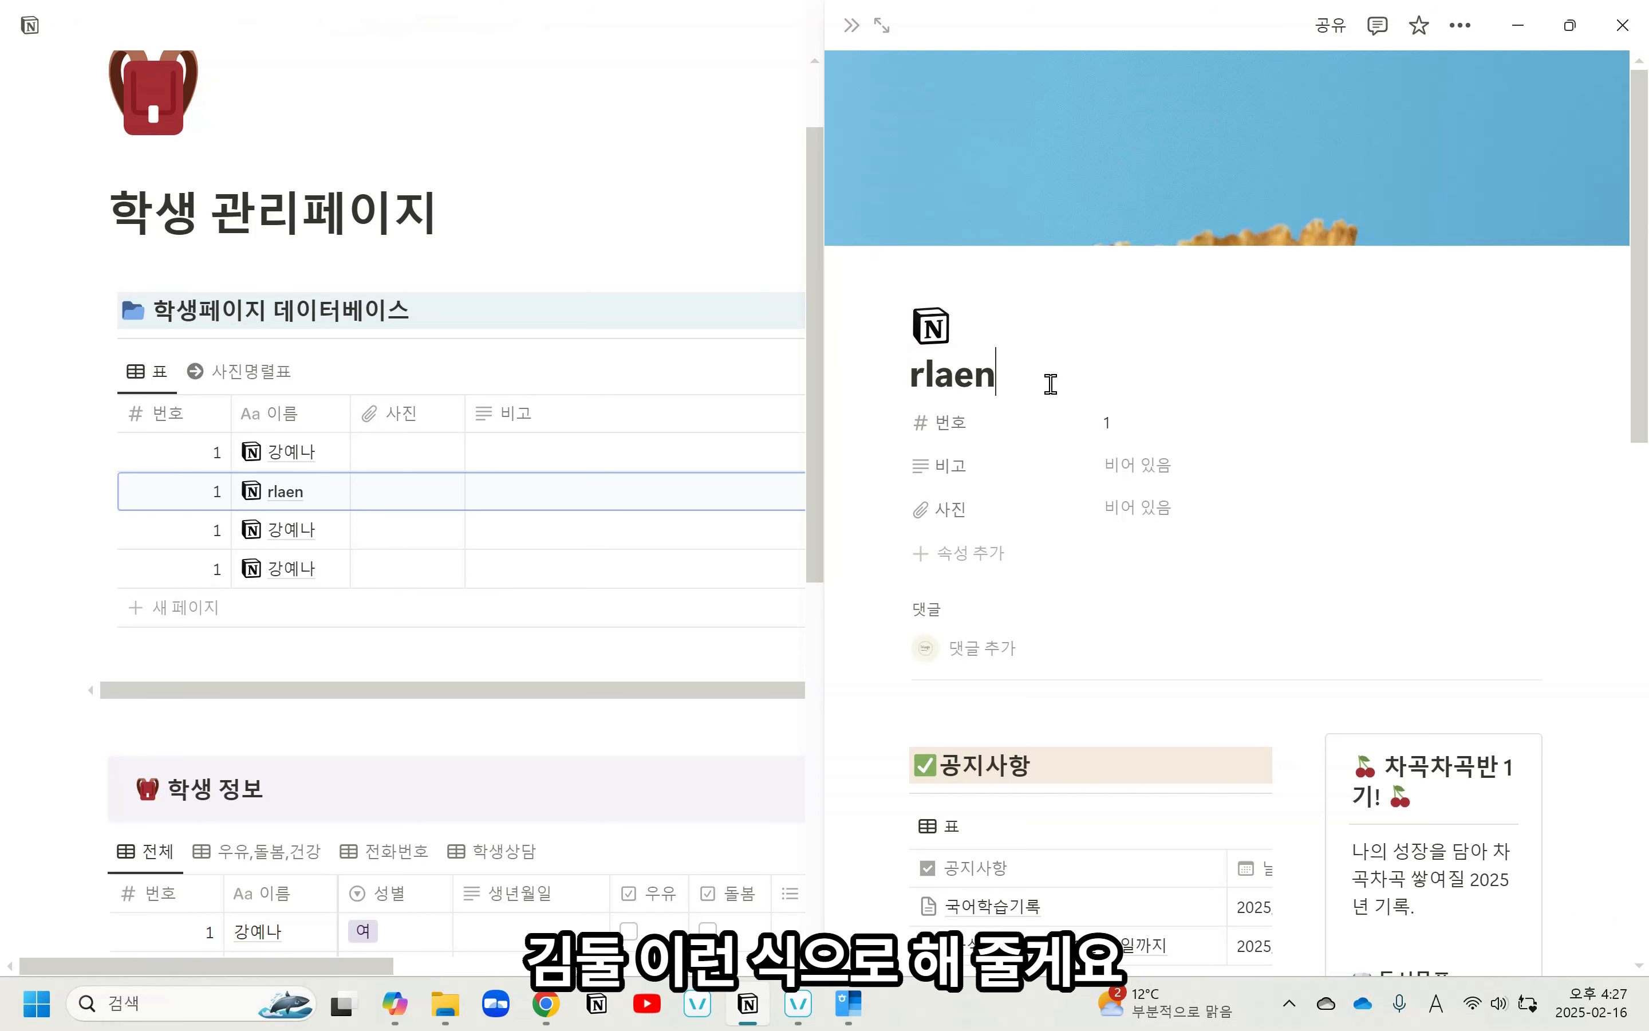
{"action": "key", "text": "BackSpace"}
{"action": "key", "text": "BackSpace"}
{"action": "key", "text": "BackSpace"}
{"action": "key", "text": "BackSpace"}
{"action": "key", "text": "BackSpace"}
{"action": "key", "text": "Hangul"}
{"action": "type", "text": "김둘"}
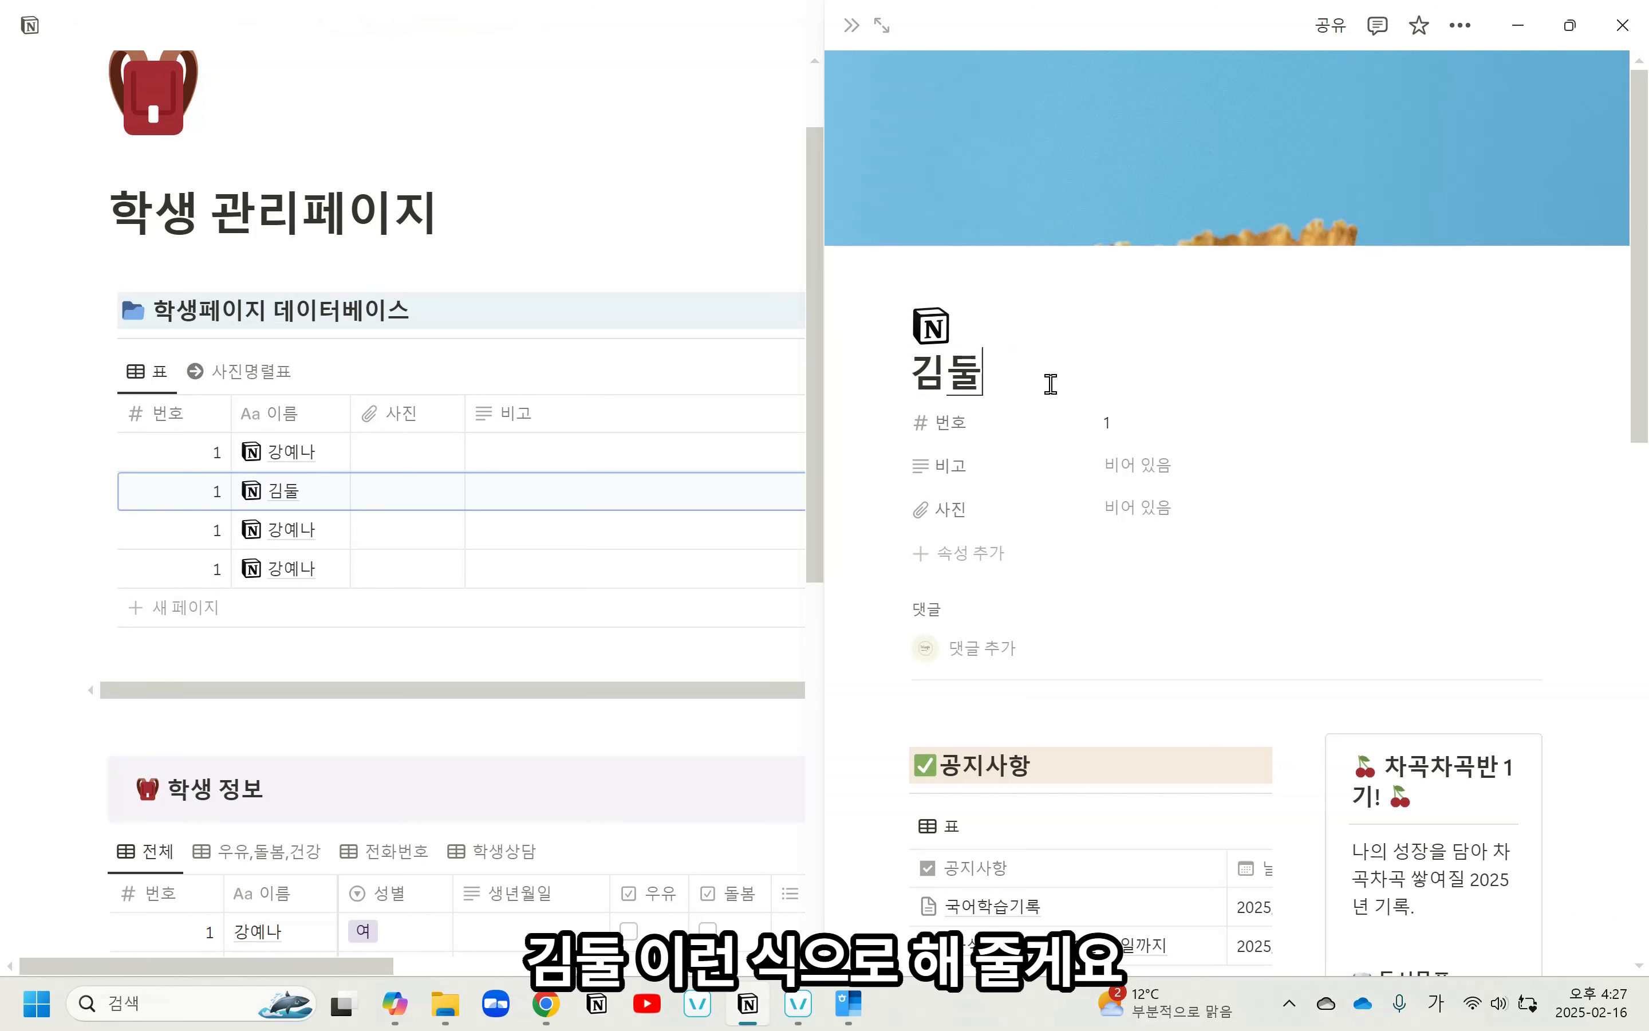
Open the third row's student page and replace its title with another student's name.
{"action": "left_click", "coordinate": [279, 537]}
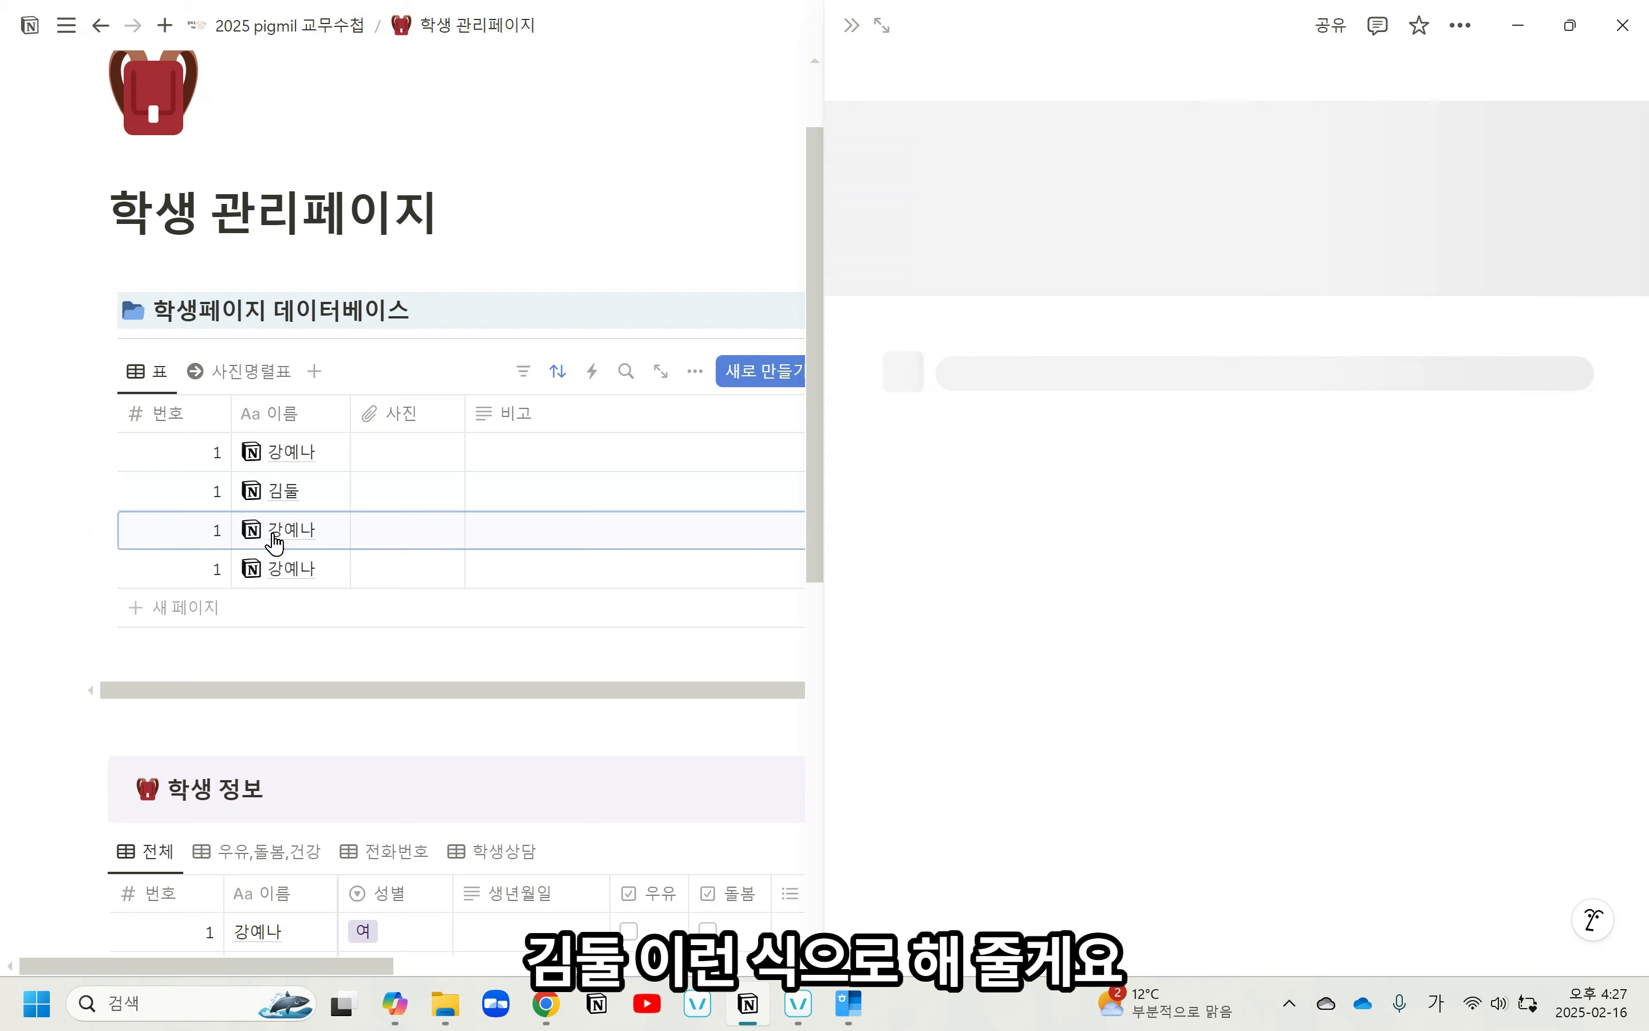
{"action": "left_click", "coordinate": [274, 537]}
{"action": "left_click_drag", "start_coordinate": [1036, 377], "coordinate": [901, 382]}
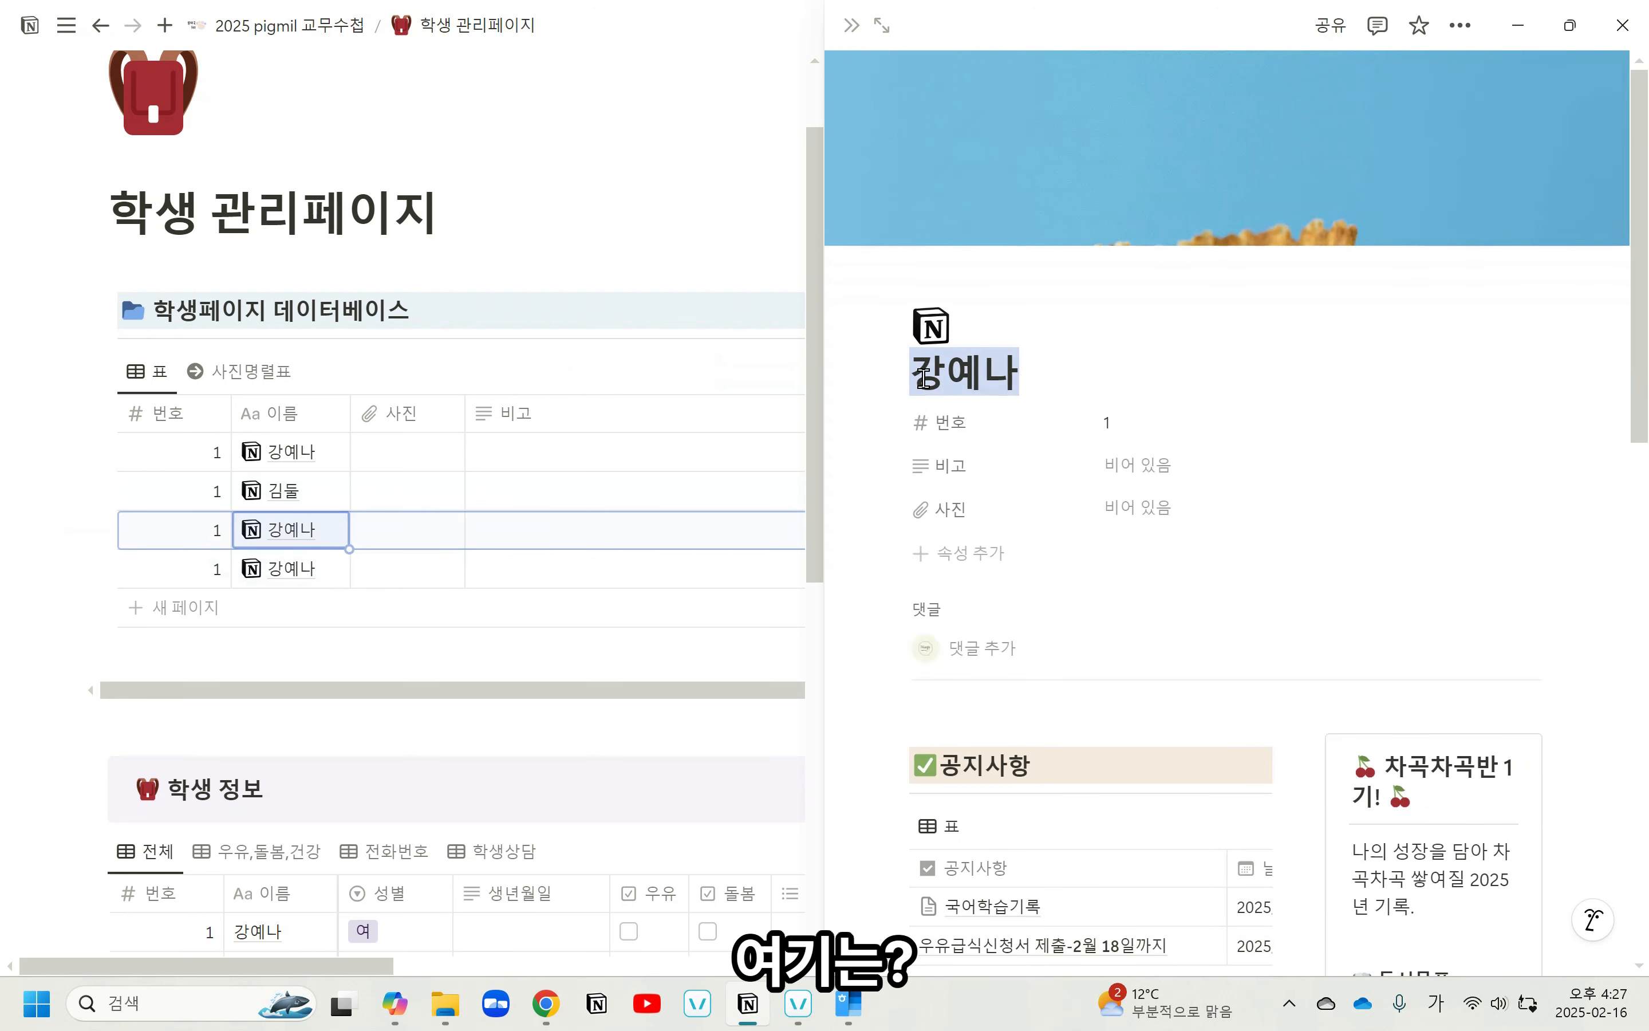
{"action": "left_click", "coordinate": [924, 379]}
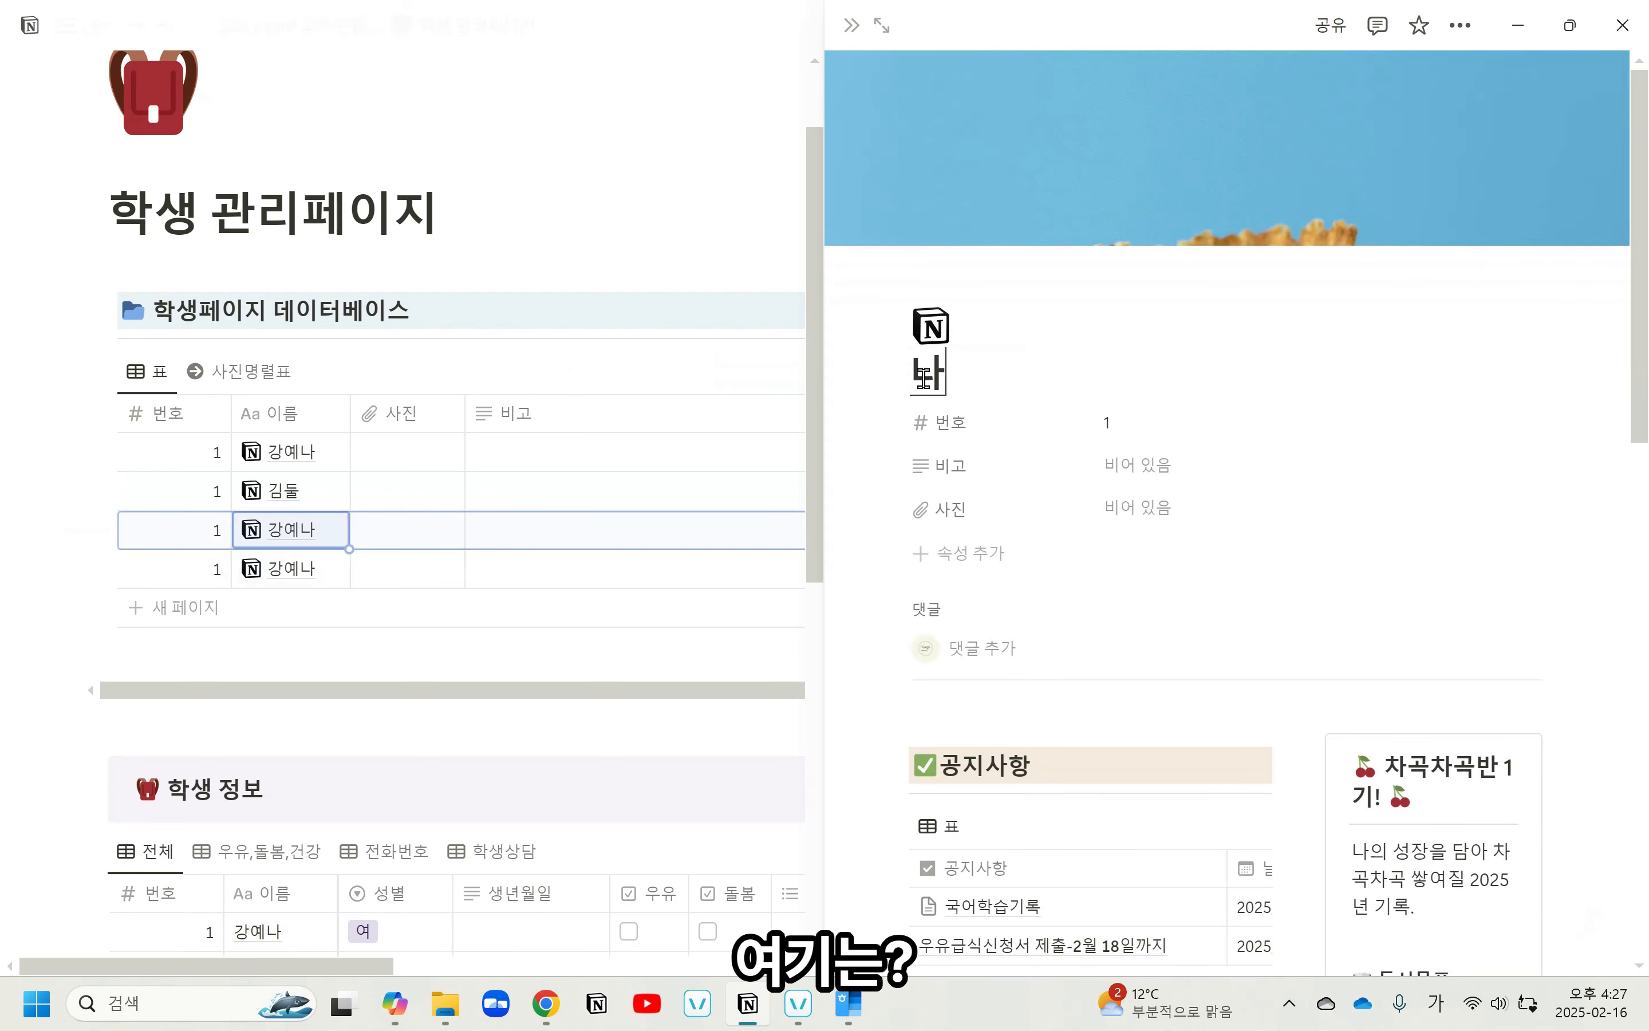
{"action": "type", "text": "셋예"}
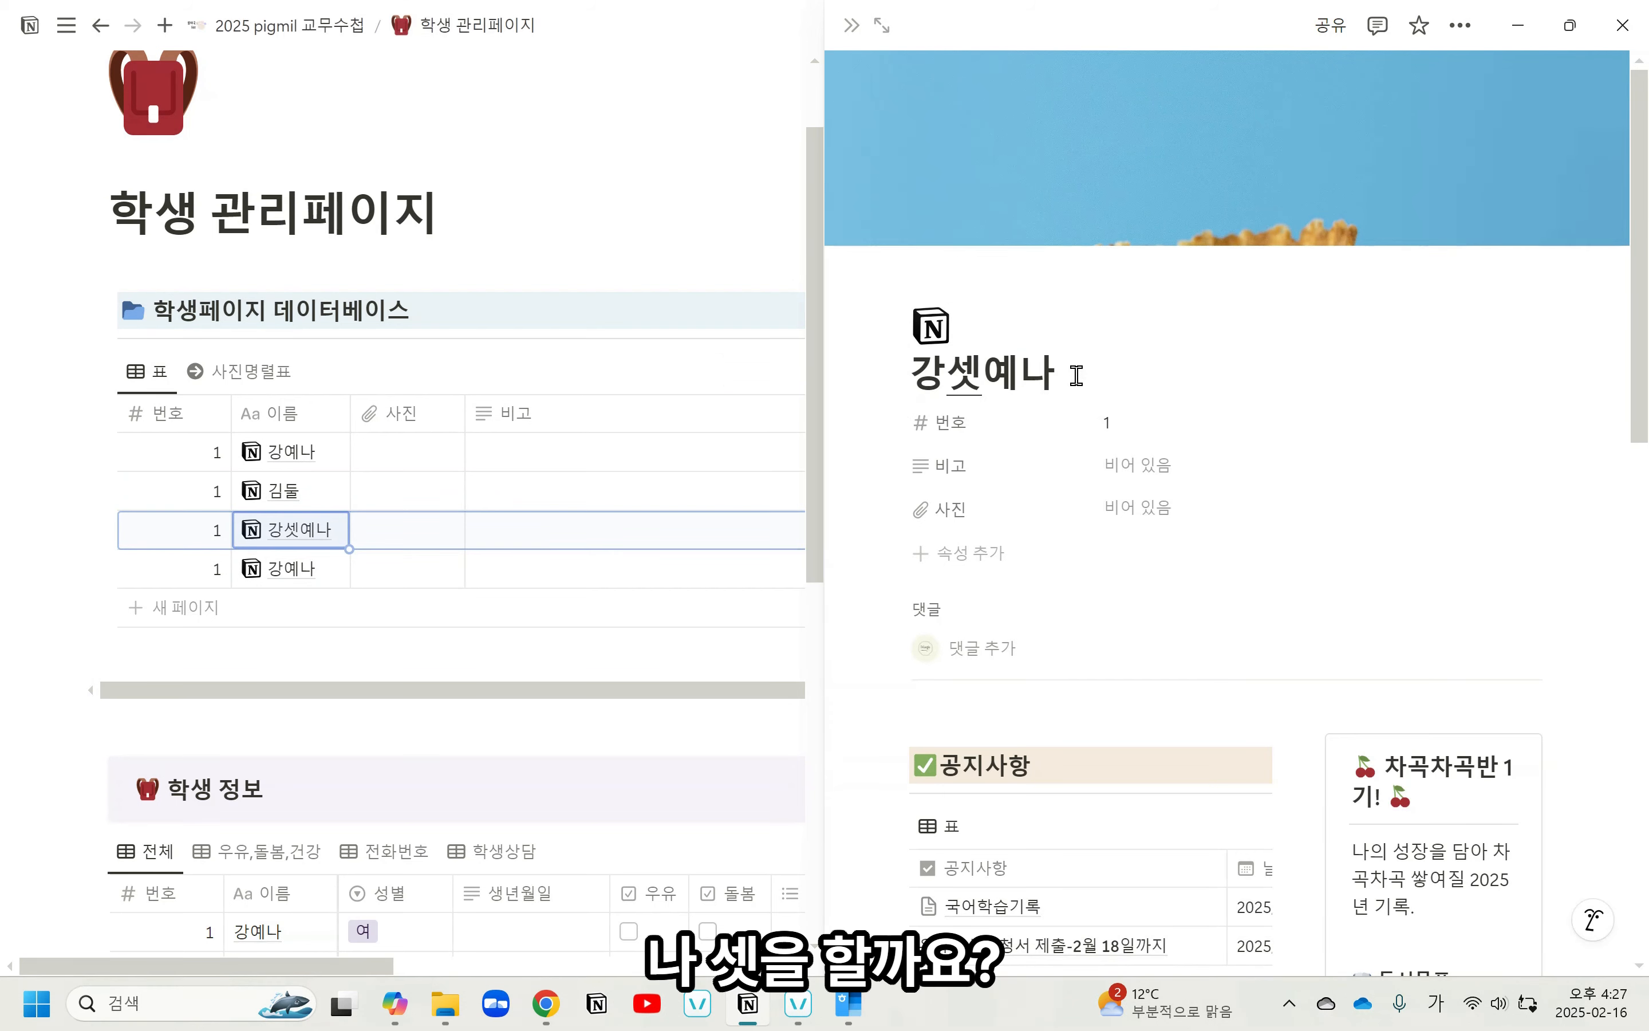
{"action": "left_click_drag", "start_coordinate": [1066, 375], "coordinate": [924, 373]}
{"action": "type", "text": "나셋"}
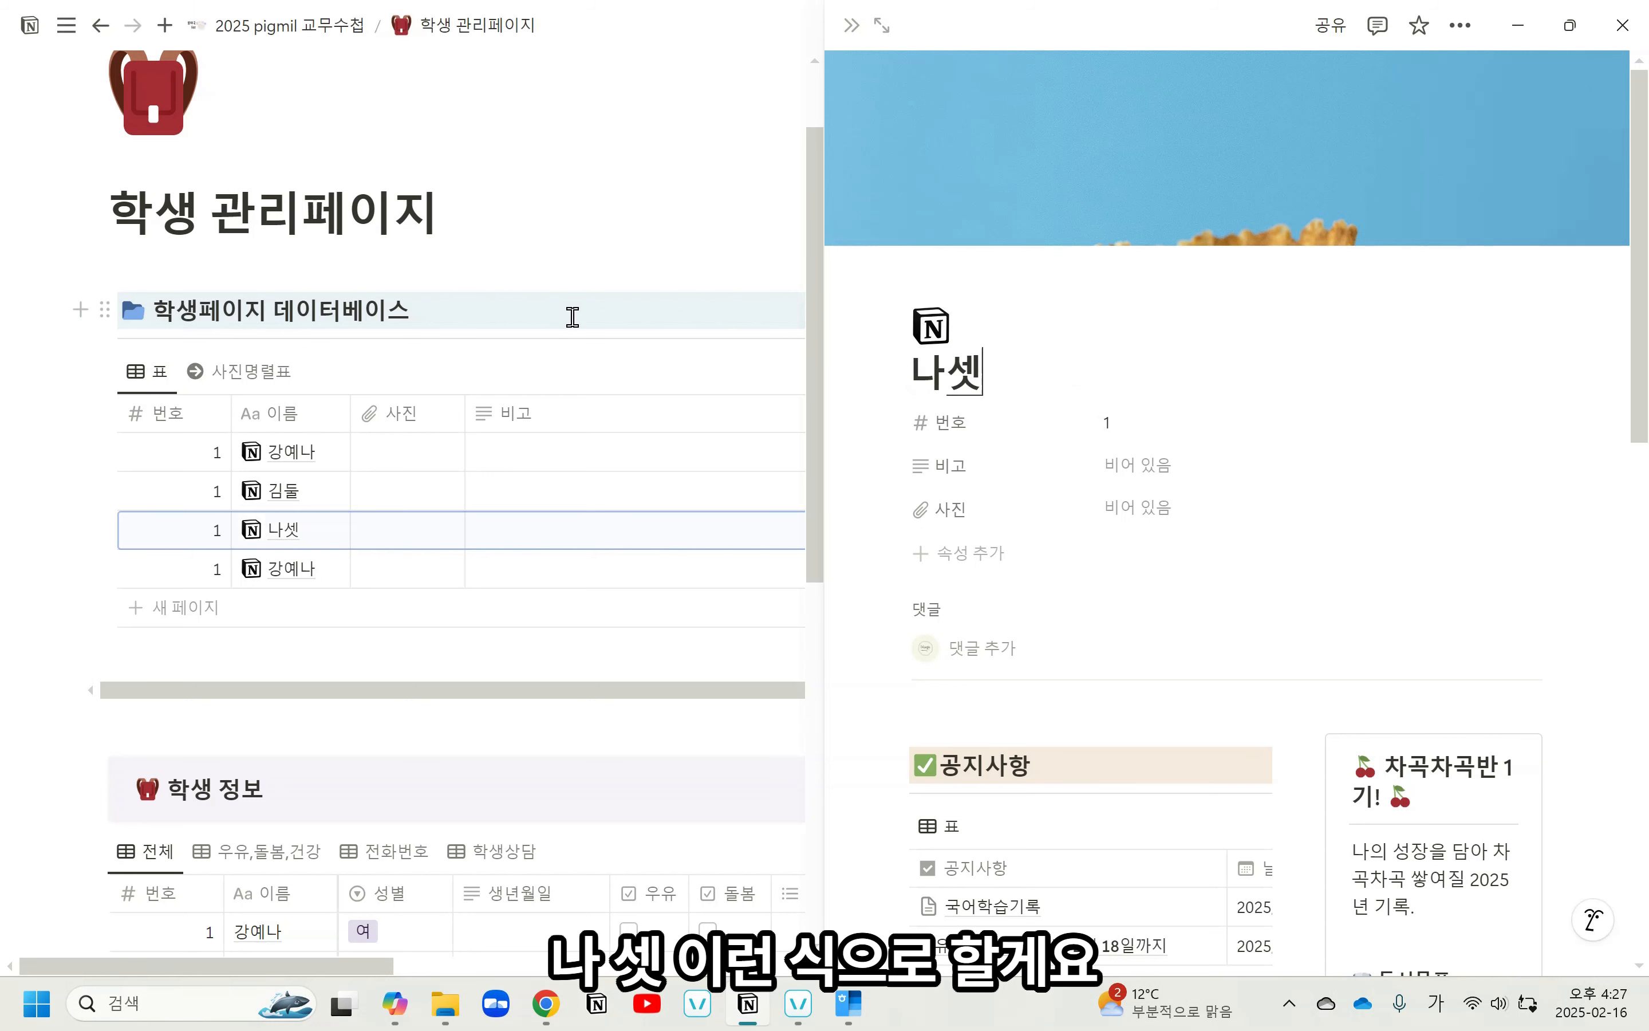
Retitle the fourth row's student page with a new student's name and close the page preview.
{"action": "left_click", "coordinate": [594, 322]}
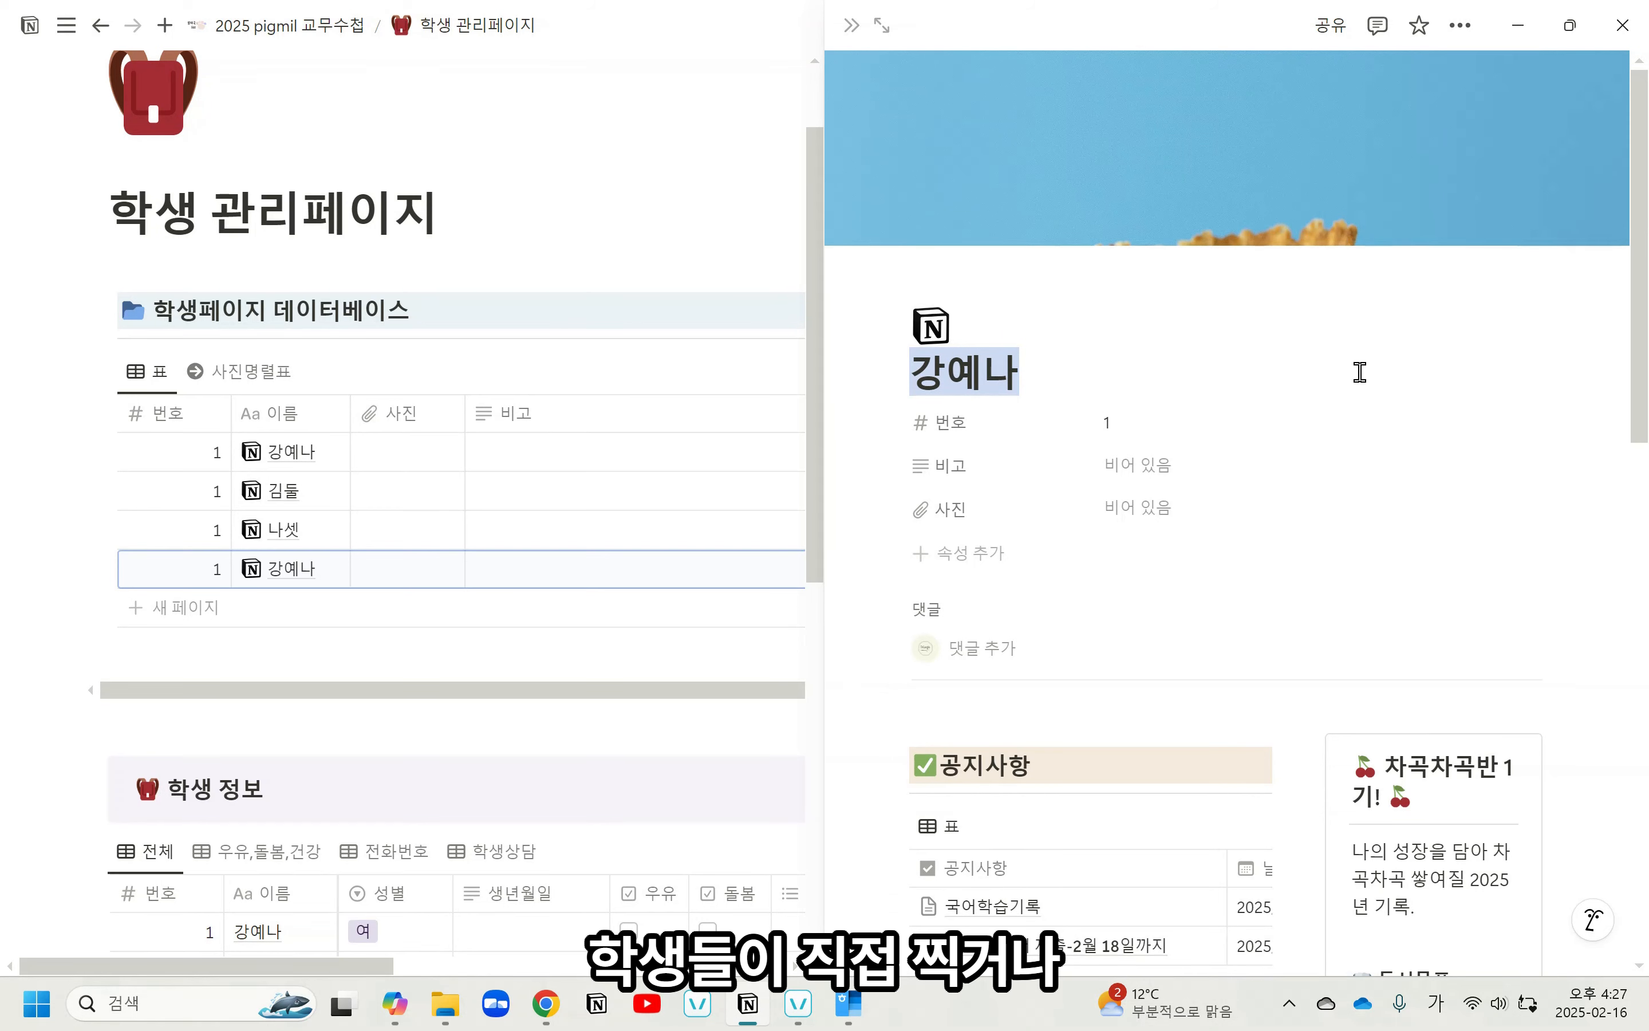
{"action": "type", "text": "송네"}
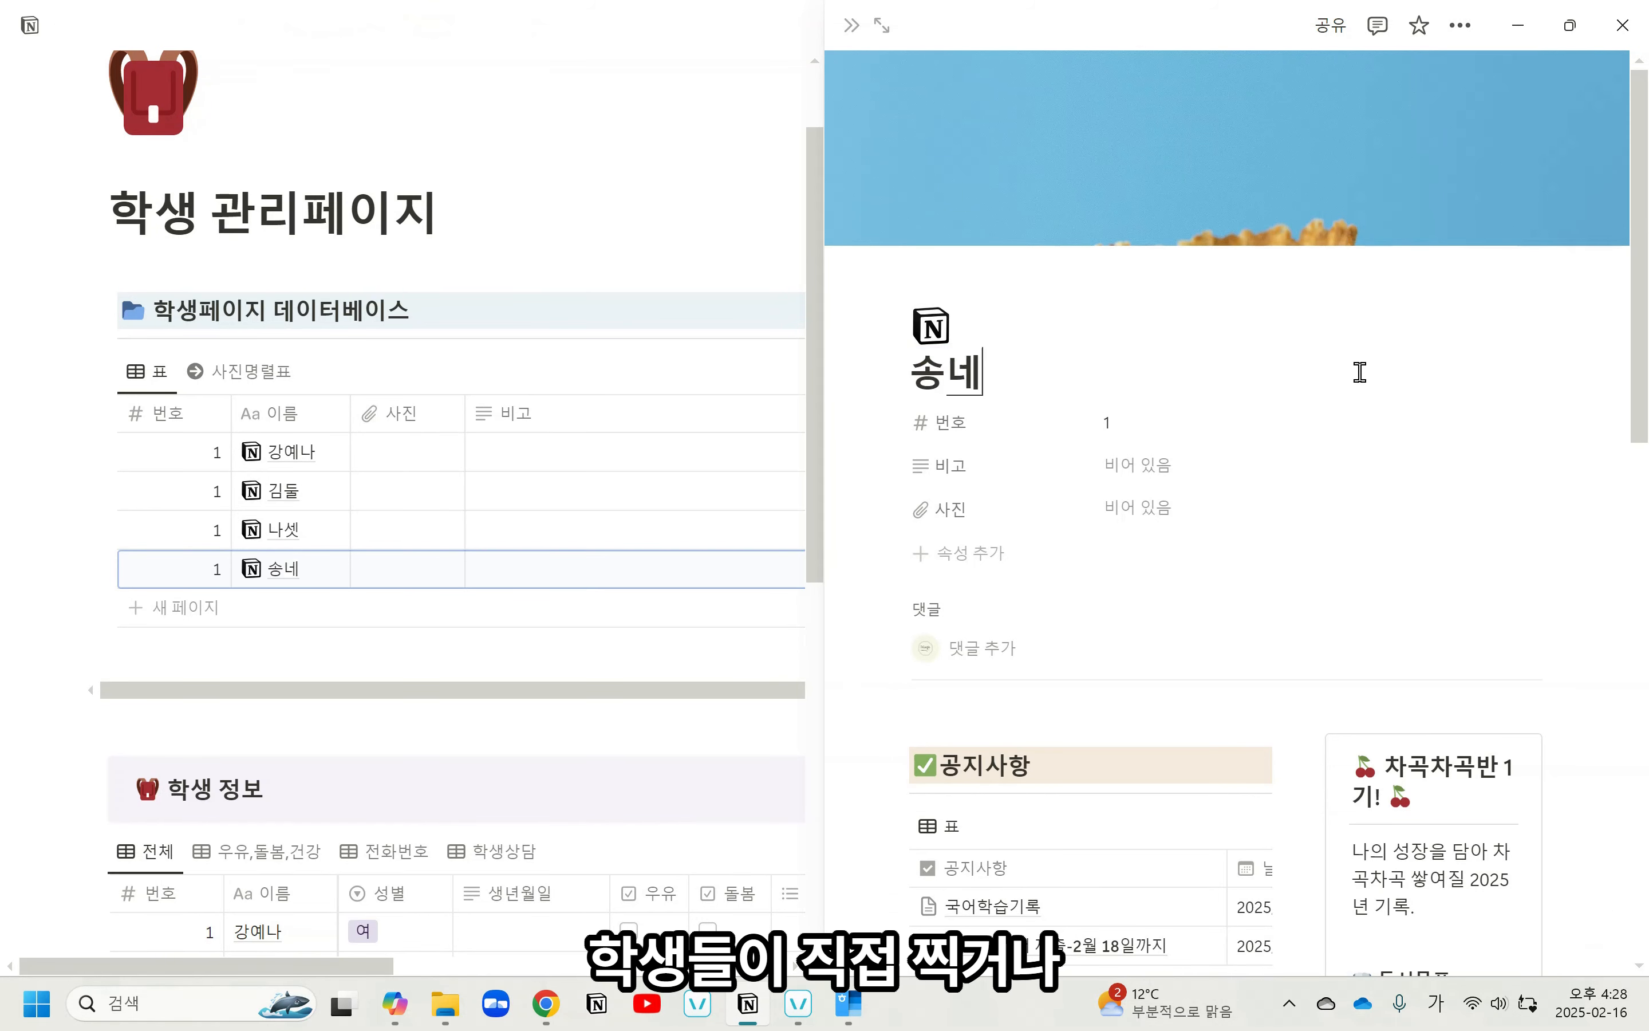
{"action": "type", "text": "ㅅ"}
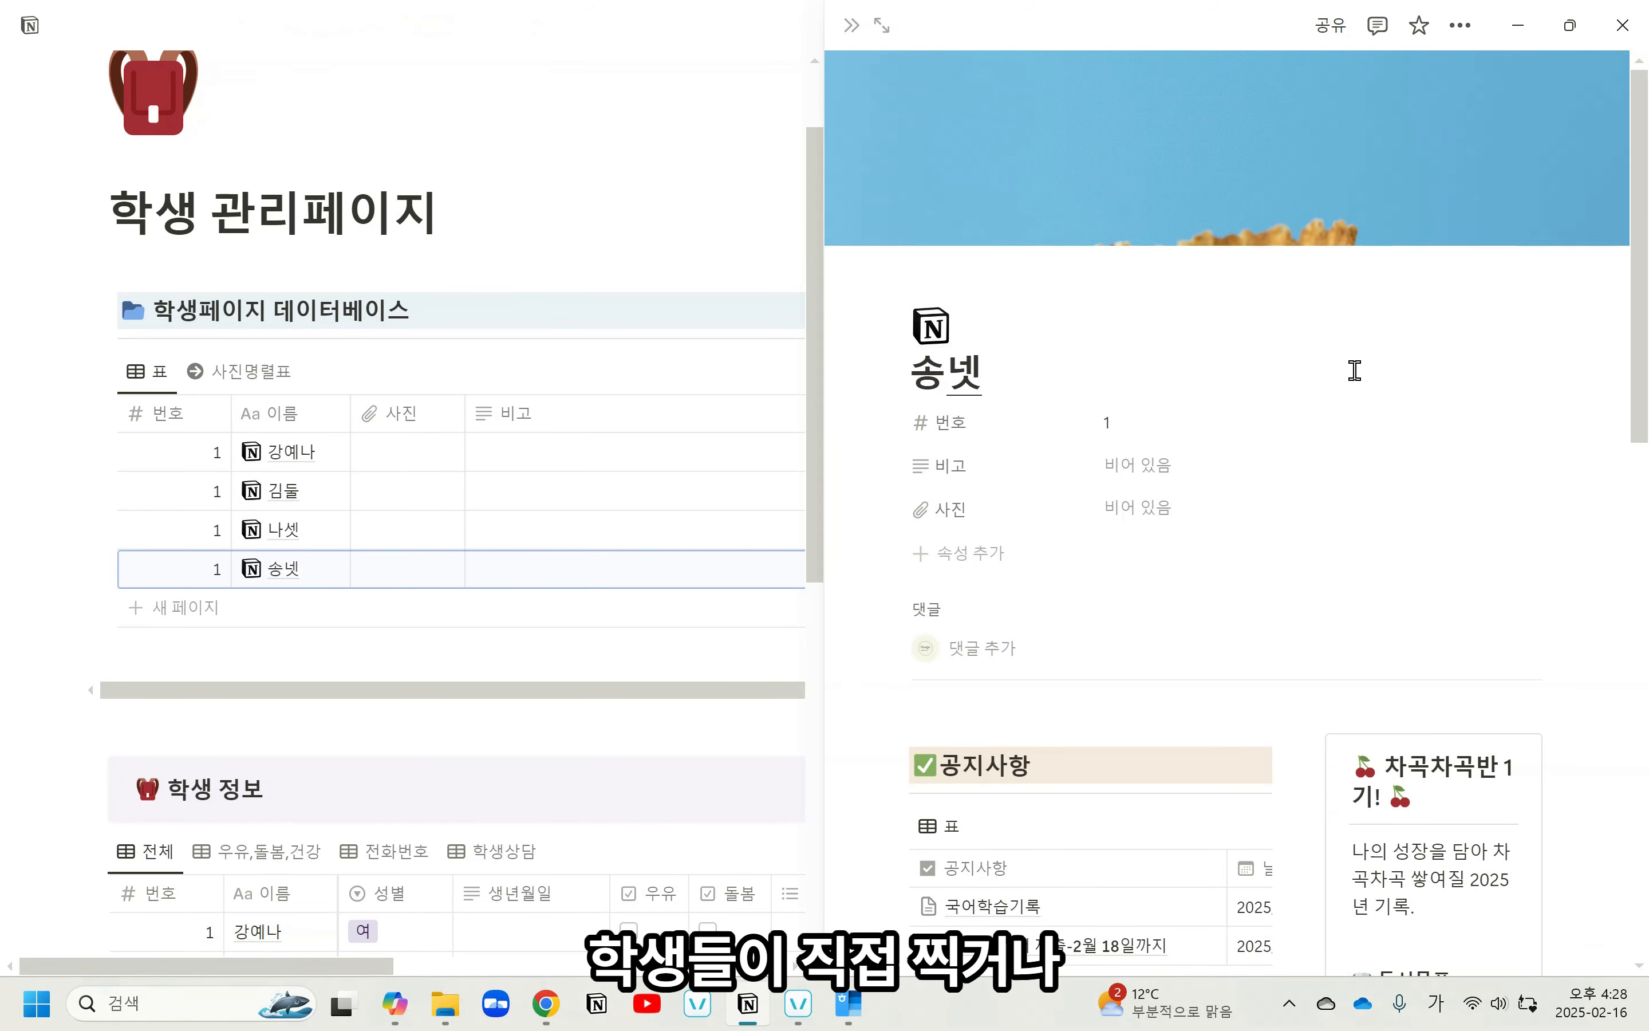
{"action": "left_click", "coordinate": [494, 322]}
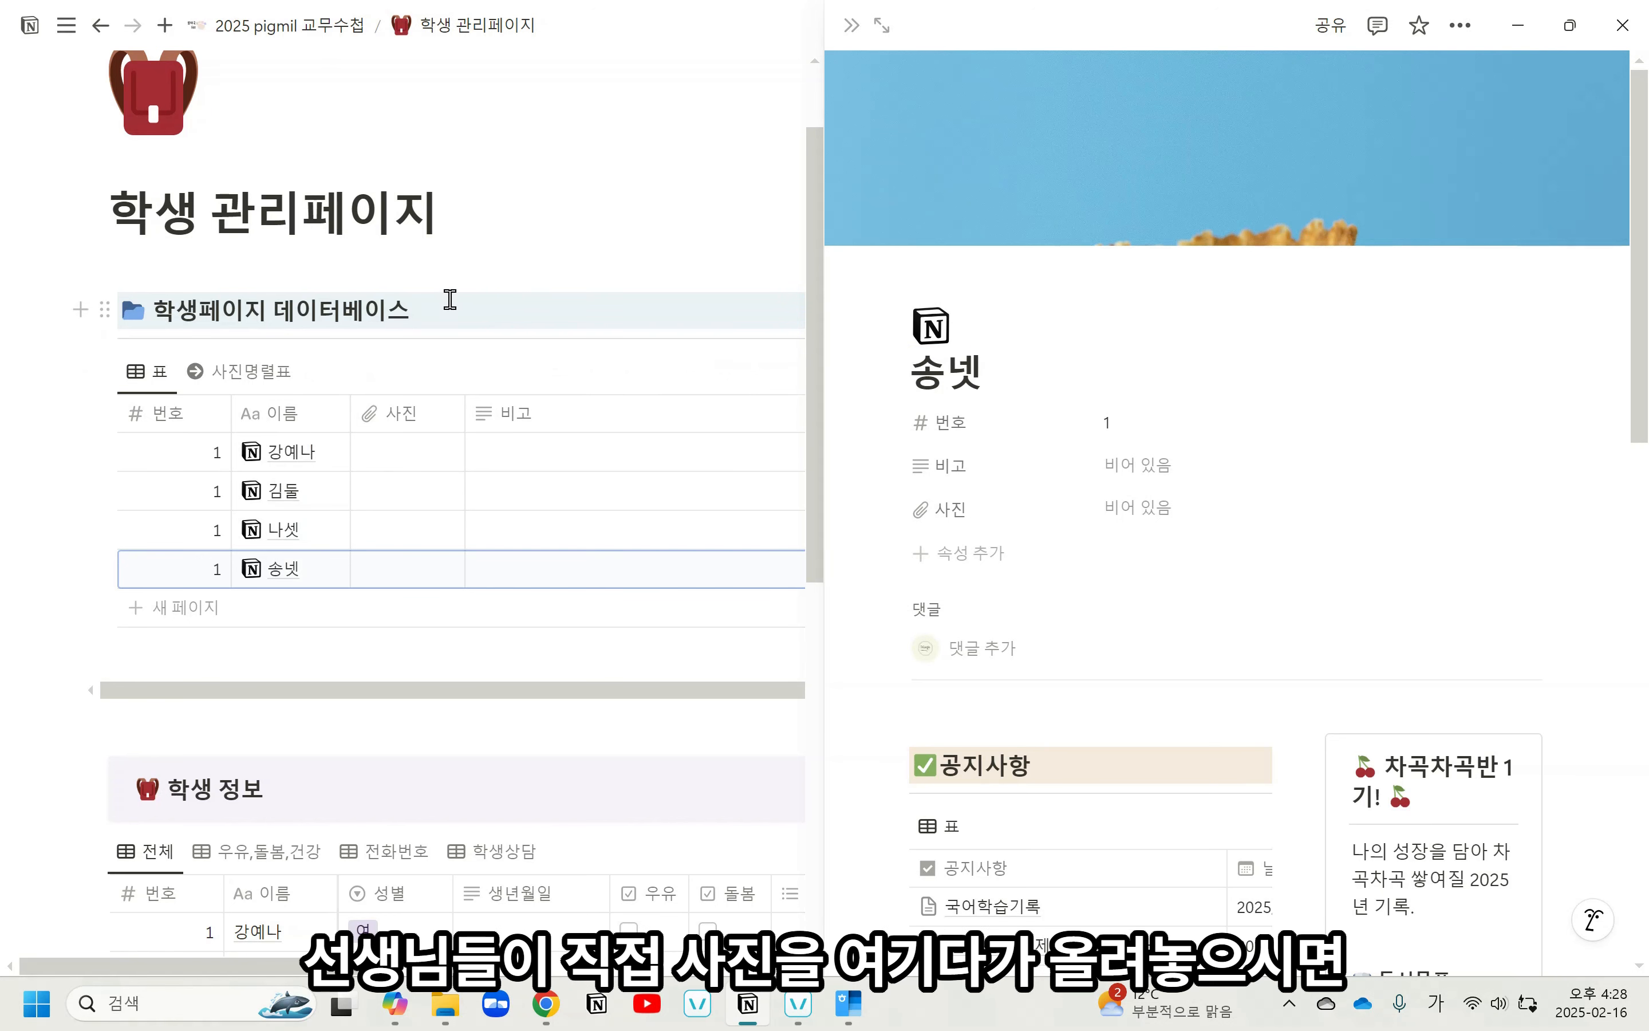
{"action": "key", "text": "Escape"}
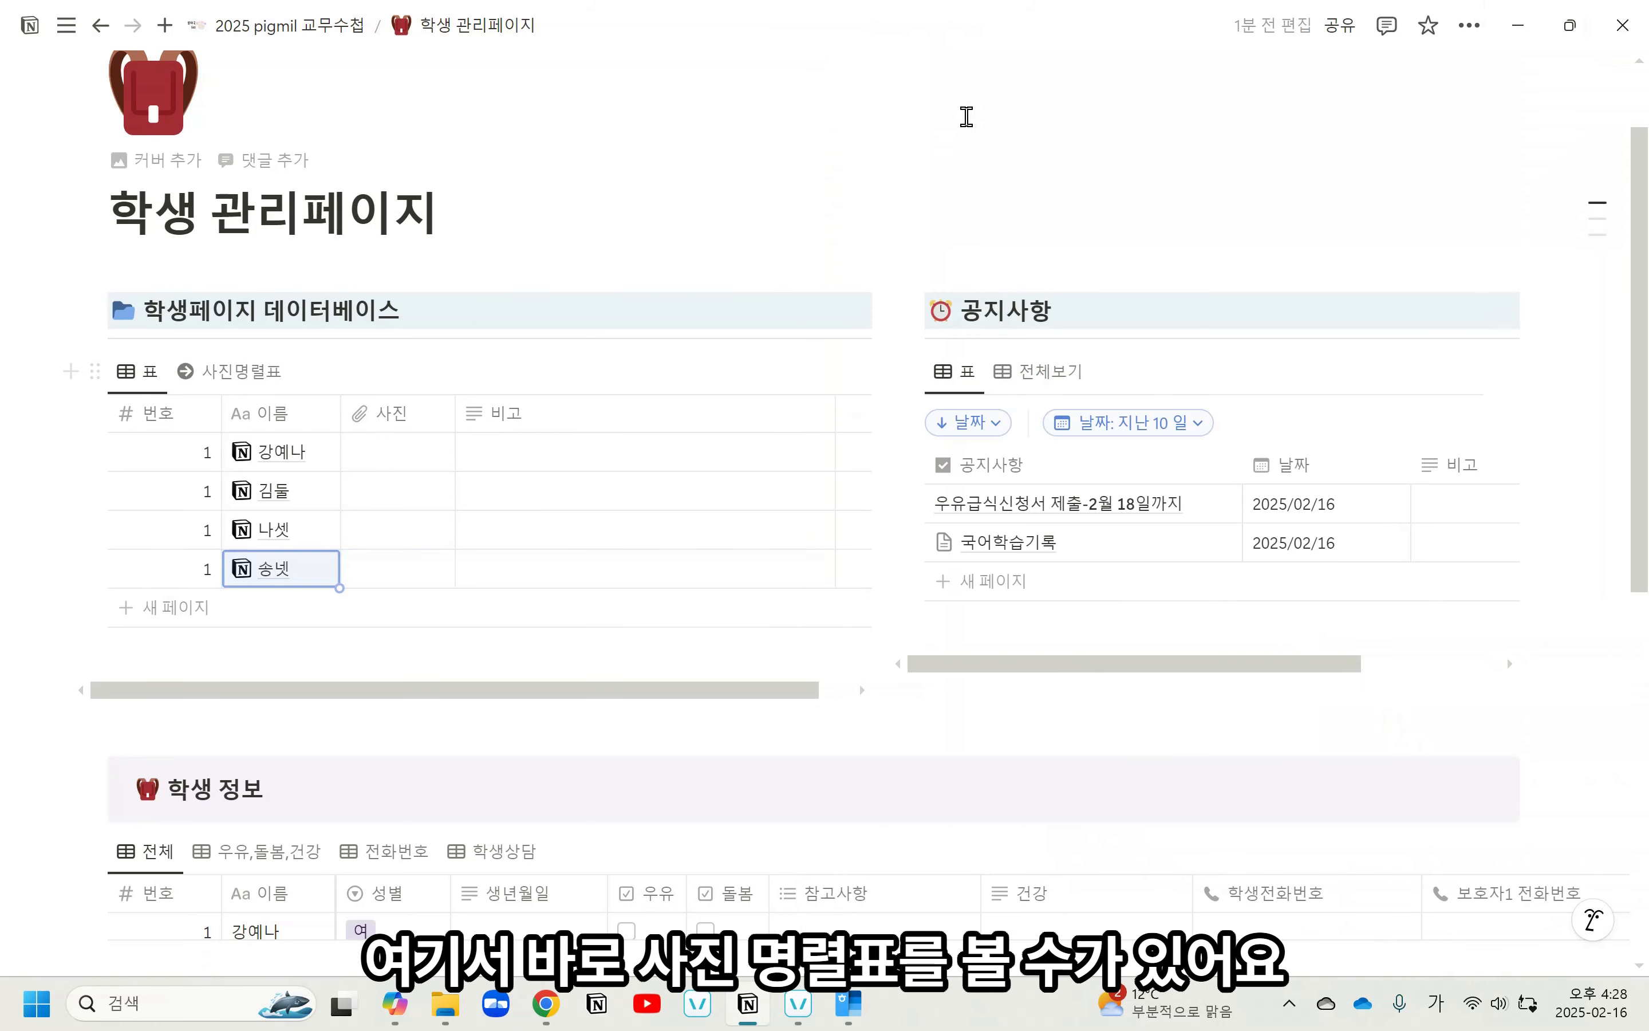
Examine the 사진명렬표 gallery view of the student database and its view settings, and return to the 표 view.
{"action": "left_click", "coordinate": [234, 374]}
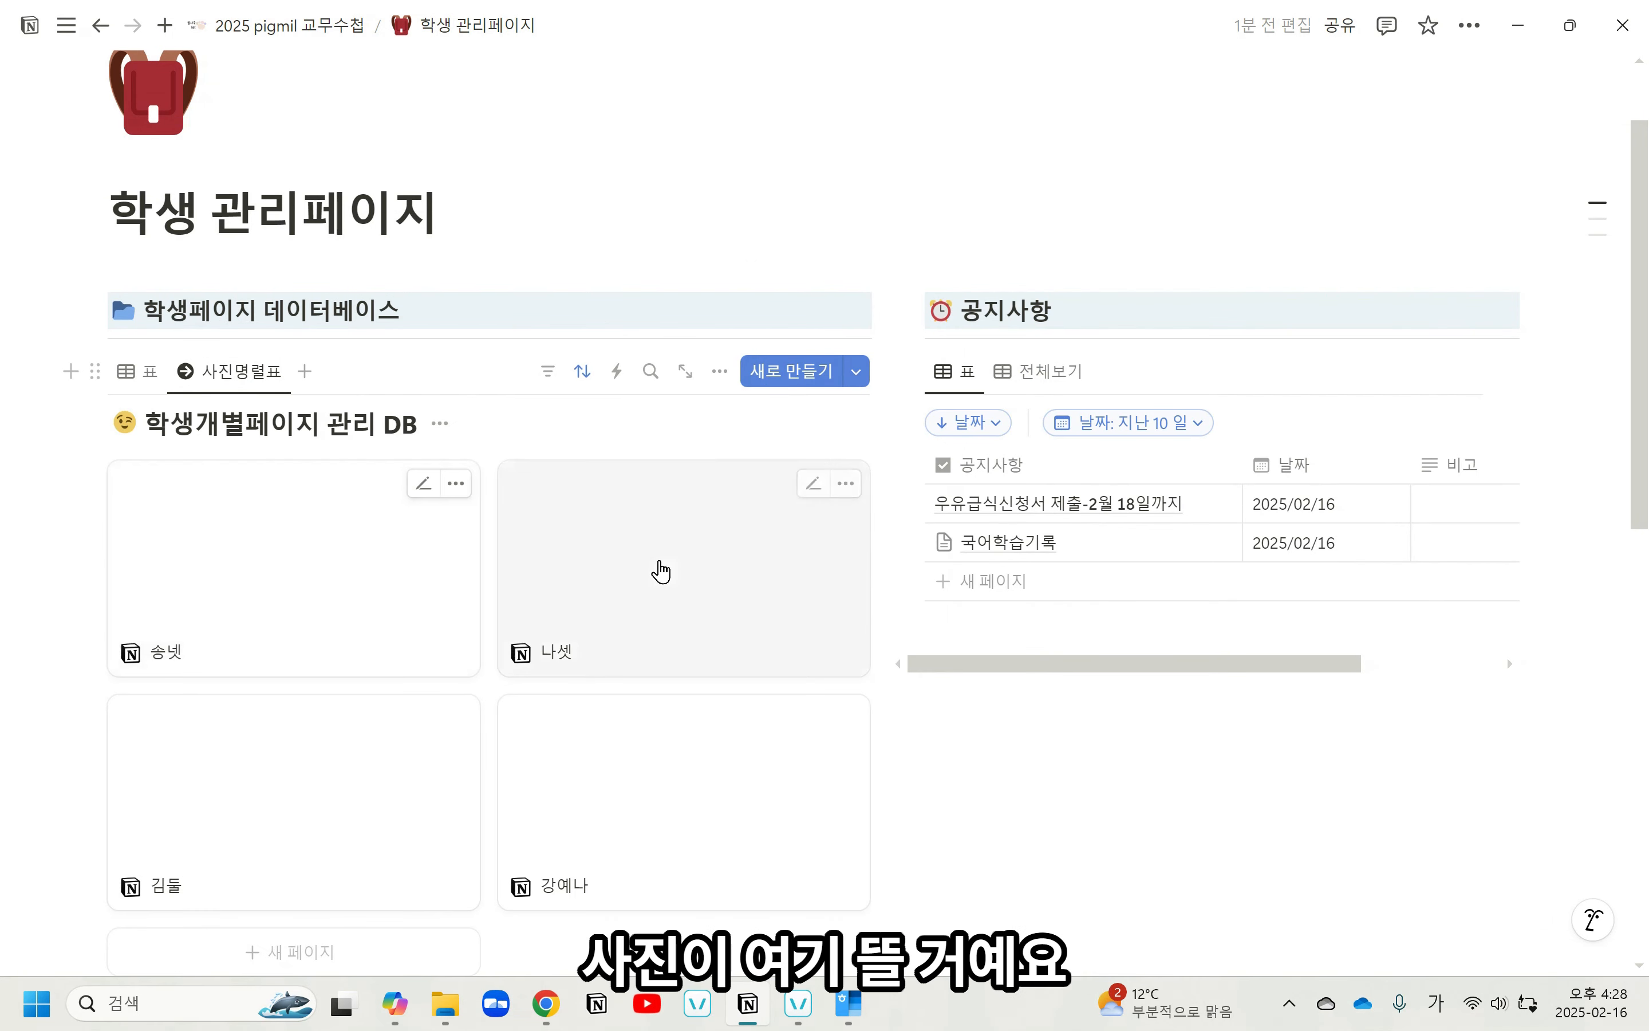
{"action": "left_click", "coordinate": [720, 373]}
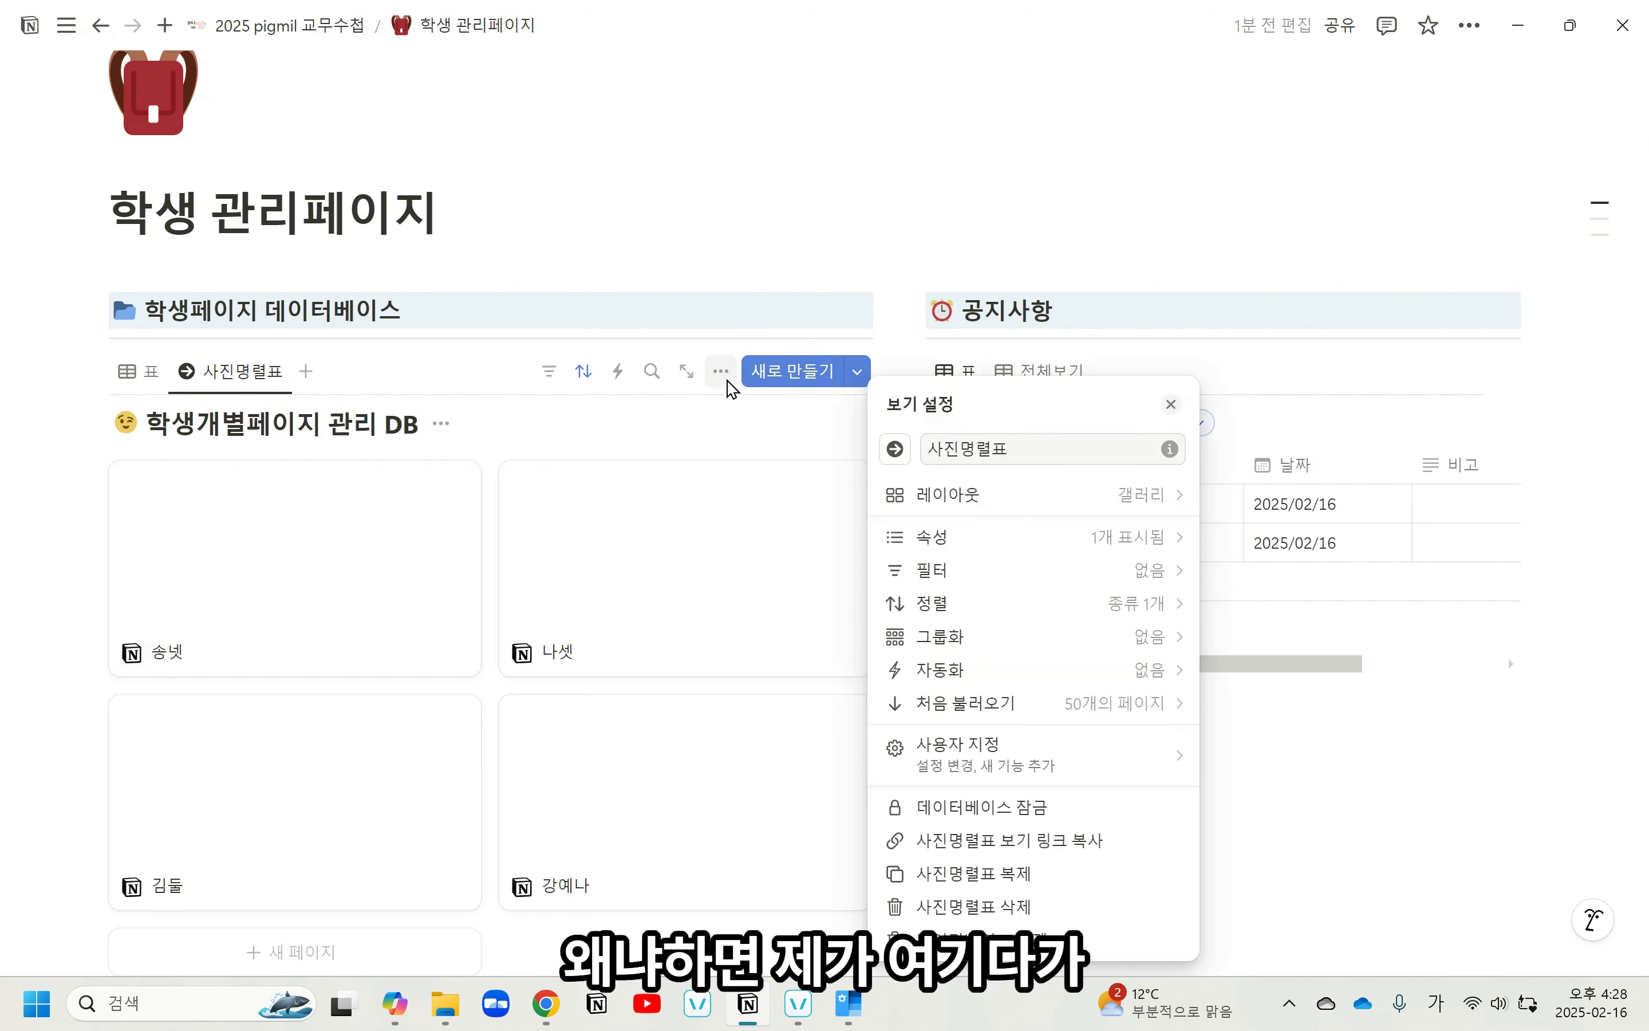
{"action": "left_click", "coordinate": [987, 504]}
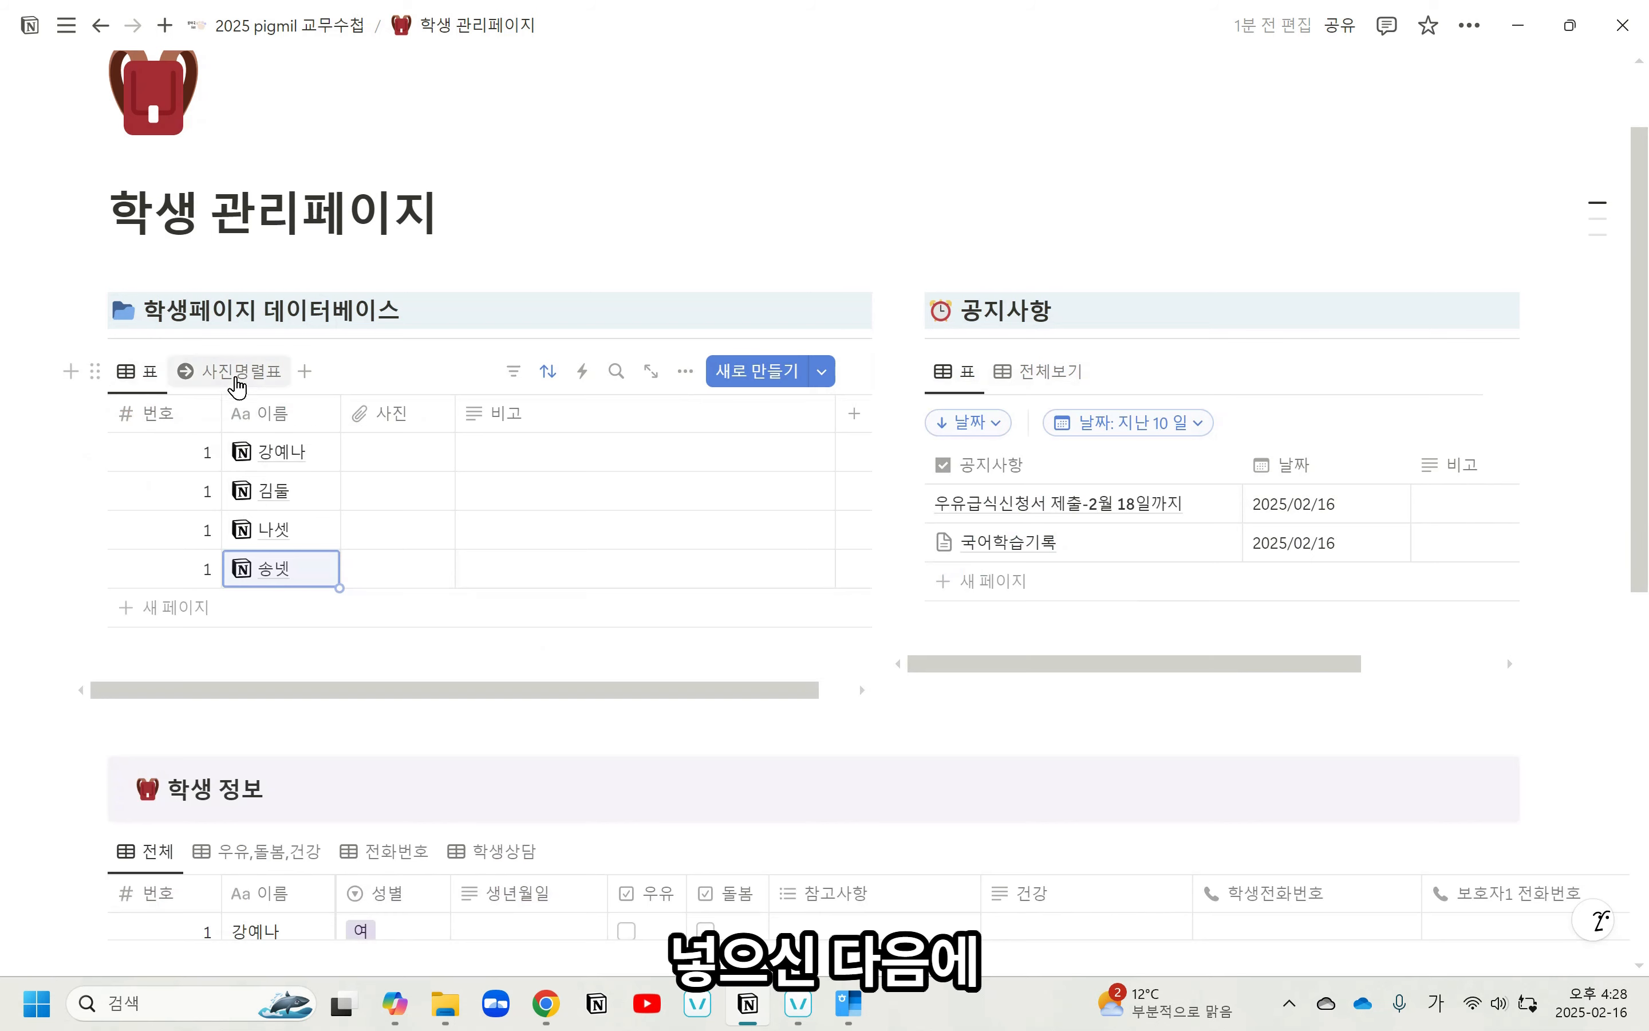
{"action": "left_click", "coordinate": [232, 372]}
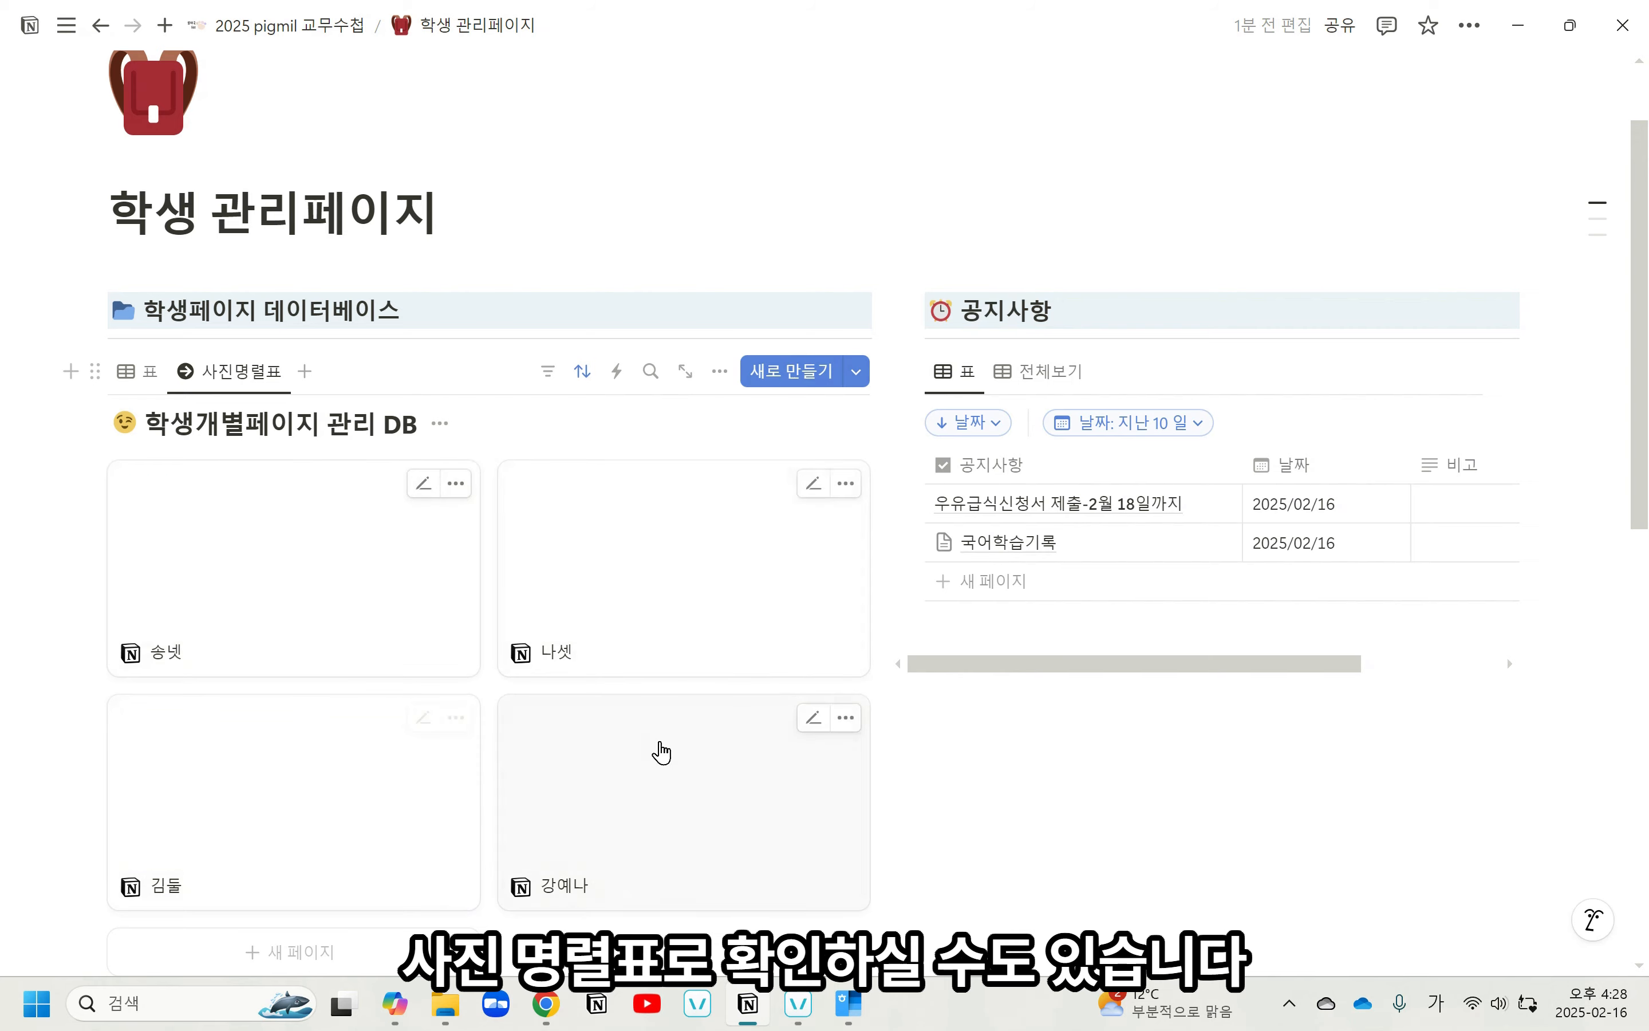
{"action": "scroll", "coordinate": [633, 710], "scroll_direction": "down", "scroll_amount": 5}
{"action": "scroll", "coordinate": [427, 473], "scroll_direction": "up", "scroll_amount": 3}
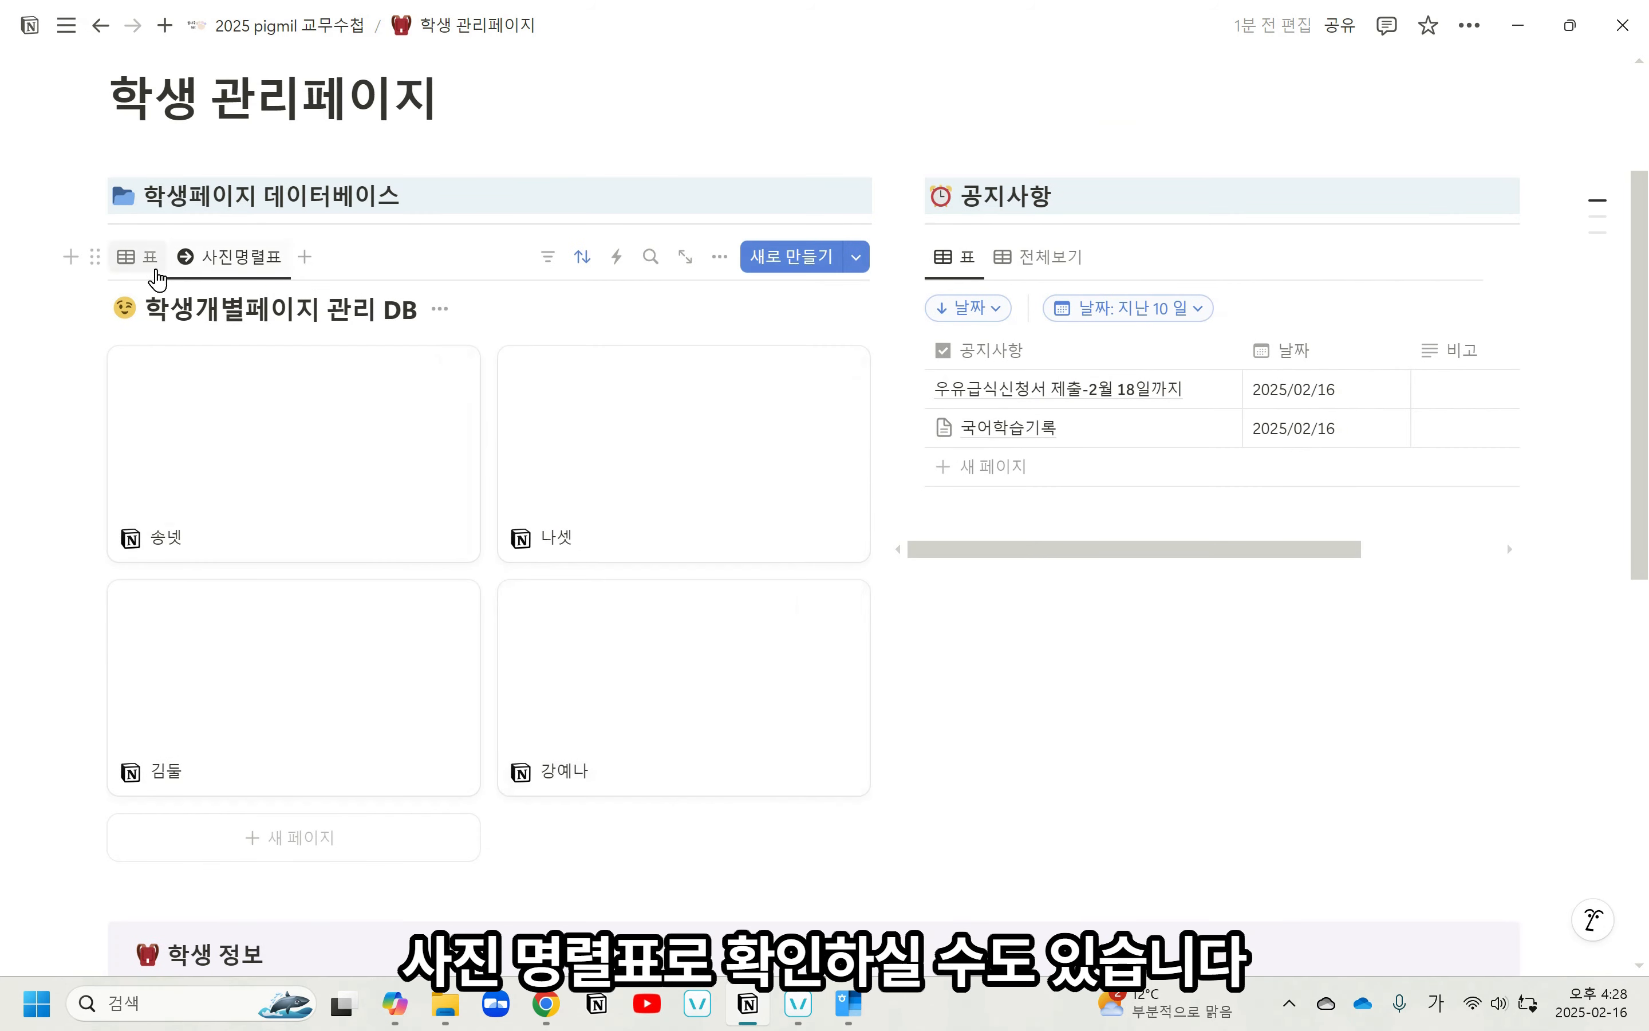
{"action": "left_click", "coordinate": [140, 259]}
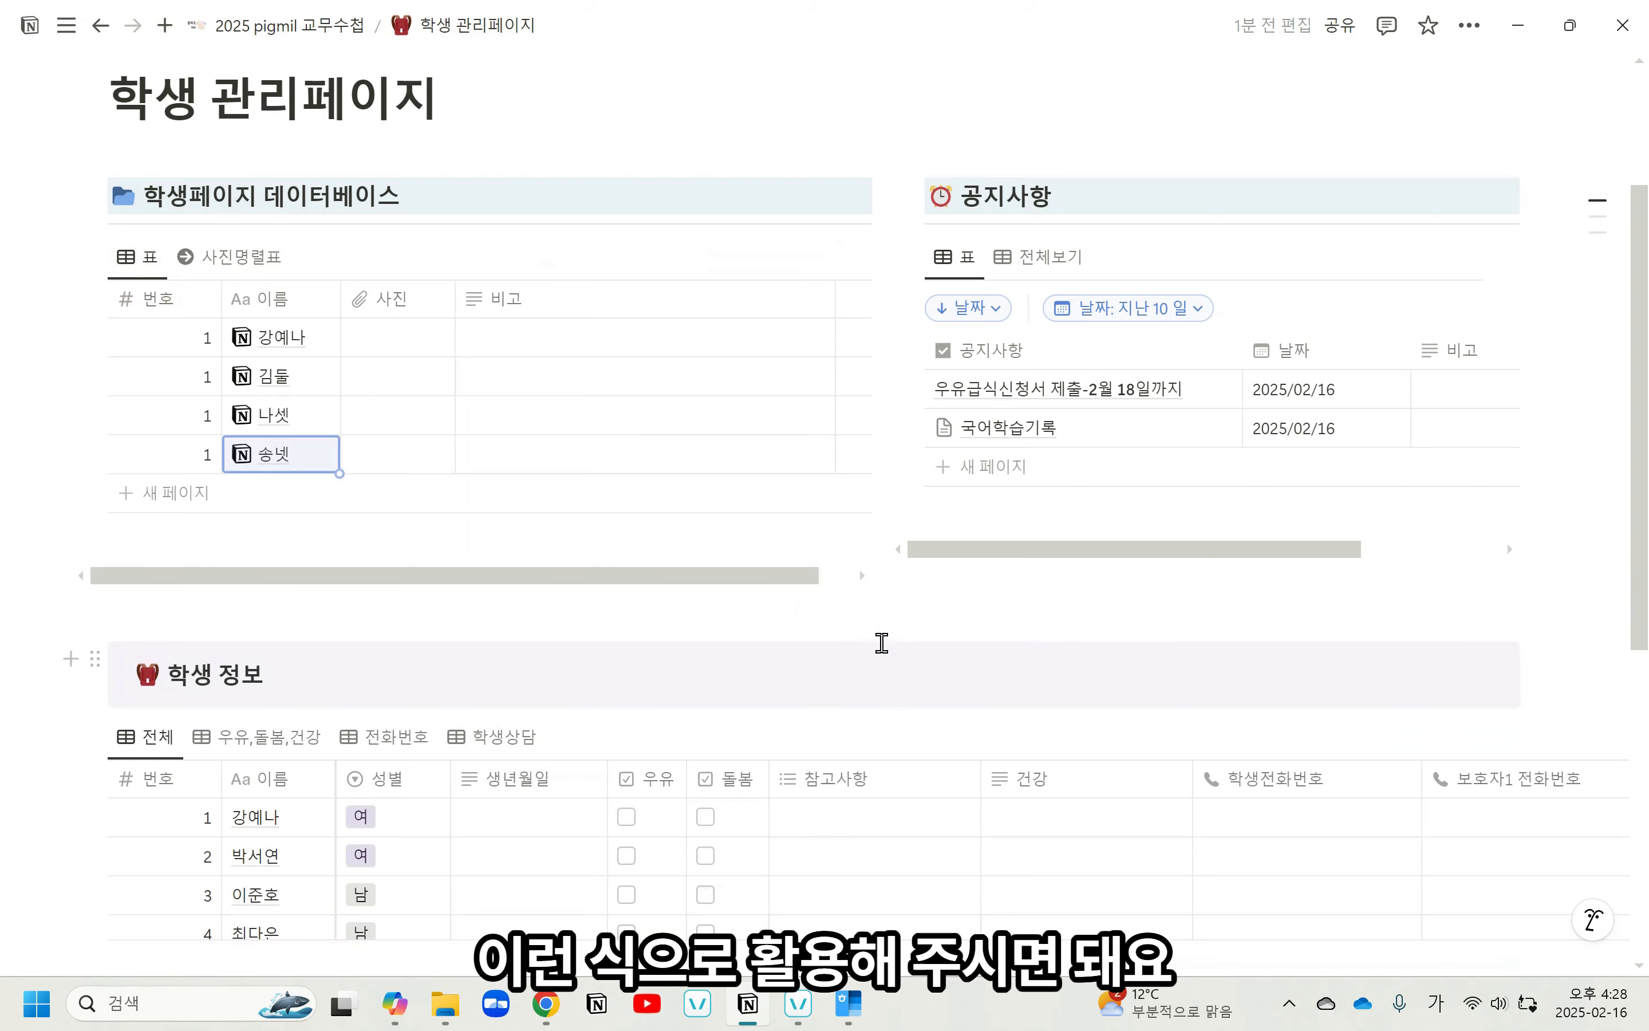
Go back to the 2025 pigmil 교무수첩 page and open the 상담기록 page.
{"action": "scroll", "coordinate": [817, 600], "scroll_direction": "up", "scroll_amount": 3}
{"action": "left_click", "coordinate": [352, 35]}
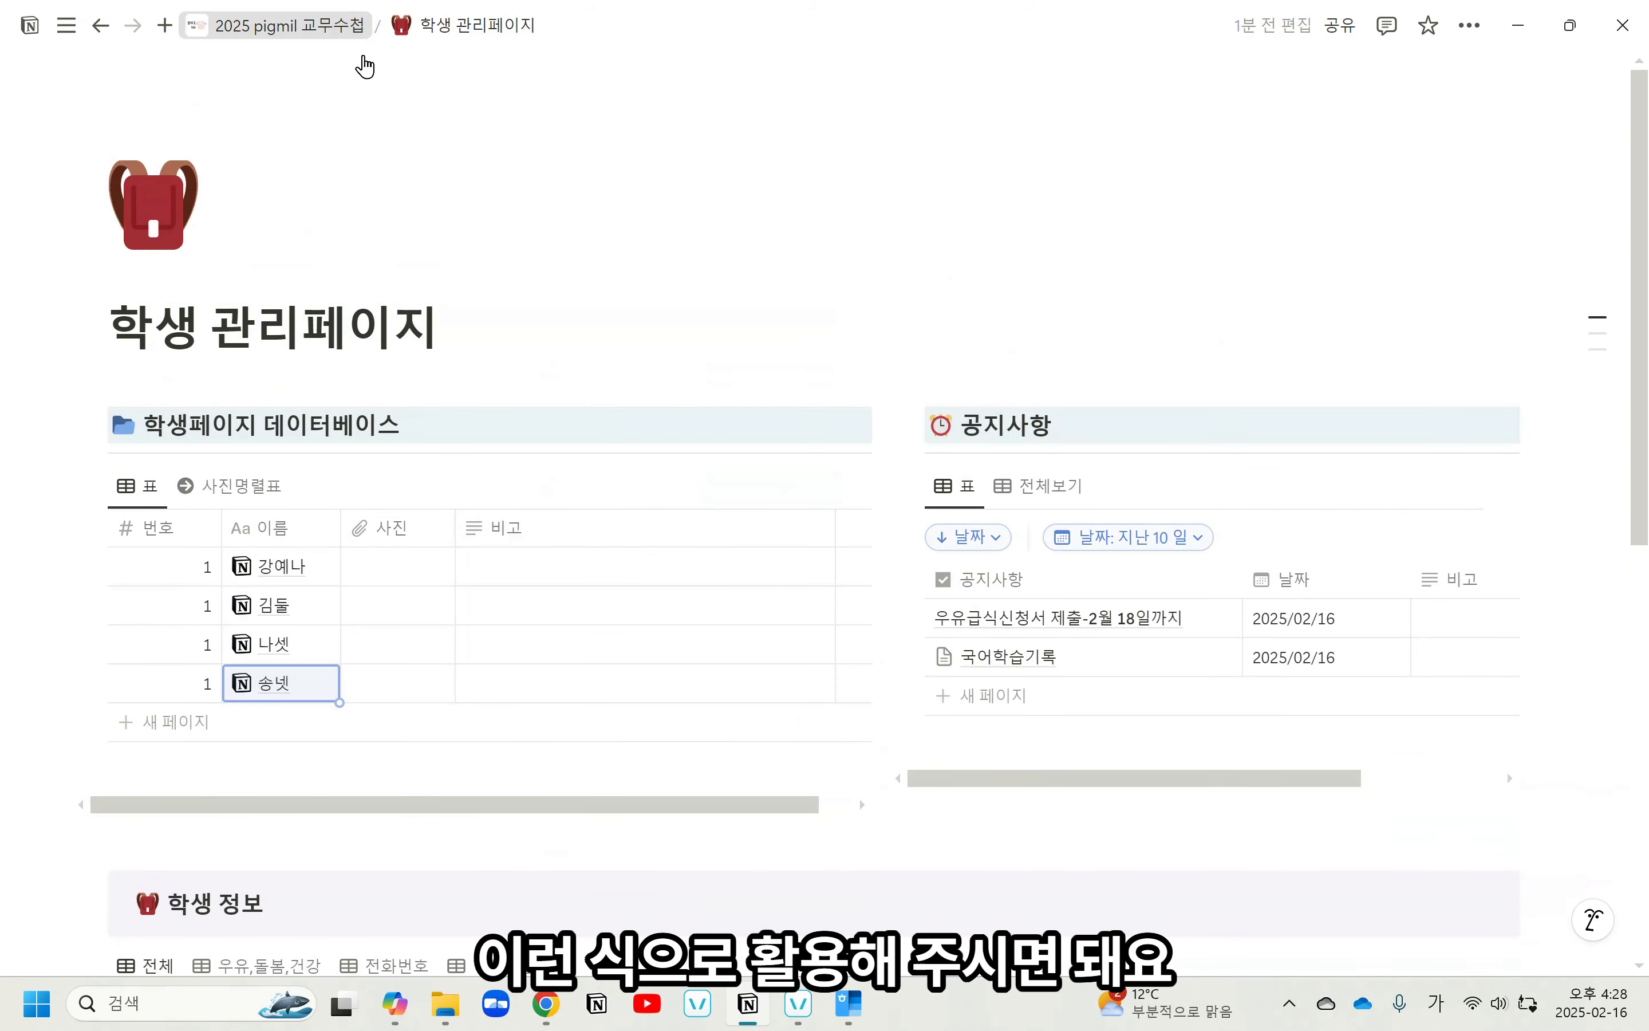
{"action": "scroll", "coordinate": [653, 705], "scroll_direction": "down", "scroll_amount": 5}
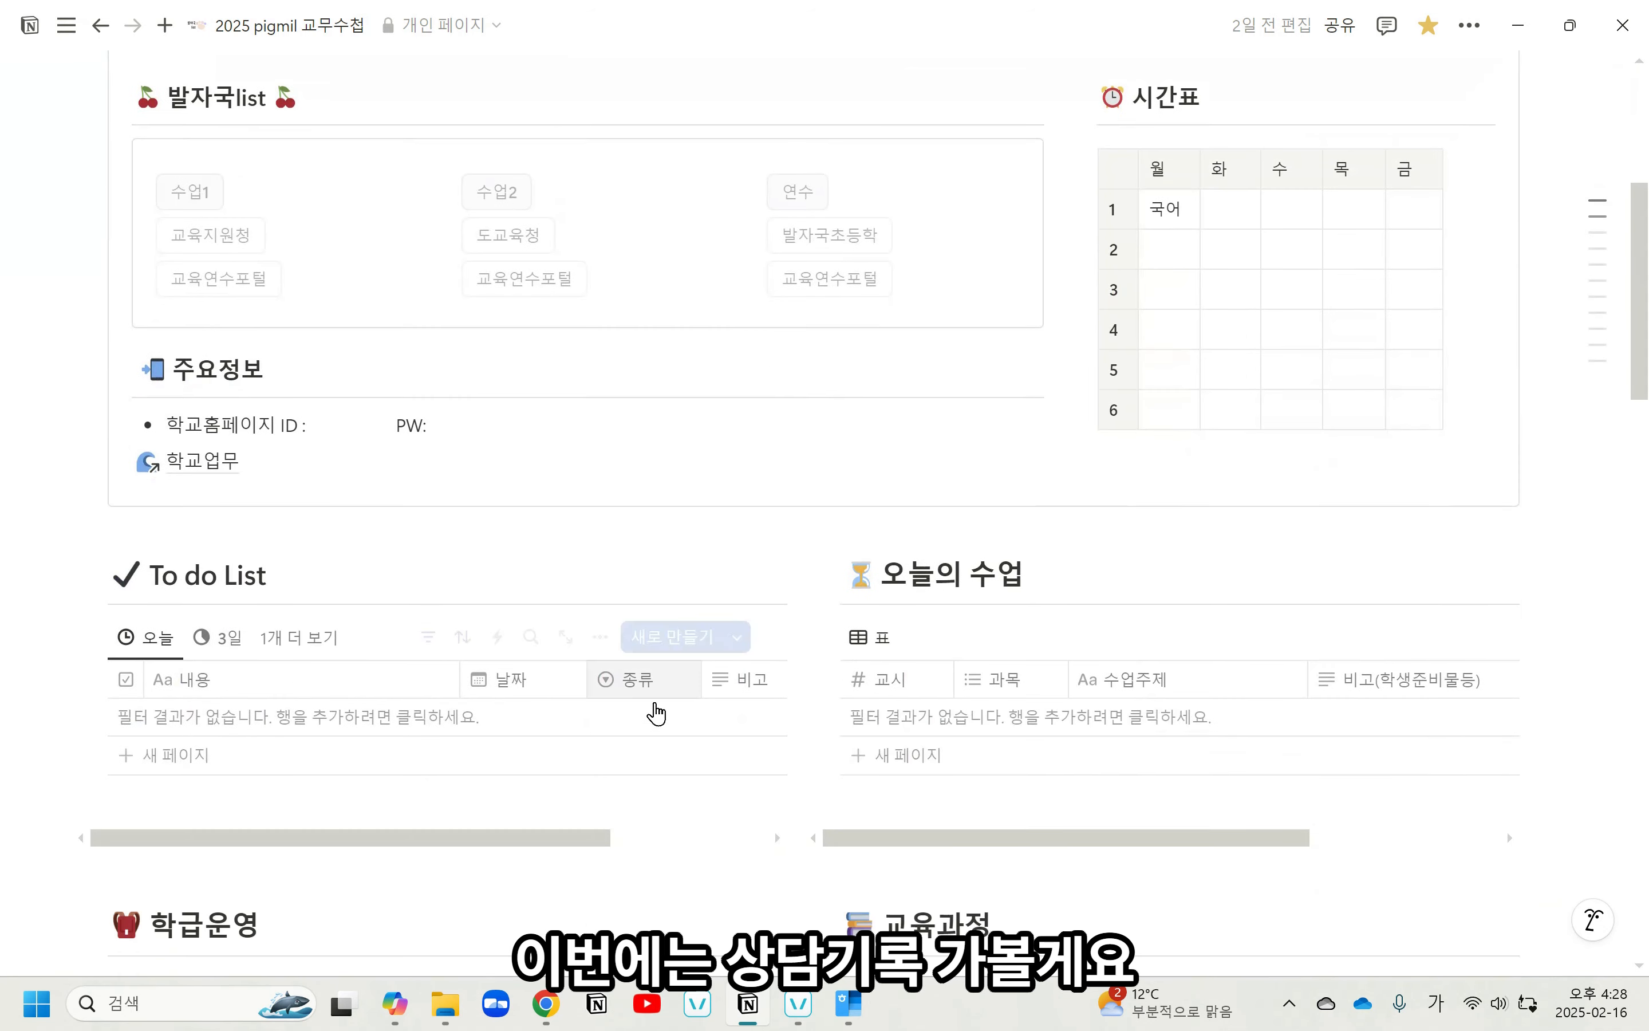
{"action": "left_click", "coordinate": [584, 685]}
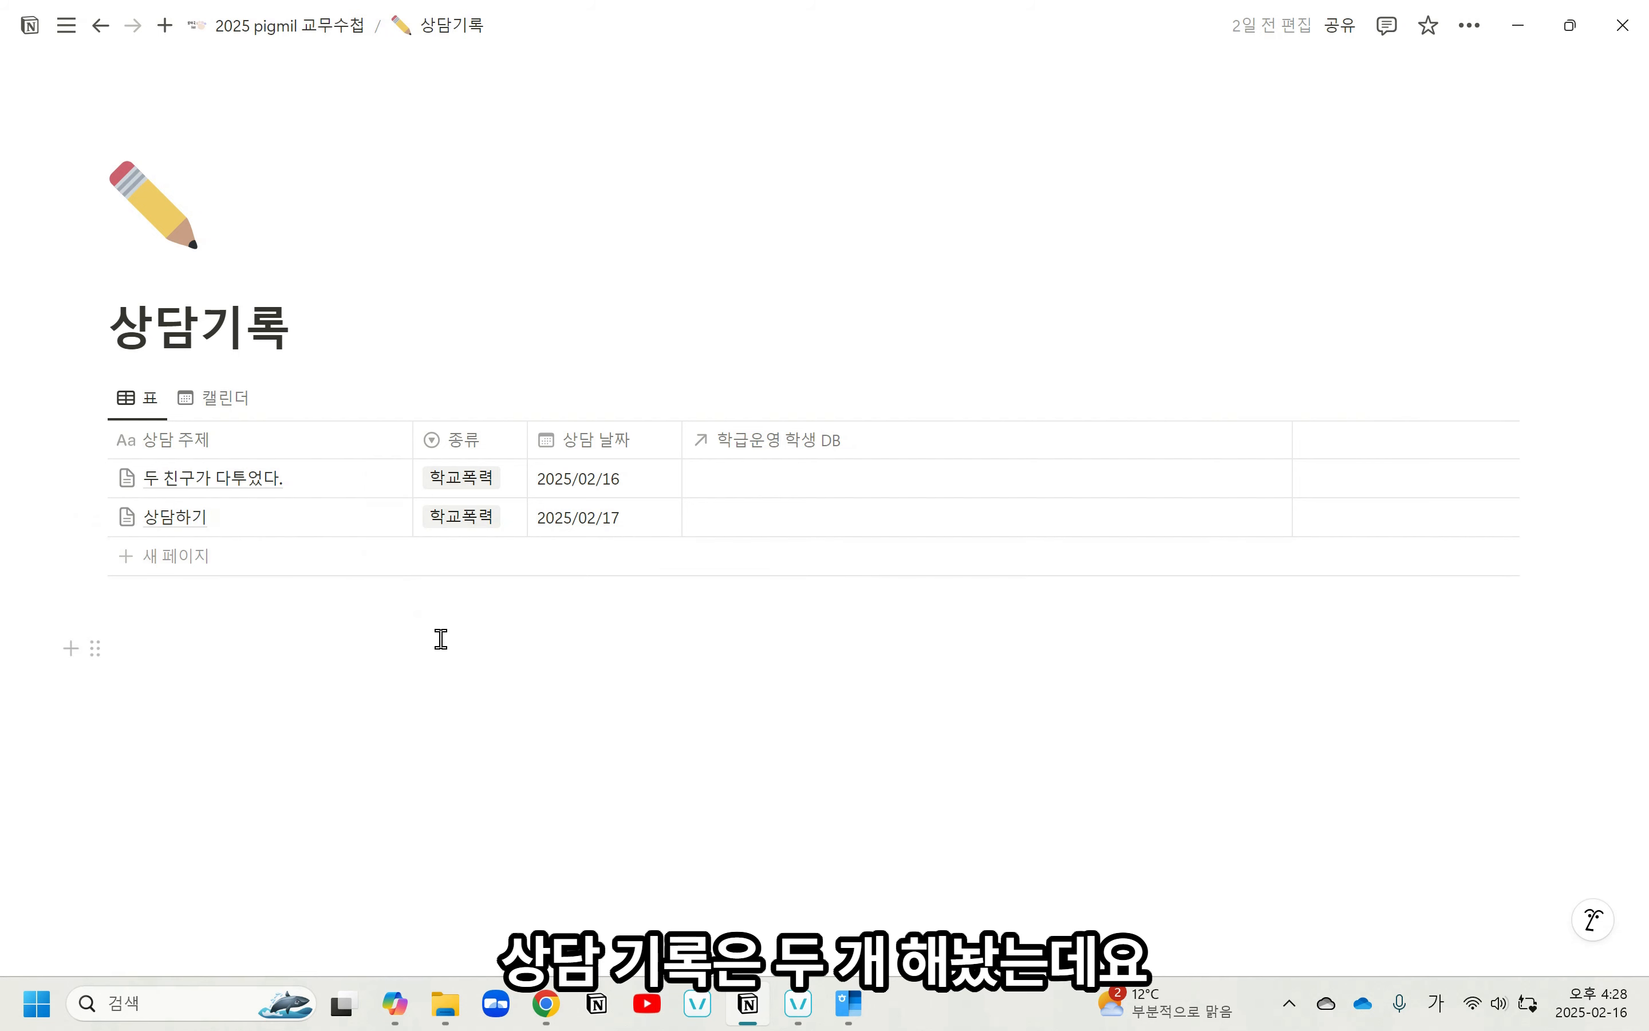
Add a new entry titled 상담기록 to the consultation table and set its 종류 to 학부모.
{"action": "left_click", "coordinate": [228, 558]}
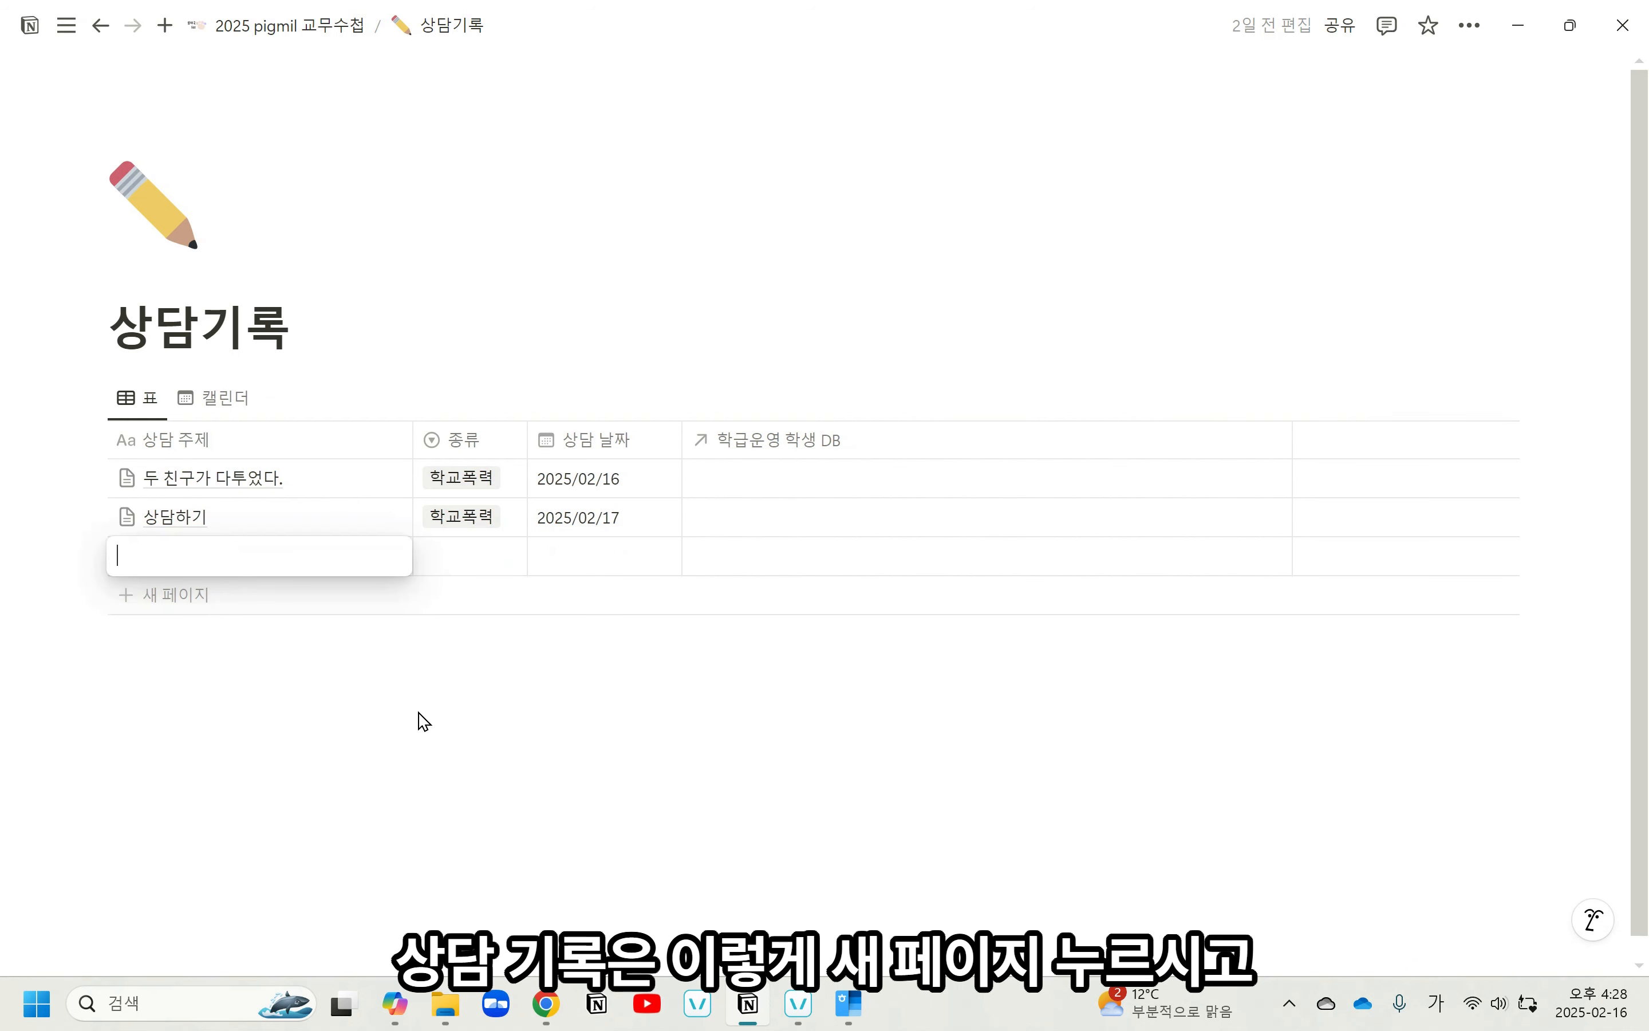
{"action": "type", "text": "상"}
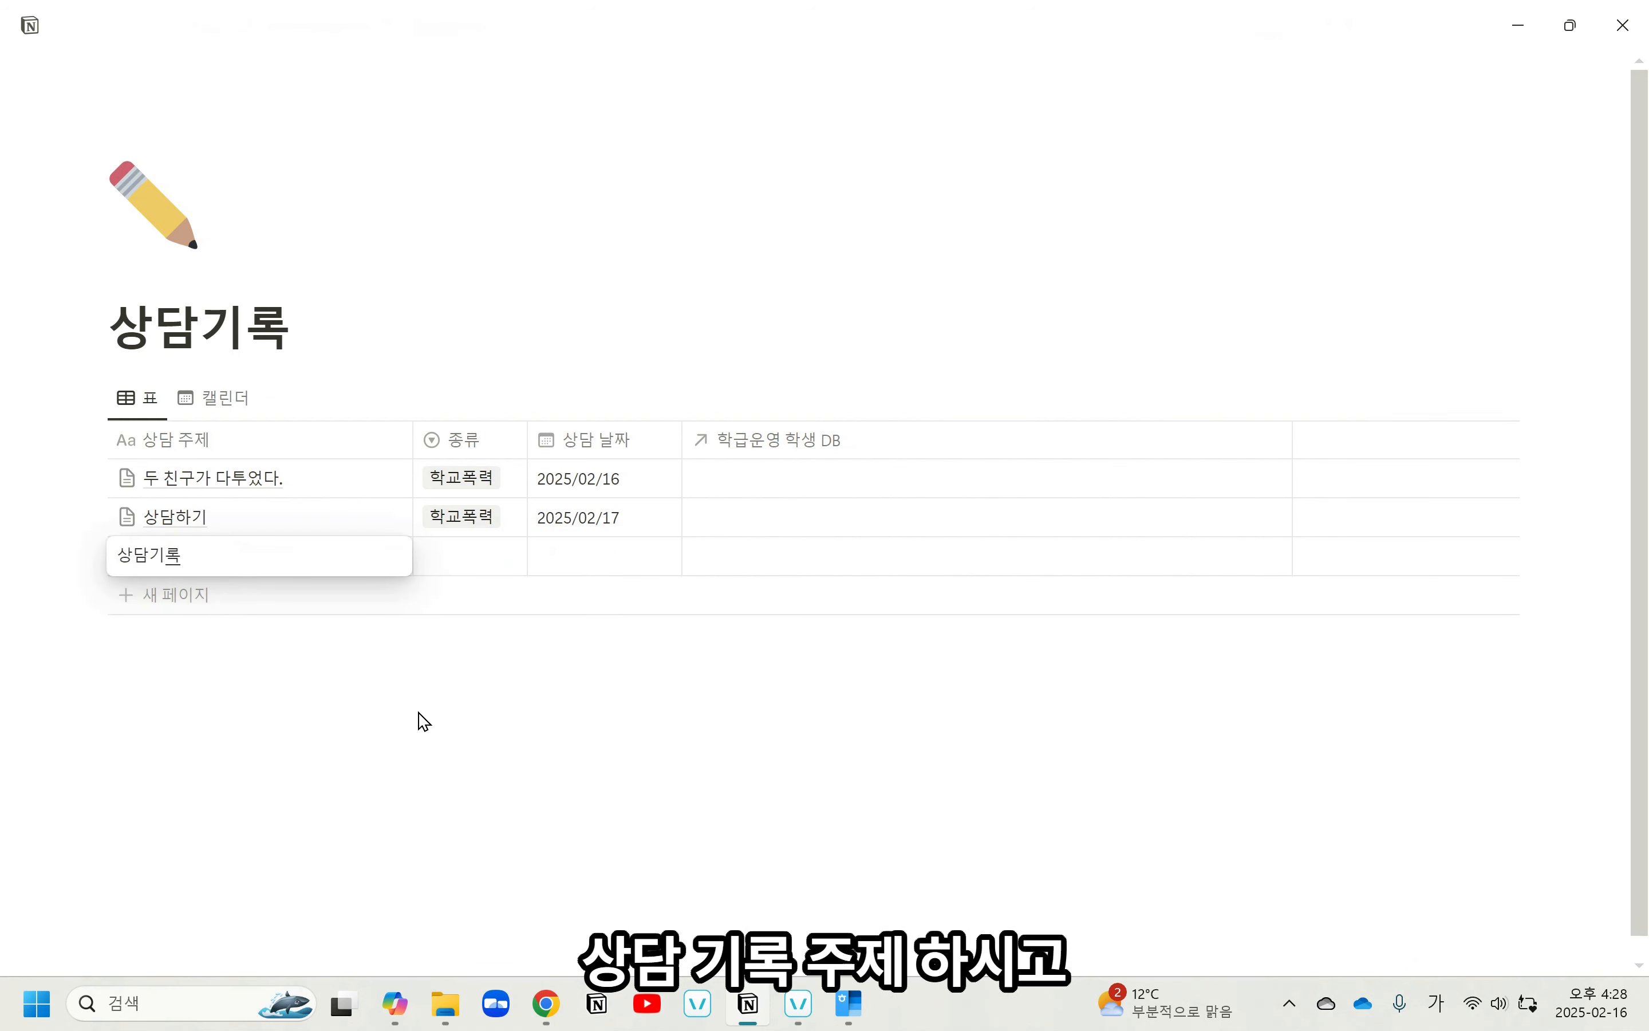
{"action": "type", "text": "담기록"}
{"action": "left_click", "coordinate": [485, 556]}
{"action": "left_click", "coordinate": [489, 554]}
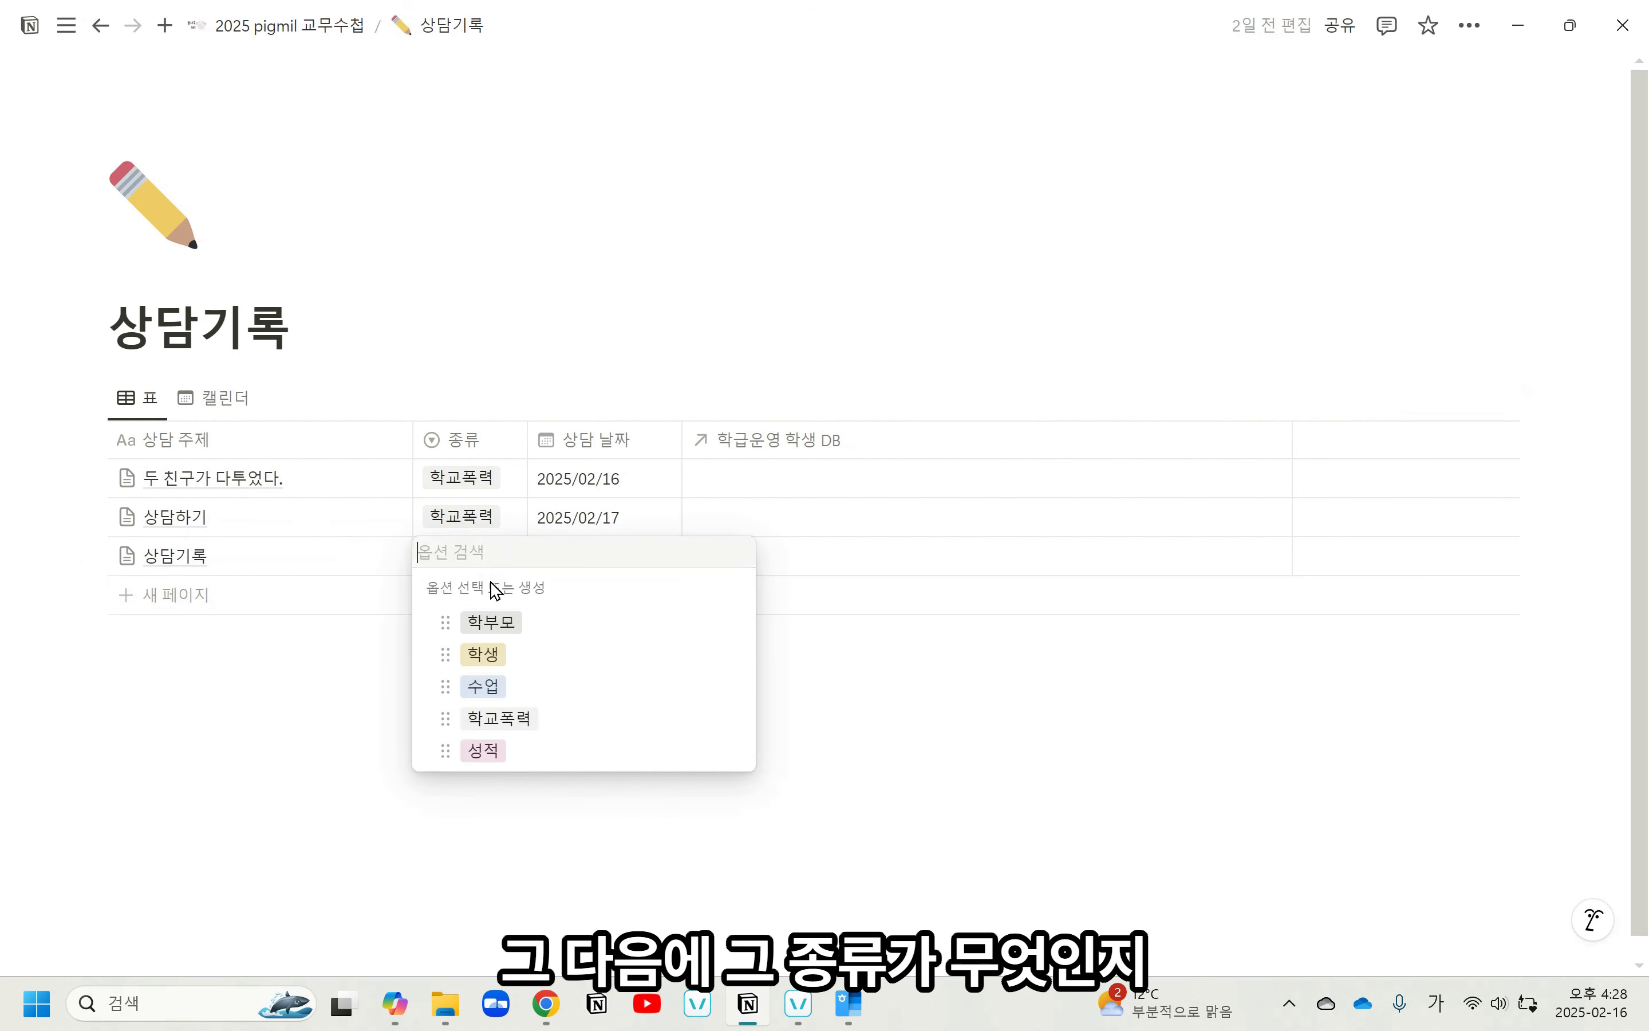
{"action": "left_click", "coordinate": [494, 629]}
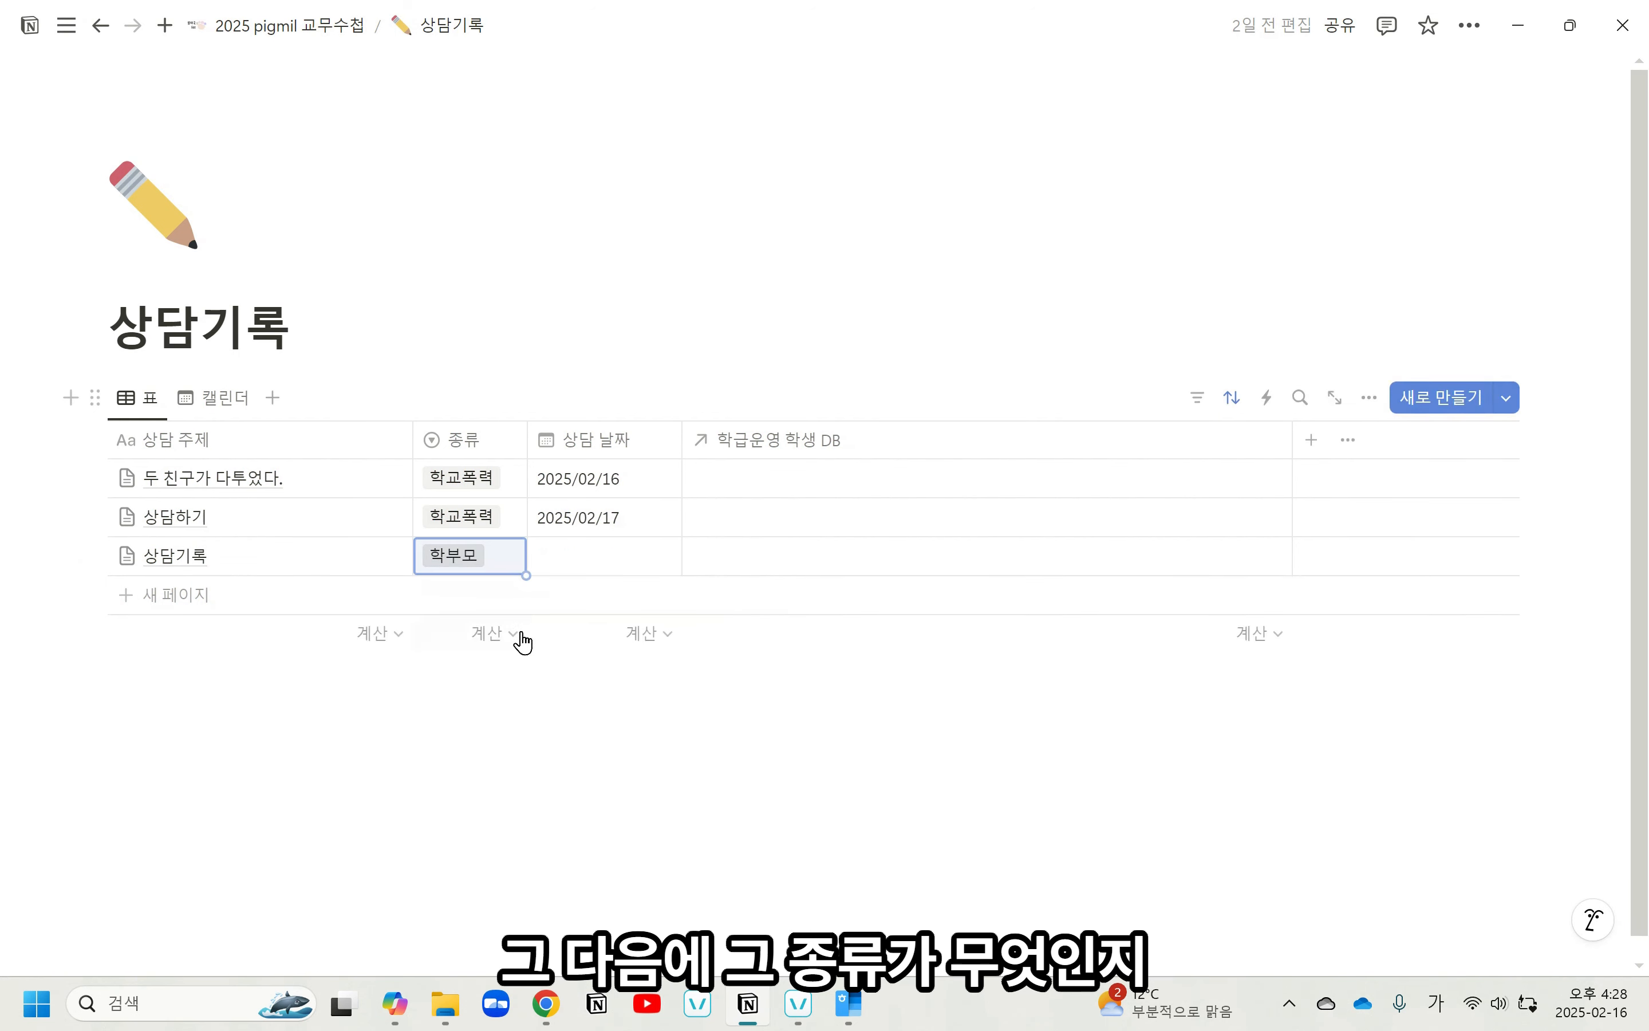
Set the 상담 날짜 of the new 상담기록 entry to 2025/02/16.
{"action": "left_click", "coordinate": [559, 565]}
{"action": "left_click", "coordinate": [572, 617]}
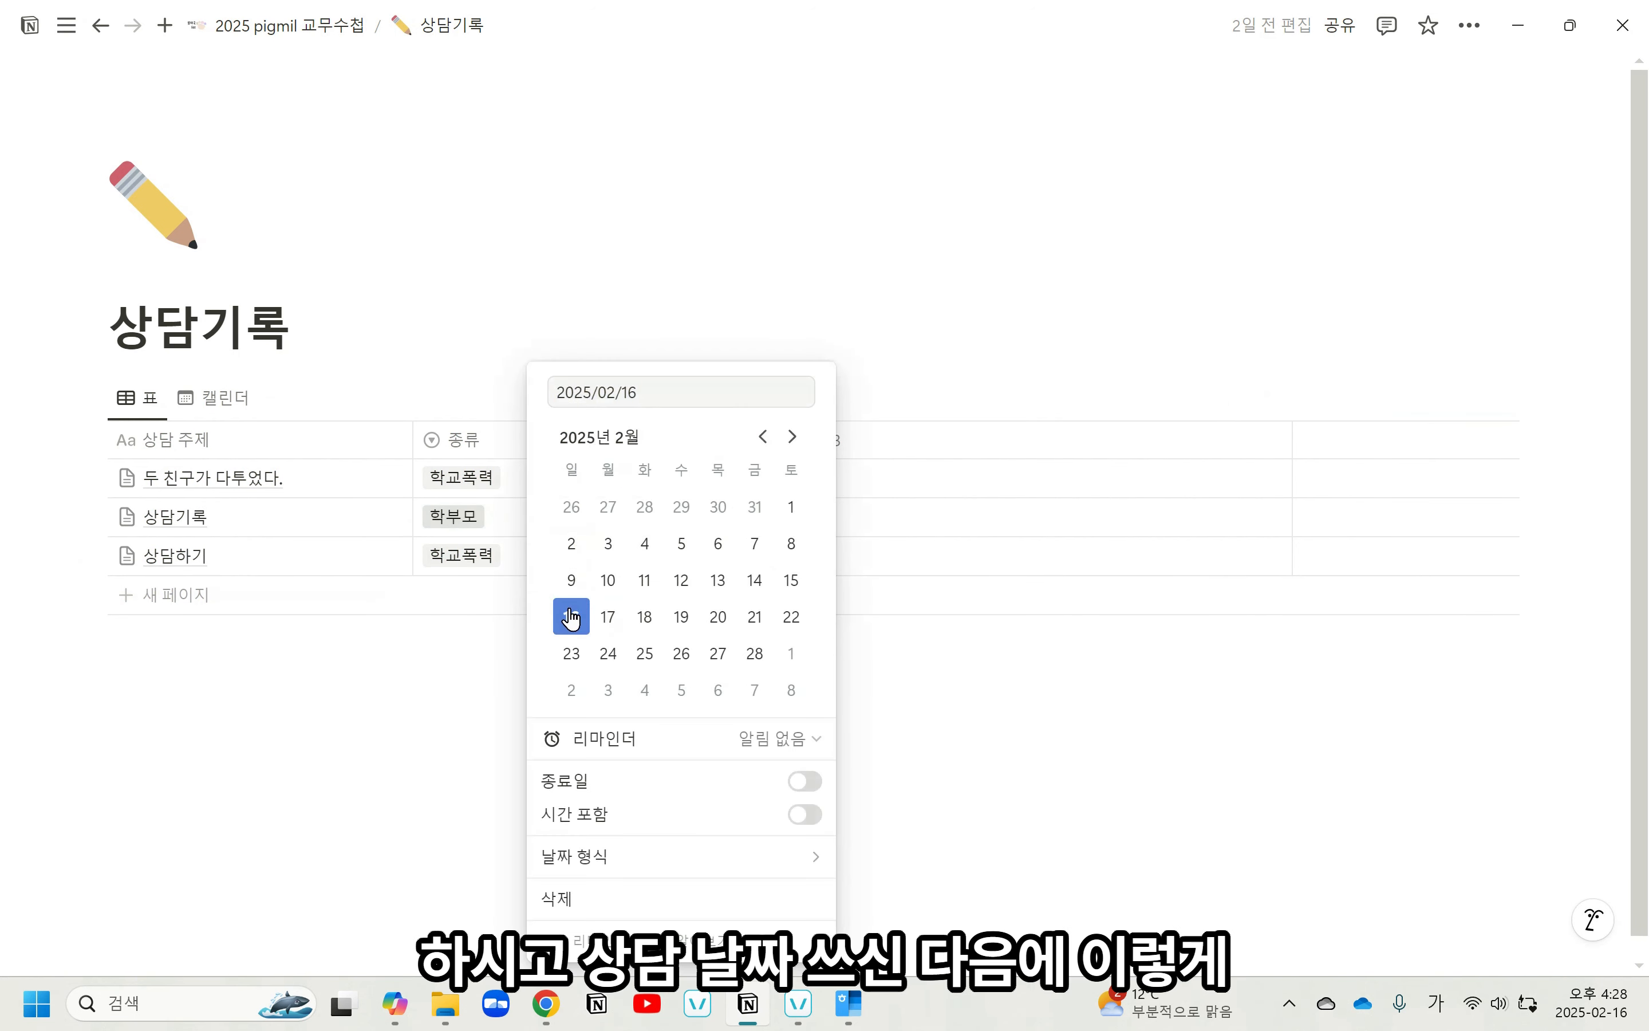
{"action": "key", "text": "Escape"}
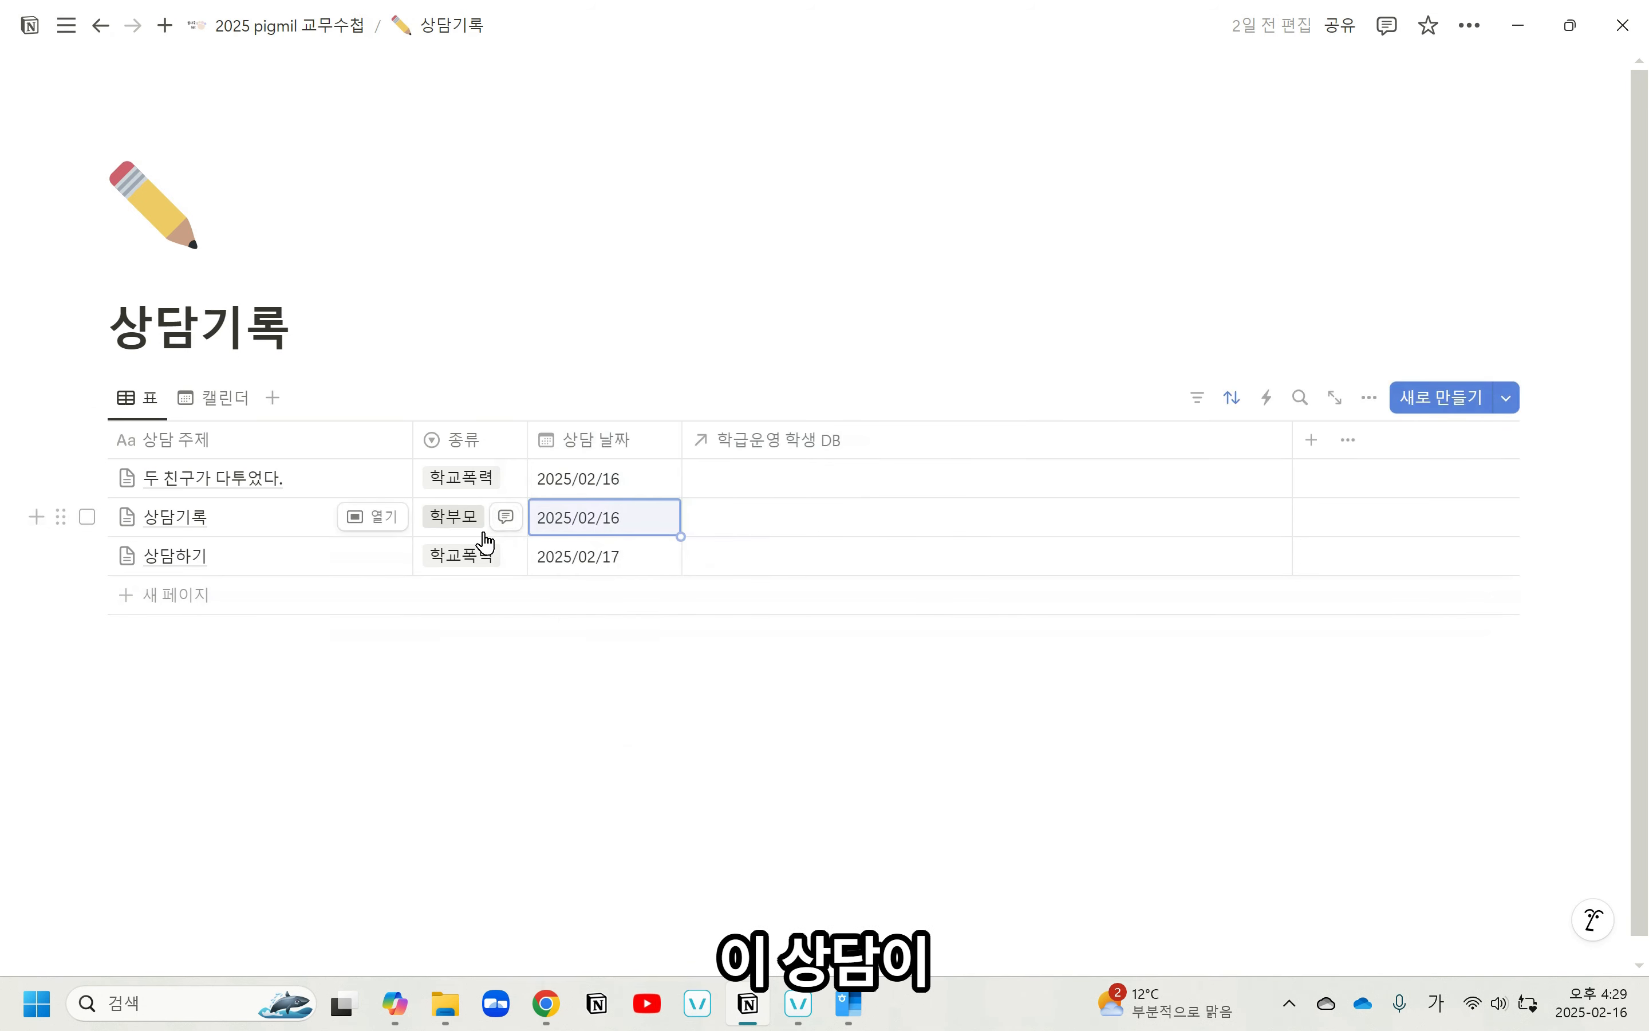
Link two students to the new 상담기록 entry through the 학급운영 학생 DB relation.
{"action": "left_click", "coordinate": [729, 522]}
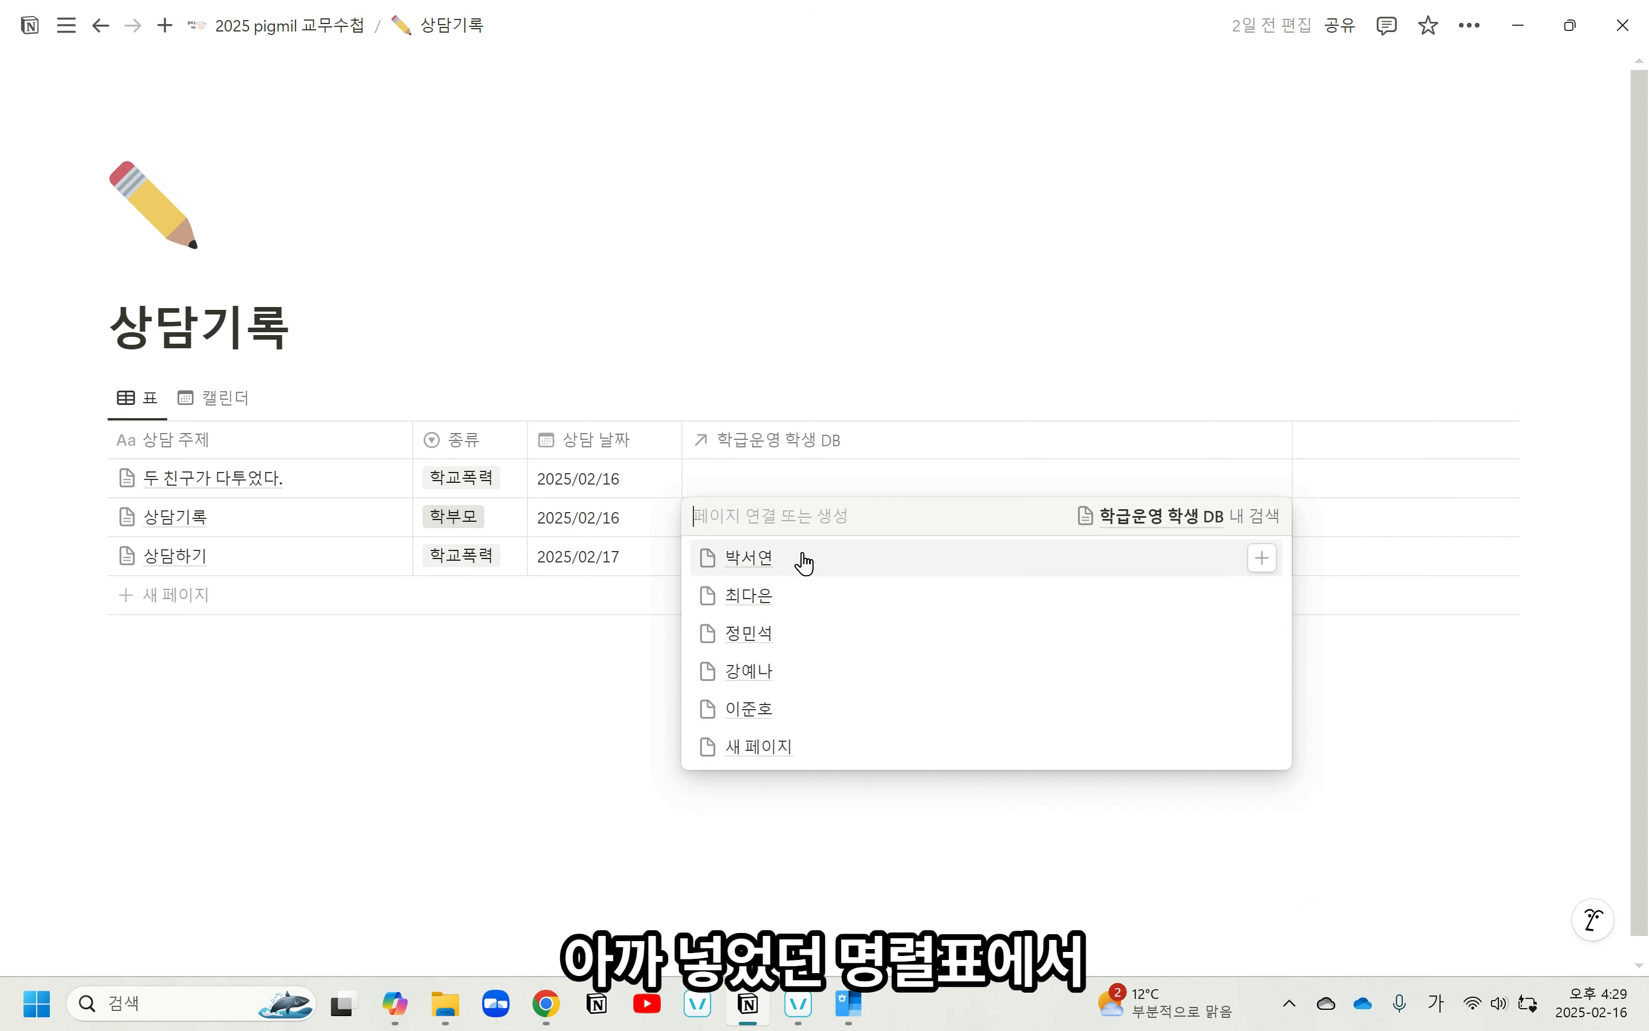
{"action": "left_click", "coordinate": [807, 682]}
{"action": "left_click", "coordinate": [817, 754]}
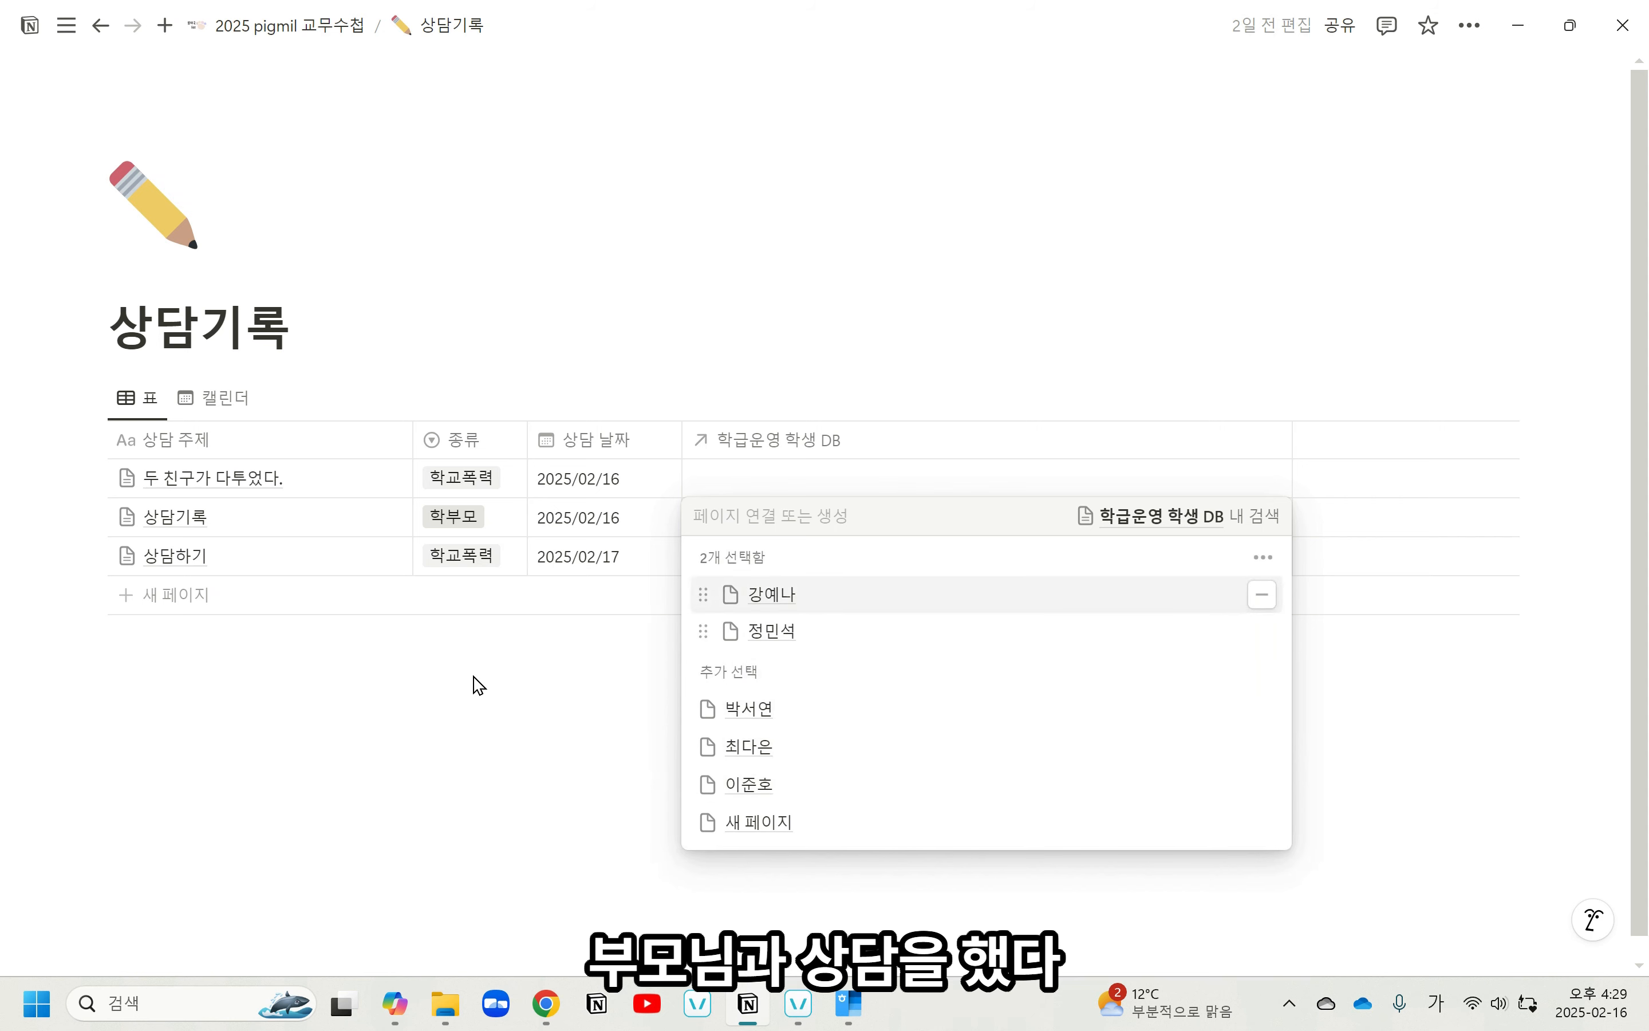
{"action": "left_click", "coordinate": [489, 721]}
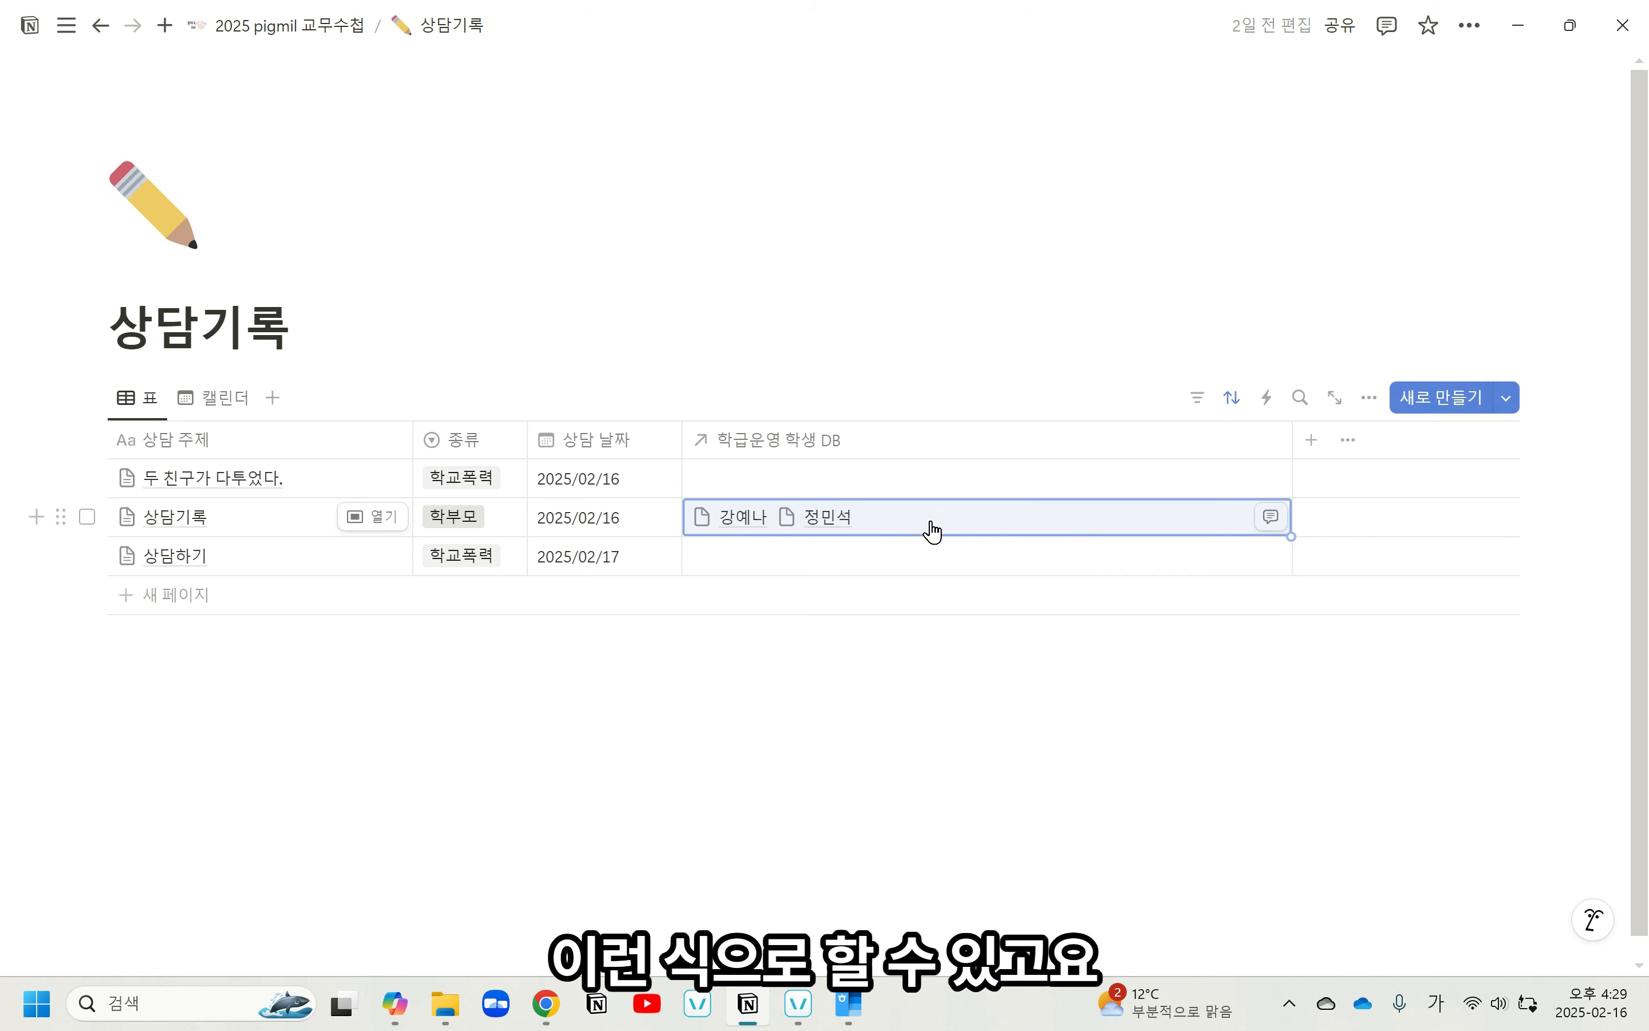
Open the 상담기록 entry's page, examine its 상담 내용 and 지도 내용 writing areas, and close it.
{"action": "left_click", "coordinate": [358, 518]}
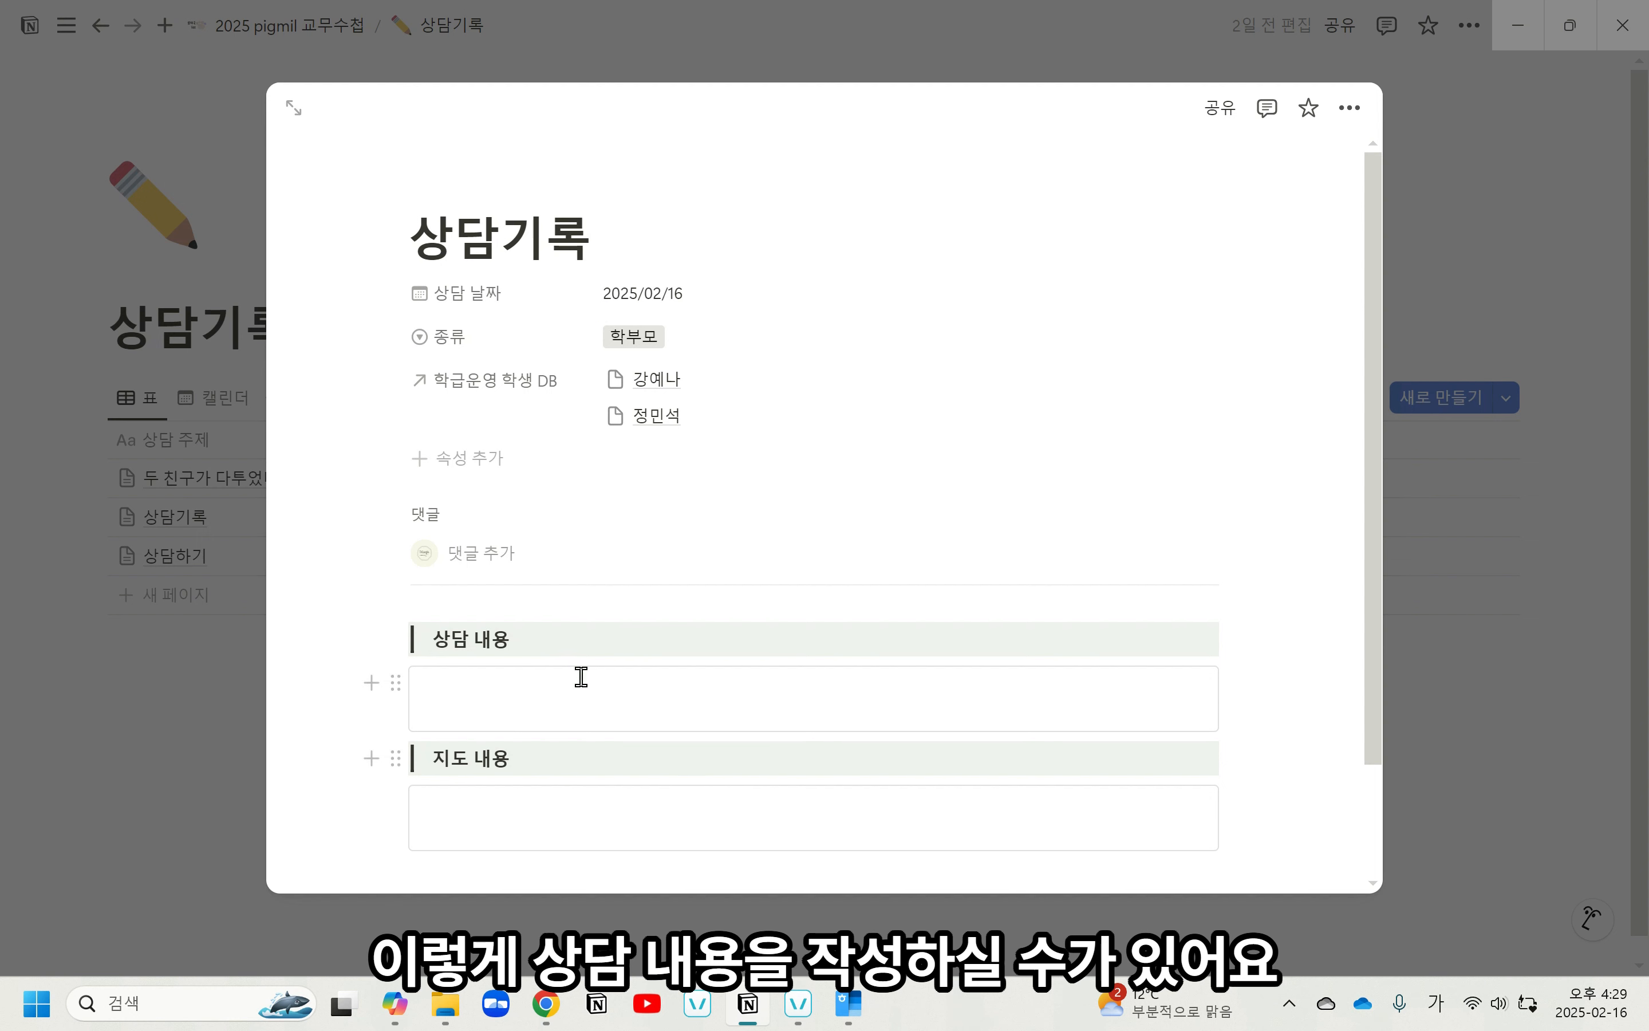
{"action": "left_click", "coordinate": [600, 695]}
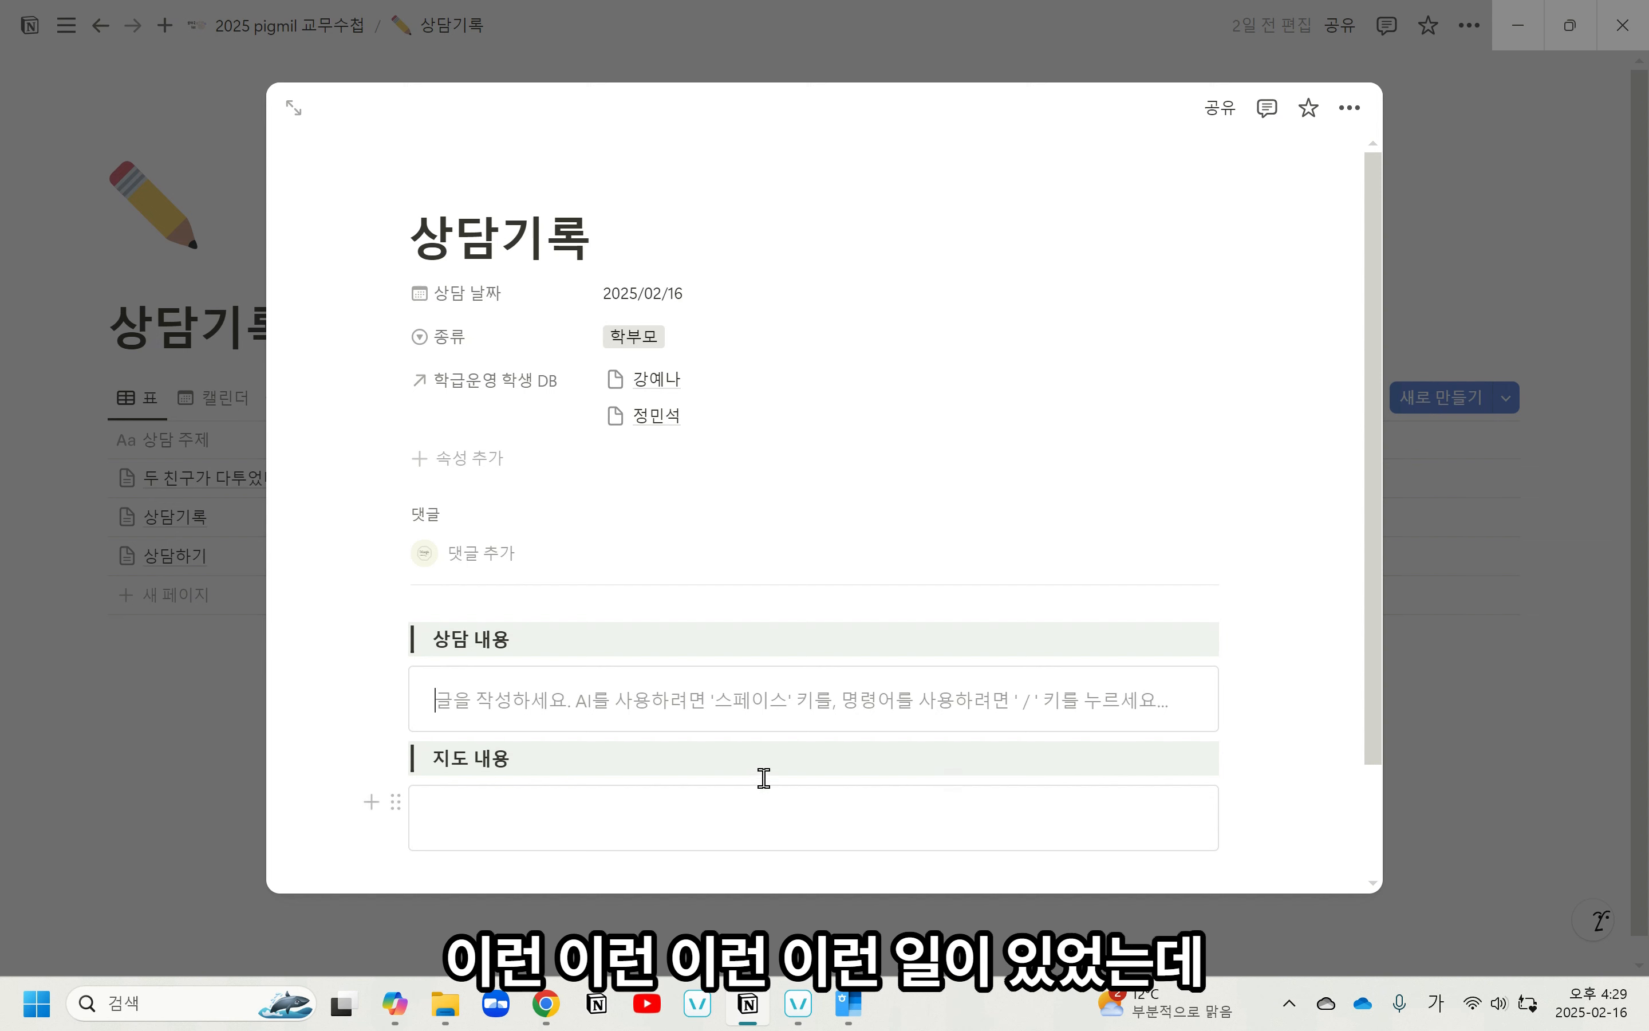
{"action": "left_click", "coordinate": [467, 821]}
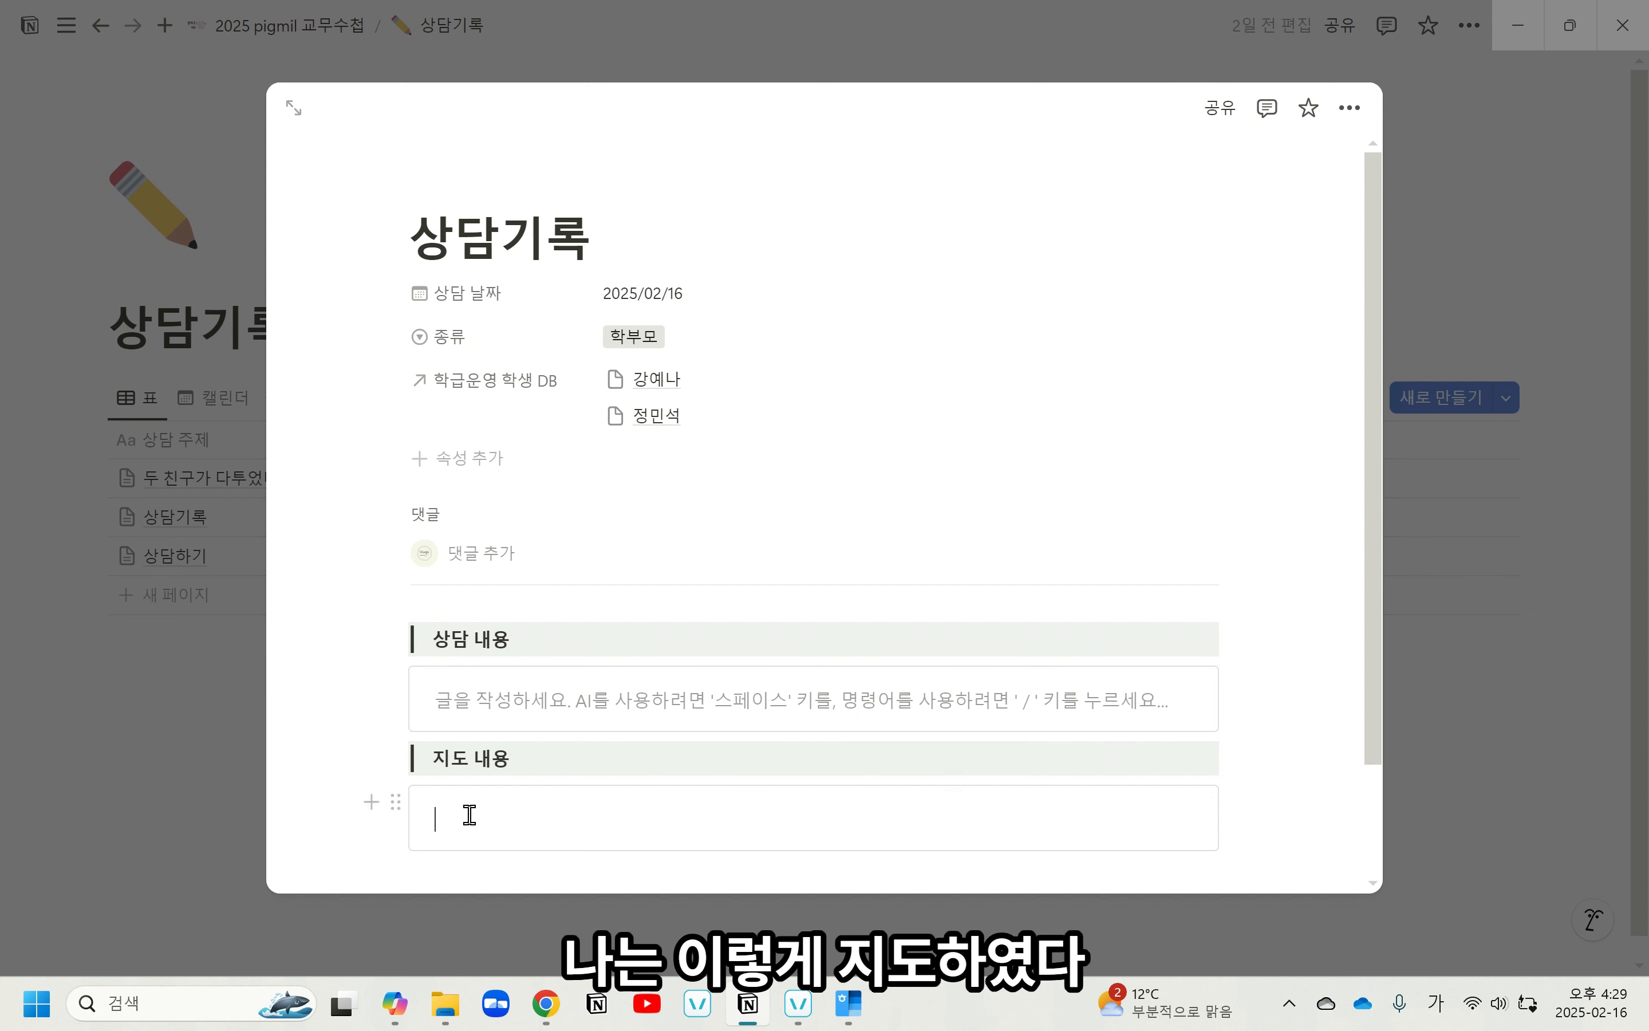
{"action": "left_click", "coordinate": [1522, 749]}
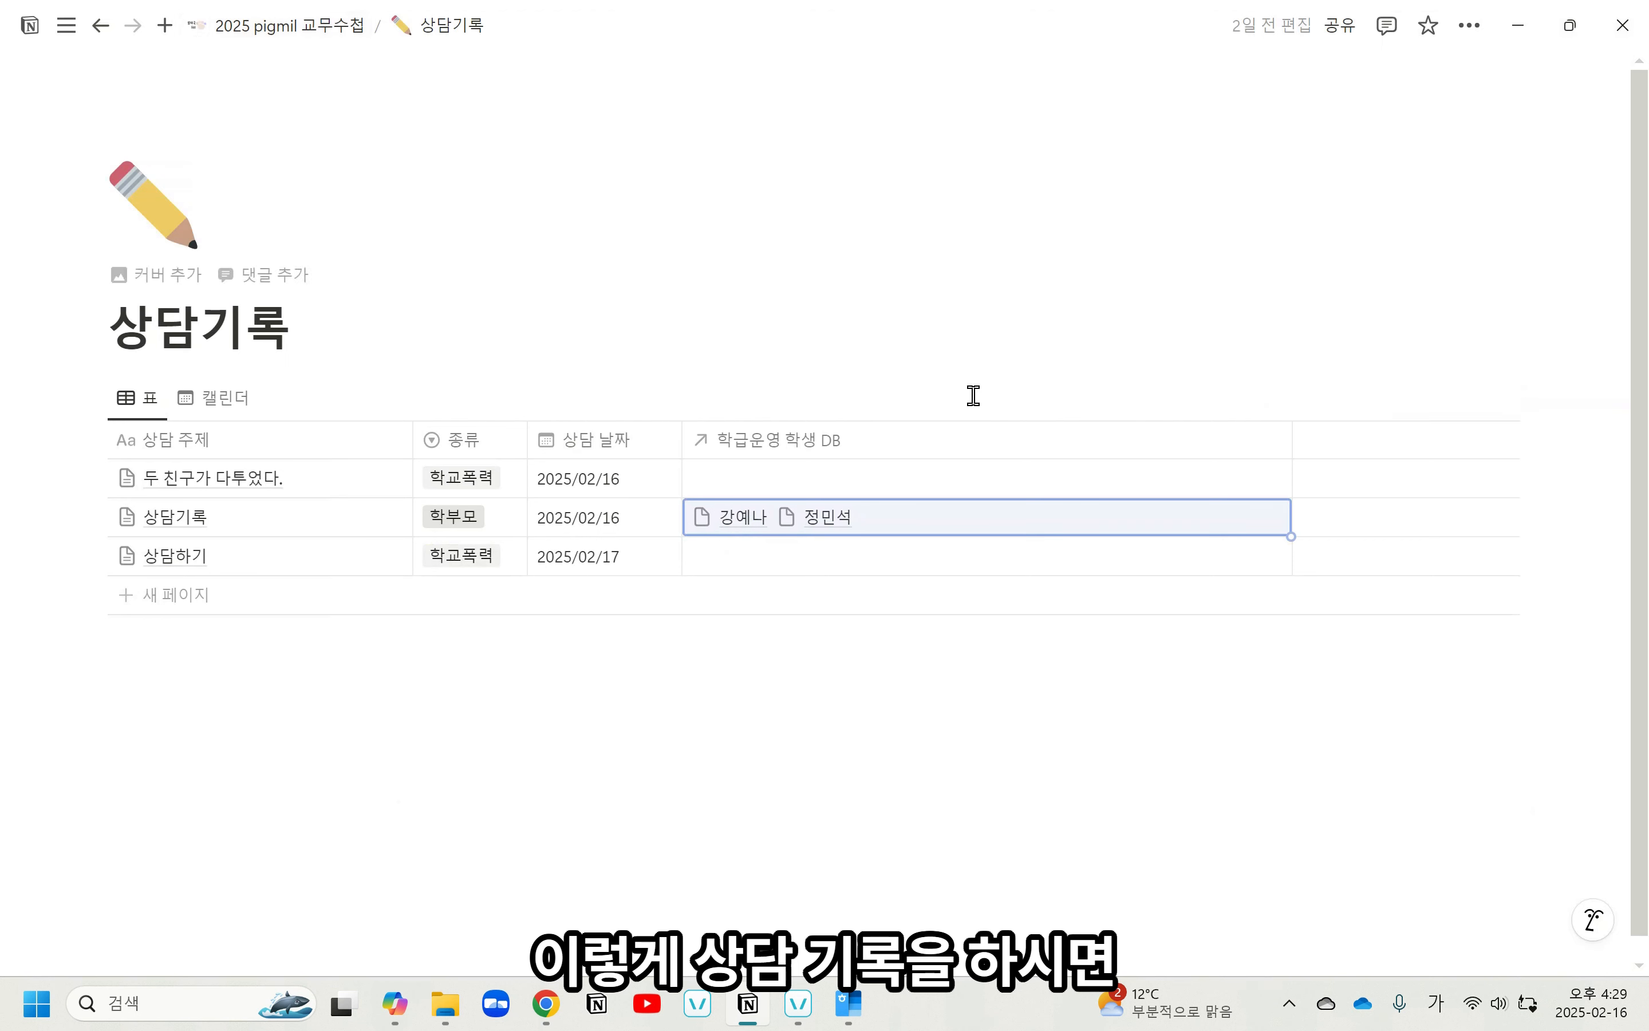
Open the 학생 관리페이지 from the main planner page and show the 학생 정보 table in its 학생상담 view.
{"action": "left_click", "coordinate": [287, 25]}
{"action": "scroll", "coordinate": [481, 715], "scroll_direction": "down", "scroll_amount": 12}
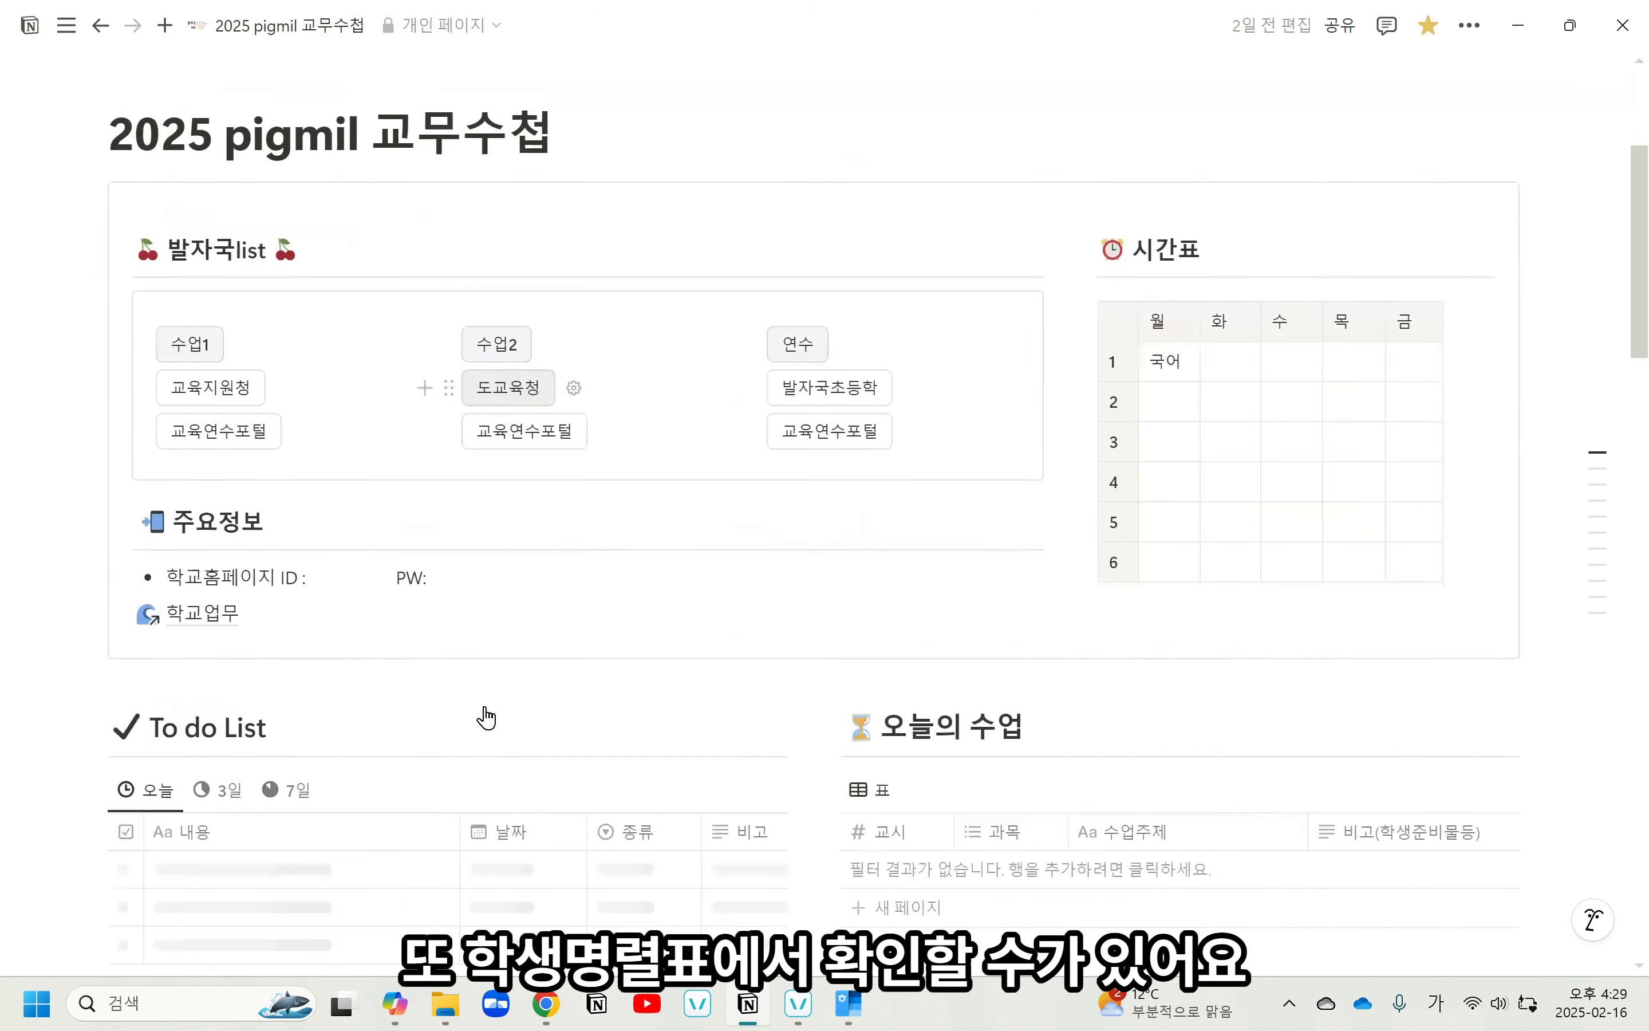
{"action": "left_click", "coordinate": [239, 680]}
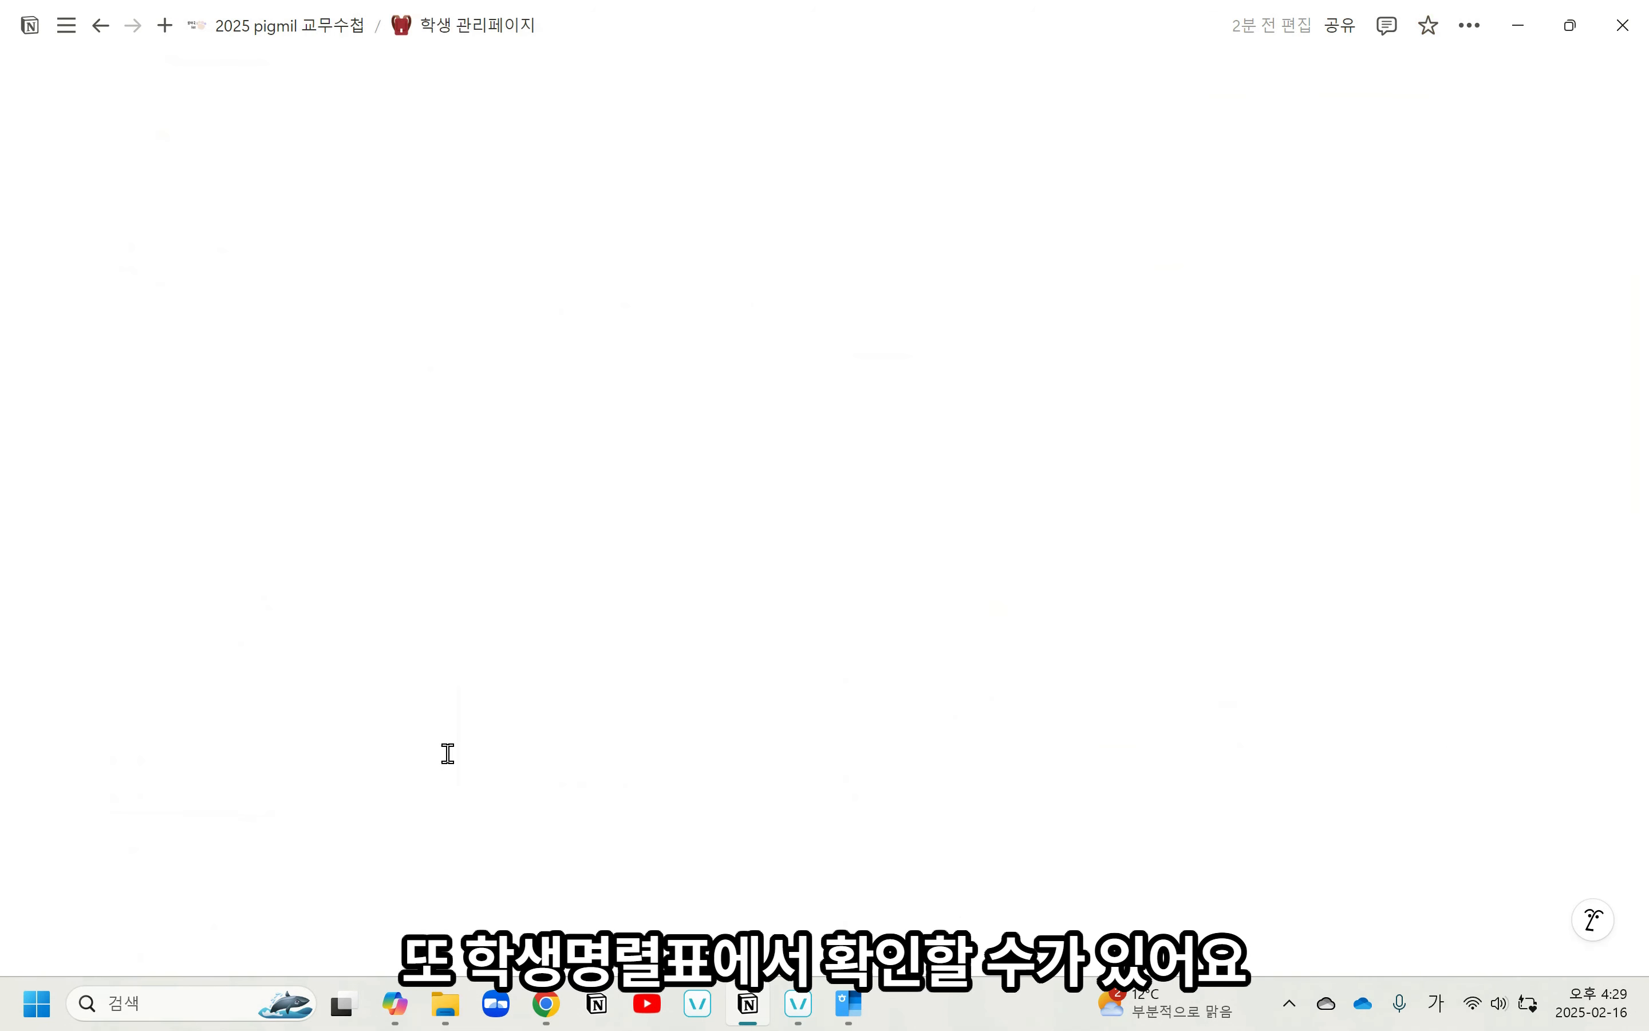
{"action": "scroll", "coordinate": [897, 826], "scroll_direction": "down", "scroll_amount": 8}
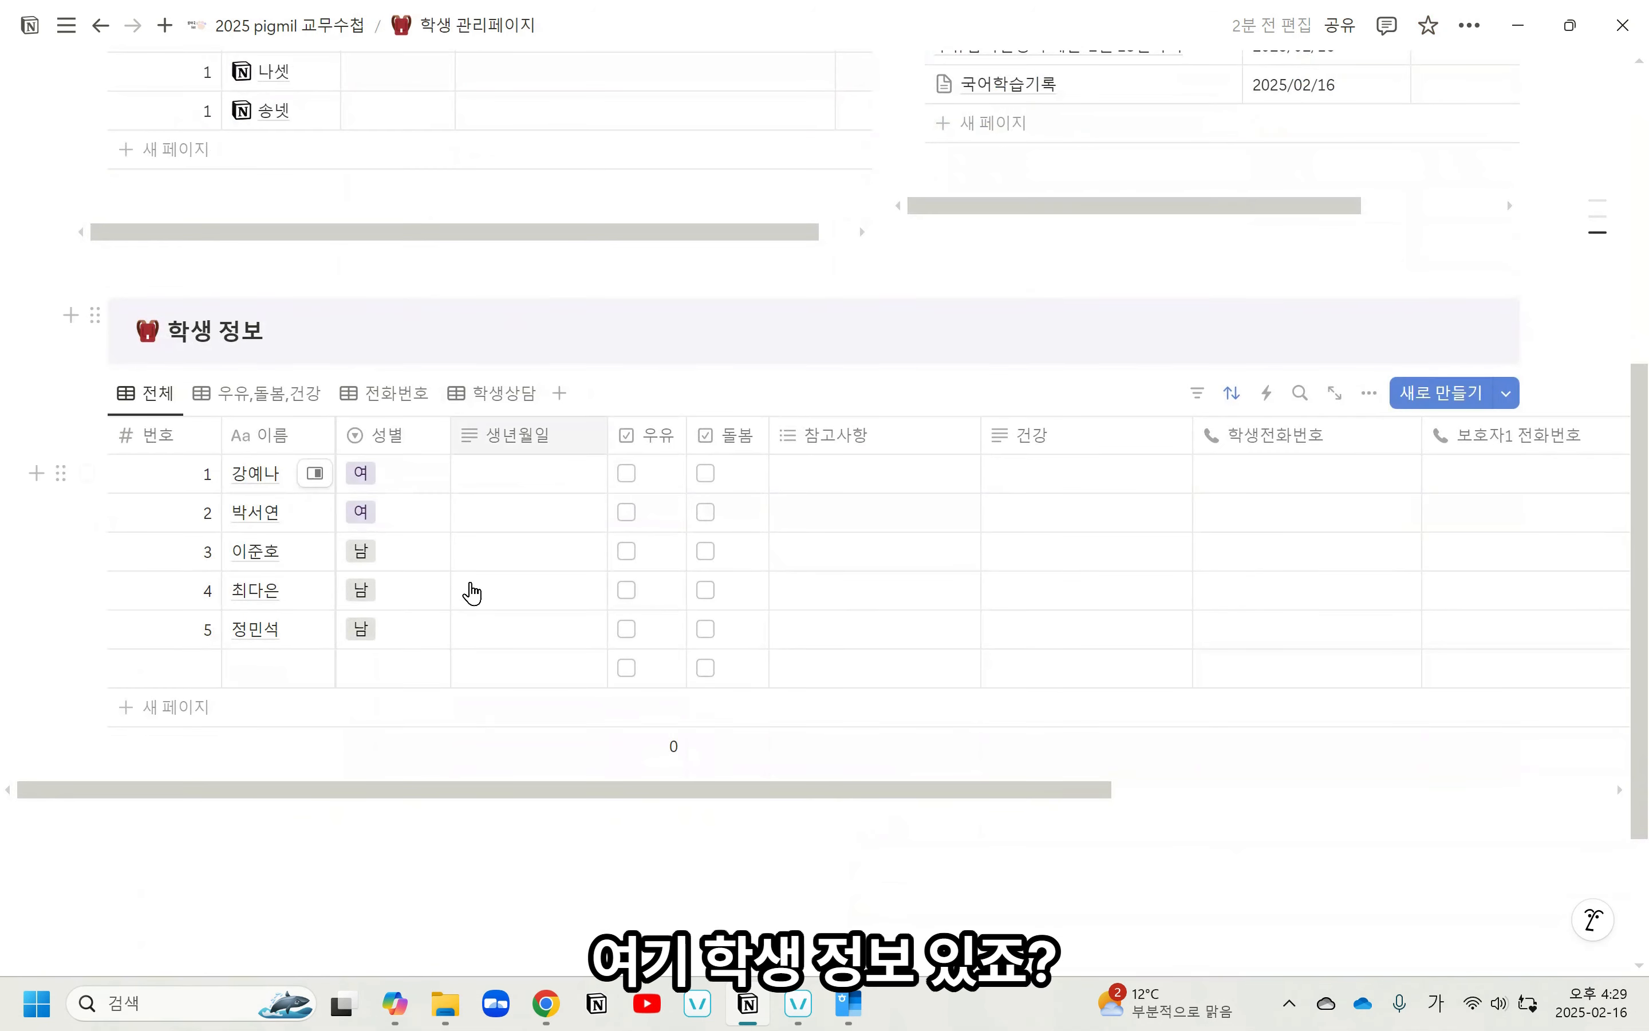
{"action": "left_click", "coordinate": [518, 402]}
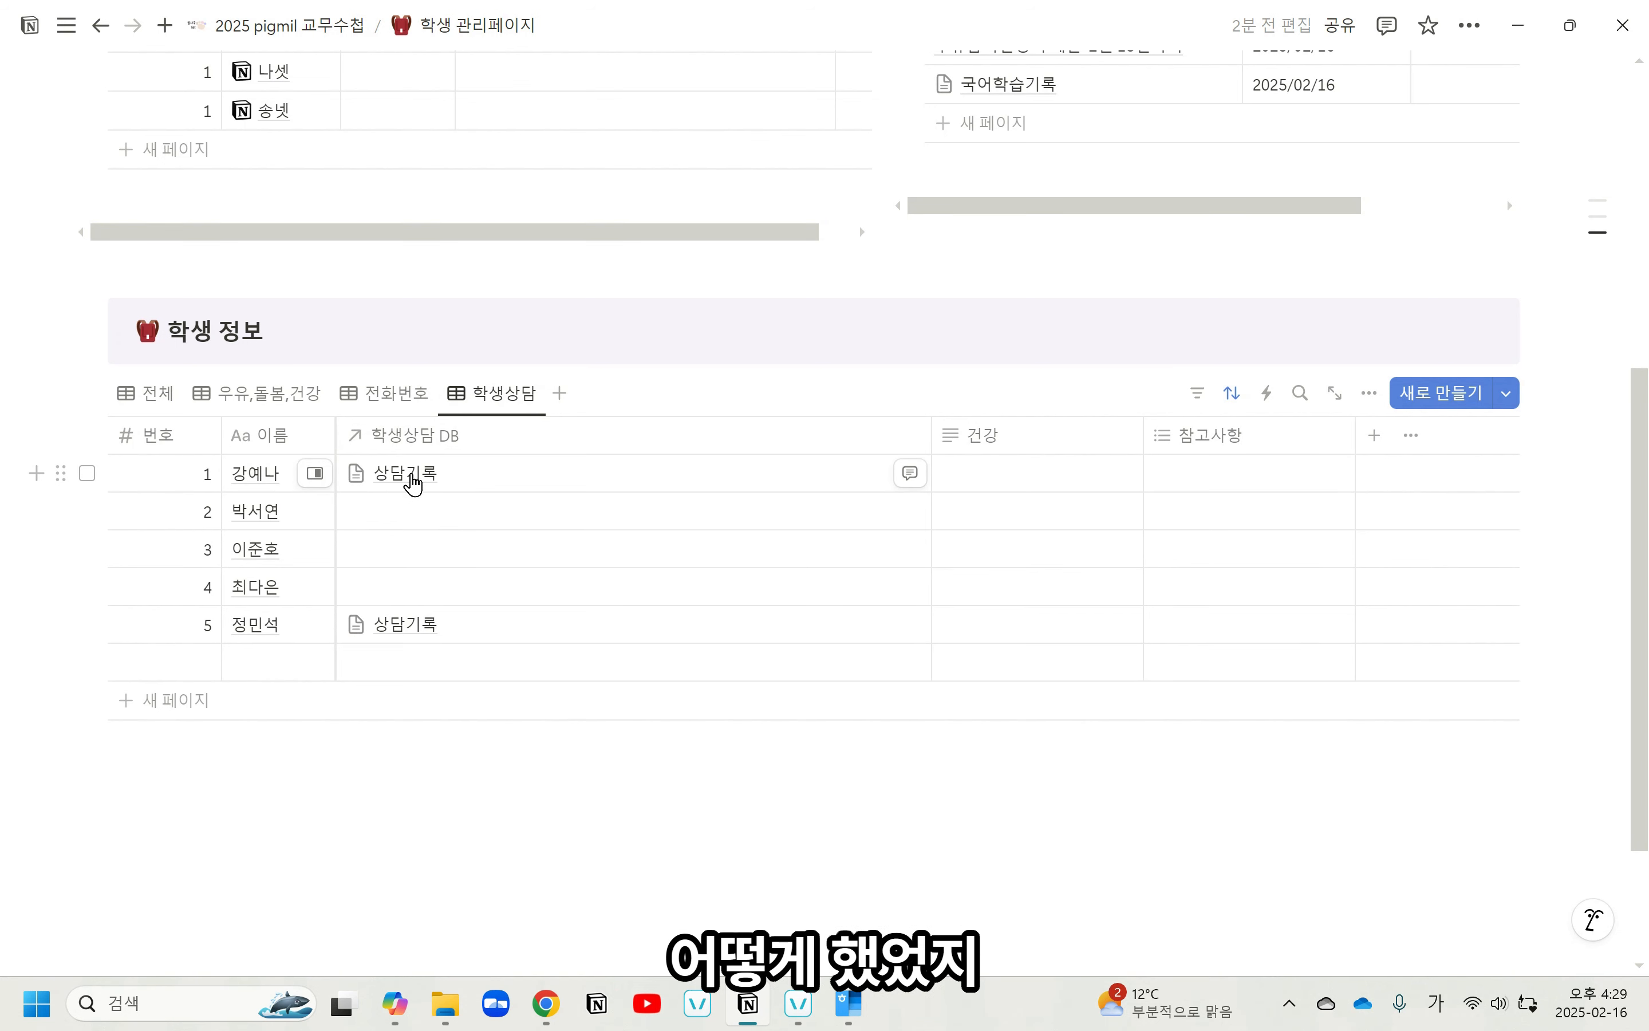
Open the 상담기록 entry linked to student number 1, view its details, and close it.
{"action": "left_click", "coordinate": [413, 480]}
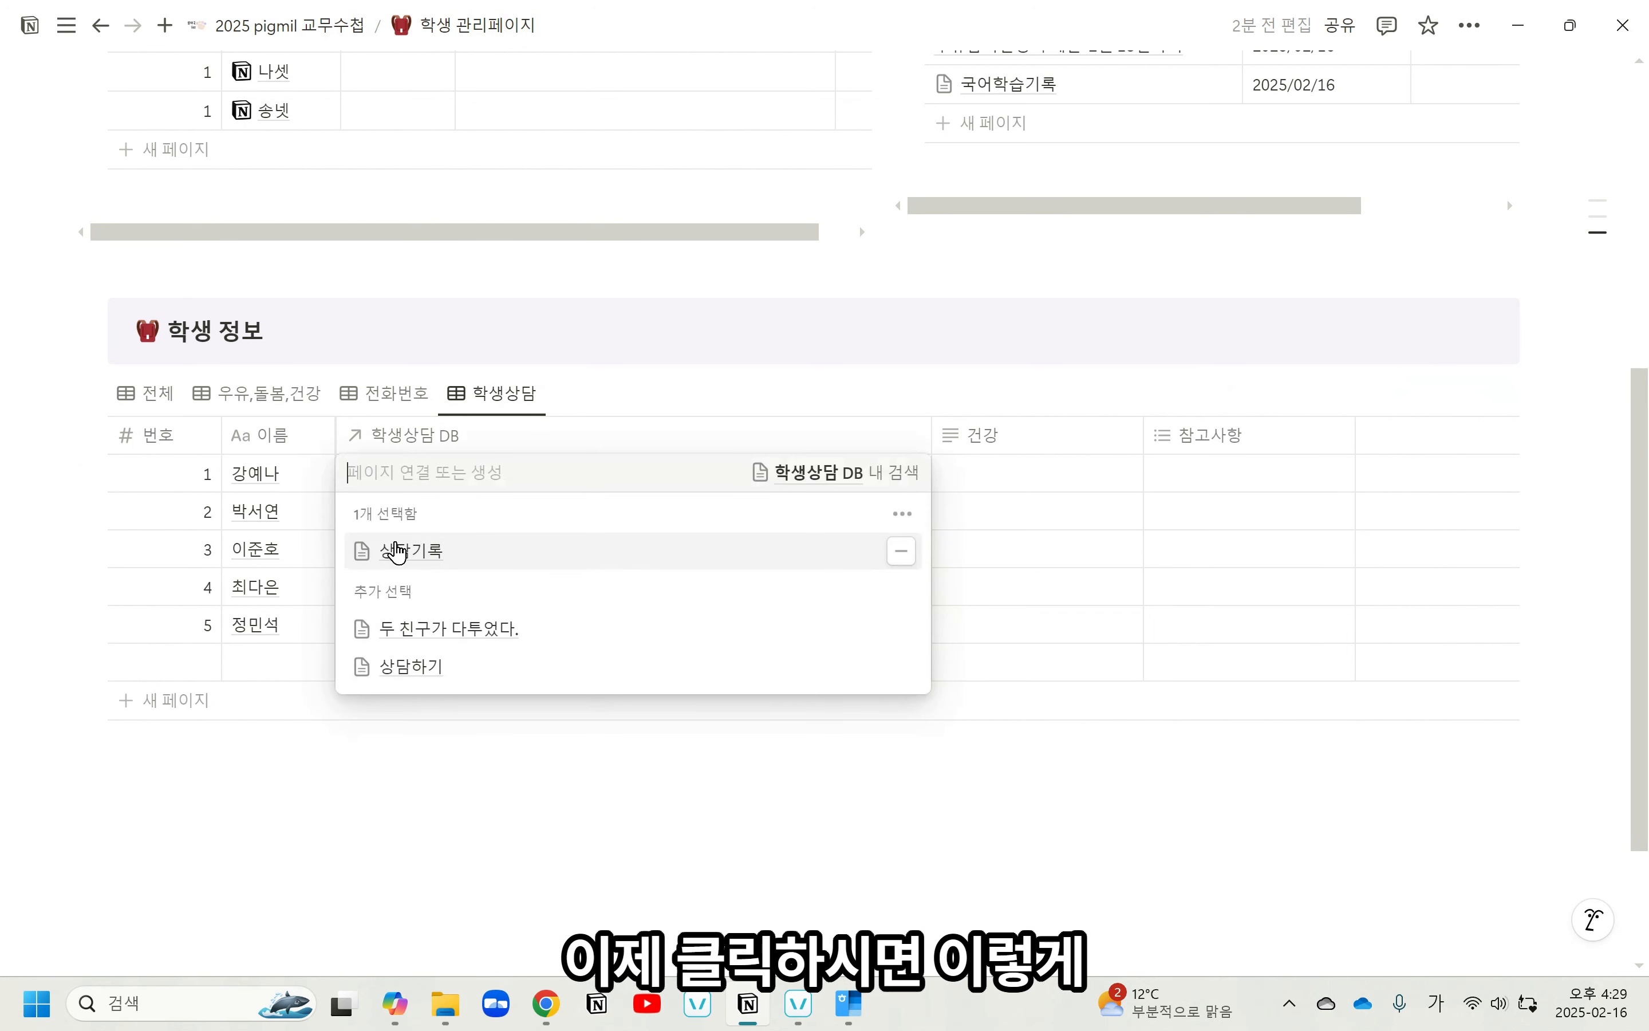
{"action": "left_click", "coordinate": [397, 551]}
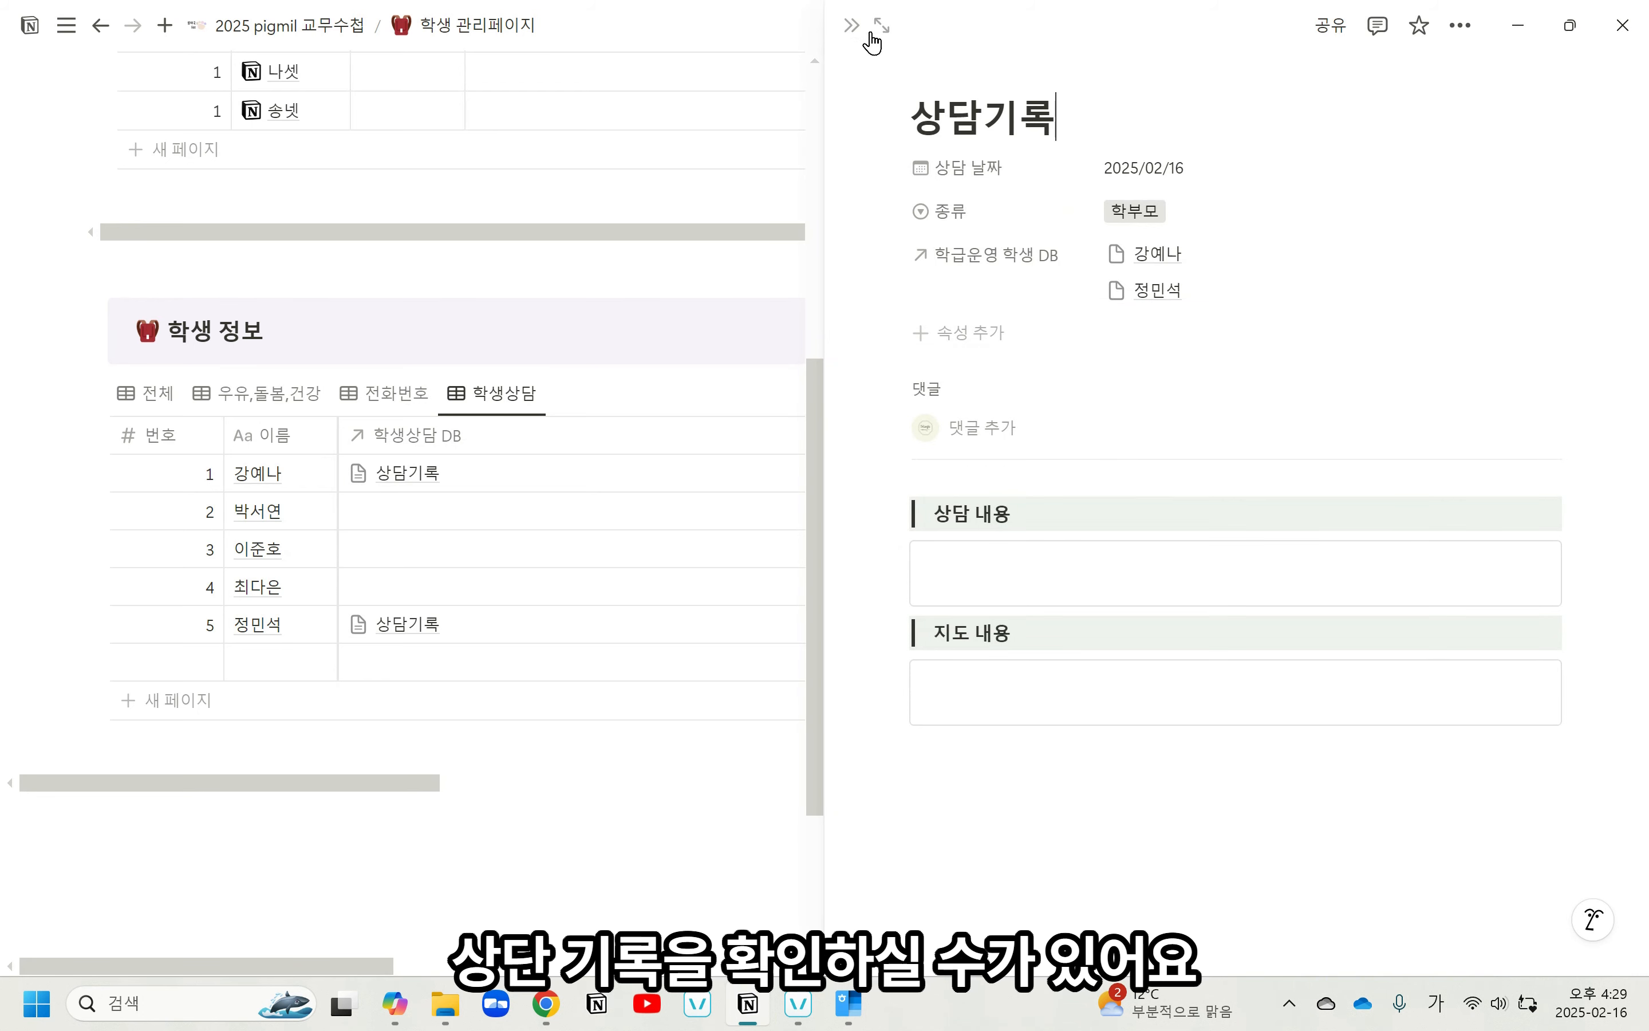
{"action": "left_click", "coordinate": [784, 18]}
Return to the 2025 pigmil 교무수첩 page and open the 학생 체크리스트 page.
{"action": "left_click", "coordinate": [290, 26]}
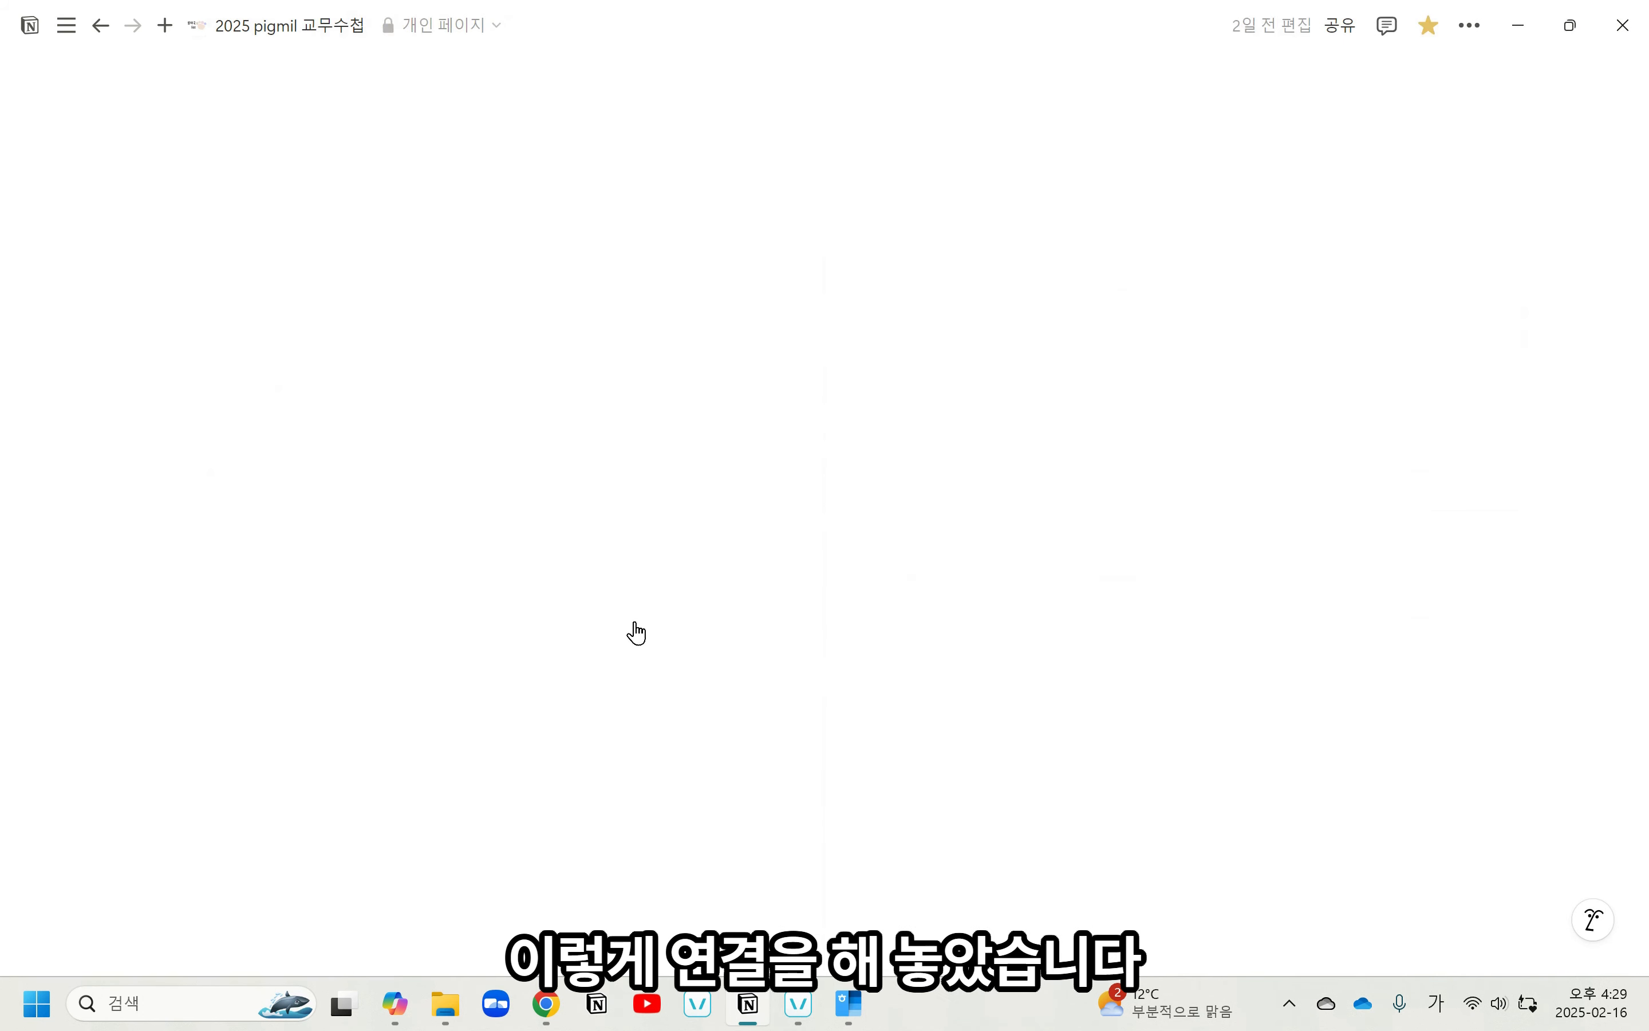
{"action": "scroll", "coordinate": [633, 618], "scroll_direction": "down", "scroll_amount": 10}
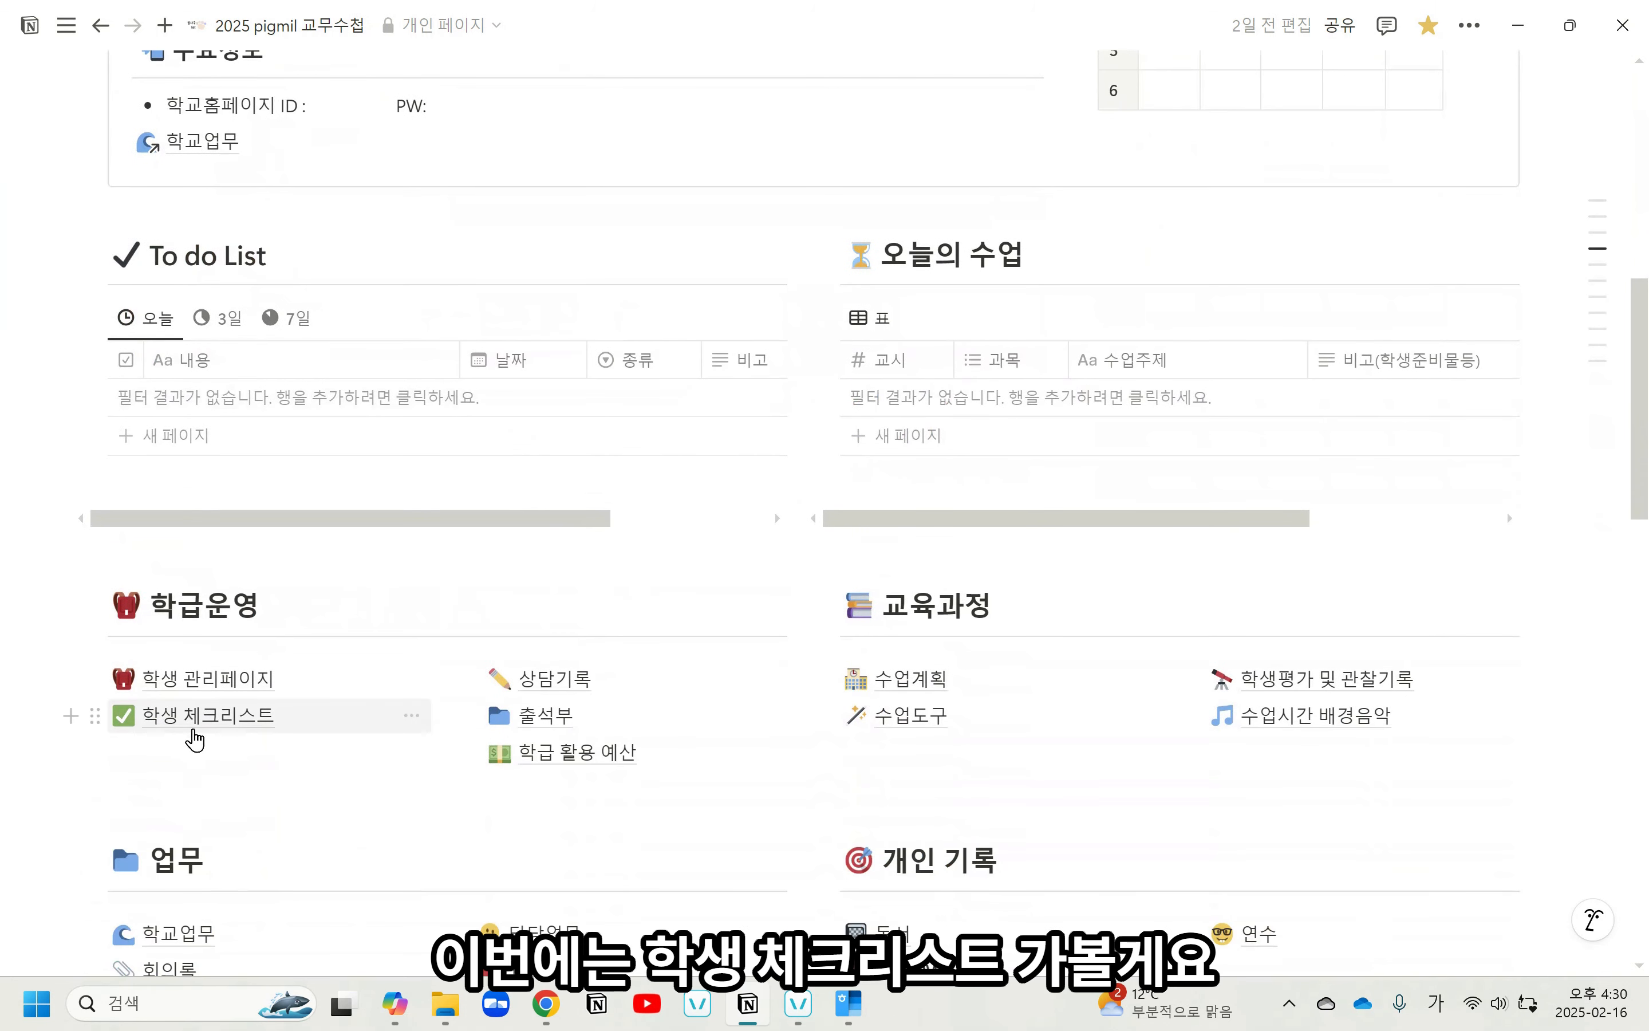
{"action": "left_click", "coordinate": [201, 717]}
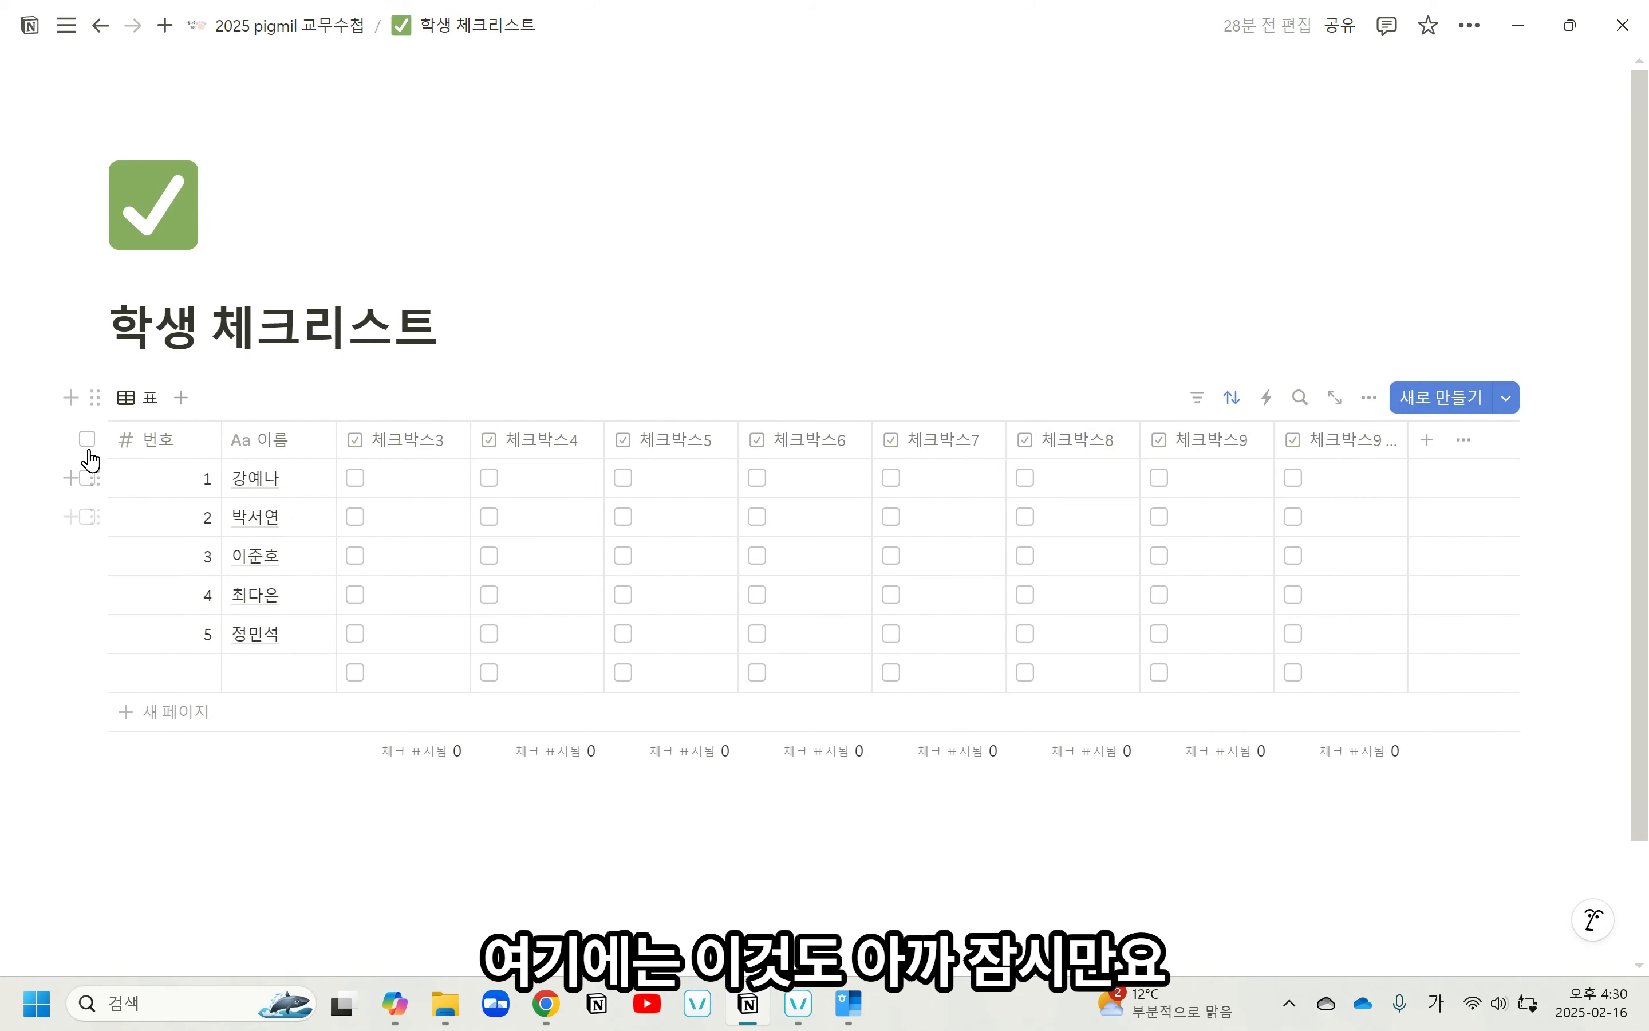
Delete all existing rows from the 학생 체크리스트 table and add one new blank row.
{"action": "left_click", "coordinate": [87, 439]}
{"action": "key", "text": "Delete"}
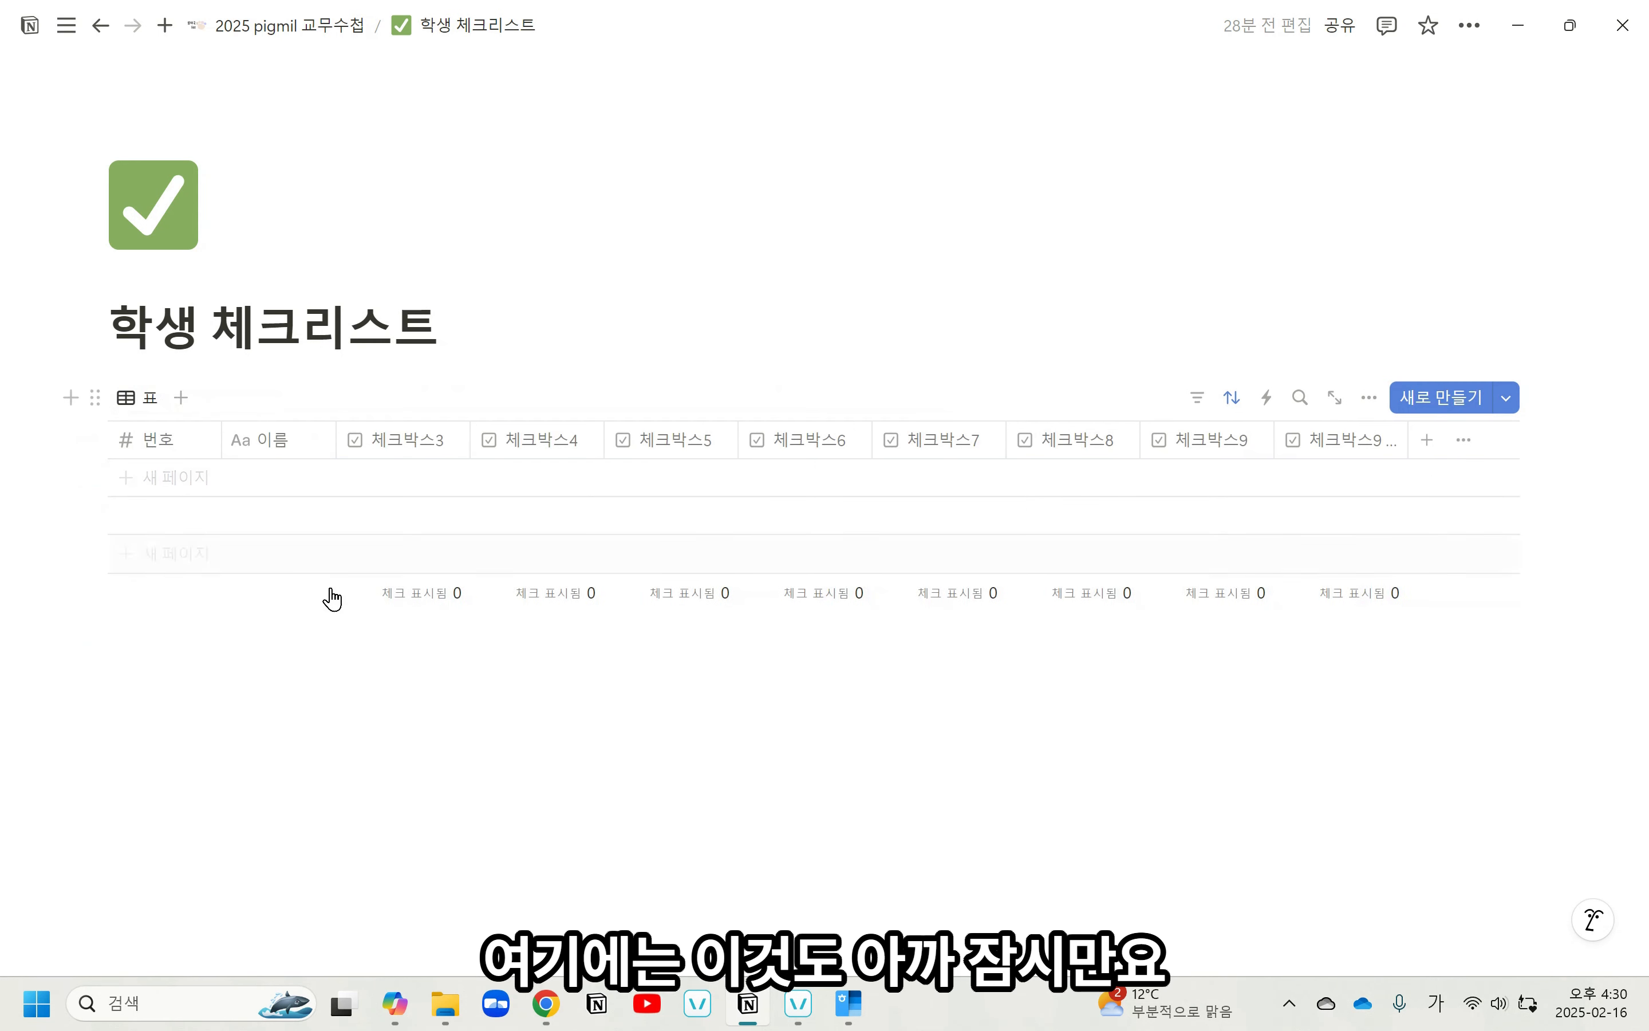
{"action": "left_click", "coordinate": [357, 769]}
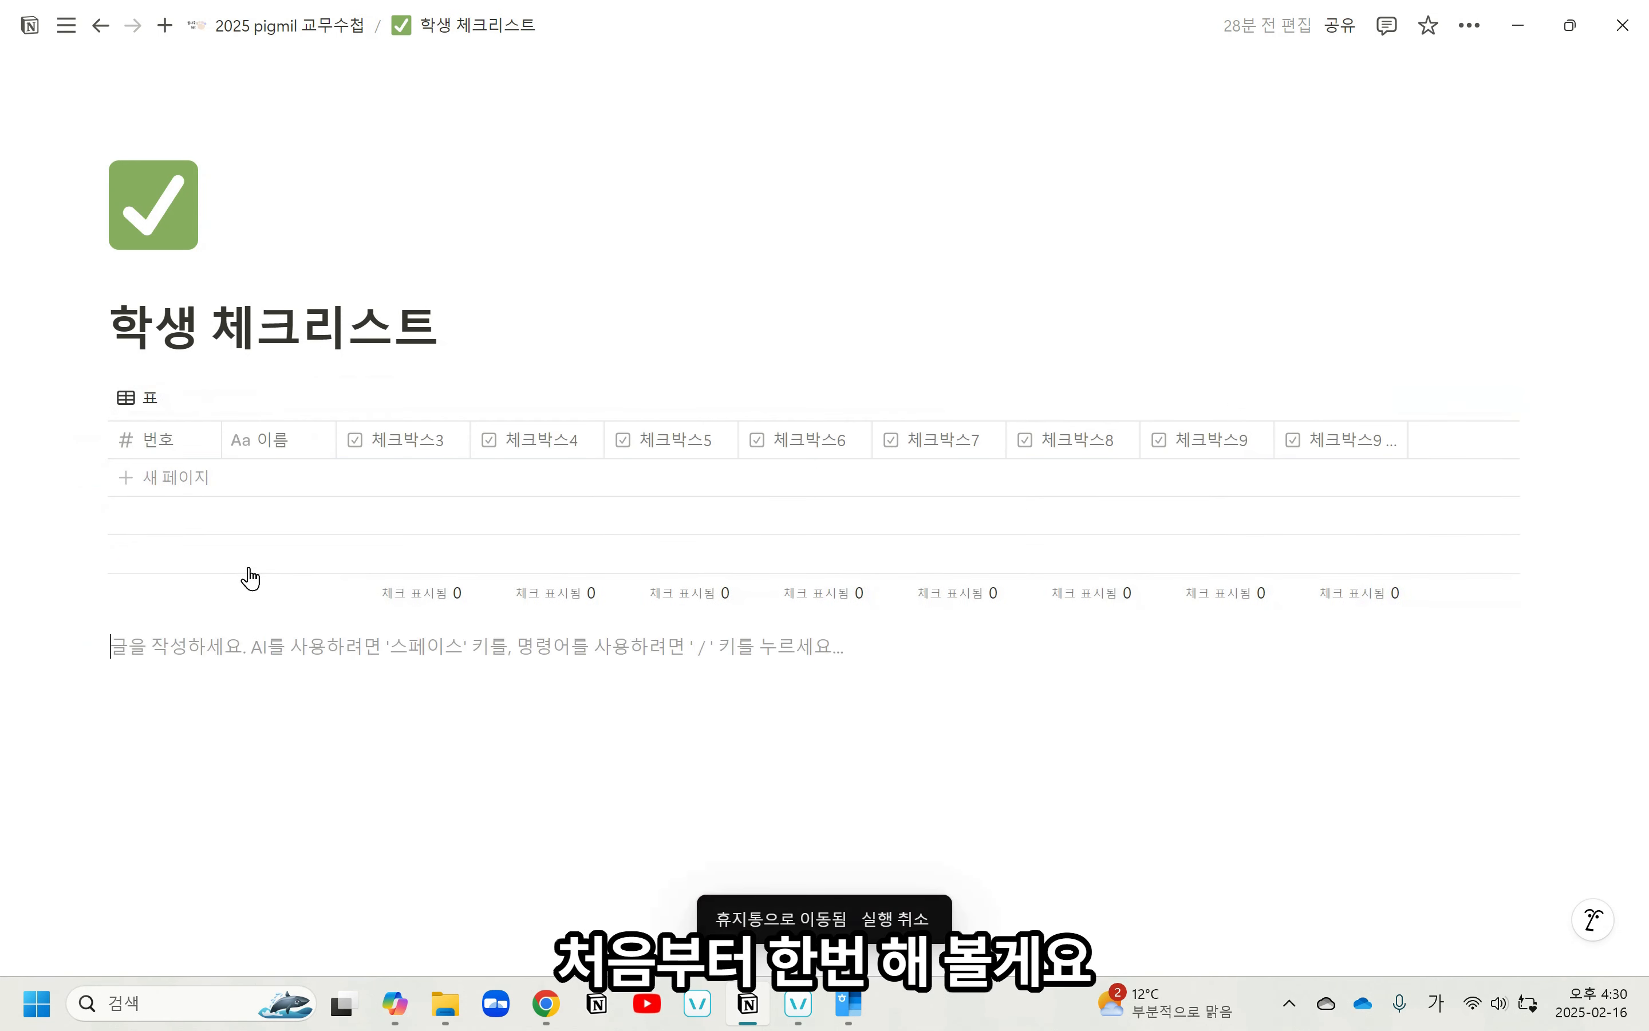
{"action": "left_click", "coordinate": [172, 480]}
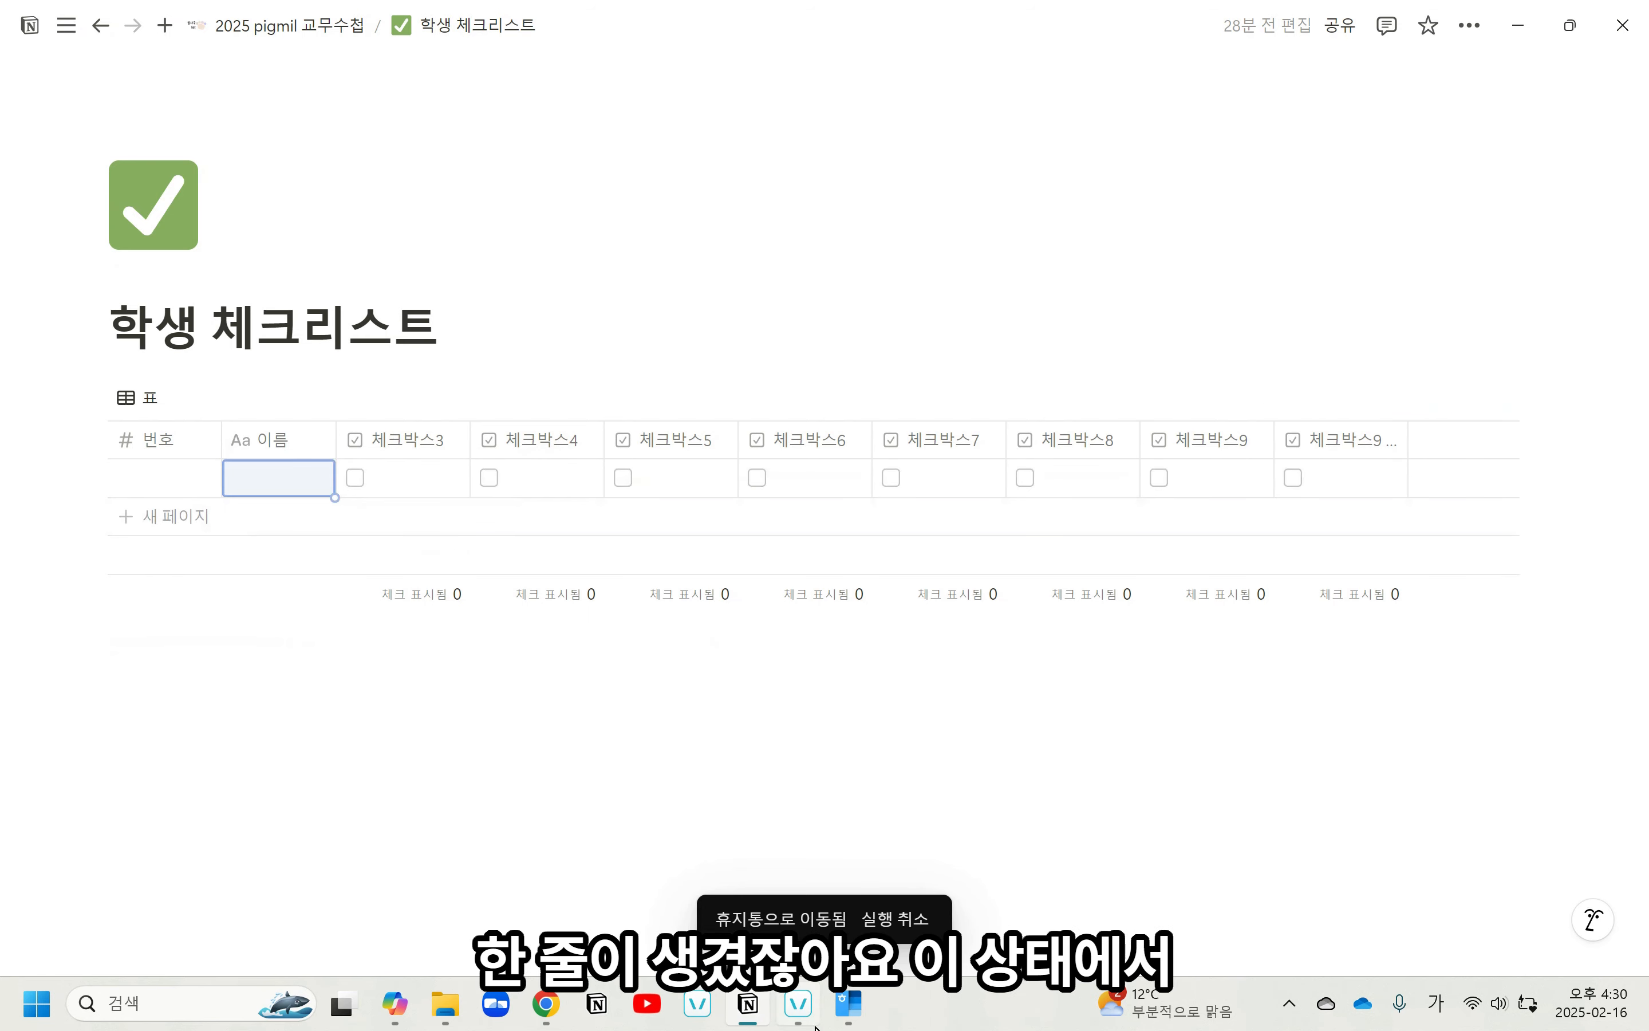
Switch to the 노션 연습용 명렬표 document in 한글 and copy the 번호 and 이름 cells of students 1 to 5.
{"action": "mouse_move", "coordinate": [853, 1016]}
{"action": "left_click", "coordinate": [736, 862]}
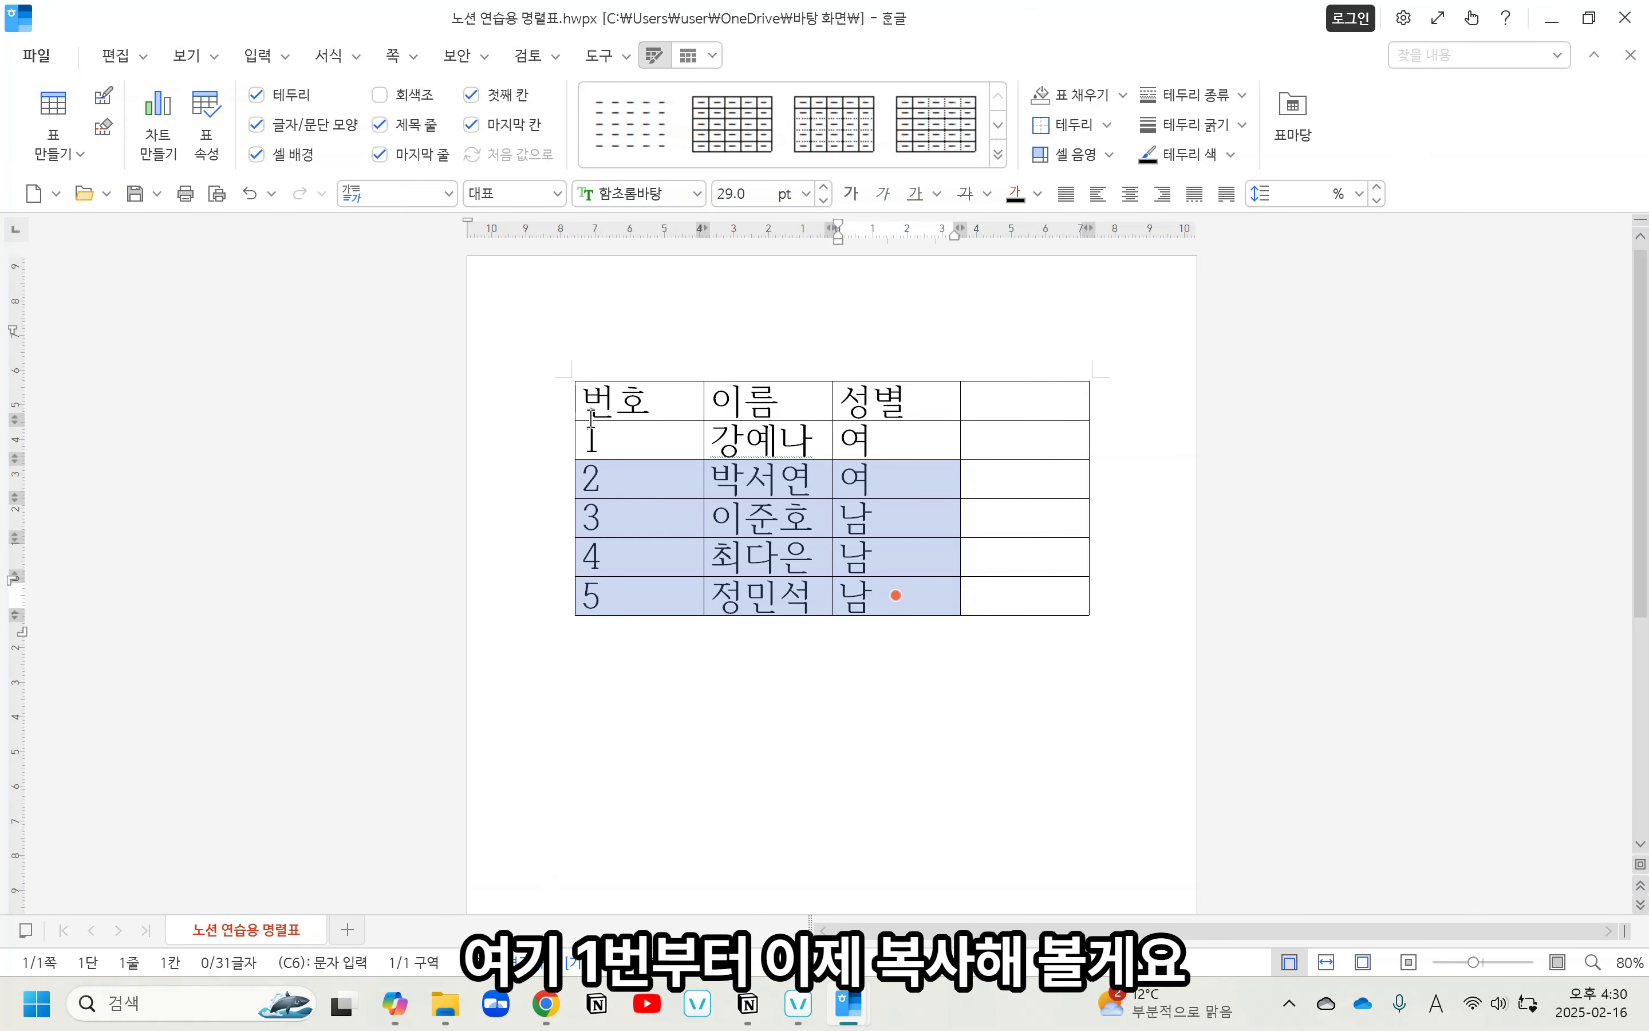
{"action": "left_click", "coordinate": [634, 437]}
{"action": "left_click_drag", "start_coordinate": [634, 437], "coordinate": [880, 607]}
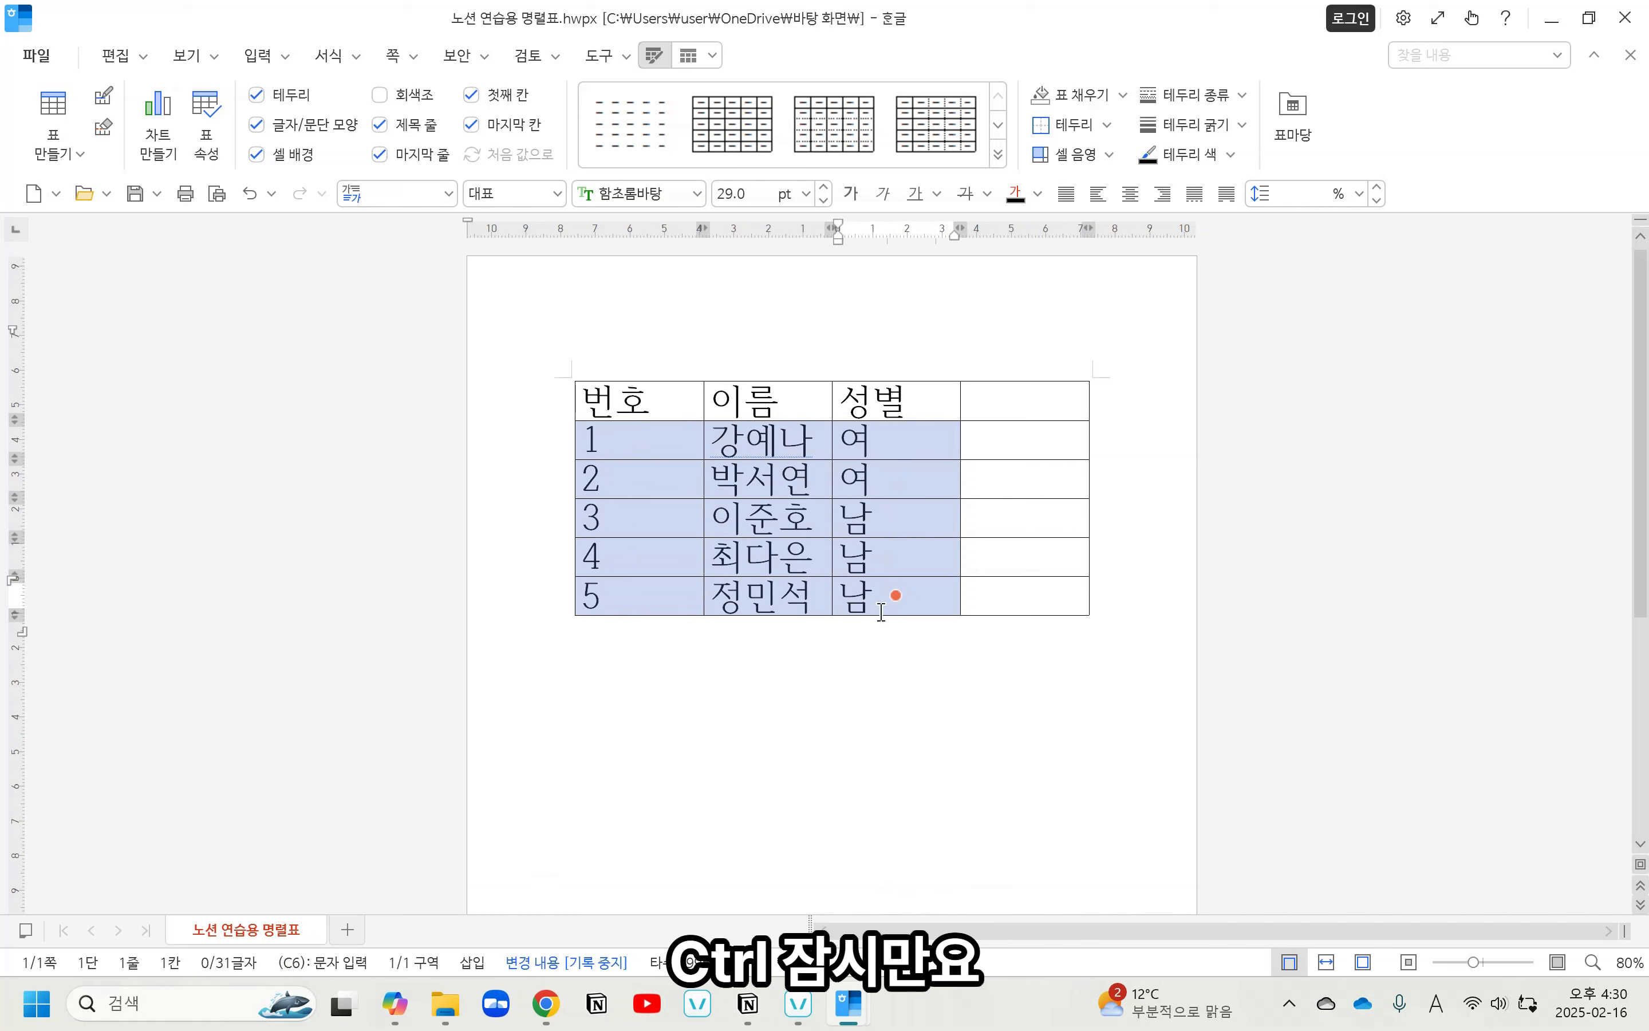
{"action": "left_click_drag", "start_coordinate": [638, 555], "coordinate": [690, 546]}
{"action": "left_click_drag", "start_coordinate": [670, 444], "coordinate": [813, 620]}
Return to Notion, paste the copied roster into the checklist starting at the blank row's 번호 cell, and add an empty row below.
{"action": "left_click", "coordinate": [748, 1004]}
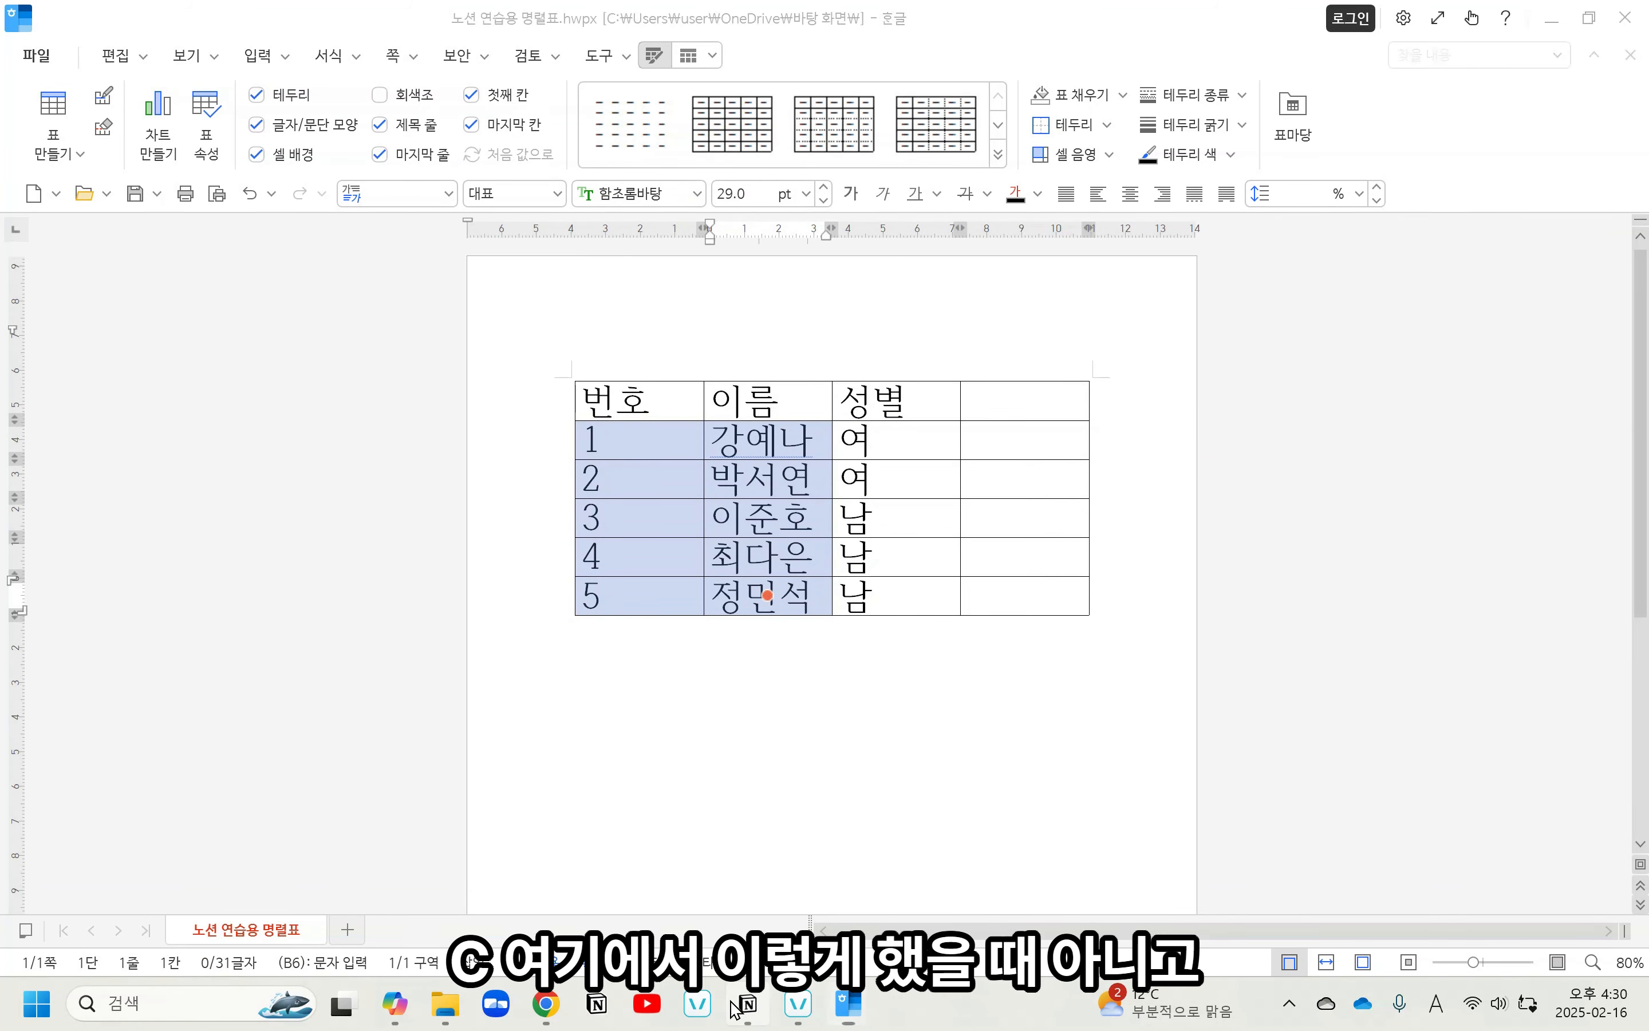
{"action": "left_click", "coordinate": [173, 489]}
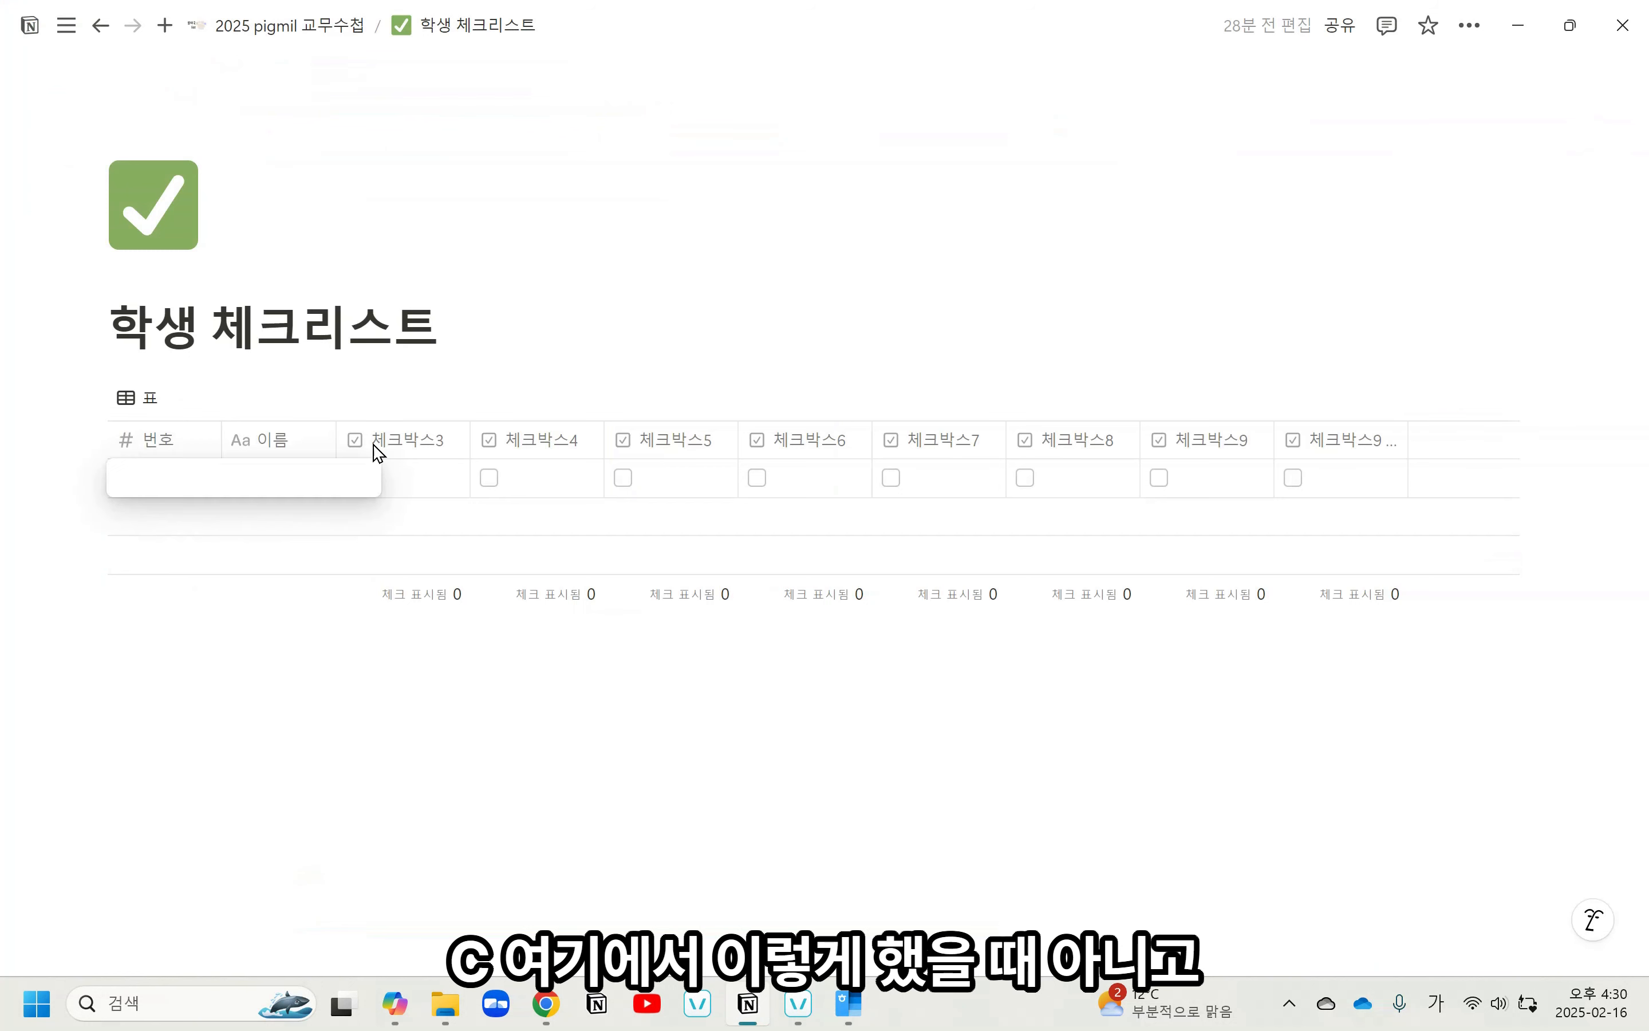
{"action": "key", "text": "Escape"}
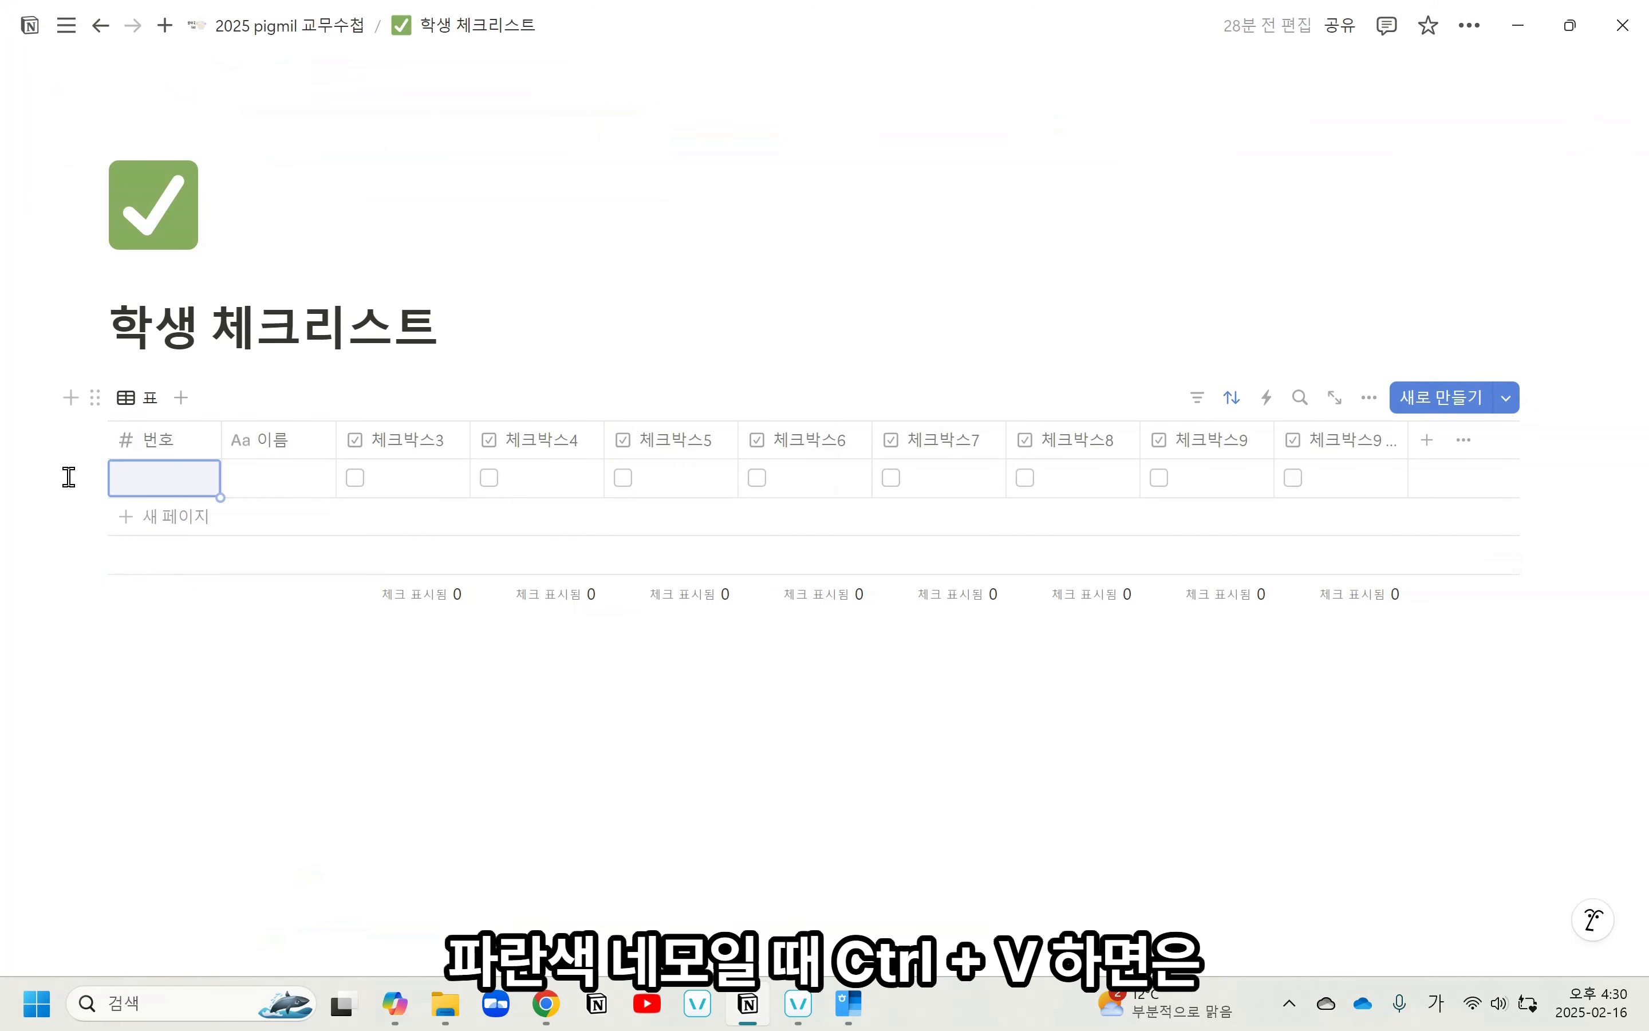
{"action": "type", "text": "1\t강예나"}
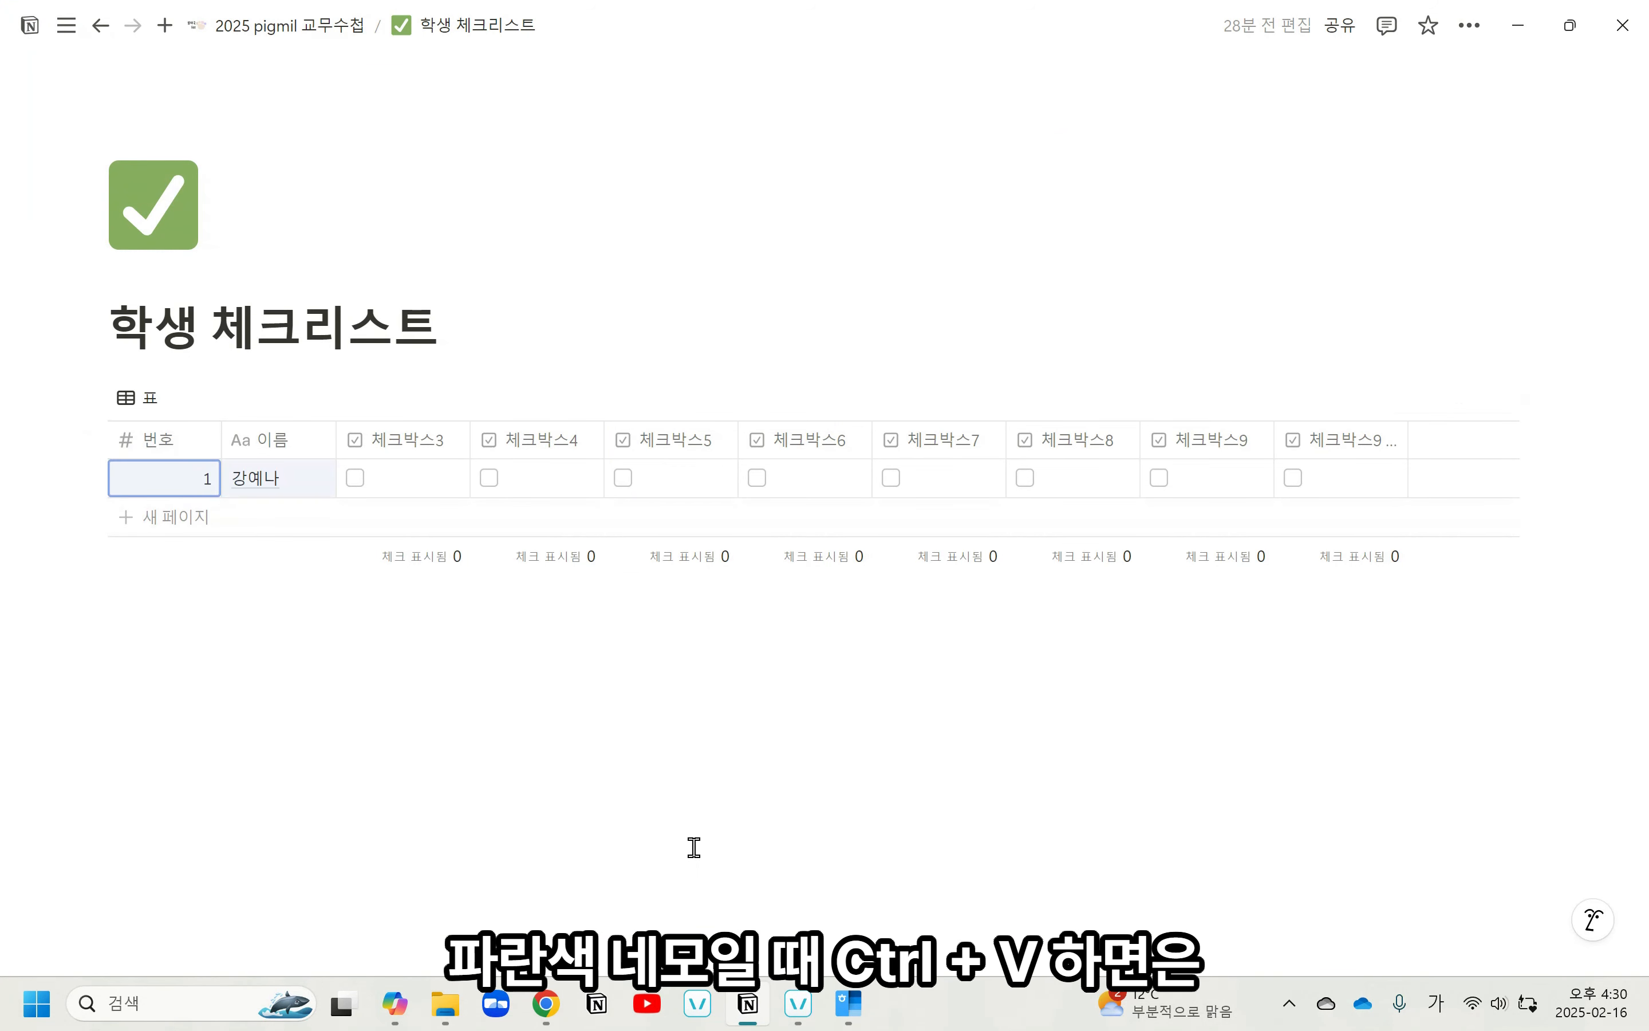
{"action": "left_click", "coordinate": [119, 609]}
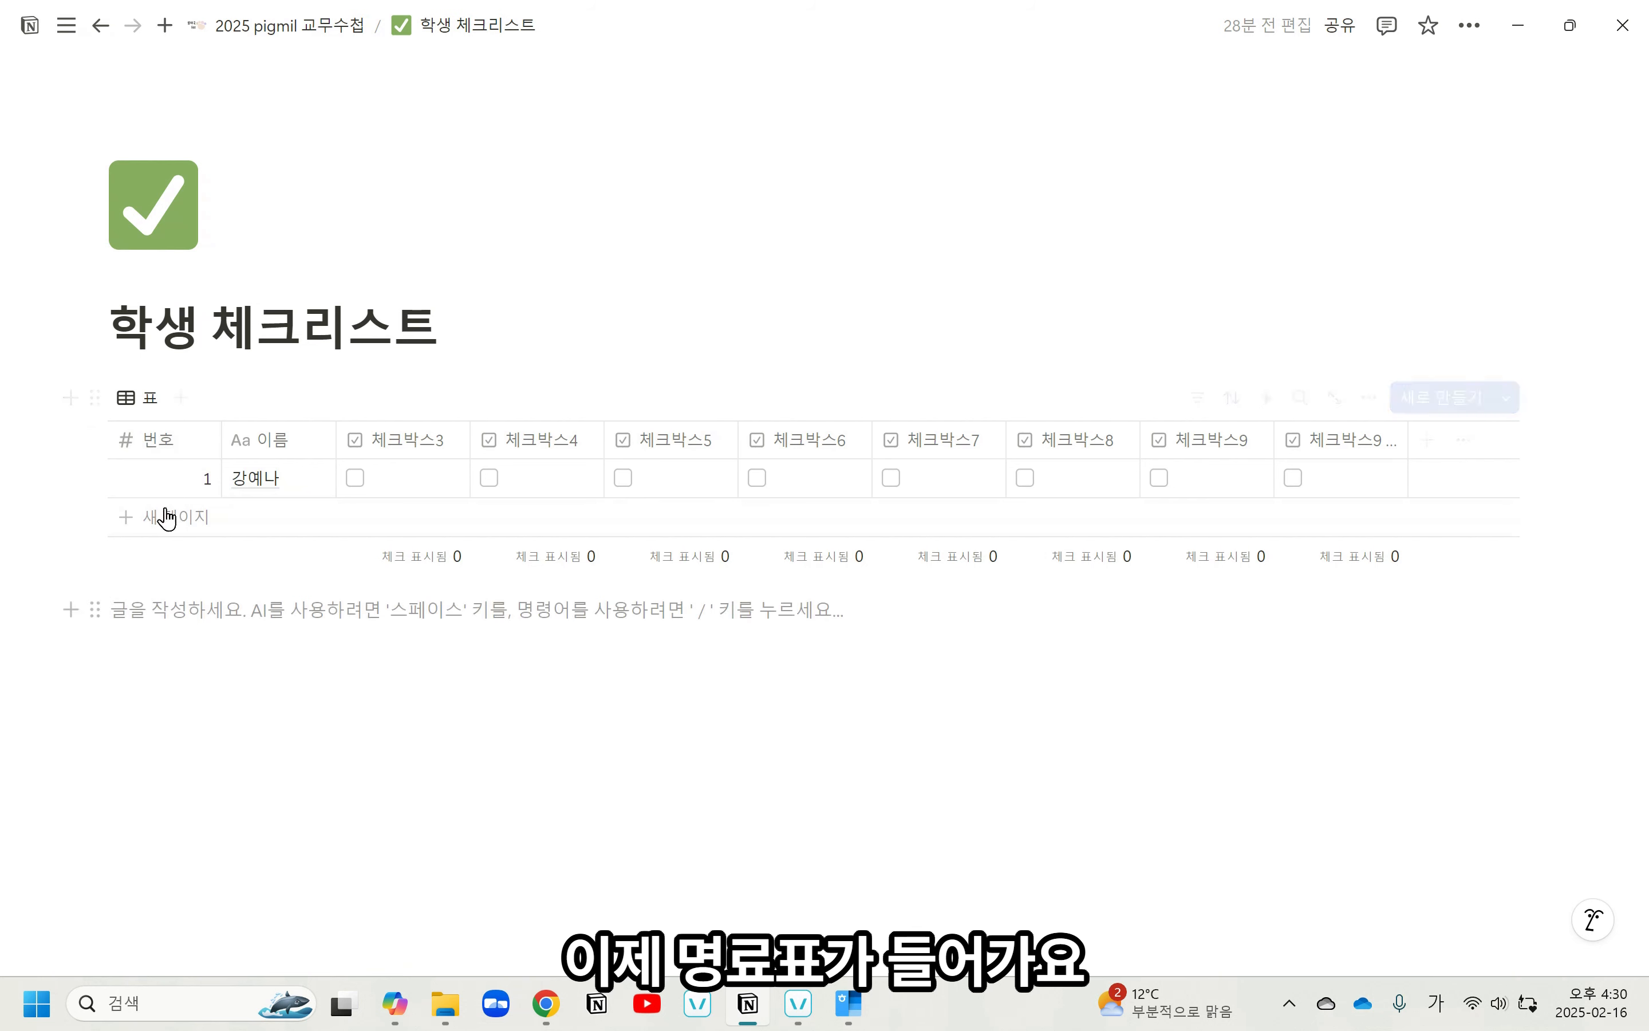
{"action": "left_click", "coordinate": [213, 523]}
{"action": "key", "text": "Escape"}
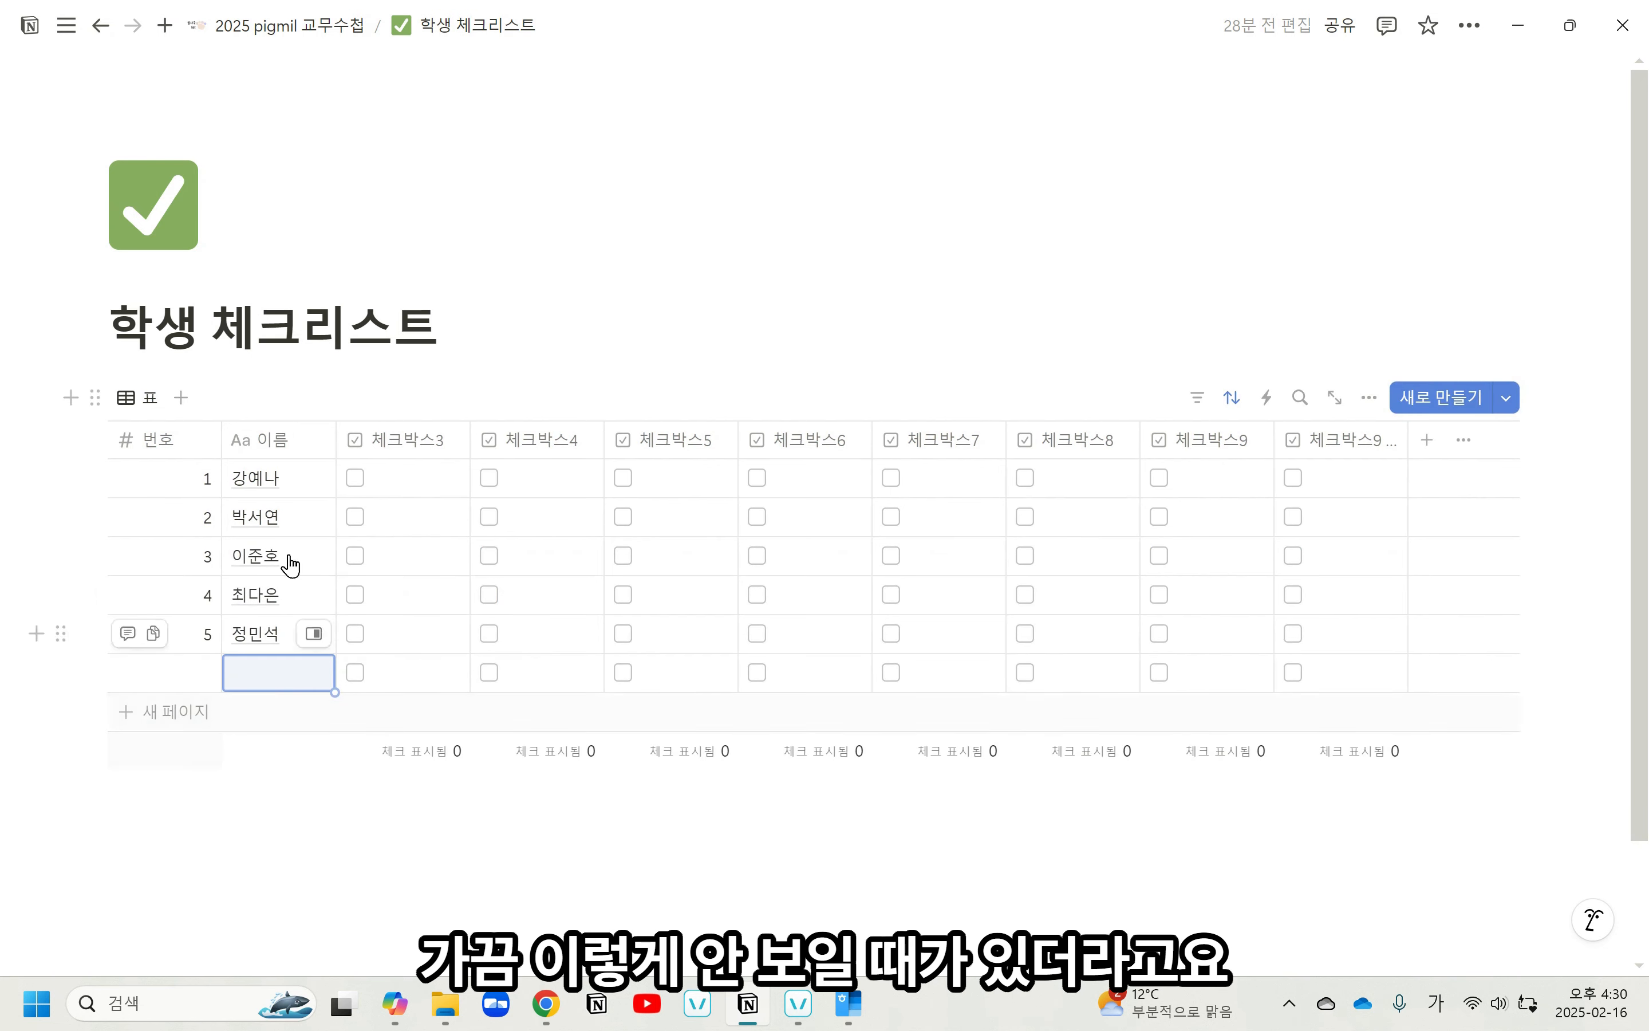
Rename the 체크박스3 column to 우유급식신청서.
{"action": "left_click", "coordinate": [405, 442]}
{"action": "type", "text": "우유ㄱ"}
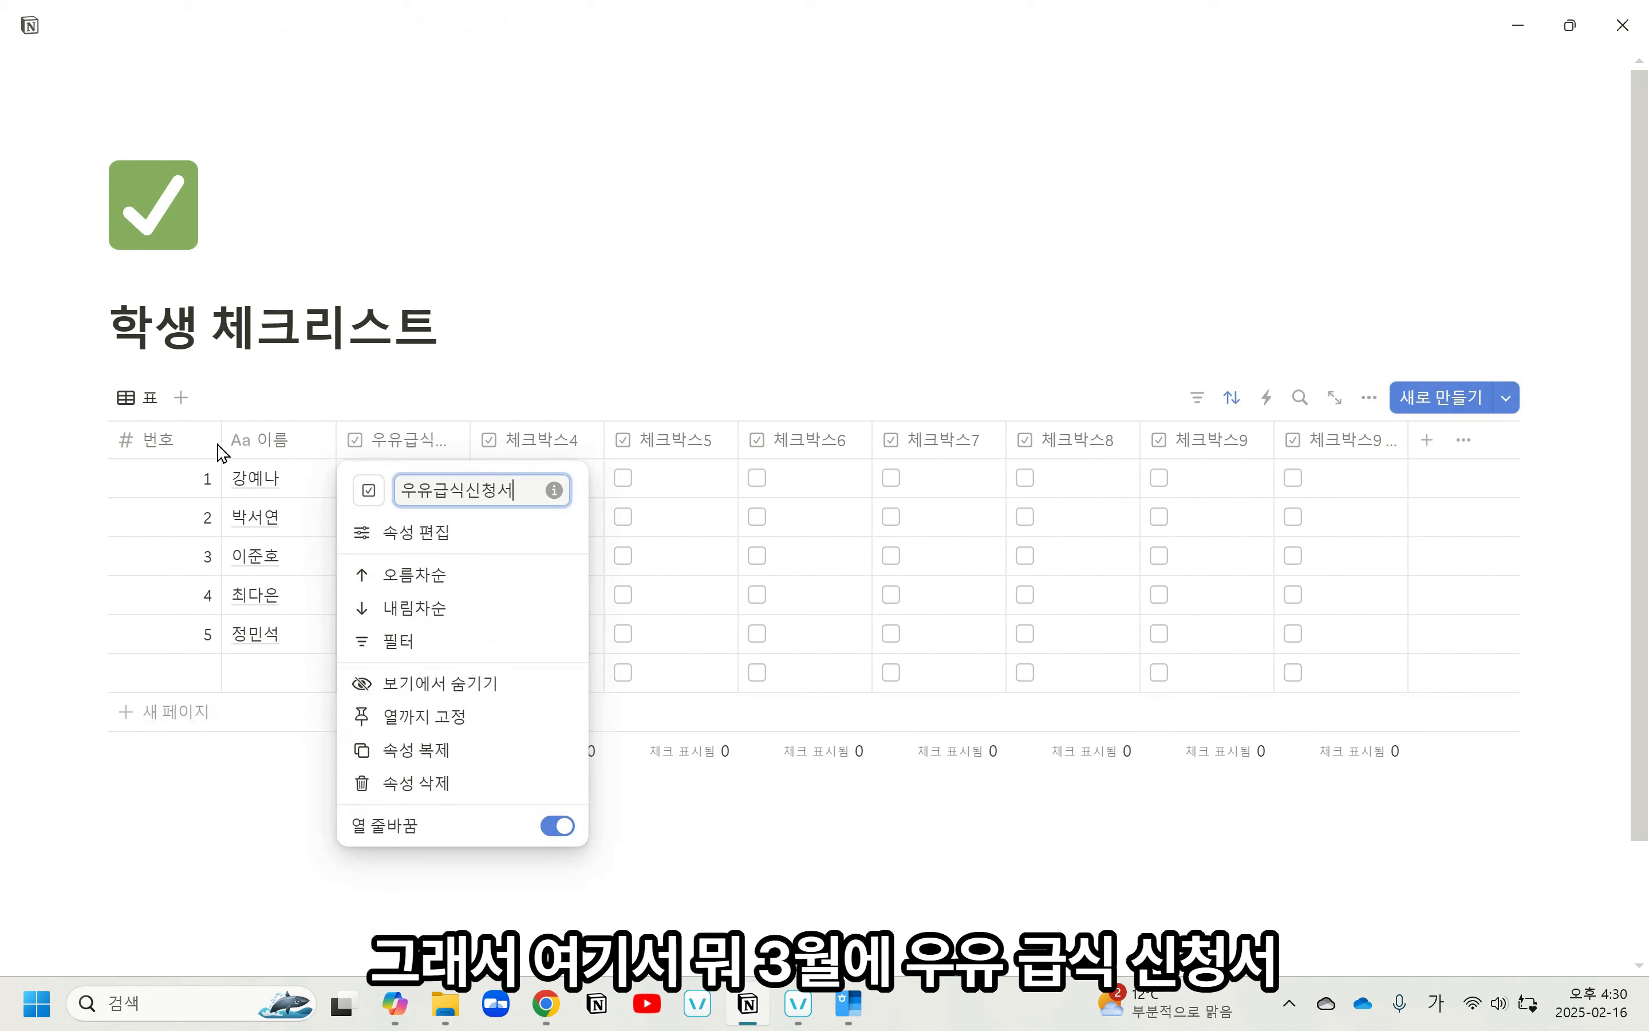
{"action": "type", "text": "급식신청서"}
{"action": "left_click", "coordinate": [528, 455]}
Rename the 체크박스4 column to 수학익힘책 4쪽.
{"action": "left_click", "coordinate": [529, 457]}
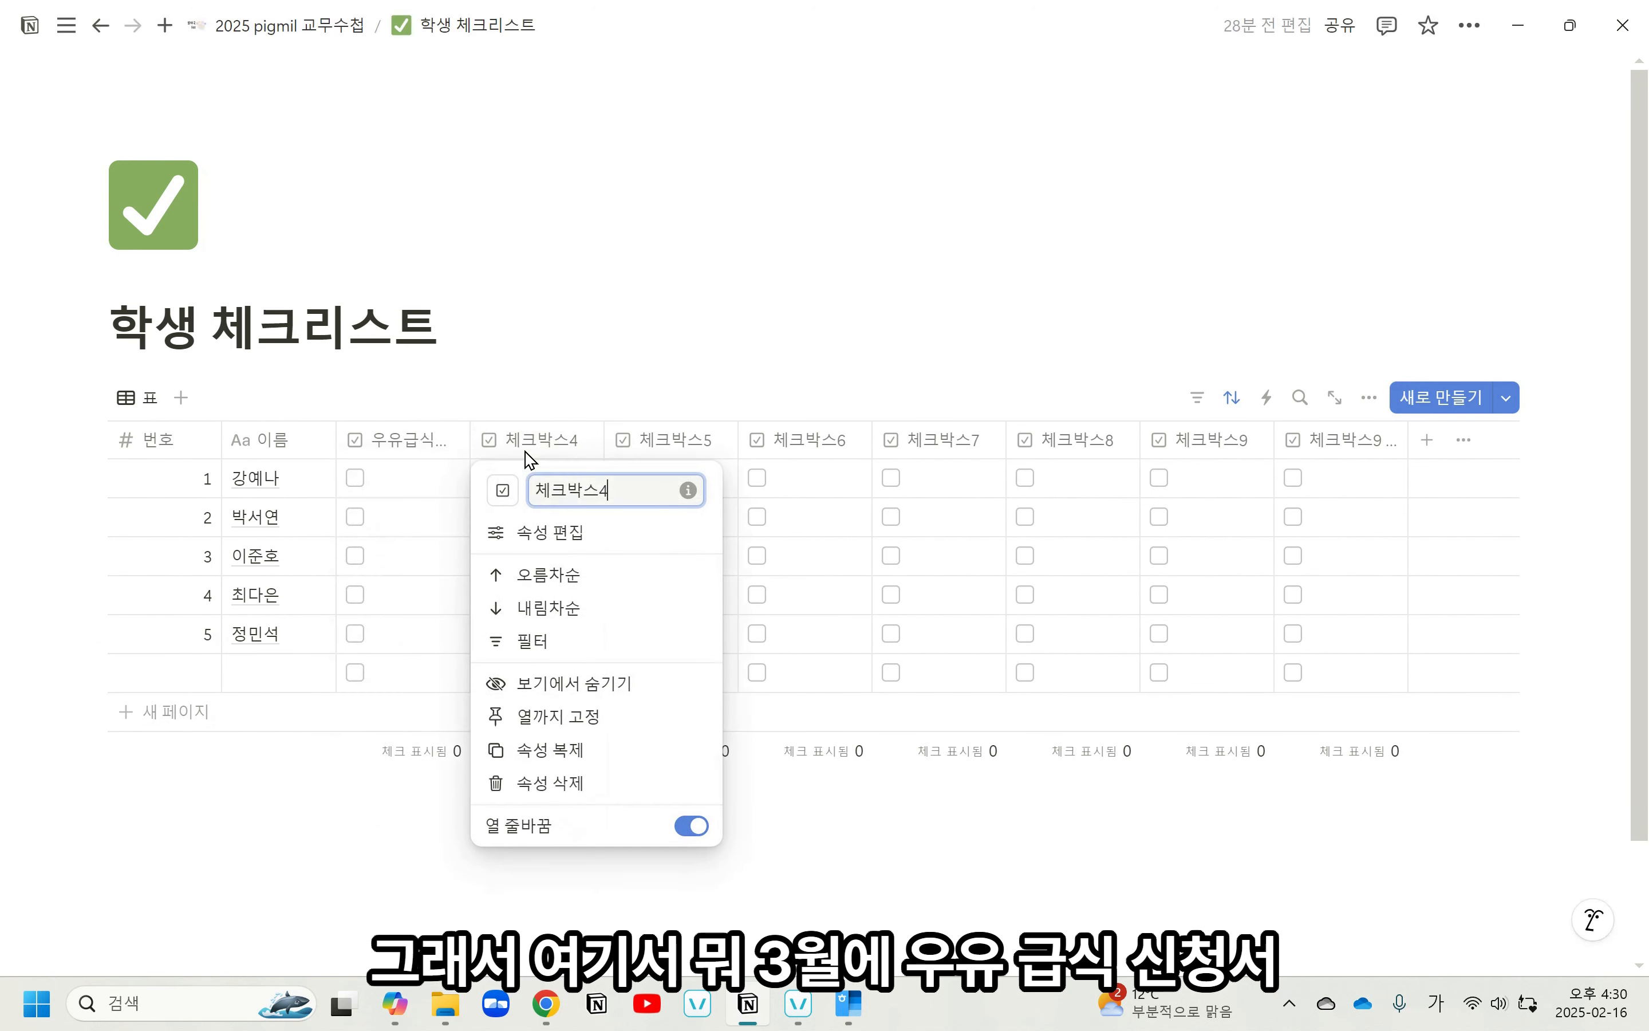
{"action": "key", "text": "BackSpace"}
{"action": "key", "text": "BackSpace"}
{"action": "key", "text": "BackSpace"}
{"action": "key", "text": "BackSpace"}
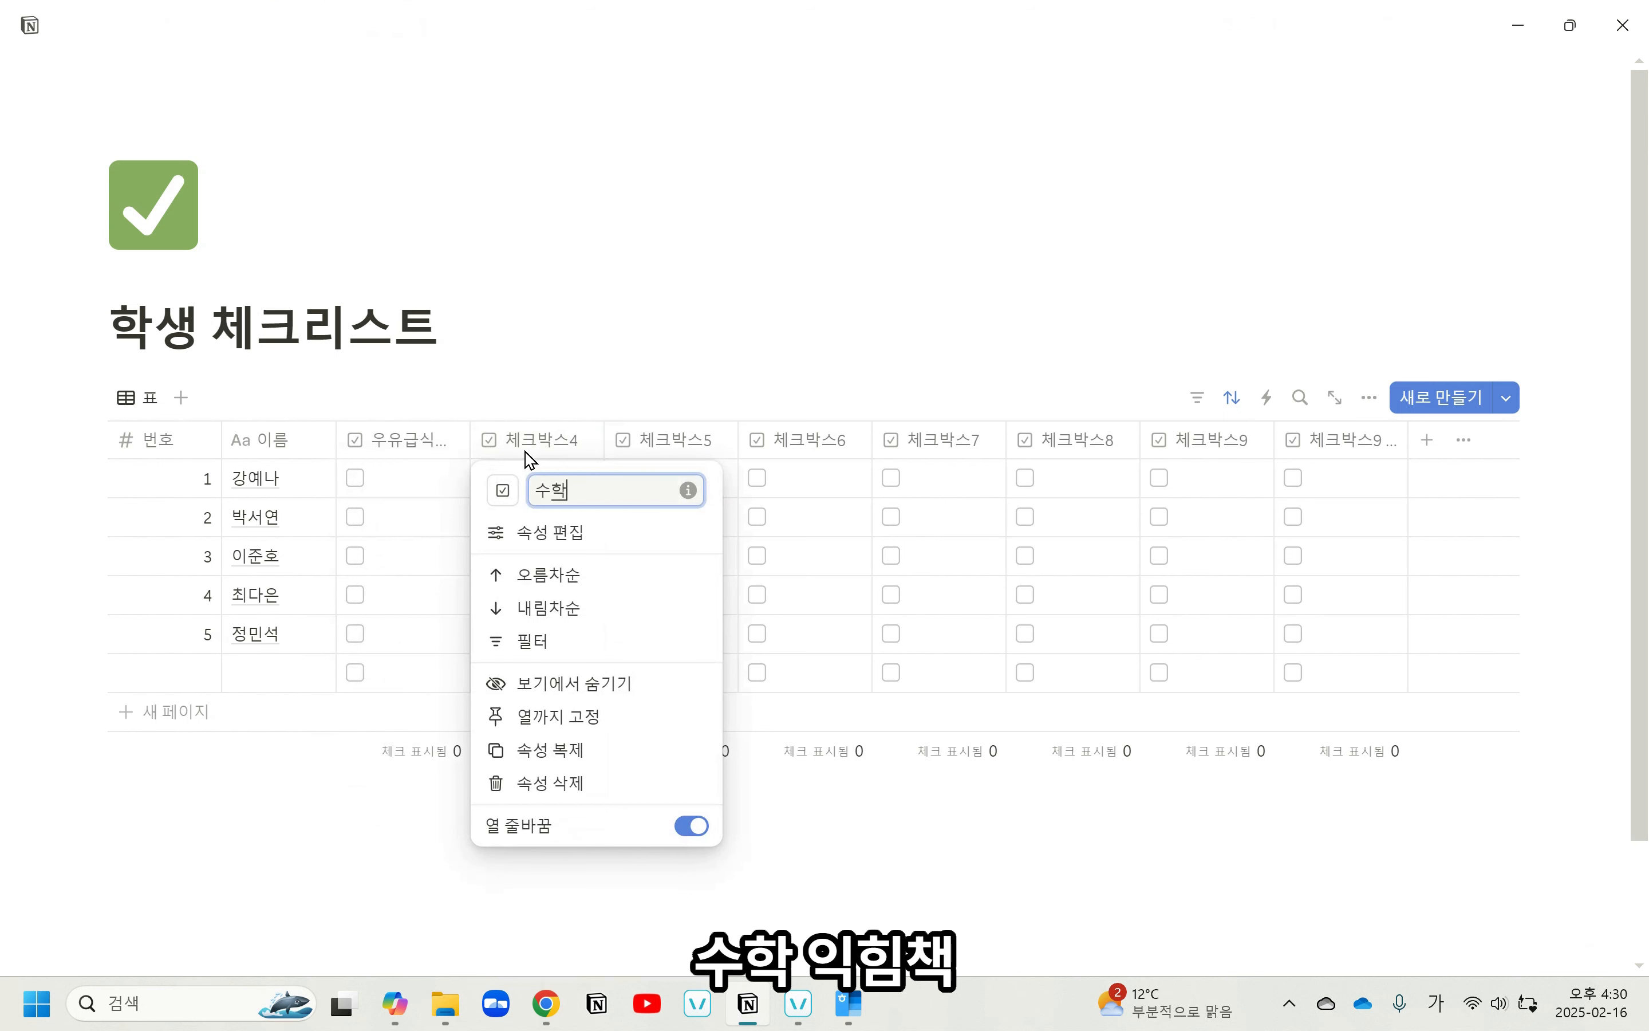
{"action": "type", "text": "수학익힘책 4"}
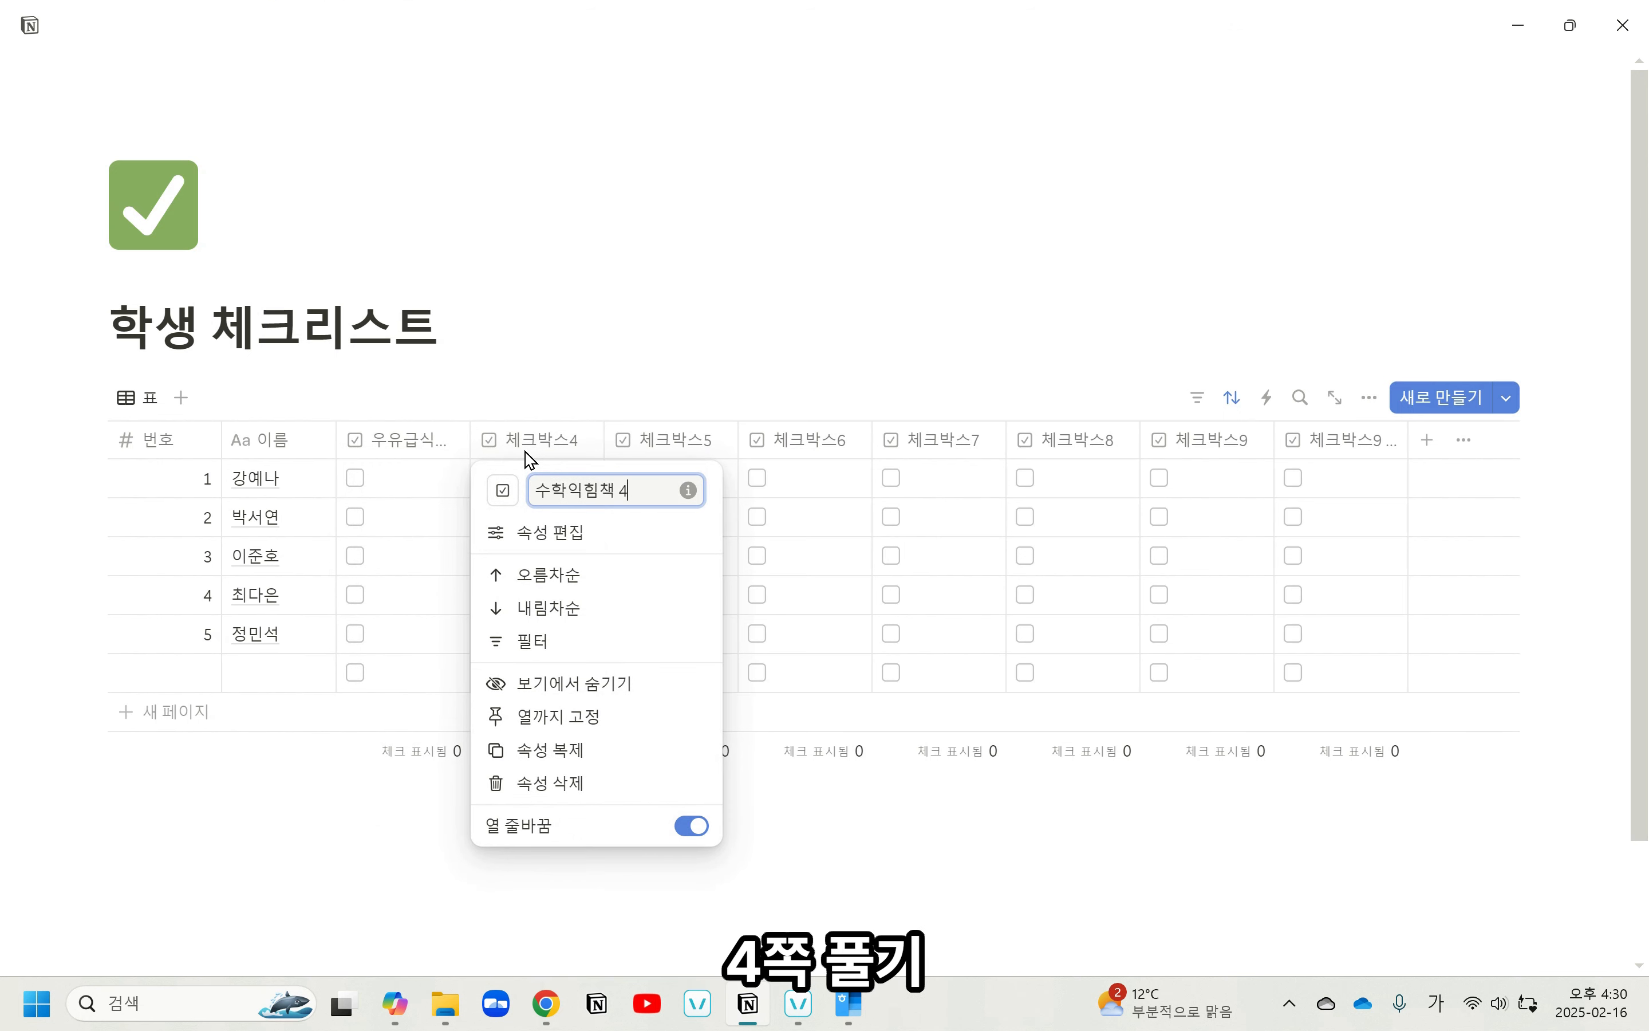
{"action": "type", "text": "쪽"}
{"action": "key", "text": "Return"}
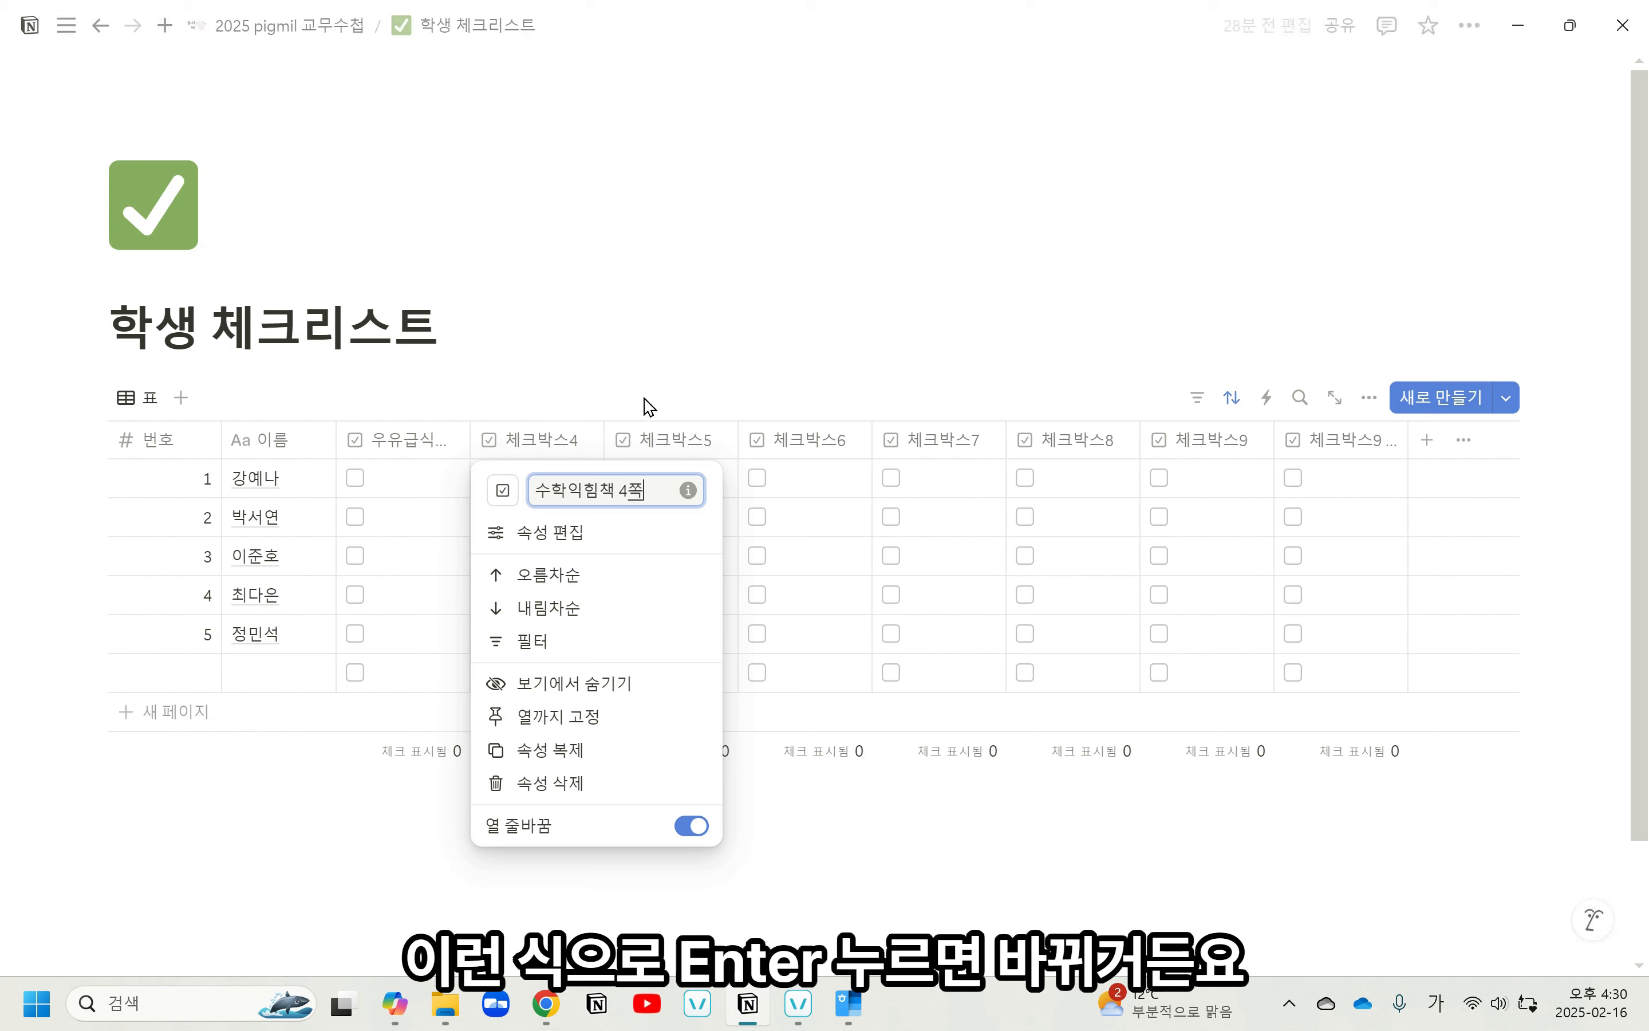
{"action": "left_click", "coordinate": [680, 372]}
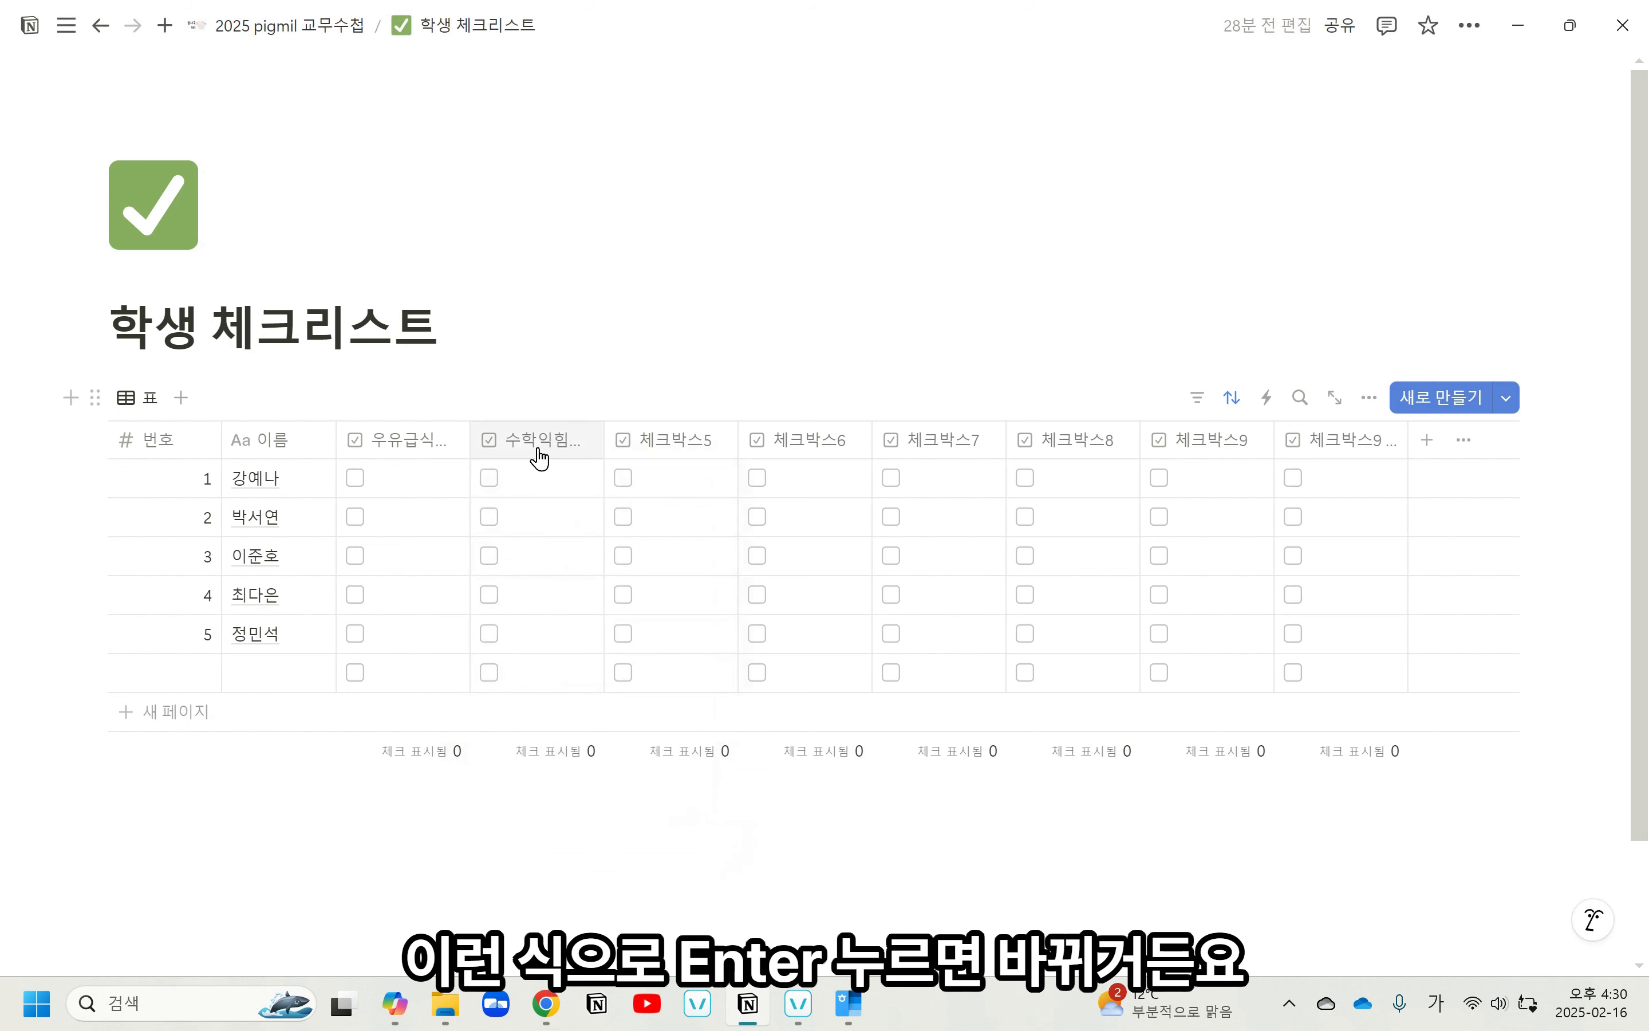
Check 우유급식신청서 for students 1 and 3, and 수학익힘책 4쪽 for students 2 to 5.
{"action": "left_click", "coordinate": [356, 478]}
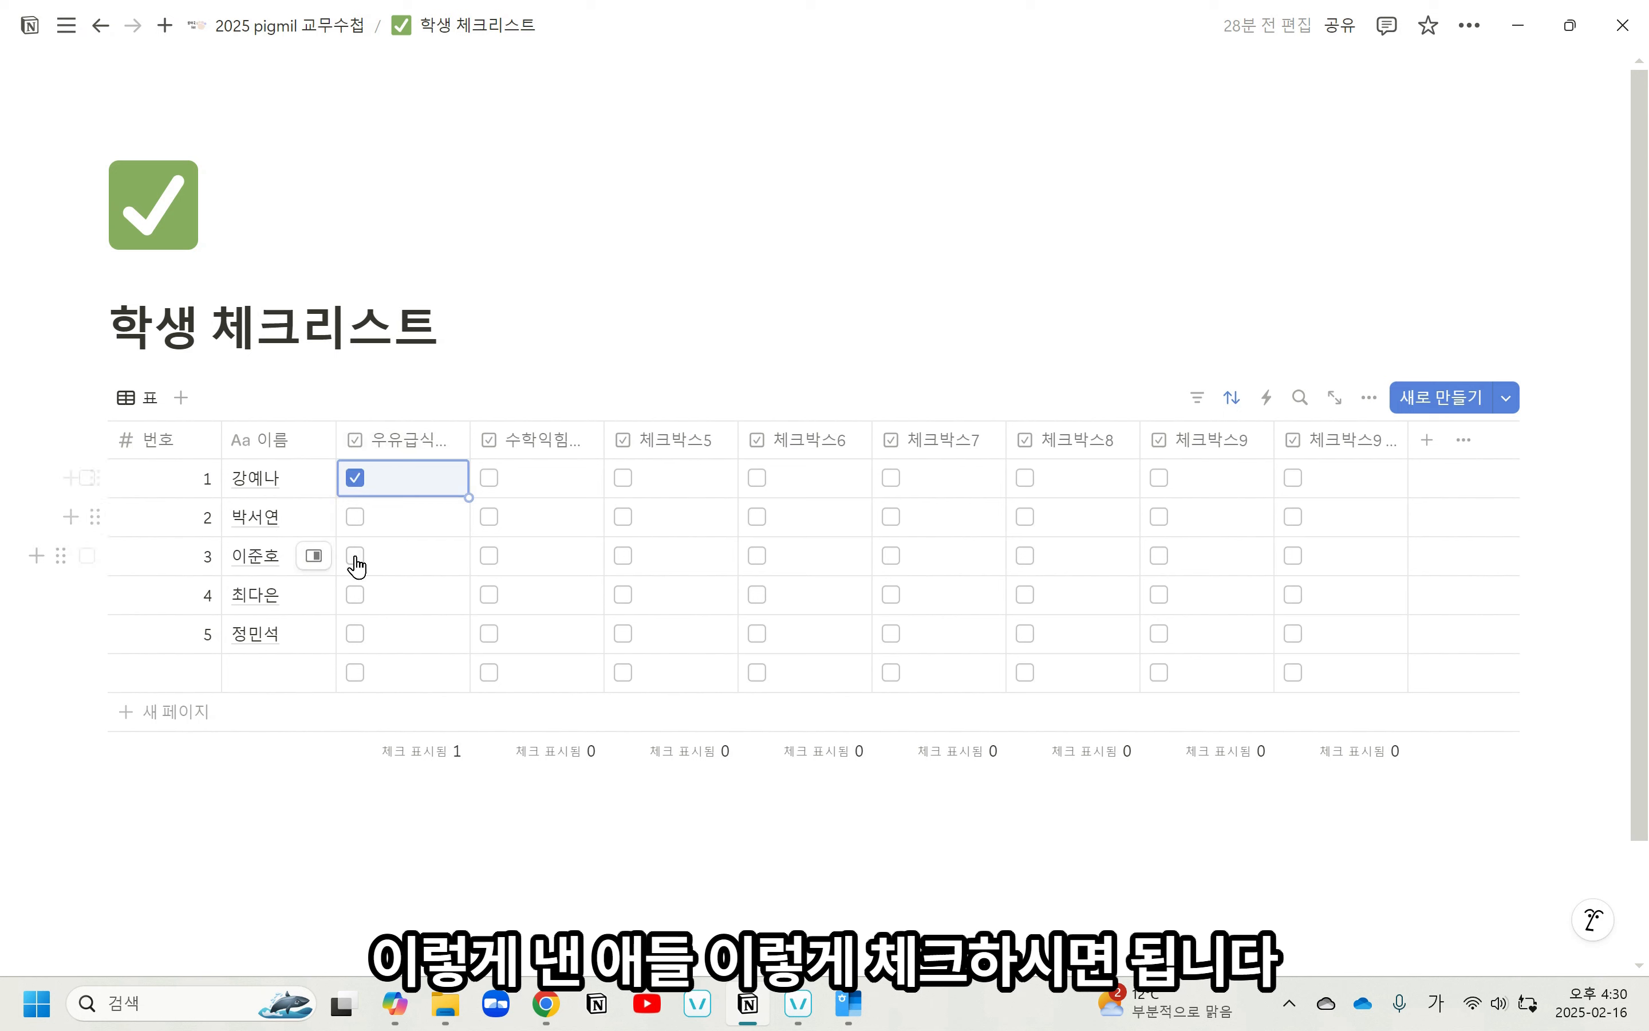
{"action": "left_click", "coordinate": [355, 556]}
{"action": "left_click", "coordinate": [489, 516]}
{"action": "left_click", "coordinate": [489, 555]}
{"action": "left_click", "coordinate": [489, 594]}
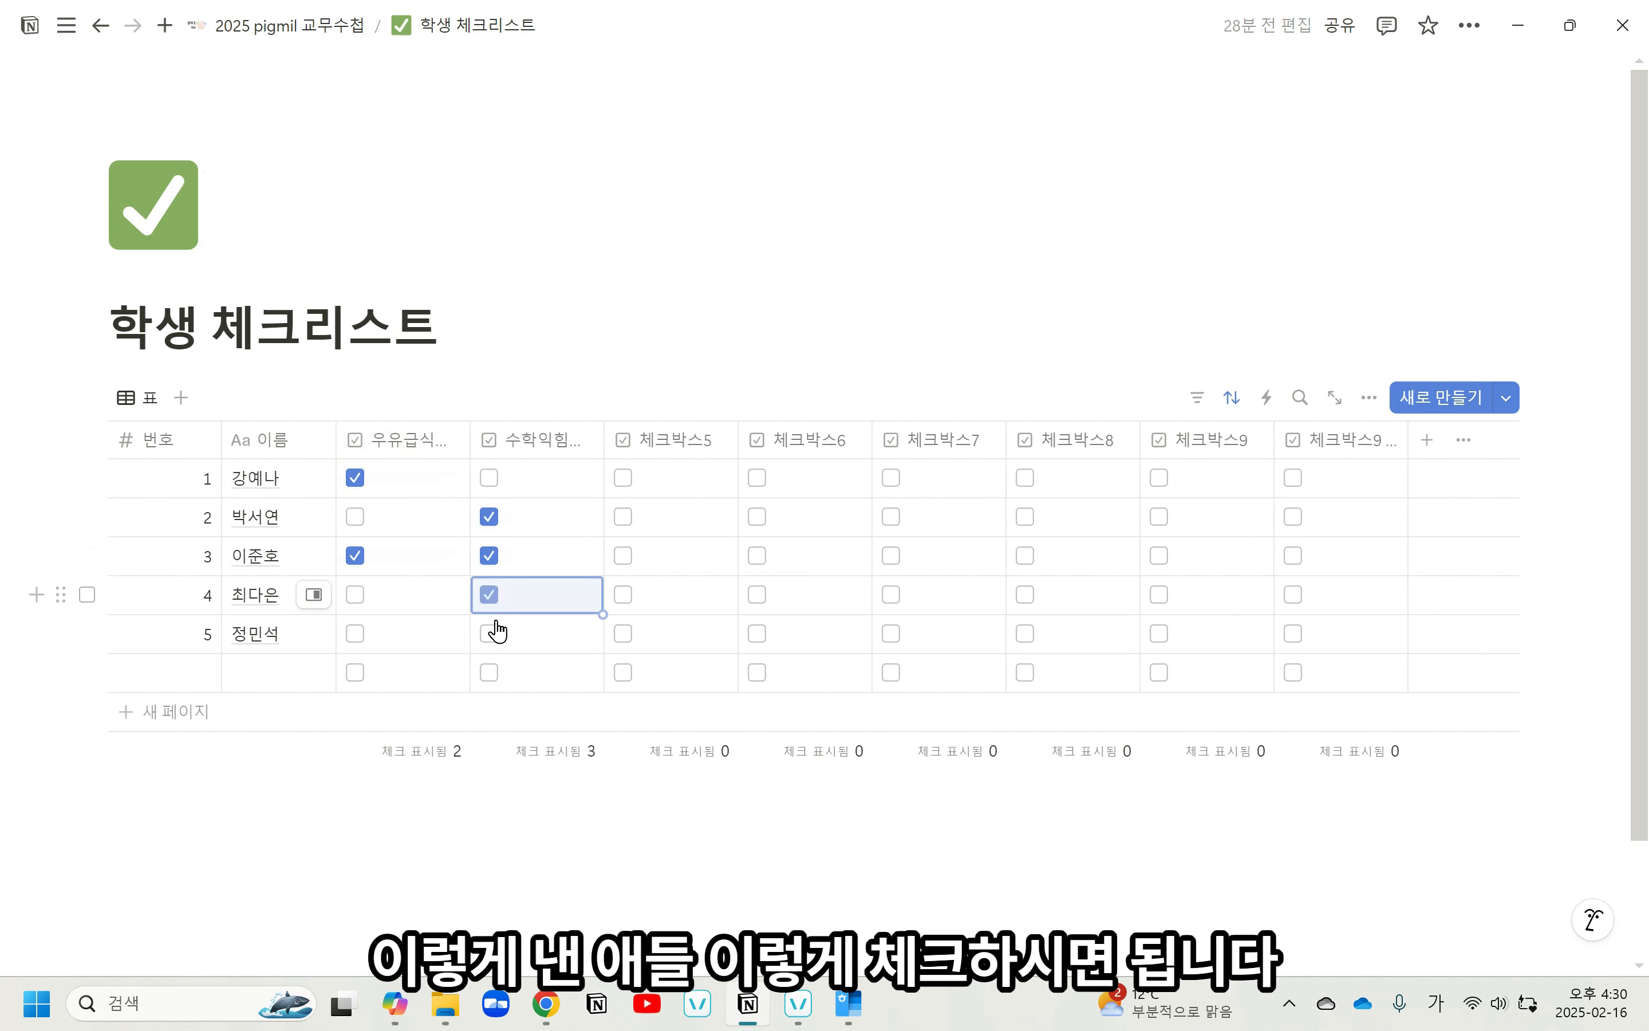
{"action": "left_click", "coordinate": [489, 633]}
{"action": "left_click", "coordinate": [516, 854]}
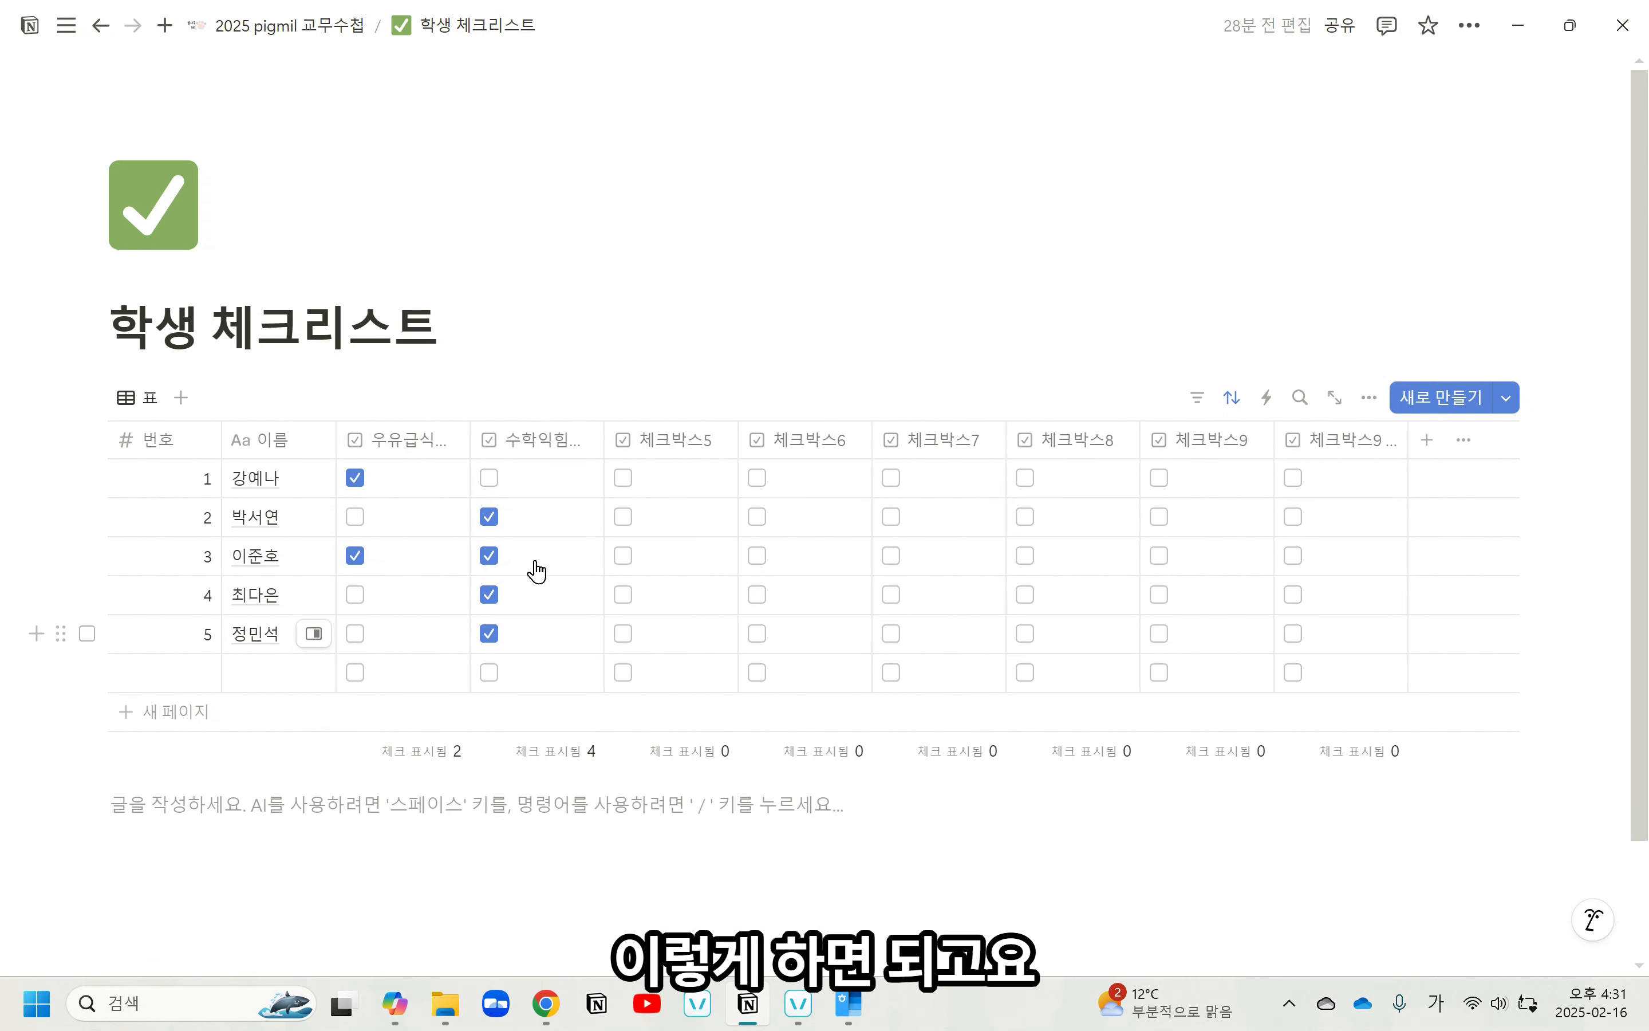
Check 우유급식신청서 for the remaining students 2, 4 and 5.
{"action": "left_click", "coordinate": [355, 517]}
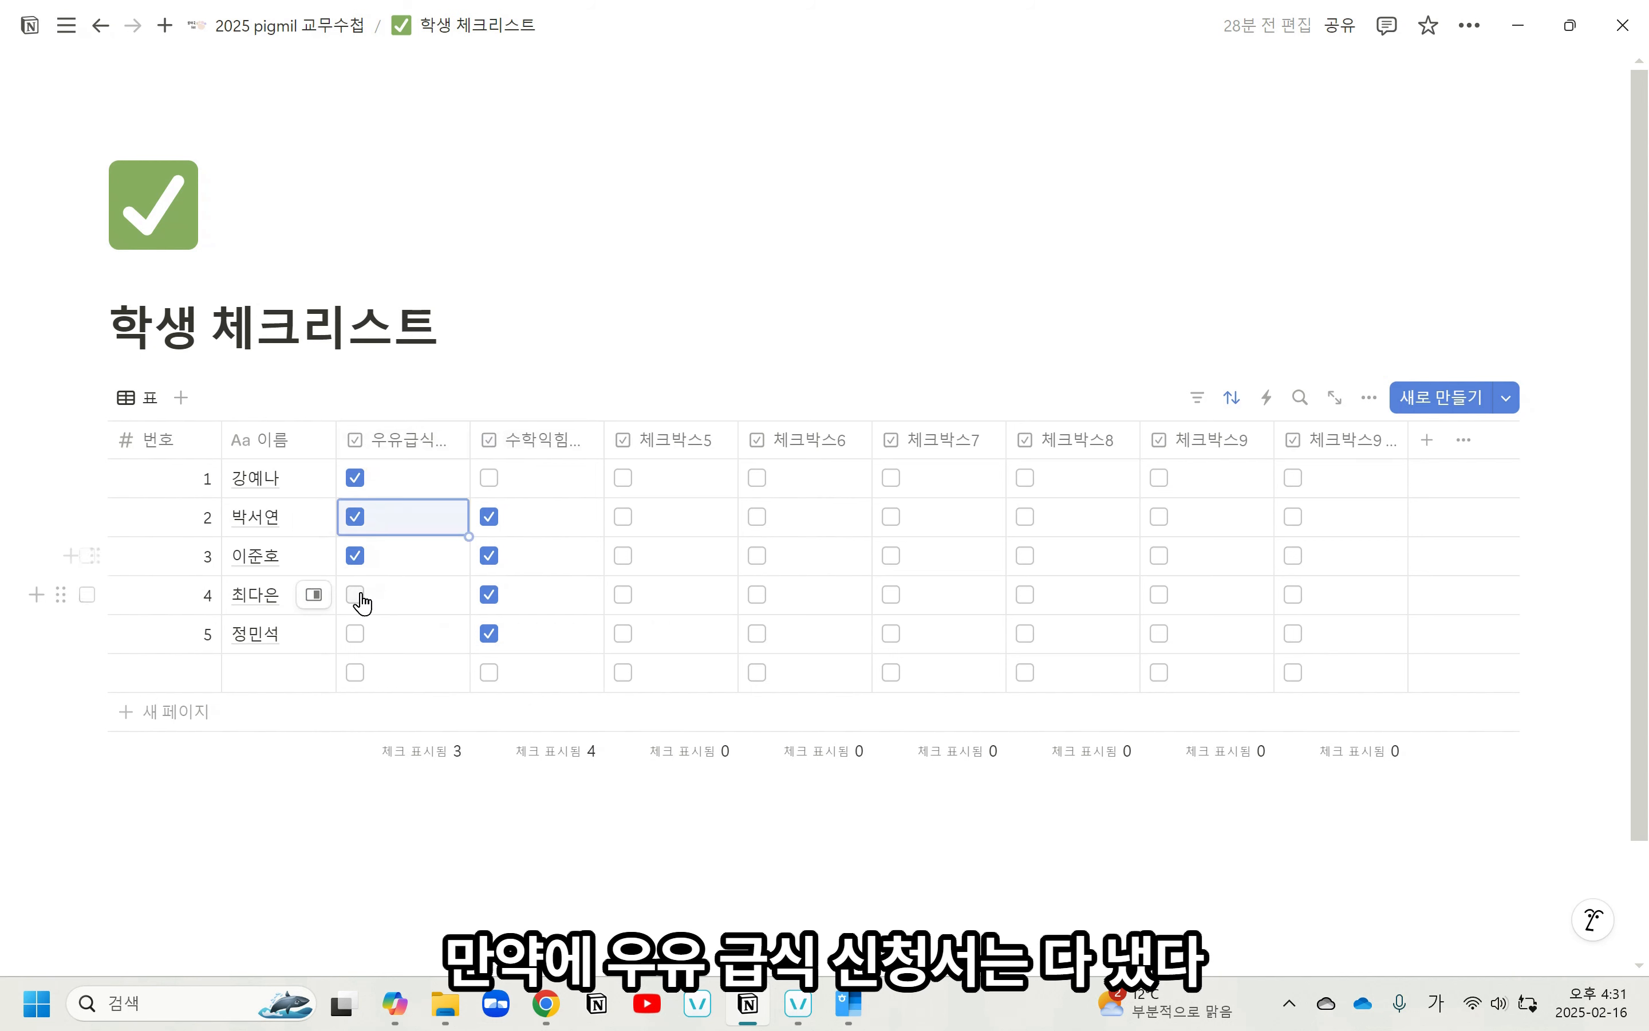
{"action": "left_click", "coordinate": [355, 595]}
{"action": "left_click", "coordinate": [355, 634]}
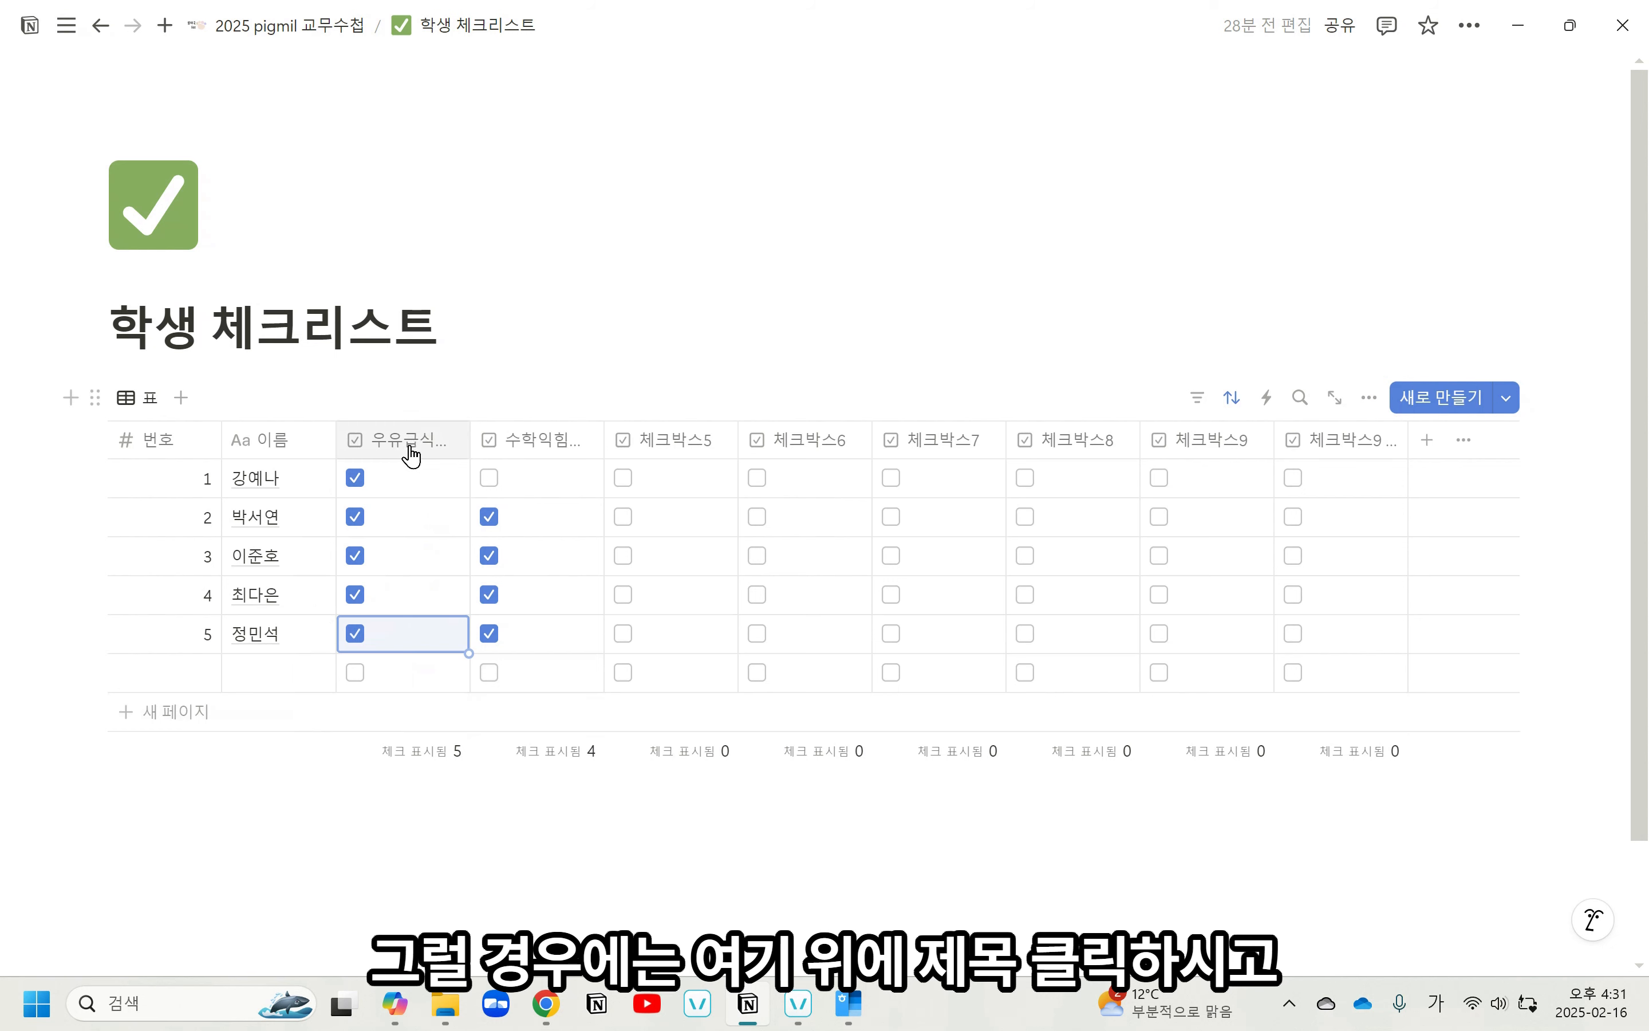
Delete the 우유급식신청서 property from the checklist database and confirm the deletion.
{"action": "left_click", "coordinate": [401, 442]}
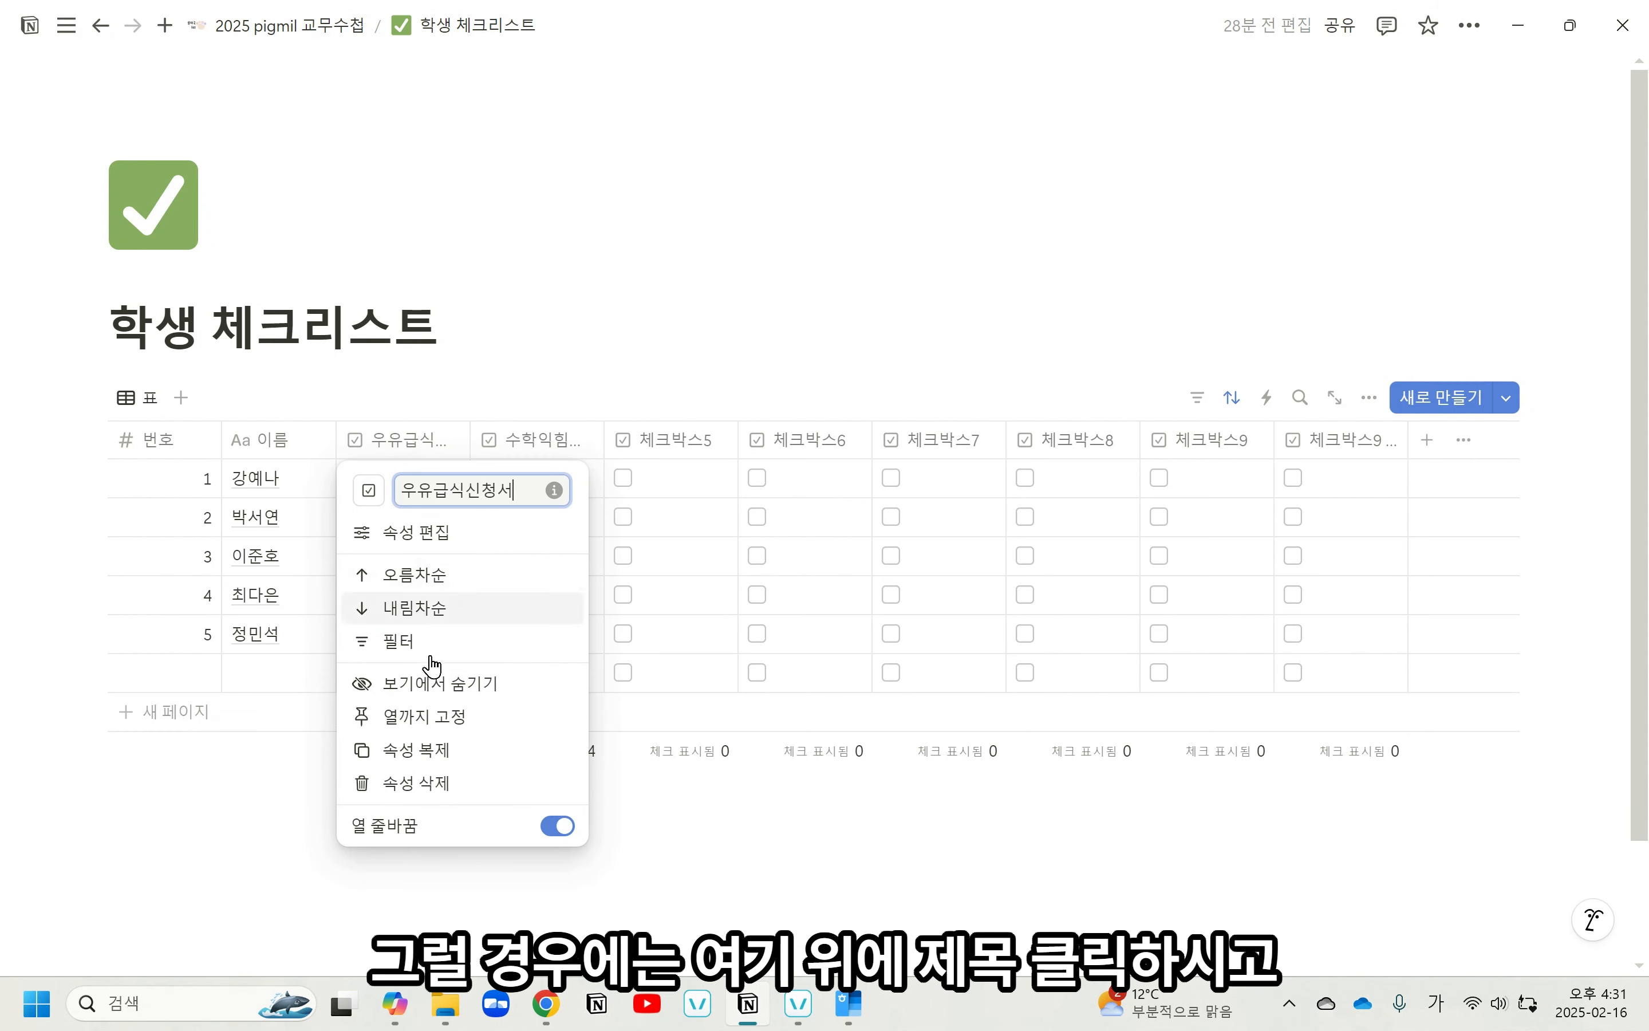
{"action": "left_click", "coordinate": [467, 795]}
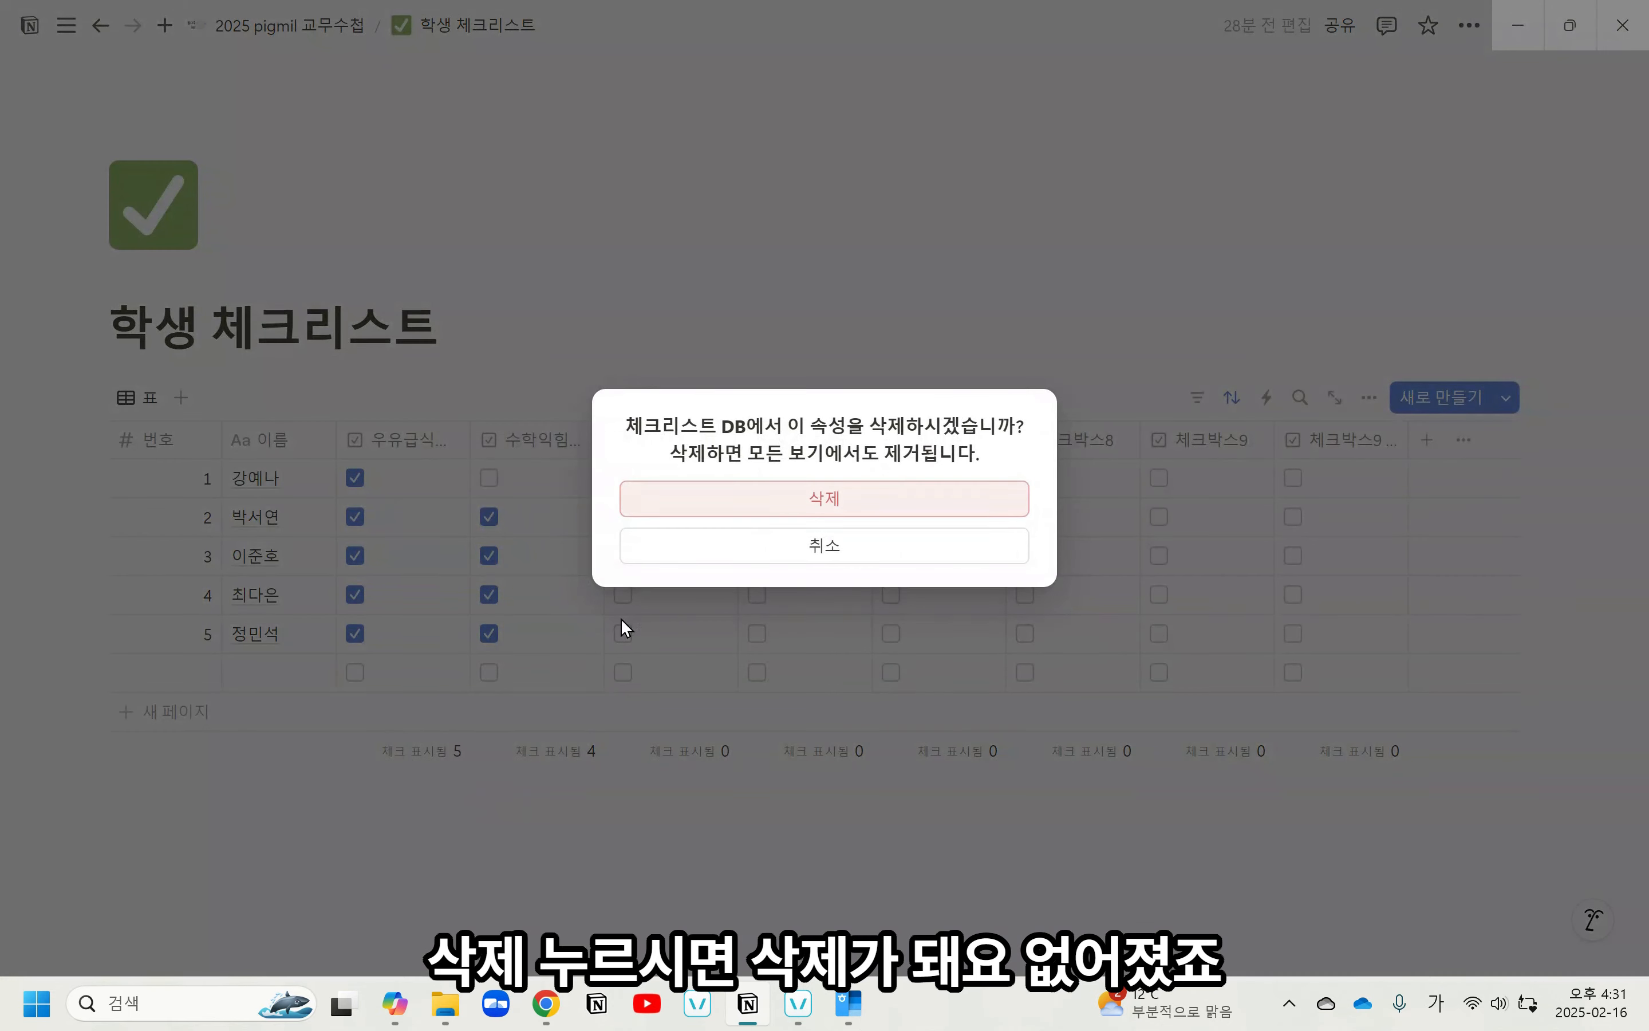
{"action": "left_click", "coordinate": [757, 507]}
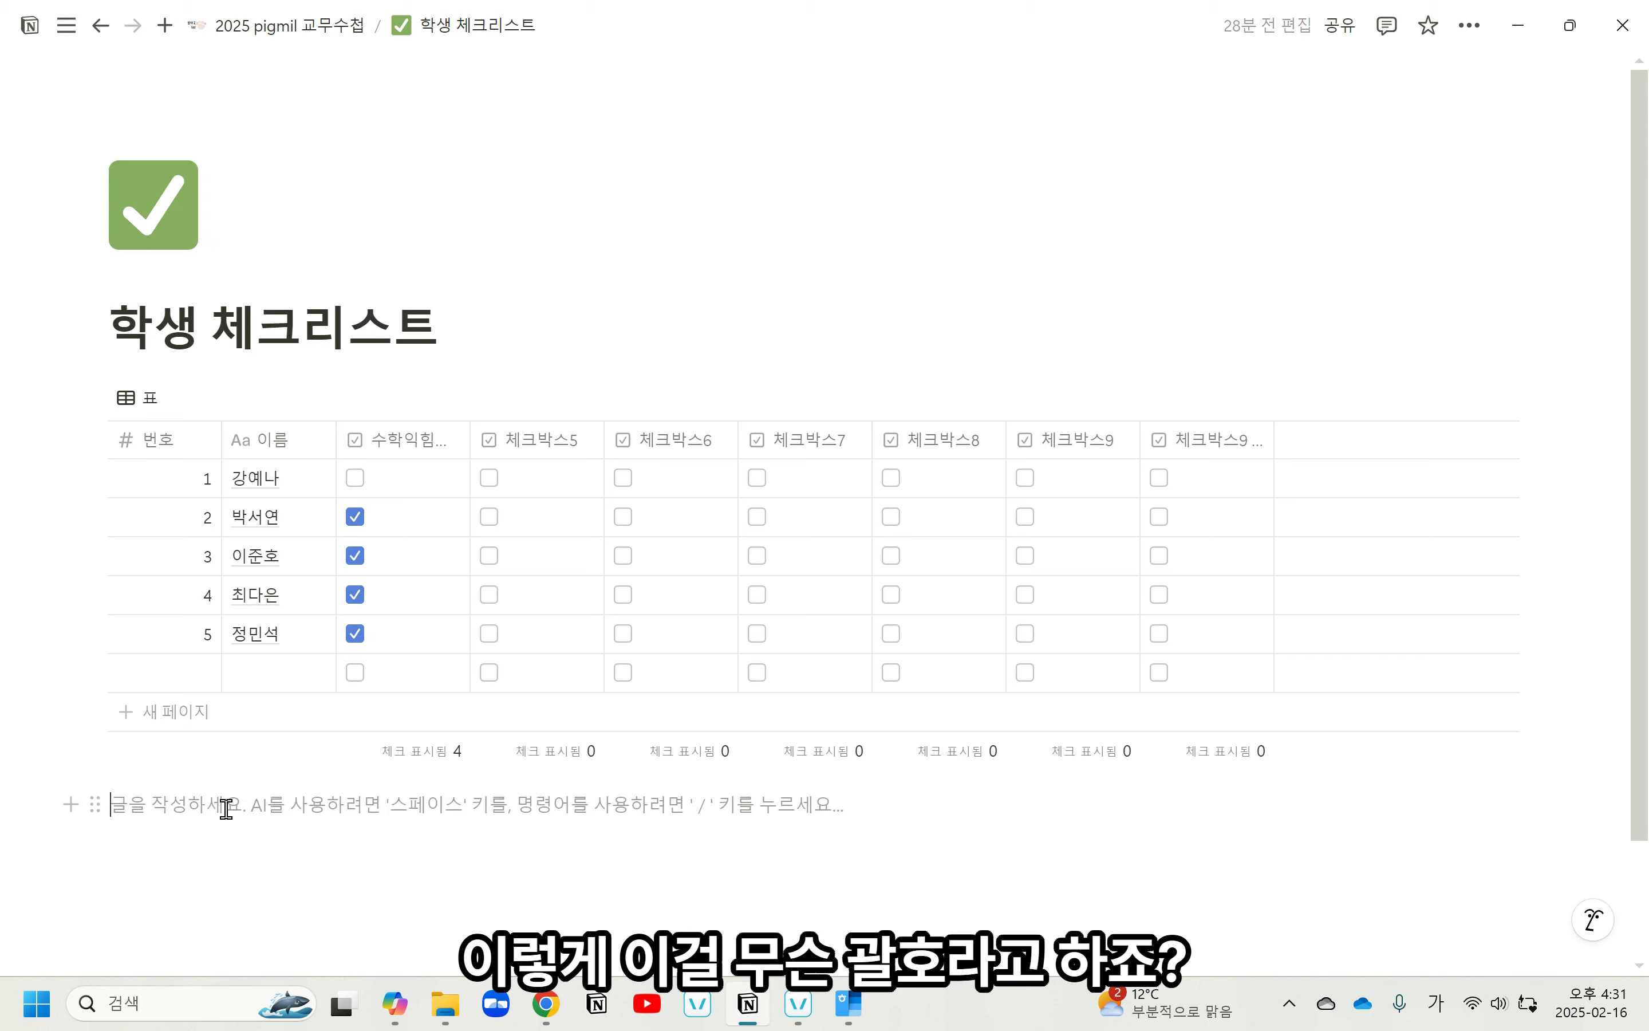
Add a to-do item below the checklist table reading 수학익힘책 4쪽 : followed by the name of student 1.
{"action": "type", "text": "[]"}
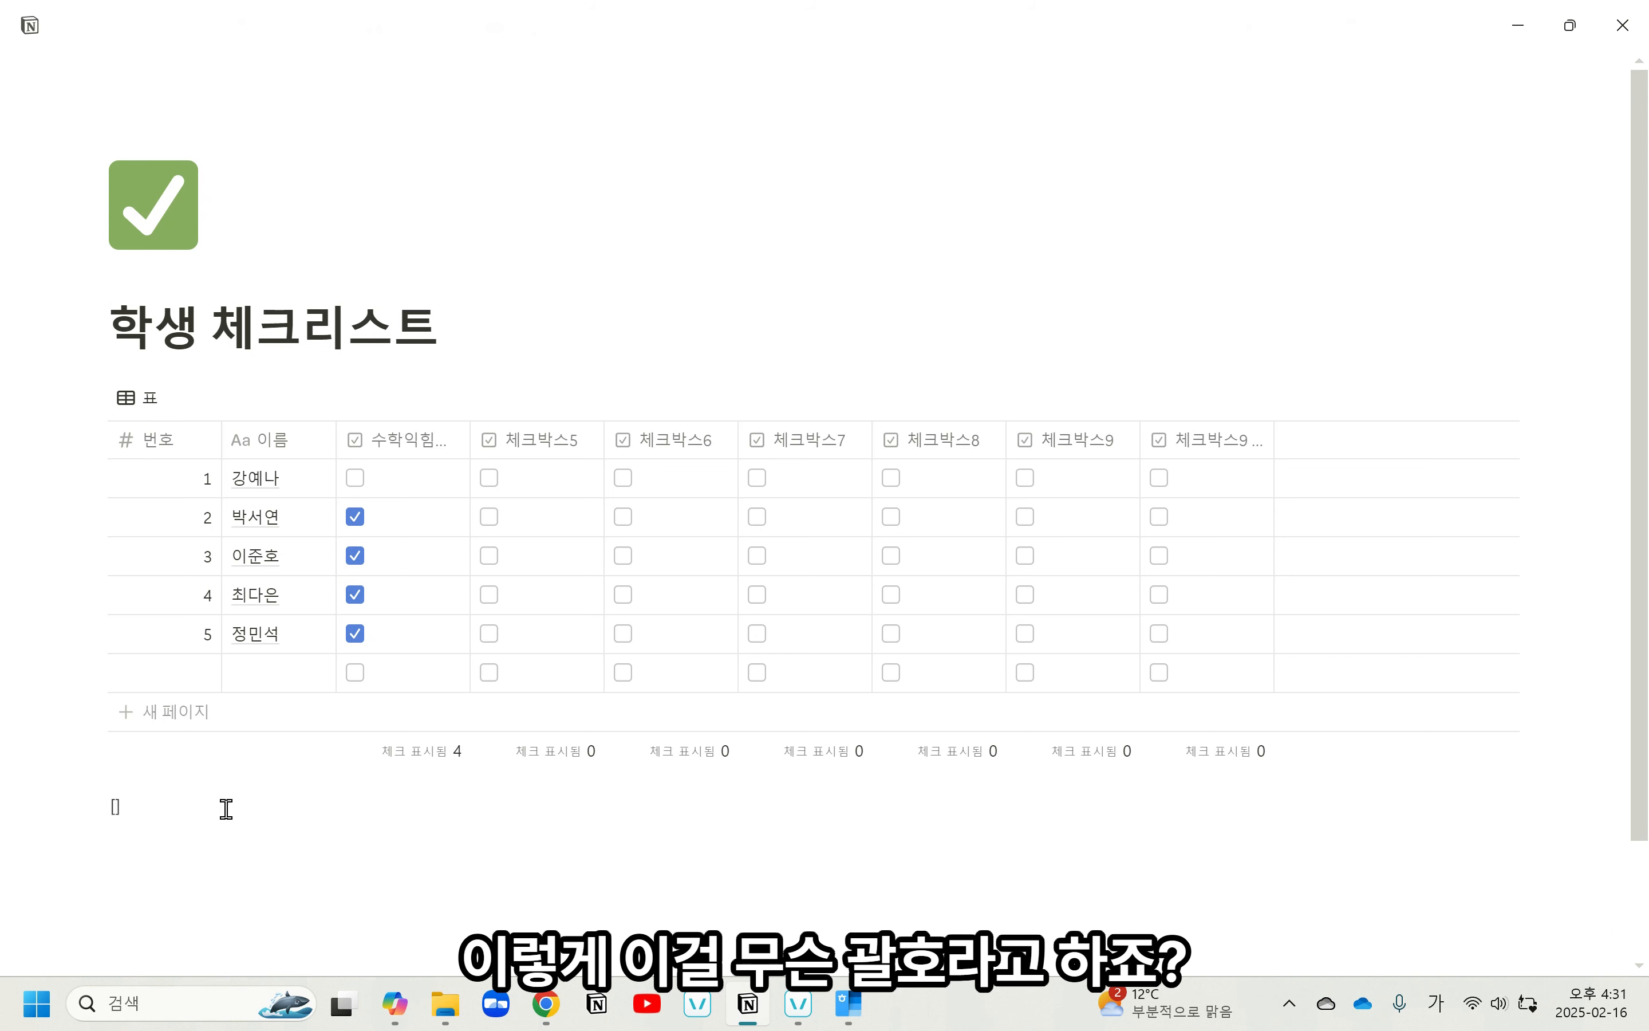
{"action": "key", "text": "BackSpace"}
{"action": "key", "text": "BackSpace"}
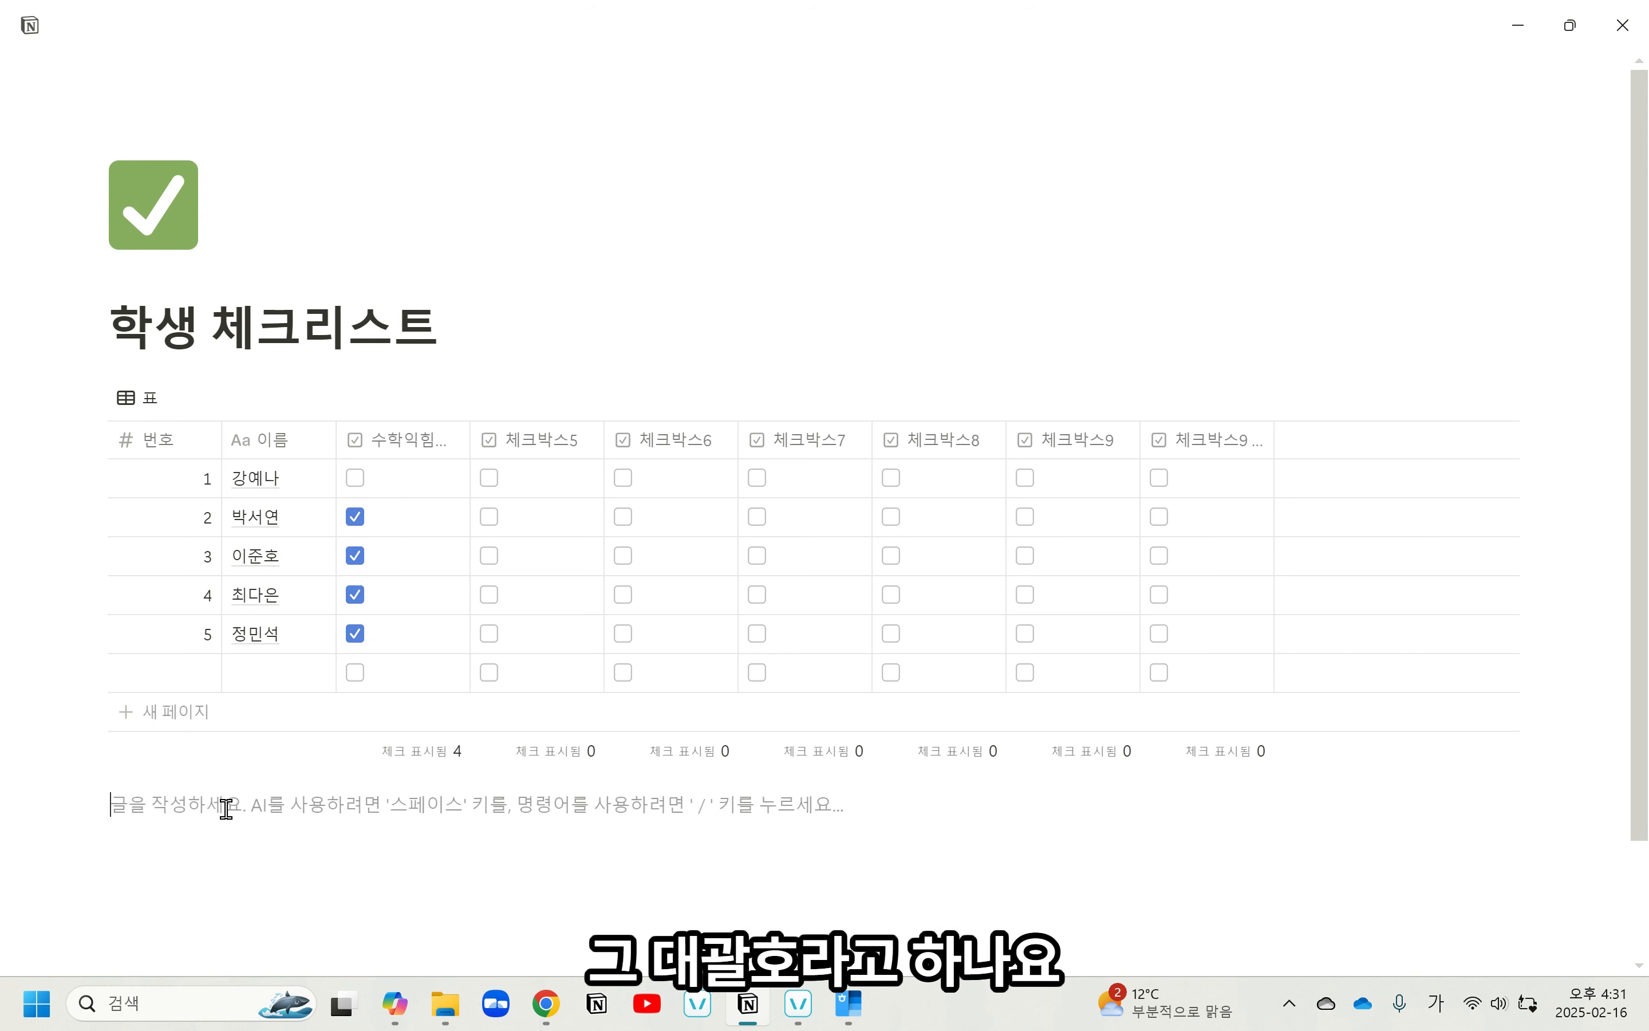
{"action": "type", "text": "["}
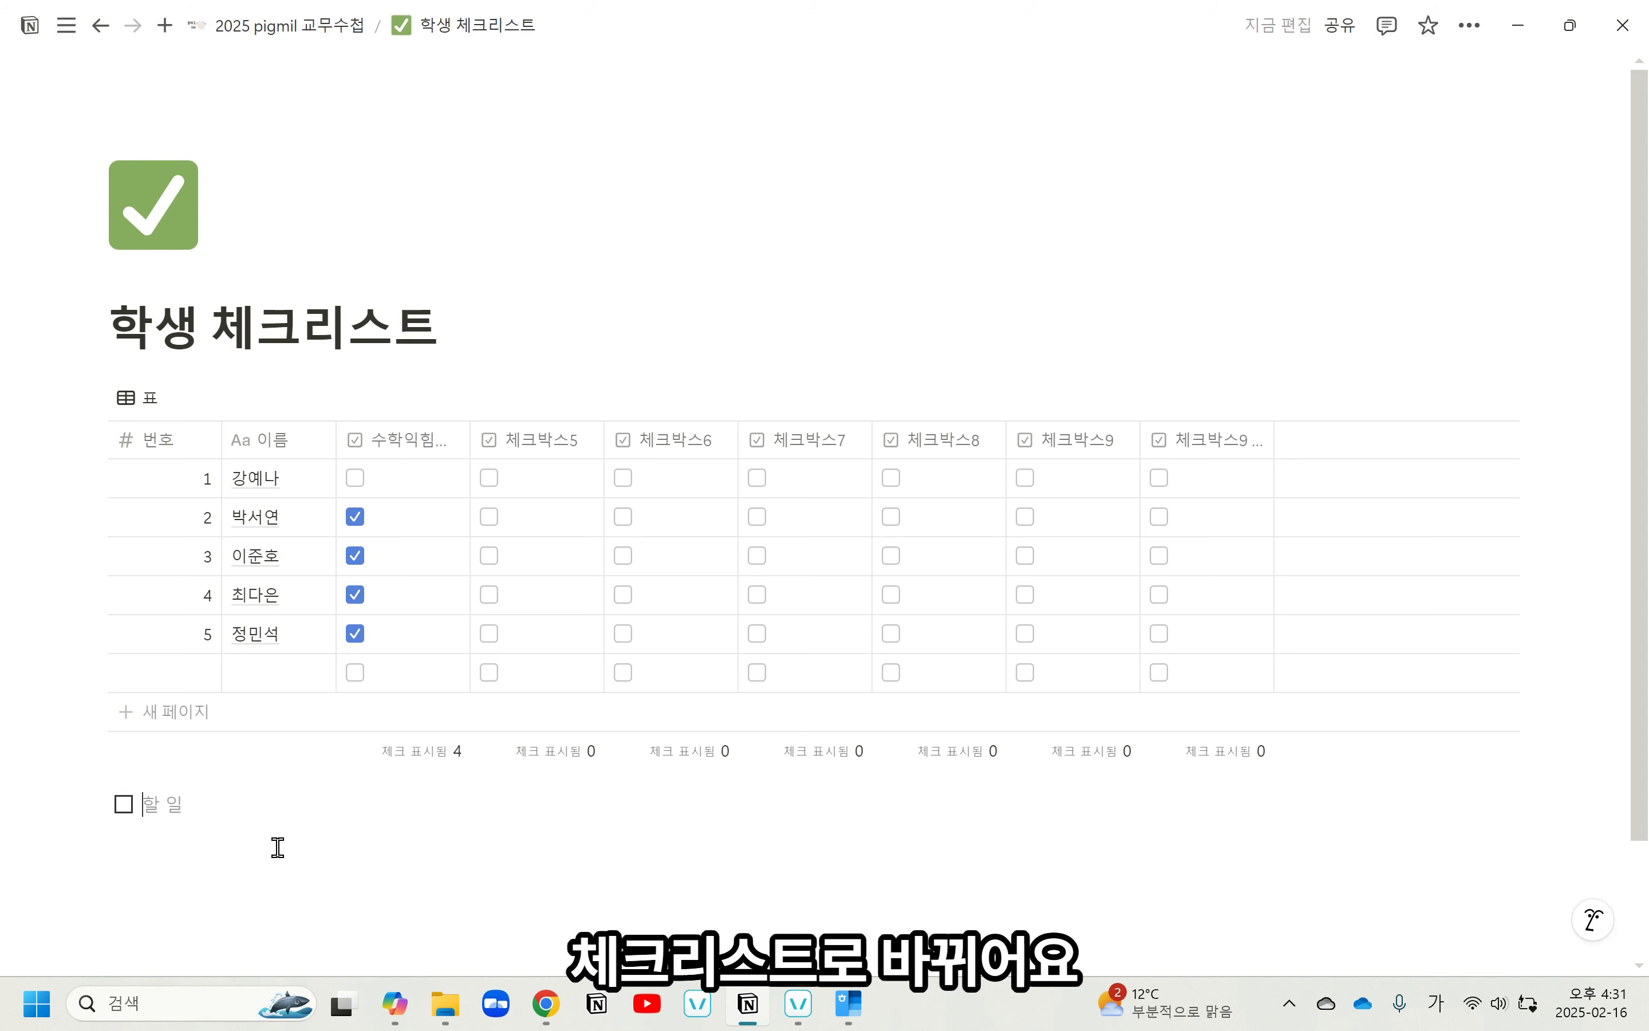
{"action": "type", "text": "수학 ㅇ"}
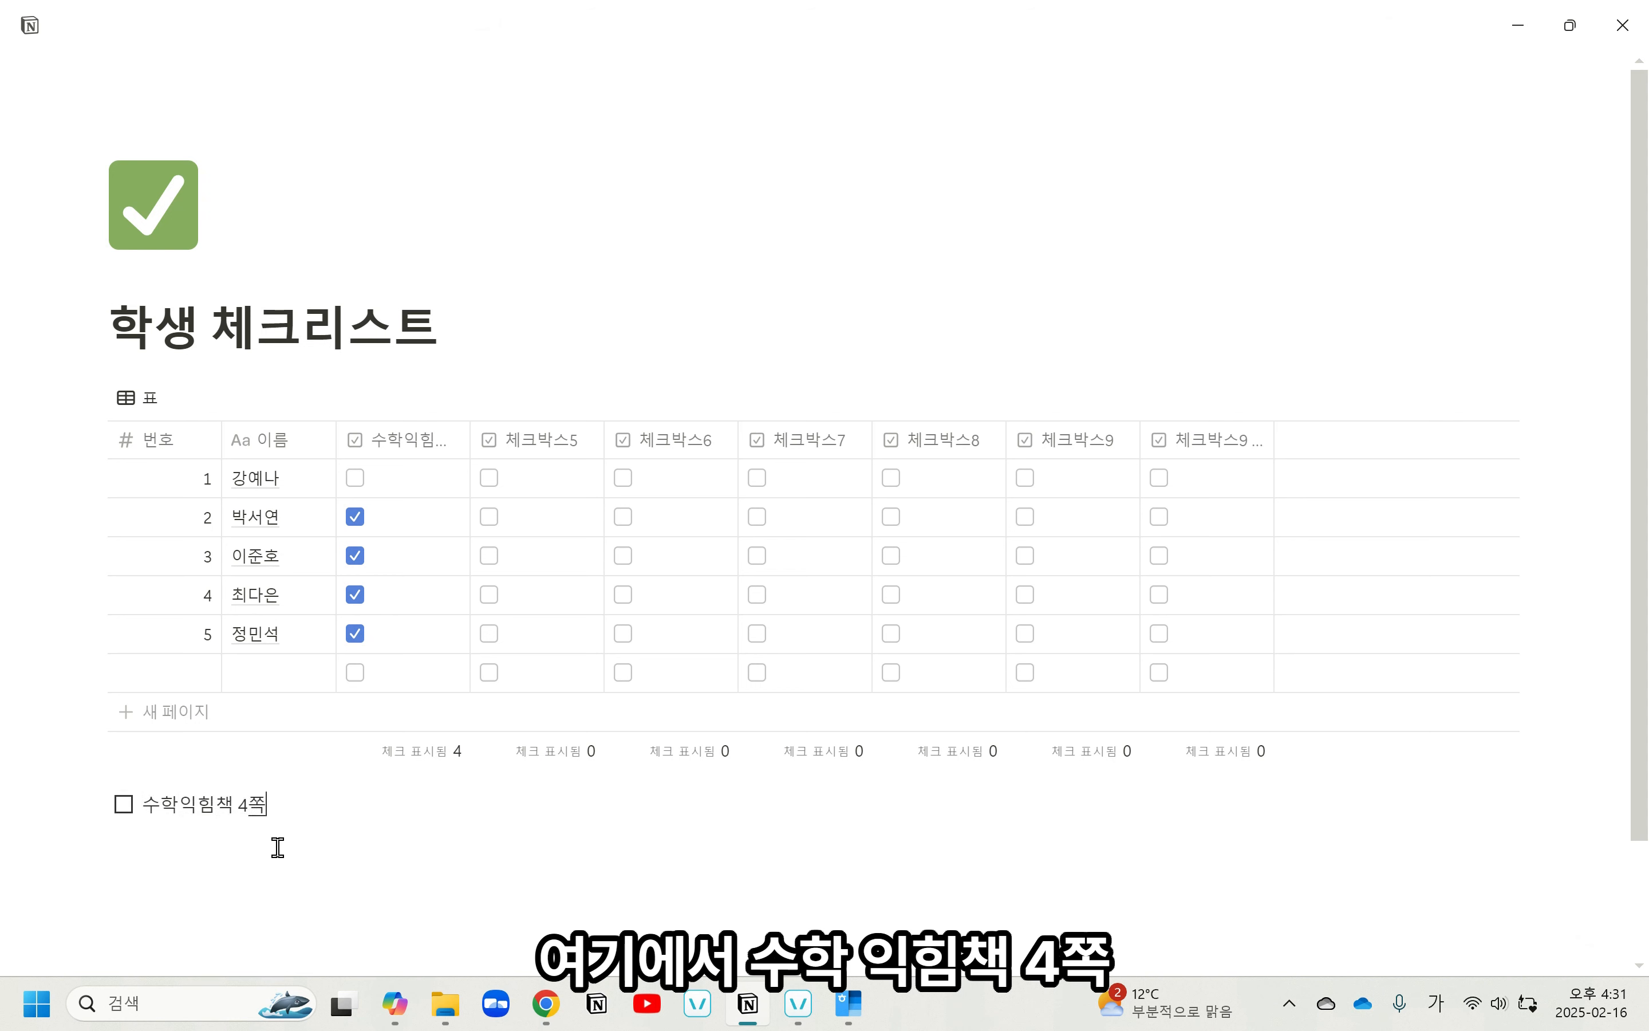
{"action": "type", "text": "힘책 4쪽 : 강예나"}
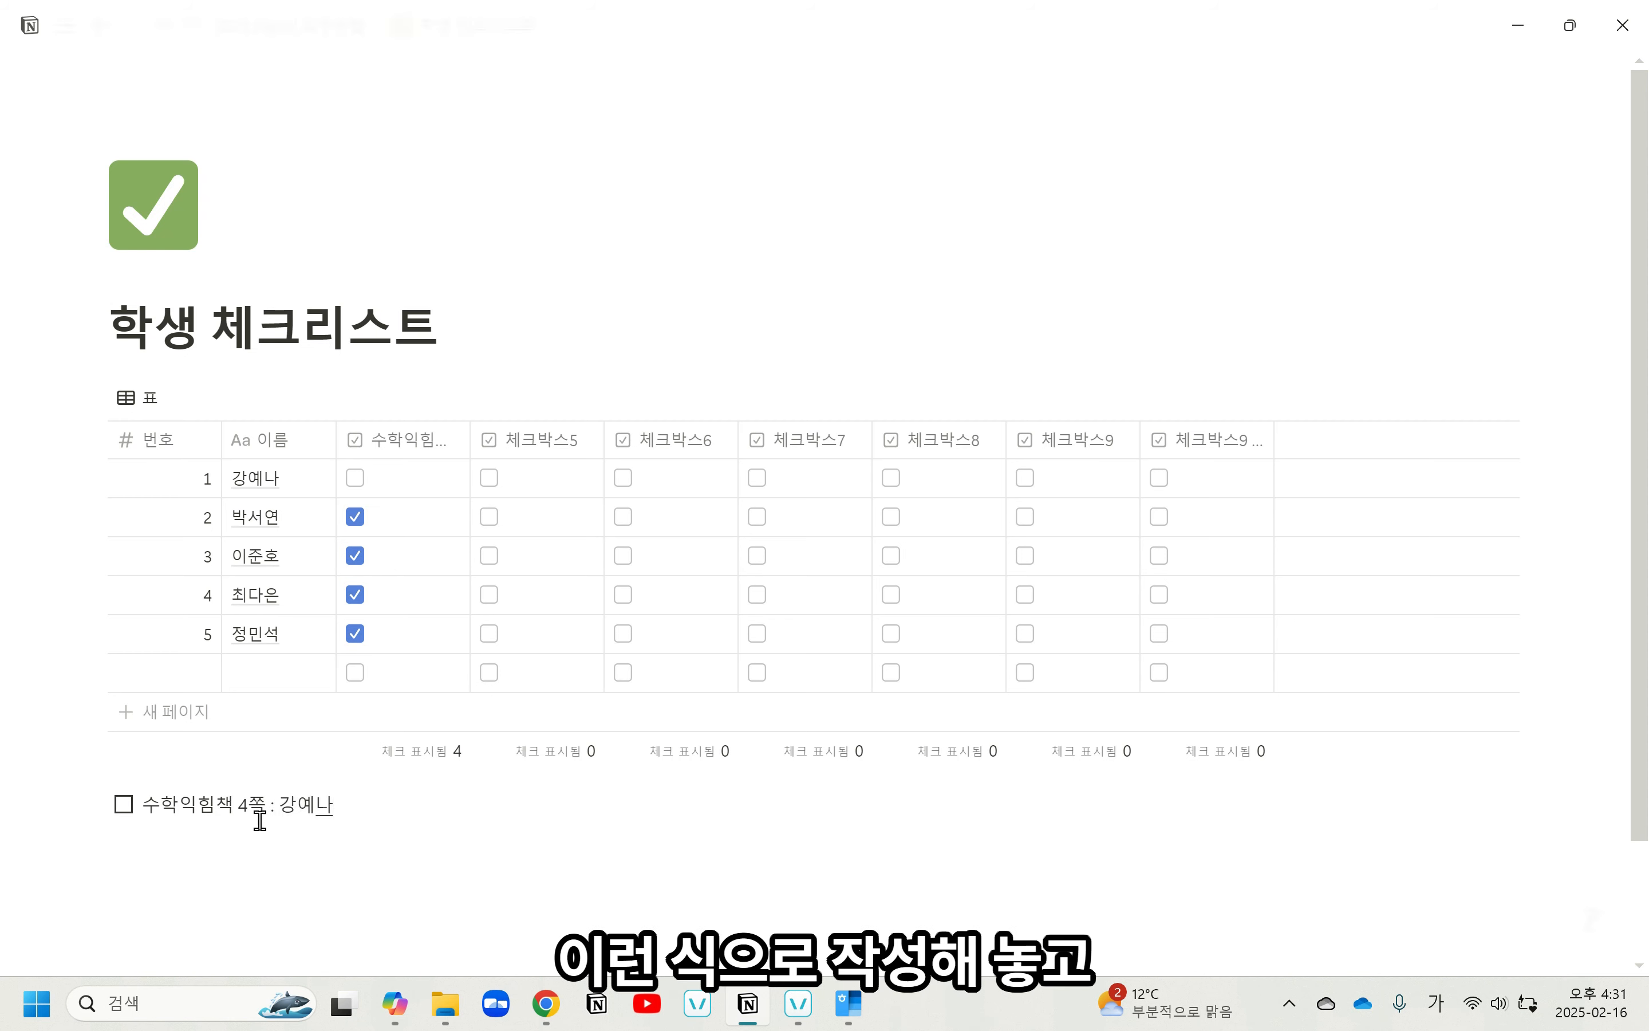
Delete the 수학익힘책 4쪽 property from the checklist database and confirm the deletion.
{"action": "left_click", "coordinate": [406, 442]}
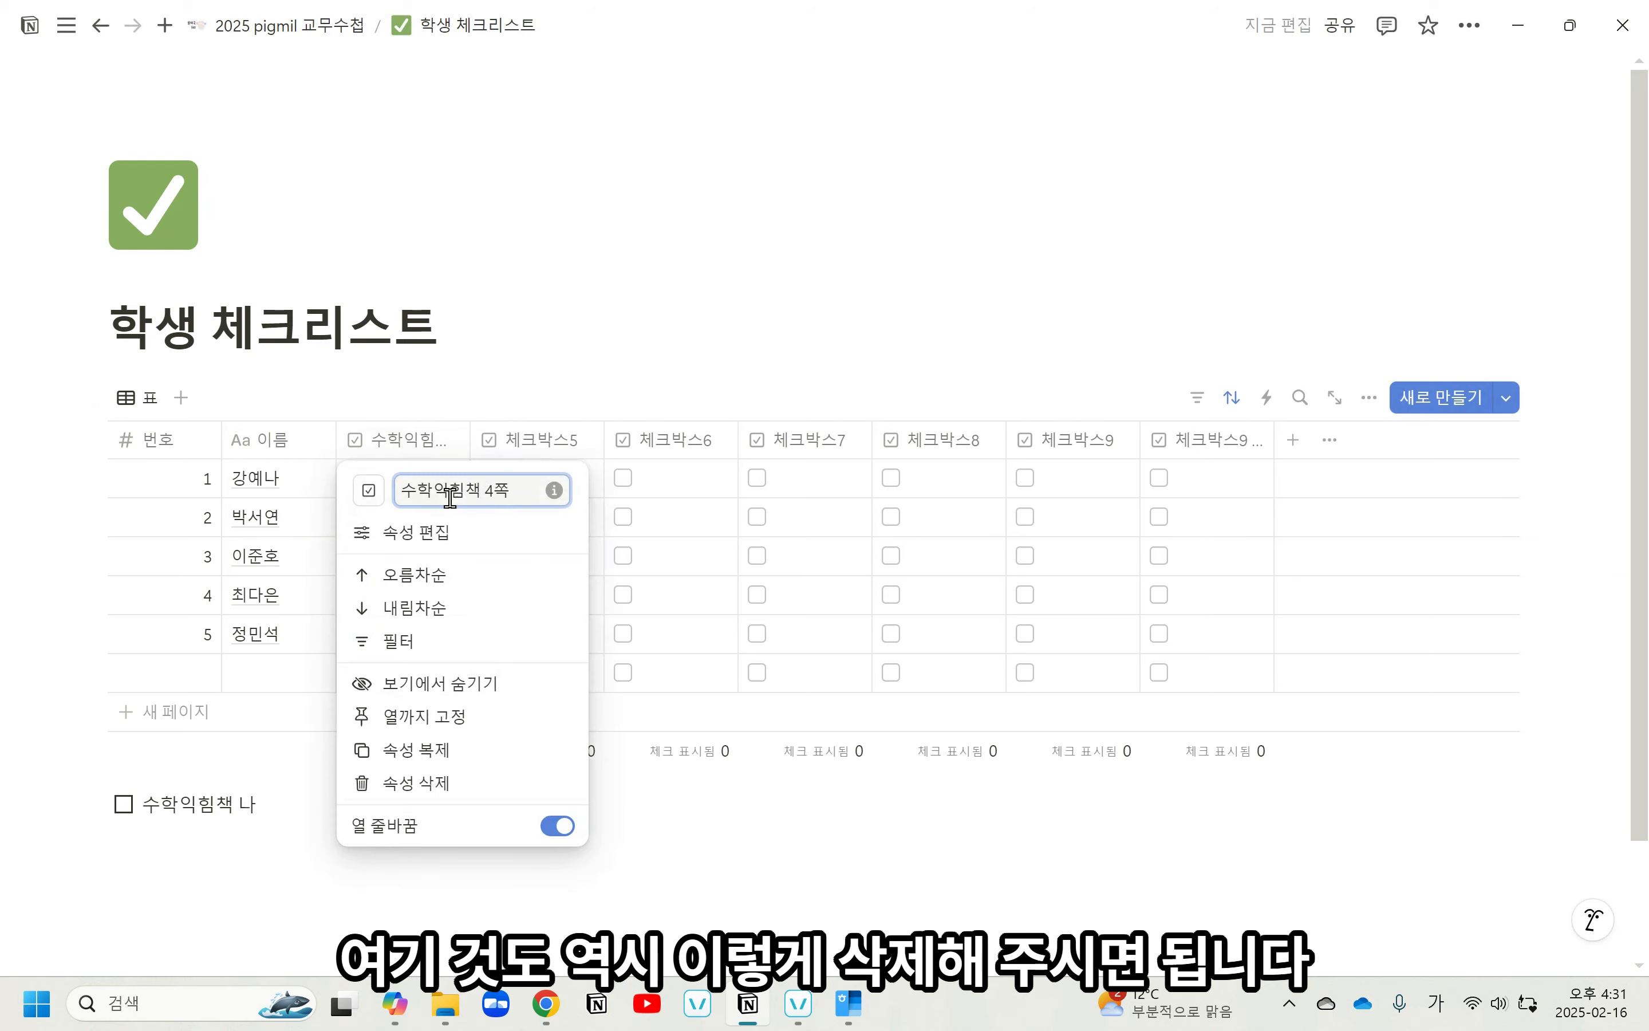
{"action": "left_click", "coordinate": [417, 777]}
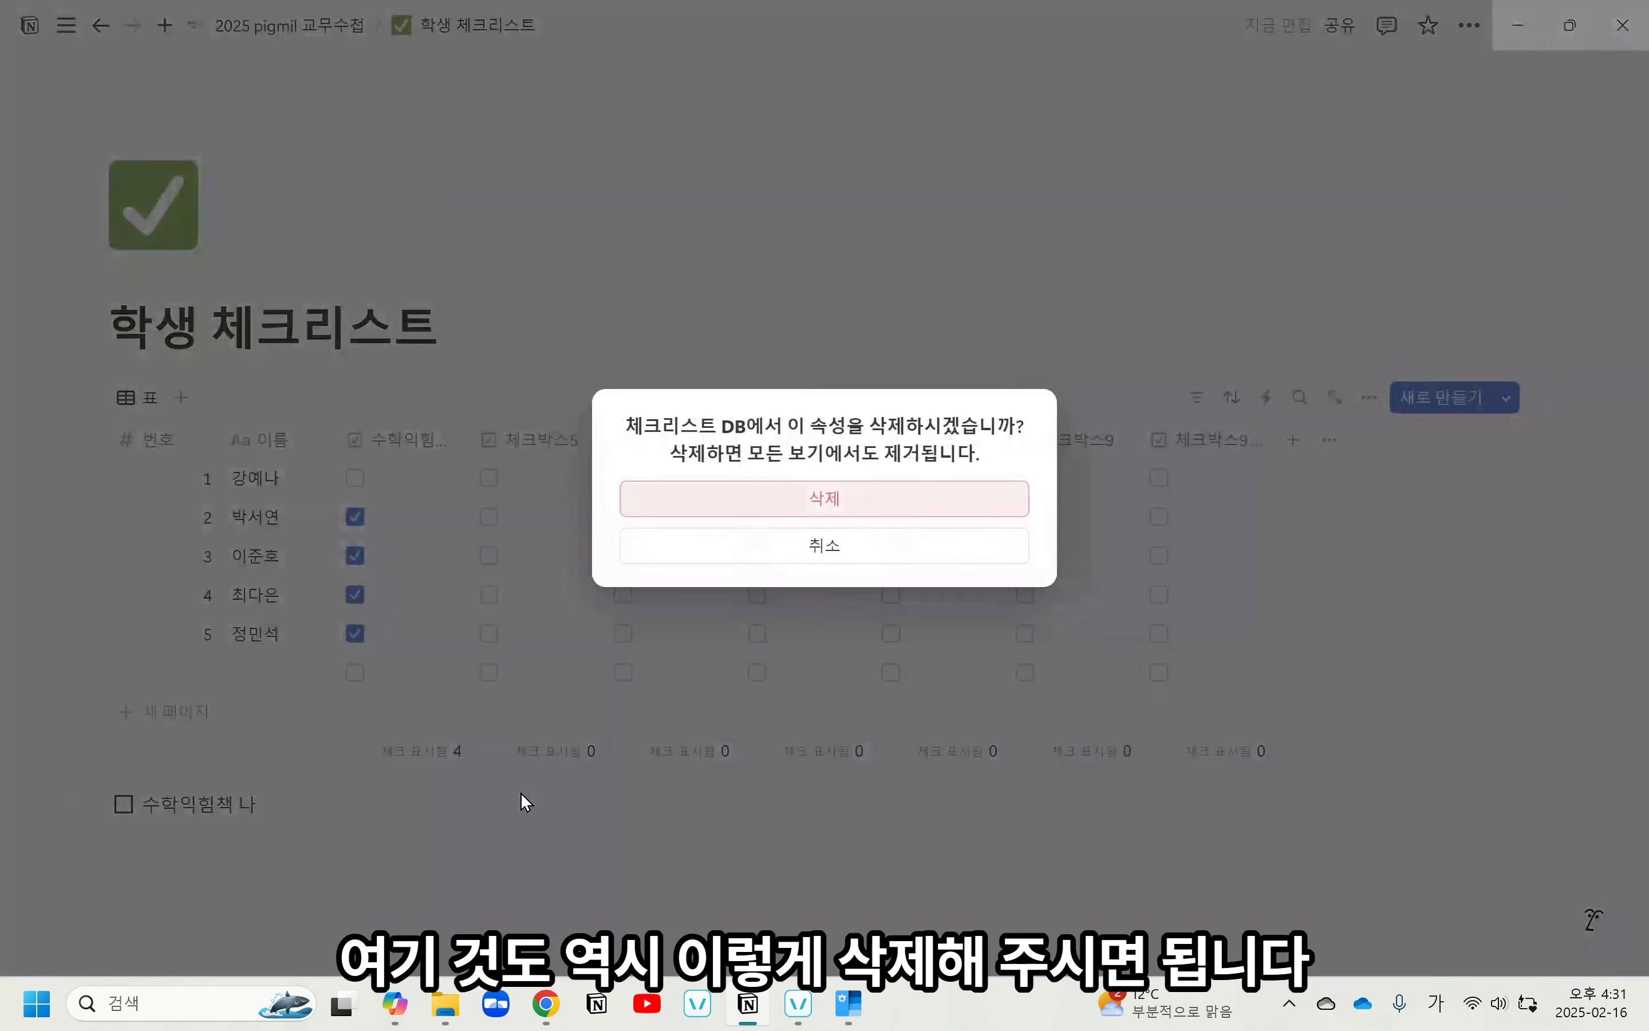
{"action": "left_click", "coordinate": [839, 513]}
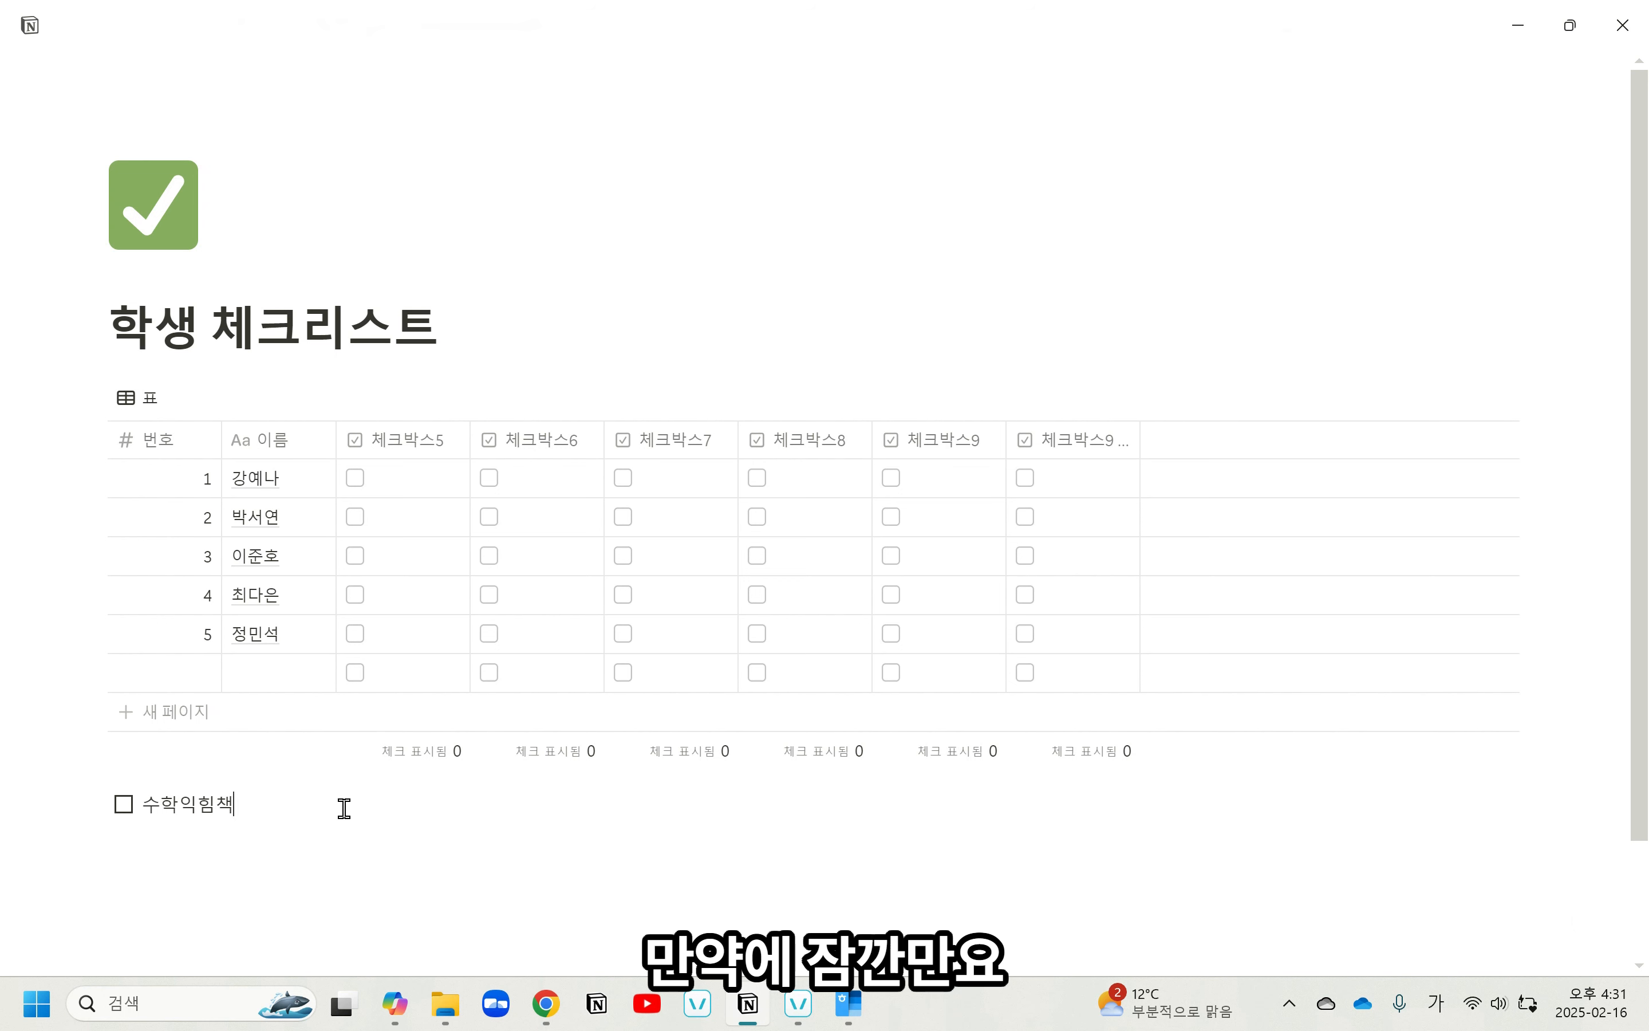
Restore the to-do's wording to 수학익힘책 4쪽 : plus the name of student 1, and check the item off.
{"action": "type", "text": "예나"}
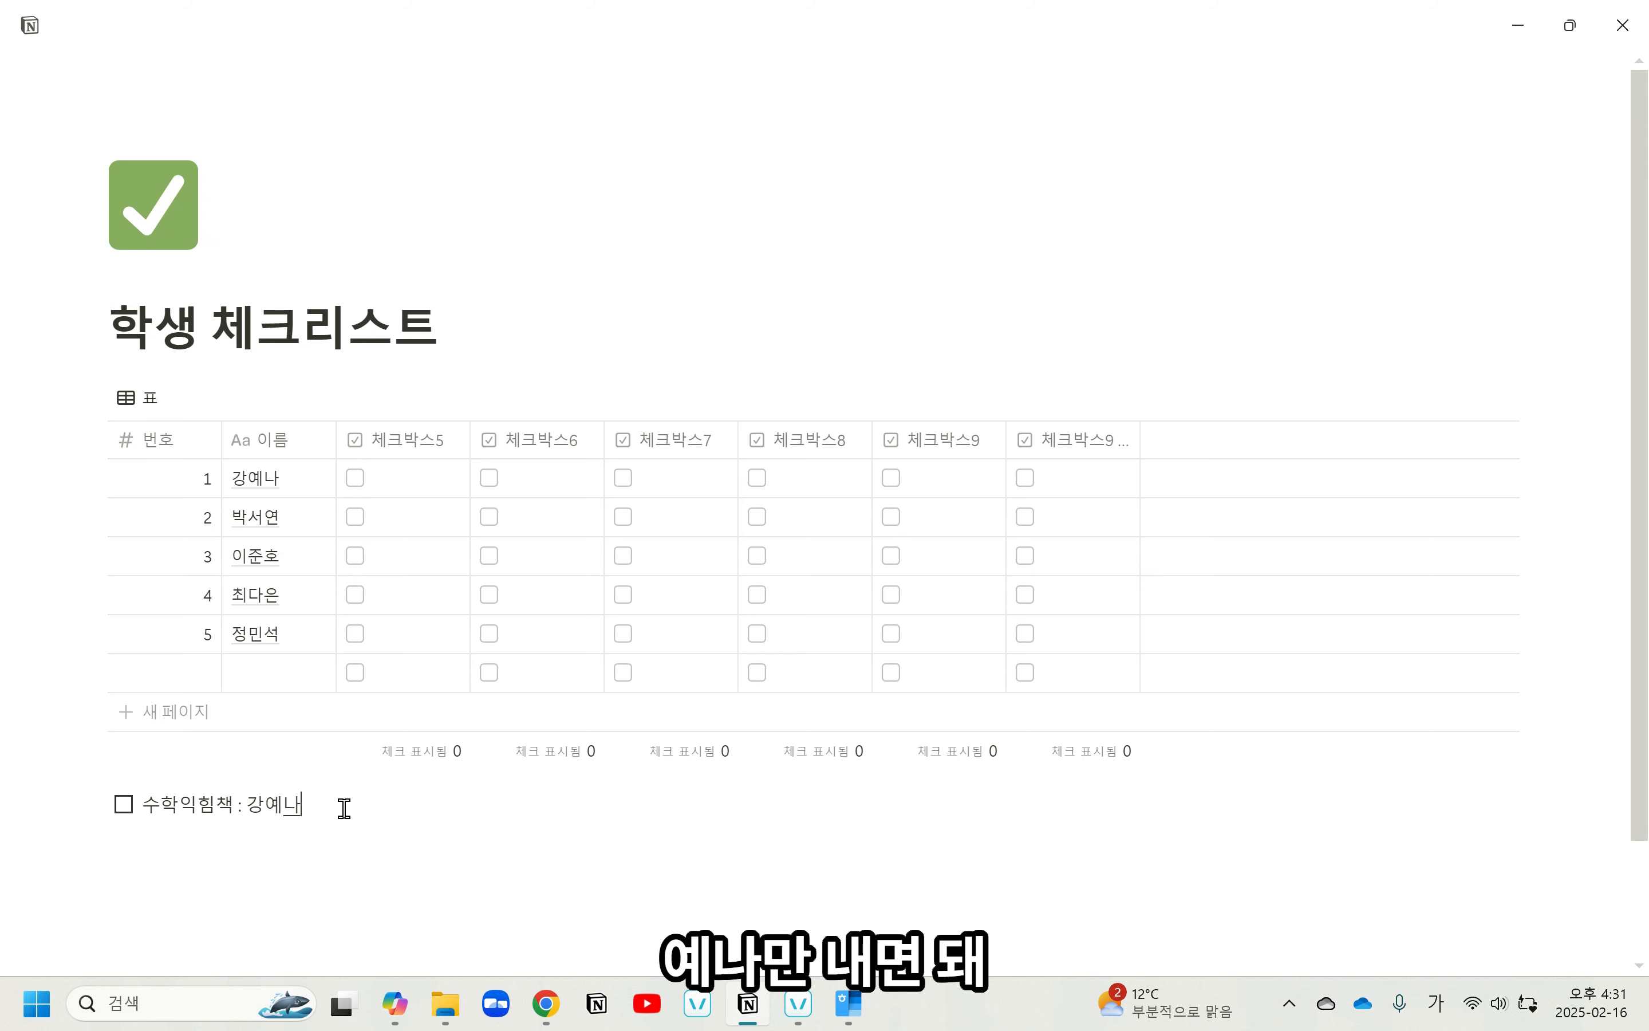
{"action": "left_click", "coordinate": [420, 872]}
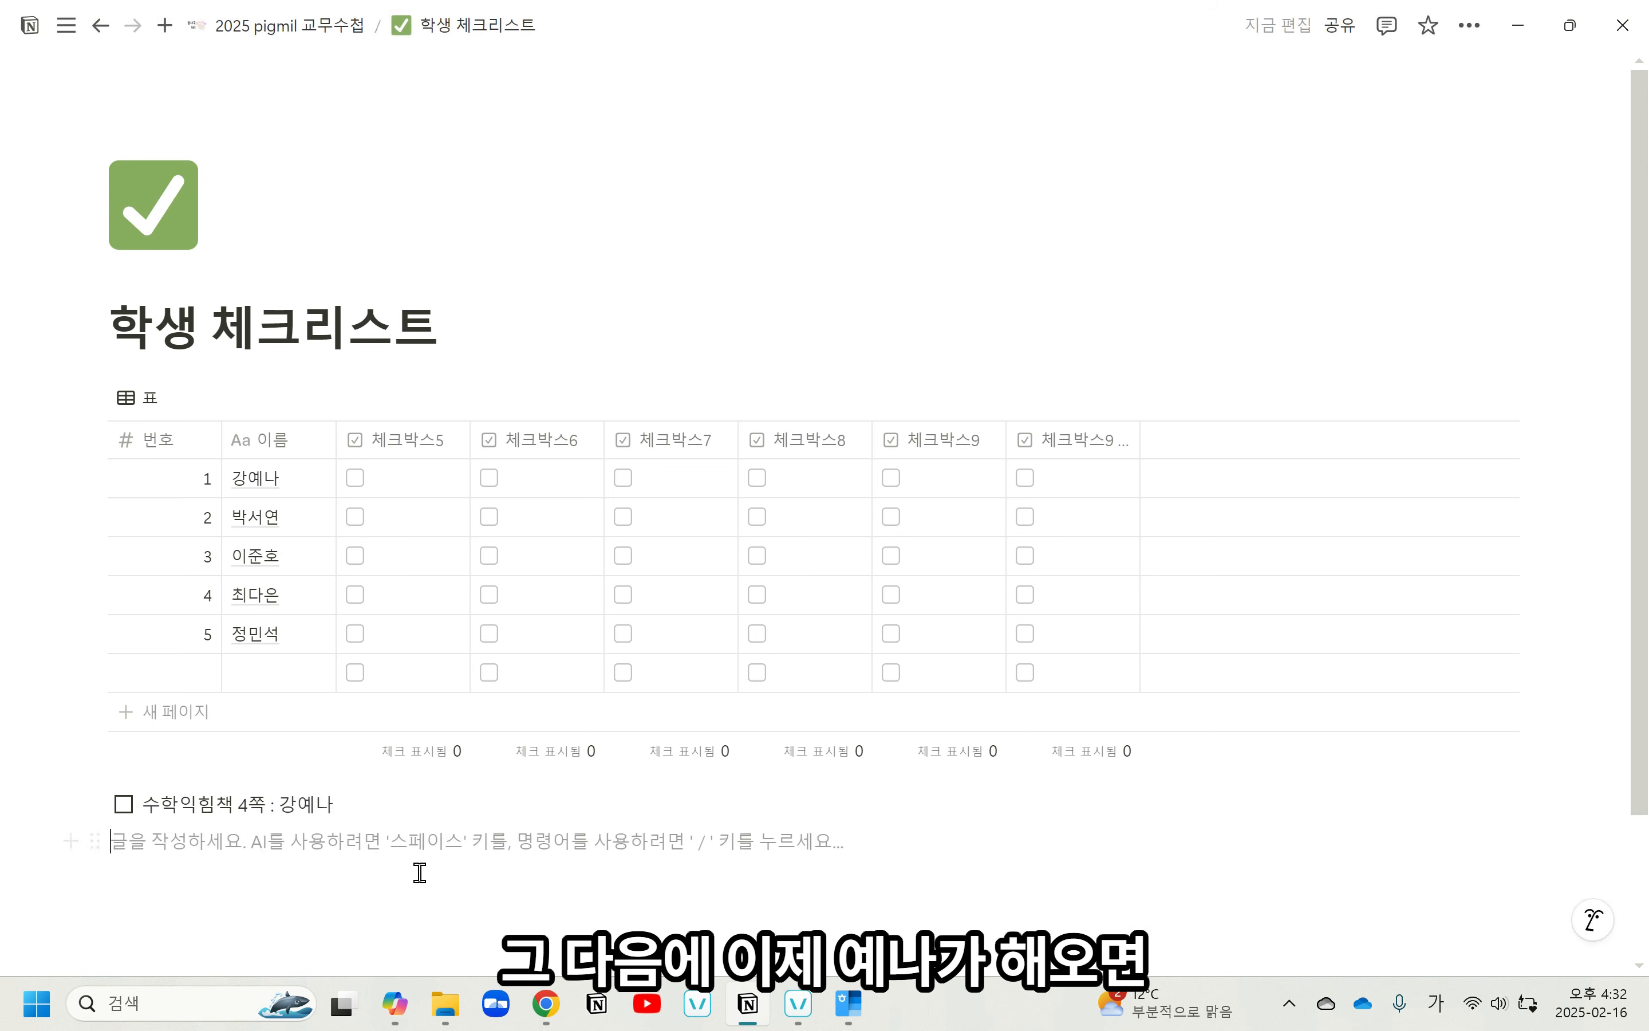
{"action": "left_click", "coordinate": [372, 810]}
{"action": "left_click", "coordinate": [123, 805]}
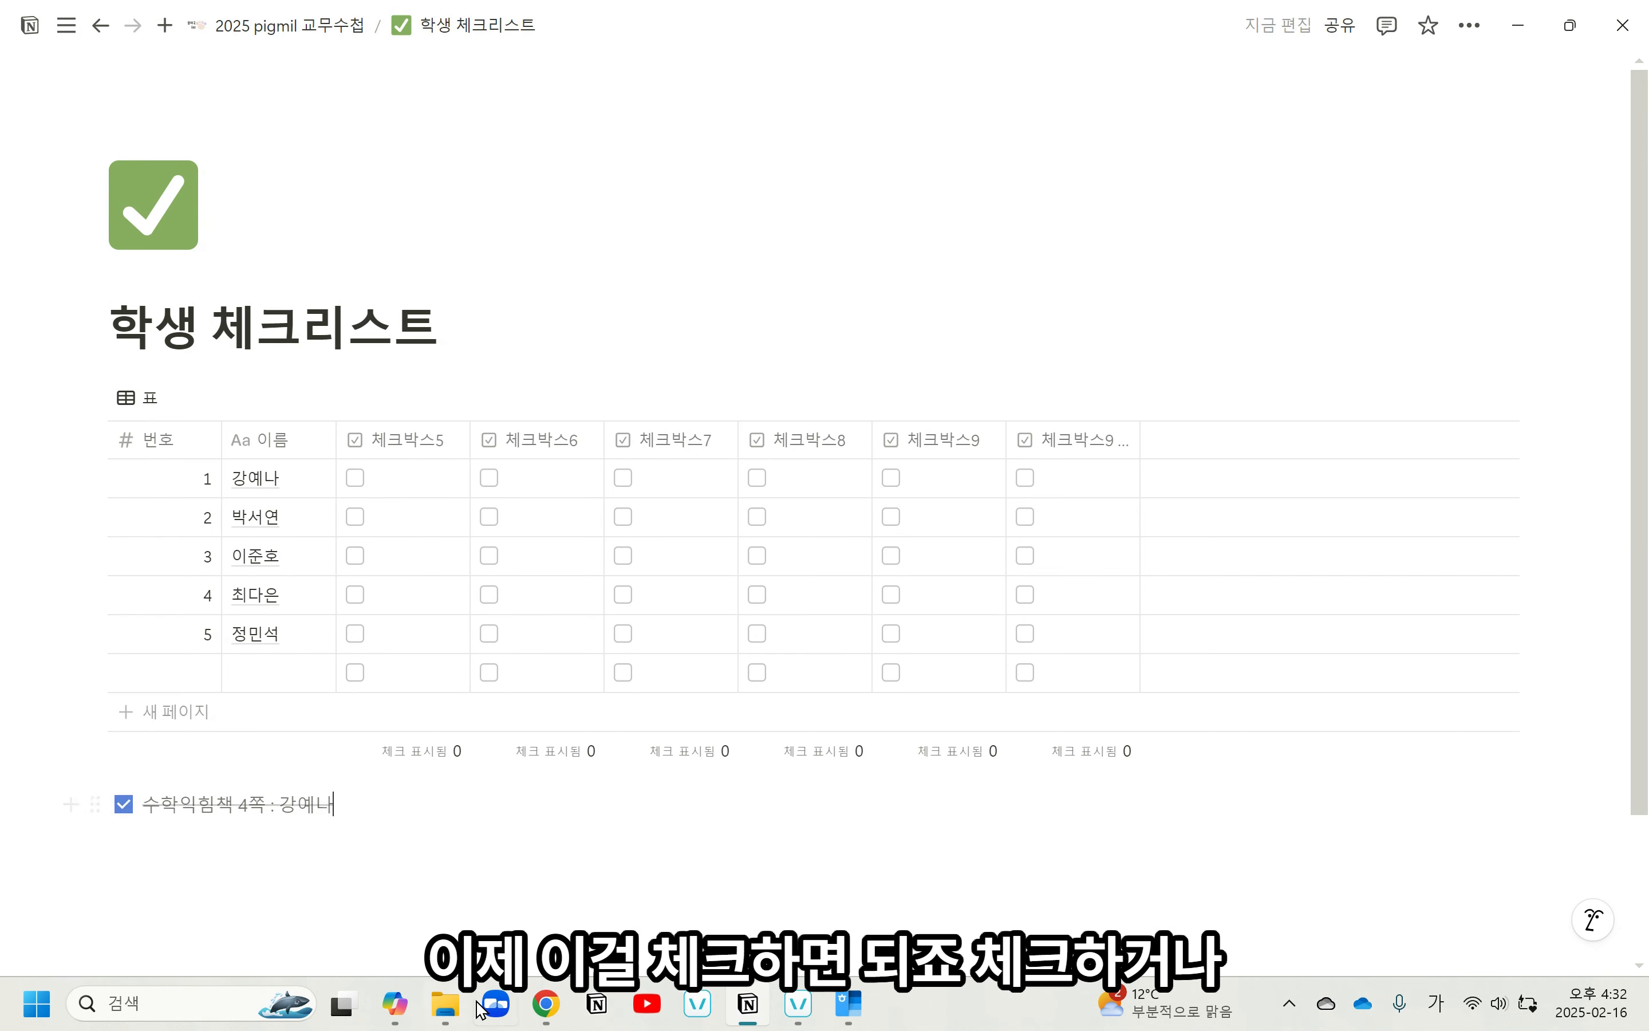
Delete the checked-off to-do item and the empty line beneath it.
{"action": "left_click_drag", "start_coordinate": [341, 878], "coordinate": [100, 799]}
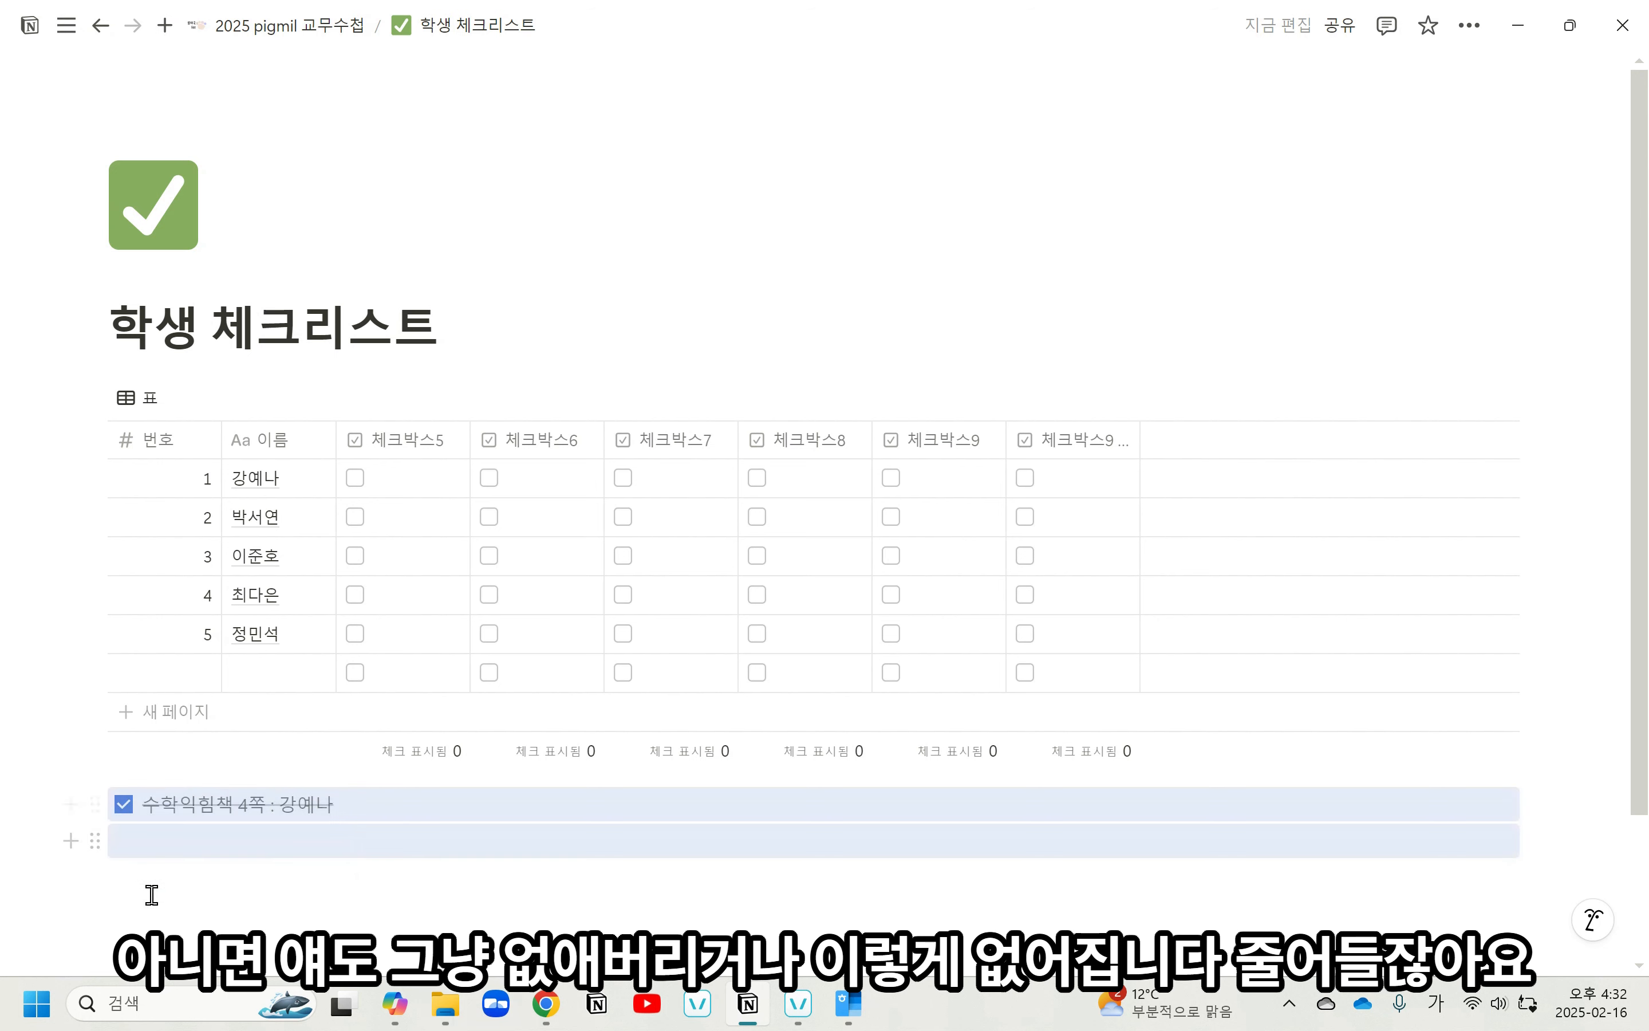
{"action": "key", "text": "BackSpace"}
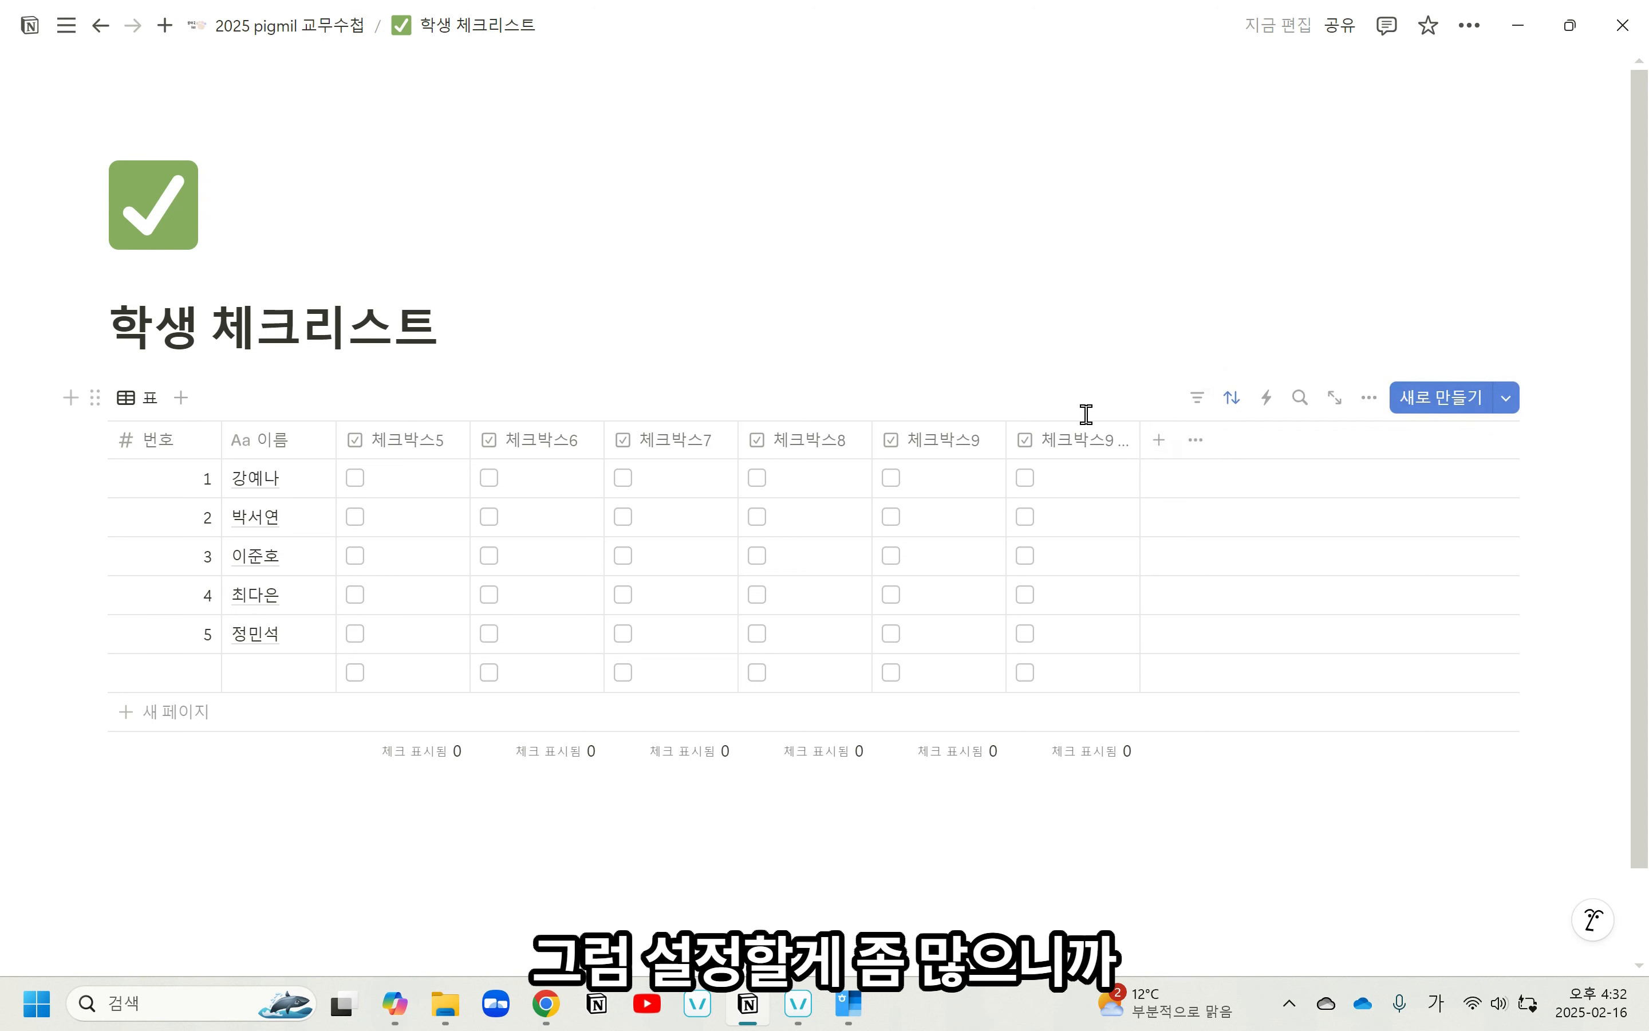
Duplicate the 체크박스9 (1) checkbox property and open the copy's name for editing.
{"action": "left_click", "coordinate": [1069, 449]}
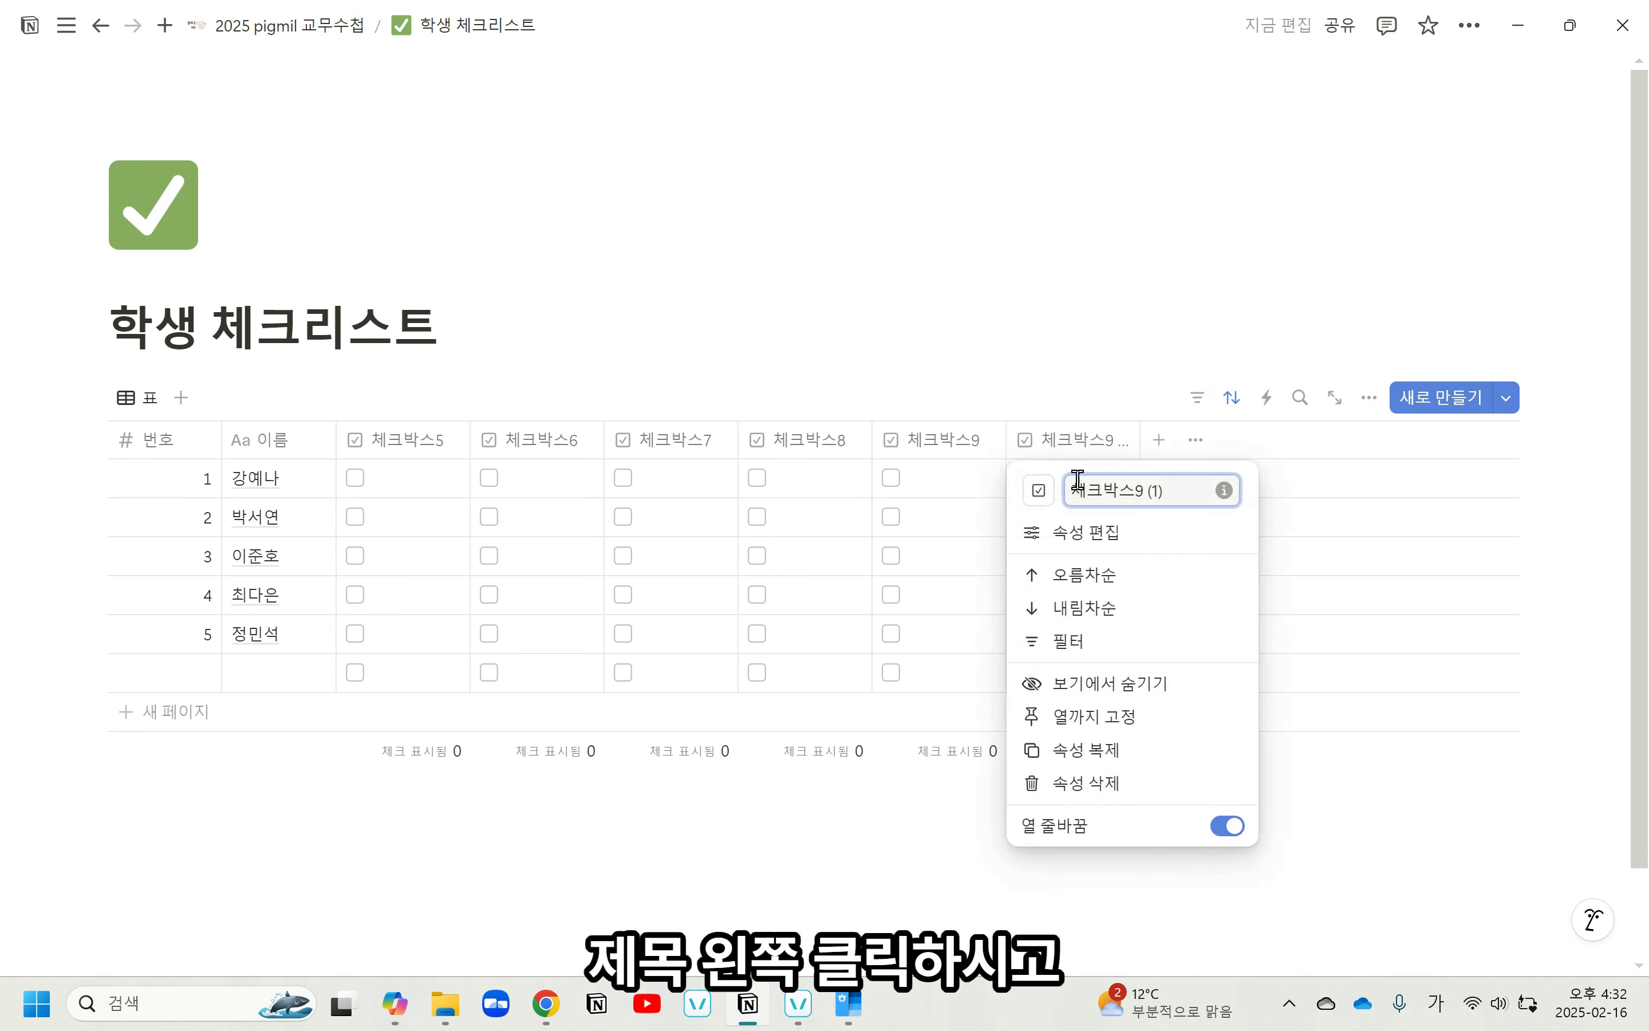
{"action": "left_click", "coordinate": [1108, 756]}
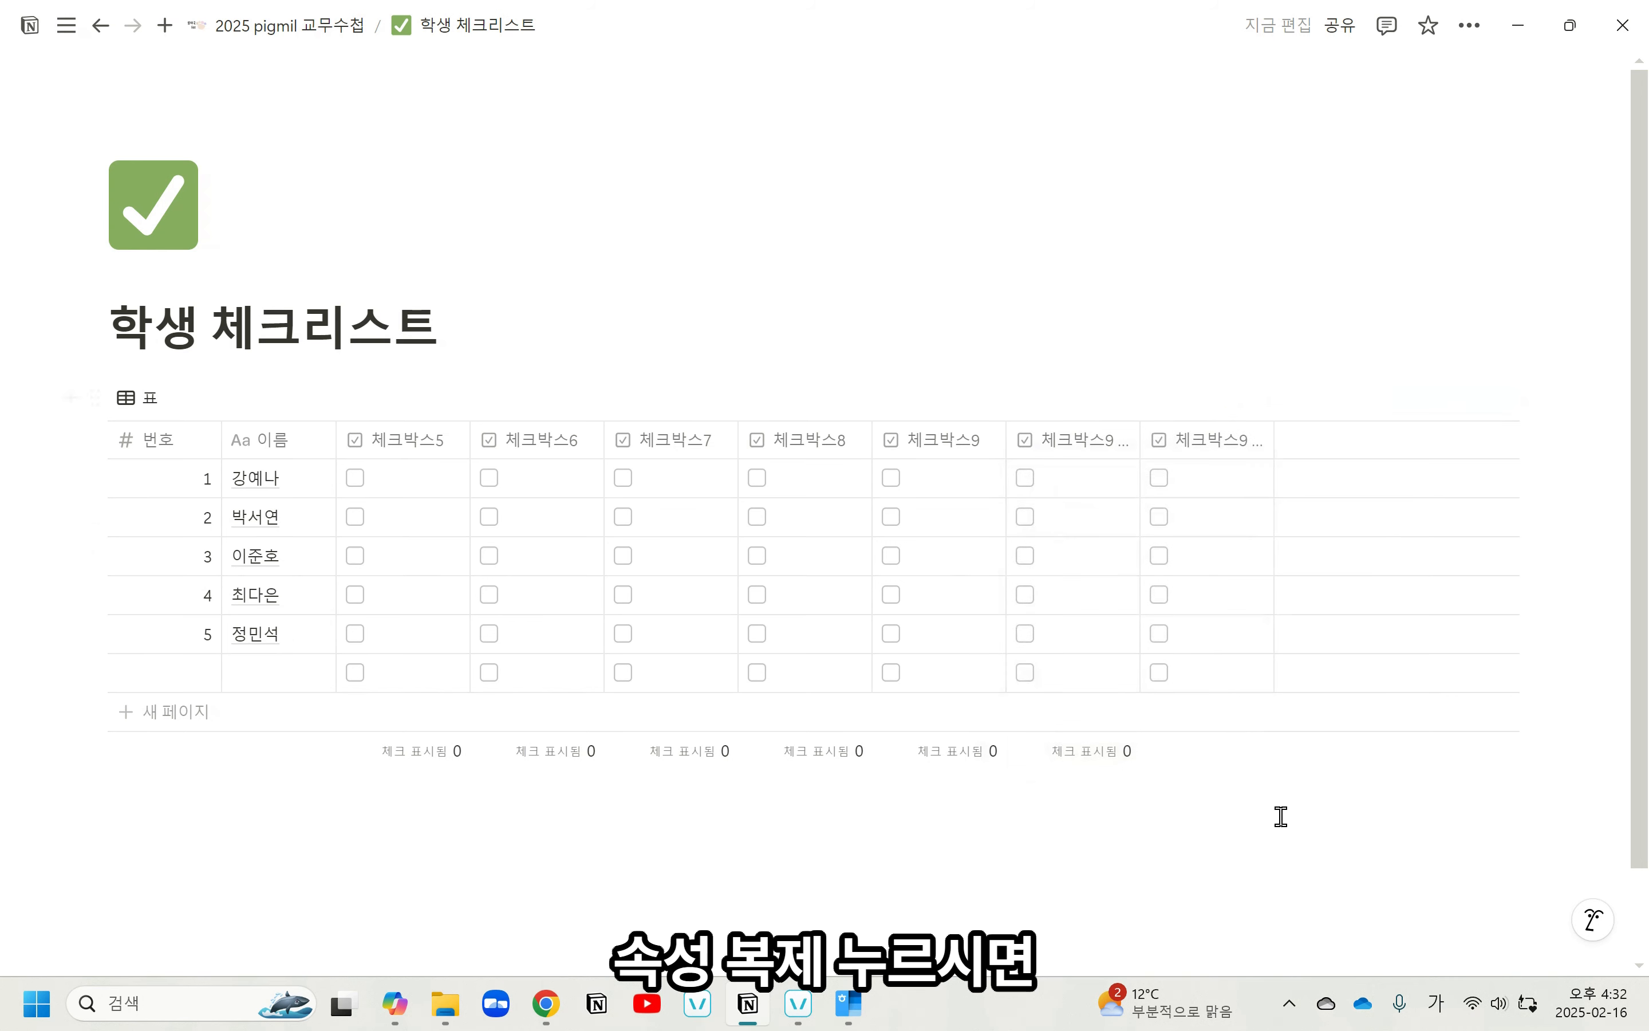
{"action": "left_click", "coordinate": [1227, 450]}
{"action": "left_click_drag", "start_coordinate": [1314, 490], "coordinate": [1194, 506]}
{"action": "left_click", "coordinate": [1169, 354]}
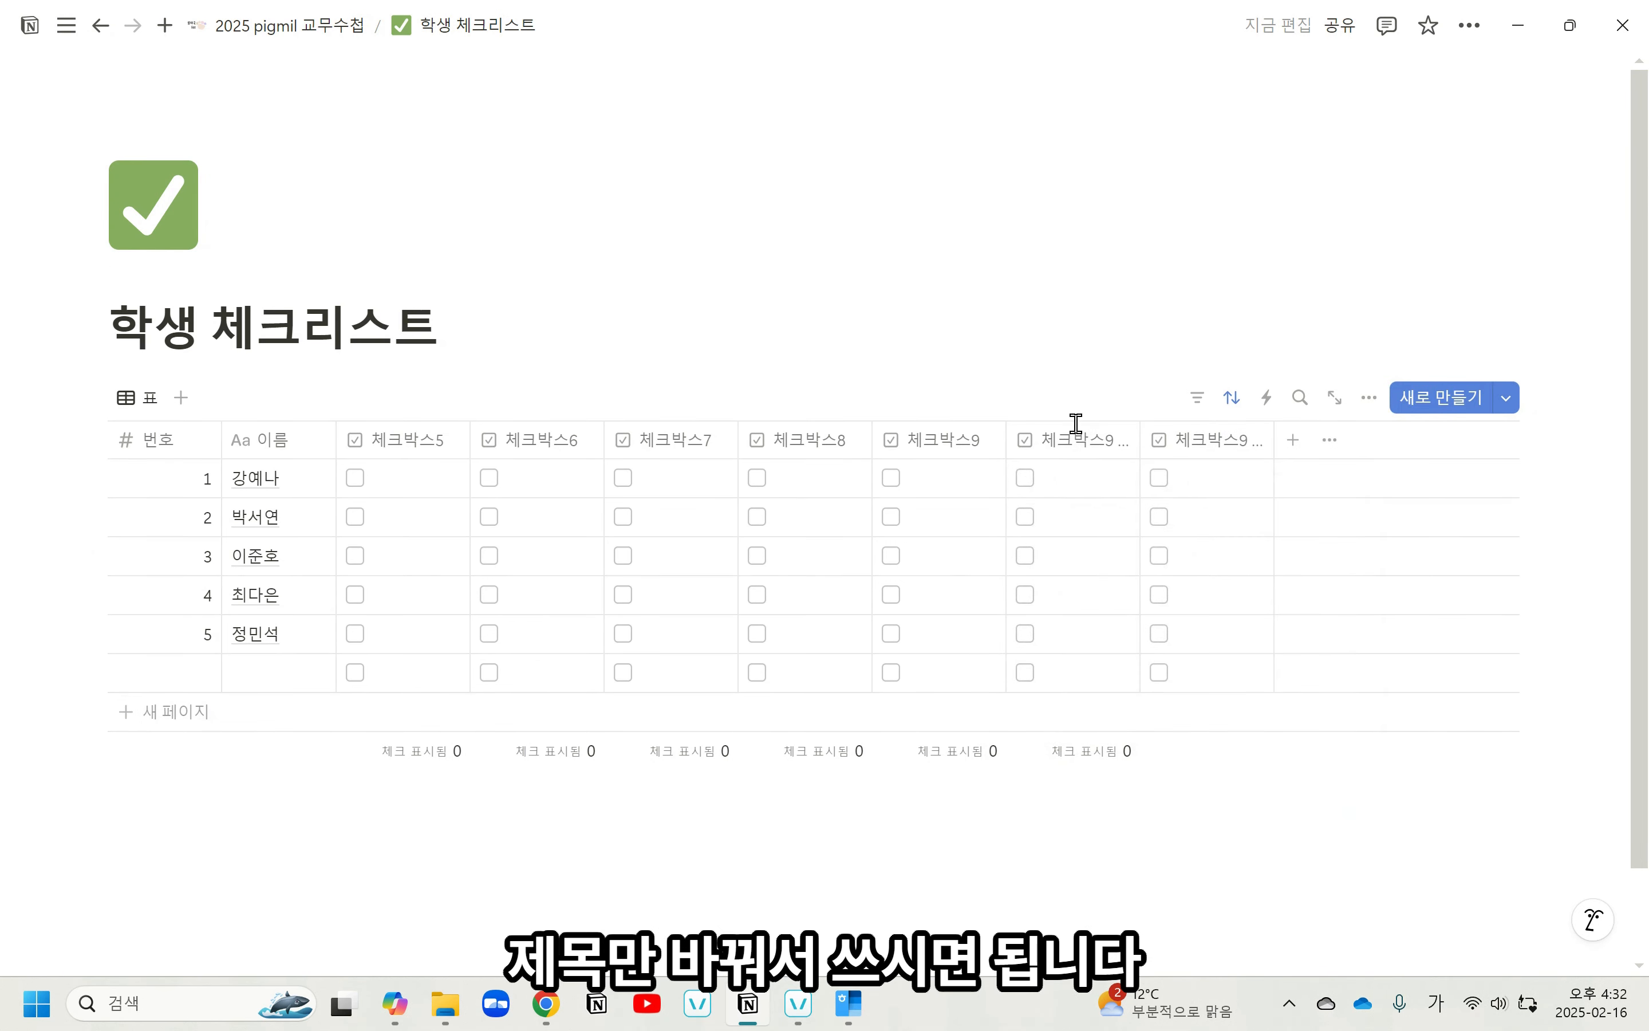
Duplicate the 체크박스9 (2) checkbox property and open the new copy's name for editing.
{"action": "left_click", "coordinate": [1205, 439]}
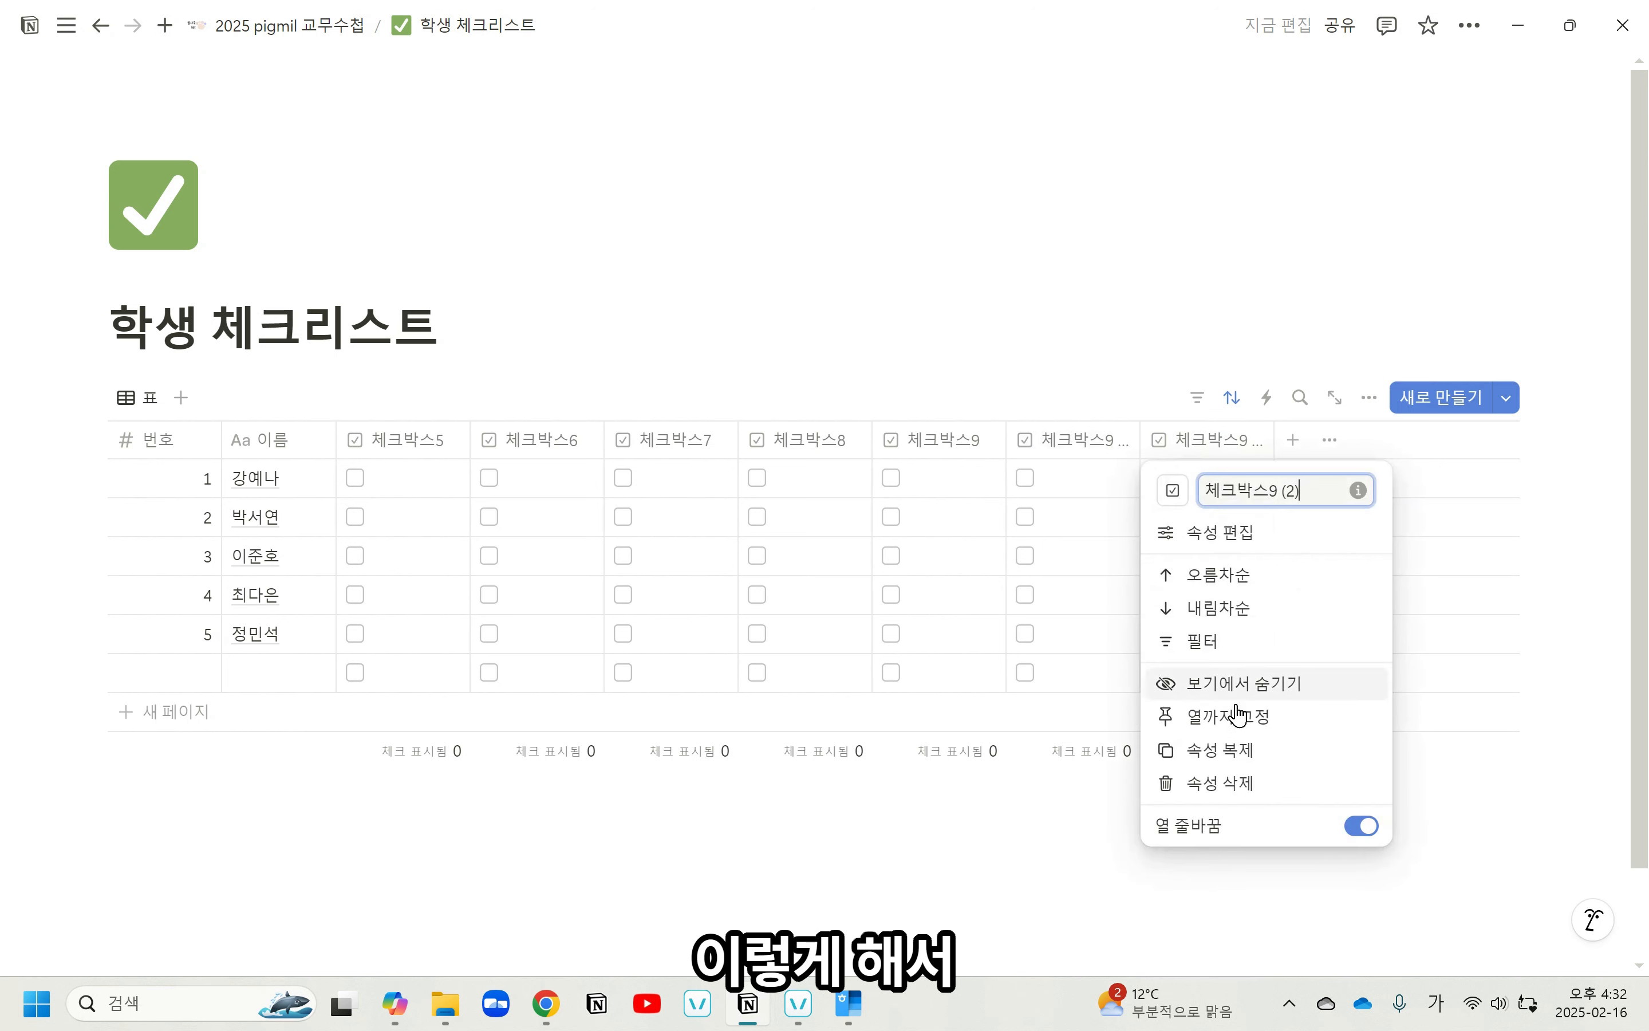
{"action": "left_click", "coordinate": [1248, 753]}
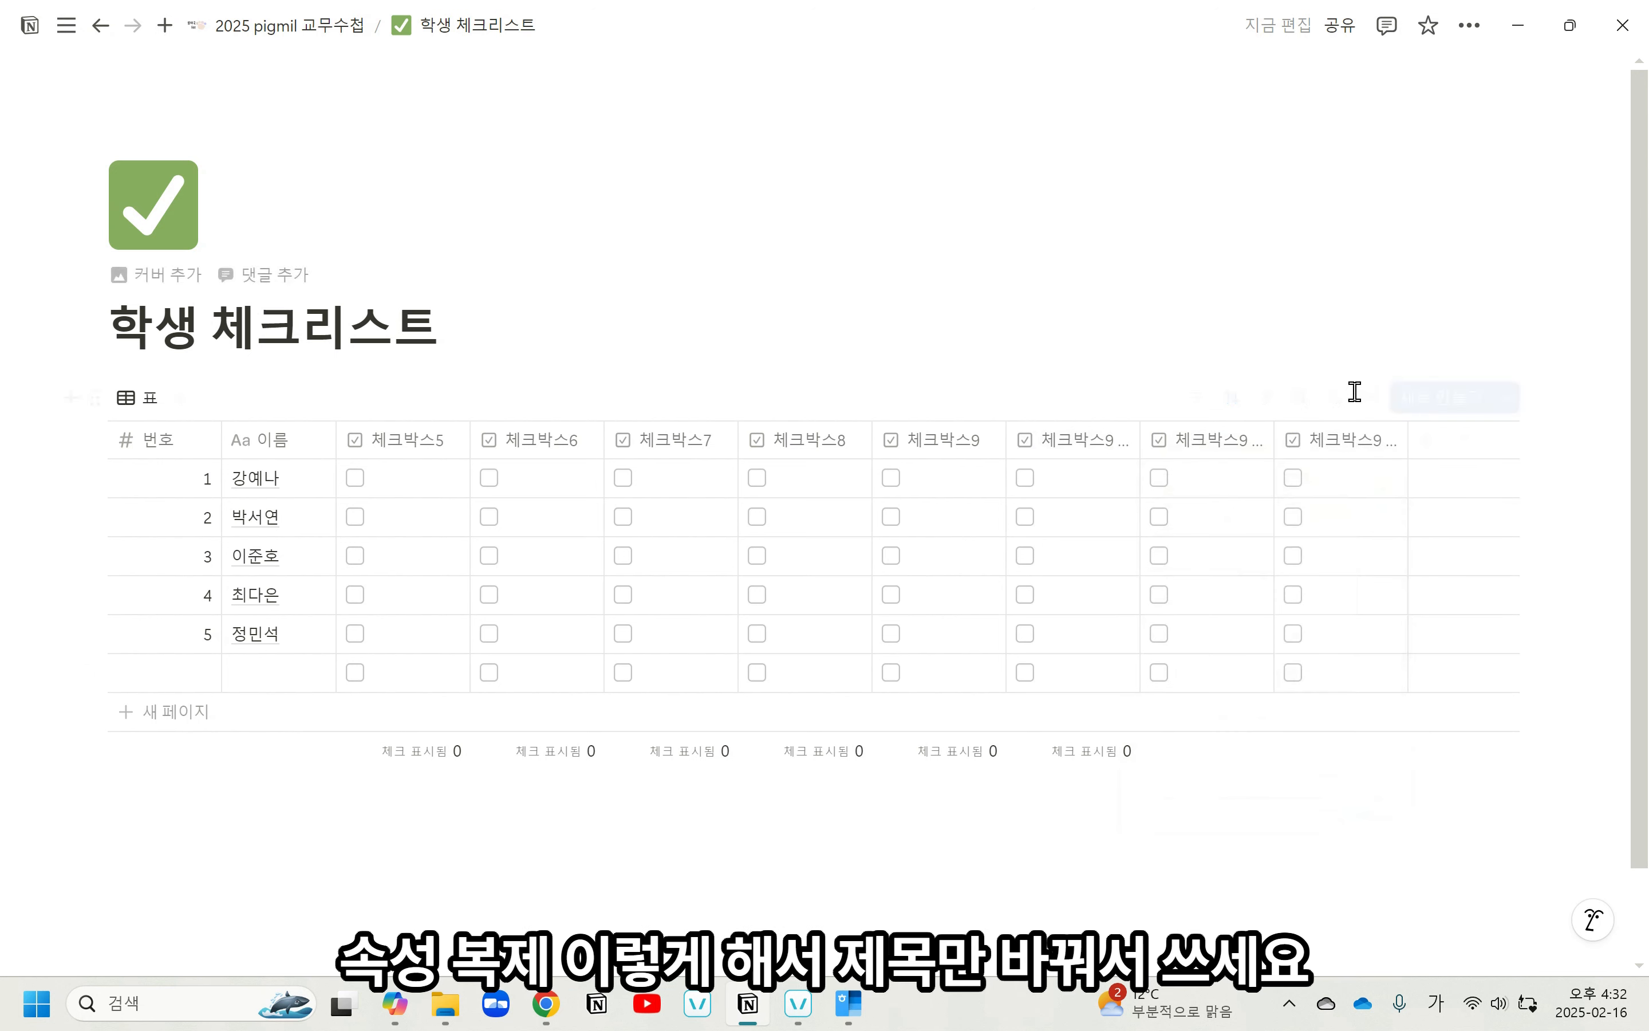
{"action": "left_click", "coordinate": [1359, 445]}
{"action": "left_click_drag", "start_coordinate": [1457, 490], "coordinate": [1231, 462]}
{"action": "left_click", "coordinate": [1166, 279]}
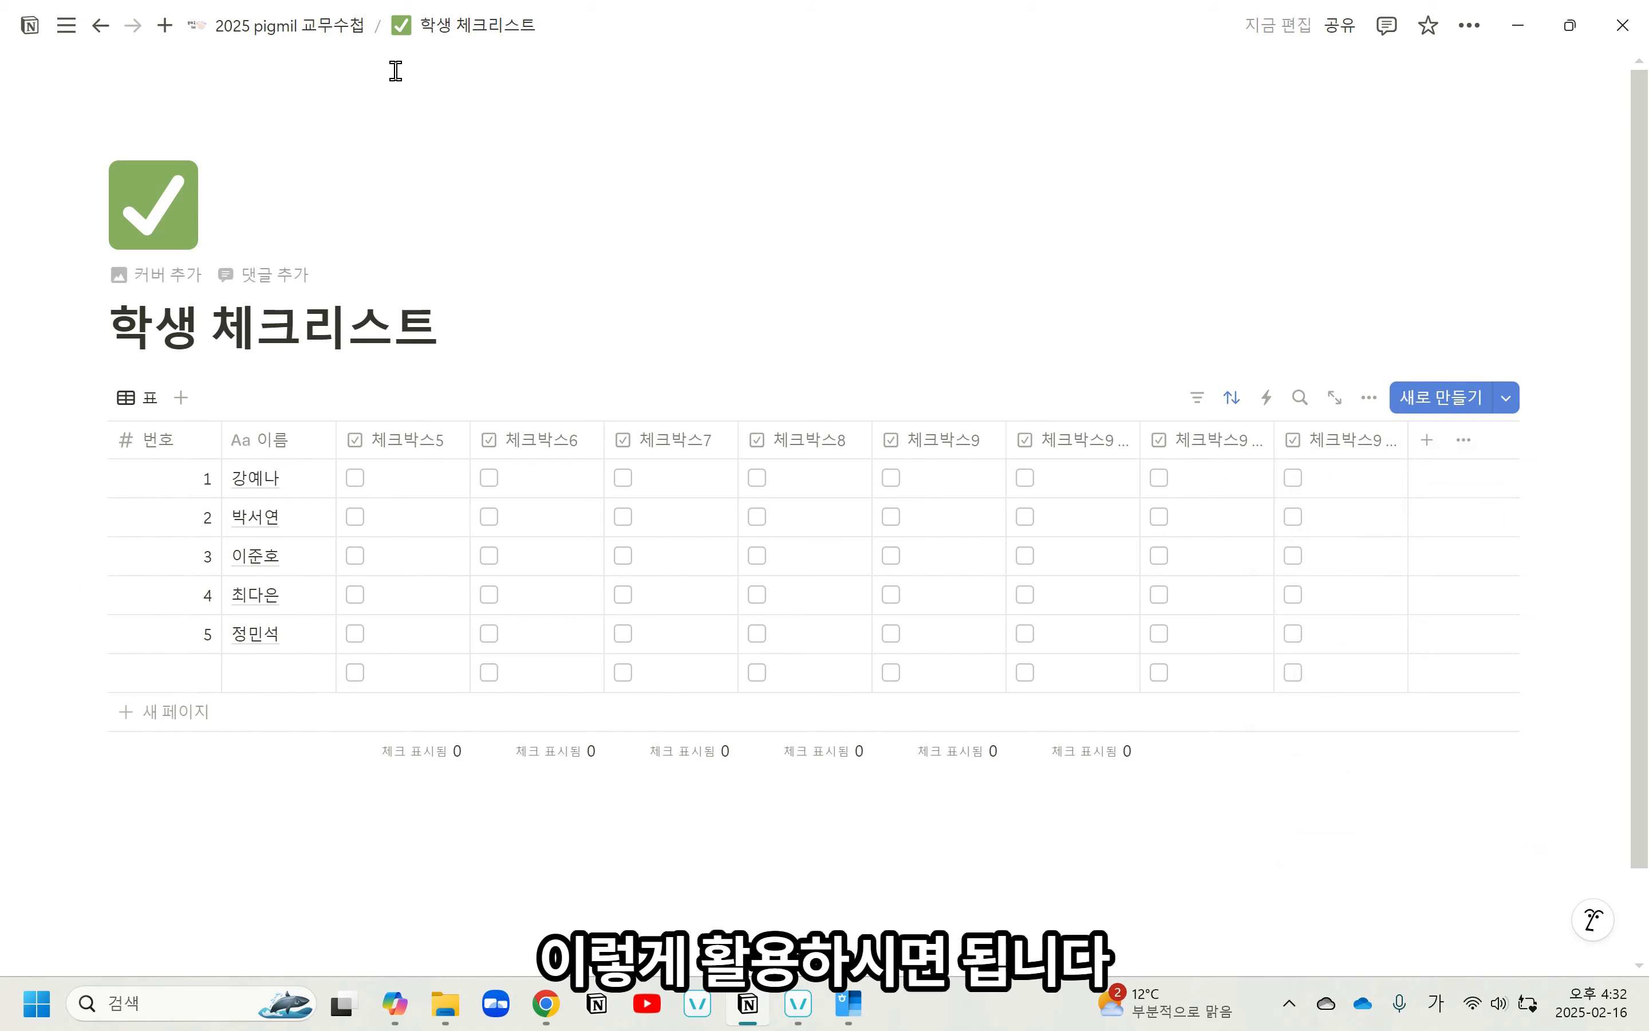
Return to the 2025 pigmil 교무수첩 page and open the 출석부 page under 학급운영.
{"action": "left_click", "coordinate": [331, 28]}
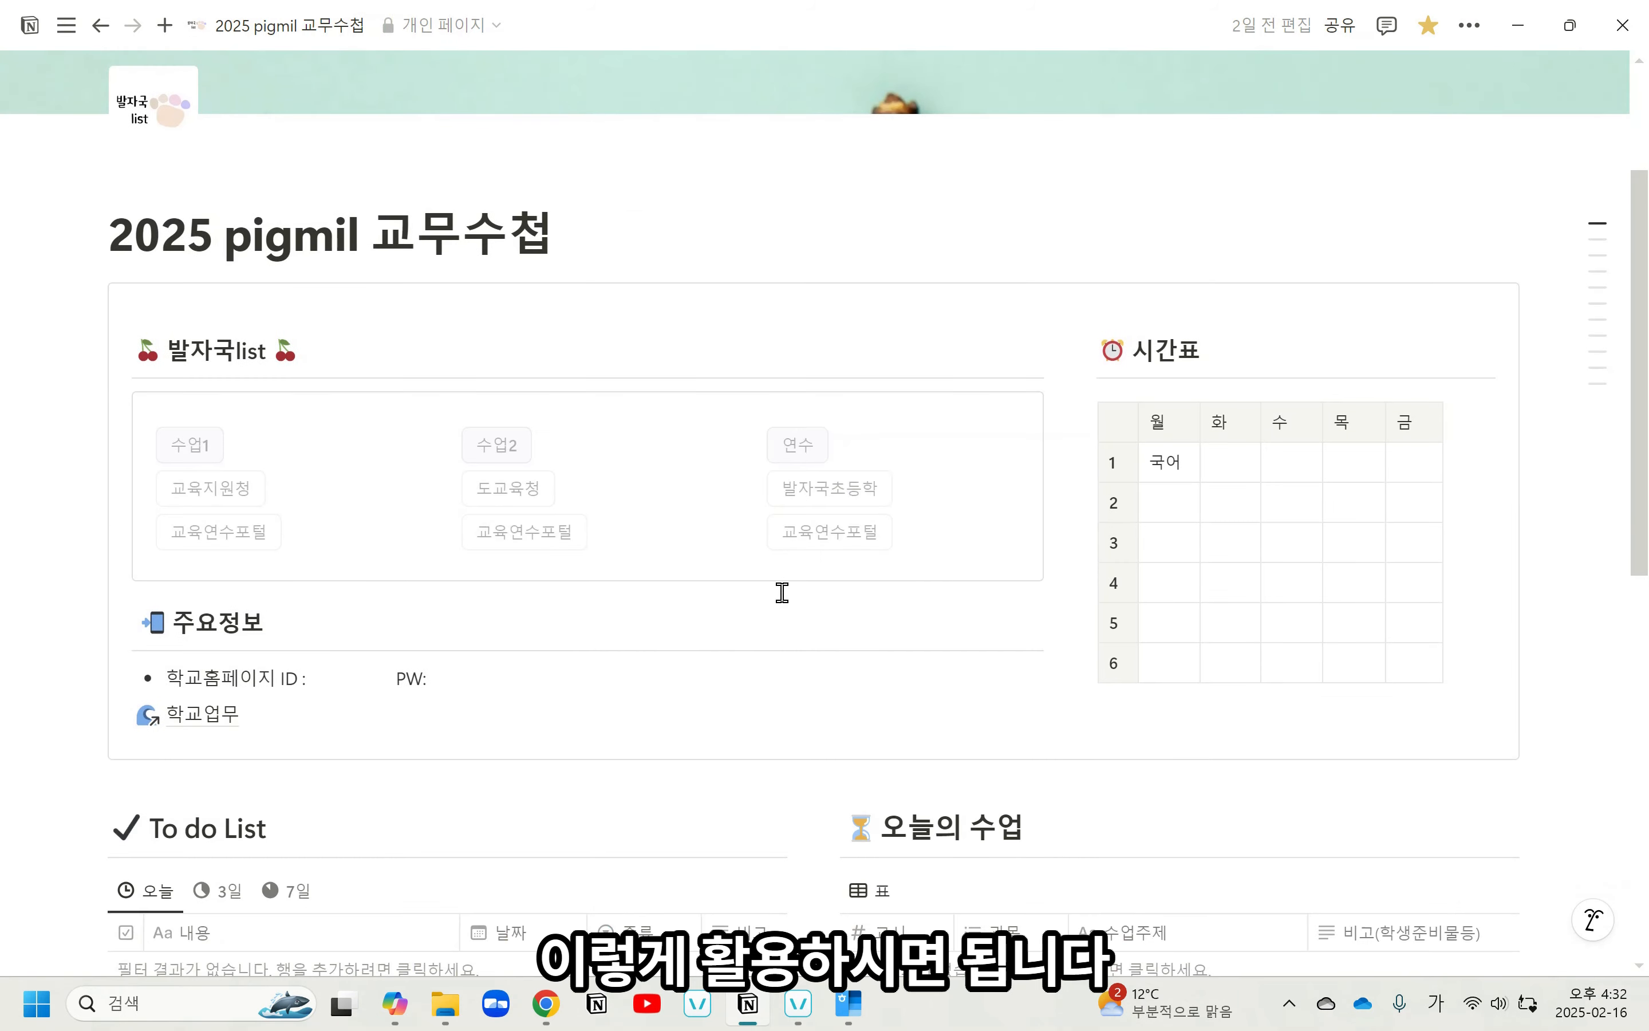
{"action": "scroll", "coordinate": [781, 594], "scroll_direction": "down", "scroll_amount": 4}
{"action": "scroll", "coordinate": [777, 597], "scroll_direction": "down", "scroll_amount": 5}
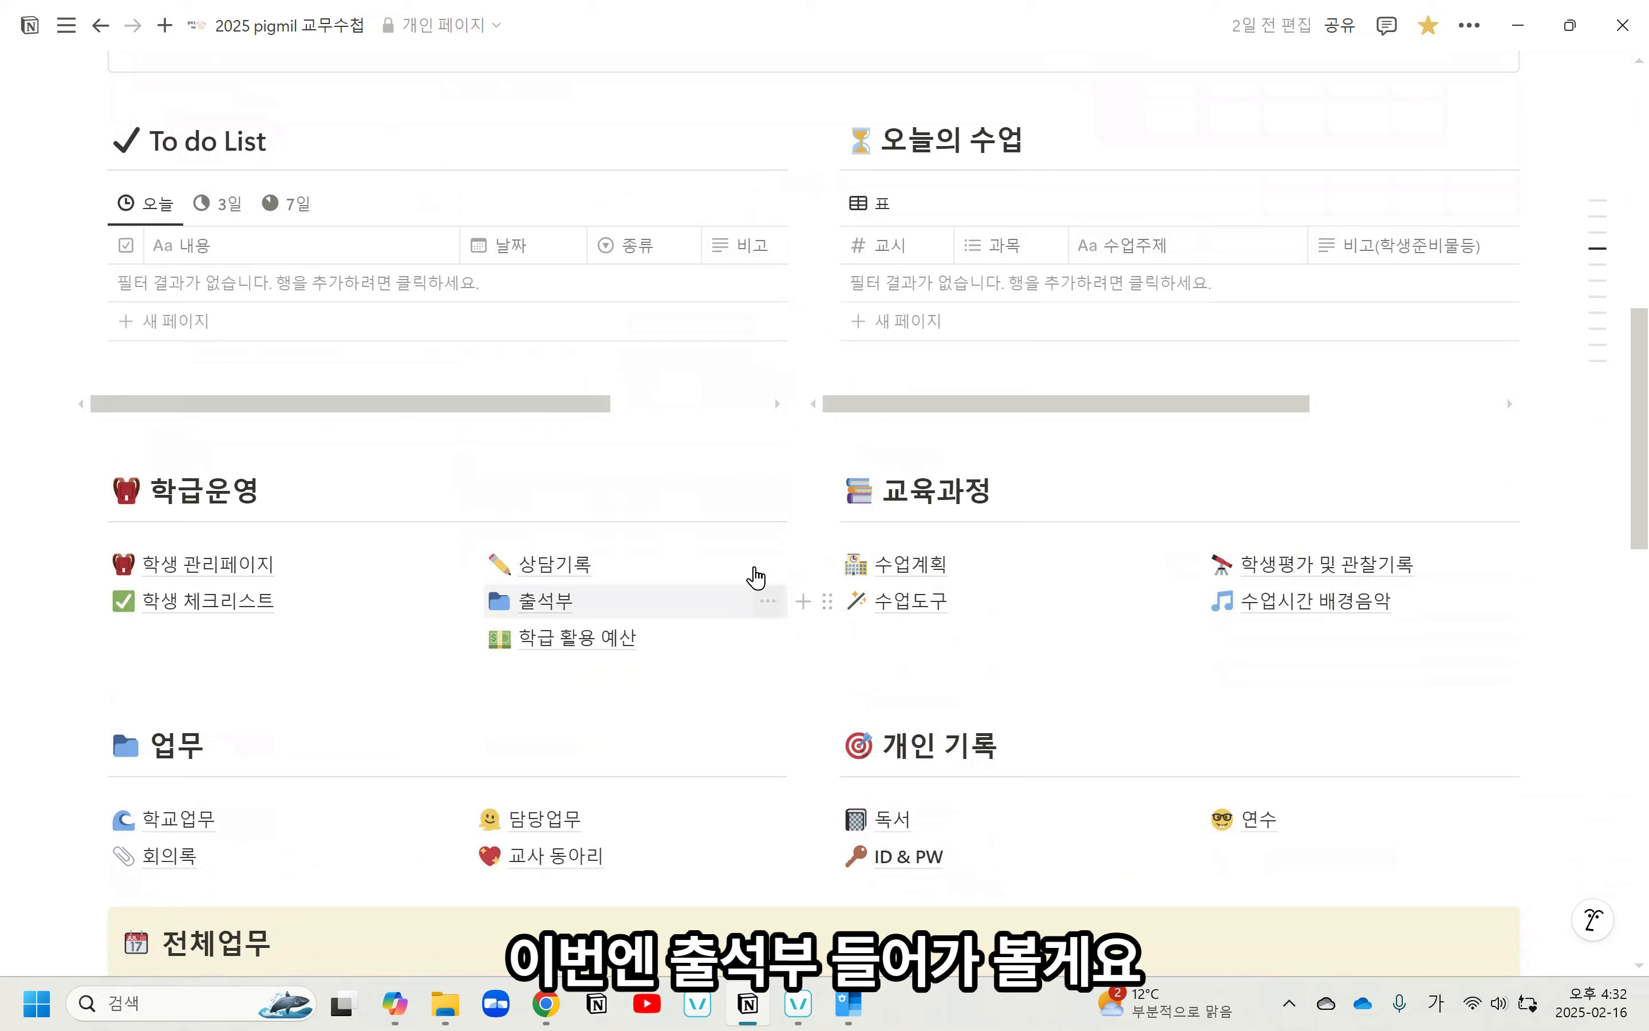
{"action": "left_click", "coordinate": [556, 604]}
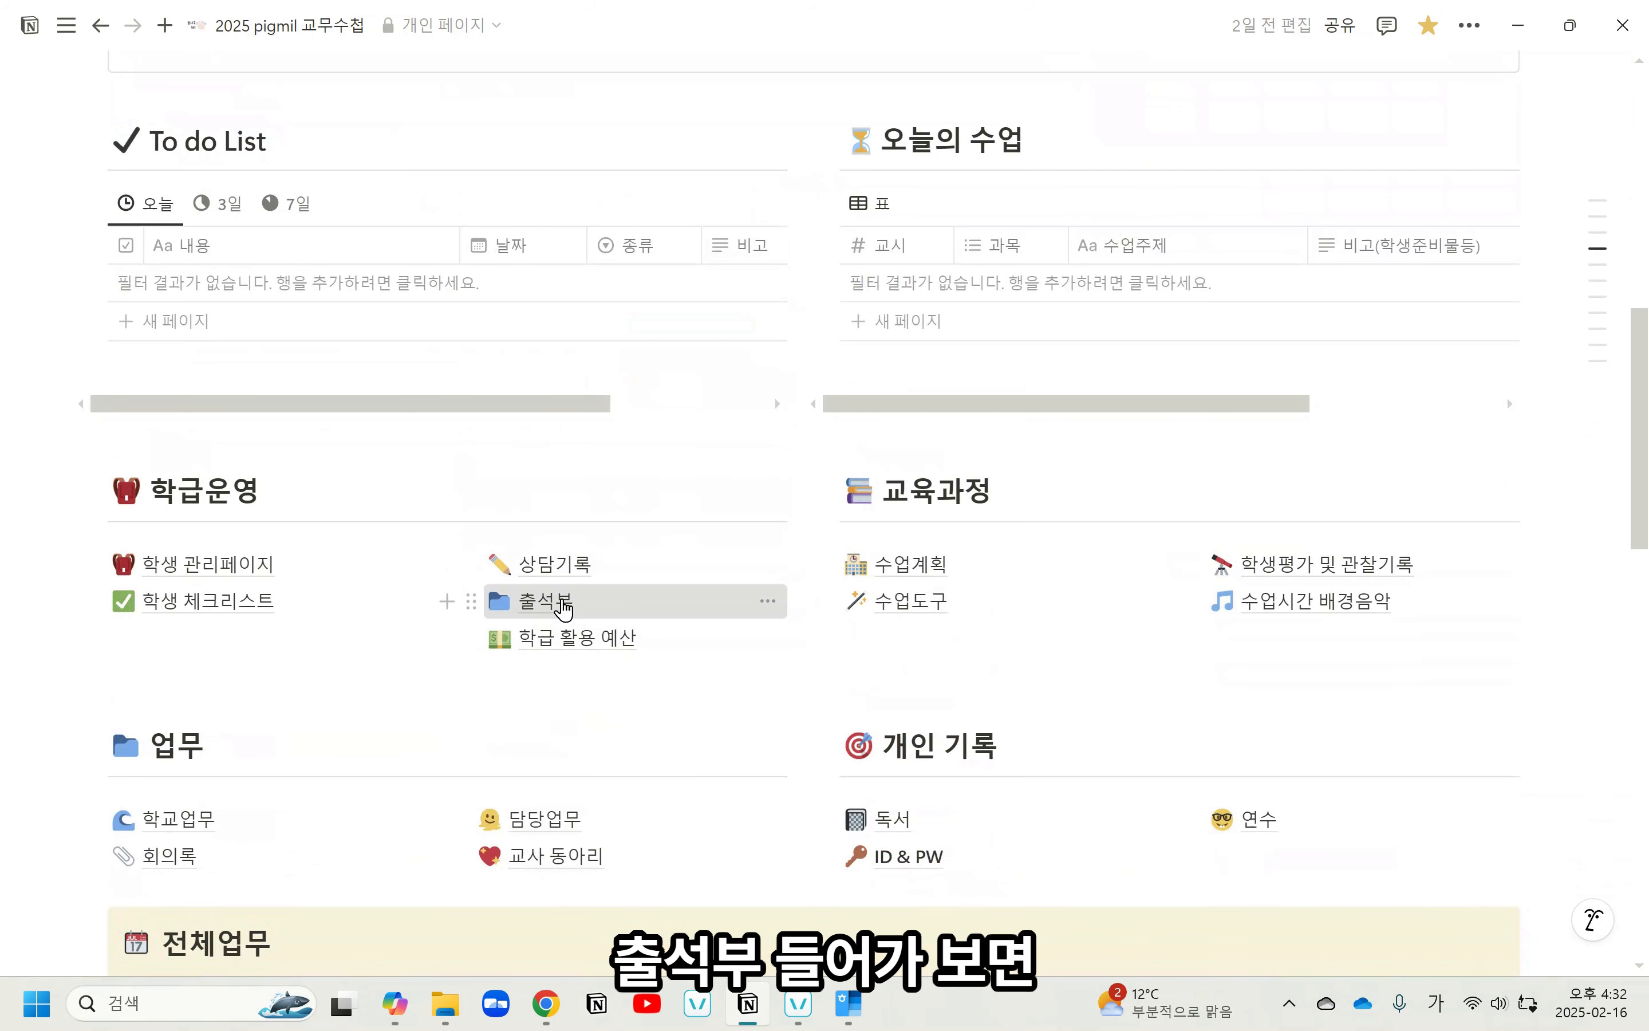
Examine the options defined for the 종류 property of the attendance table.
{"action": "left_click", "coordinate": [279, 442]}
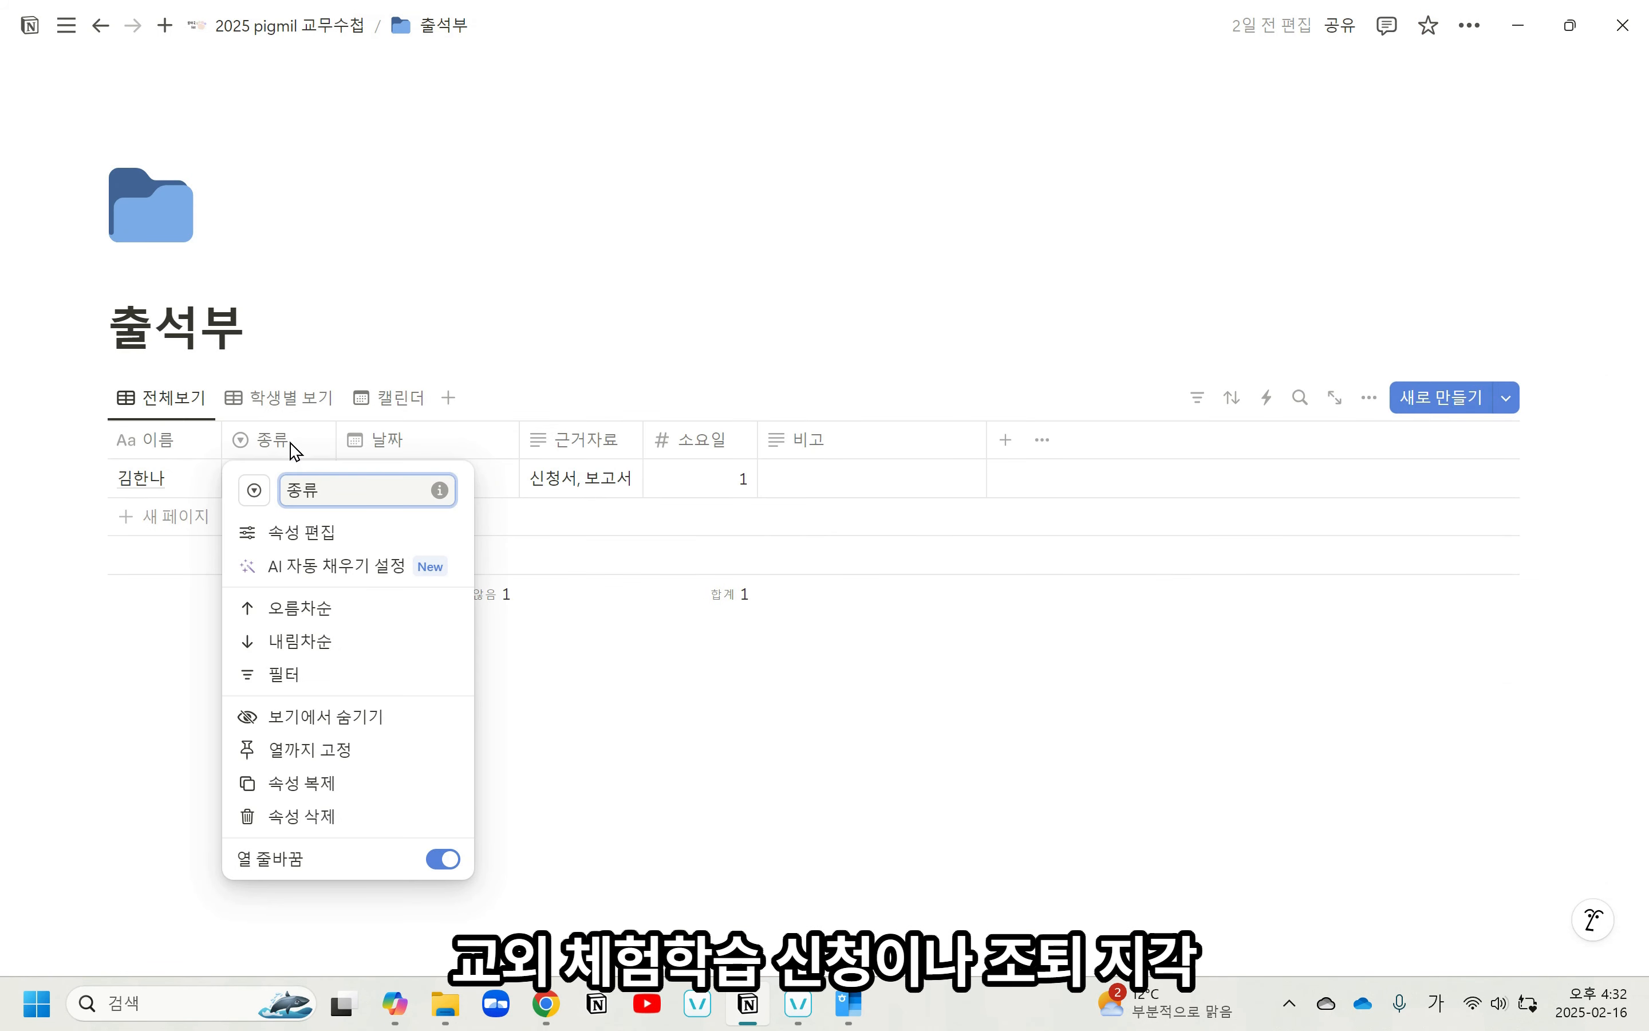
{"action": "left_click", "coordinate": [301, 533]}
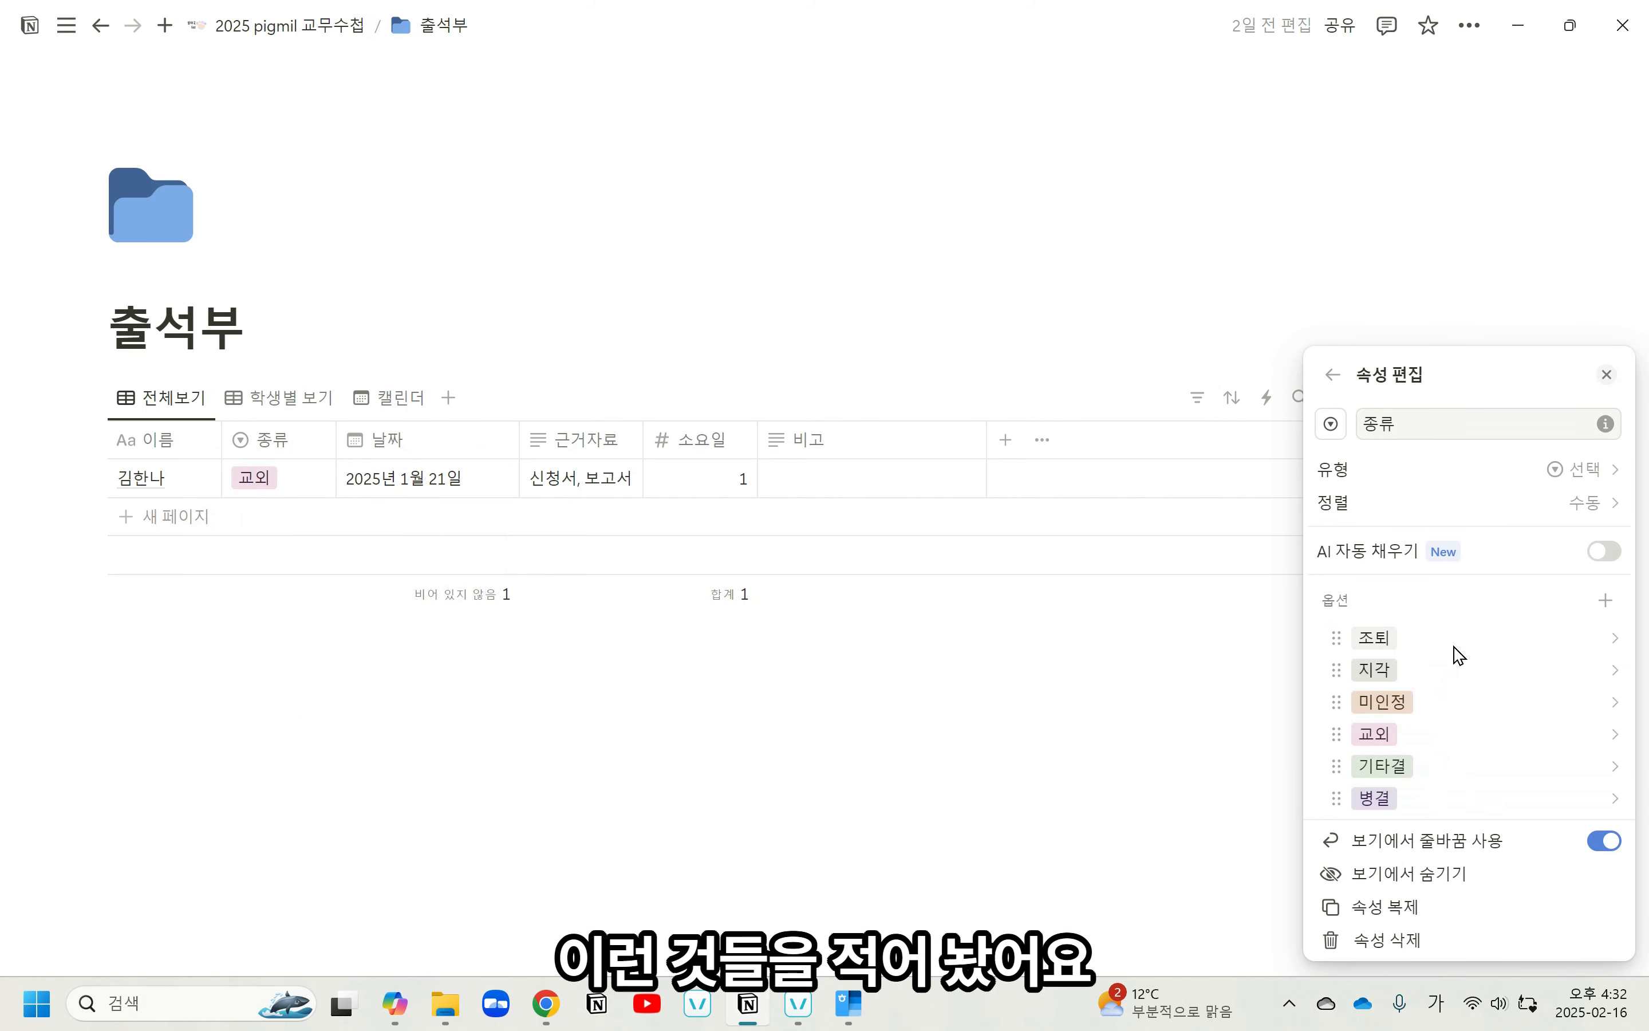
{"action": "left_click", "coordinate": [774, 718]}
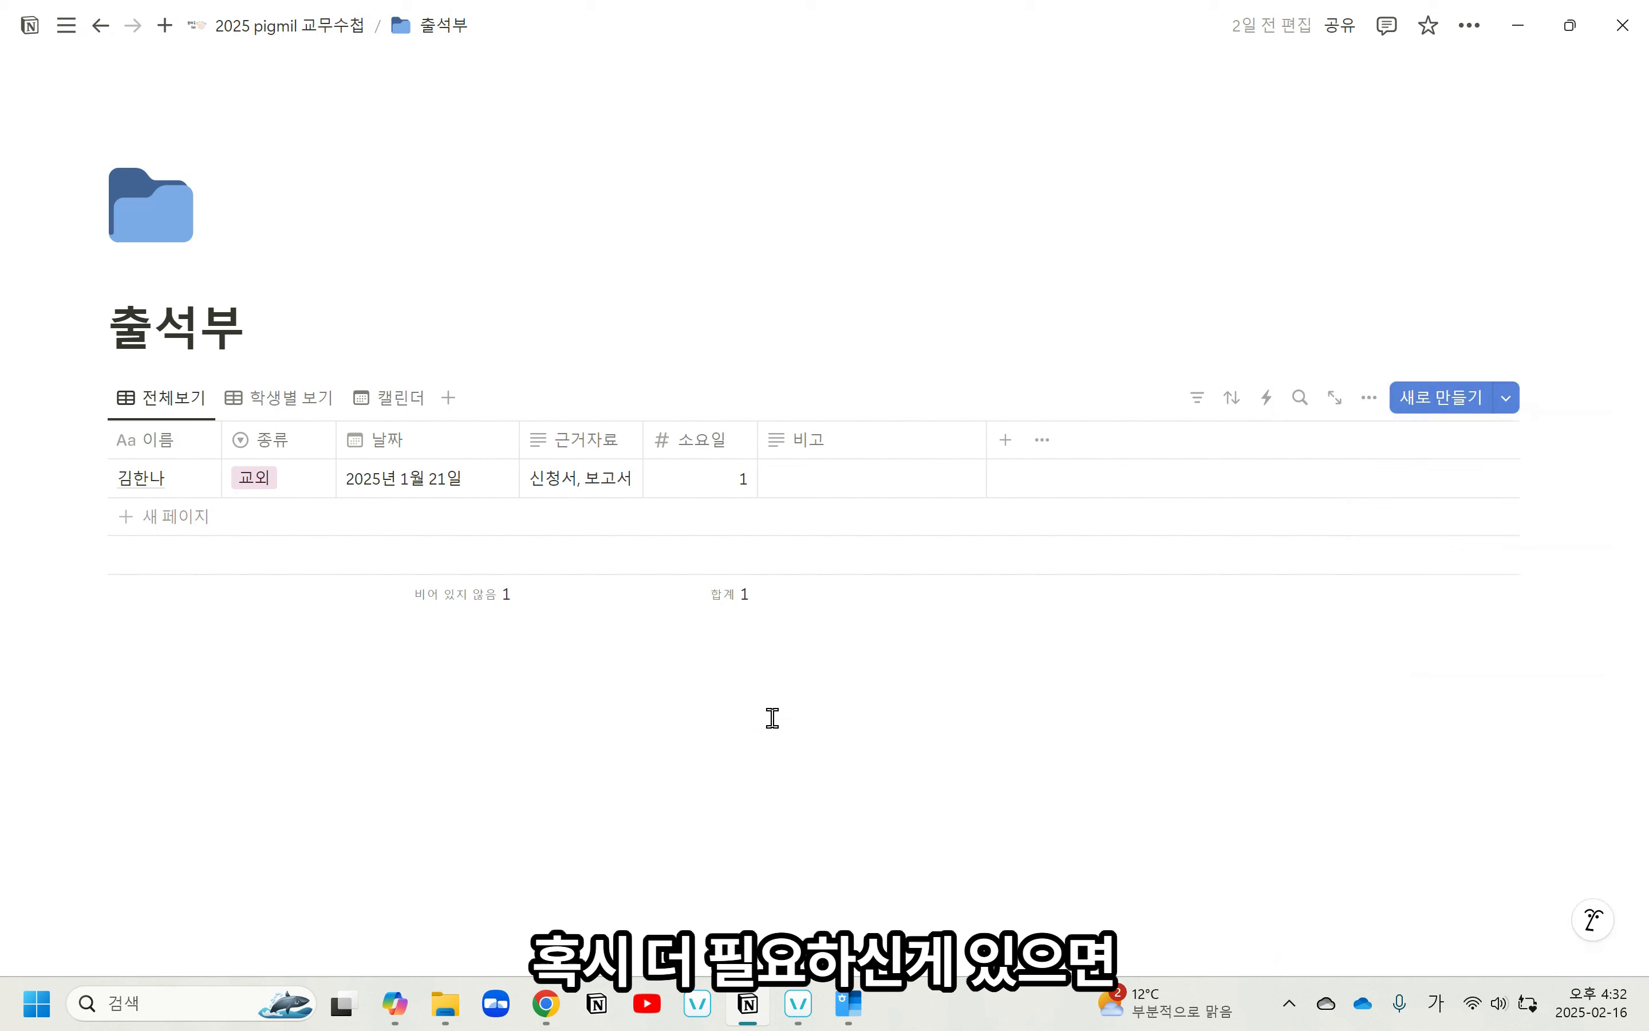
Remove the 교외 tag from the 종류 cell of the attendance record.
{"action": "left_click", "coordinate": [266, 486]}
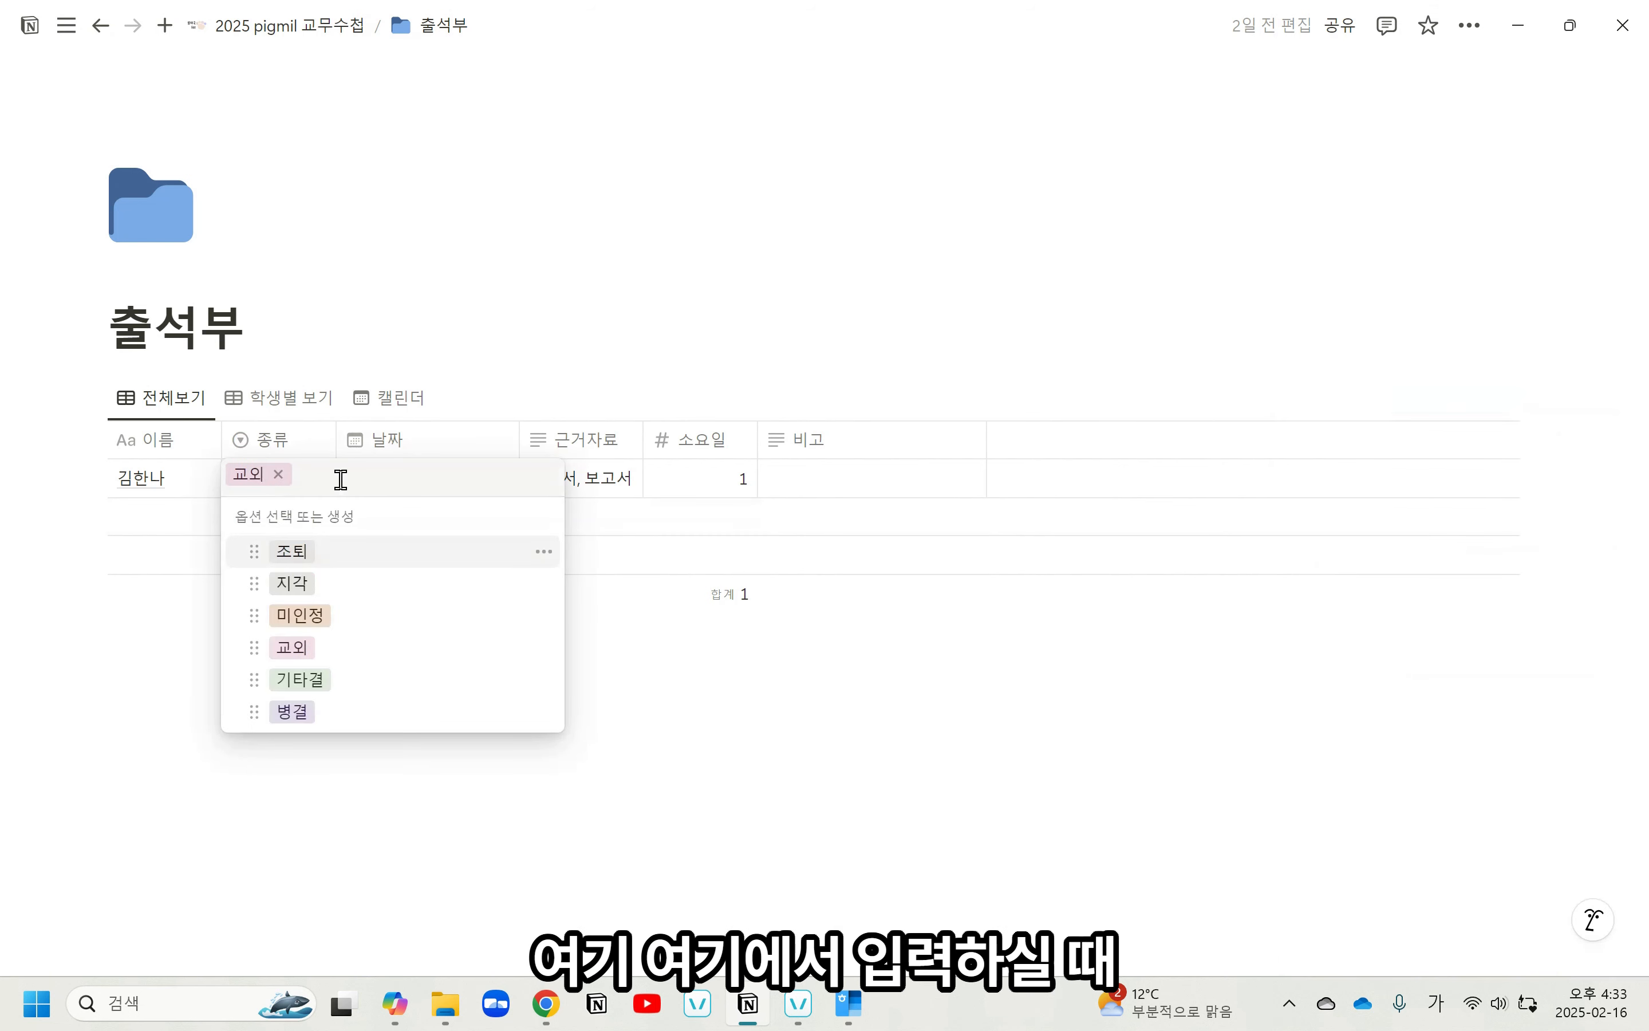
{"action": "left_click", "coordinate": [279, 475]}
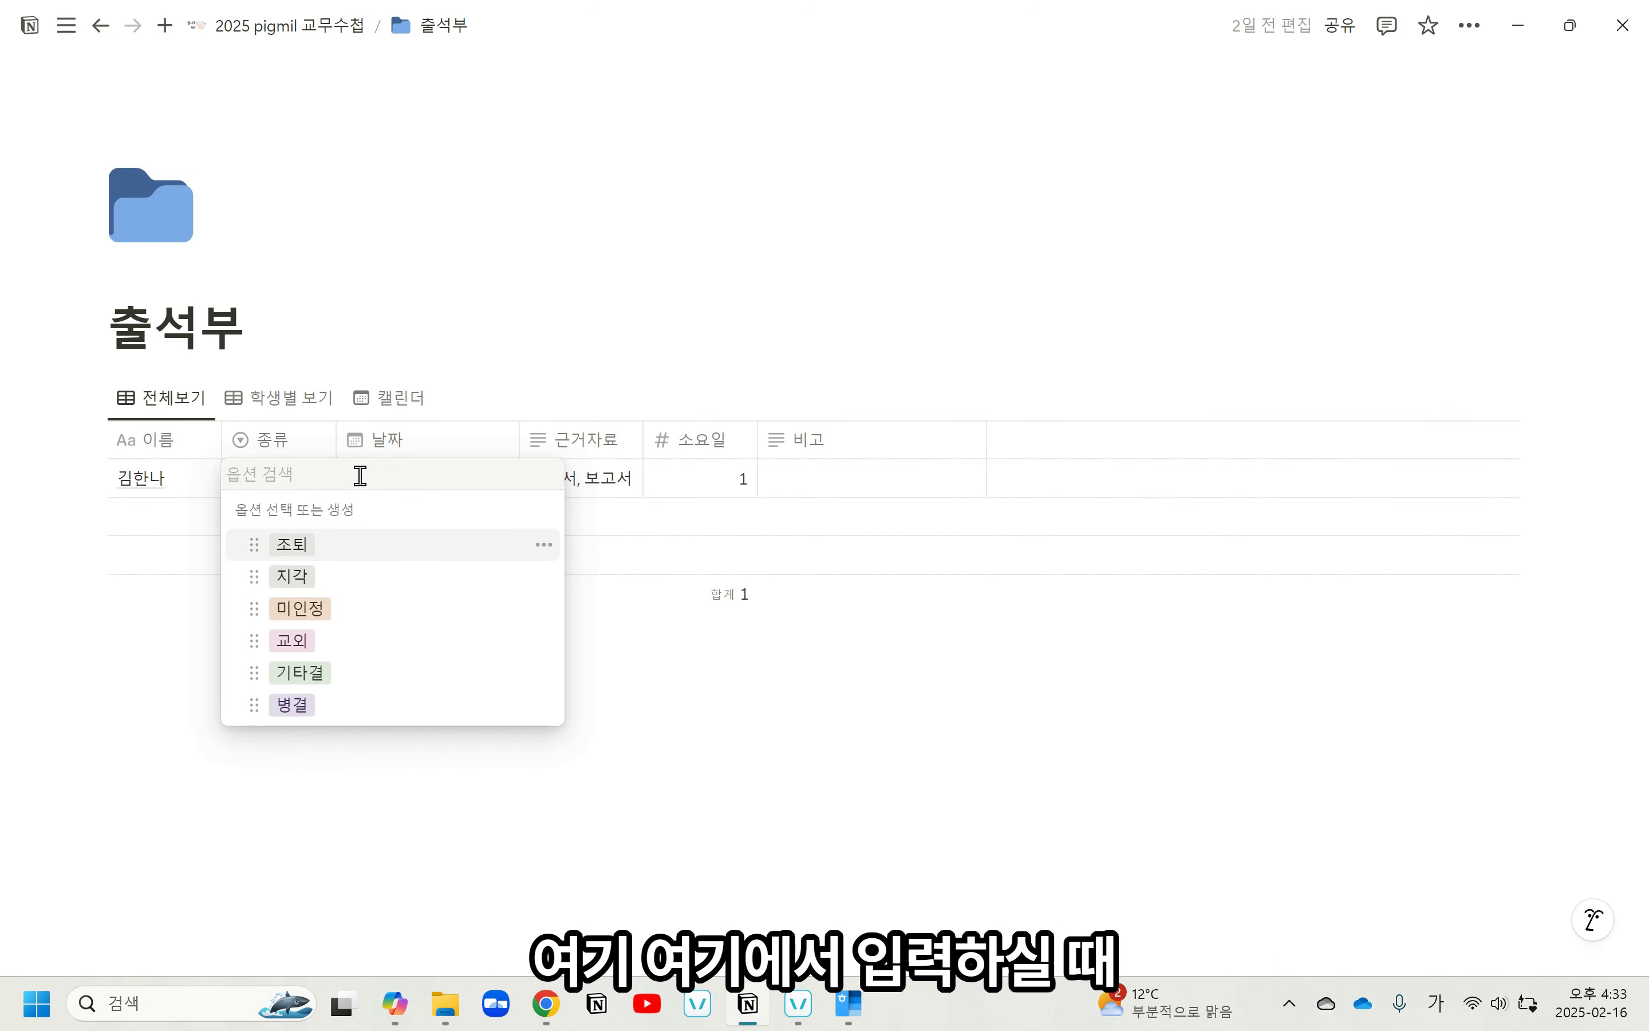
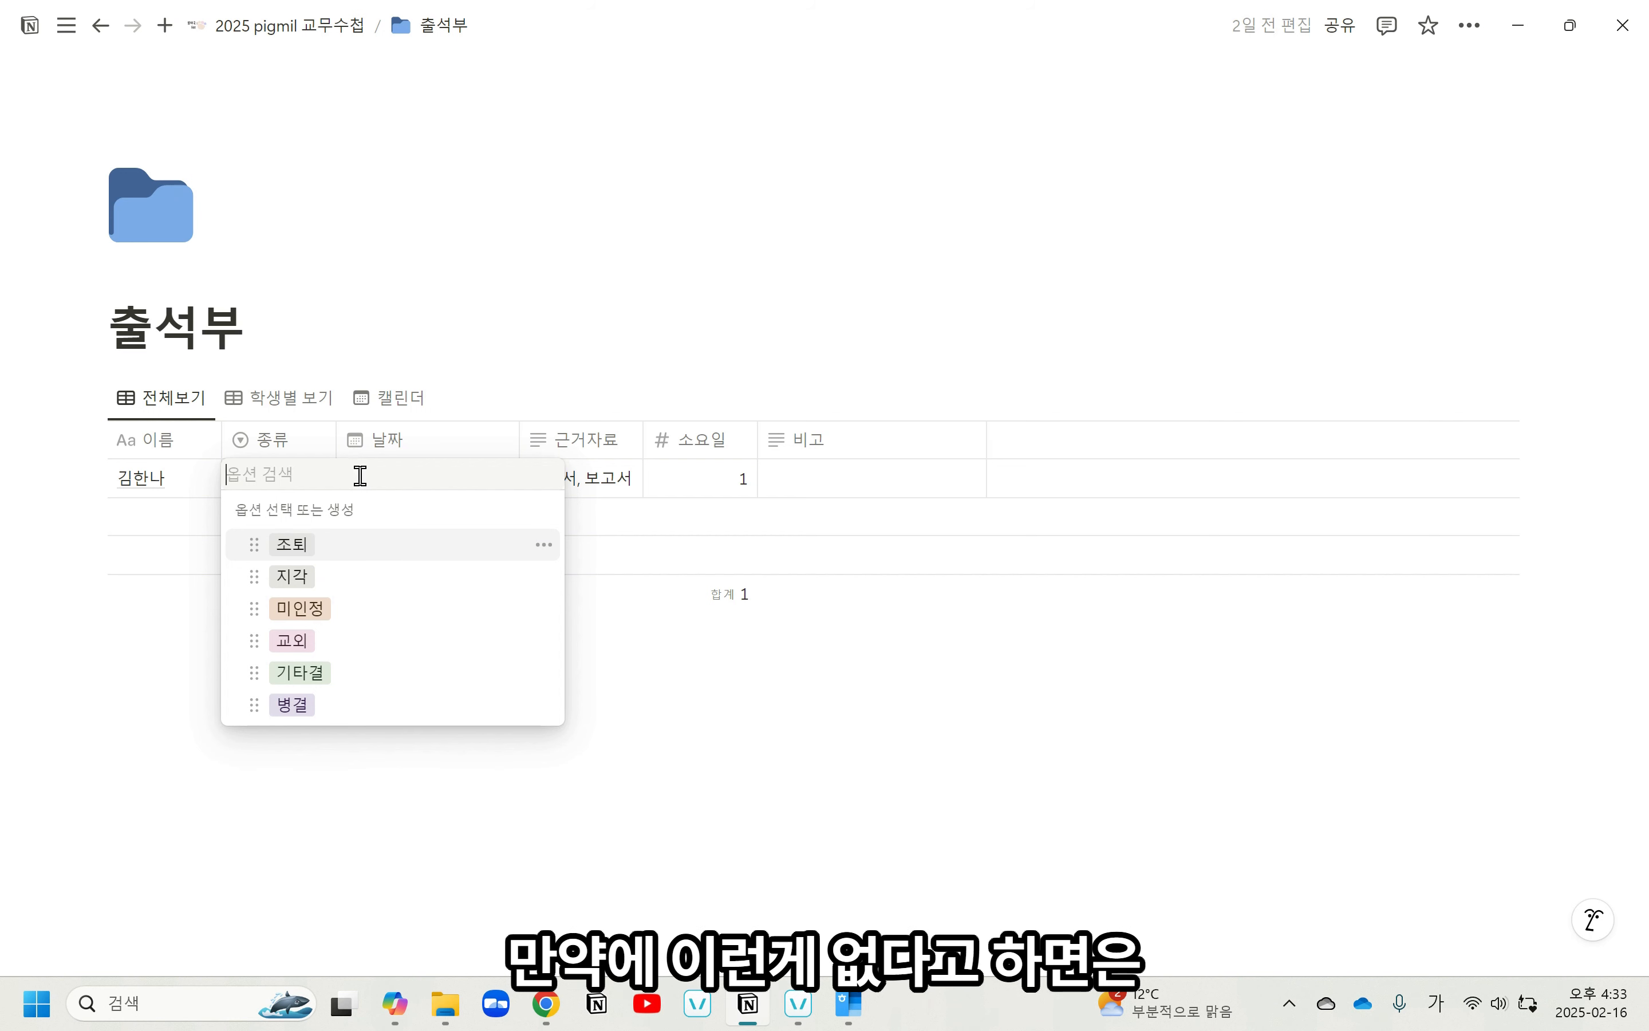
{"action": "type", "text": "가정치"}
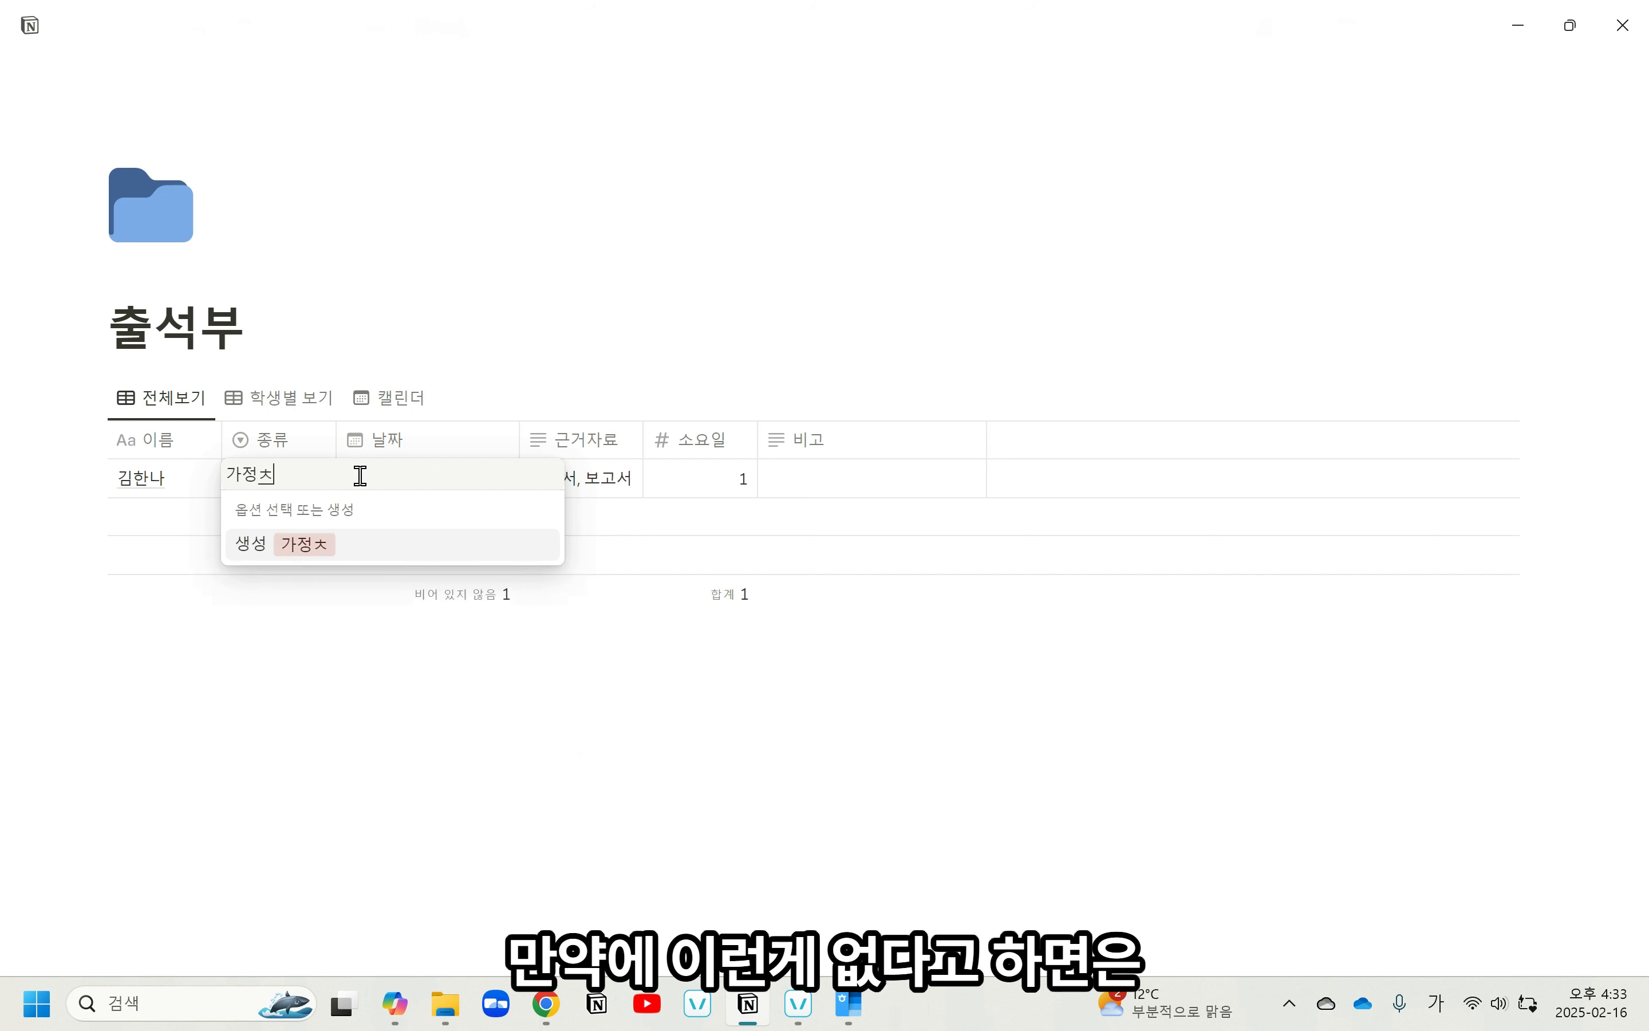
{"action": "key", "text": "BackSpace"}
{"action": "key", "text": "BackSpace"}
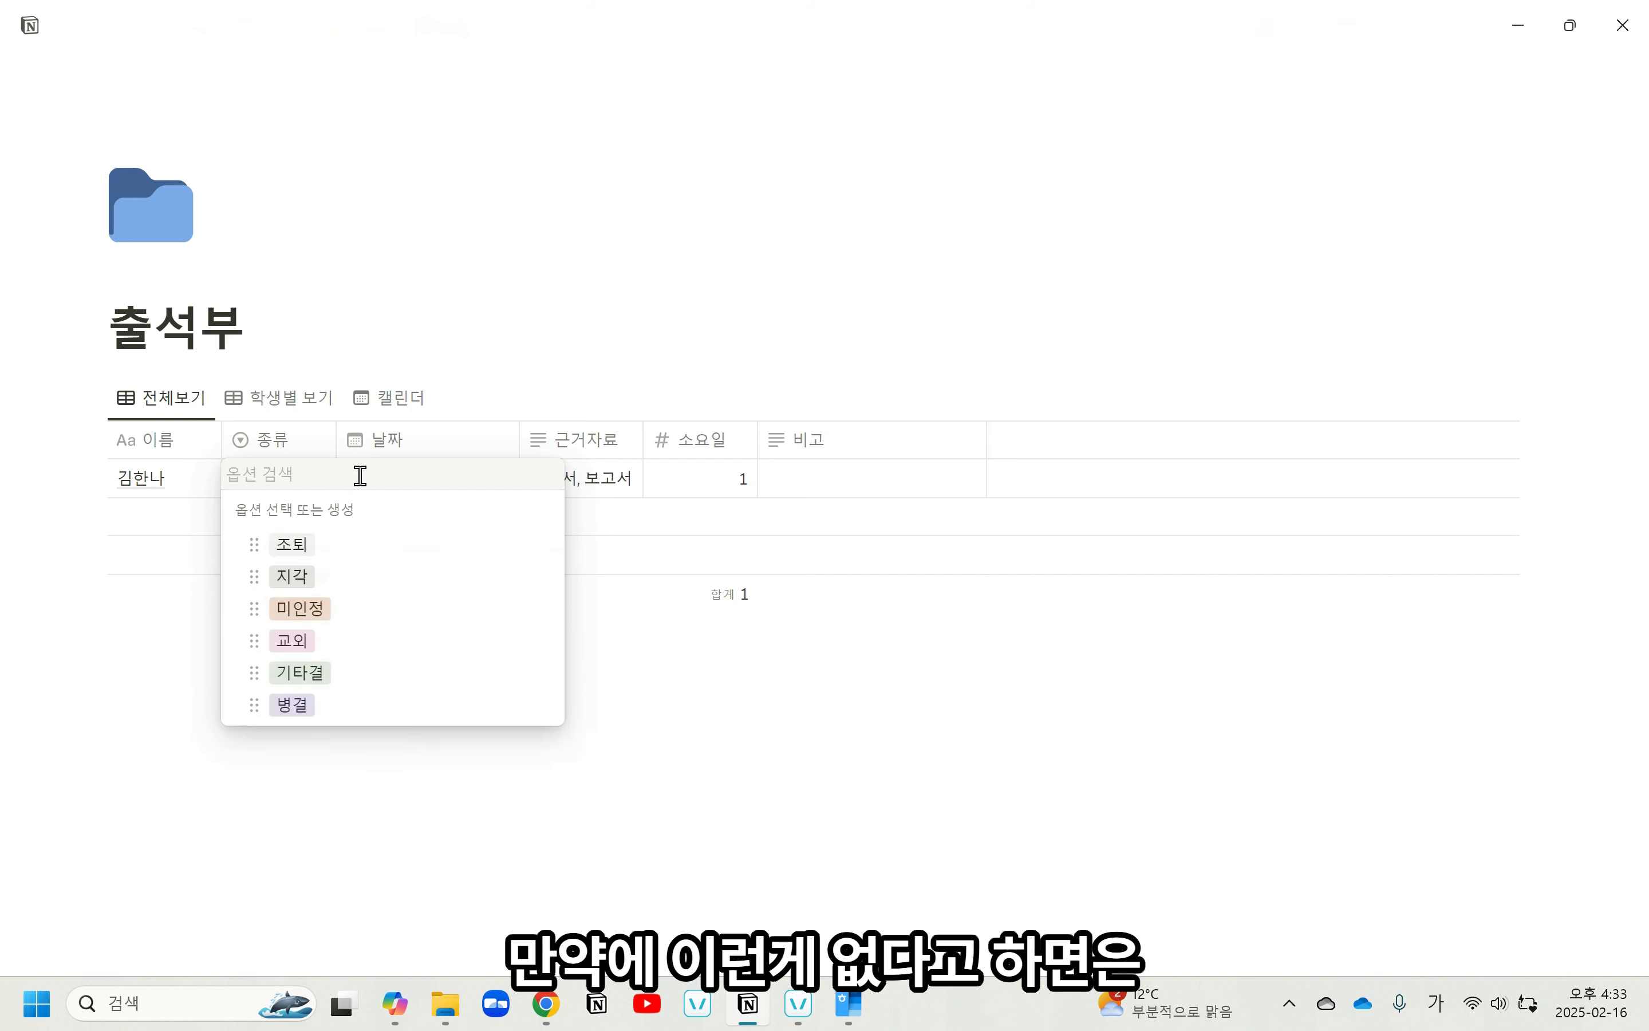
Create a new 출석인정 option and assign it to the attendance record's 종류 cell.
{"action": "type", "text": "출석"}
{"action": "type", "text": "인정"}
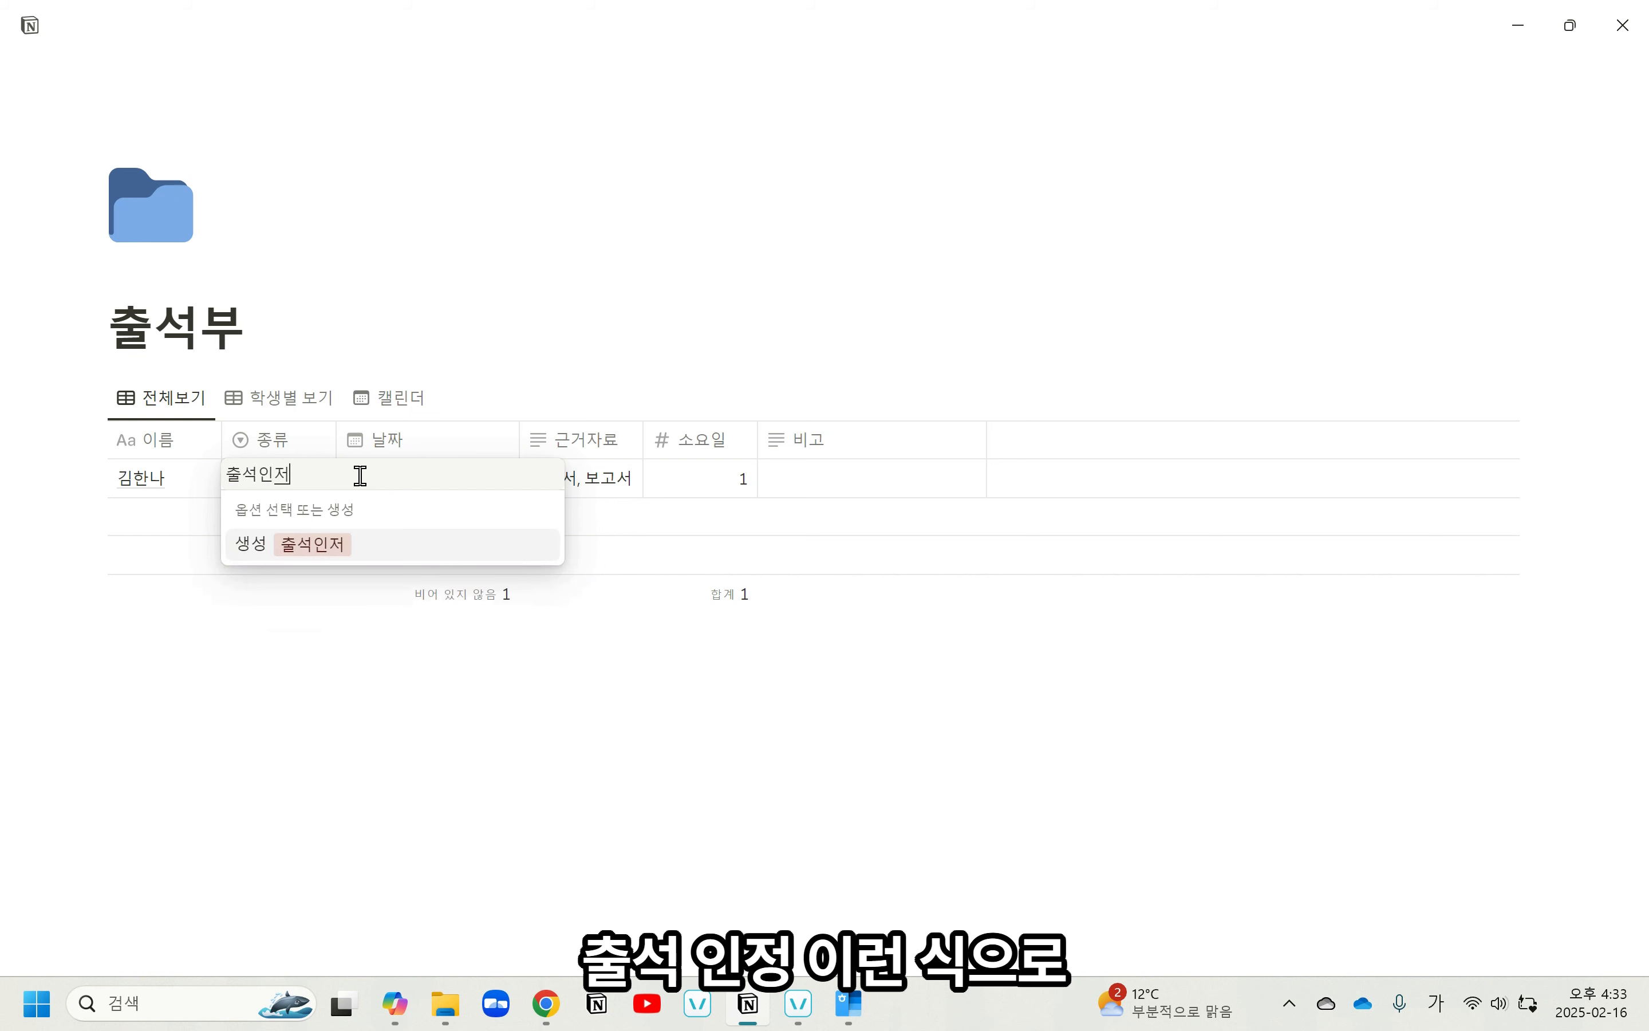
{"action": "key", "text": "Return"}
{"action": "left_click", "coordinate": [398, 637]}
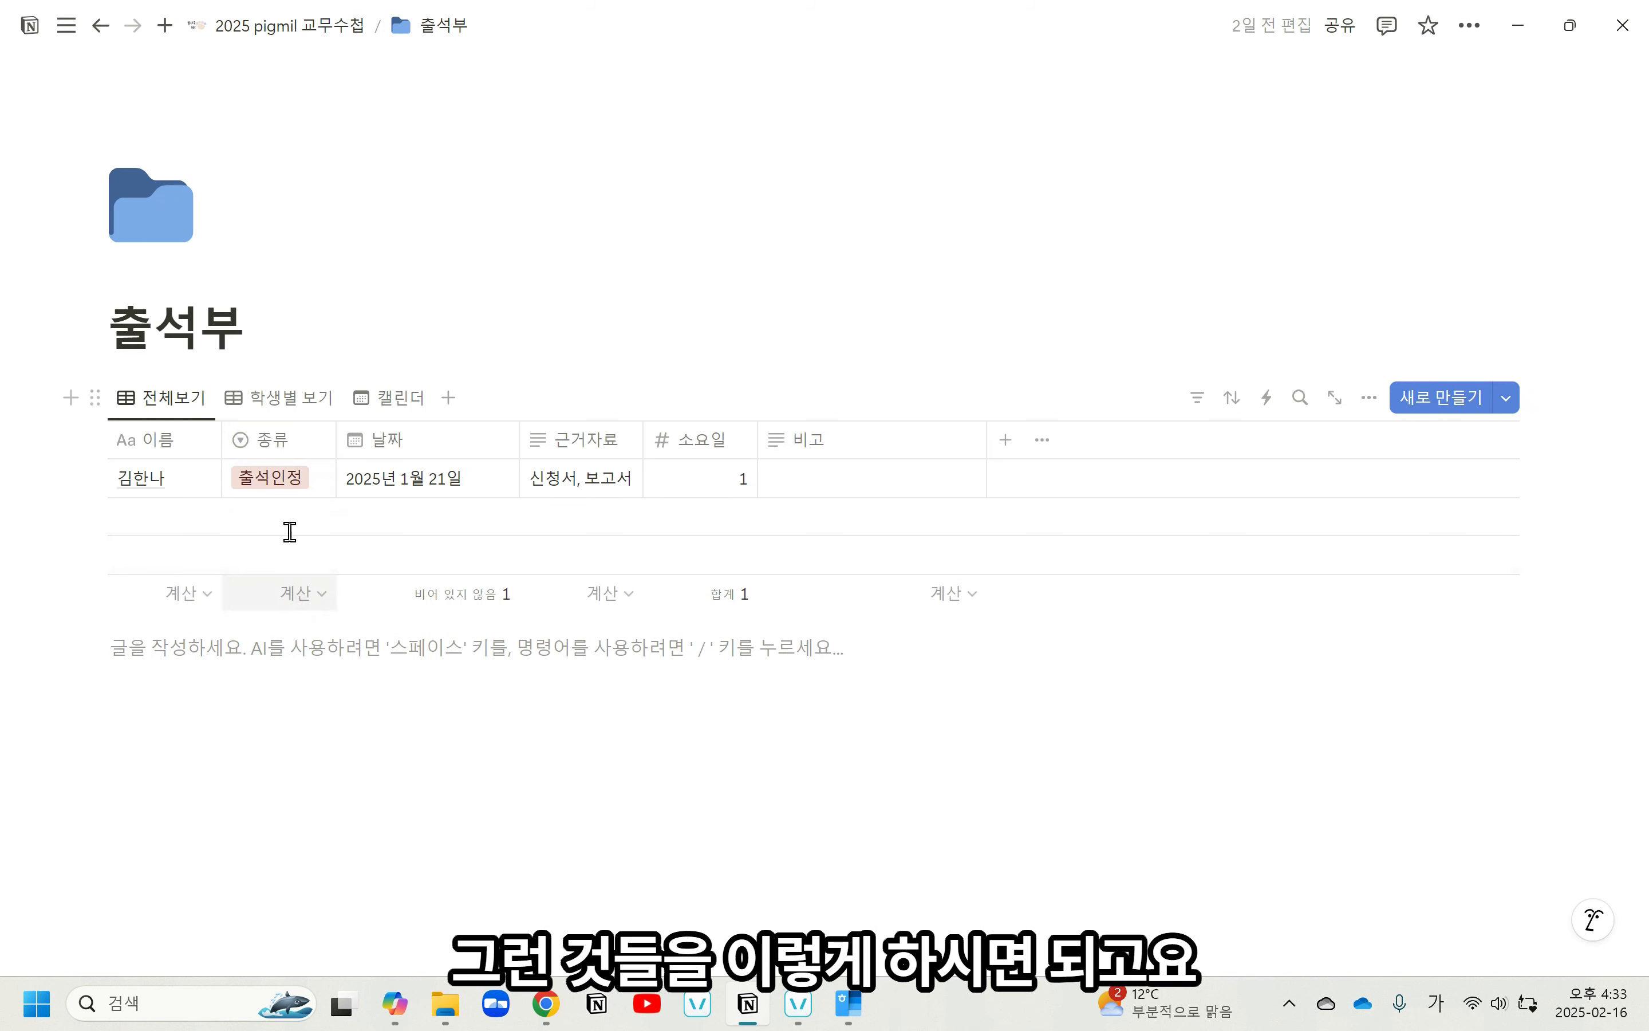
Set the attendance record's 종류 value to the 교외 option.
{"action": "left_click", "coordinate": [268, 491]}
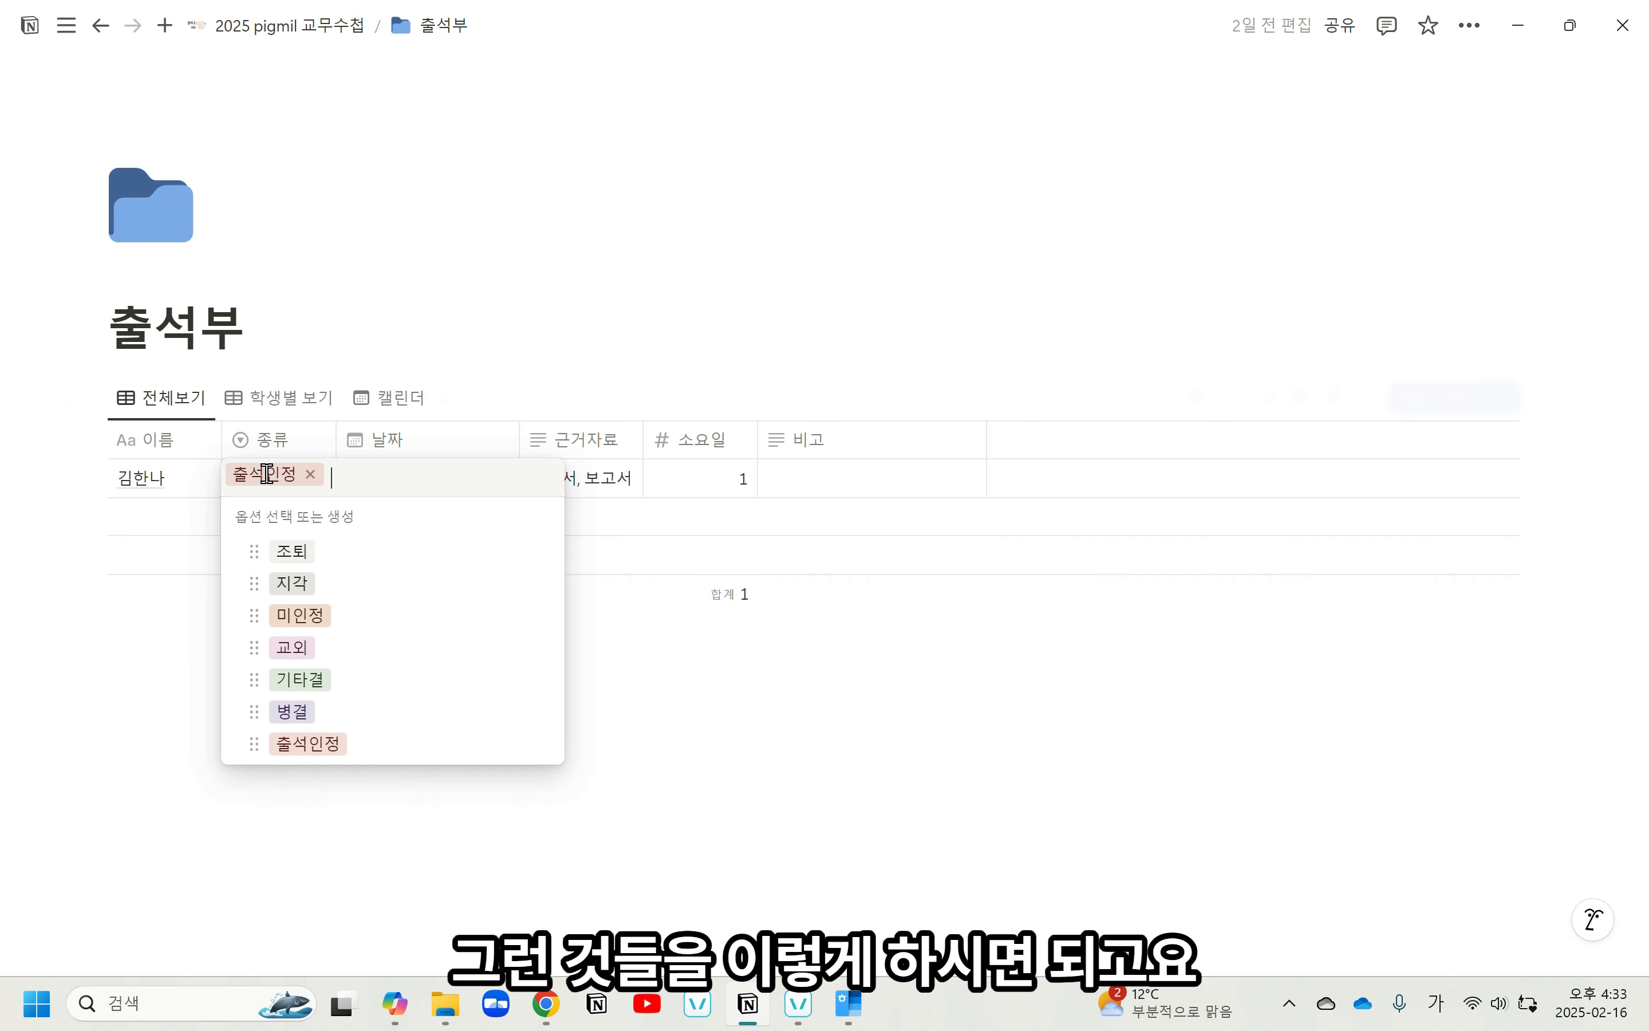
{"action": "left_click", "coordinate": [300, 648]}
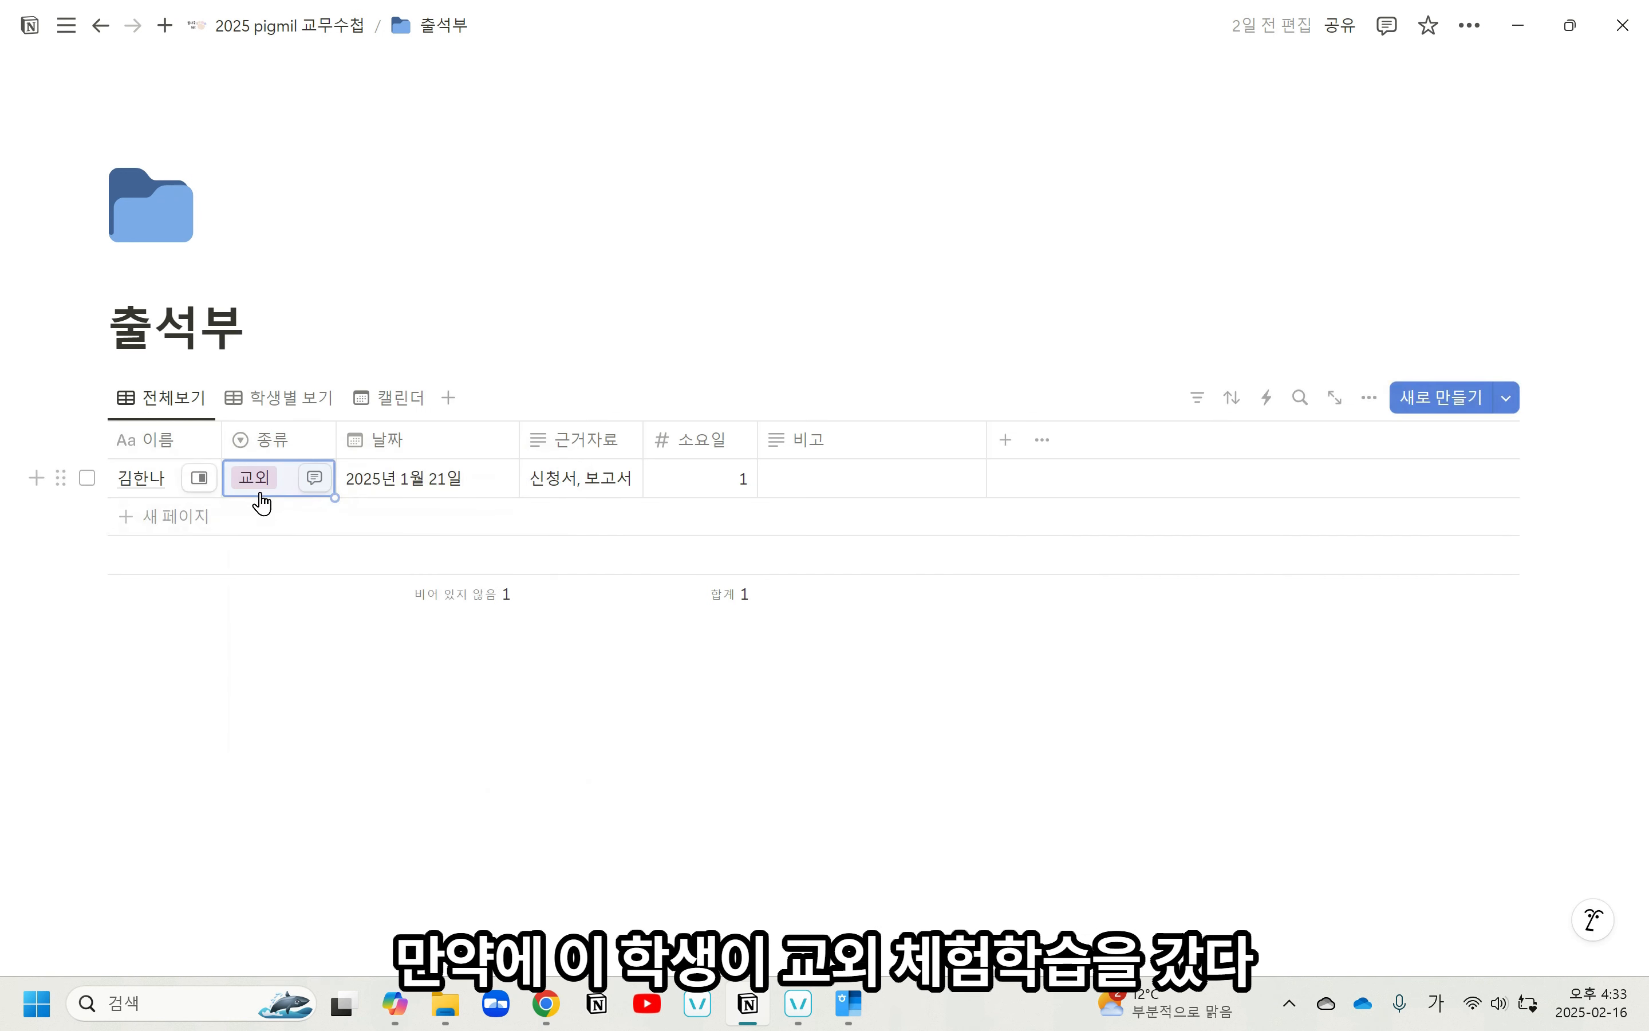
{"action": "left_click", "coordinate": [274, 443]}
{"action": "left_click", "coordinate": [295, 545]}
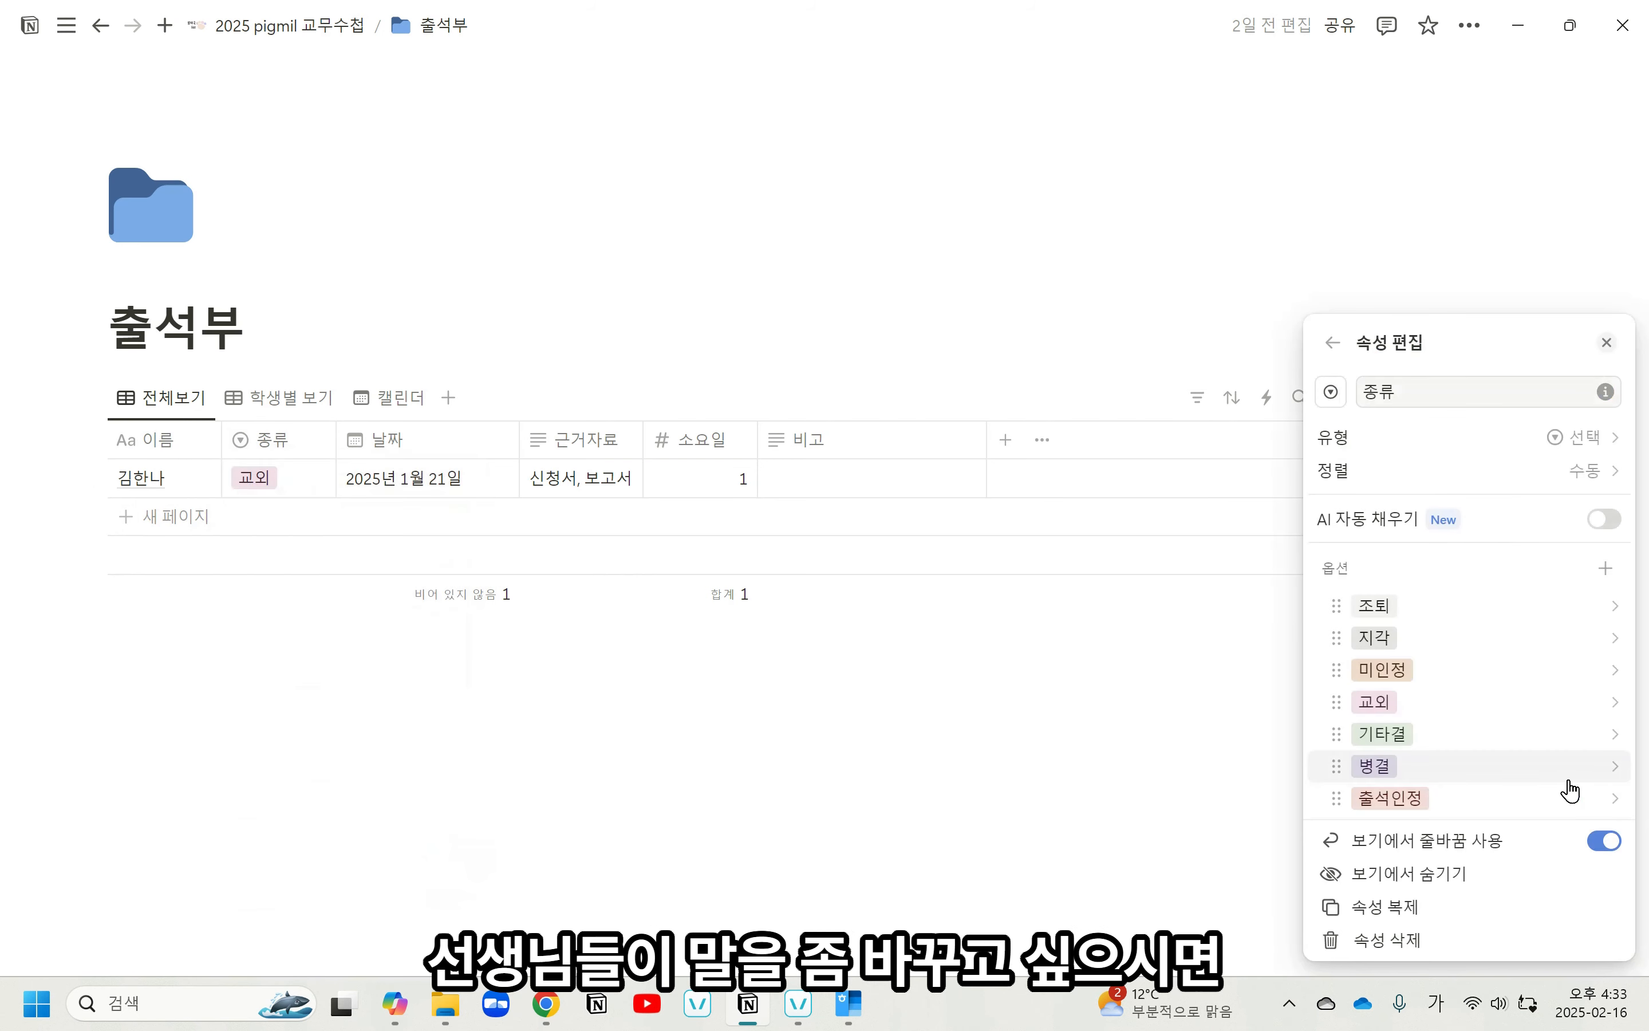
{"action": "left_click", "coordinate": [1424, 713]}
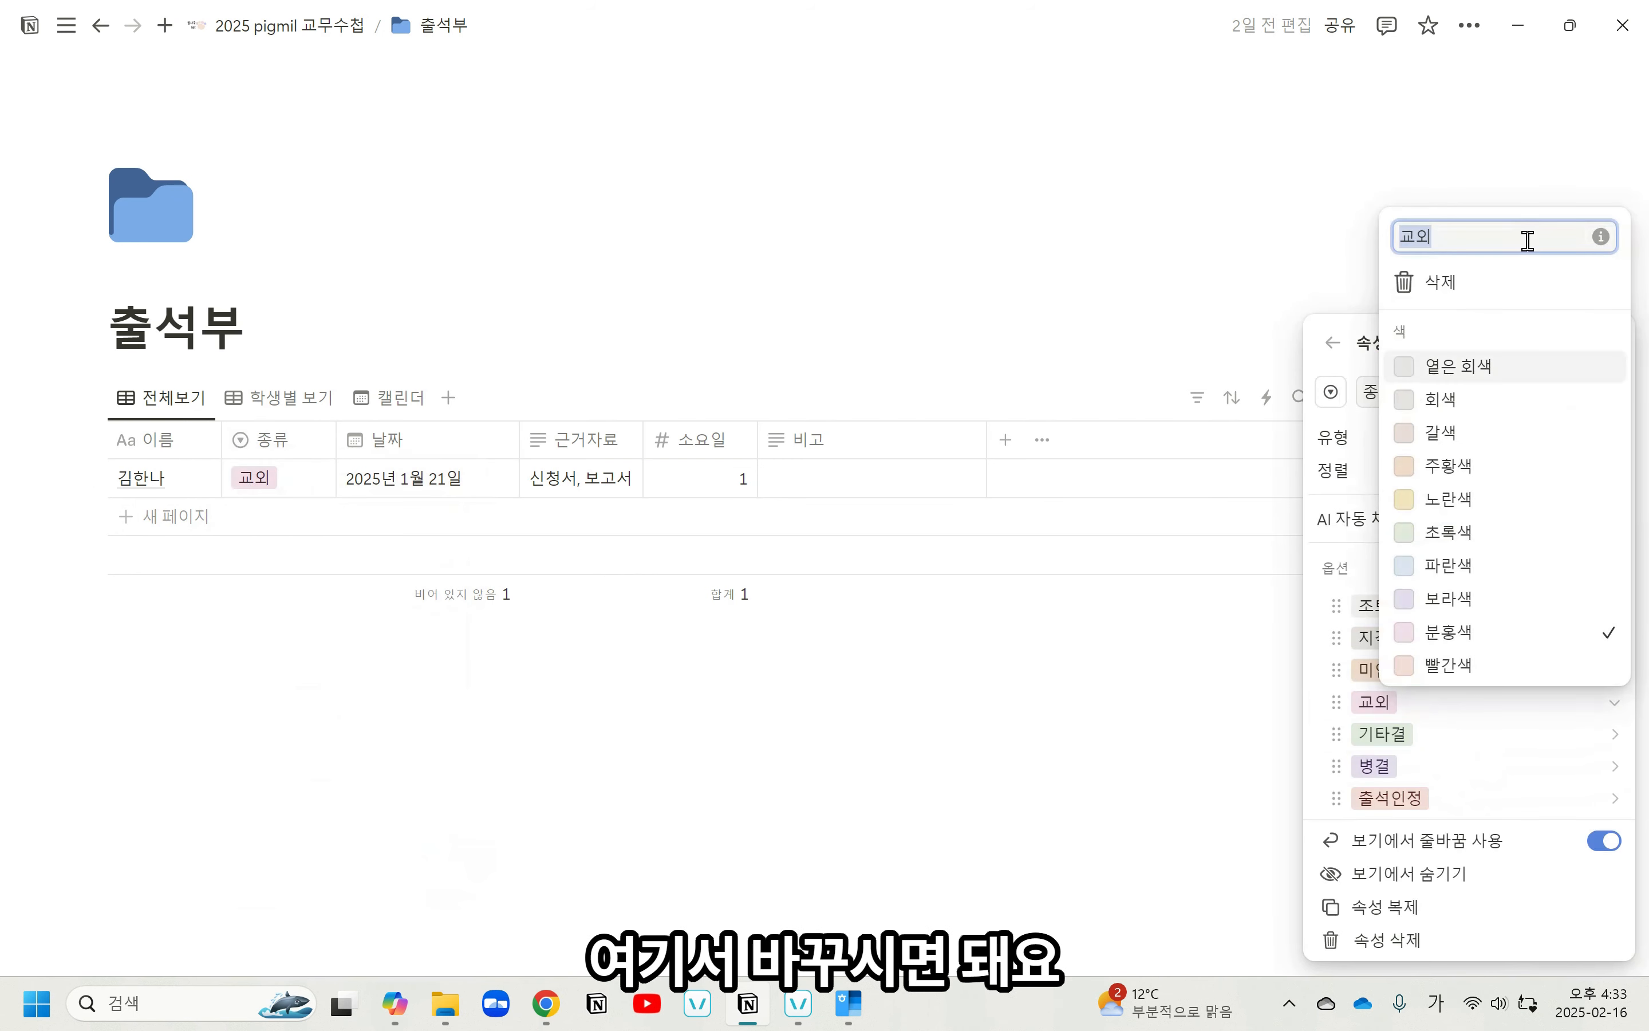
{"action": "left_click", "coordinate": [452, 293]}
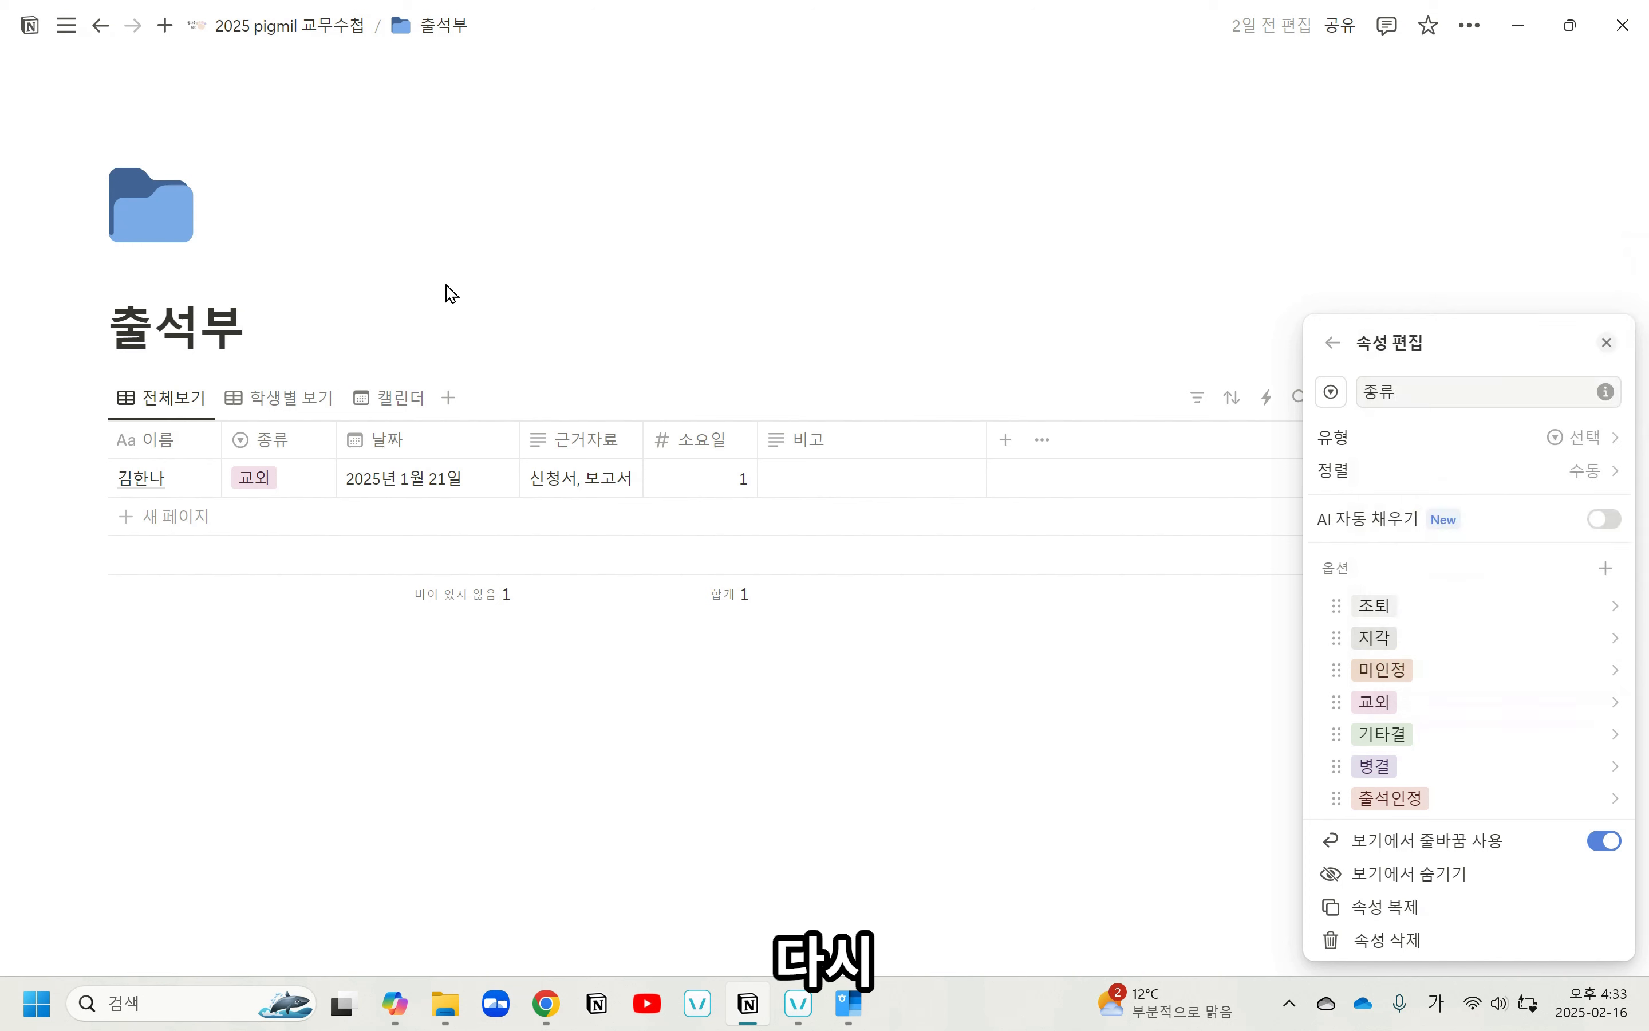
{"action": "left_click", "coordinate": [637, 828]}
Rename the 교외 option of the 종류 property to 교외체험학습.
{"action": "left_click", "coordinate": [268, 442]}
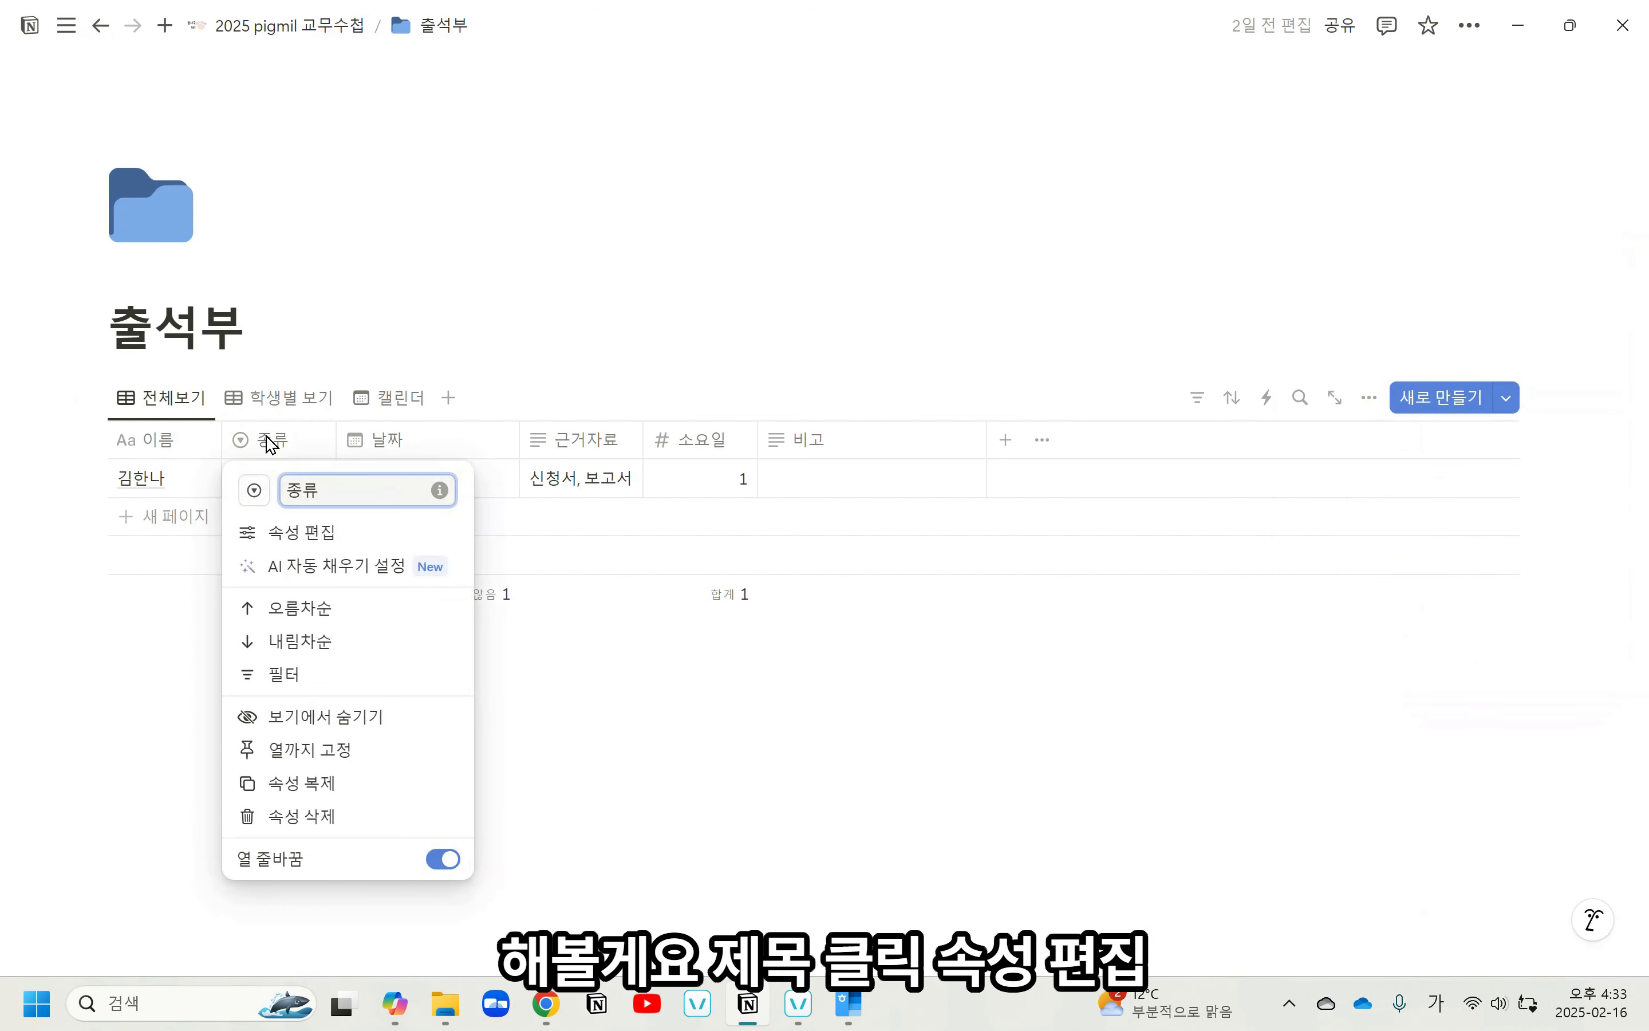
{"action": "left_click", "coordinate": [300, 530]}
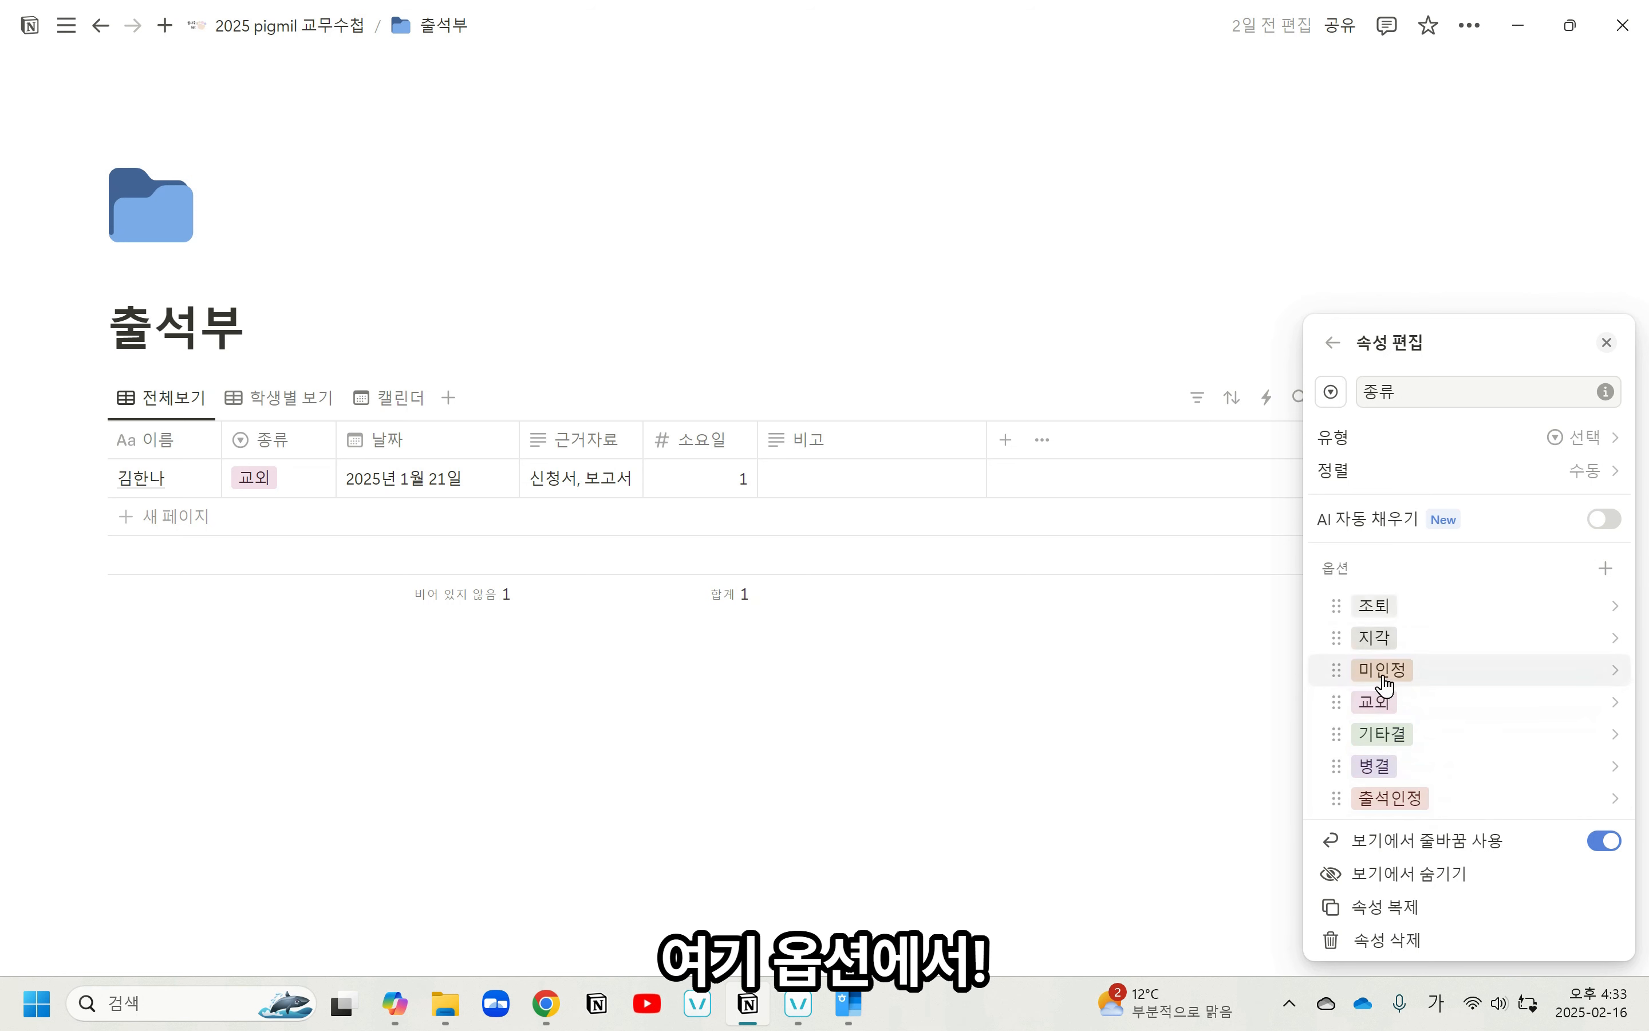
{"action": "left_click", "coordinate": [1413, 716]}
{"action": "key", "text": "Right"}
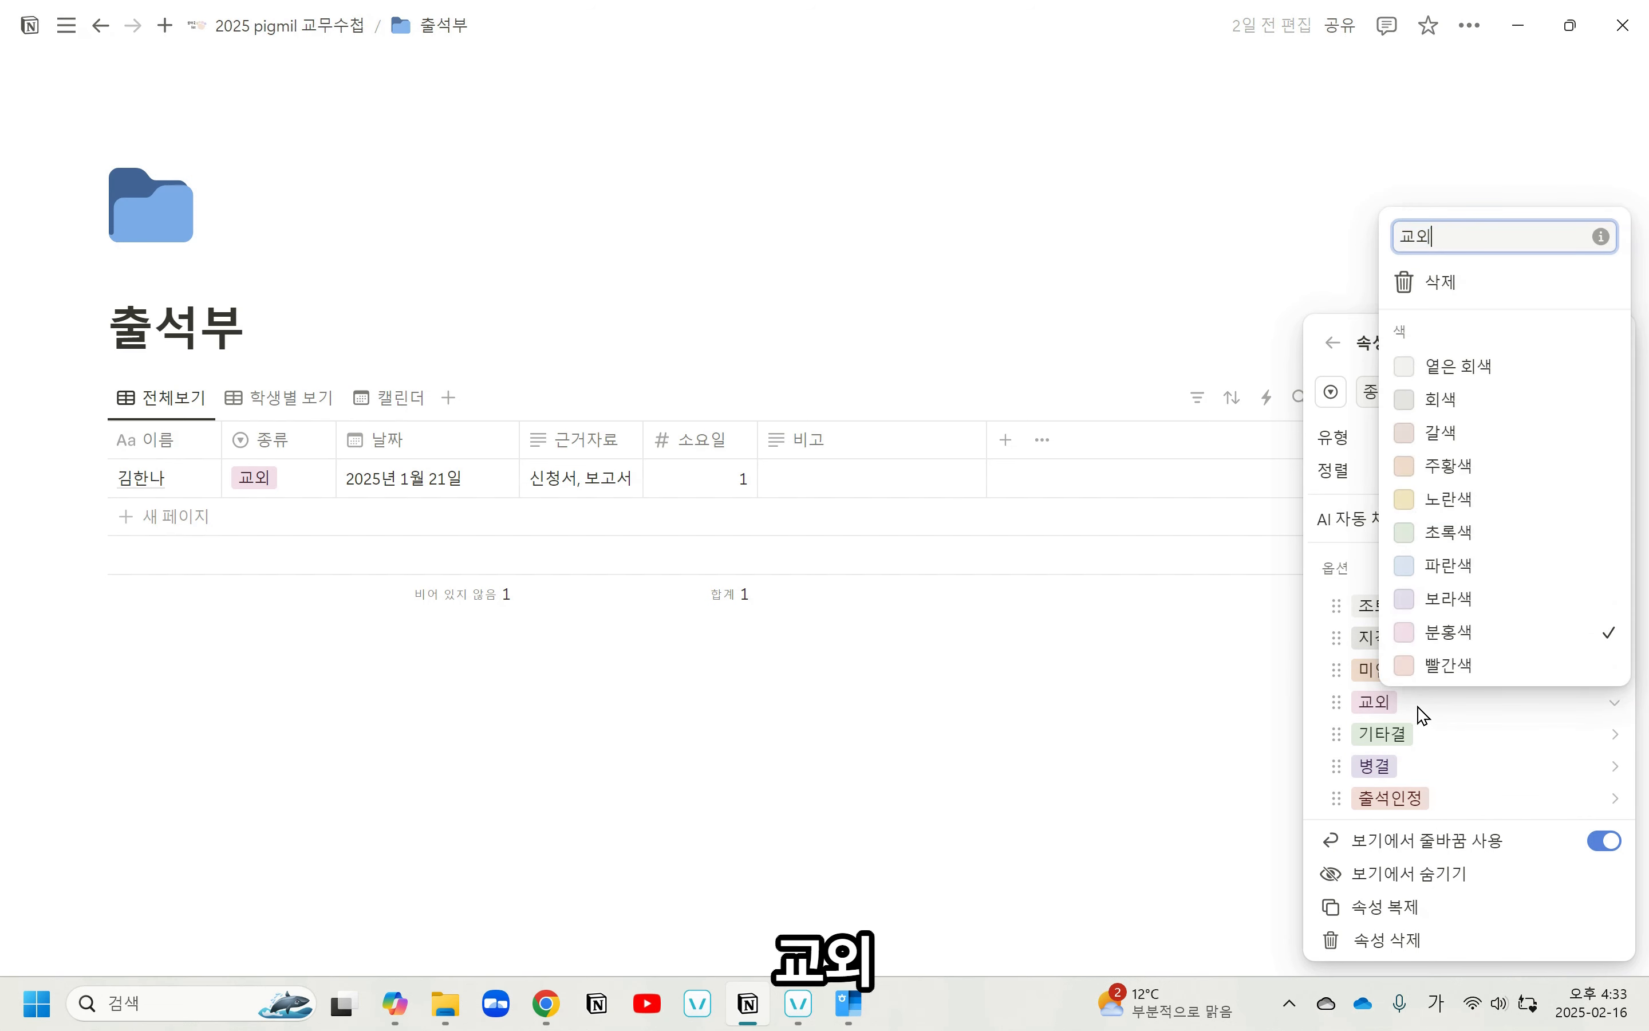
{"action": "type", "text": "체험학습"}
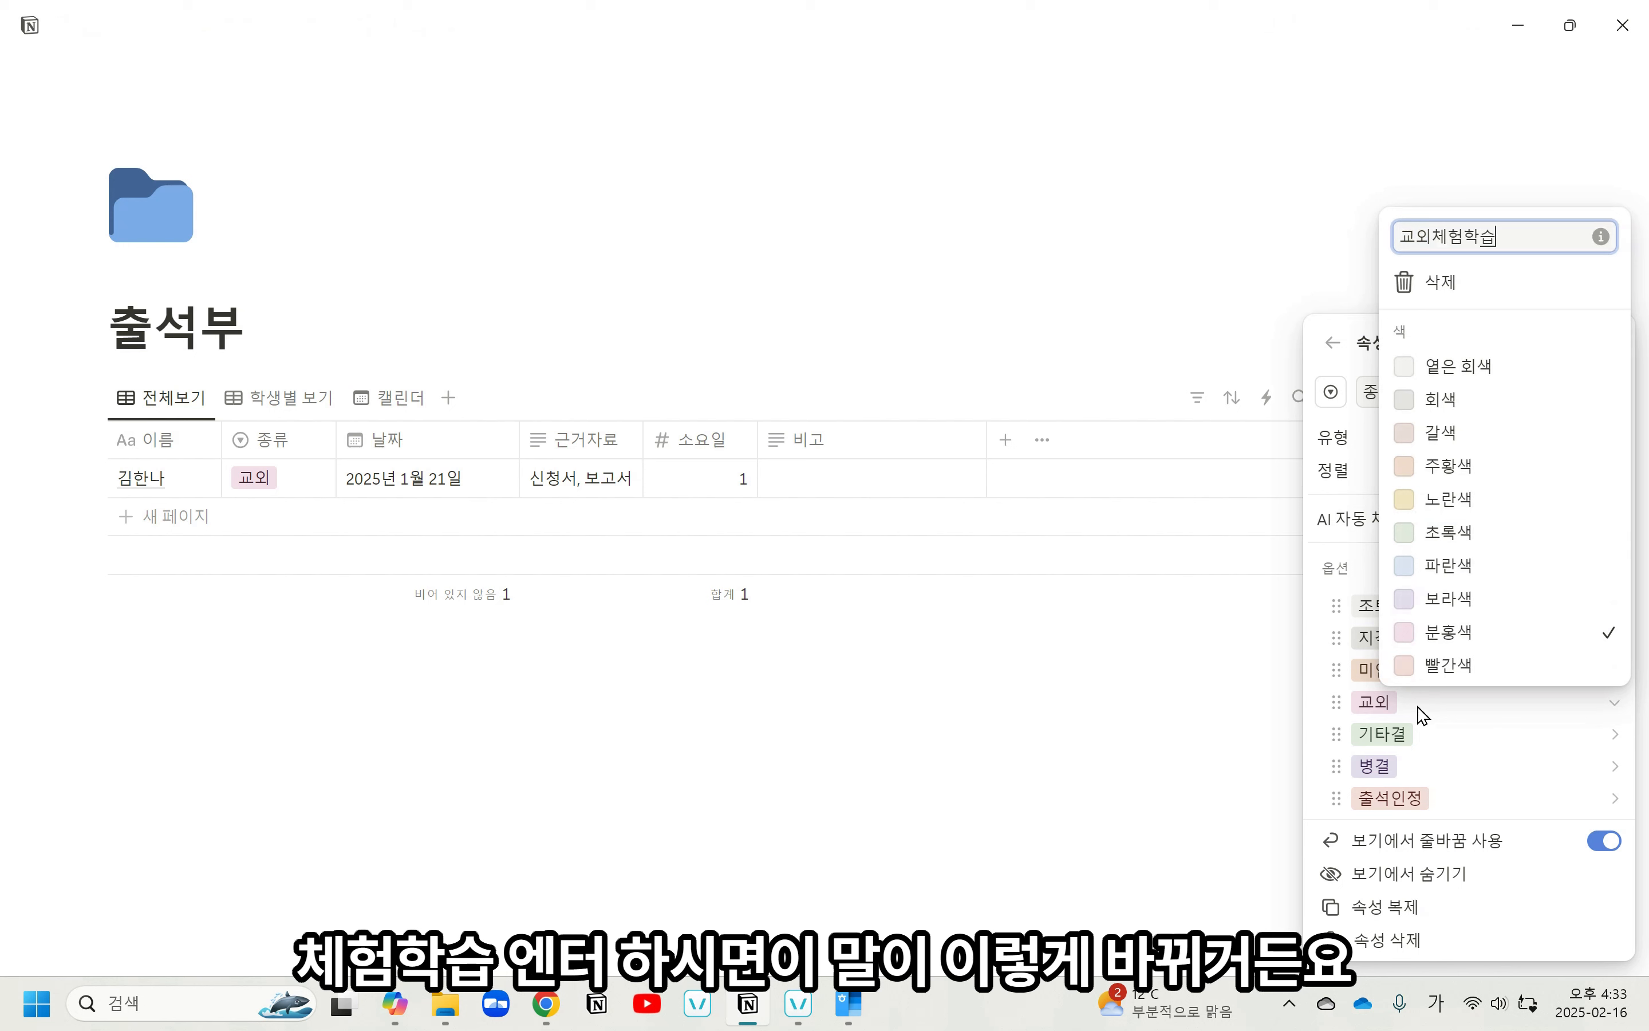
{"action": "key", "text": "Return"}
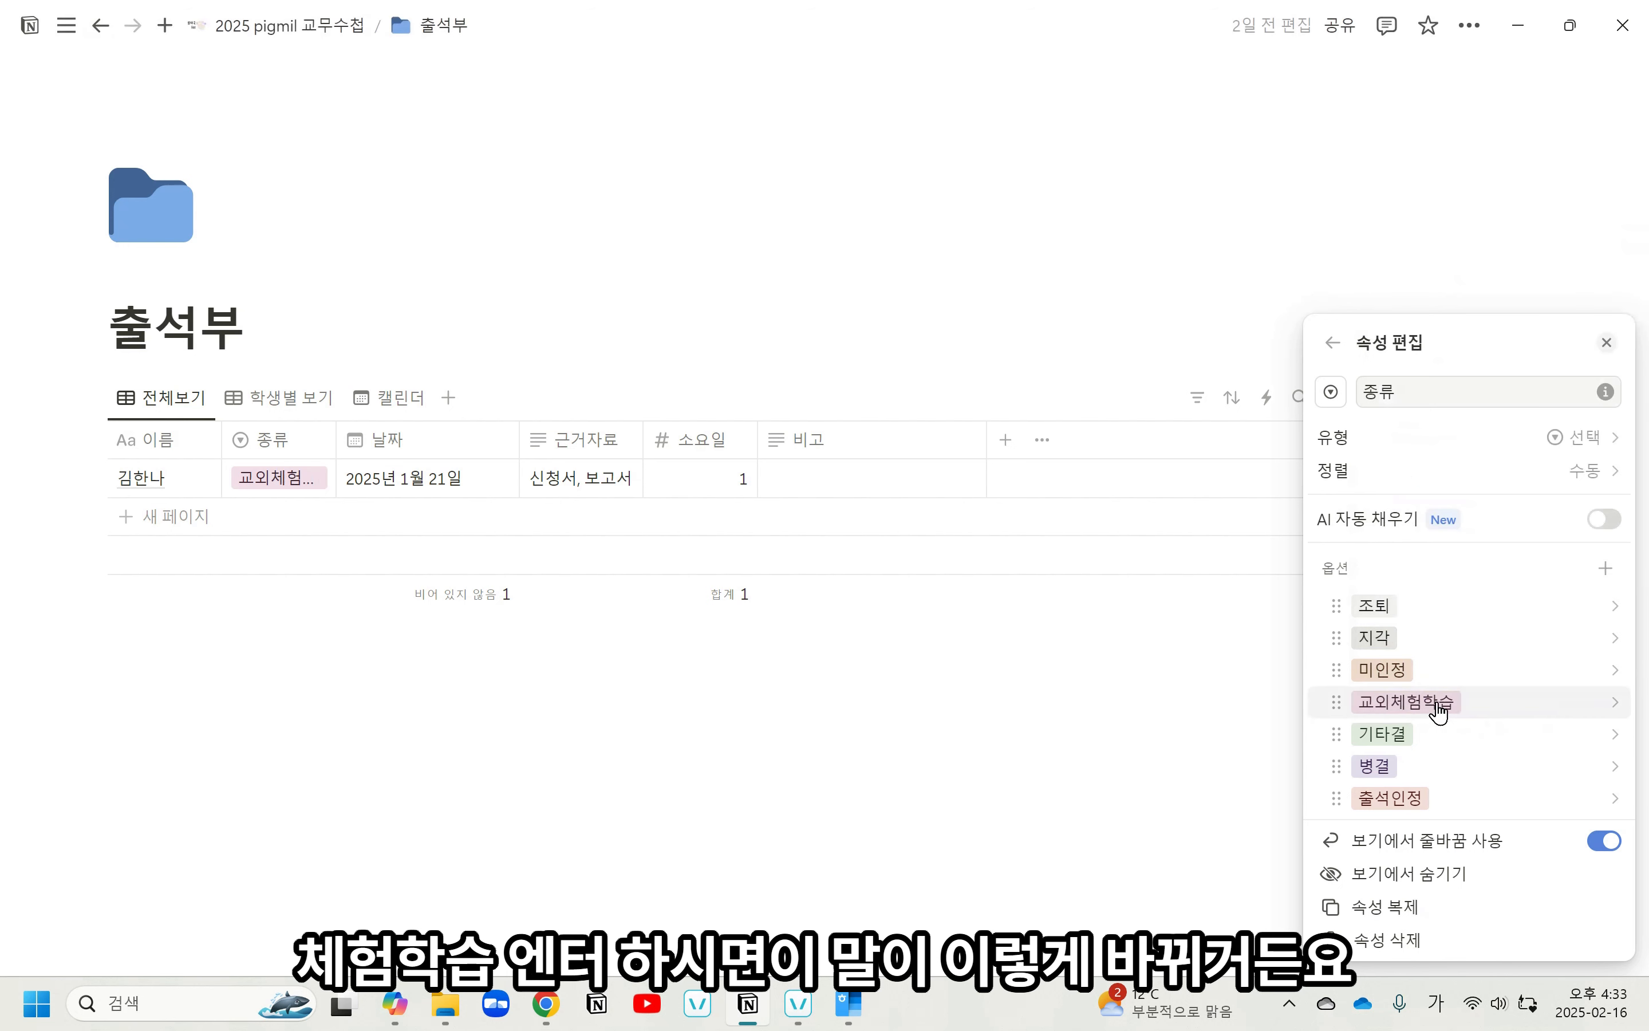
{"action": "left_click", "coordinate": [1028, 822]}
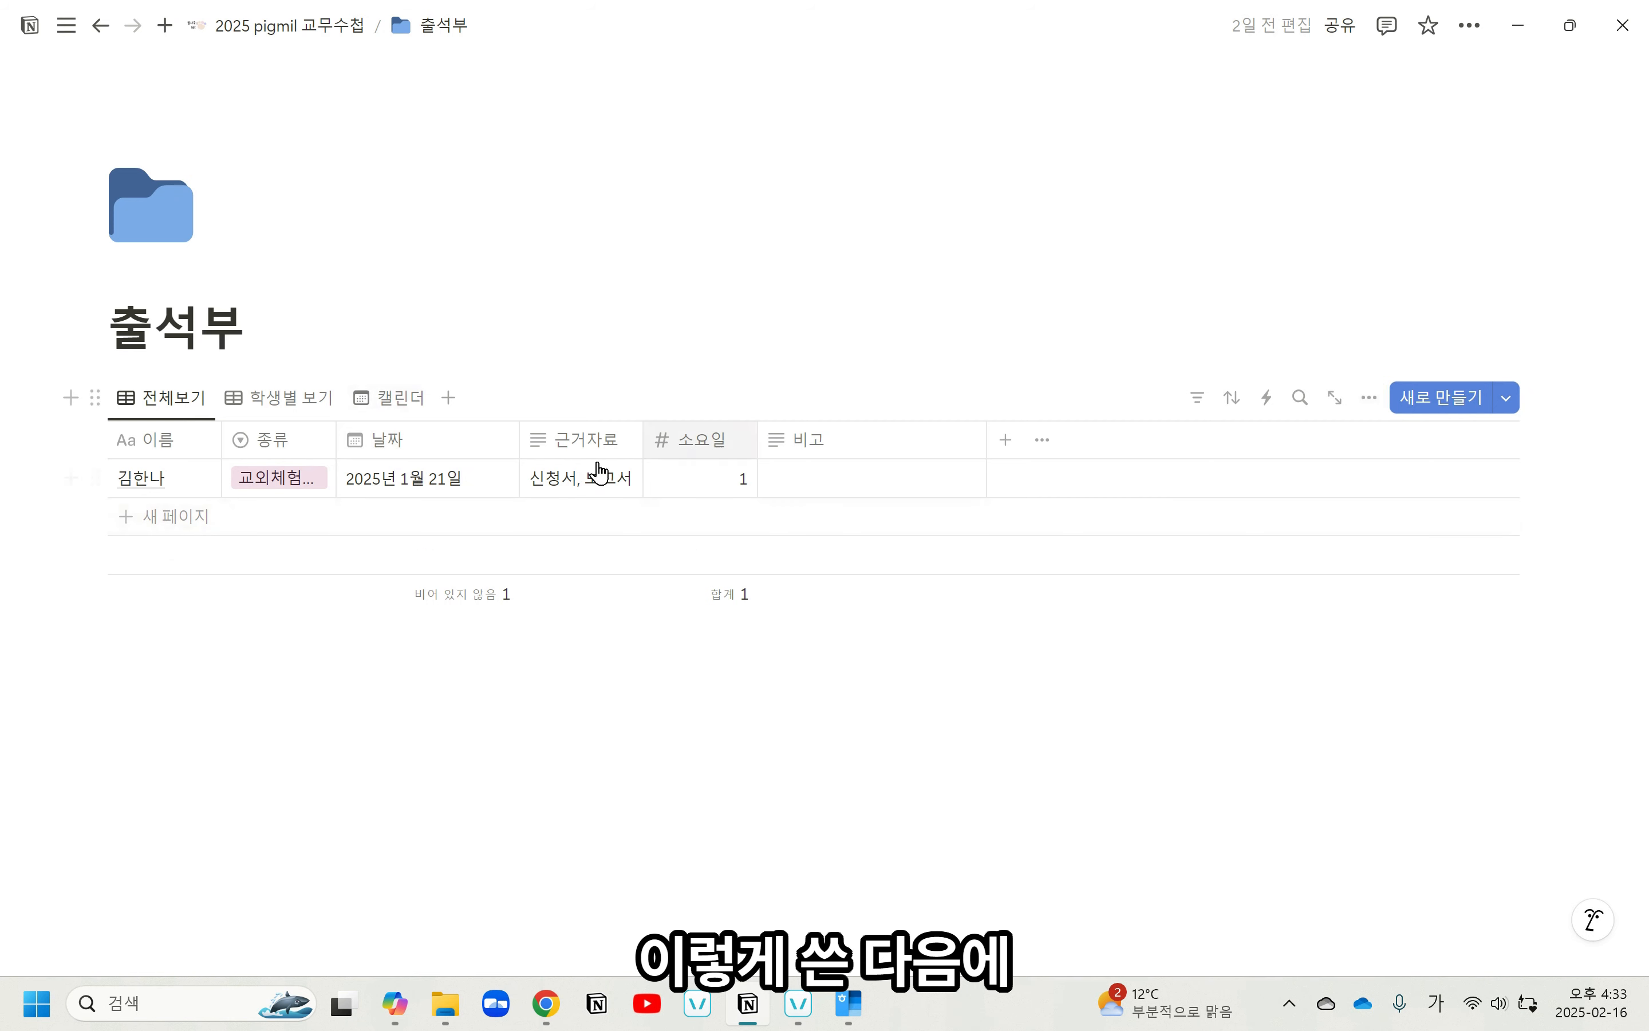
Add a second attendance record for the same student and set its 종류 to 교외체험학습.
{"action": "left_click", "coordinate": [171, 527]}
{"action": "type", "text": "김"}
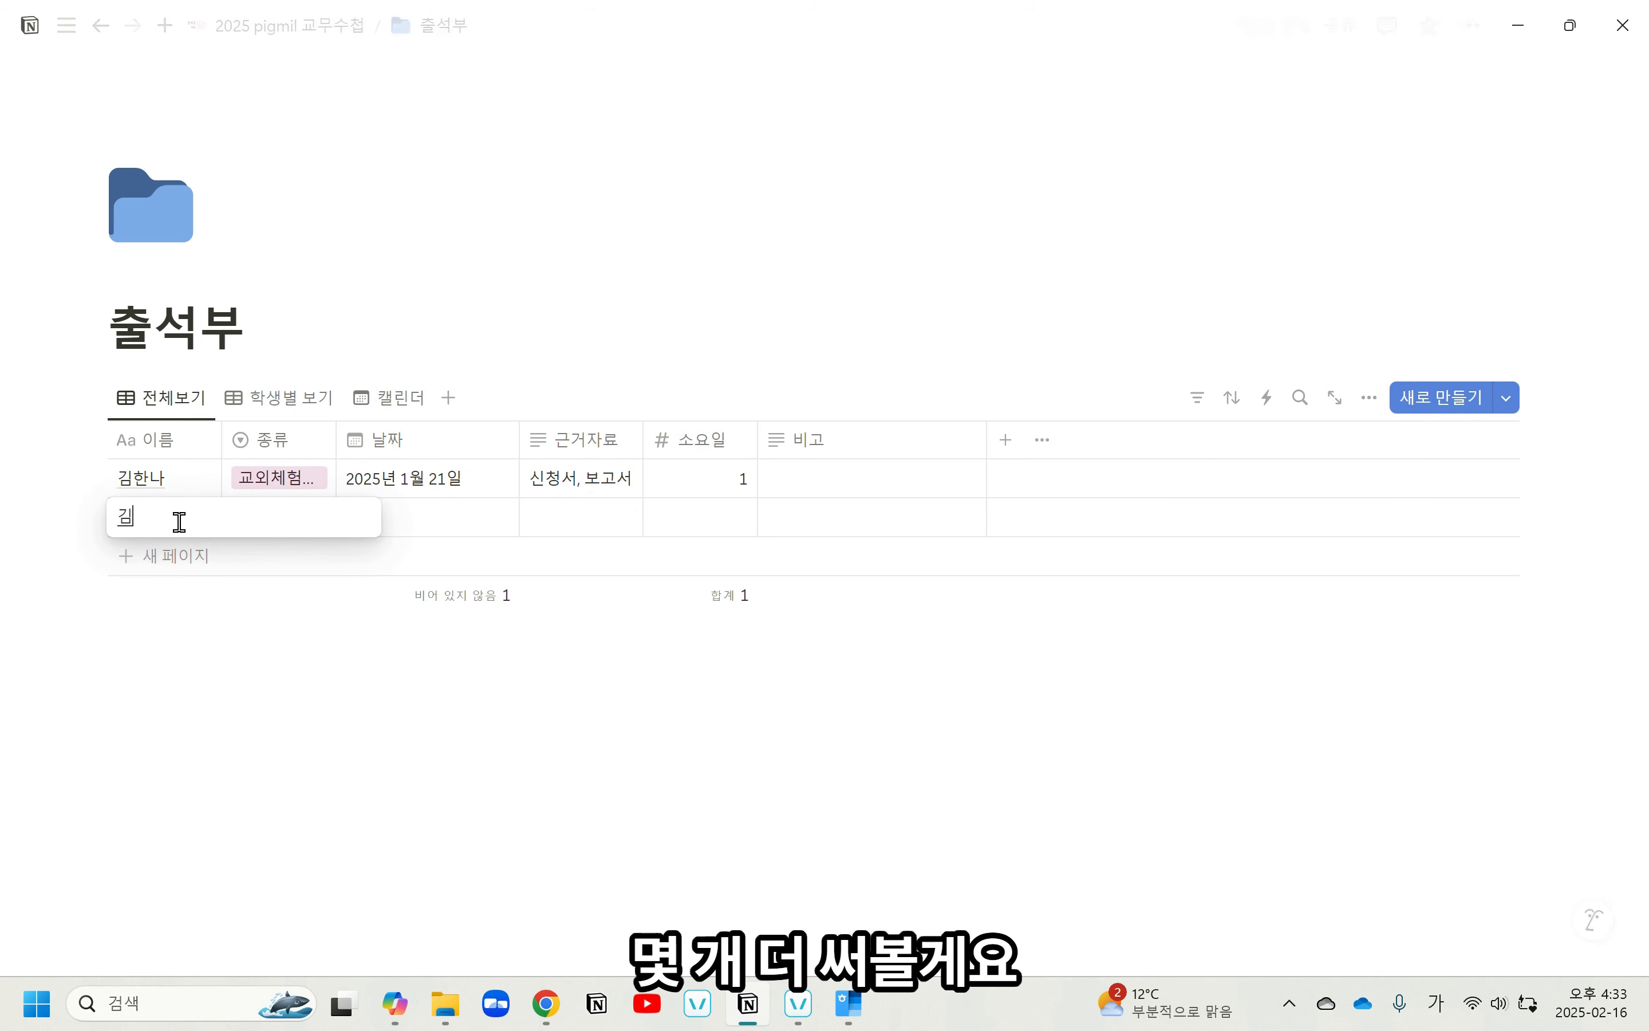
{"action": "type", "text": "김해"}
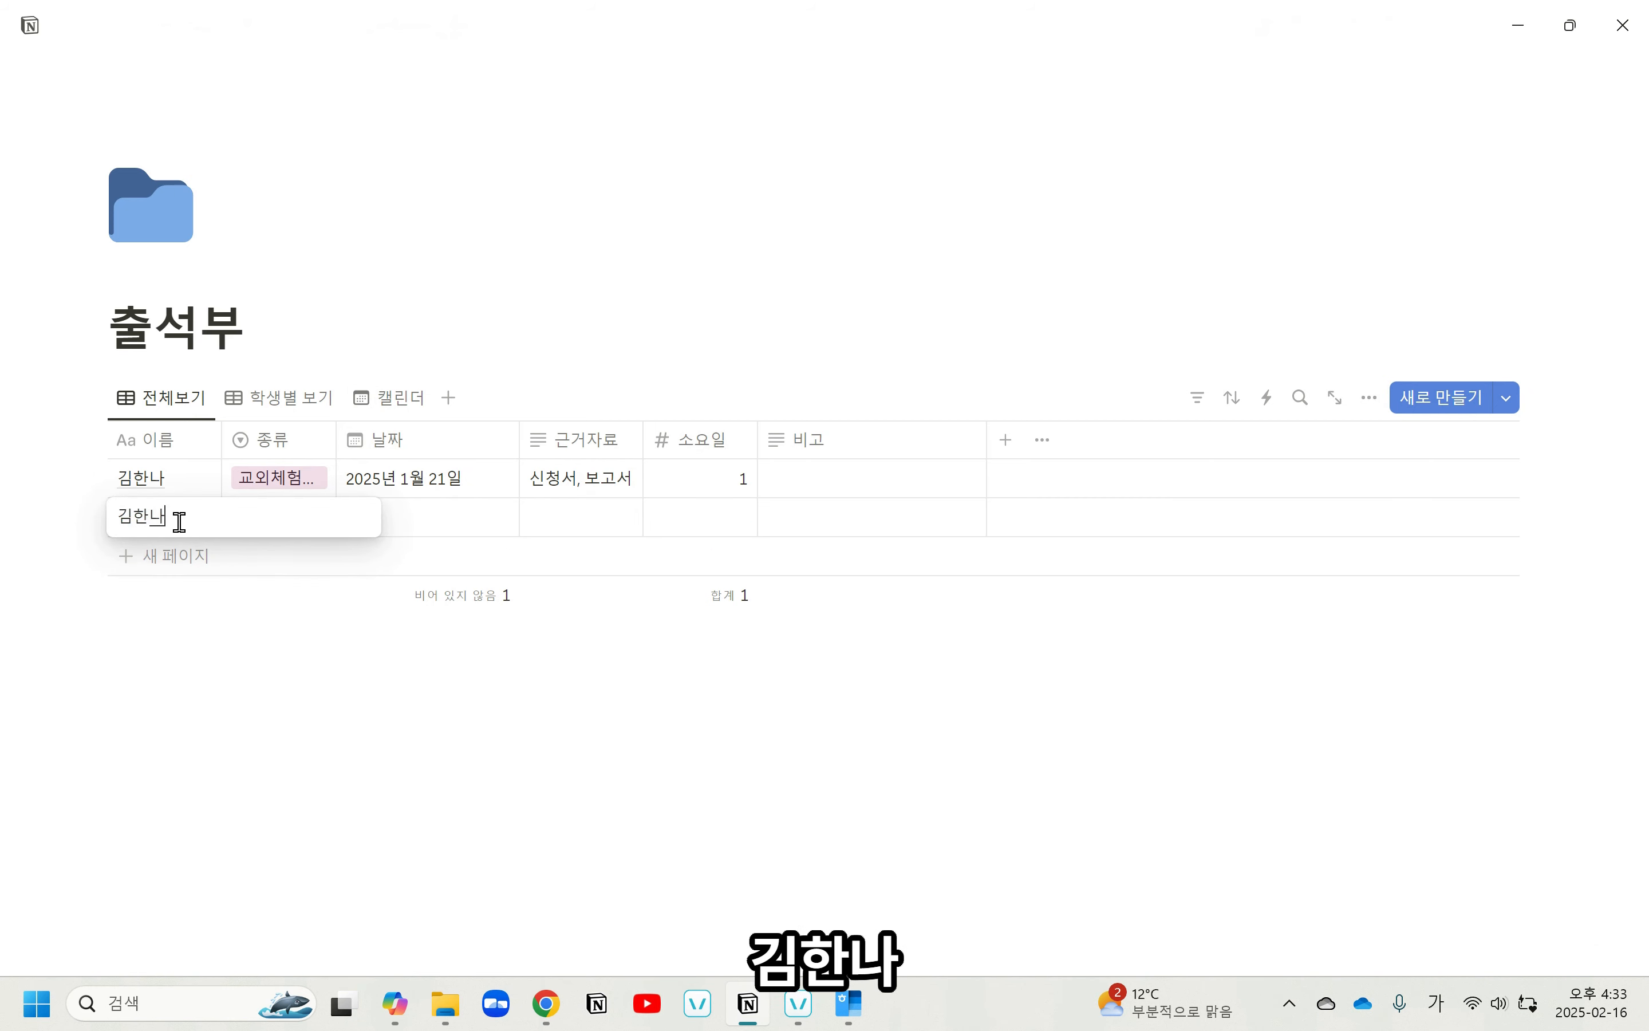
{"action": "key", "text": "Return"}
{"action": "left_click", "coordinate": [286, 505]}
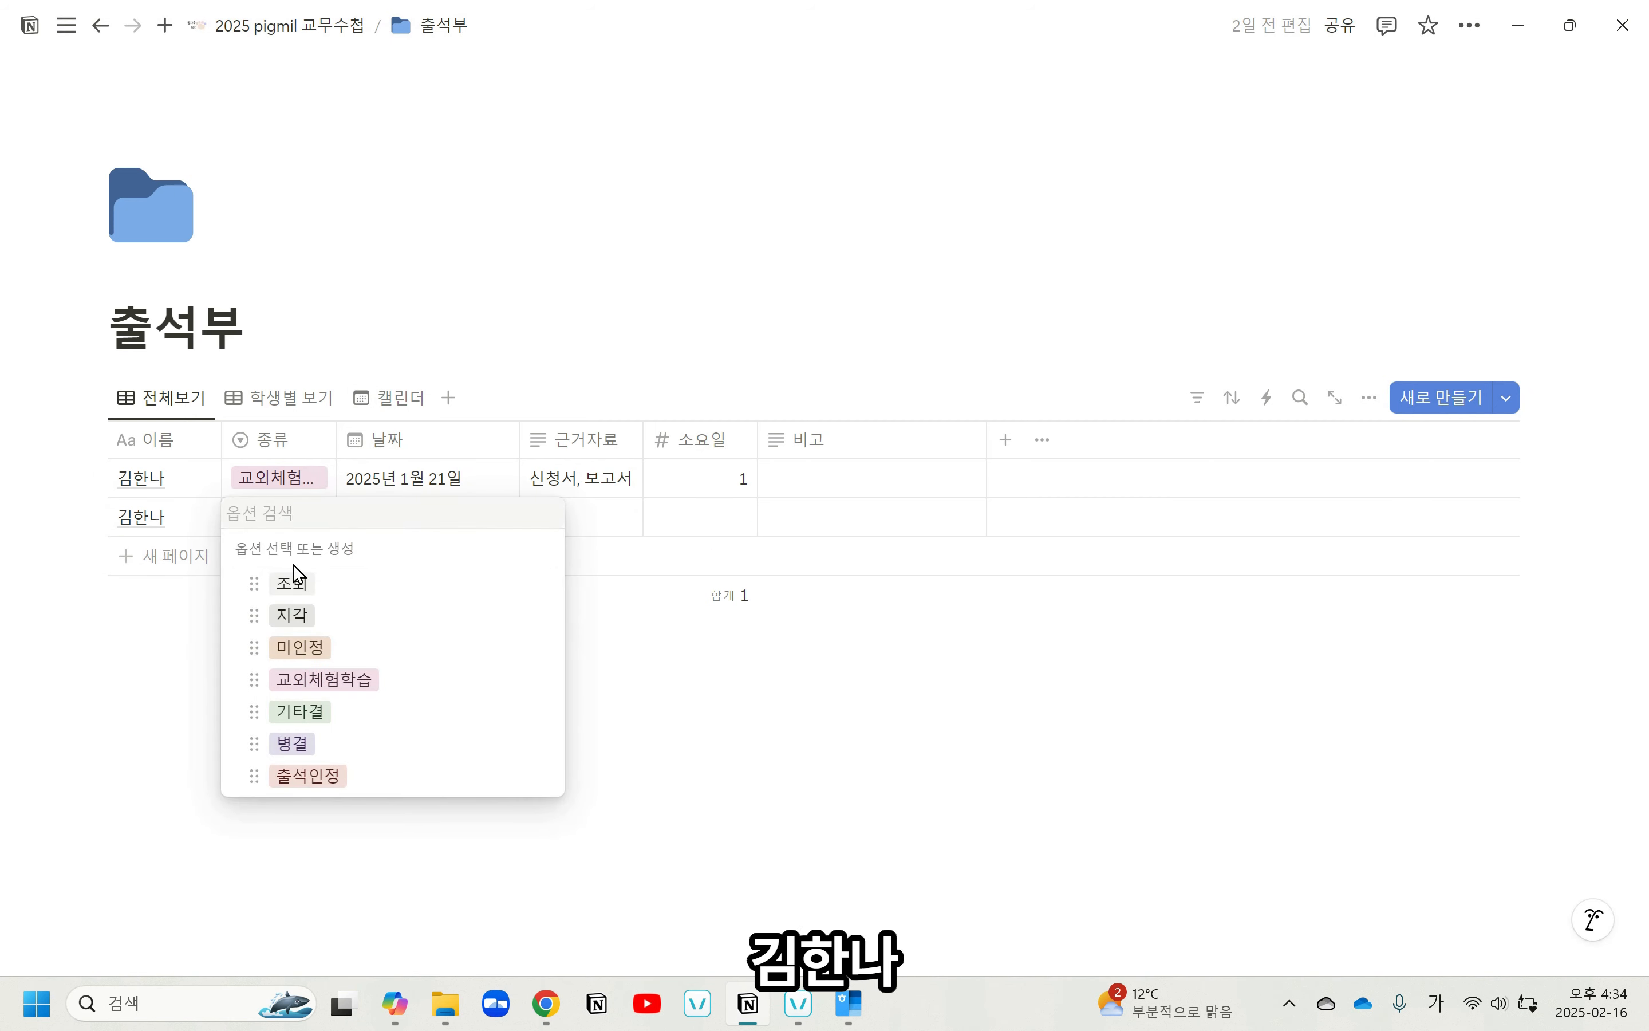
{"action": "left_click", "coordinate": [361, 680]}
Set the second attendance record's 날짜 to February 10, 2025.
{"action": "left_click", "coordinate": [417, 518]}
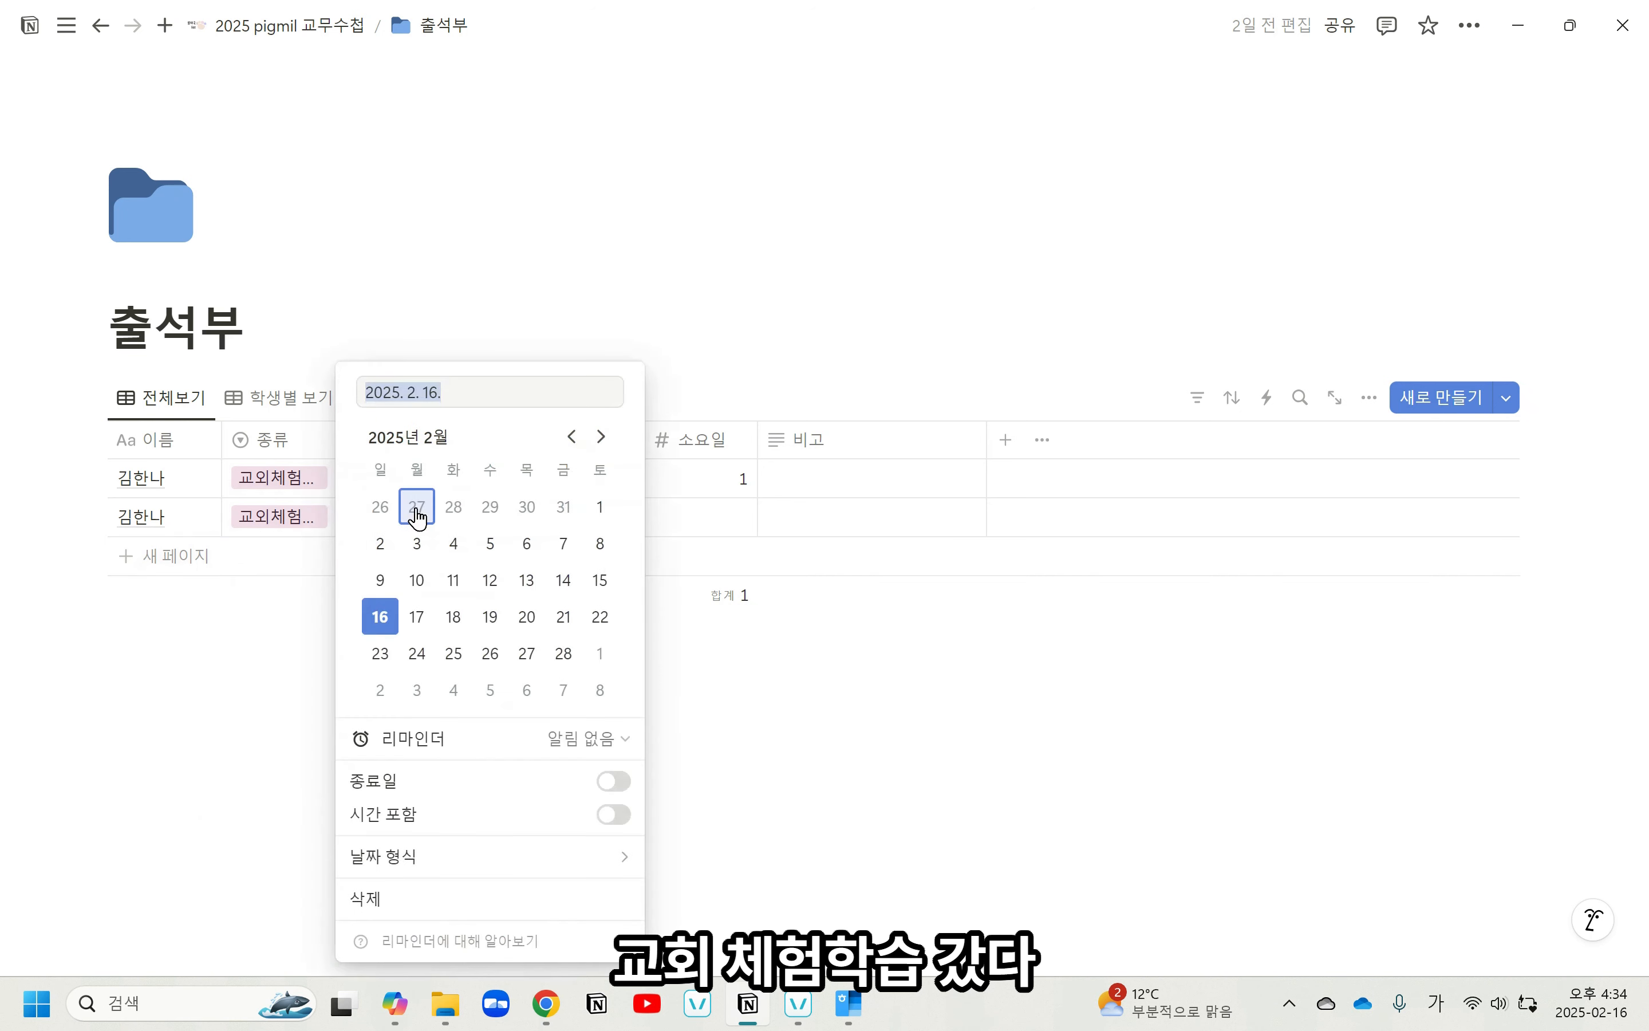
{"action": "left_click", "coordinate": [417, 580]}
{"action": "left_click", "coordinate": [910, 767]}
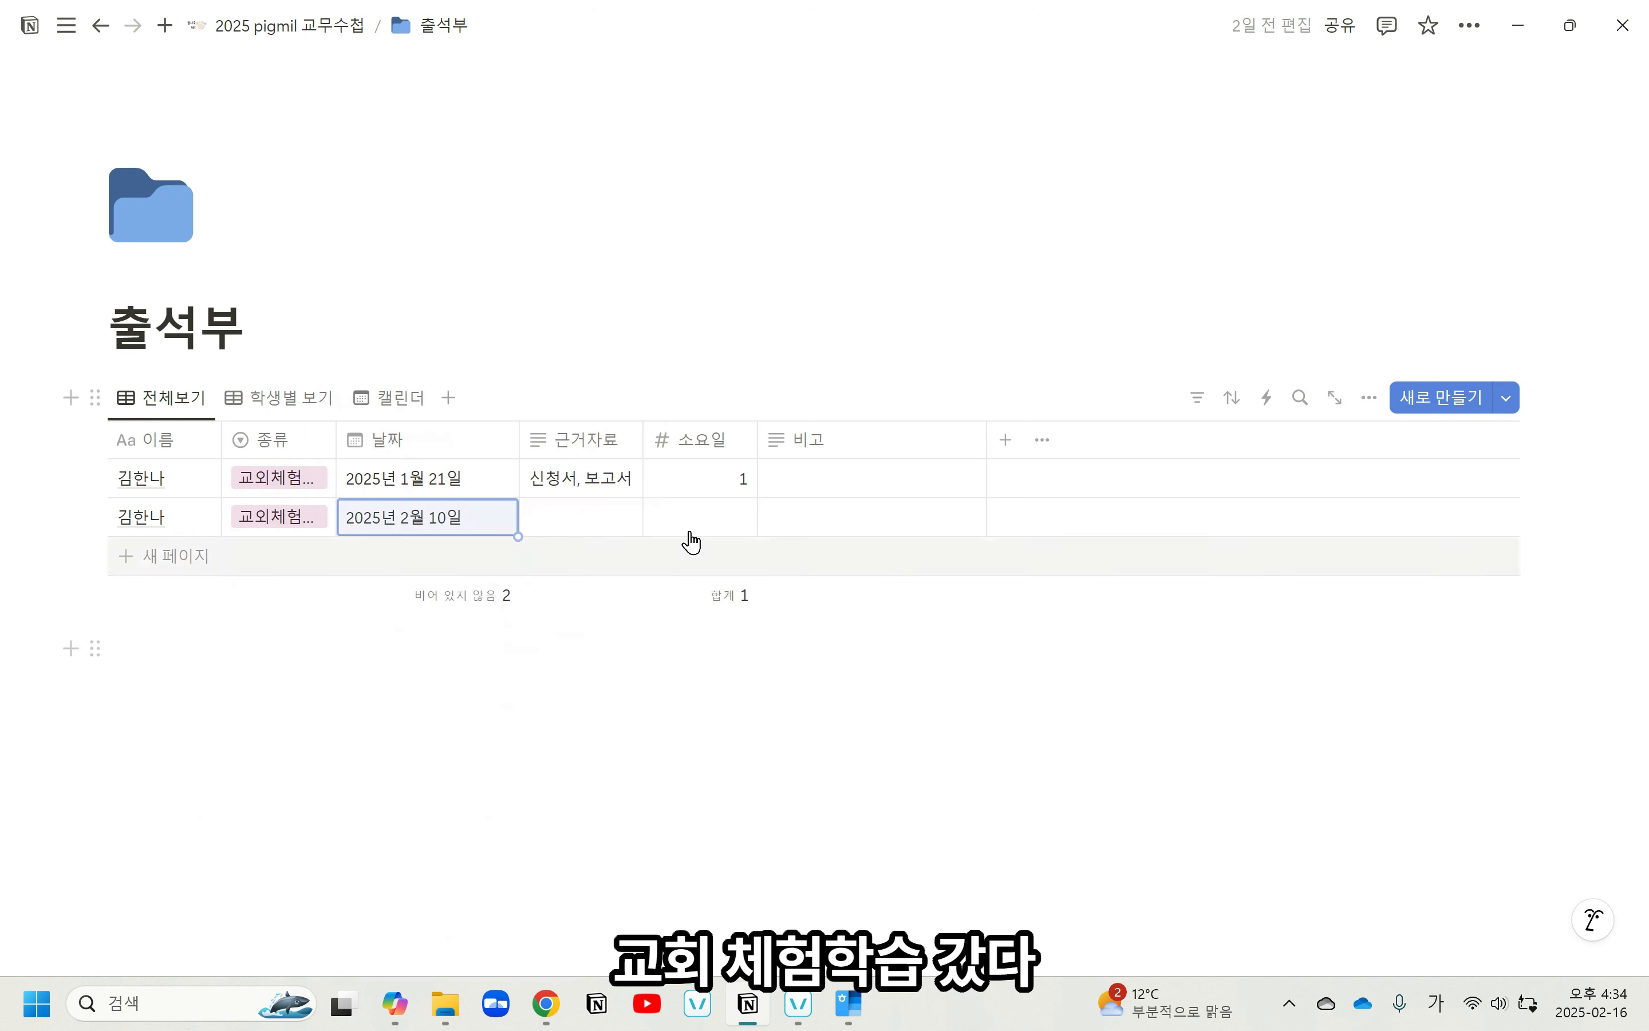
Fill the first record's 근거자료 text down into the second record and set the second record's 소요일 to 2.
{"action": "left_click", "coordinate": [552, 518]}
{"action": "left_click", "coordinate": [607, 718]}
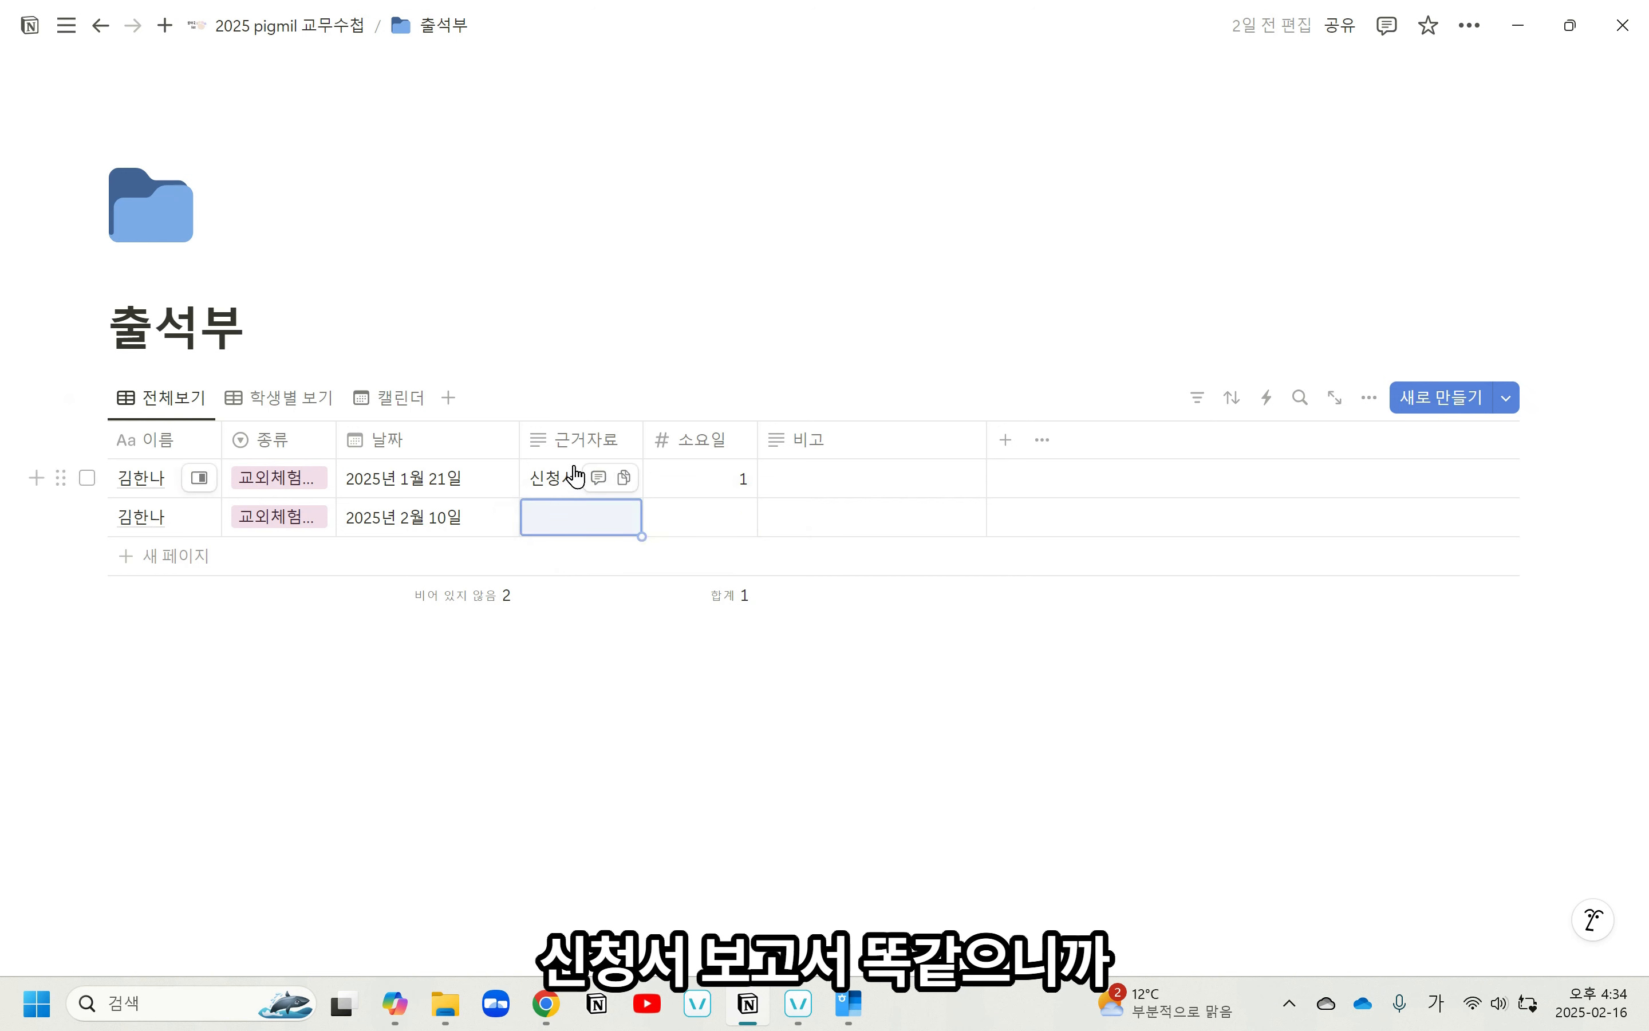
{"action": "left_click", "coordinate": [577, 488]}
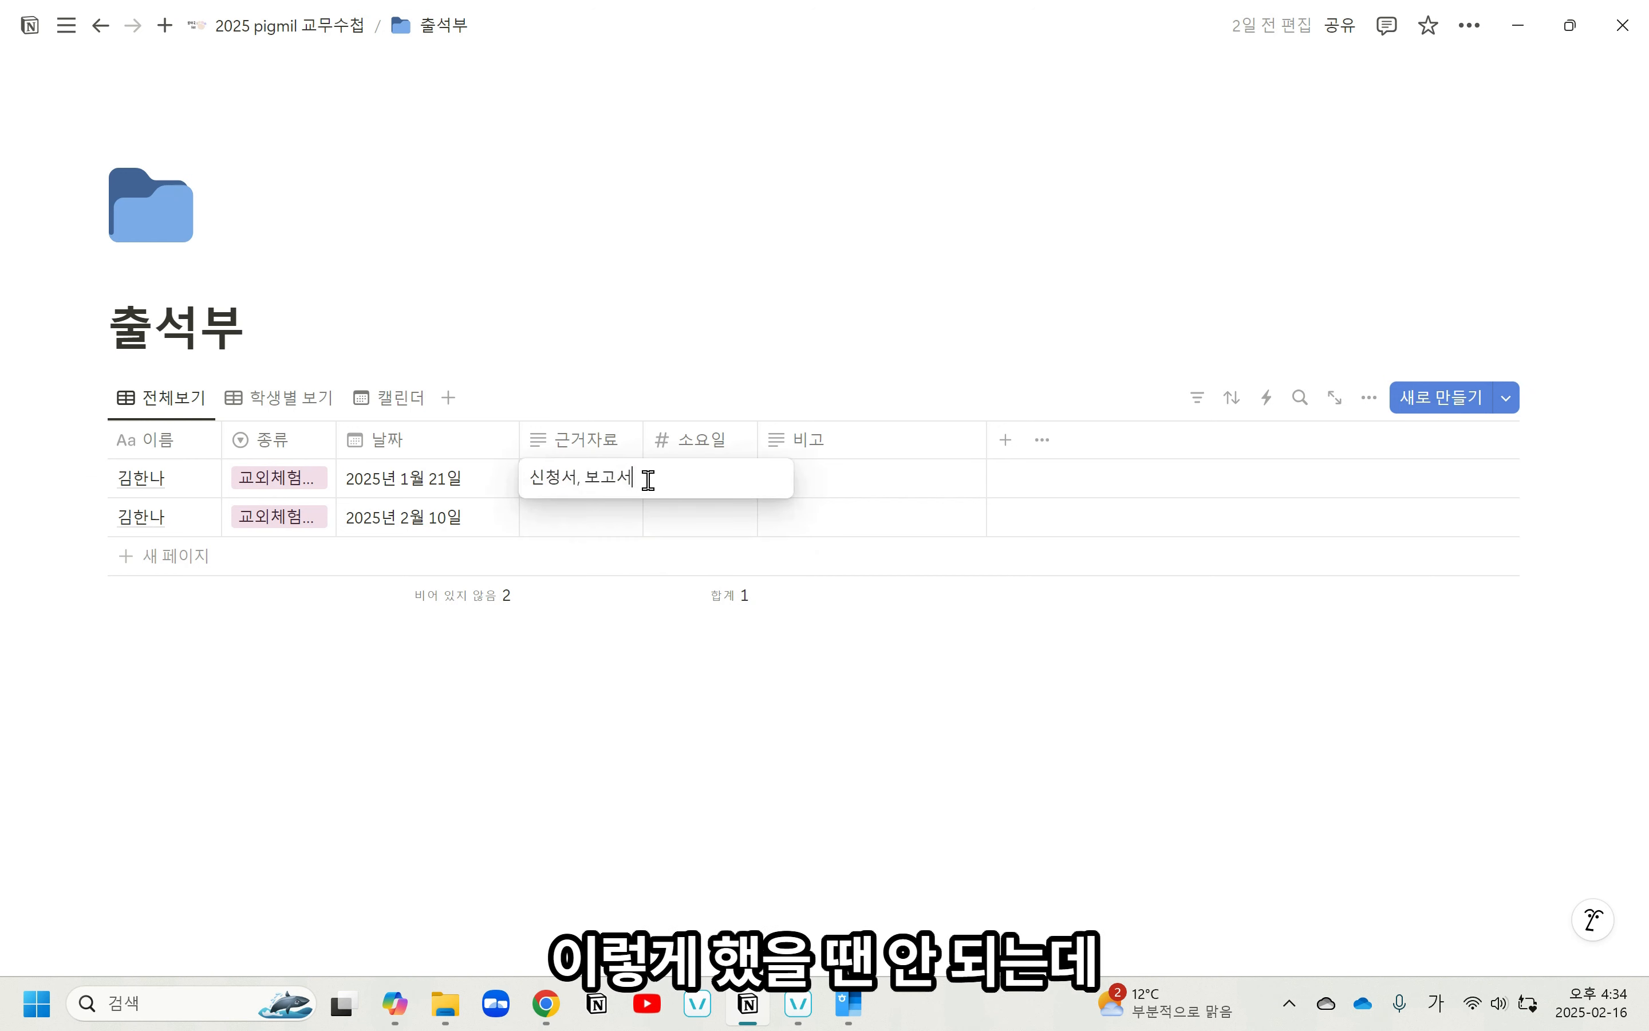
{"action": "left_click", "coordinate": [582, 348]}
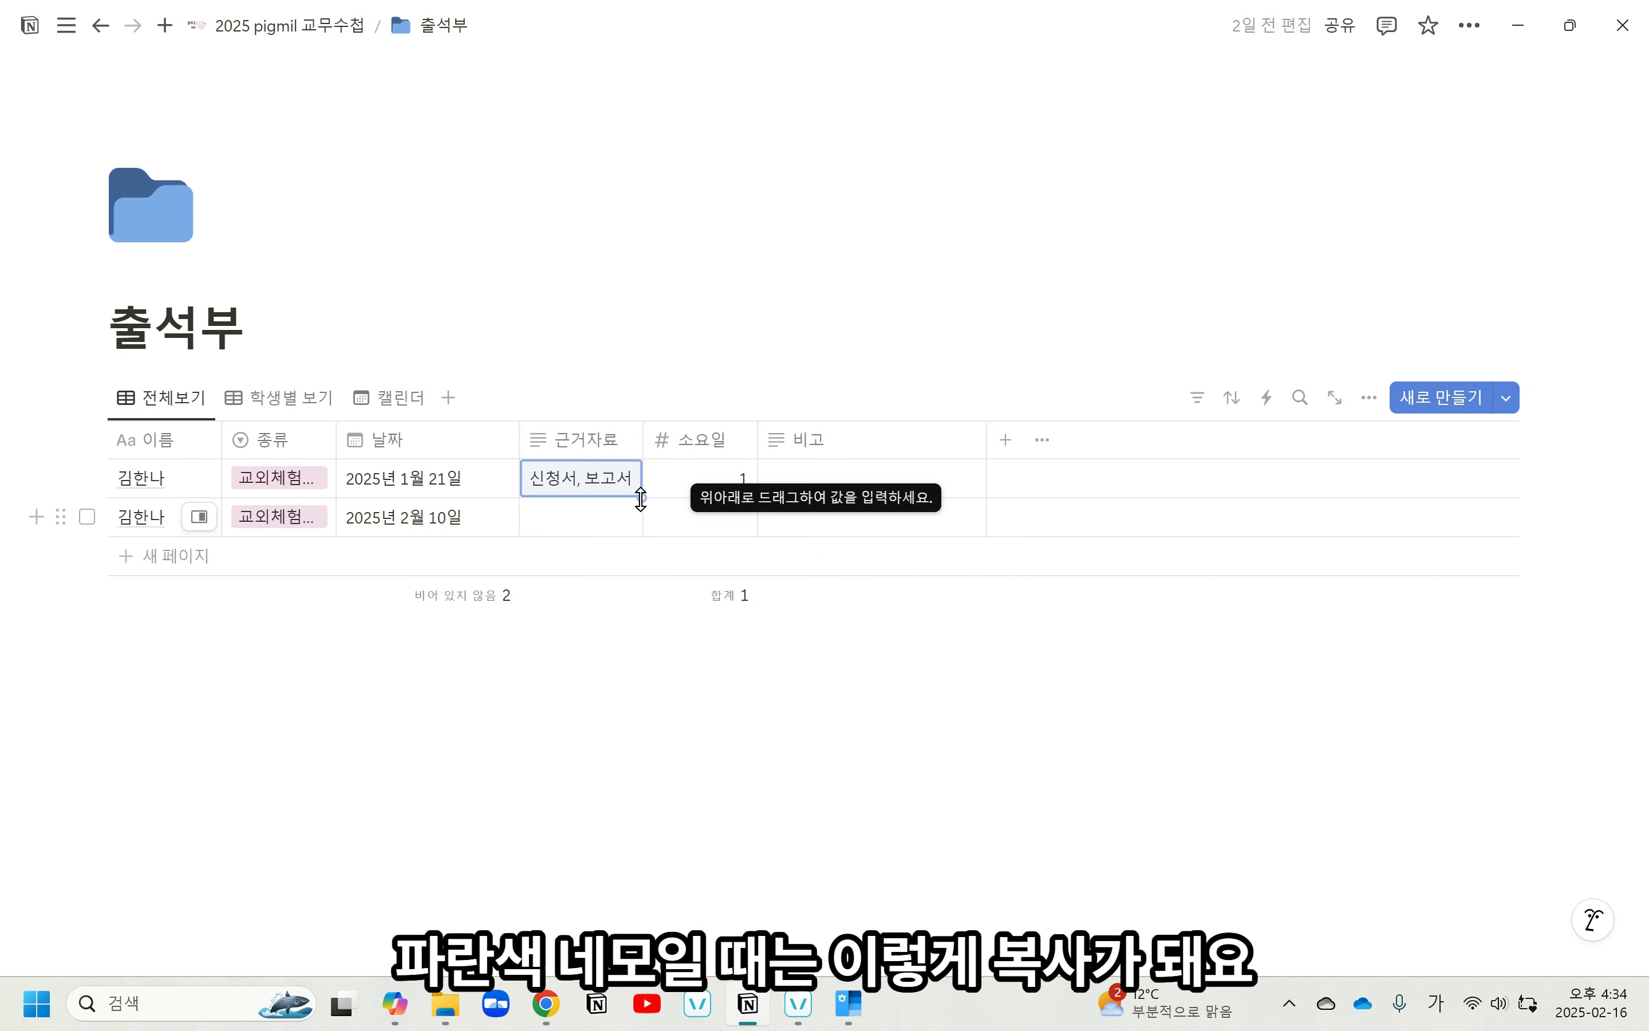
{"action": "left_click_drag", "start_coordinate": [642, 497], "coordinate": [634, 538]}
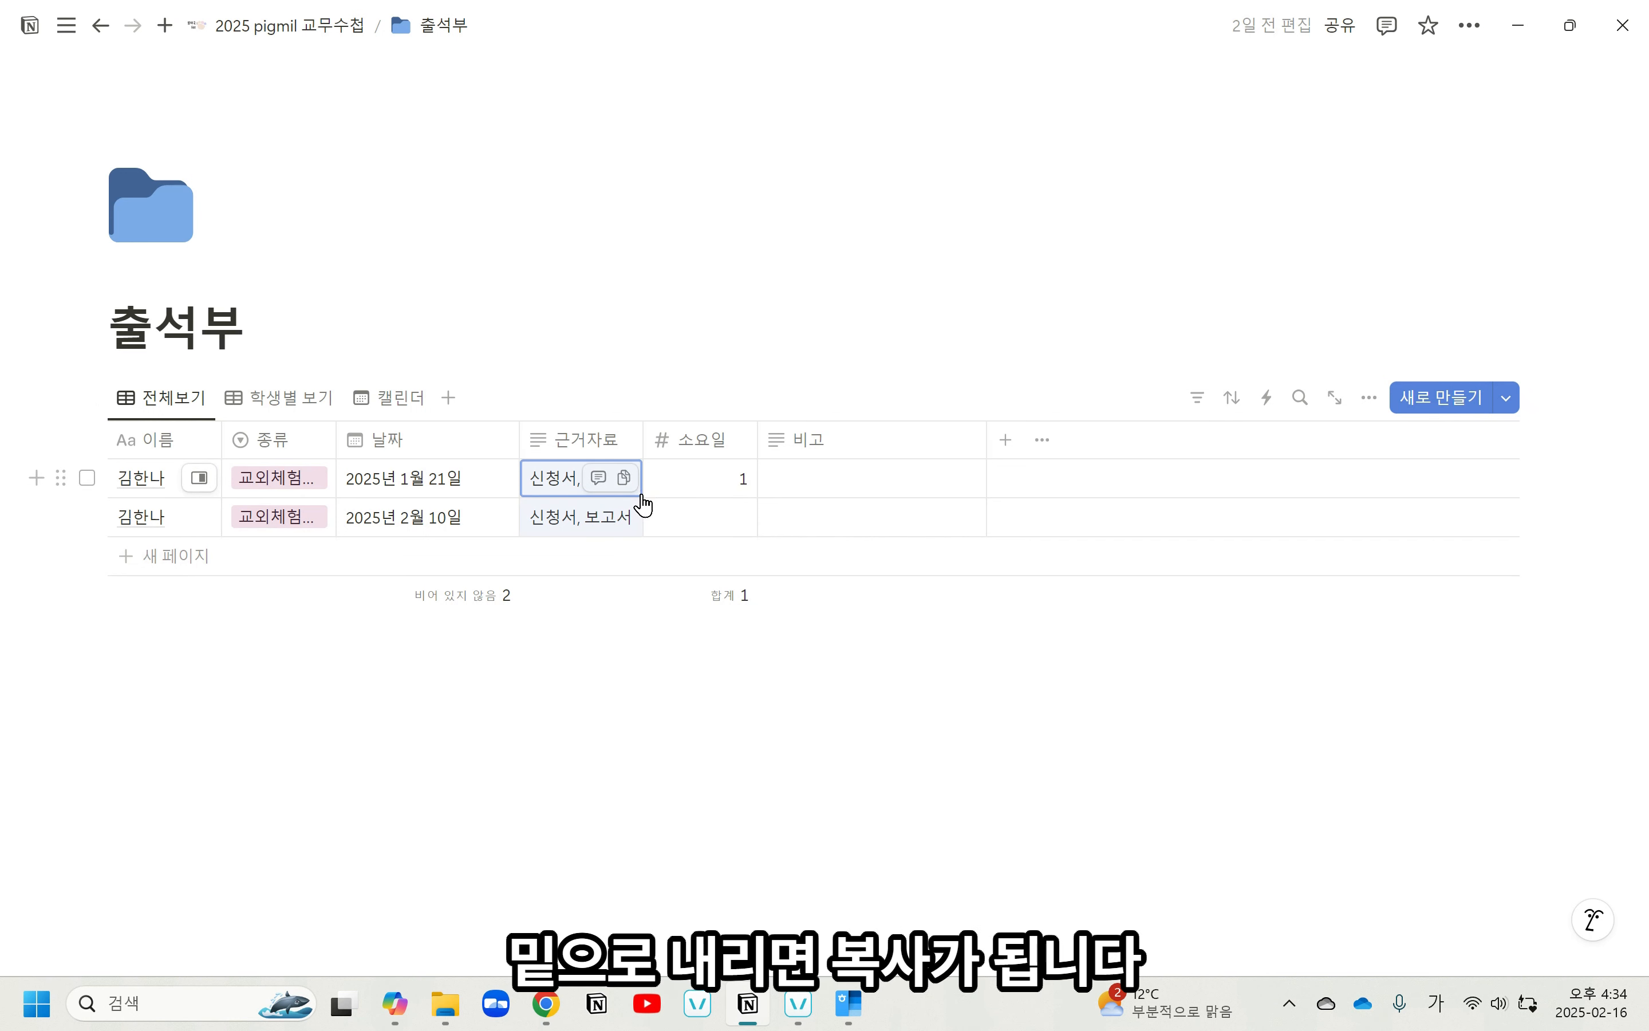
{"action": "left_click", "coordinate": [718, 528]}
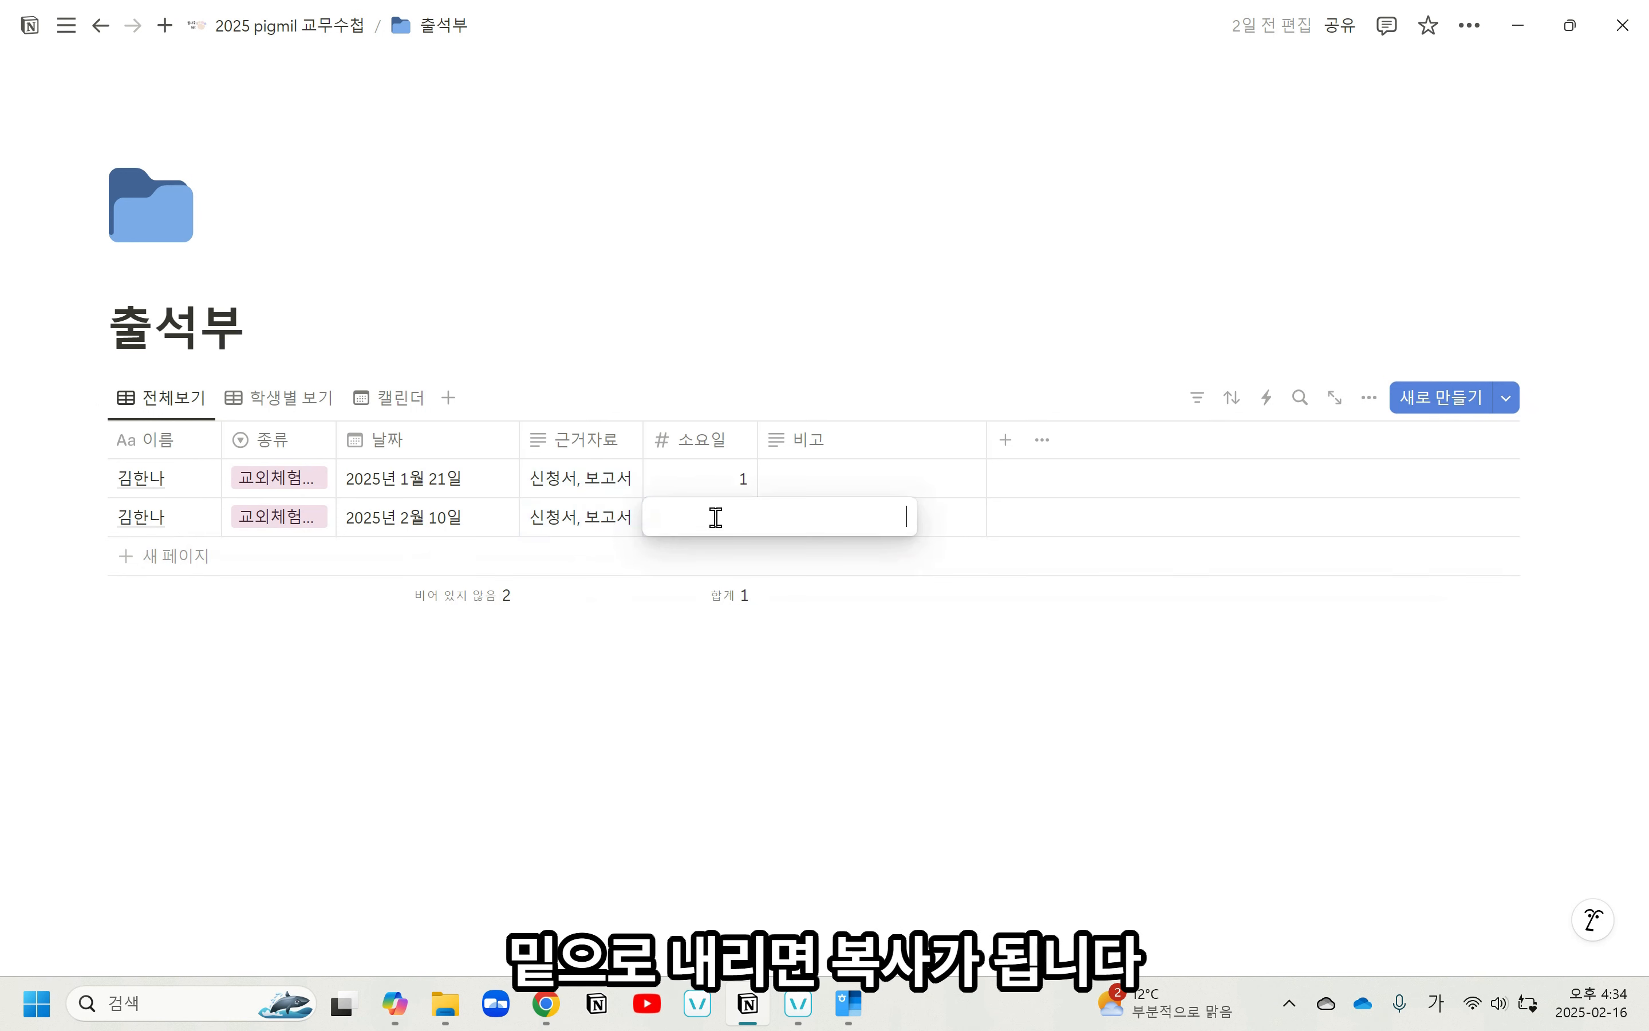
{"action": "key", "text": "Return"}
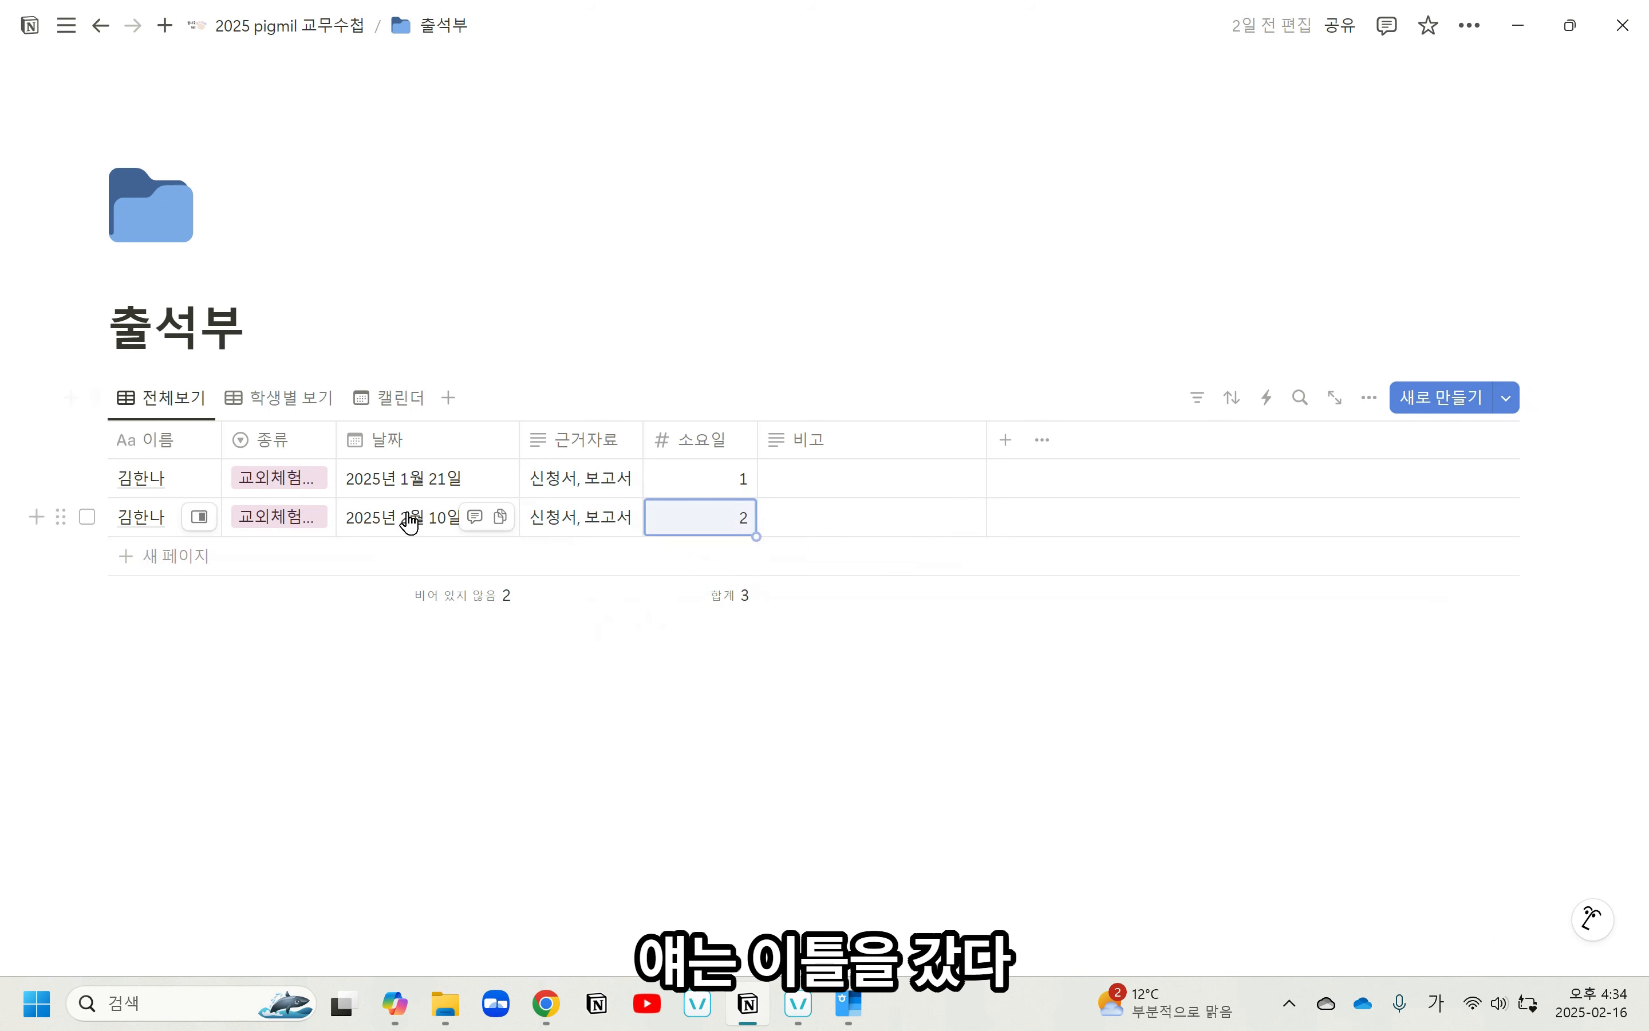
Enable an end date in the second record's 날짜 and set it to February 11, 2025.
{"action": "left_click", "coordinate": [417, 530]}
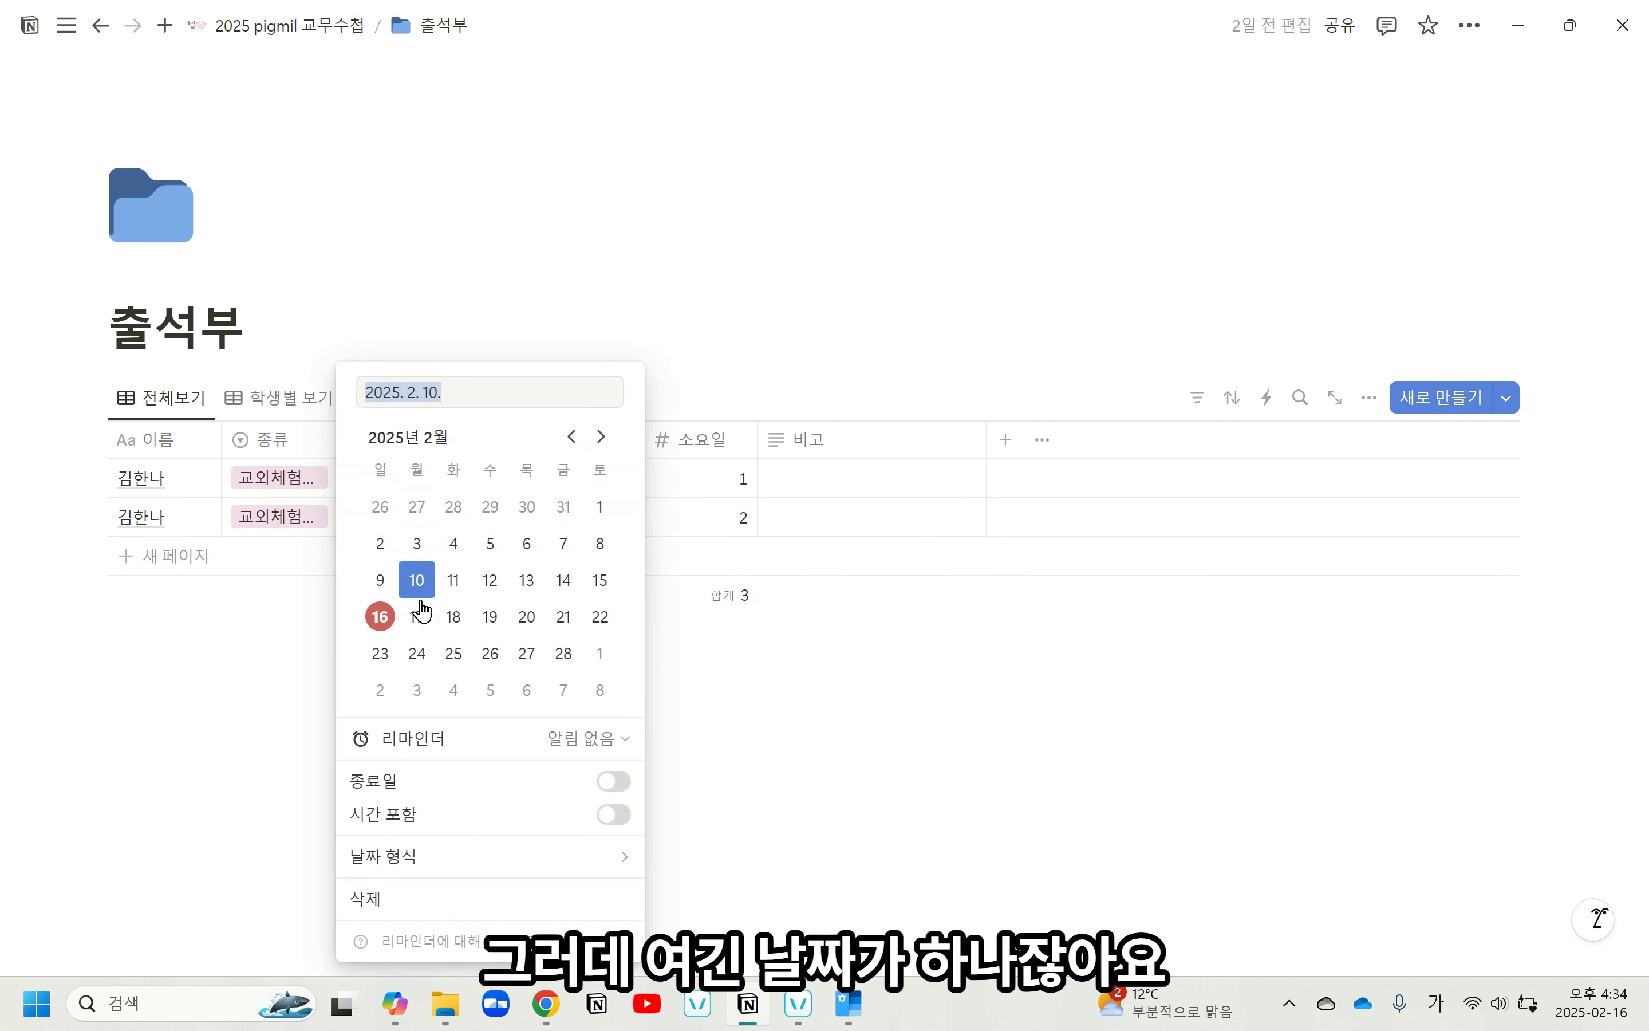
{"action": "left_click", "coordinate": [613, 782]}
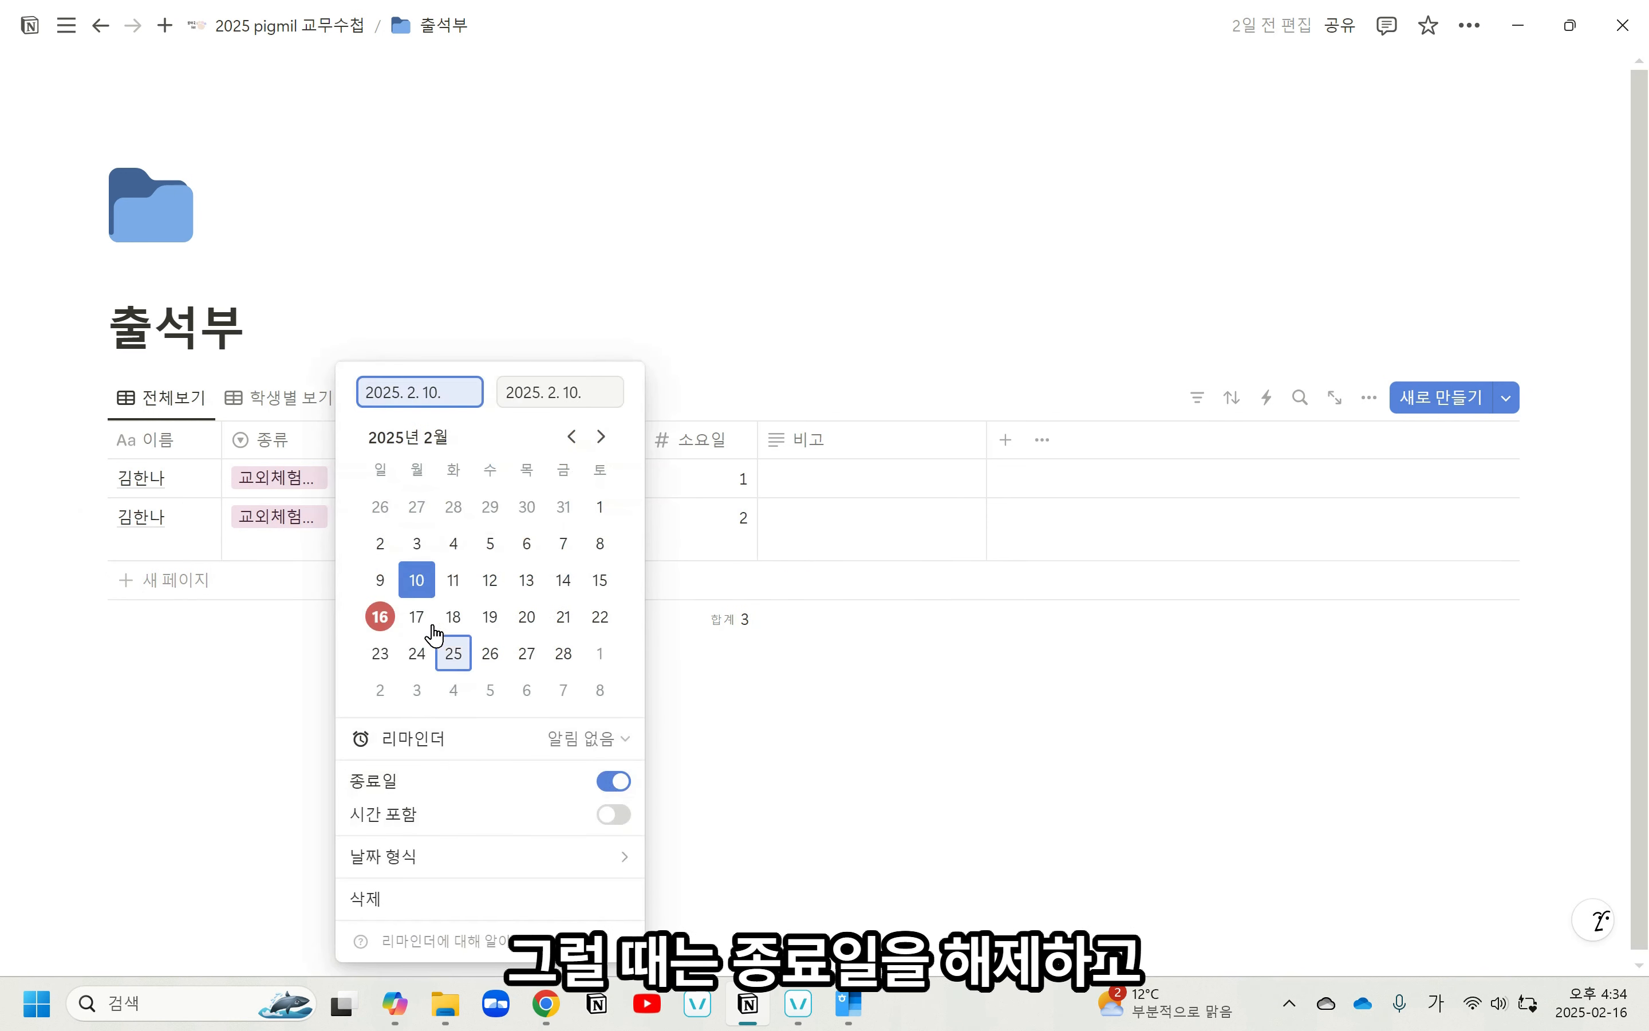
{"action": "left_click", "coordinate": [453, 580]}
{"action": "left_click", "coordinate": [814, 777]}
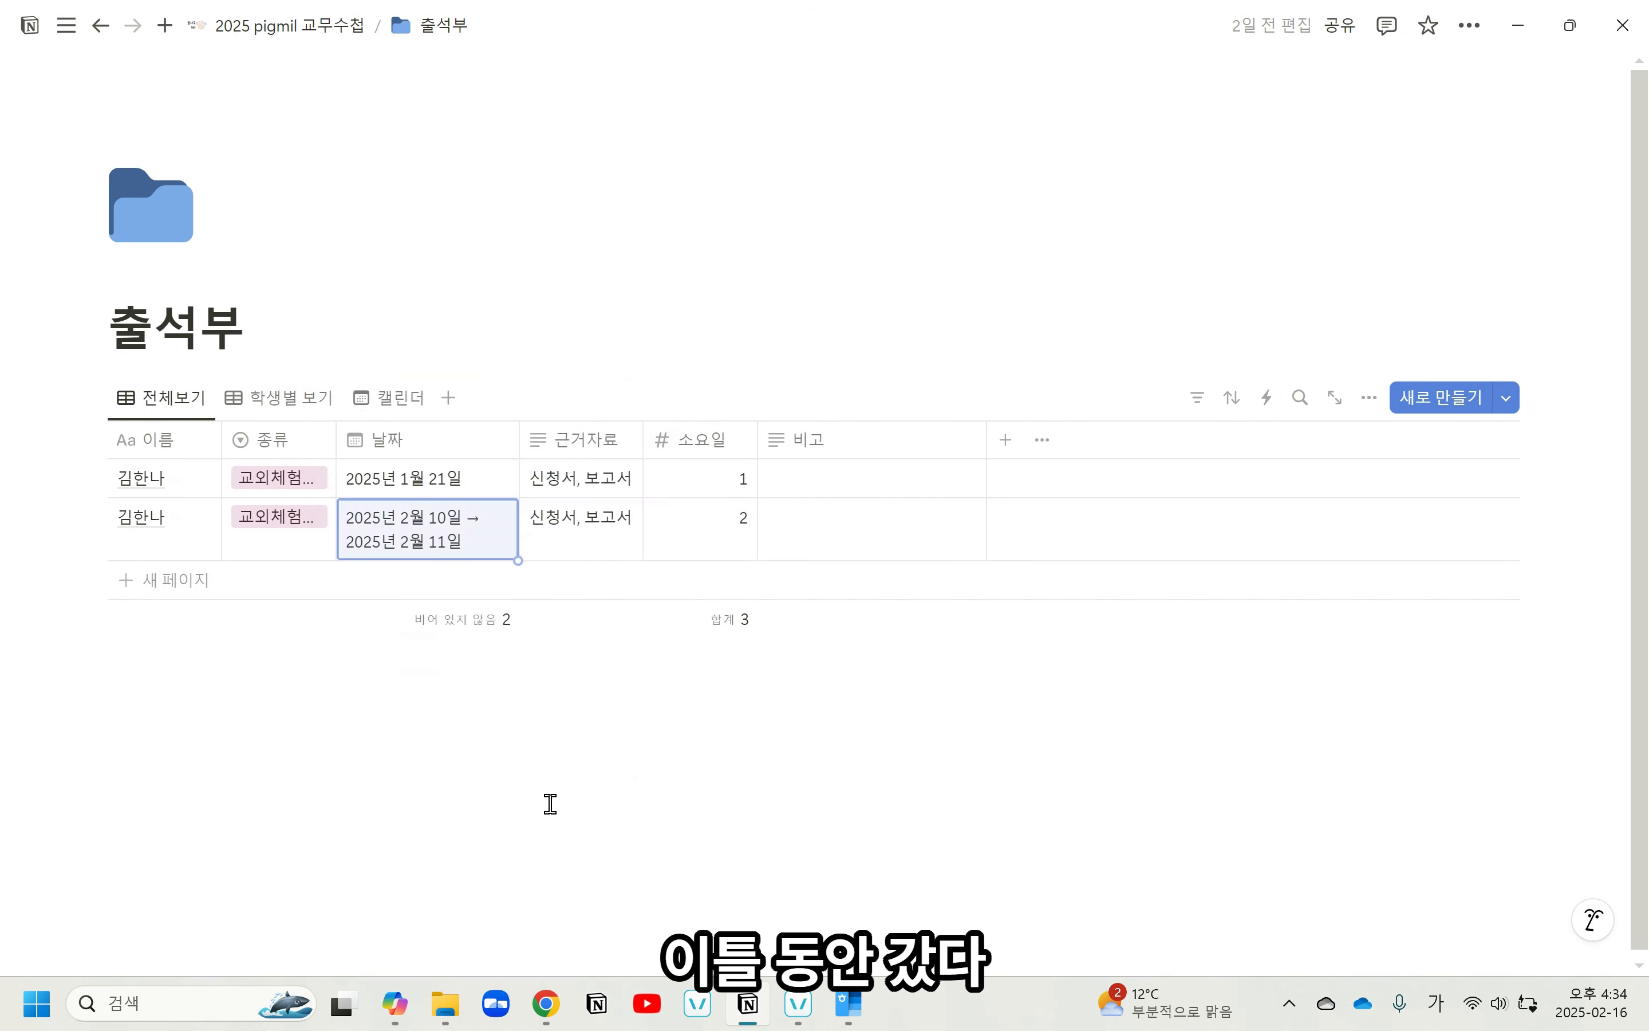
{"action": "left_click", "coordinate": [394, 481]}
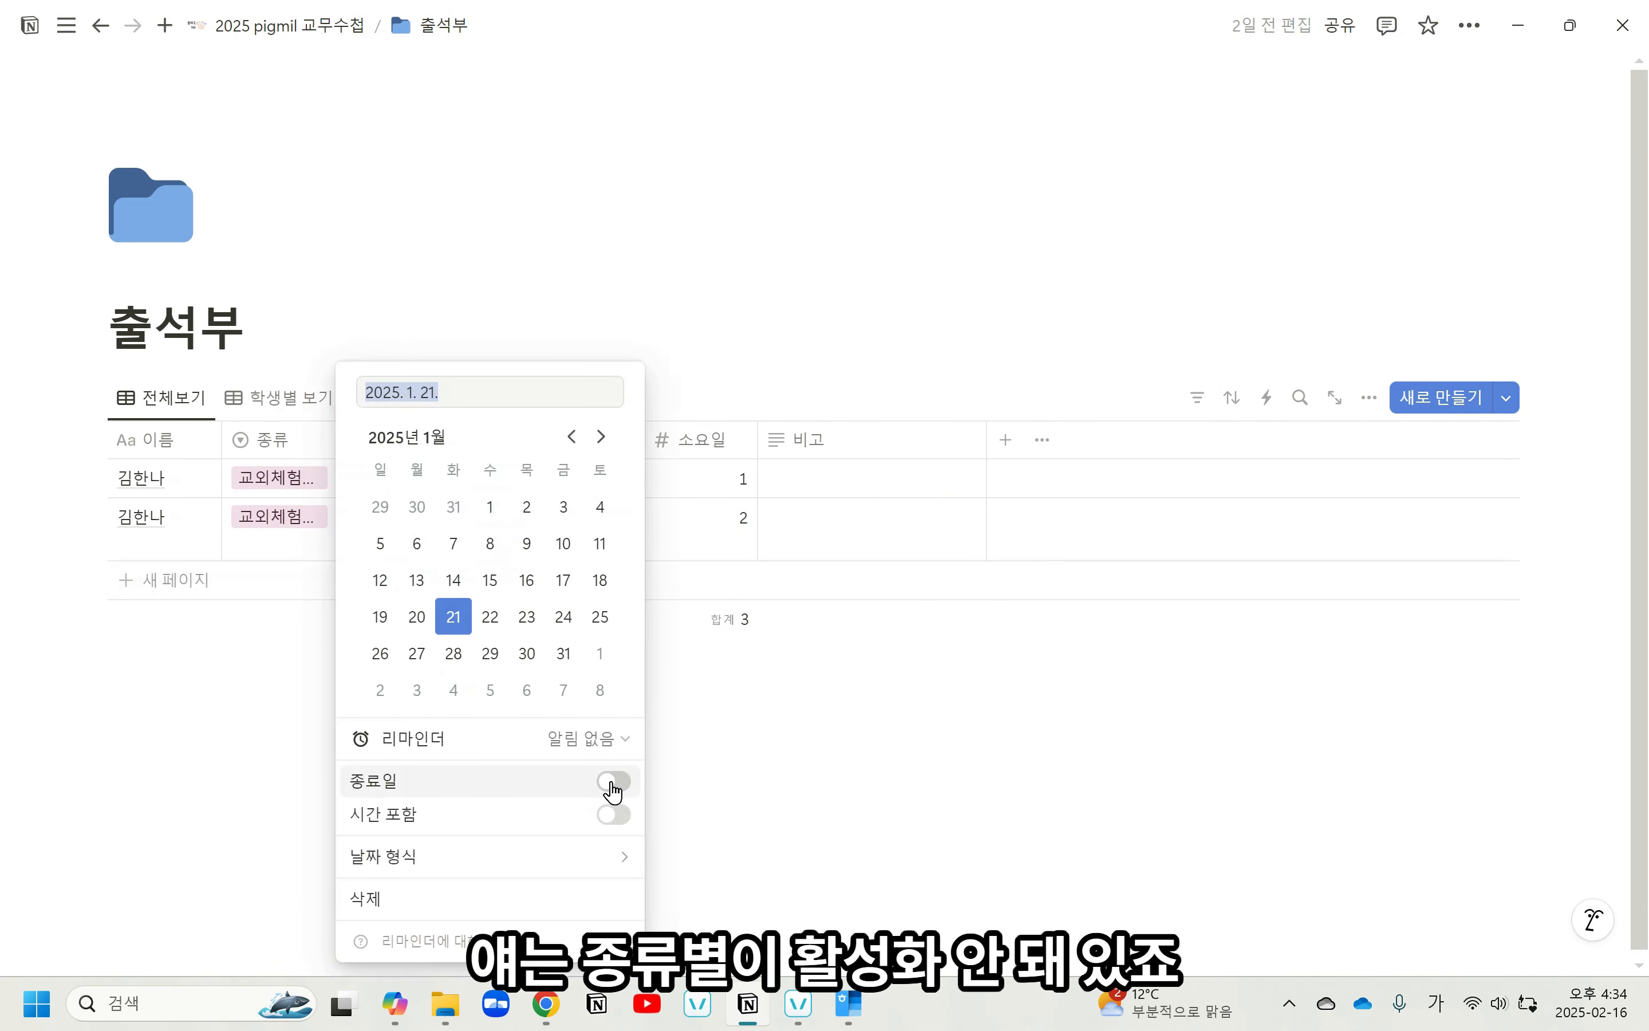
{"action": "left_click", "coordinate": [922, 758]}
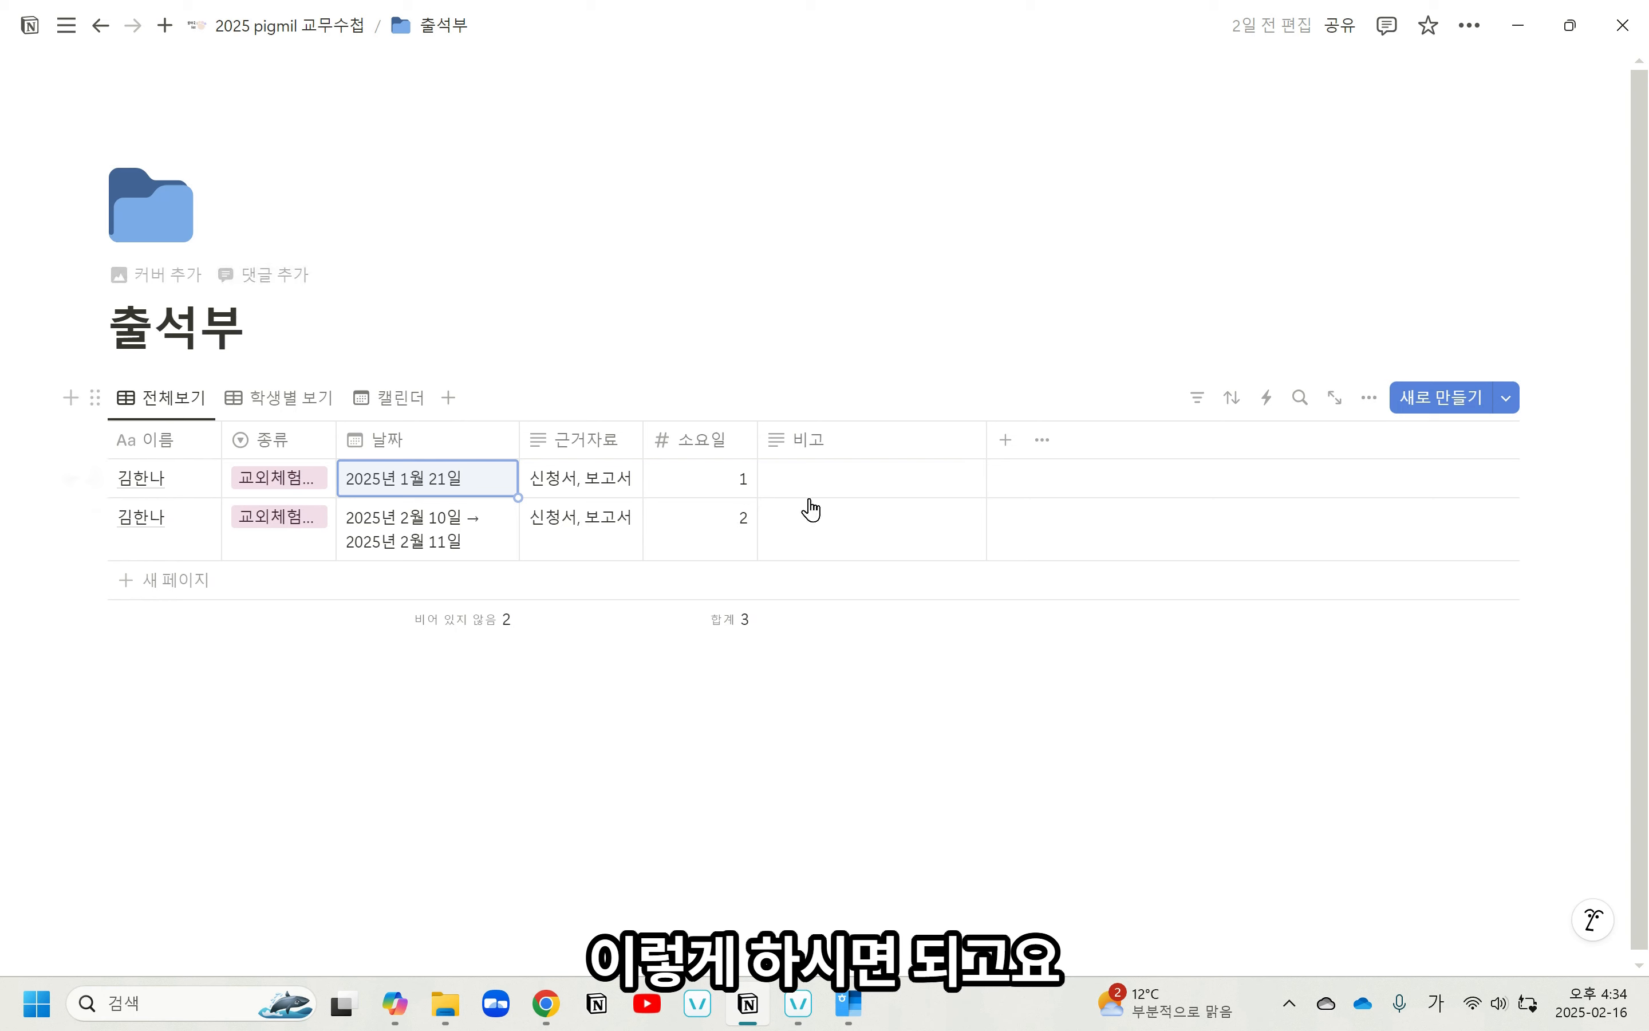
Add a third attendance record with another student's name and set its 종류 to 병결.
{"action": "left_click", "coordinate": [240, 586]}
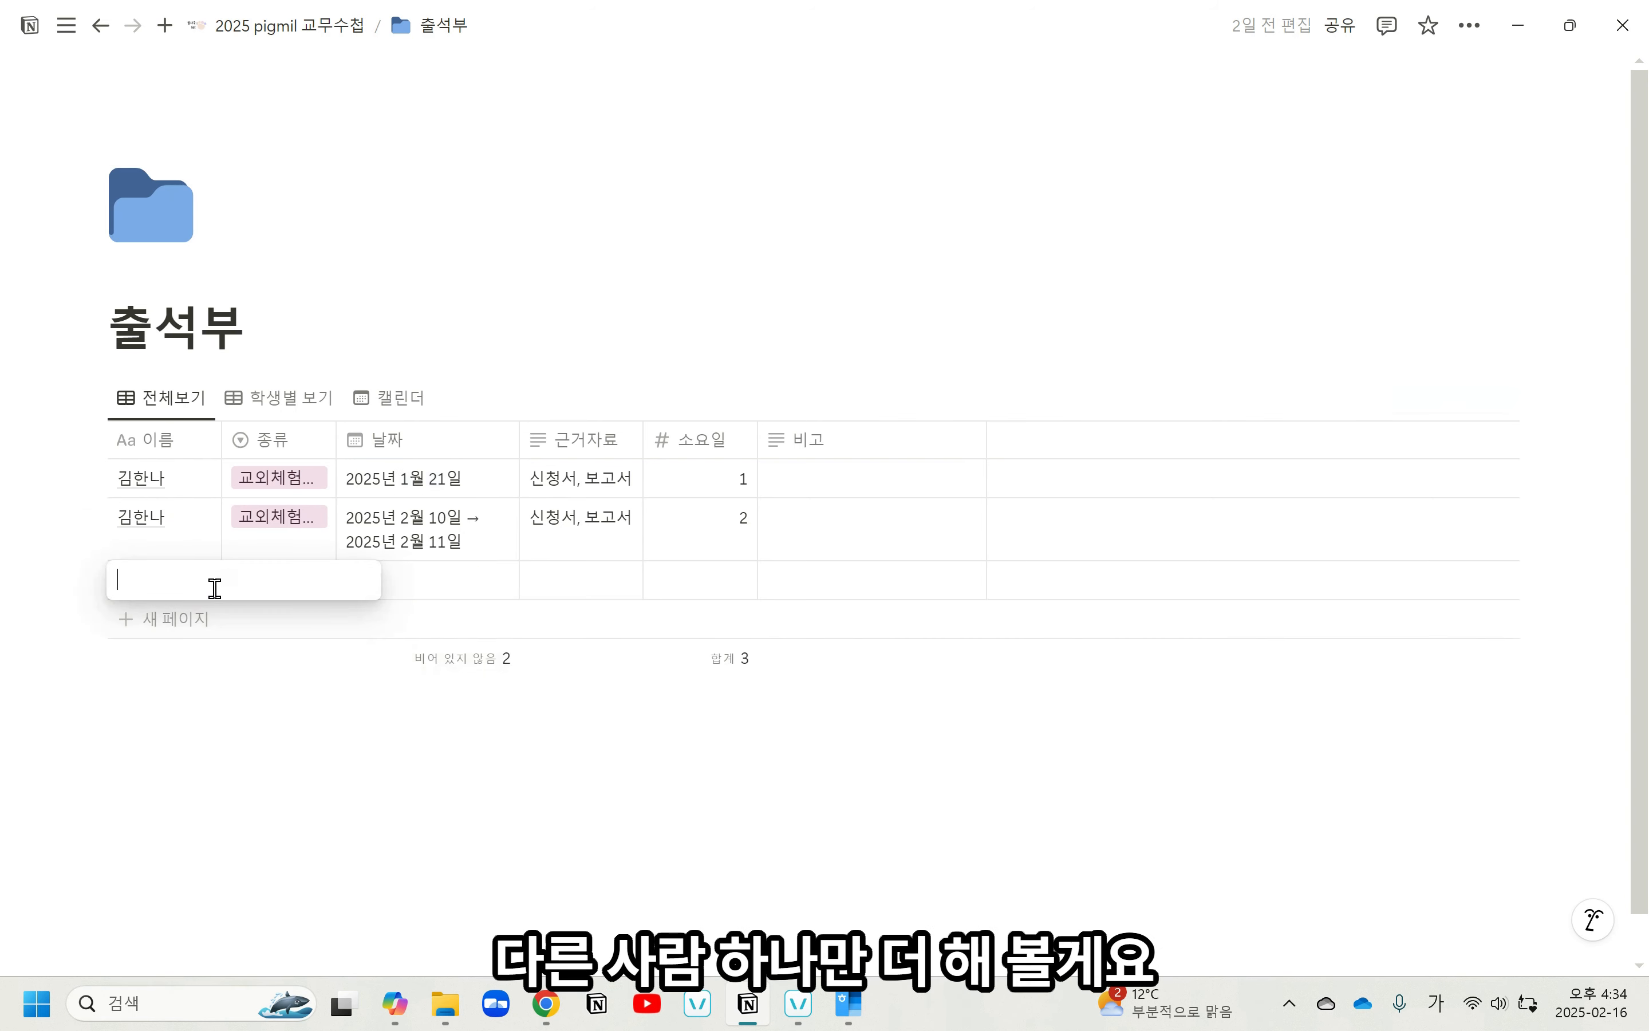
{"action": "type", "text": "강예"}
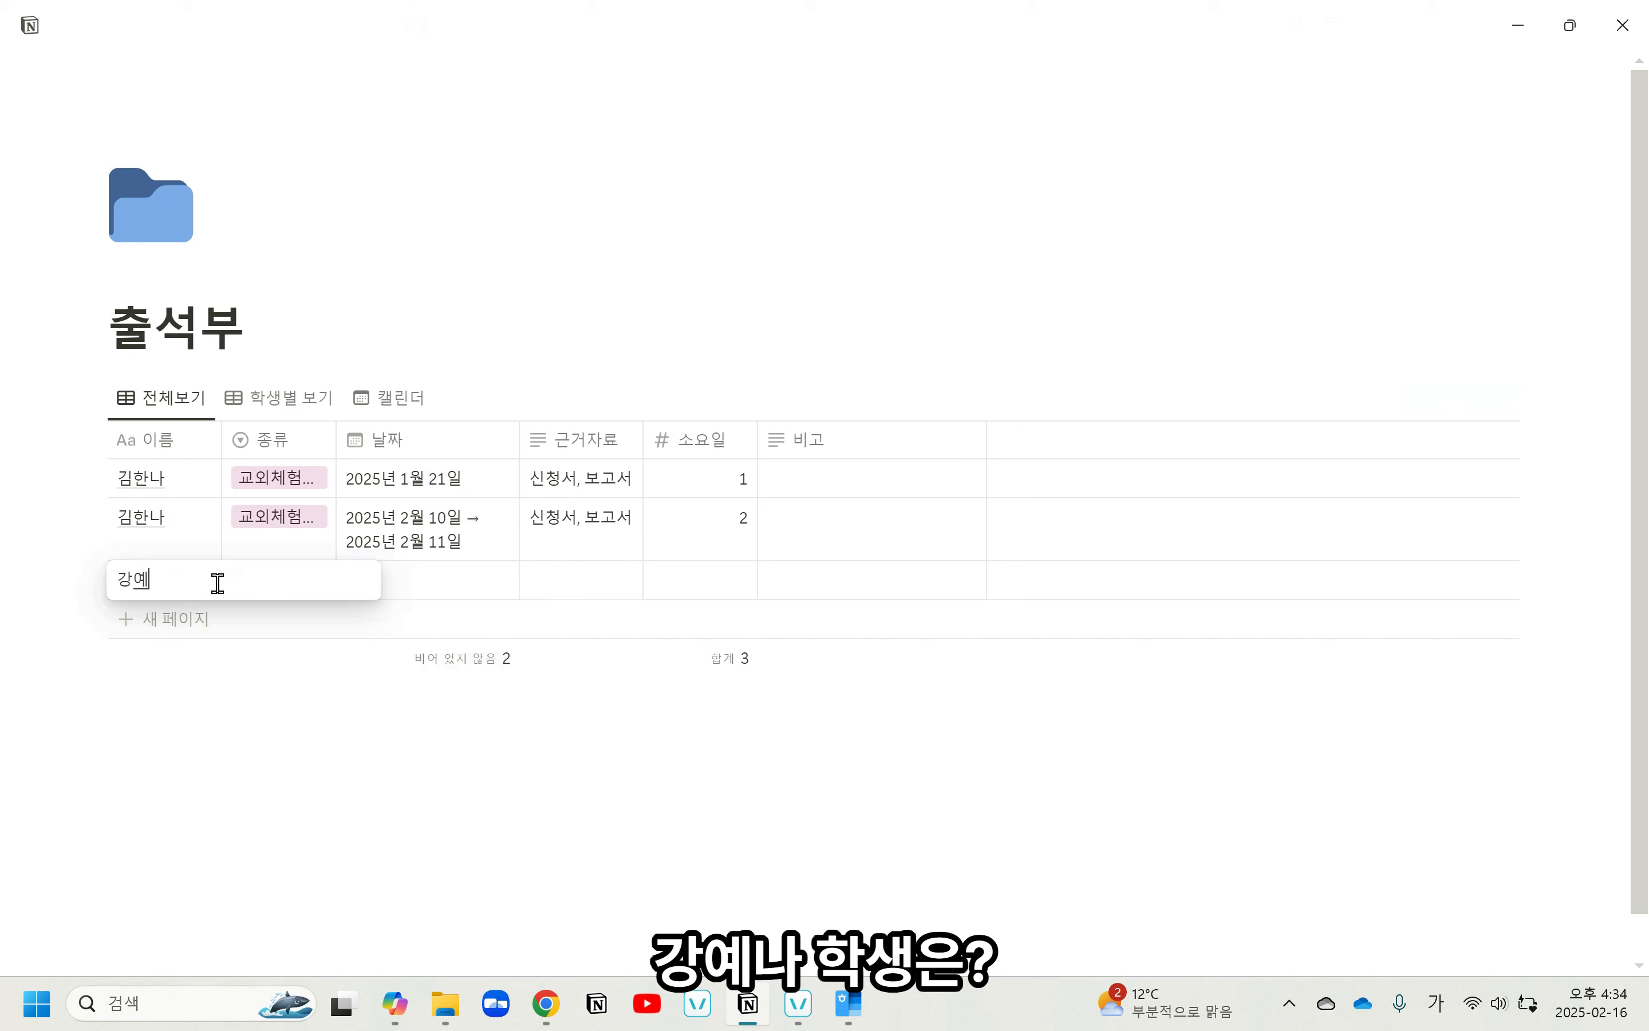
{"action": "type", "text": "나"}
{"action": "left_click", "coordinate": [257, 634]}
{"action": "left_click", "coordinate": [270, 581]}
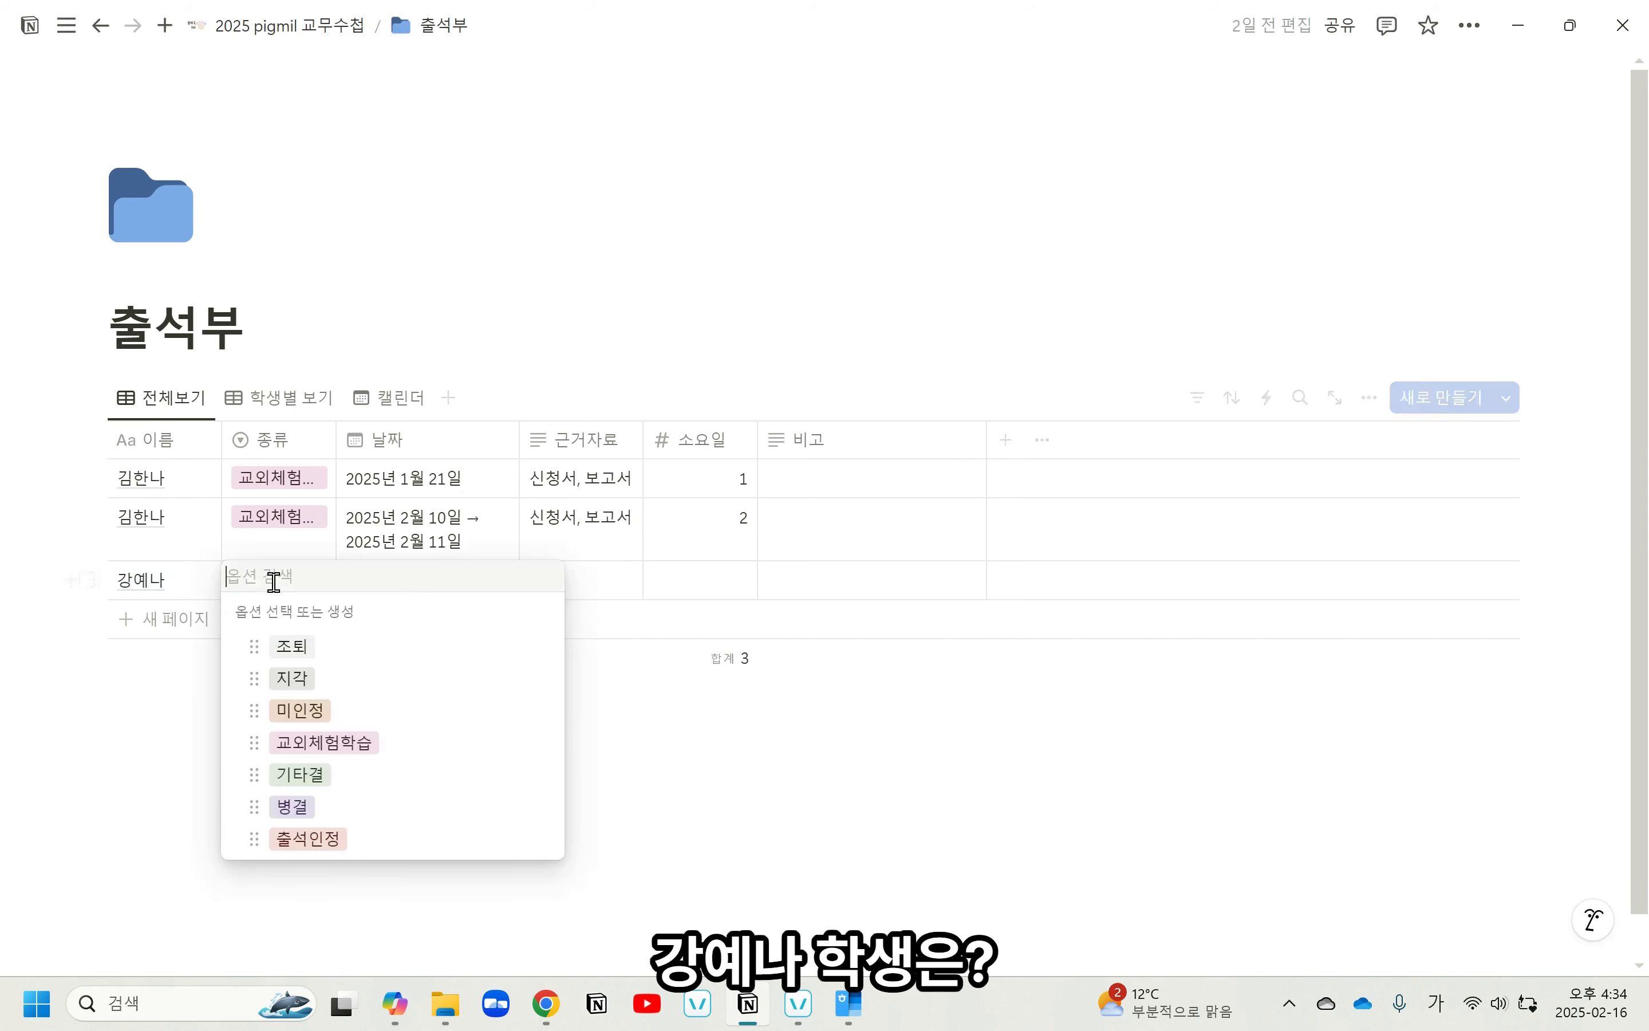
{"action": "left_click", "coordinate": [327, 718]}
{"action": "left_click", "coordinate": [347, 820]}
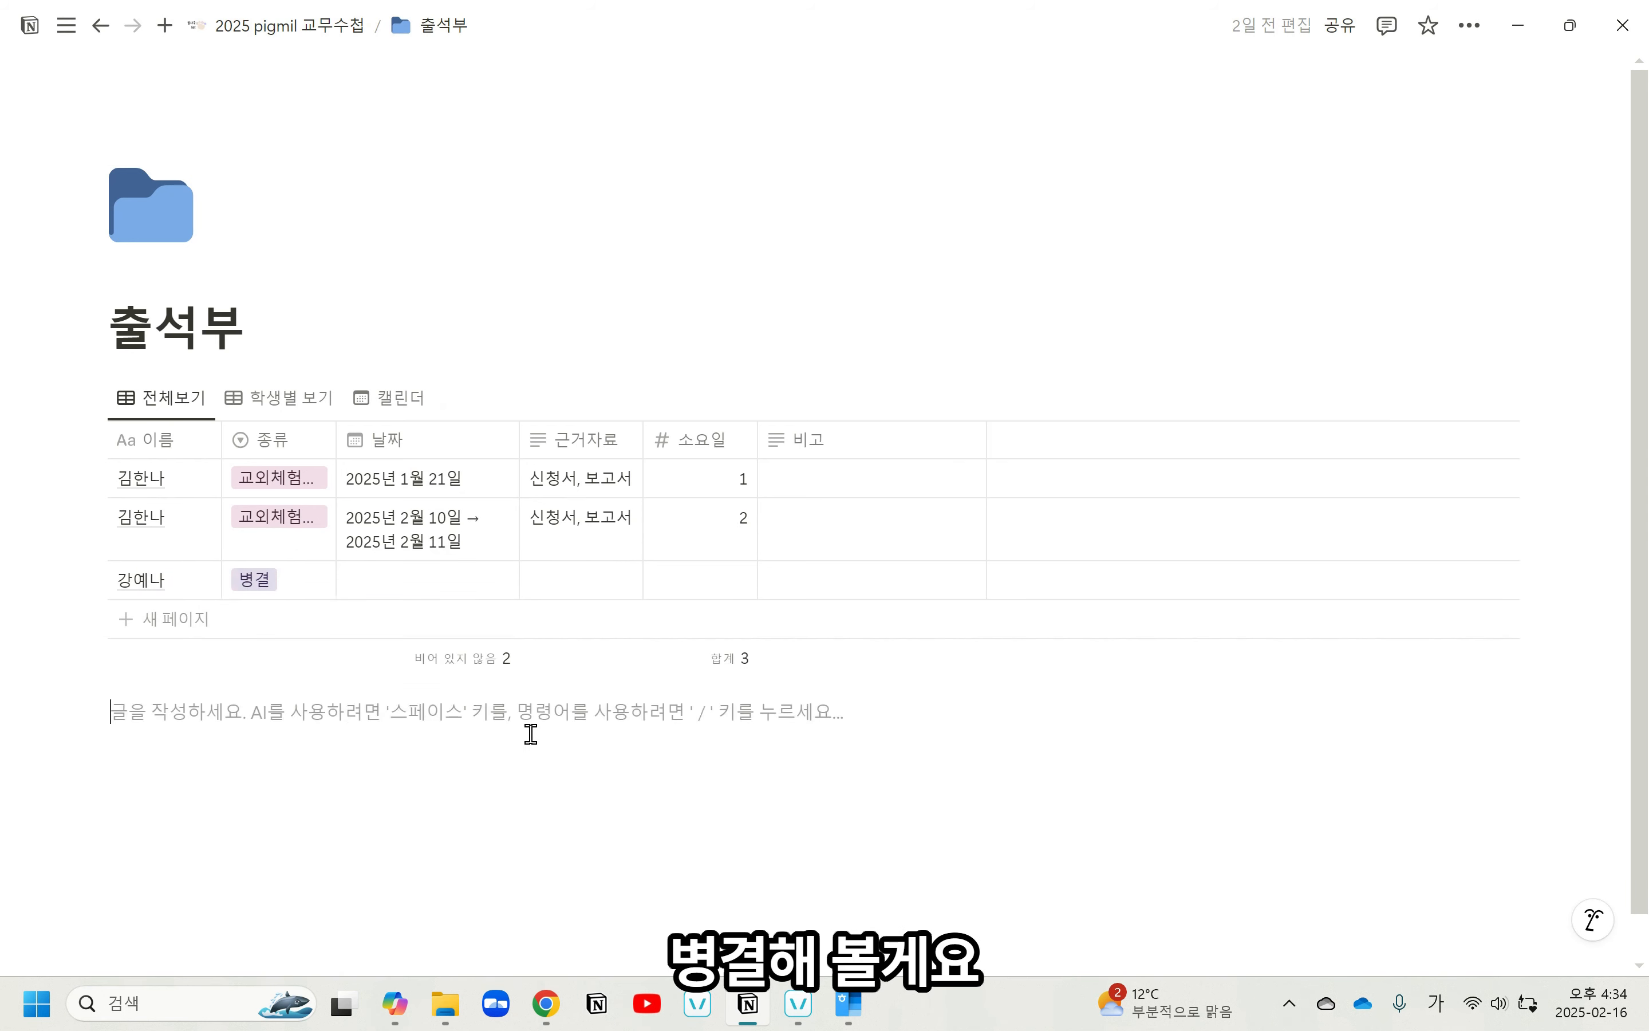
Set the 병결 record's 날짜 to February 9, 2025.
{"action": "left_click", "coordinate": [446, 590]}
{"action": "left_click", "coordinate": [380, 581]}
{"action": "left_click", "coordinate": [818, 817]}
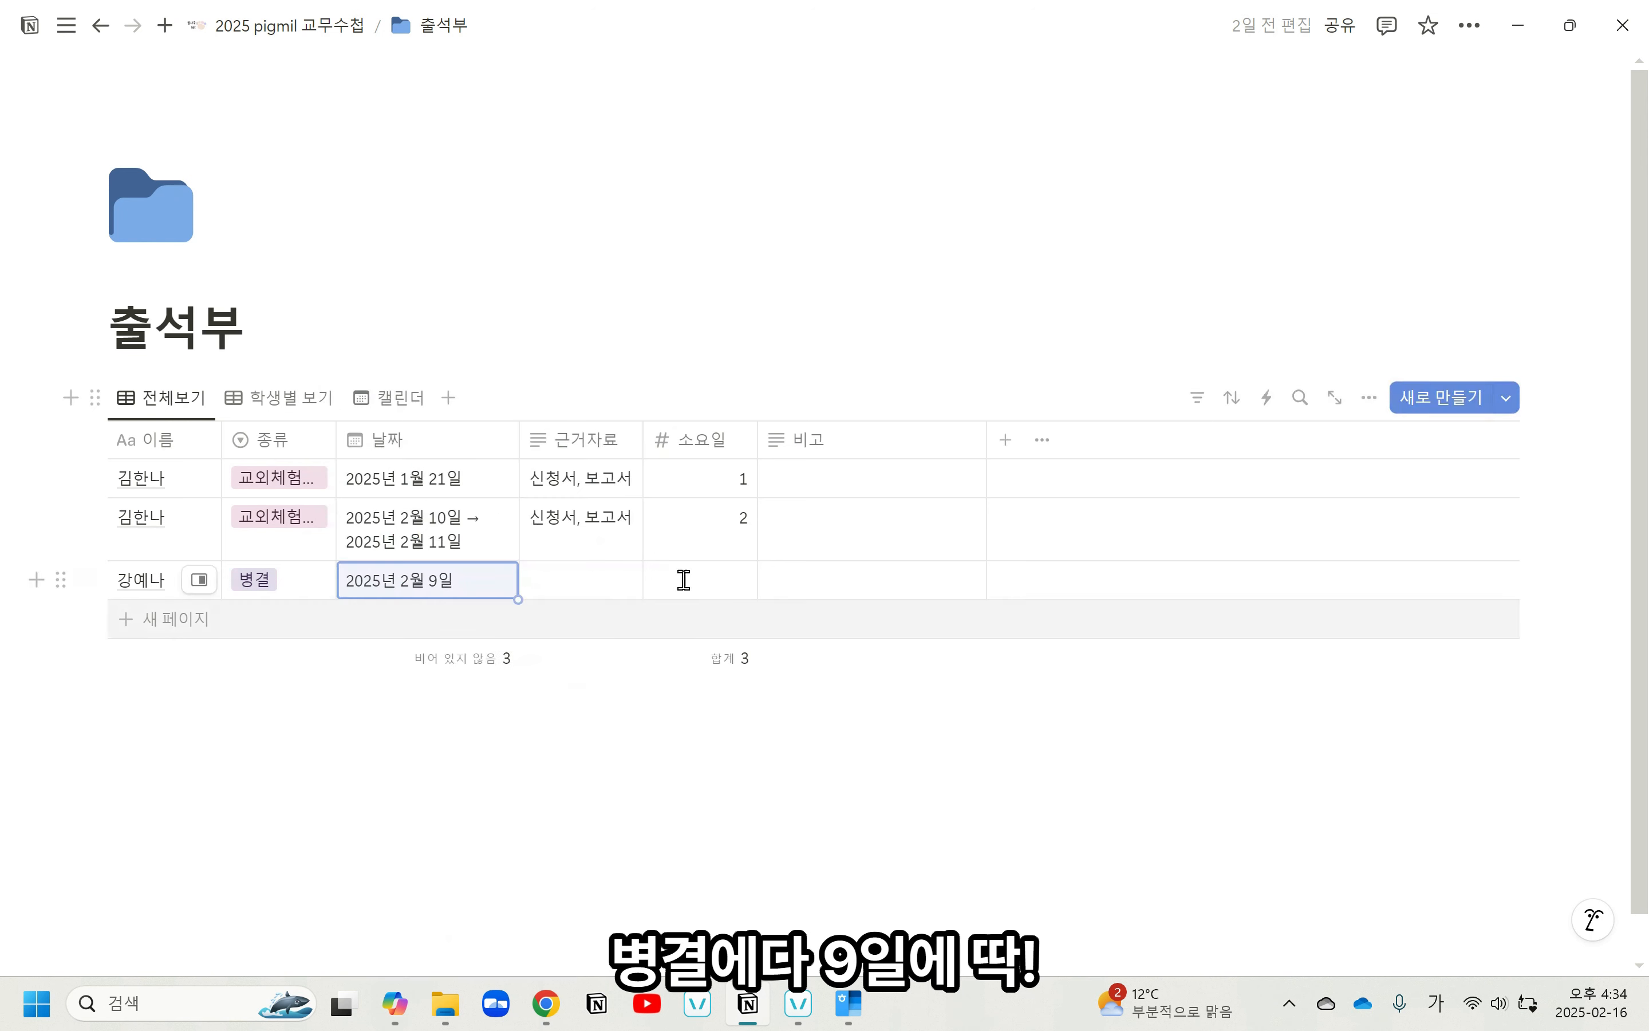
Set the 병결 record's 소요일 to 1.
{"action": "left_click", "coordinate": [573, 583]}
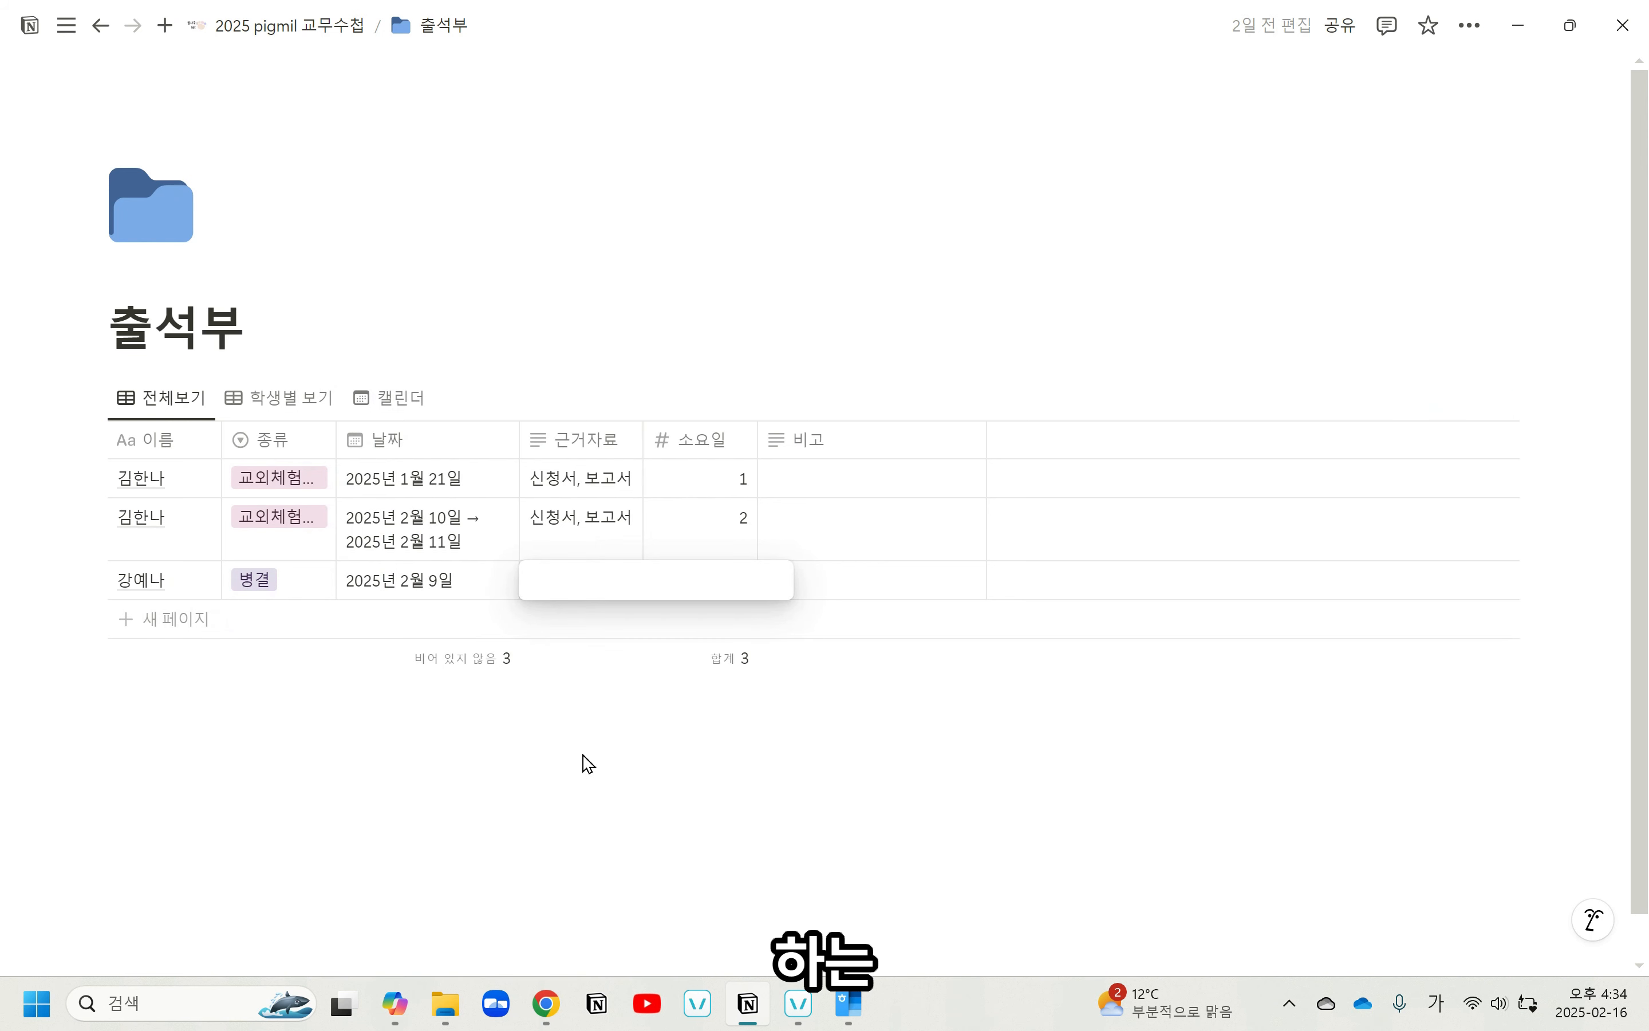
{"action": "key", "text": "Escape"}
{"action": "left_click", "coordinate": [711, 593]}
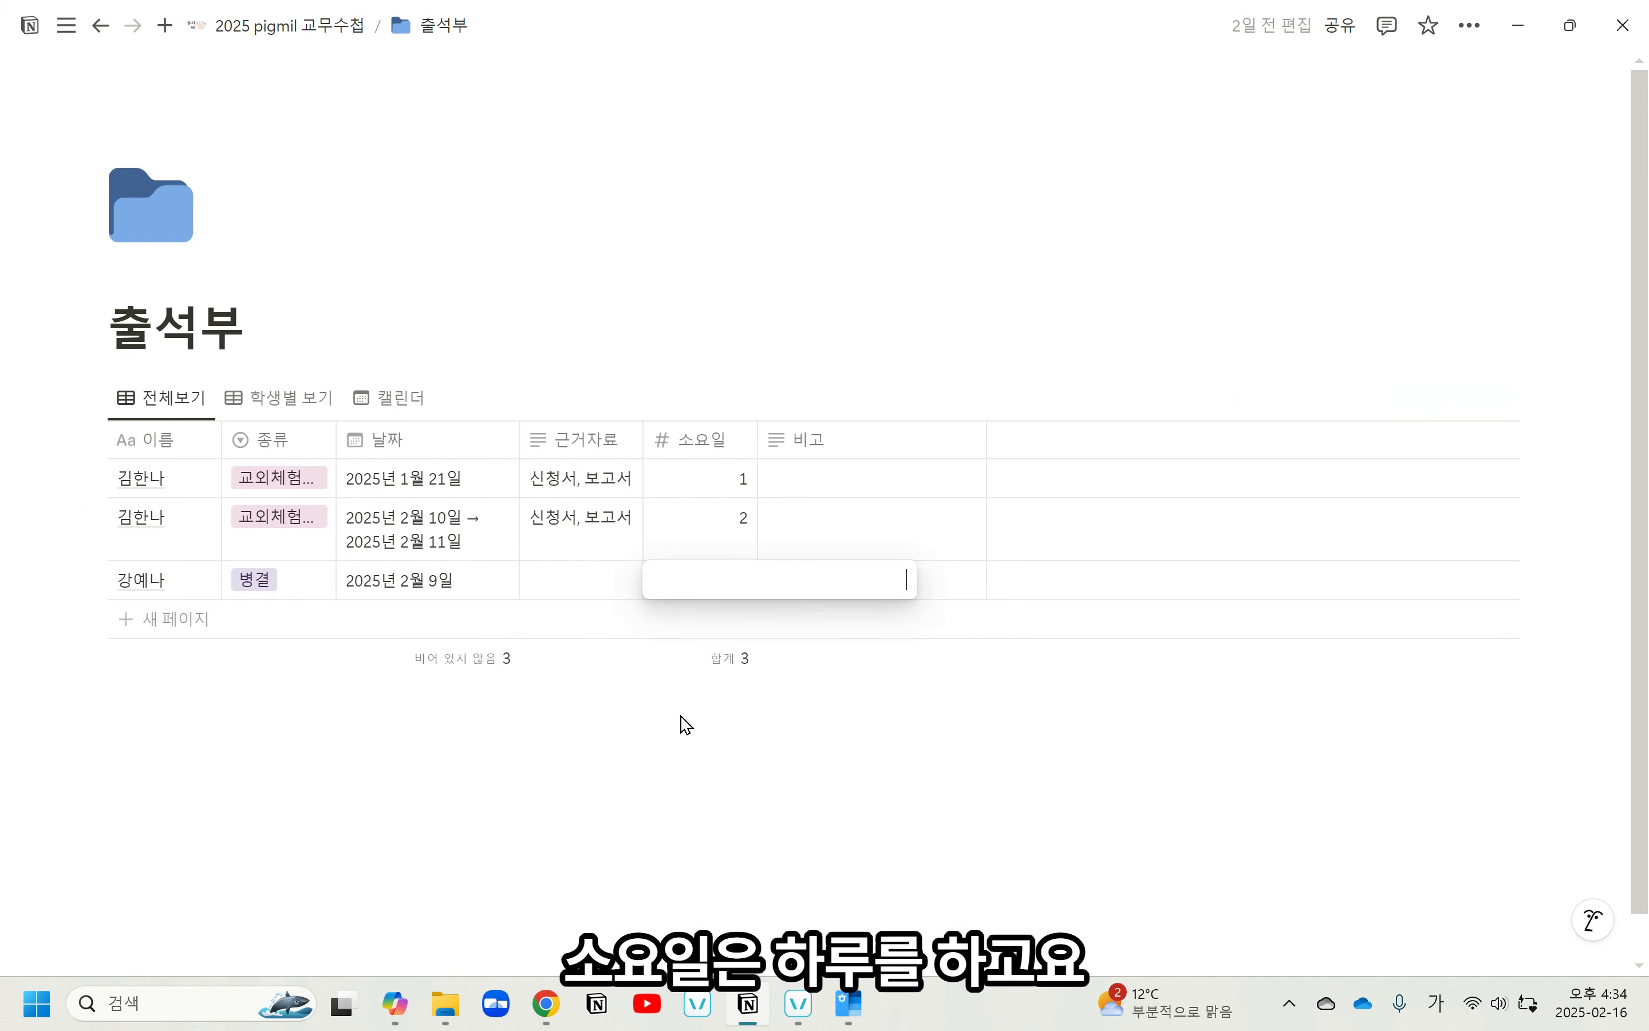
{"action": "type", "text": "1"}
{"action": "key", "text": "Return"}
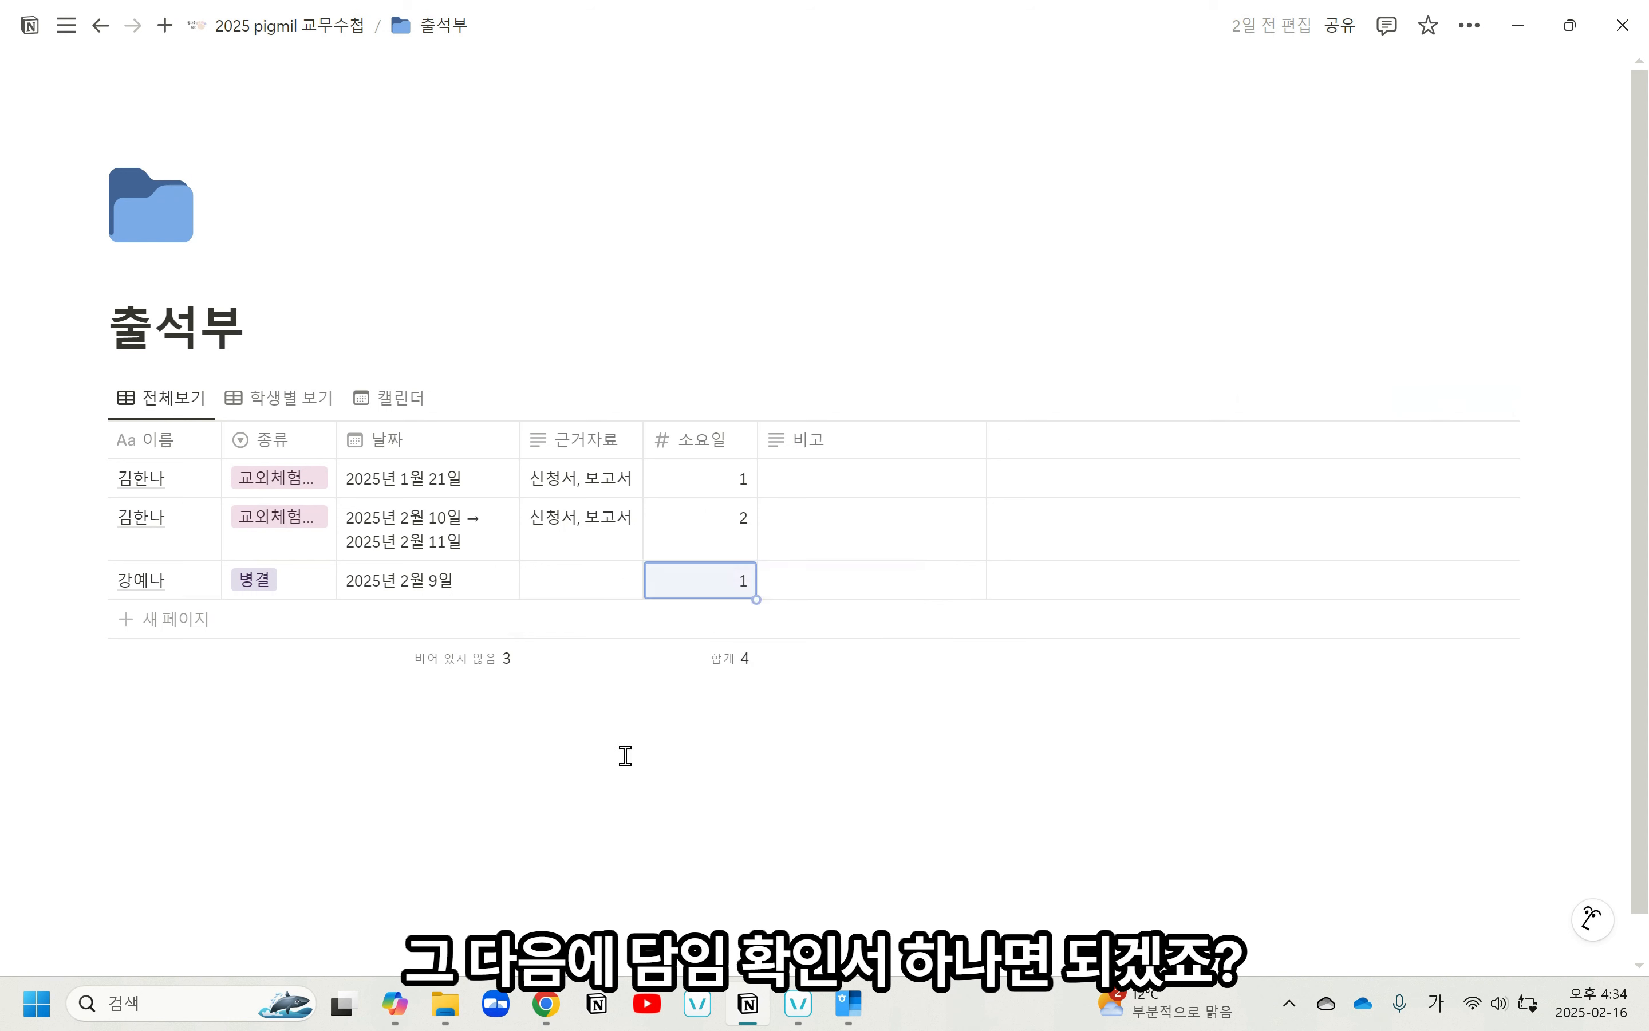
Enter 담임확인서 as the 병결 record's 근거자료.
{"action": "left_click", "coordinate": [588, 583]}
{"action": "type", "text": "담임ㅎ"}
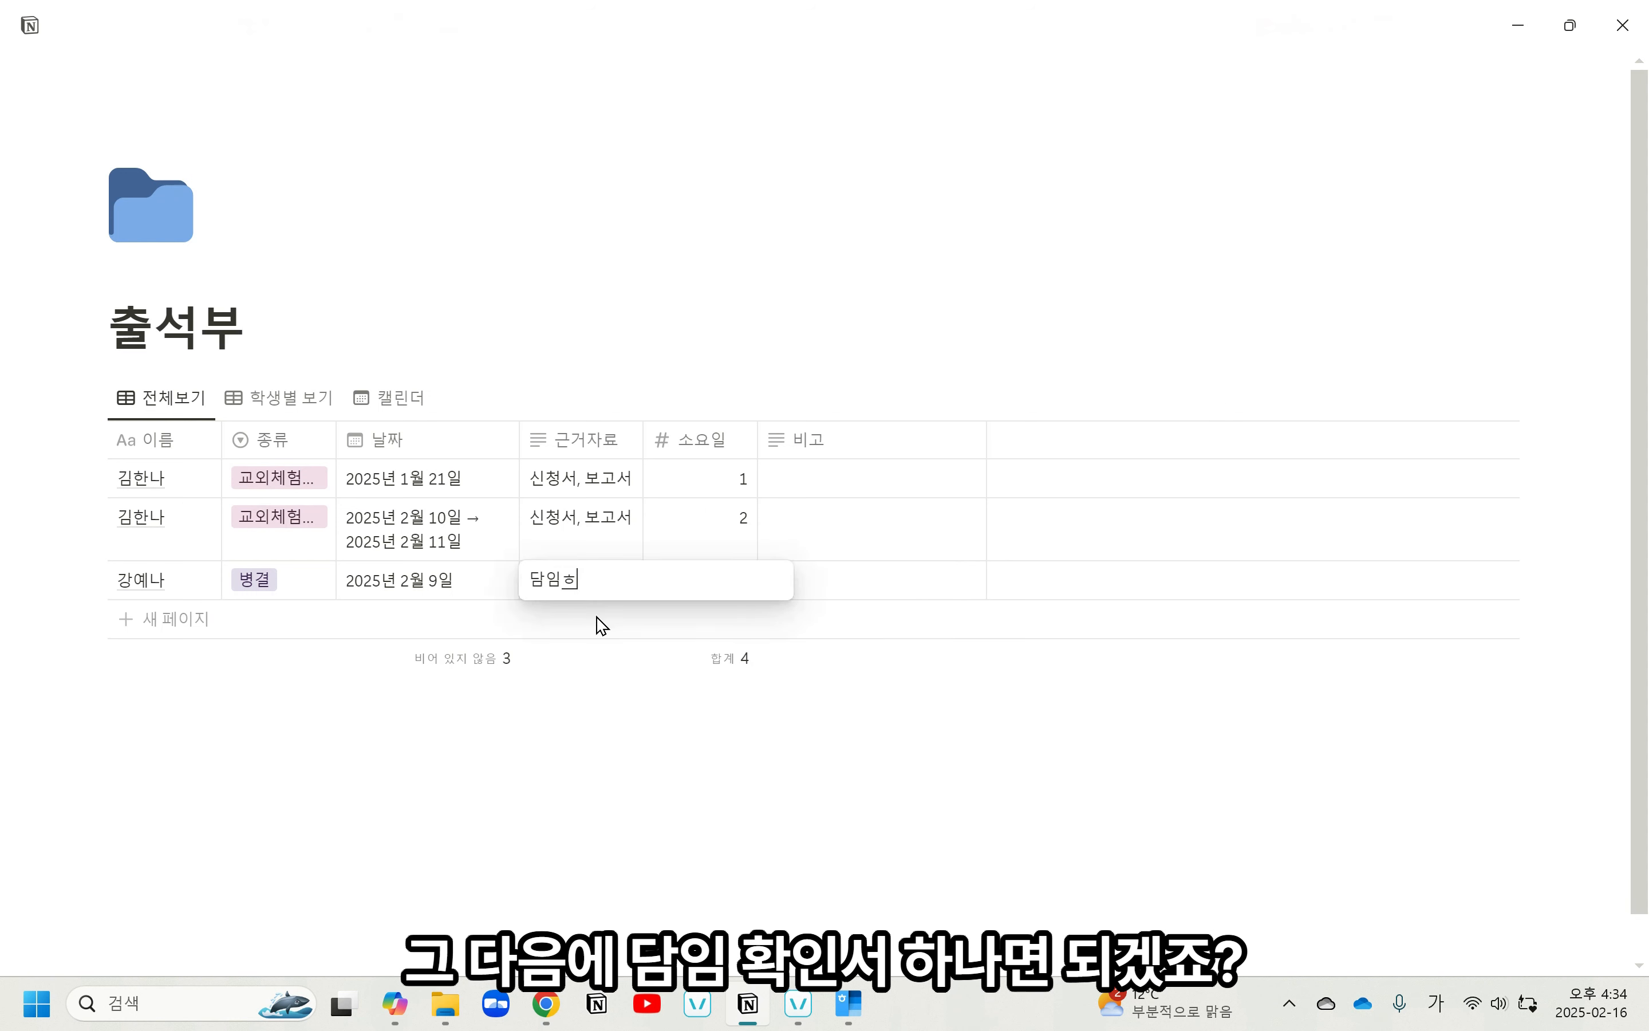
{"action": "type", "text": "확이인서"}
{"action": "key", "text": "Return"}
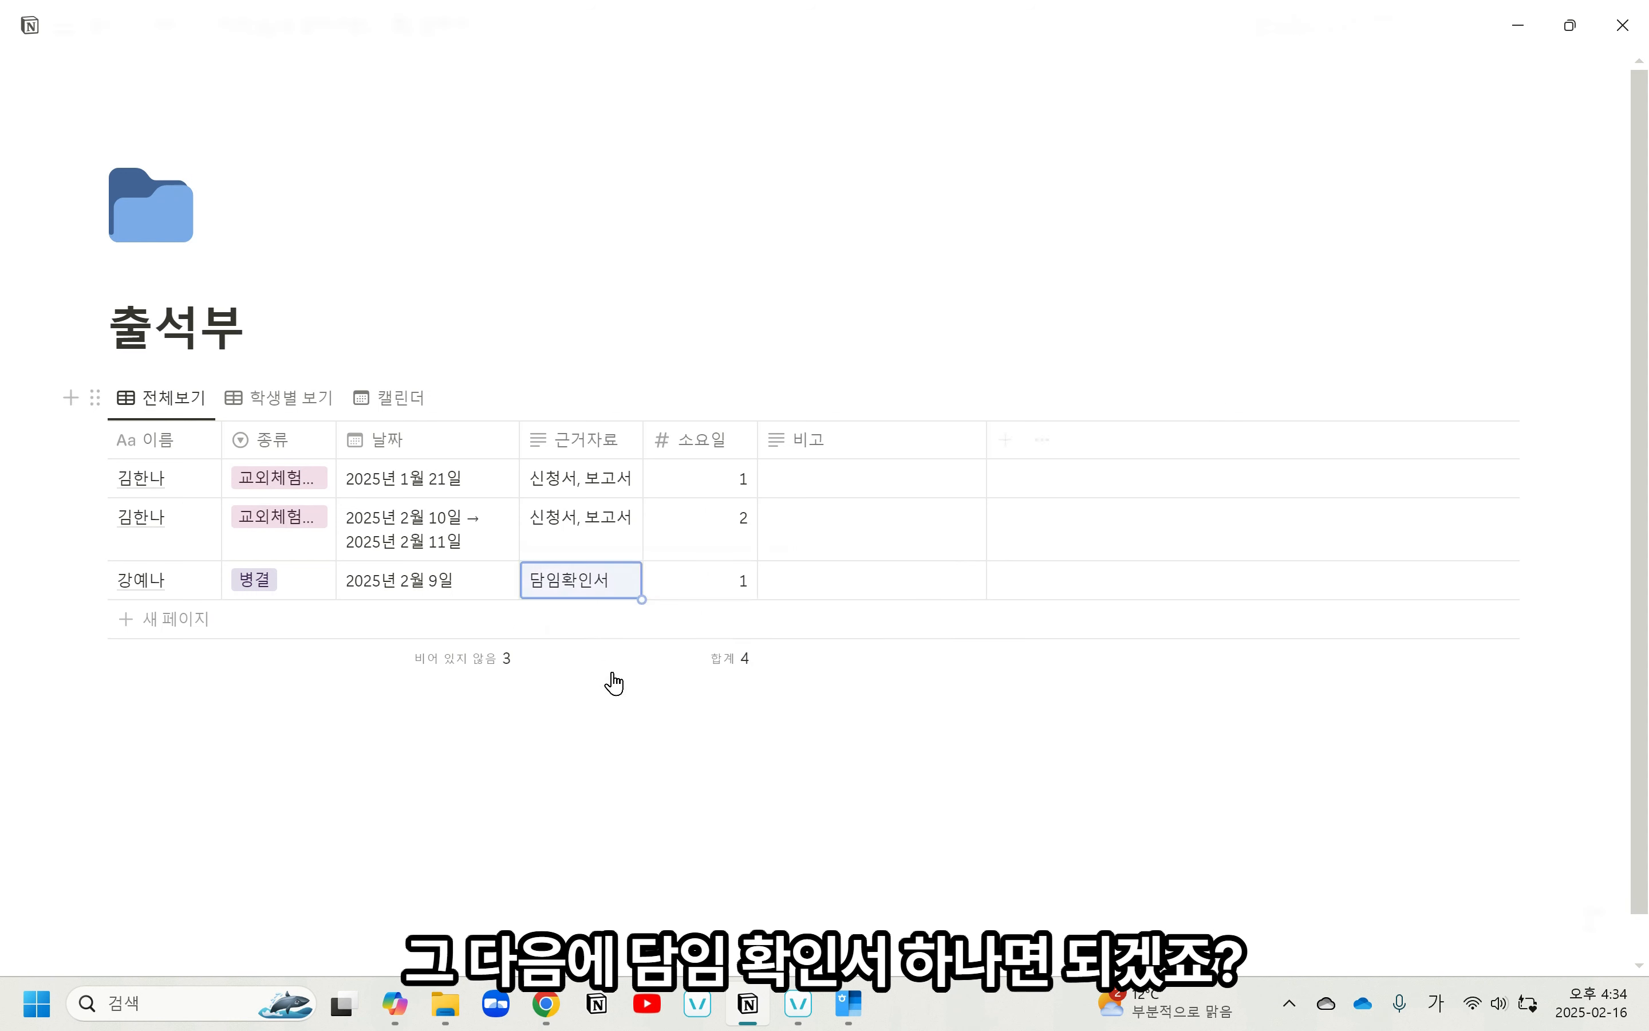
{"action": "left_click", "coordinate": [528, 795]}
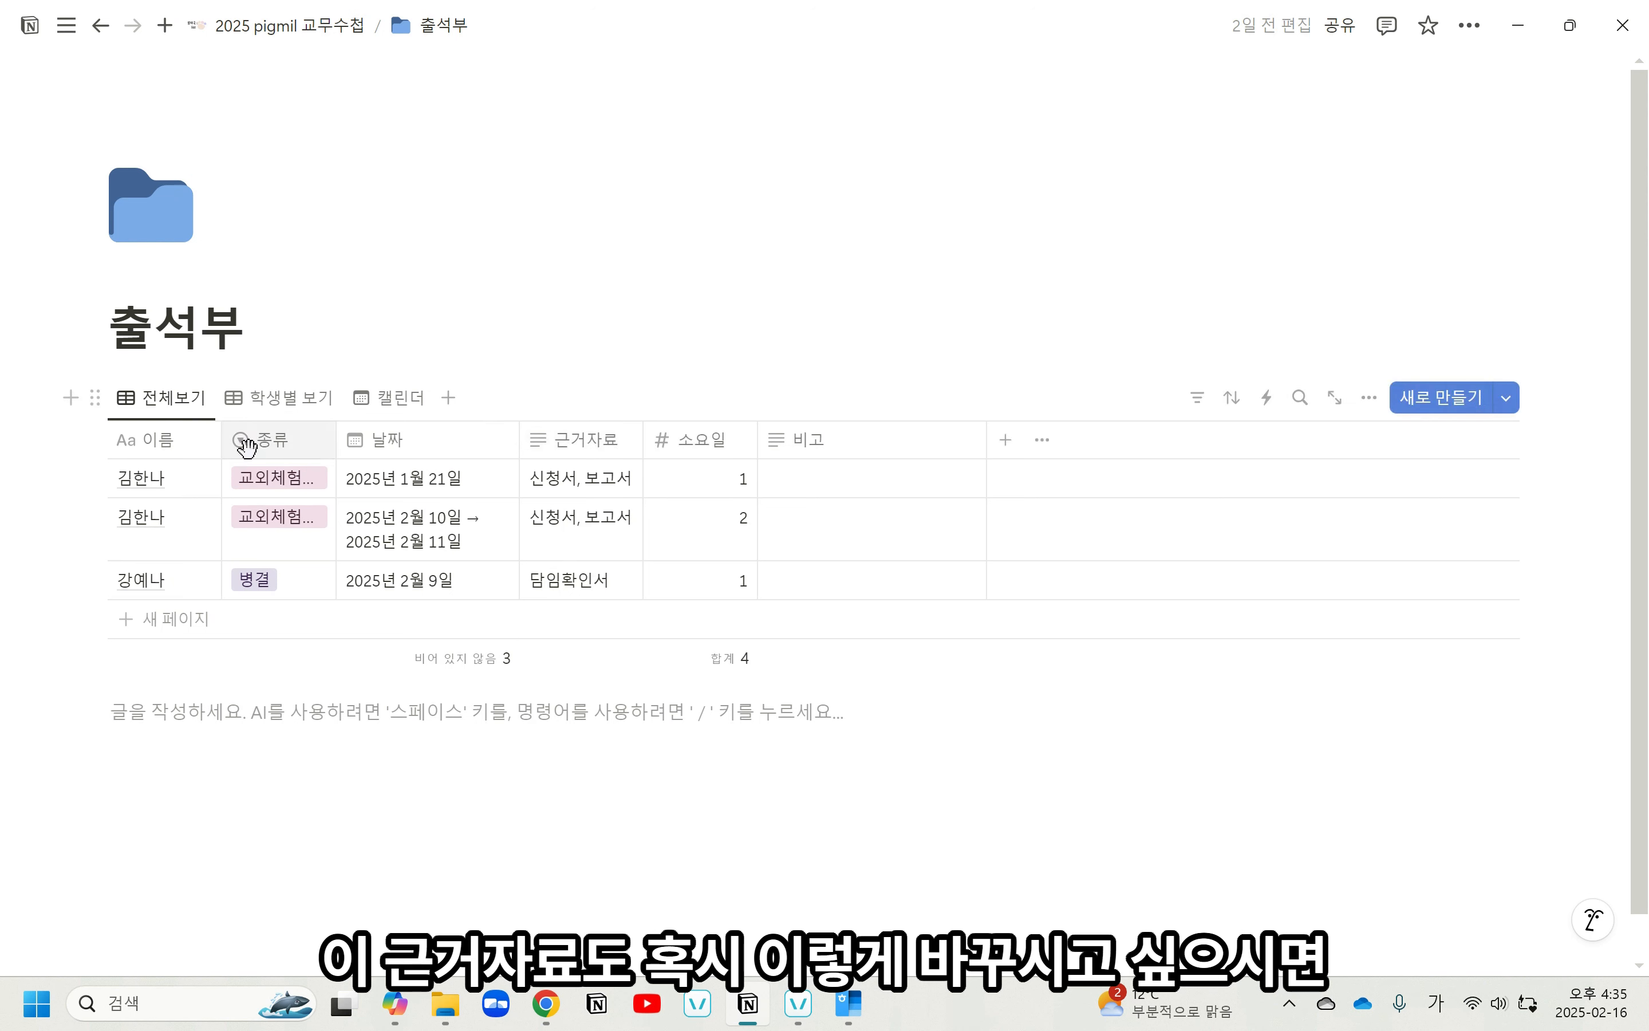
{"action": "left_click", "coordinate": [580, 443]}
{"action": "left_click", "coordinate": [617, 533]}
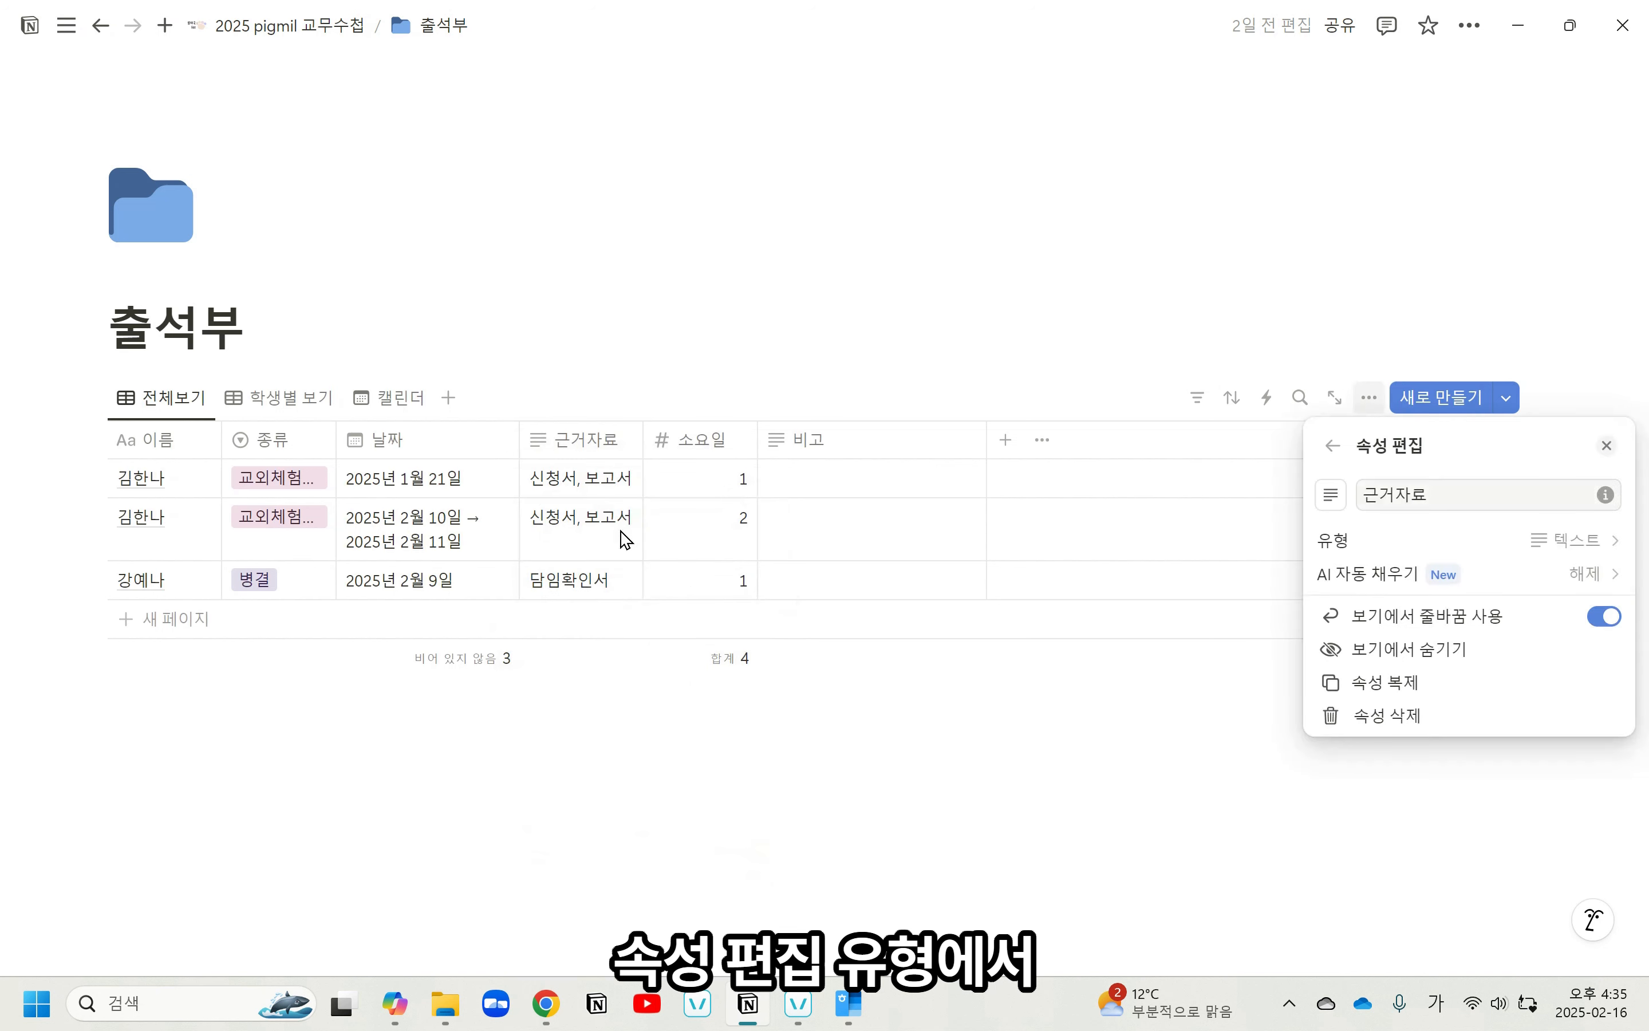
{"action": "left_click", "coordinate": [1585, 545]}
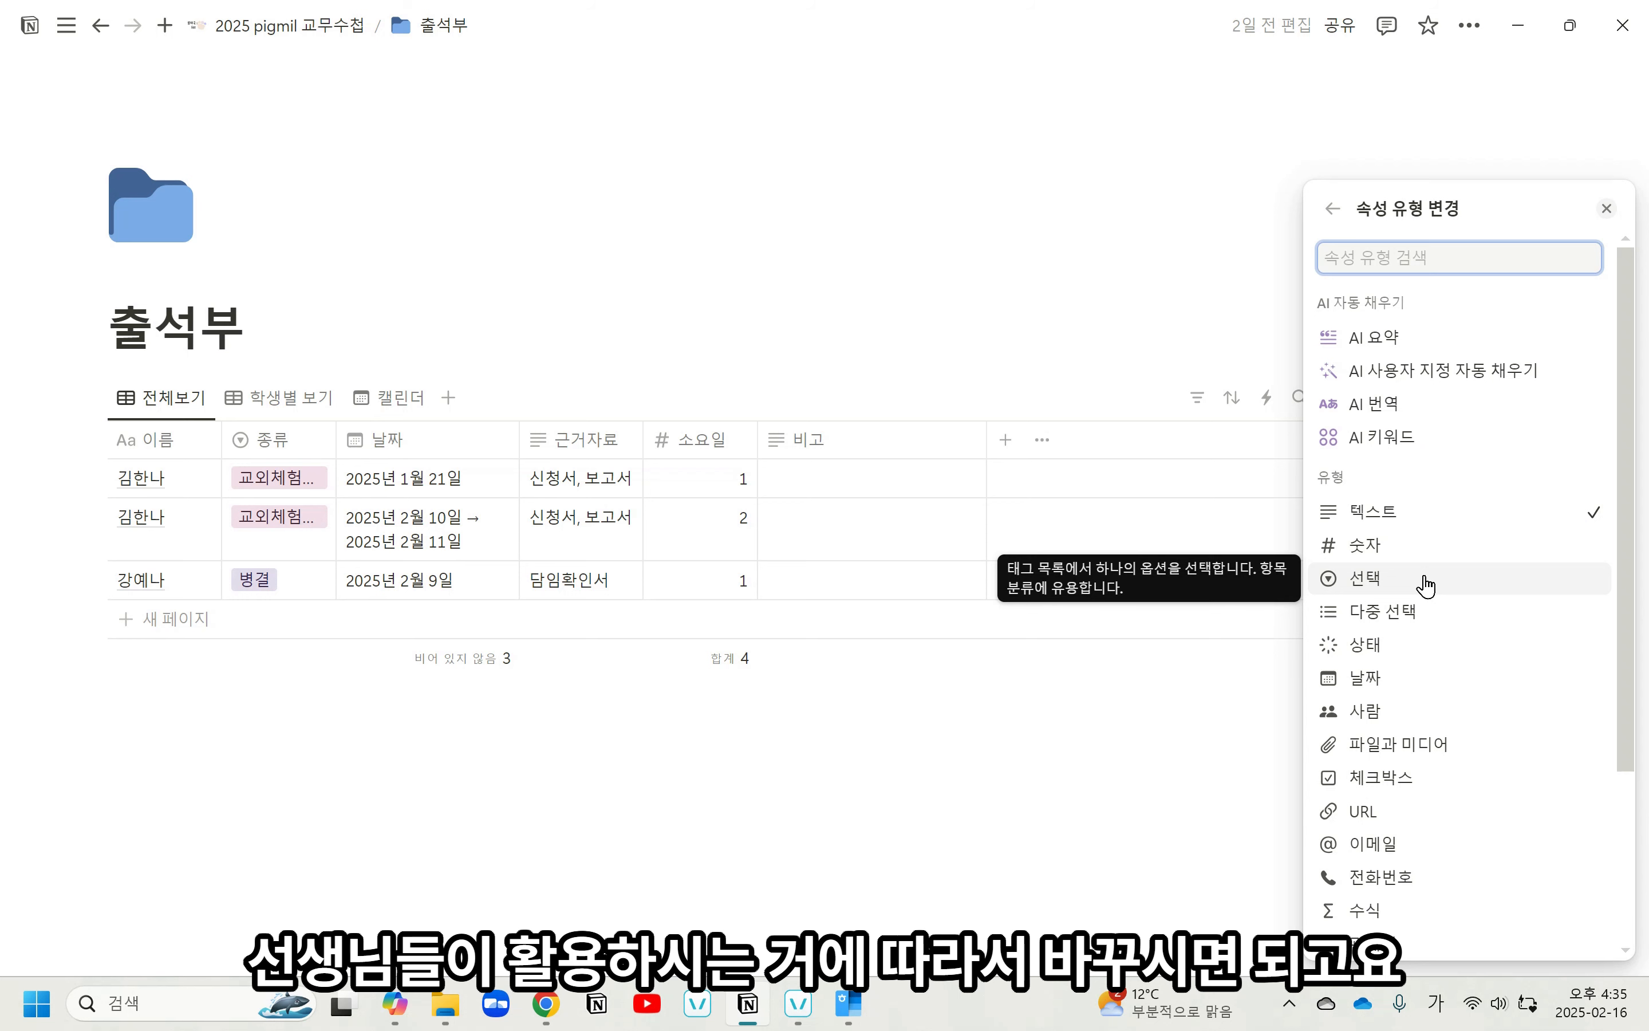
{"action": "left_click", "coordinate": [889, 842]}
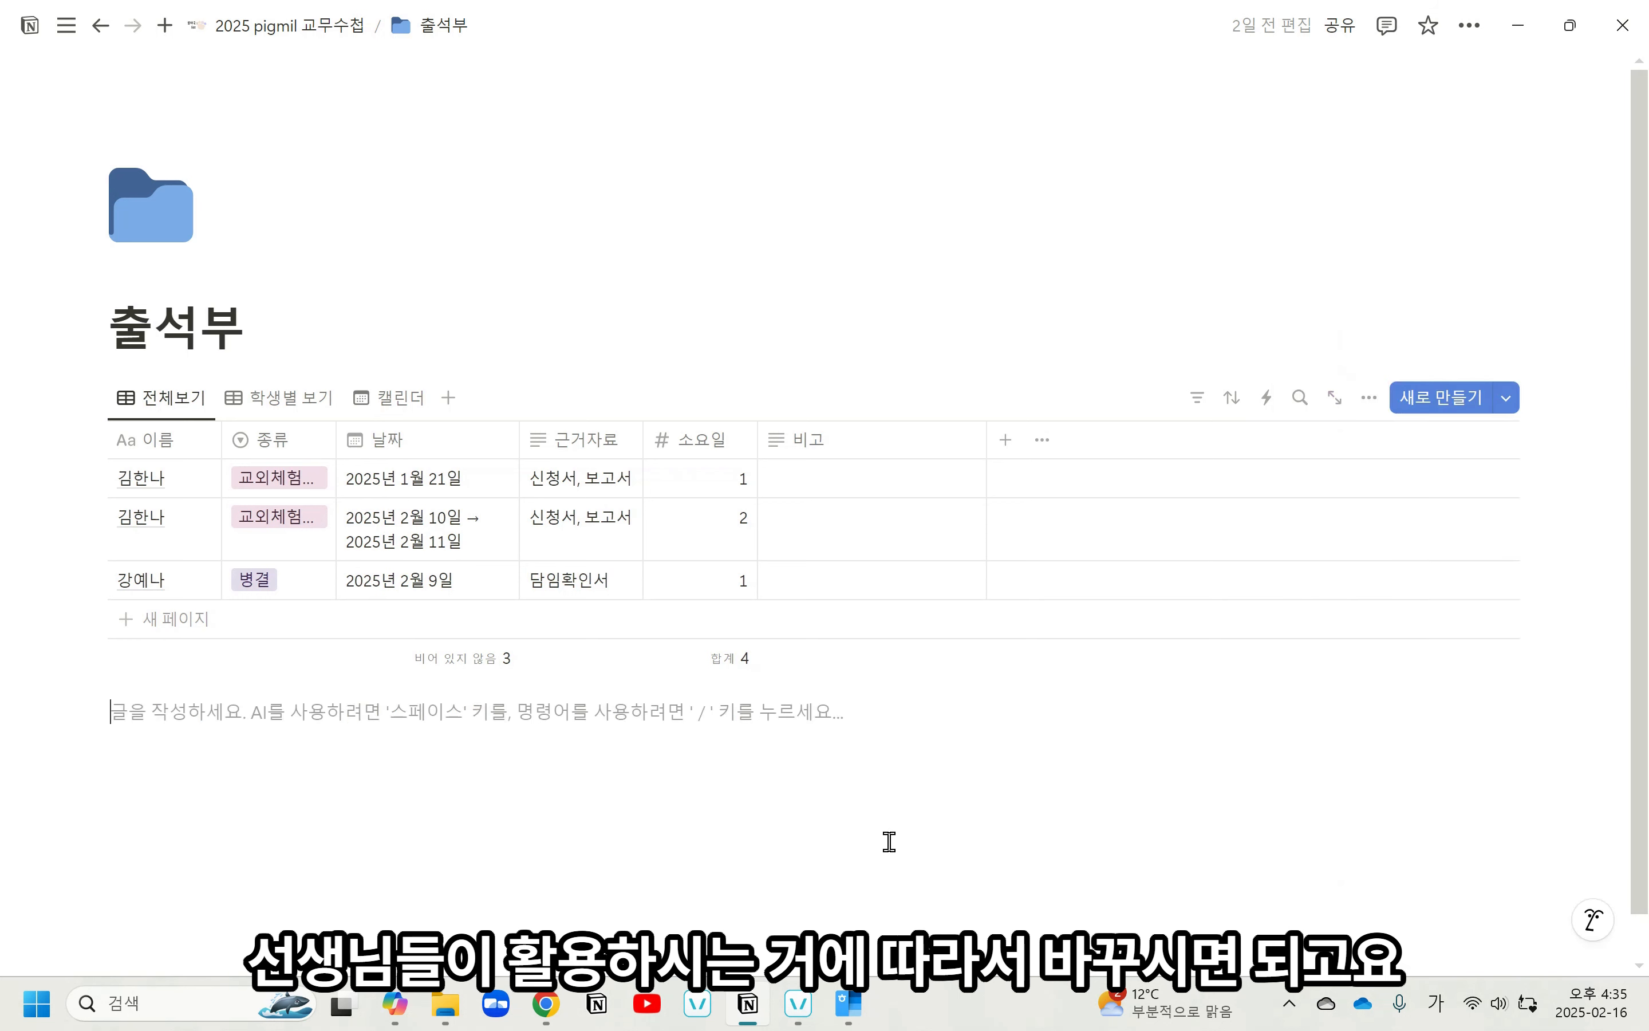
{"action": "left_click", "coordinate": [578, 443]}
Below the attendance table, write the heading line <근거자료> followed by a line reading 교외체험학습 :.
{"action": "left_click", "coordinate": [317, 731]}
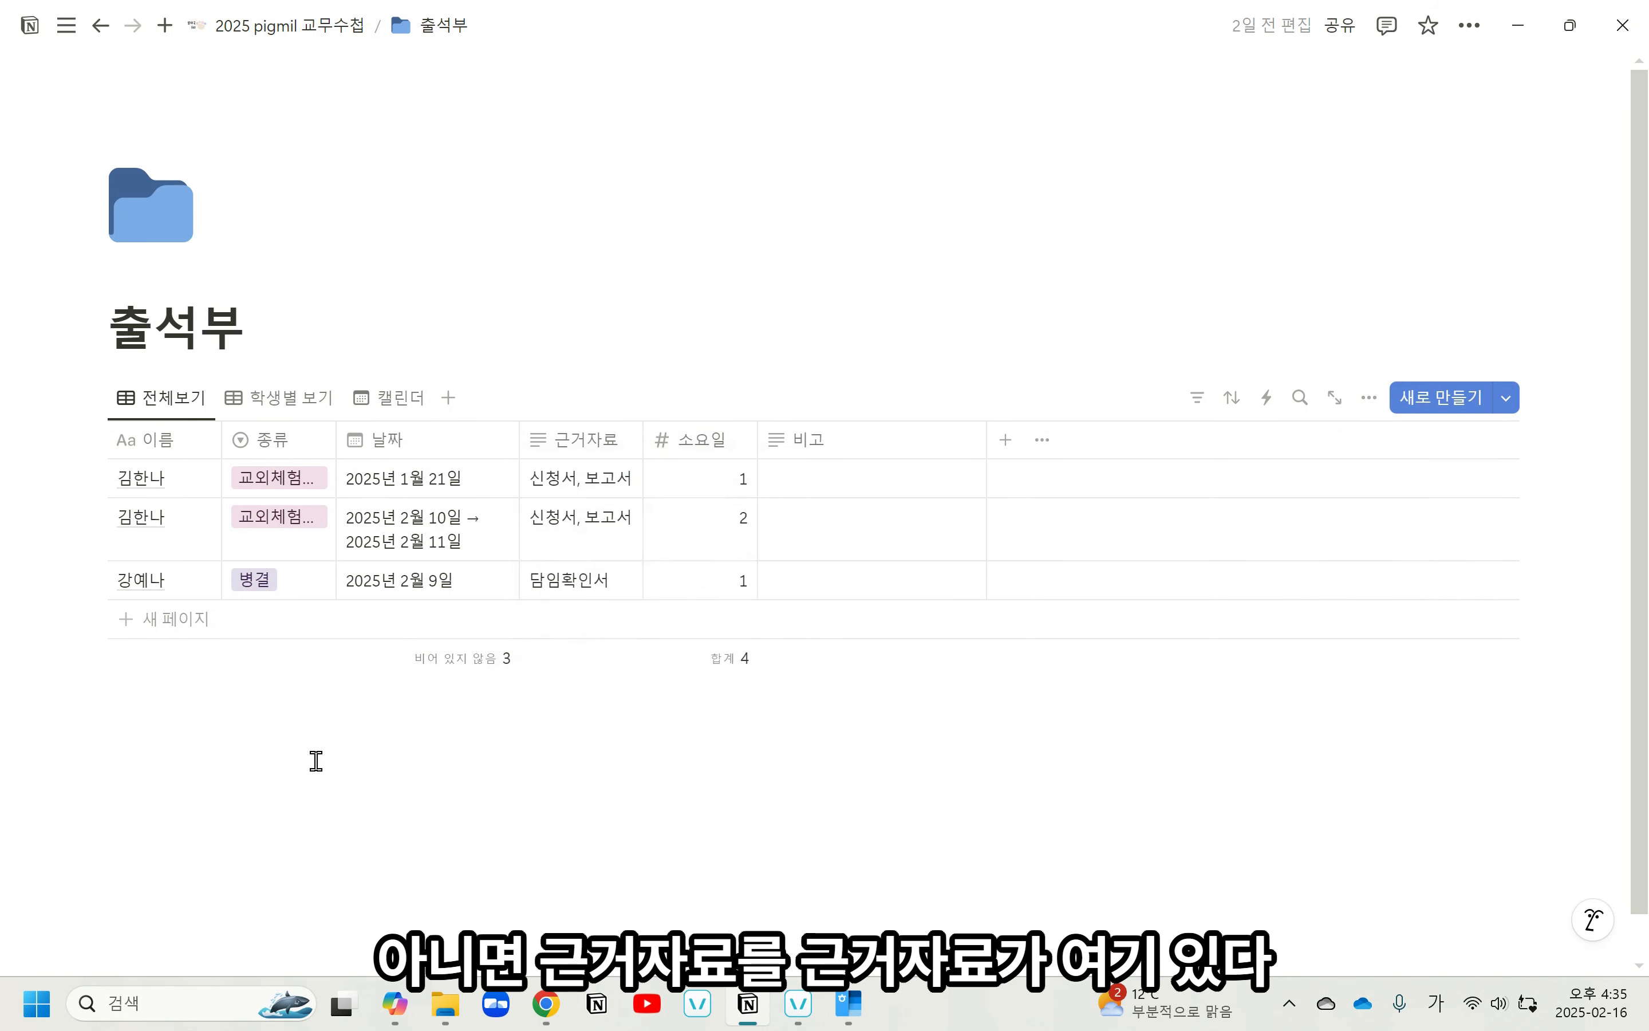
{"action": "type", "text": "<근"}
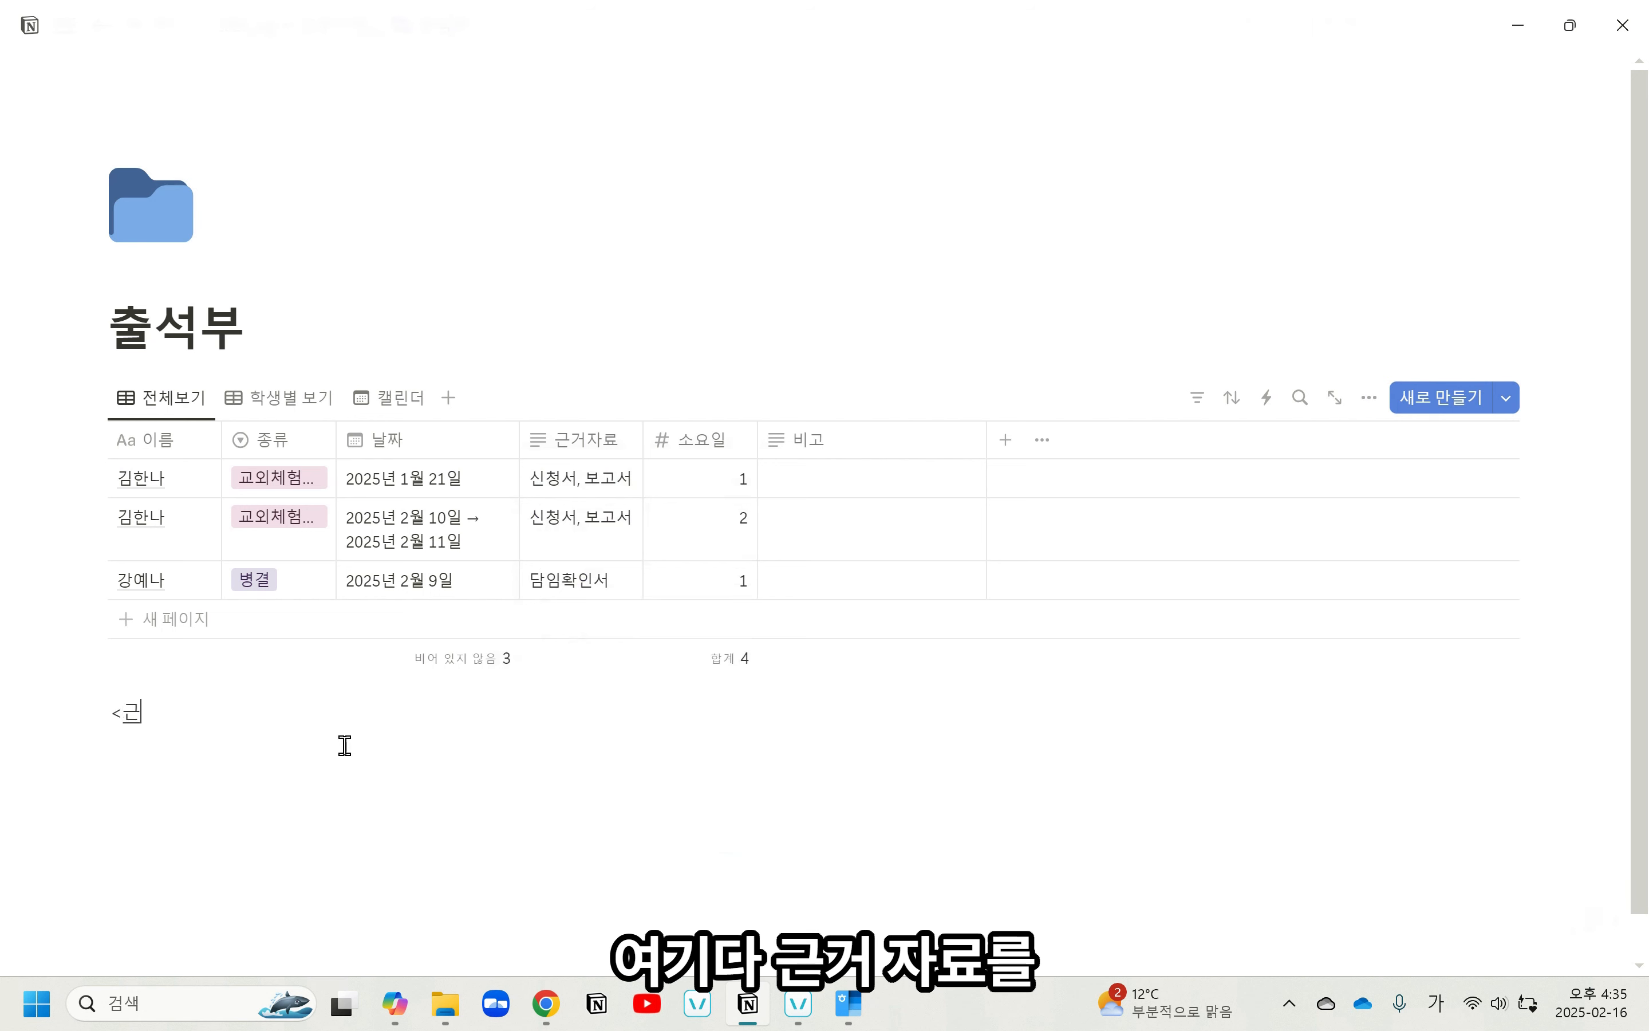
{"action": "type", "text": "거자료>"}
{"action": "key", "text": "Return"}
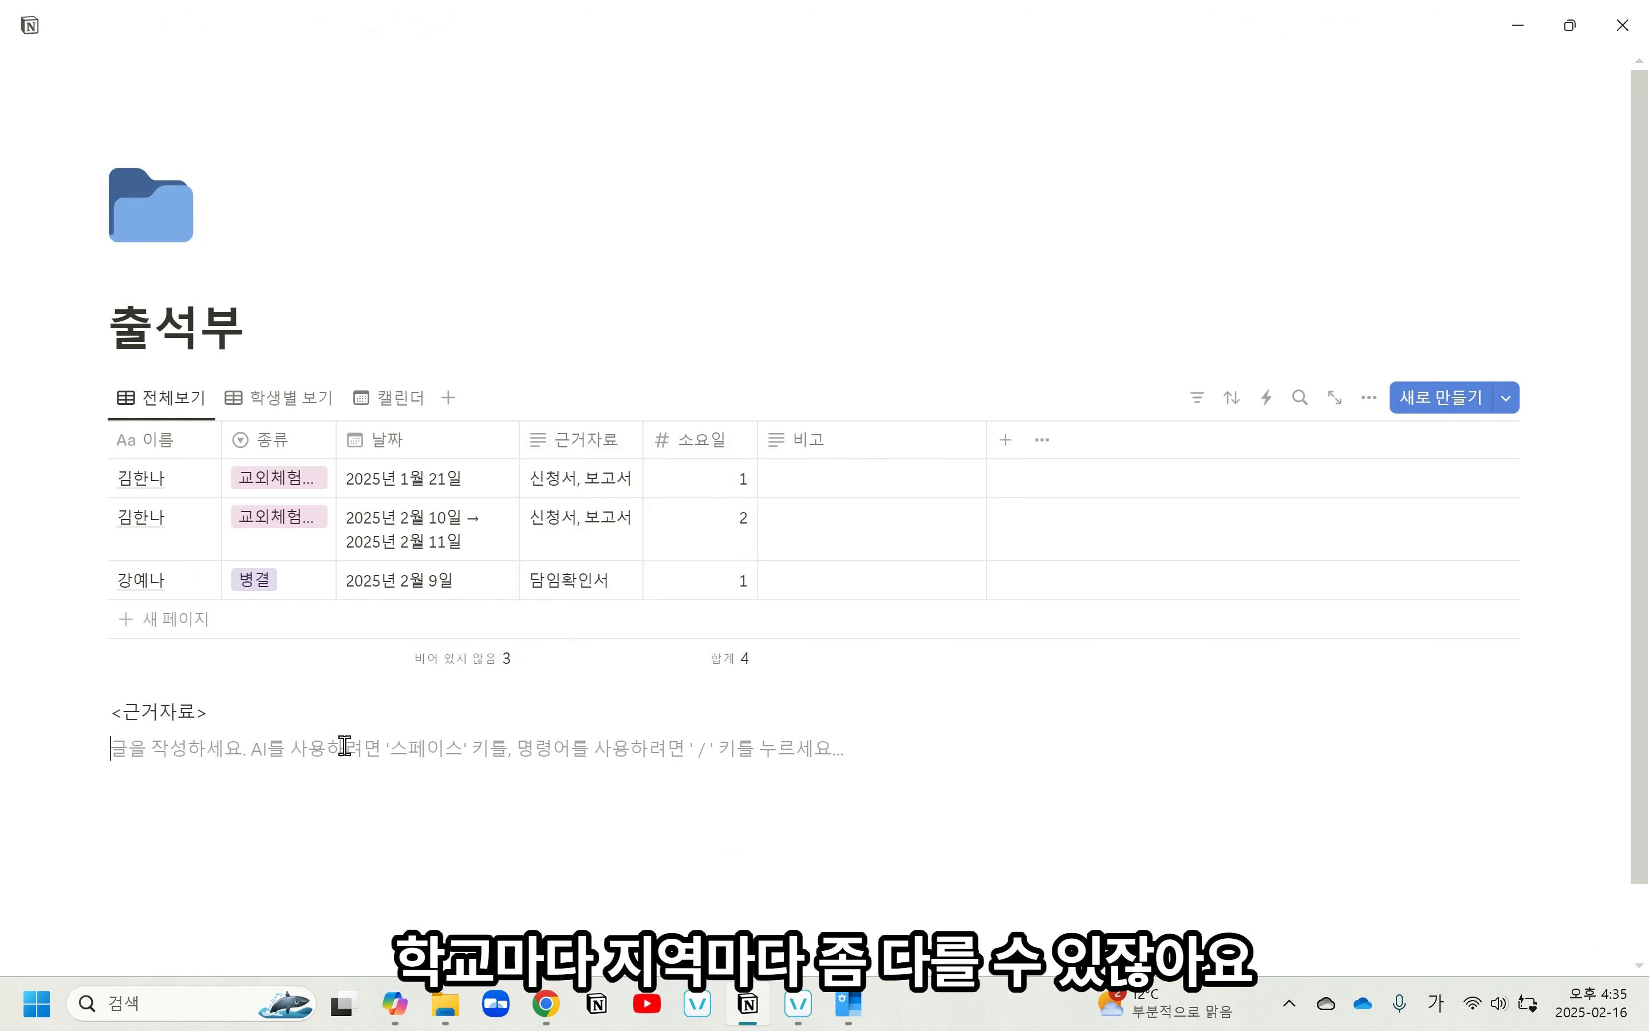
{"action": "type", "text": "교외체험학"}
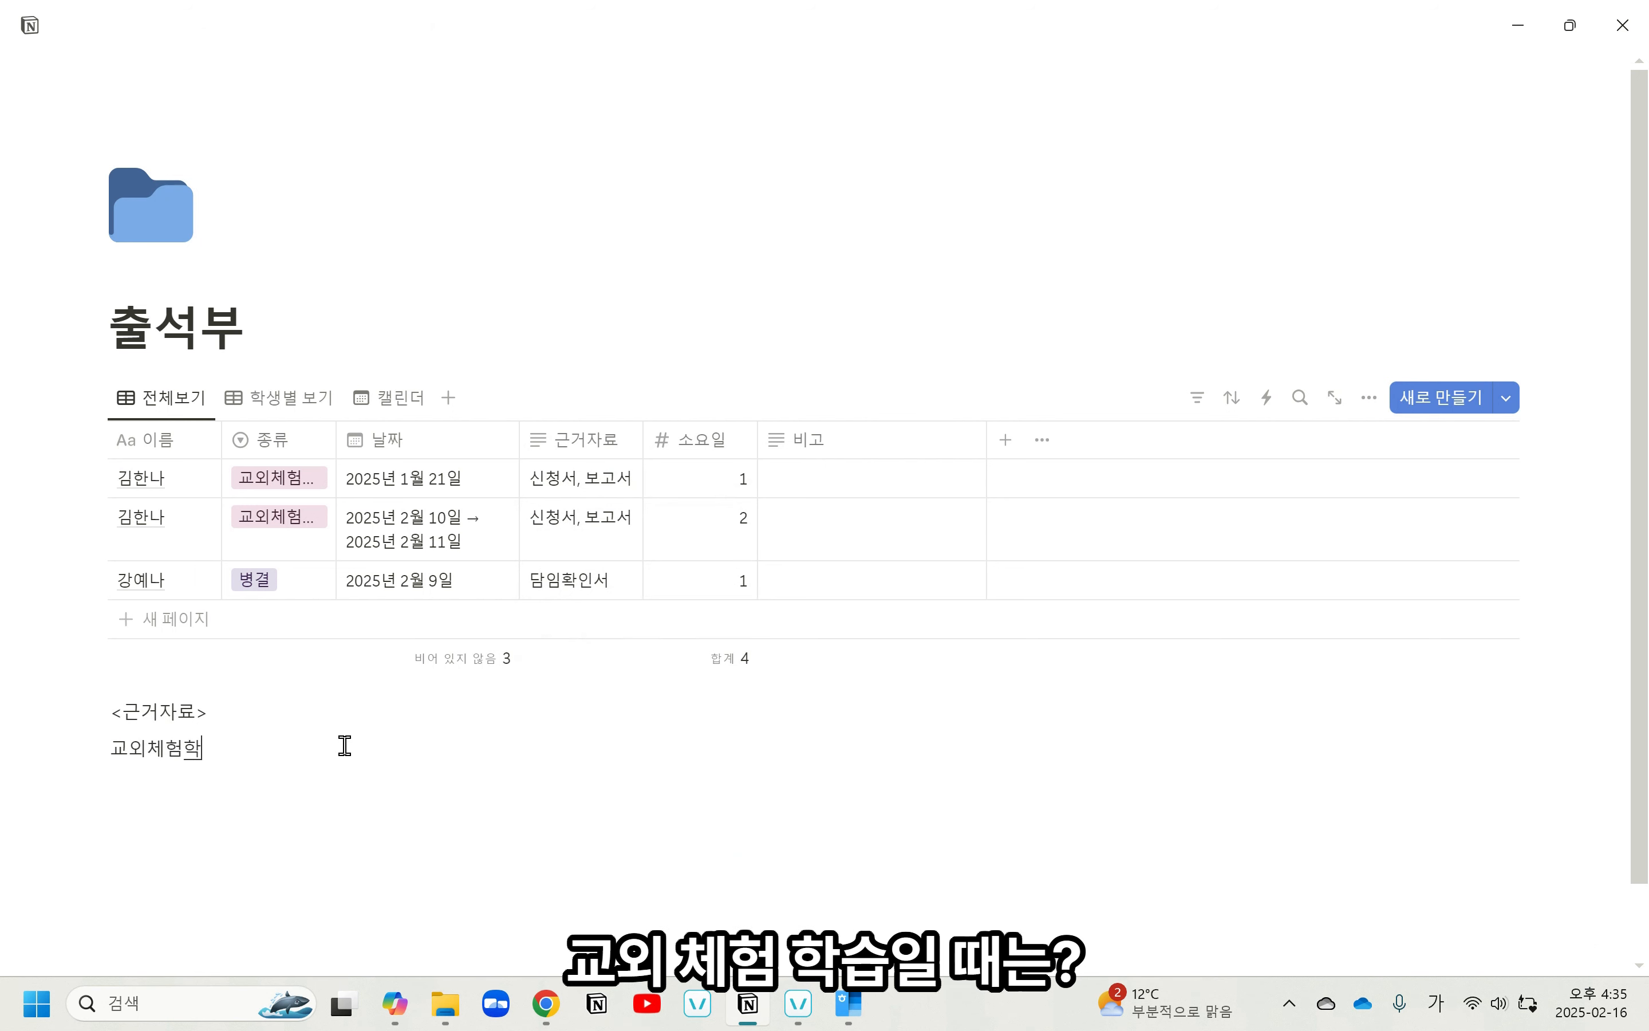
{"action": "type", "text": ":"}
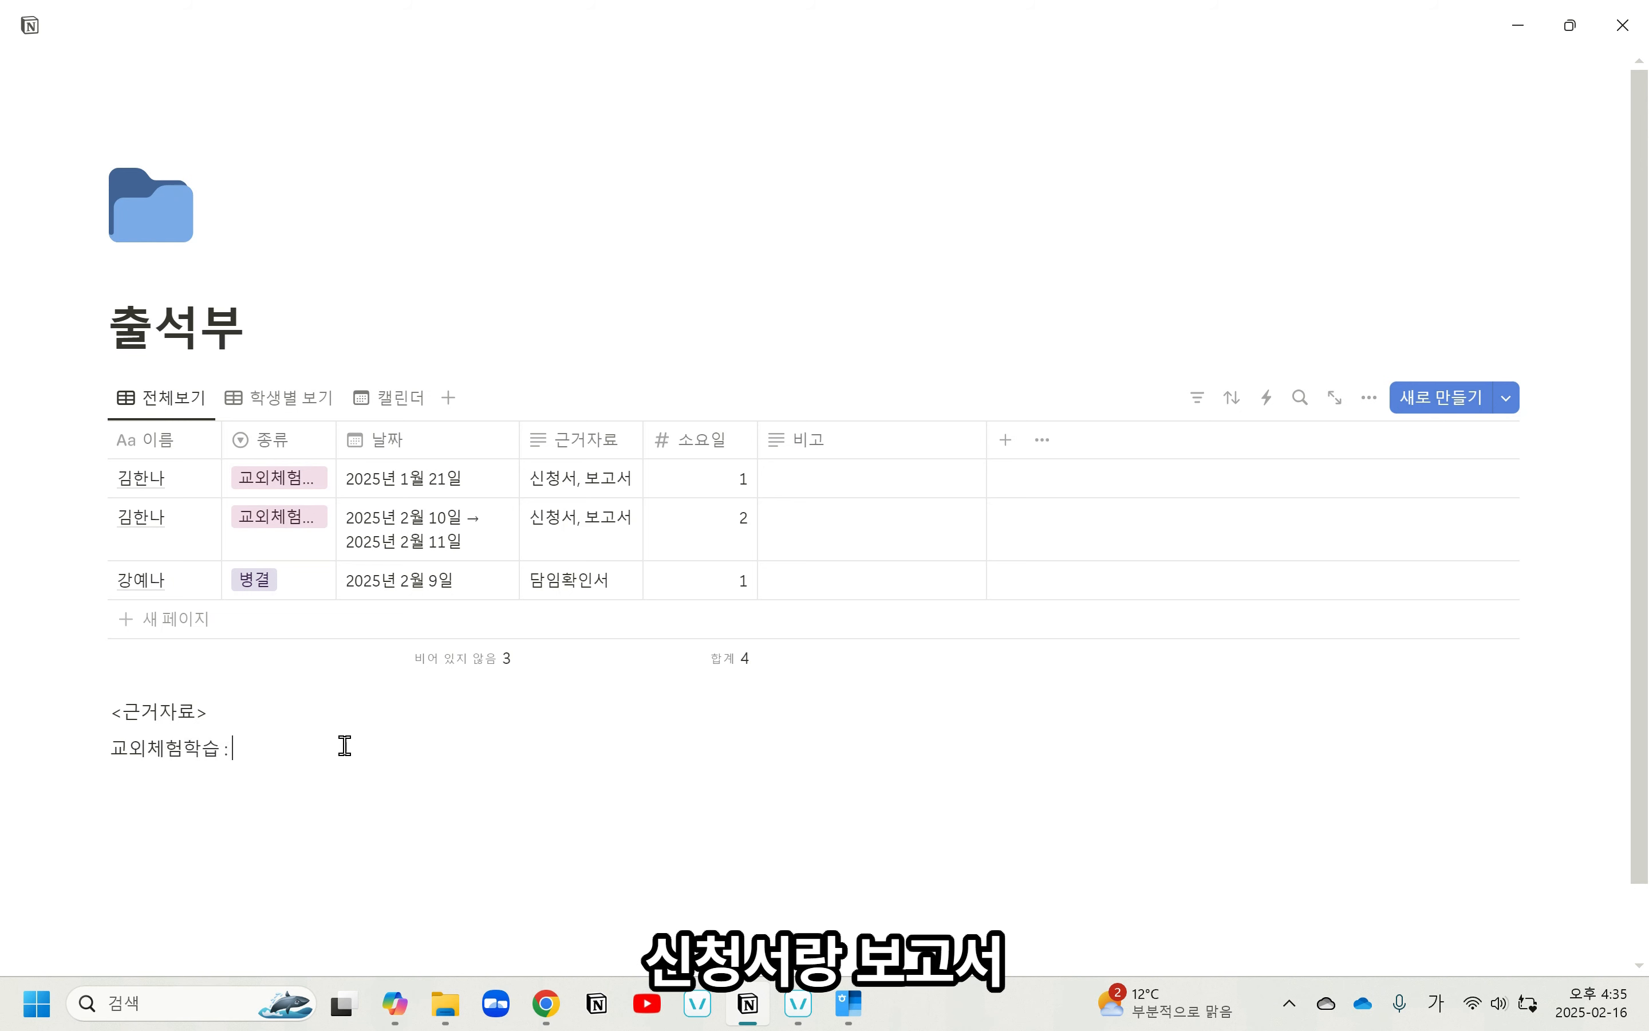
{"action": "key", "text": "Return"}
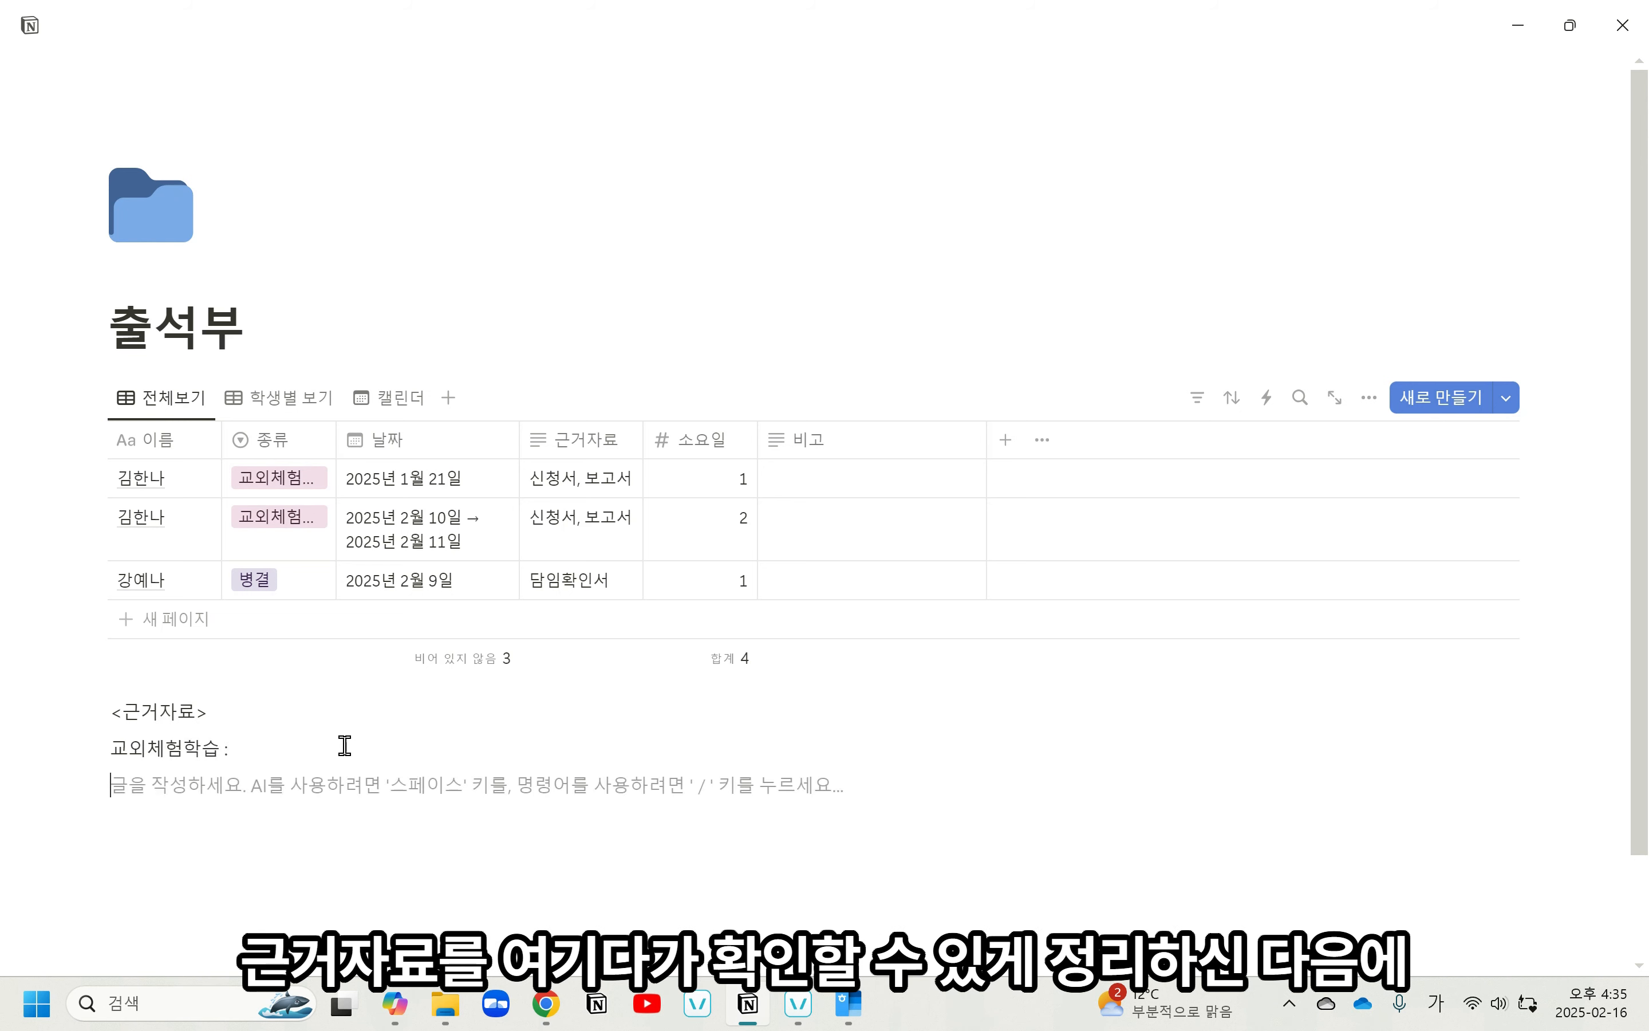
Change the 근거자료 property's type to 체크박스 and slightly narrow its column.
{"action": "left_click", "coordinate": [586, 451]}
{"action": "left_click", "coordinate": [619, 538]}
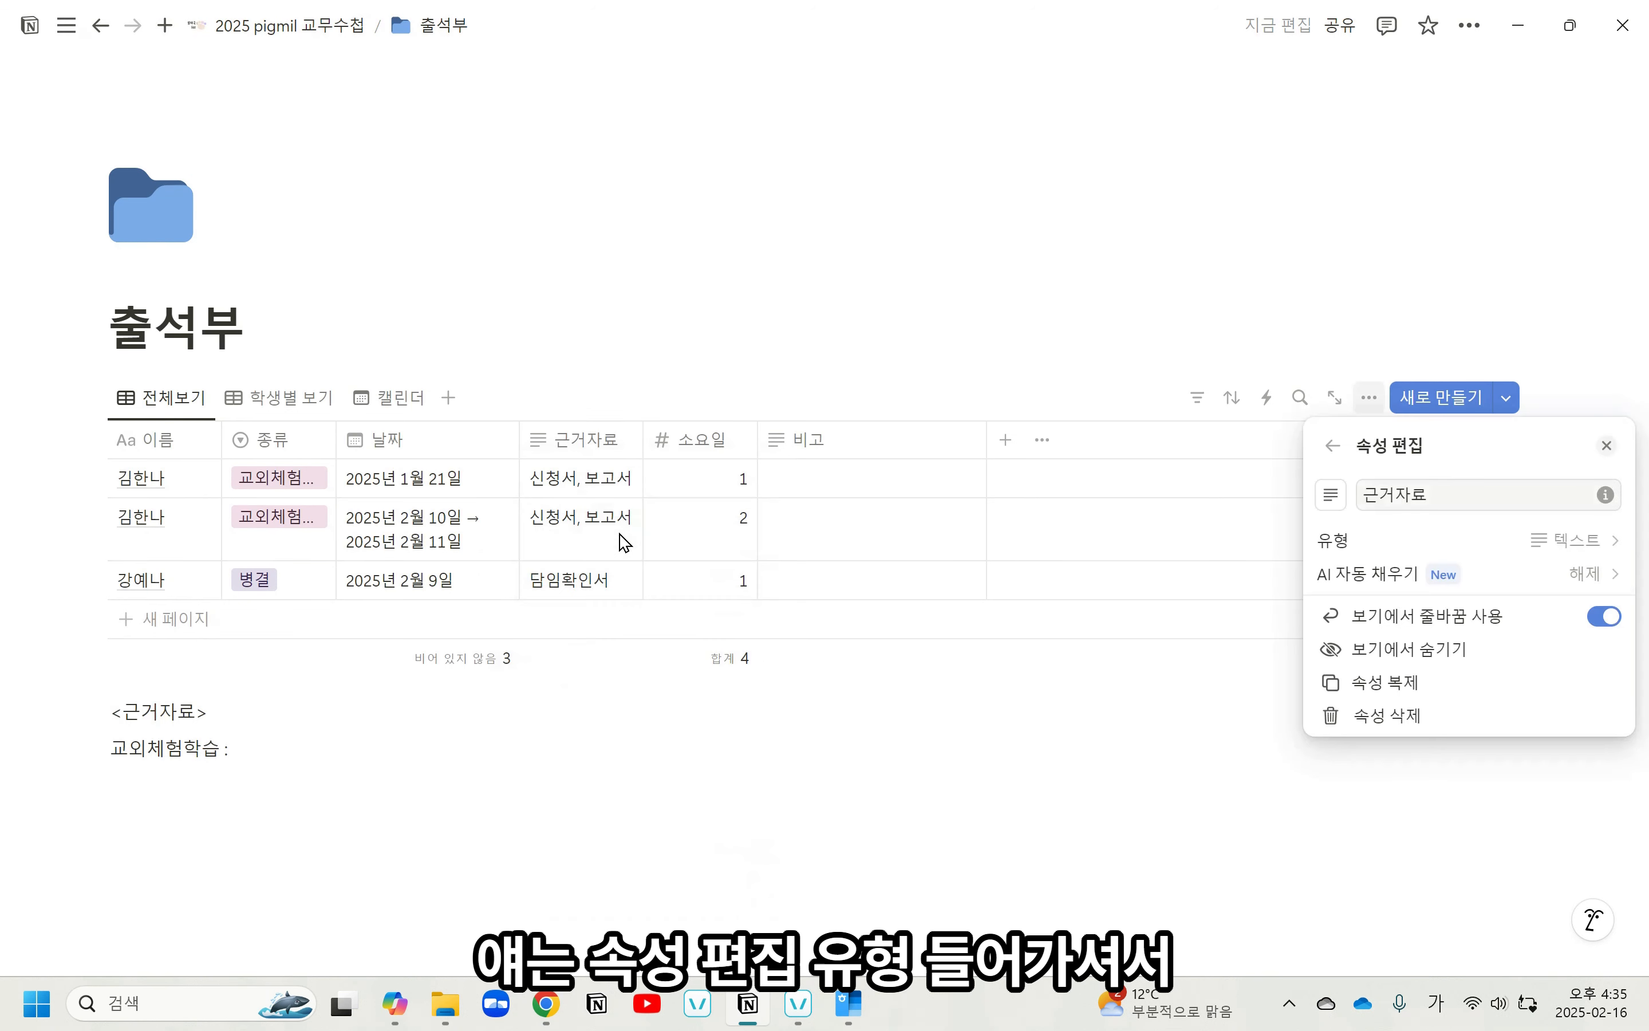
{"action": "left_click", "coordinate": [1497, 540]}
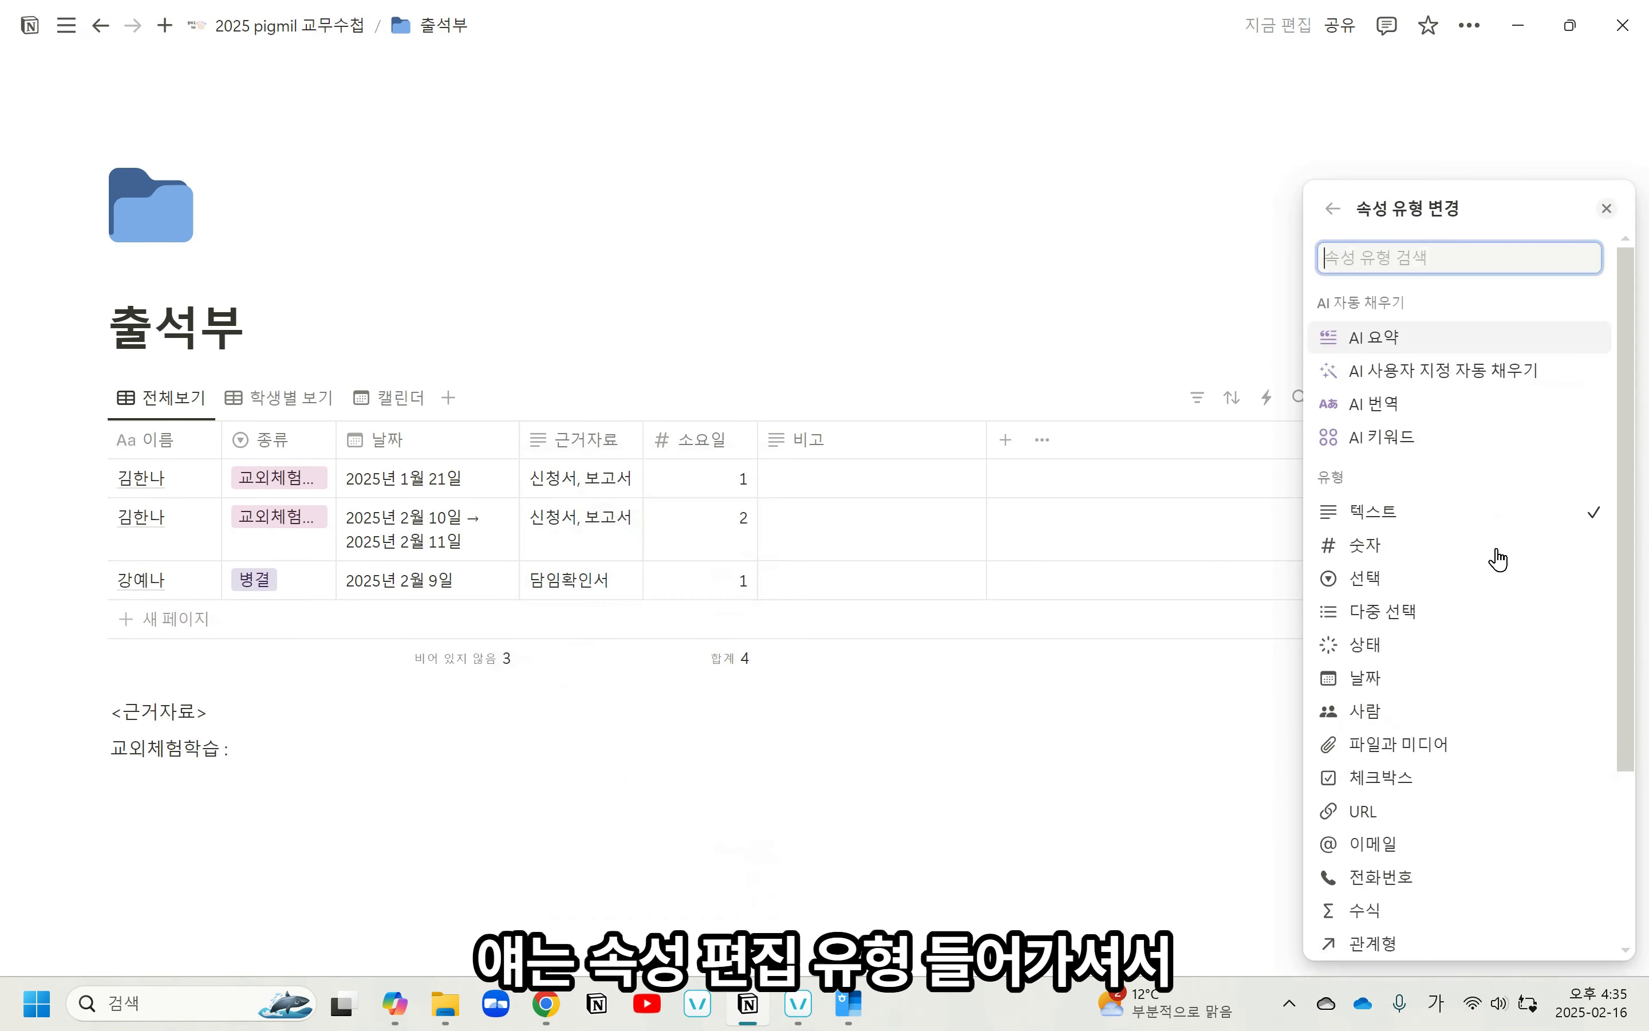
{"action": "left_click", "coordinate": [1423, 781]}
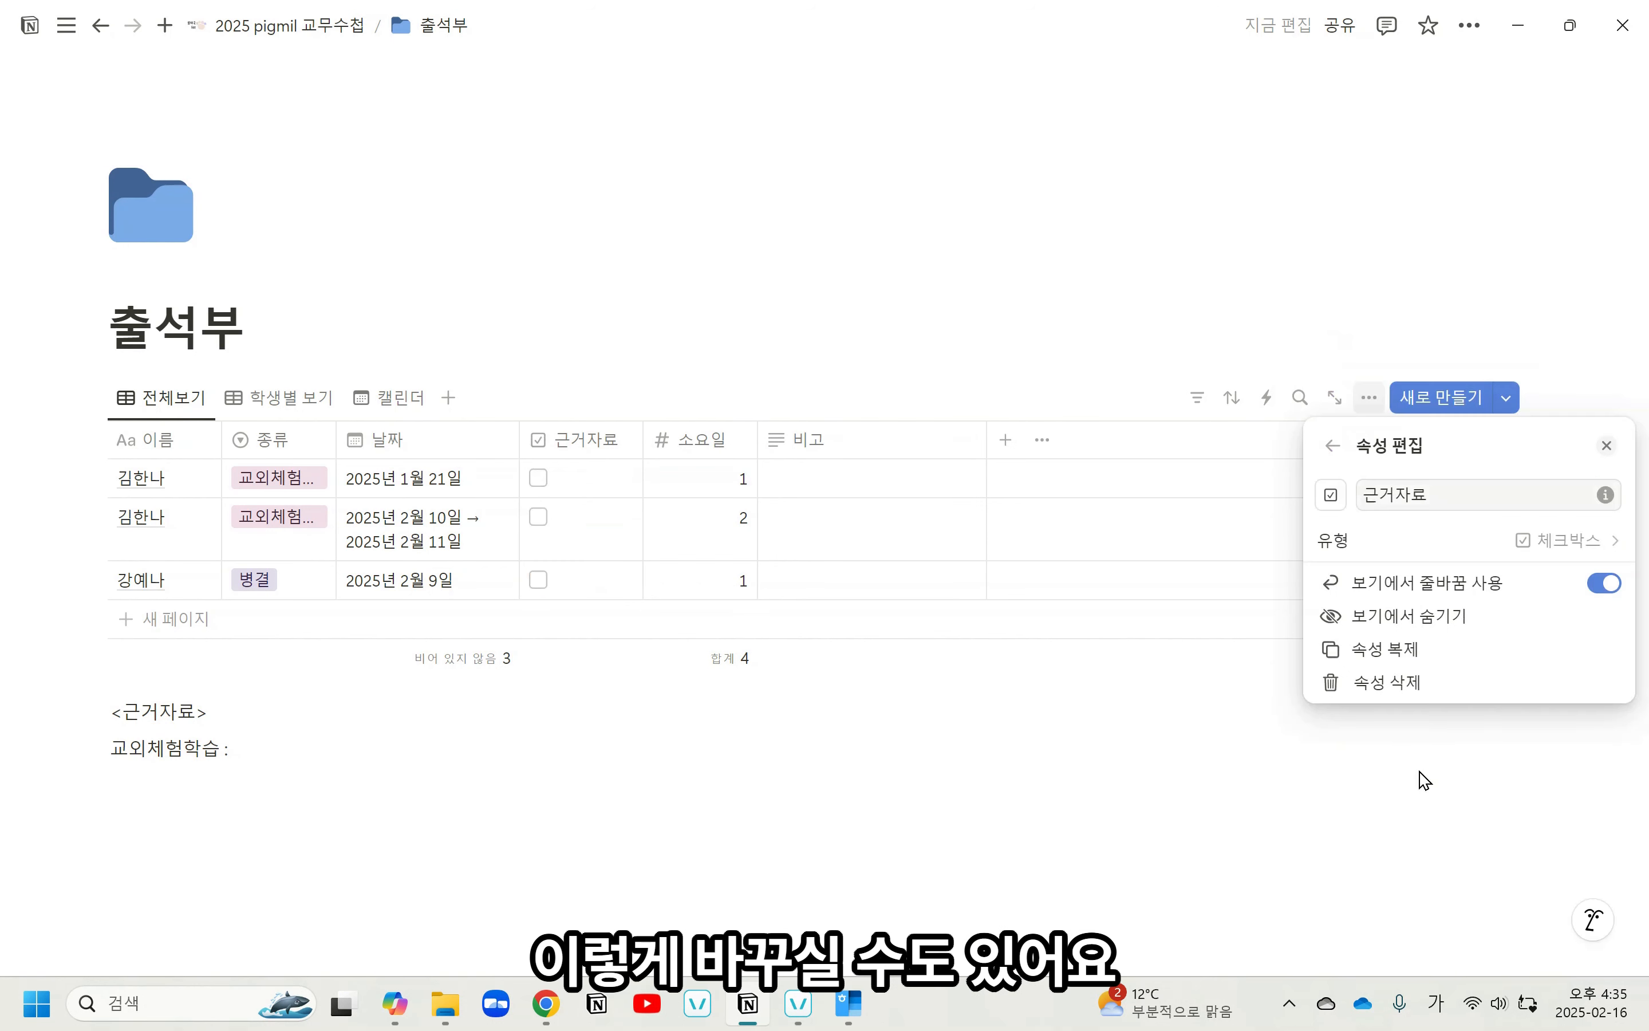
{"action": "left_click", "coordinate": [626, 567]}
{"action": "left_click_drag", "start_coordinate": [640, 444], "coordinate": [632, 443]}
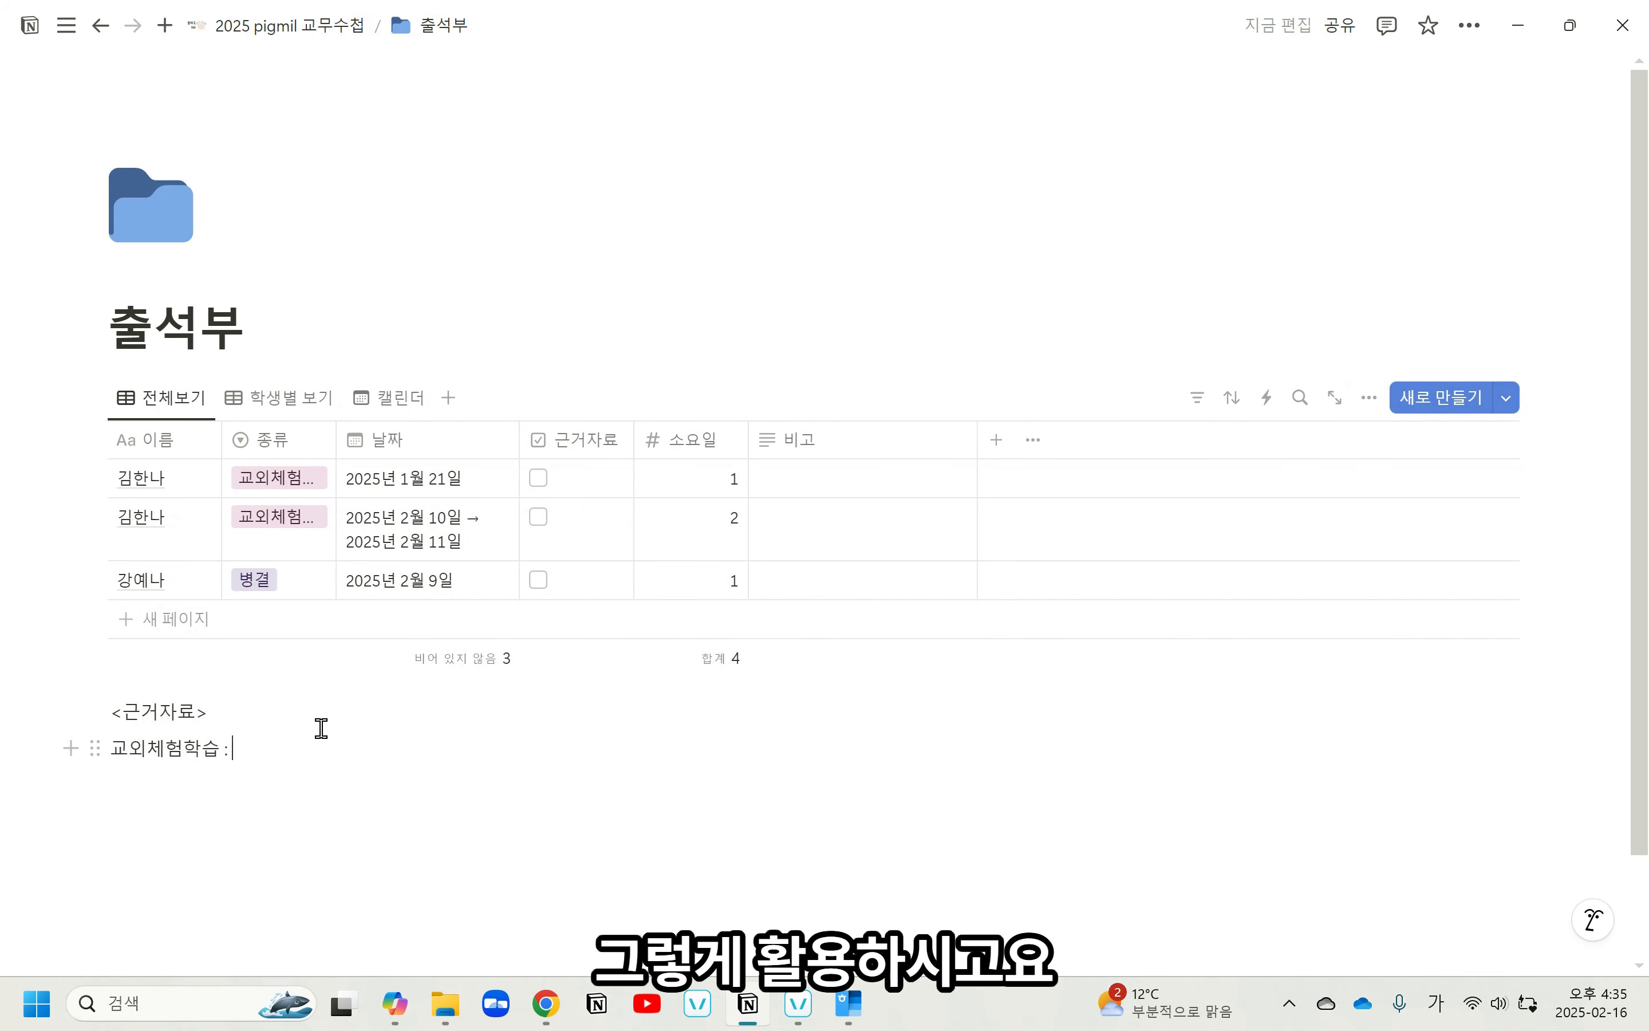
Complete the 교외체험학습 note with 신청서, 보고서 and add the line 병결 : 담임 확인서 beneath it.
{"action": "type", "text": "신청ㅅ"}
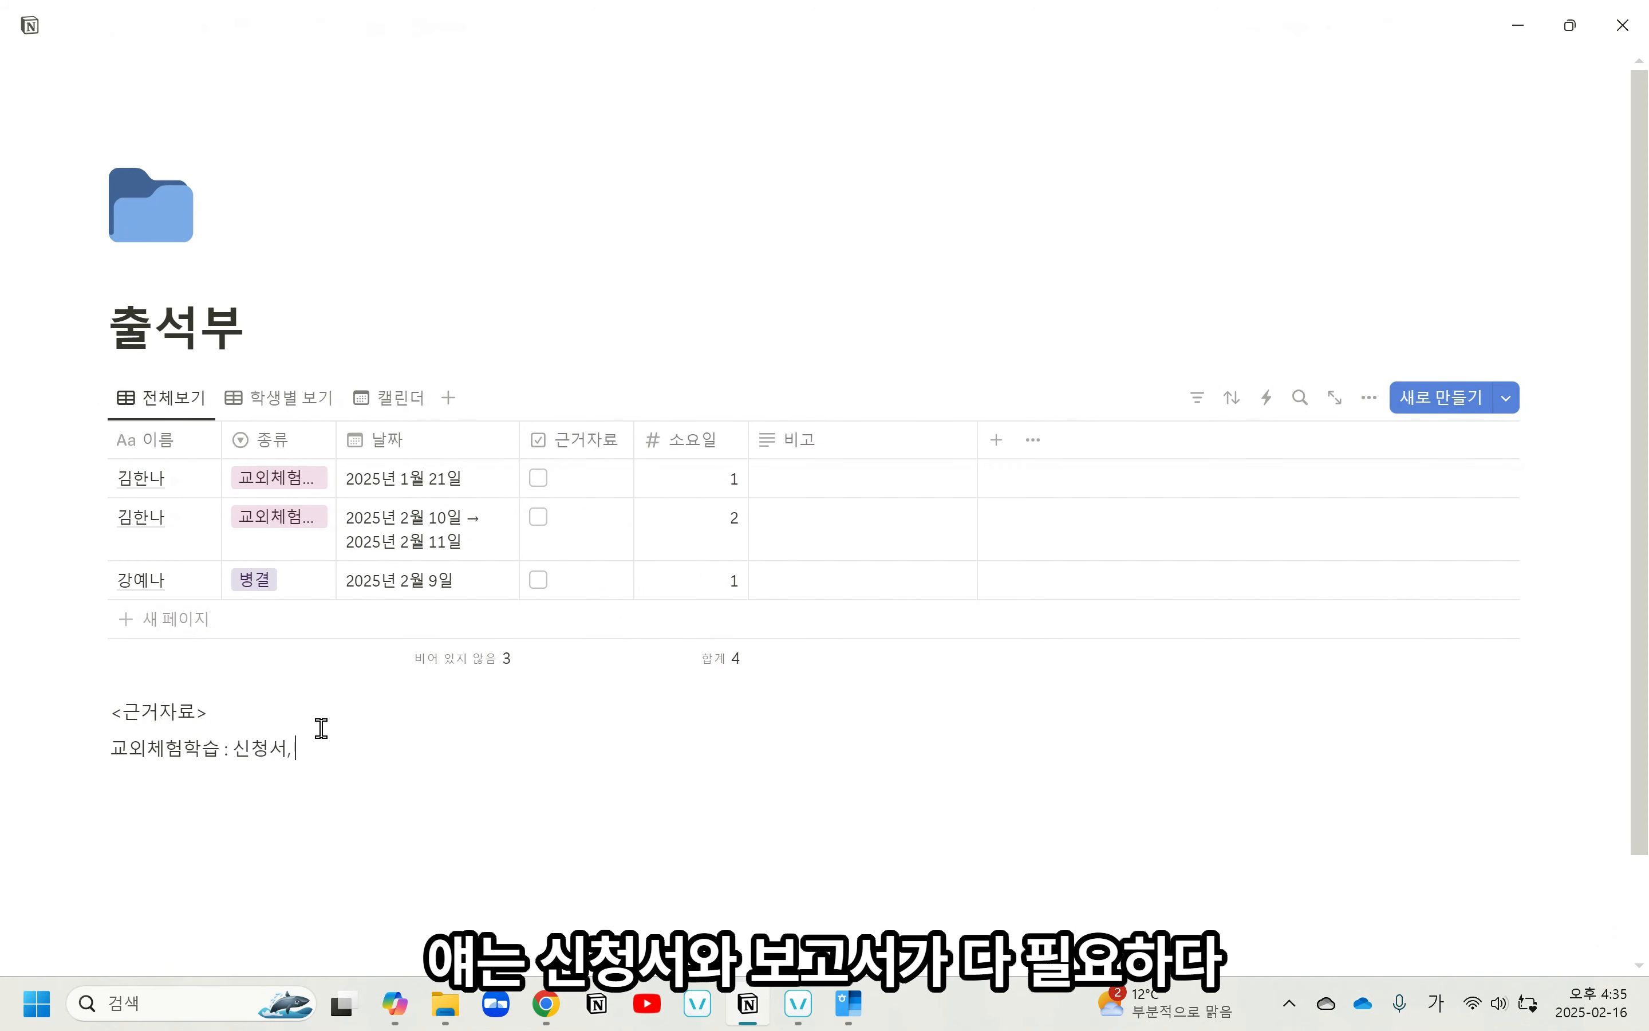
{"action": "type", "text": ", 보고서"}
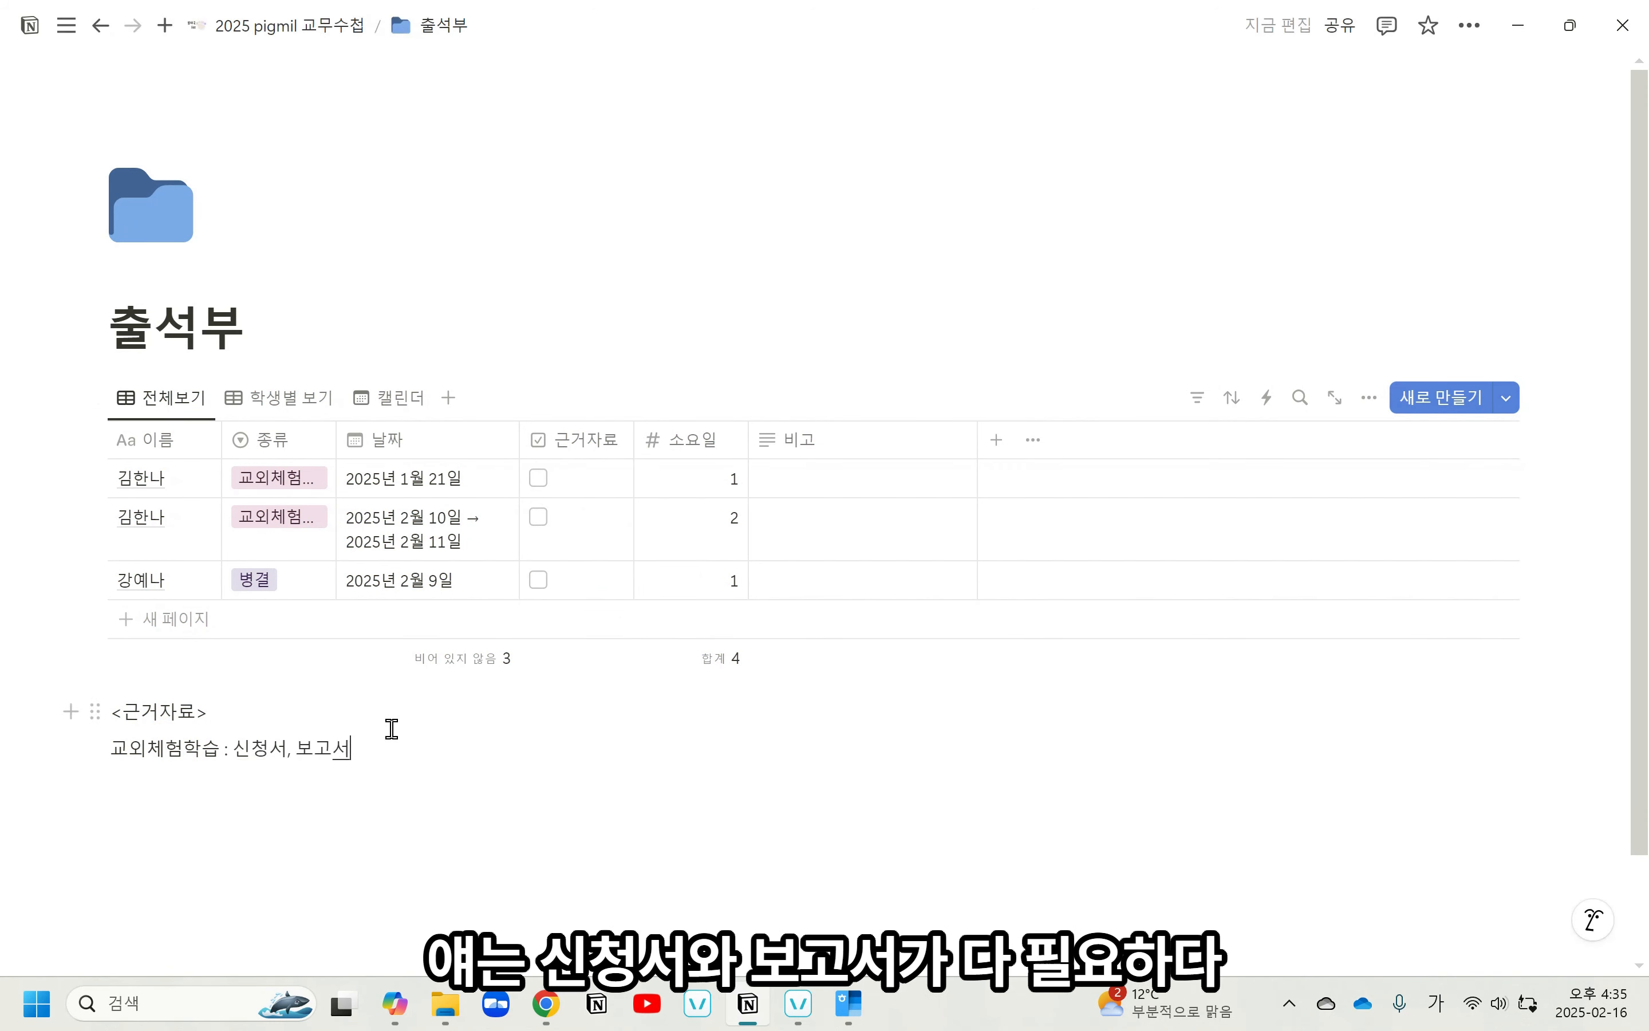
{"action": "key", "text": "Return"}
{"action": "type", "text": "병ㄱ"}
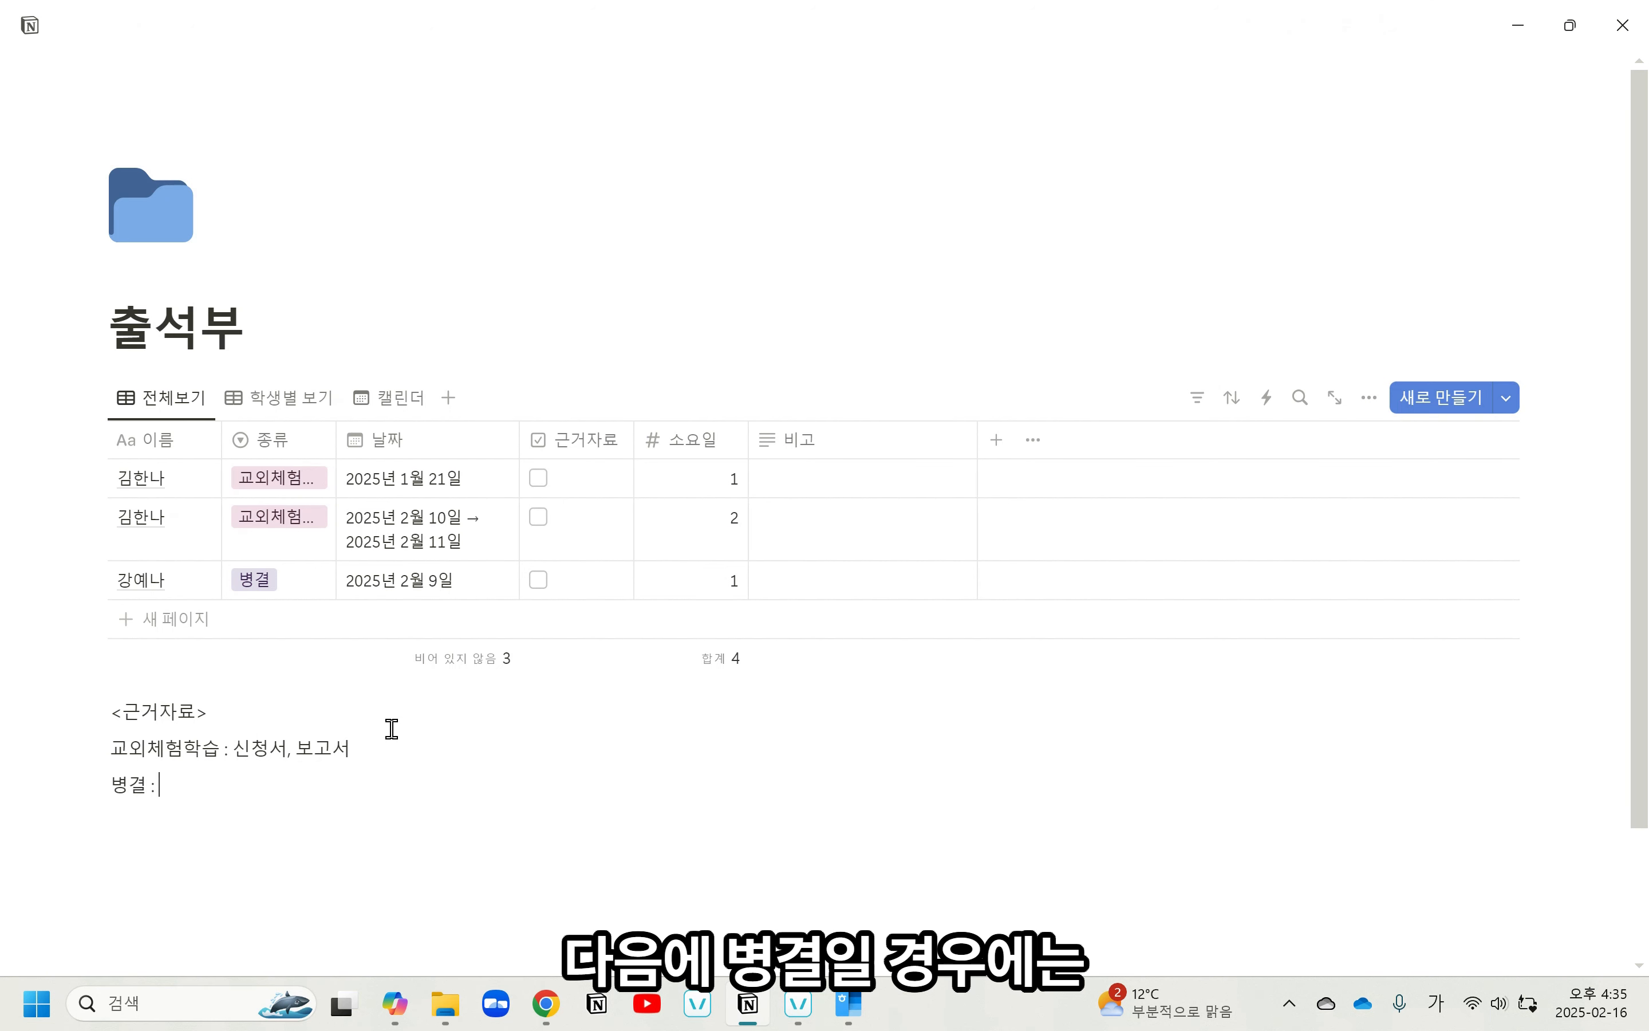
{"action": "type", "text": " : 담이"}
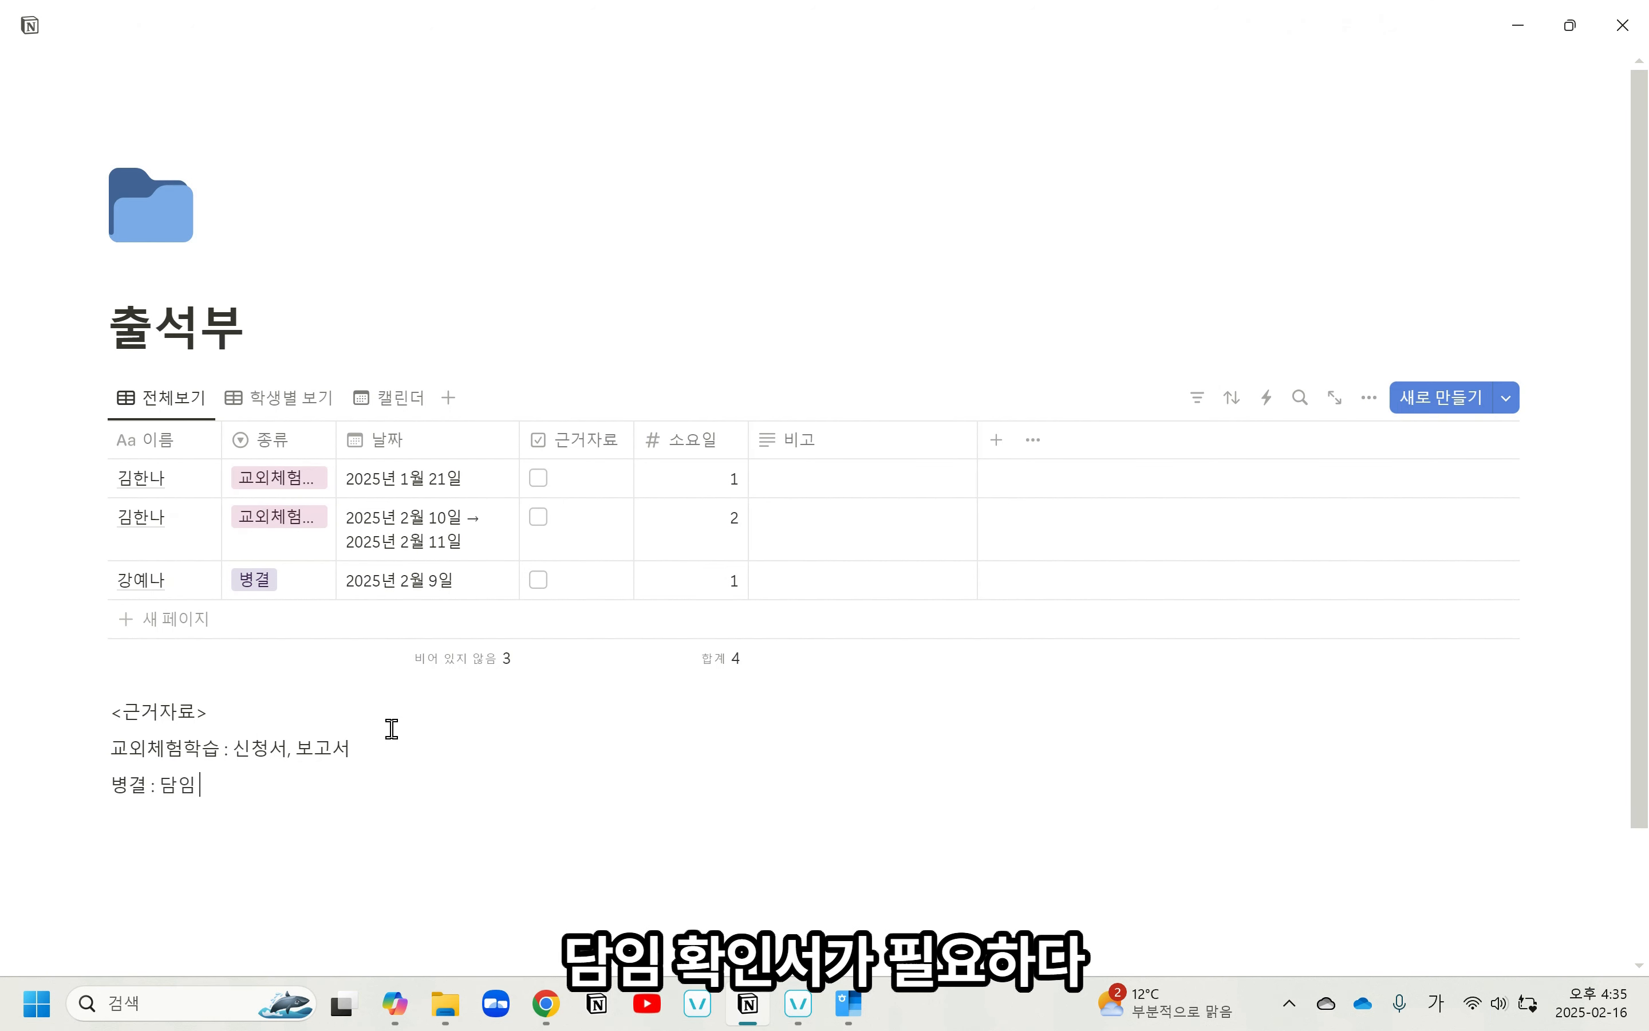
{"action": "type", "text": "임 확인서"}
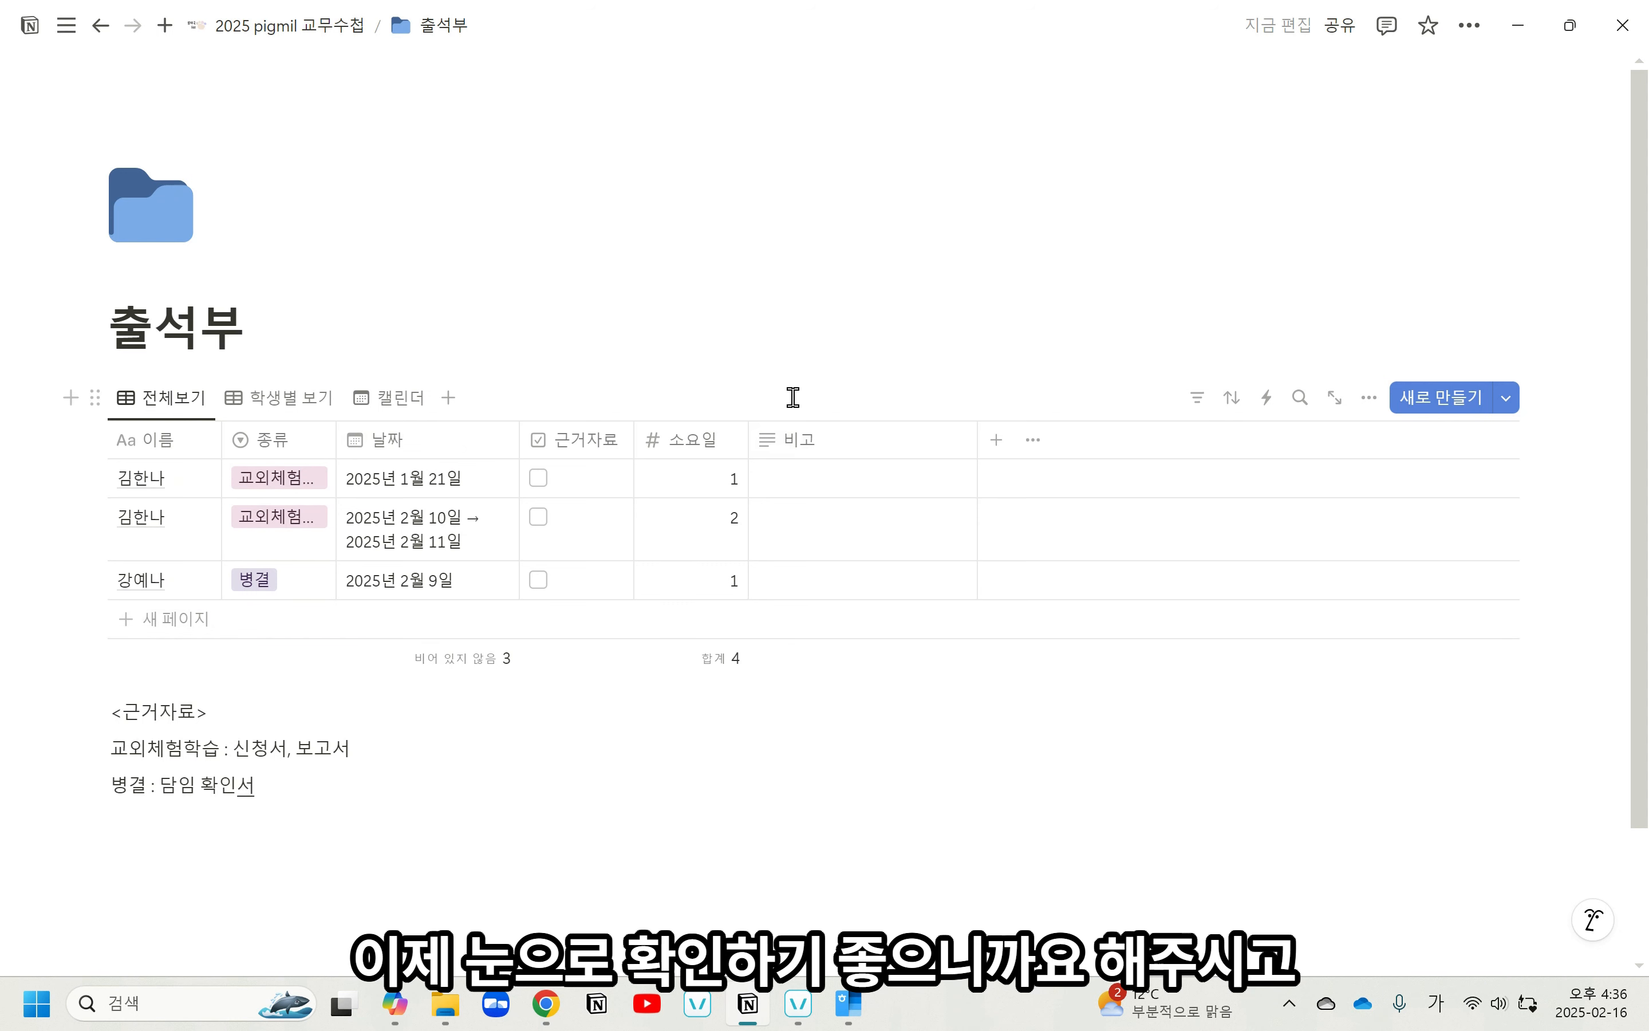
{"action": "type", "text": "ㅣ"}
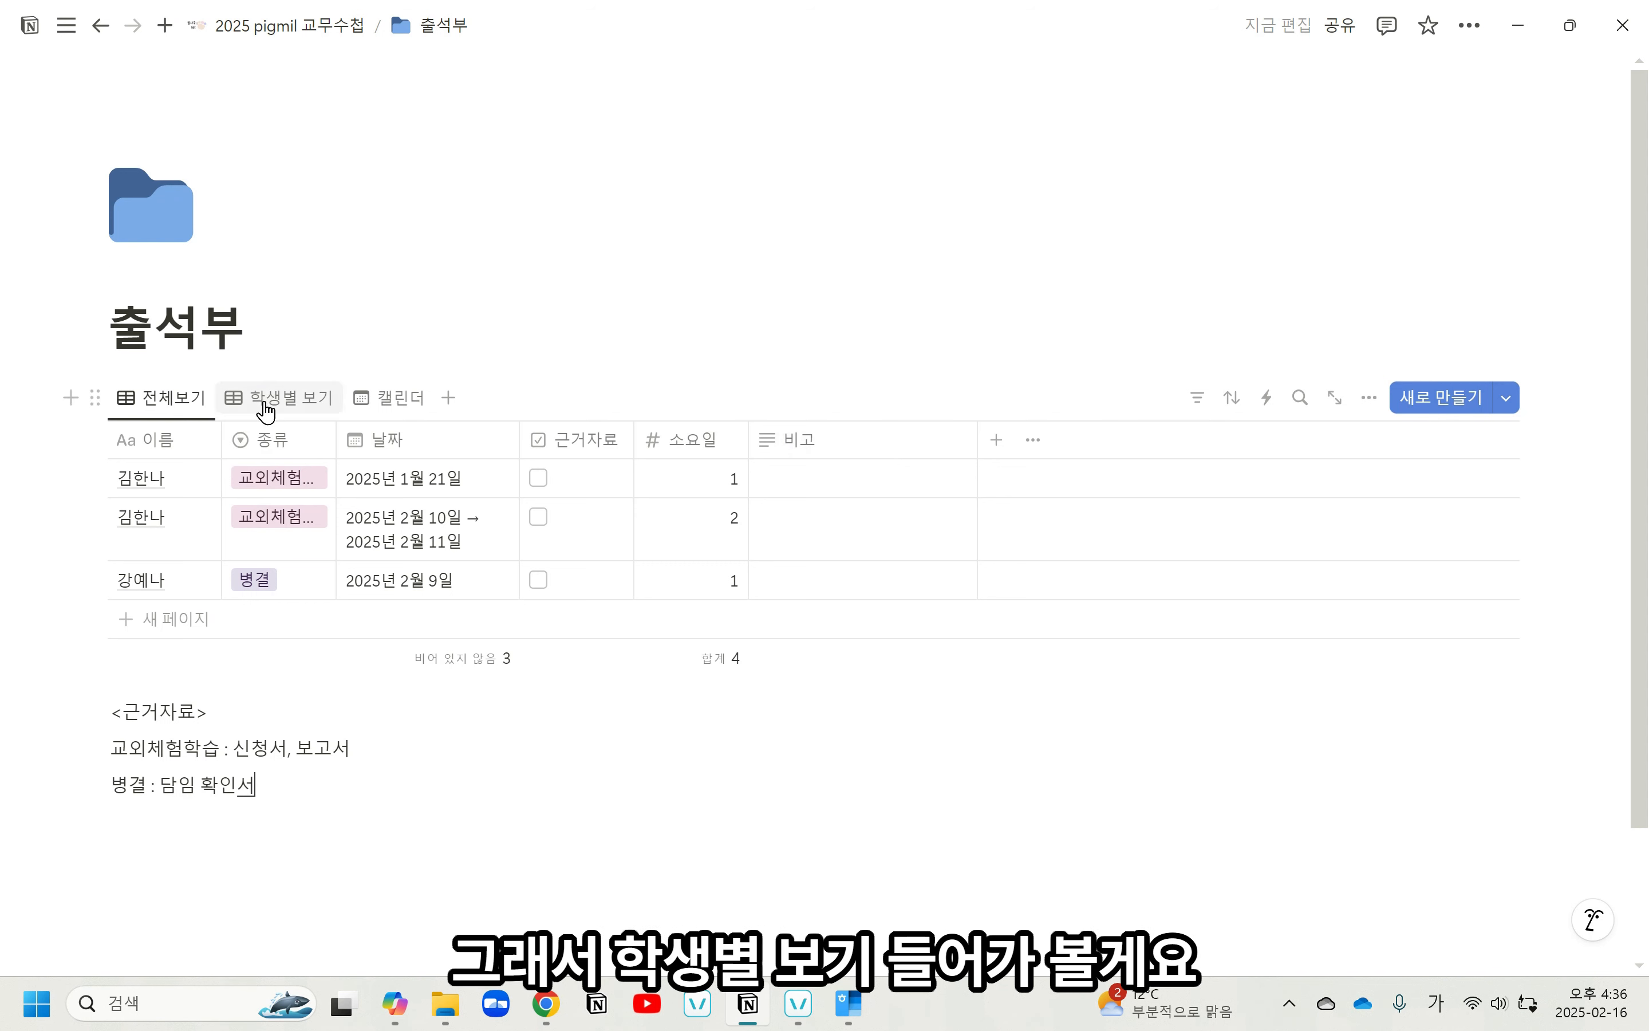
Review the attendance records in the 학생별 보기 and 캘린더 views, then return to 전체보기.
{"action": "left_click", "coordinate": [265, 404]}
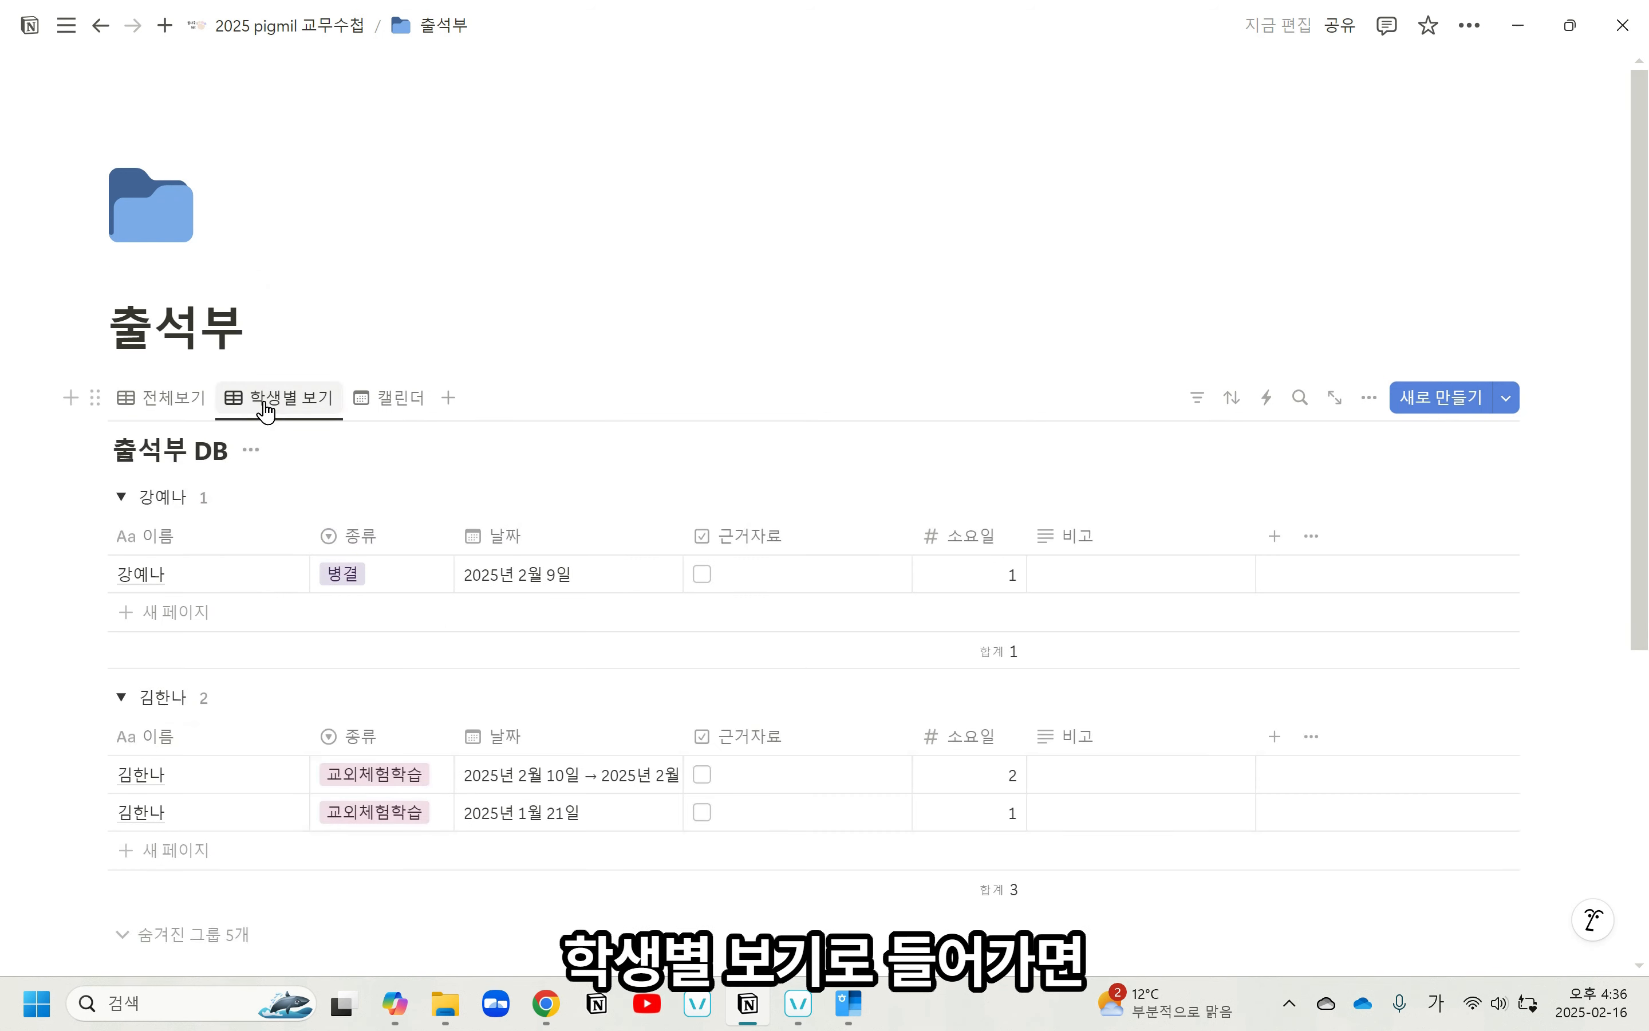
{"action": "scroll", "coordinate": [313, 755], "scroll_direction": "down", "scroll_amount": 6}
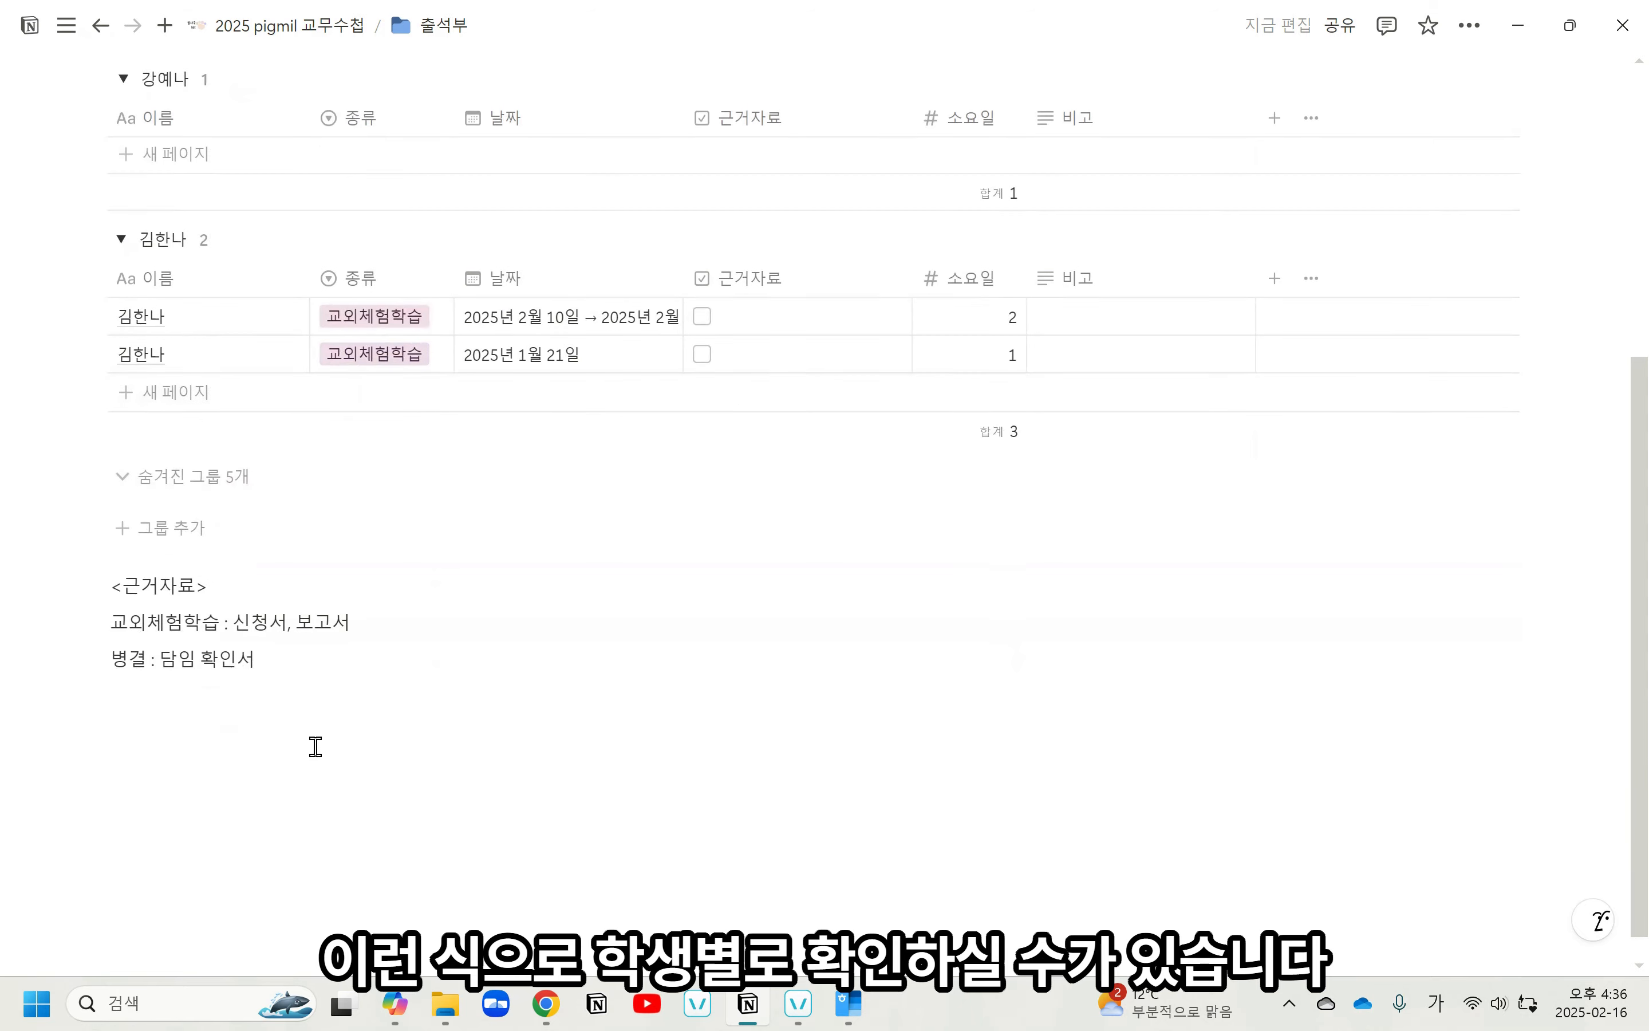
{"action": "scroll", "coordinate": [331, 685], "scroll_direction": "up", "scroll_amount": 8}
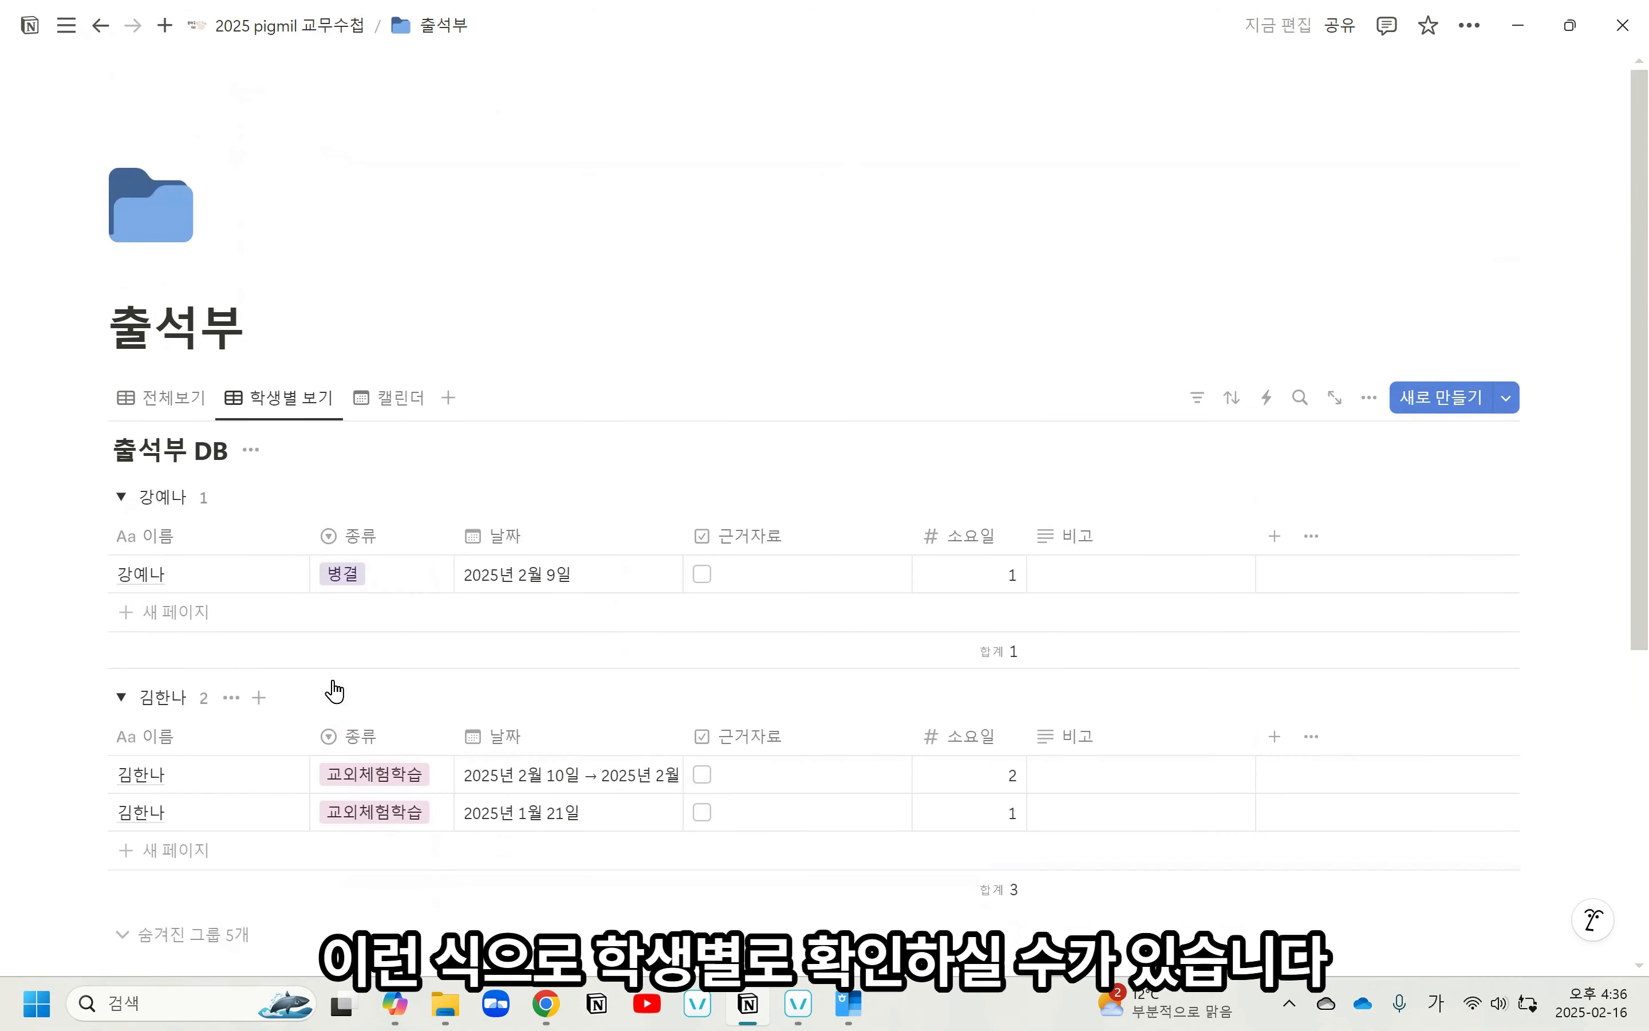
{"action": "left_click", "coordinate": [404, 396]}
{"action": "scroll", "coordinate": [832, 673], "scroll_direction": "down", "scroll_amount": 5}
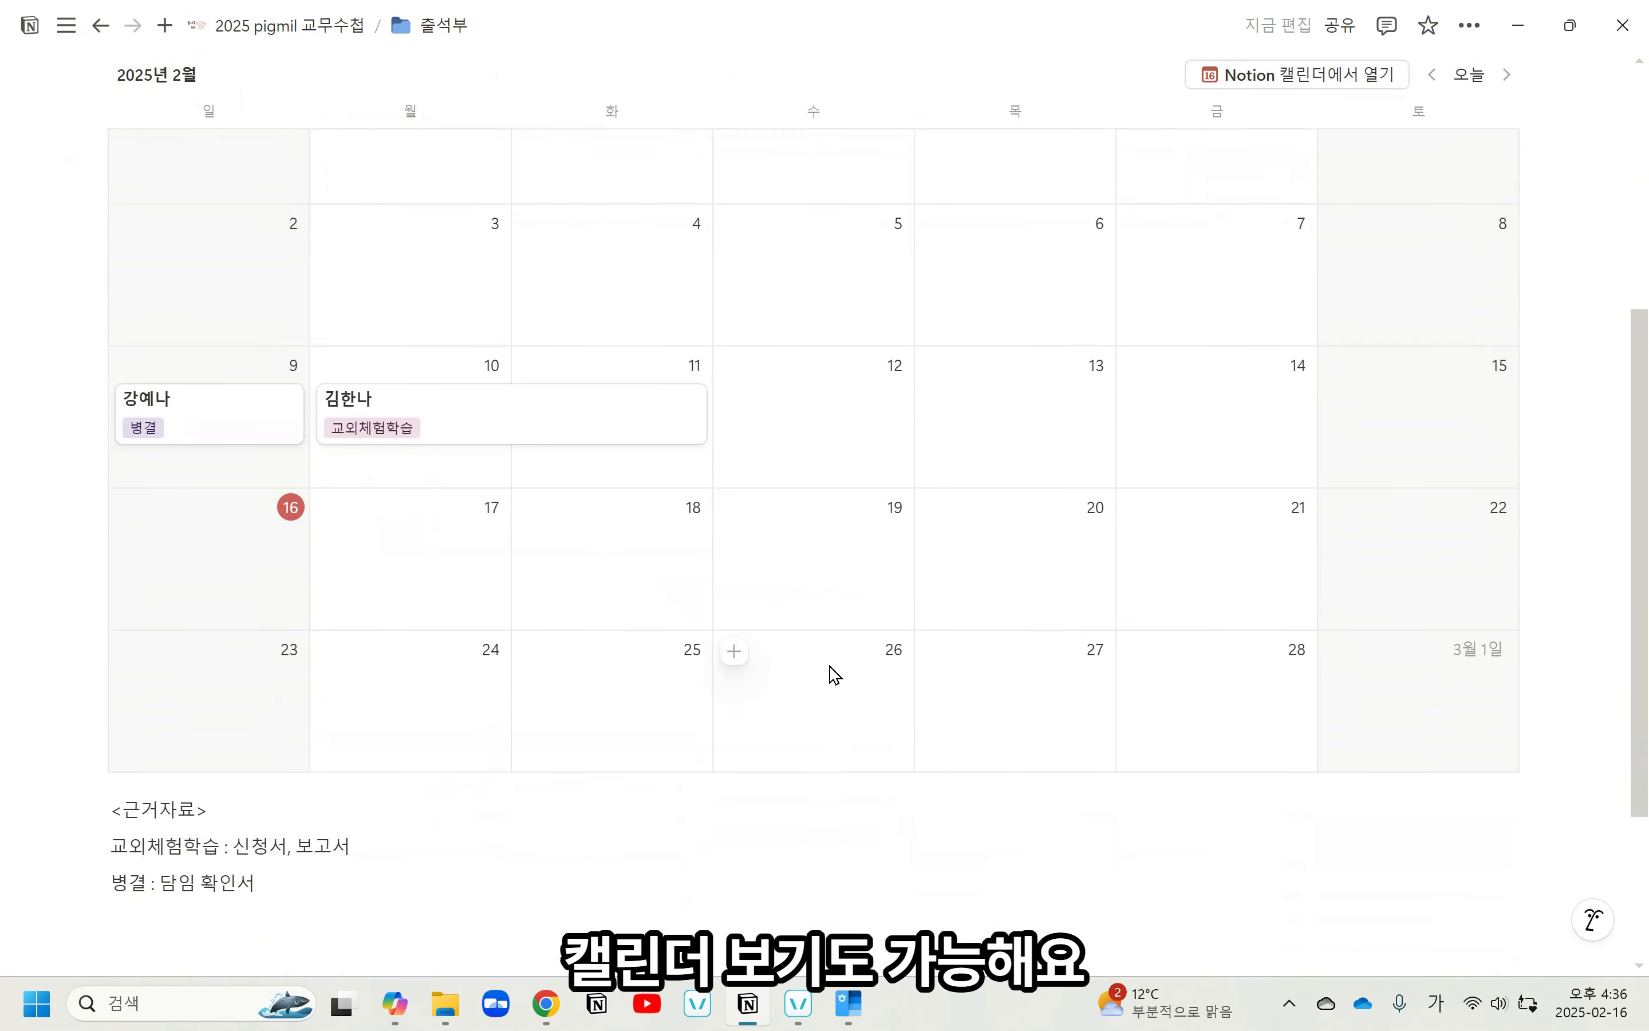
{"action": "scroll", "coordinate": [835, 674], "scroll_direction": "up", "scroll_amount": 2}
{"action": "scroll", "coordinate": [835, 675], "scroll_direction": "up", "scroll_amount": 2}
{"action": "left_click", "coordinate": [176, 283]}
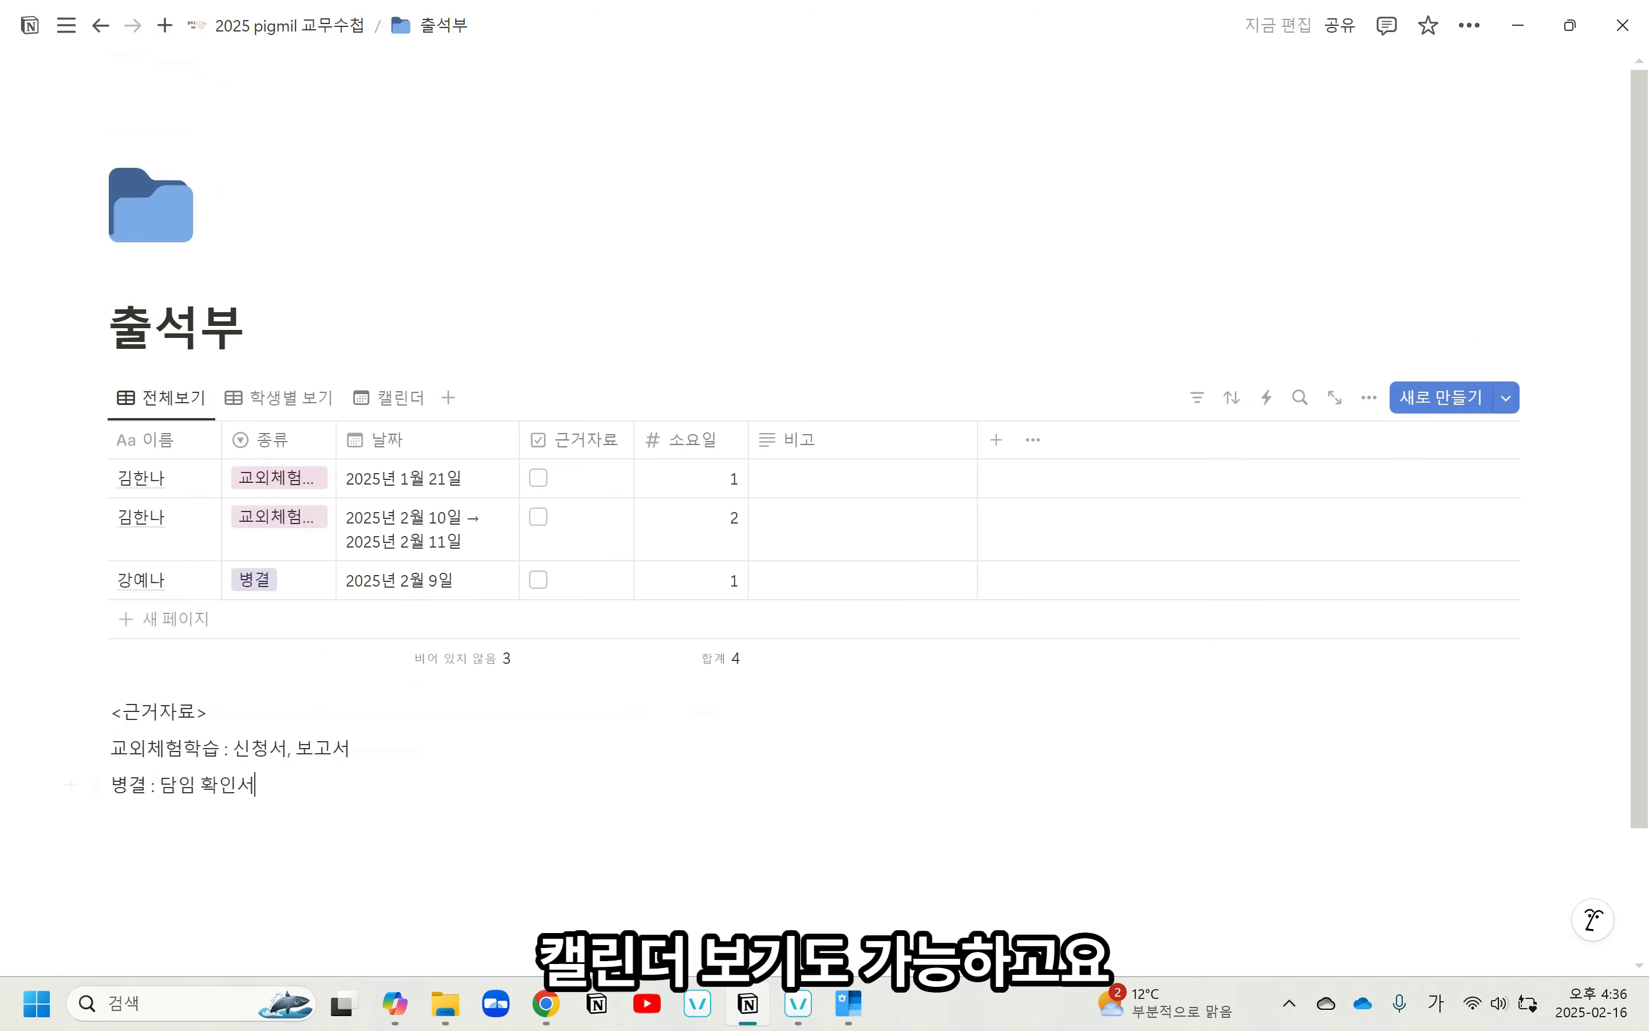
Switch to Chrome, open the 출석부 page of the 2025 교무수첩 to check its views, and return to the Notion app.
{"action": "left_click", "coordinate": [555, 1016]}
{"action": "left_click", "coordinate": [753, 26]}
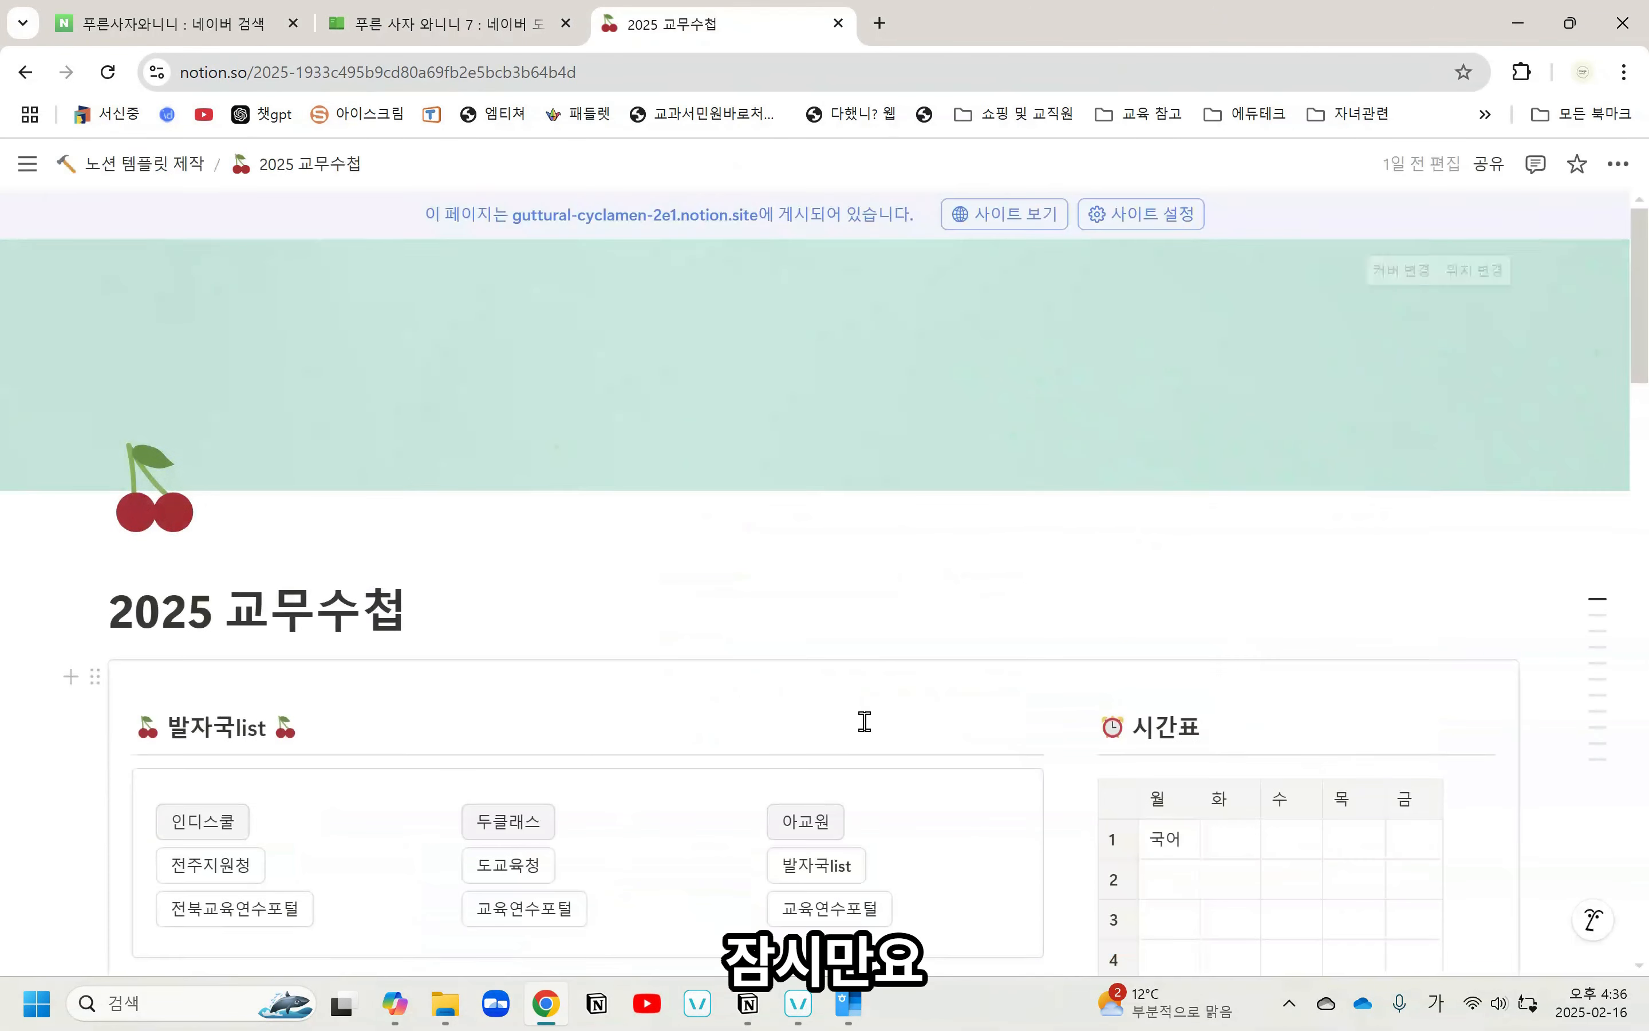
{"action": "scroll", "coordinate": [722, 695], "scroll_direction": "down", "scroll_amount": 10}
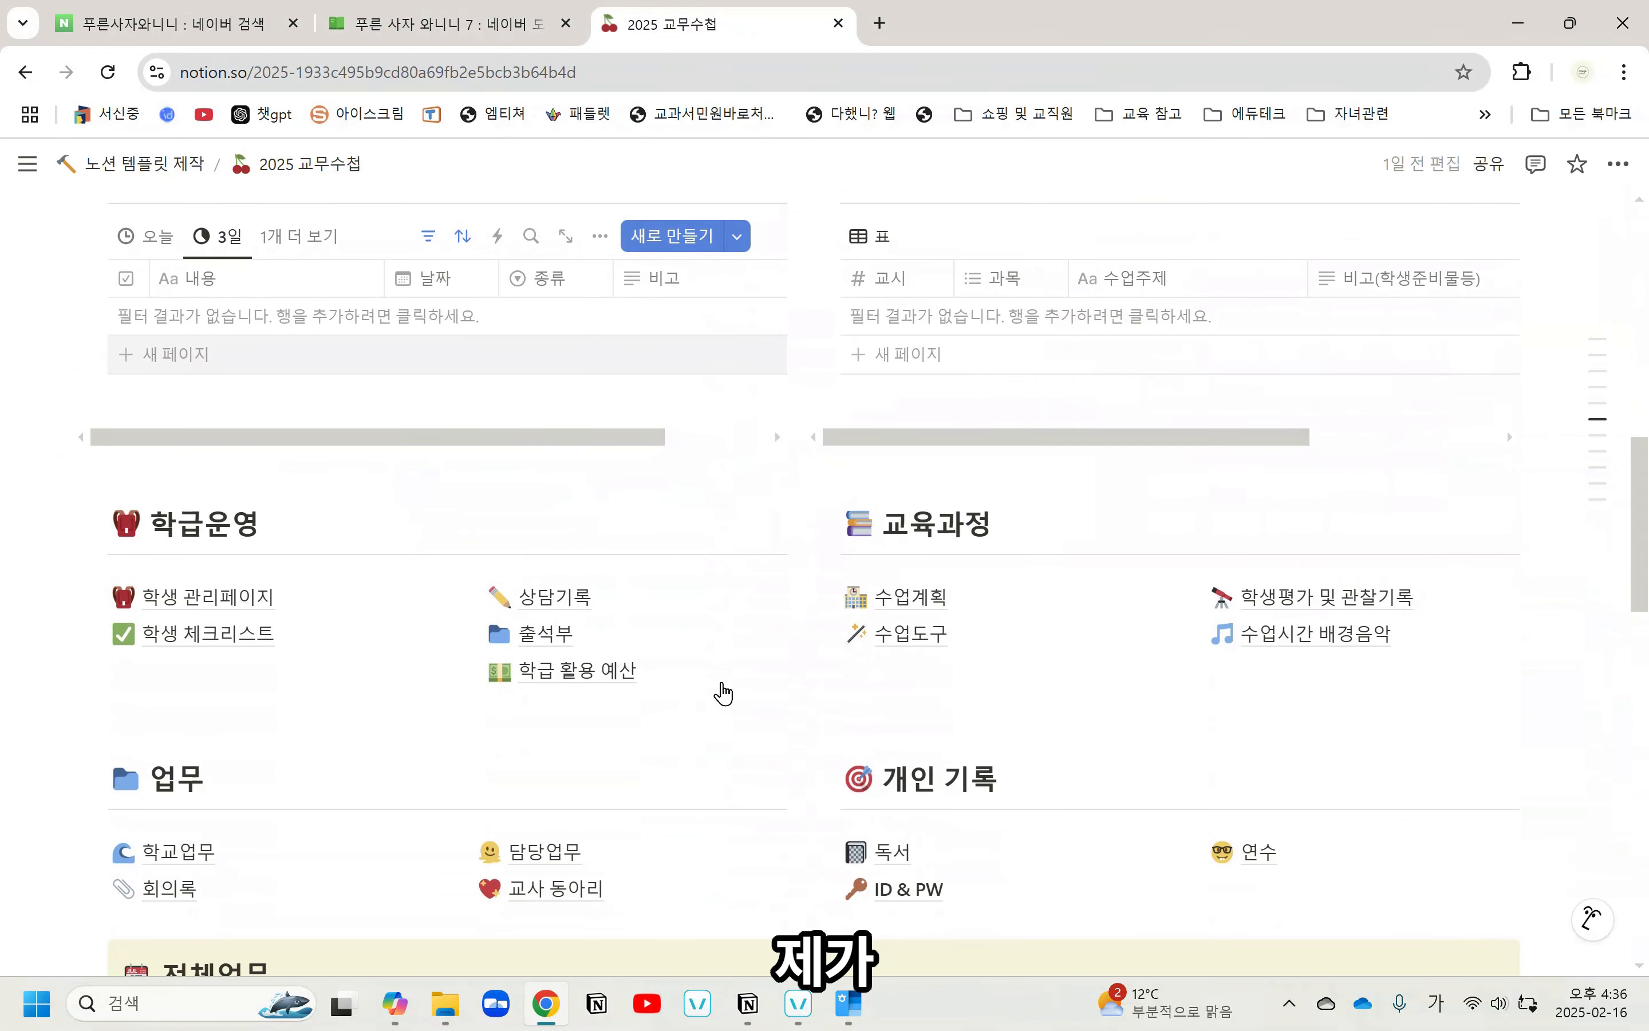
{"action": "left_click", "coordinate": [549, 641]}
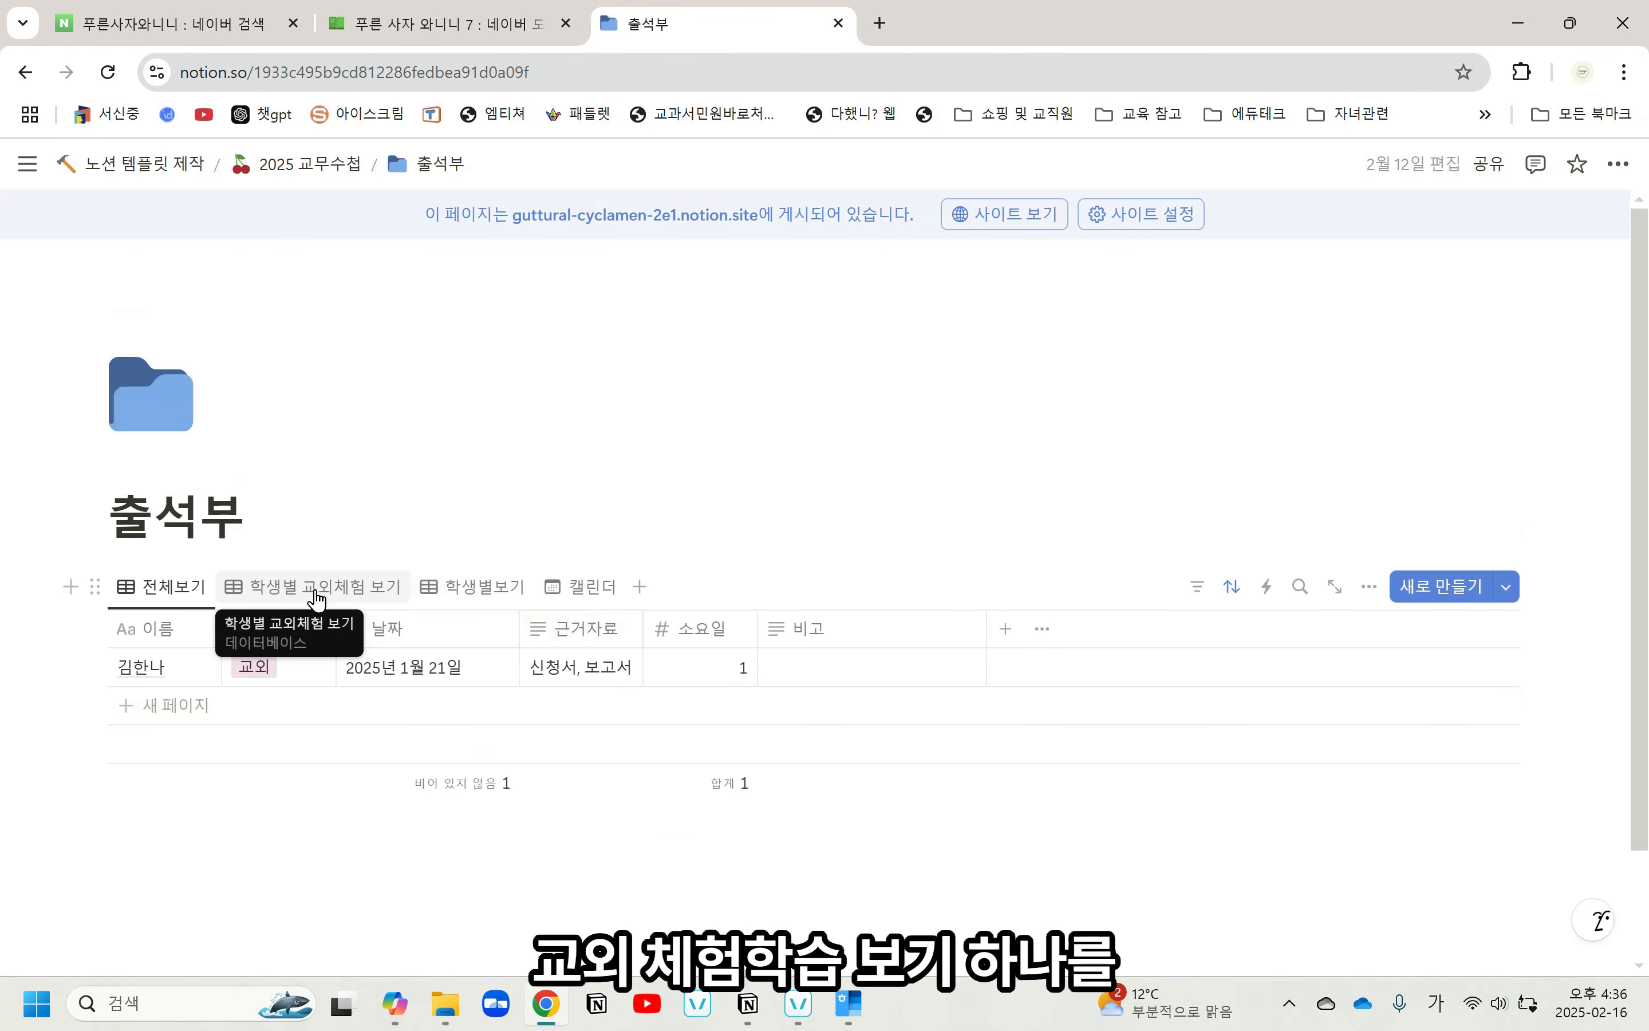
{"action": "left_click", "coordinate": [735, 1013]}
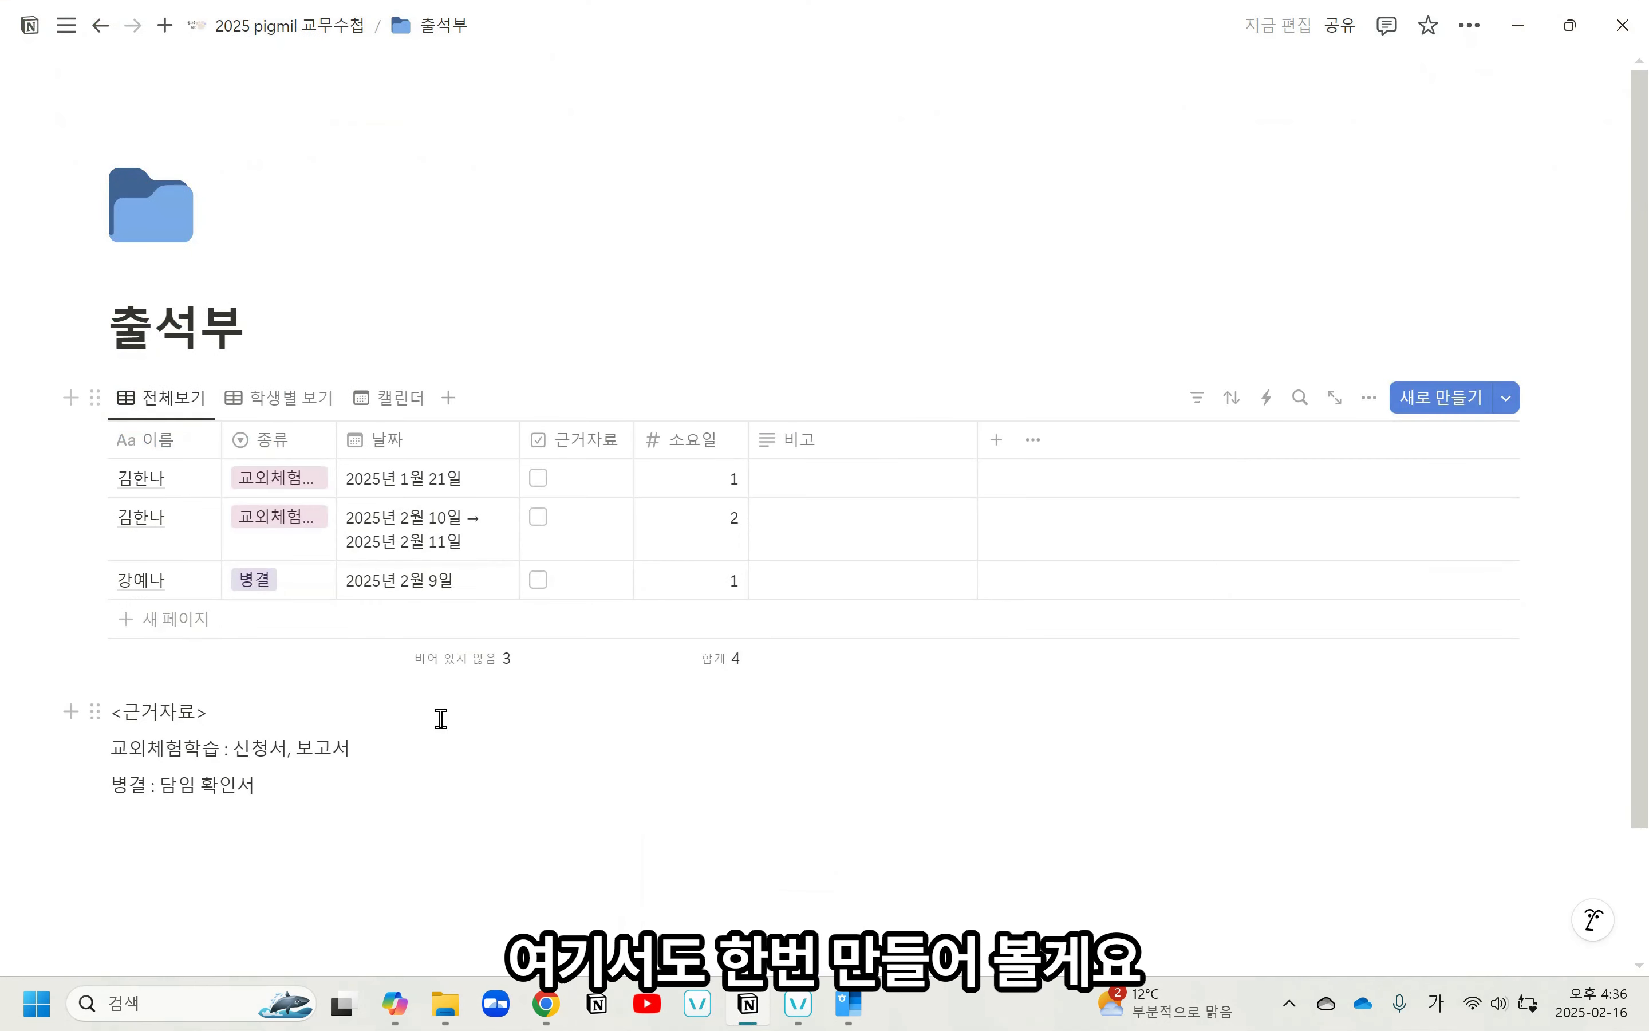
Add a table view named 교외체험학습 학생별보기 to the attendance database.
{"action": "left_click", "coordinate": [448, 397]}
{"action": "left_click", "coordinate": [413, 512]}
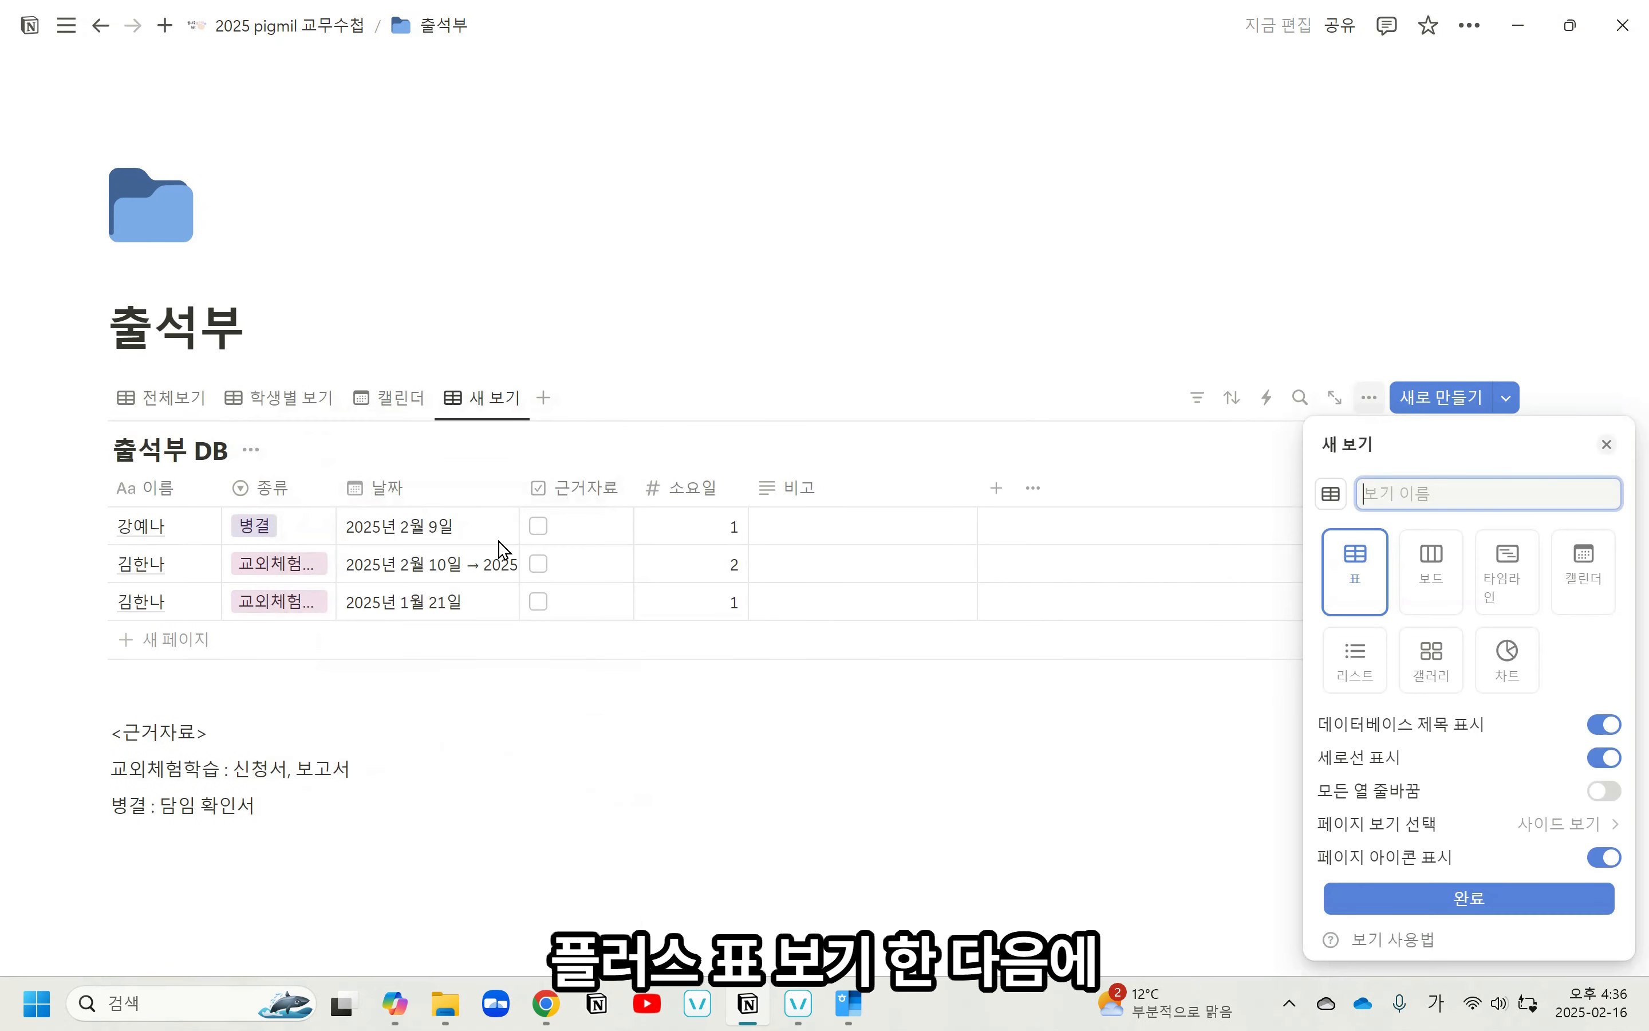
{"action": "type", "text": "교욏"}
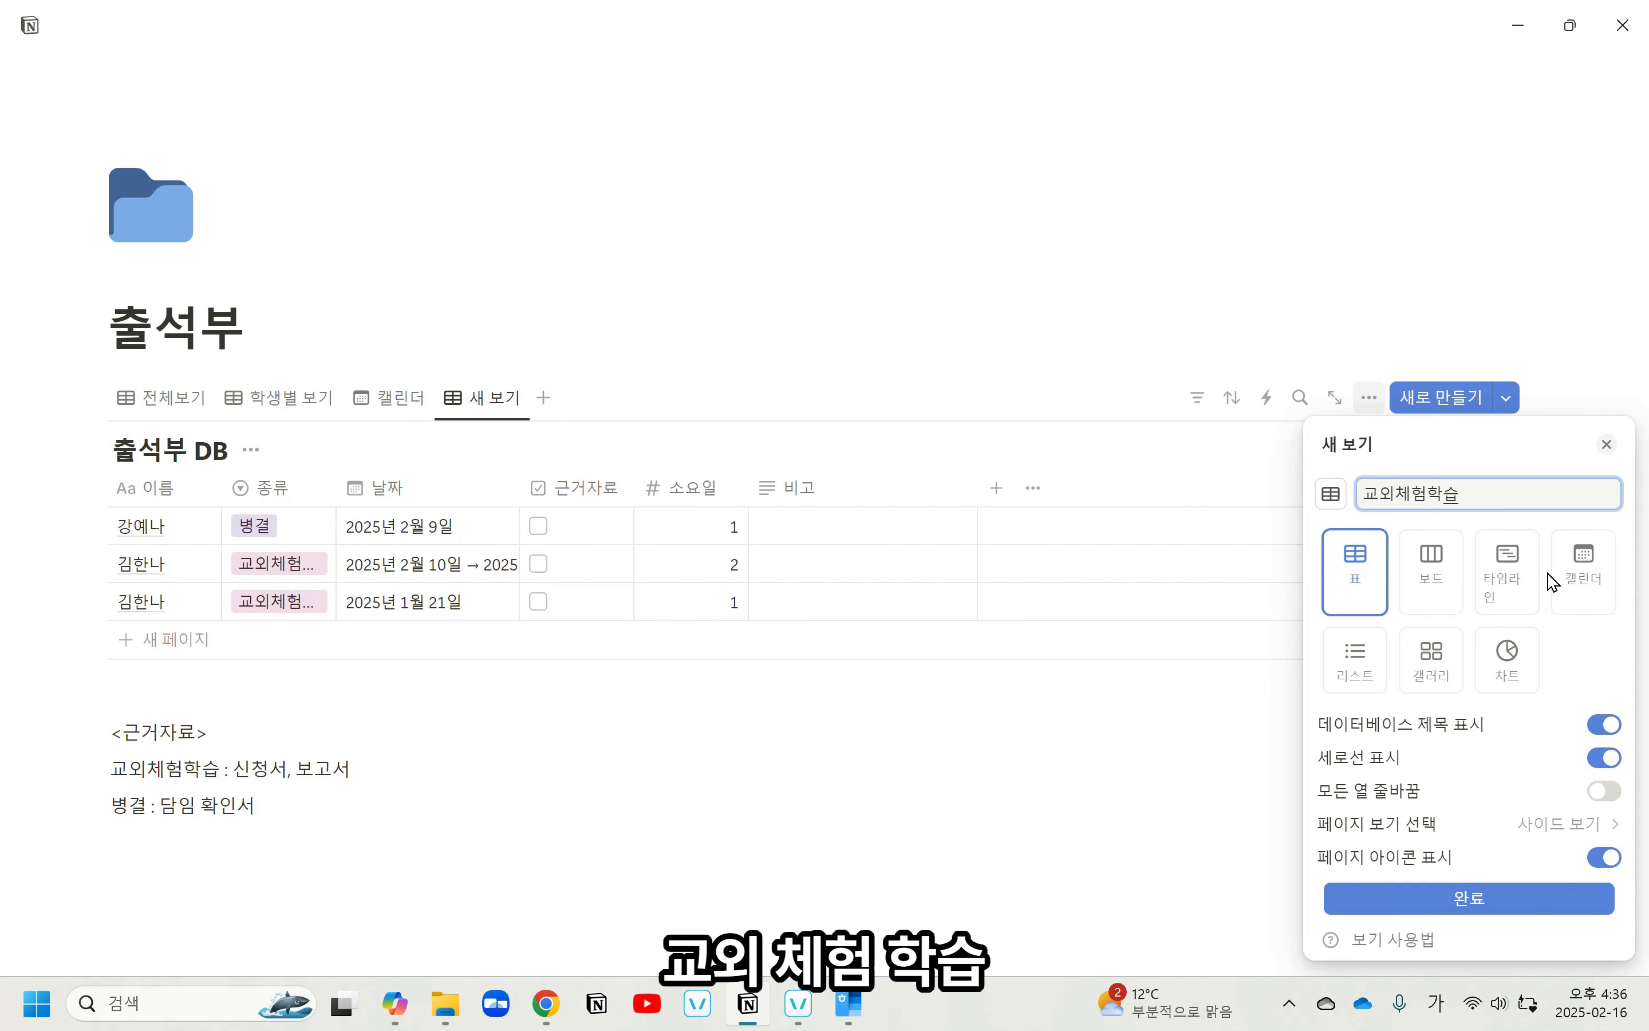
{"action": "type", "text": "체험학습 학생별보기"}
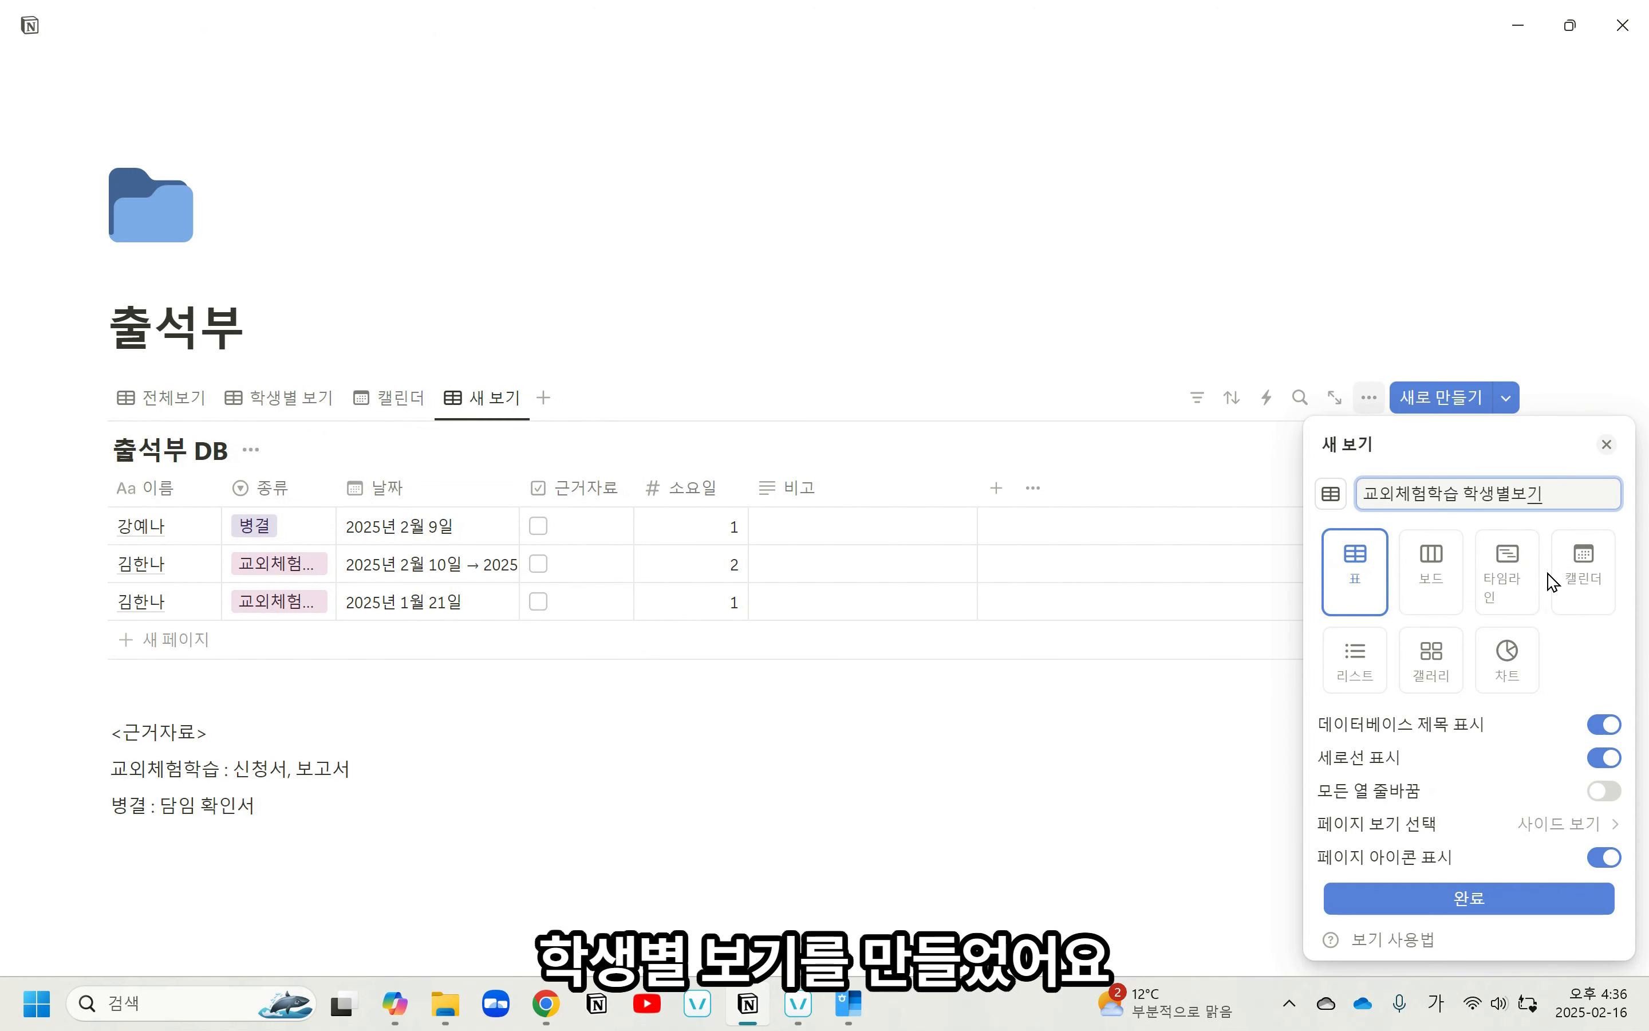
{"action": "key", "text": "Return"}
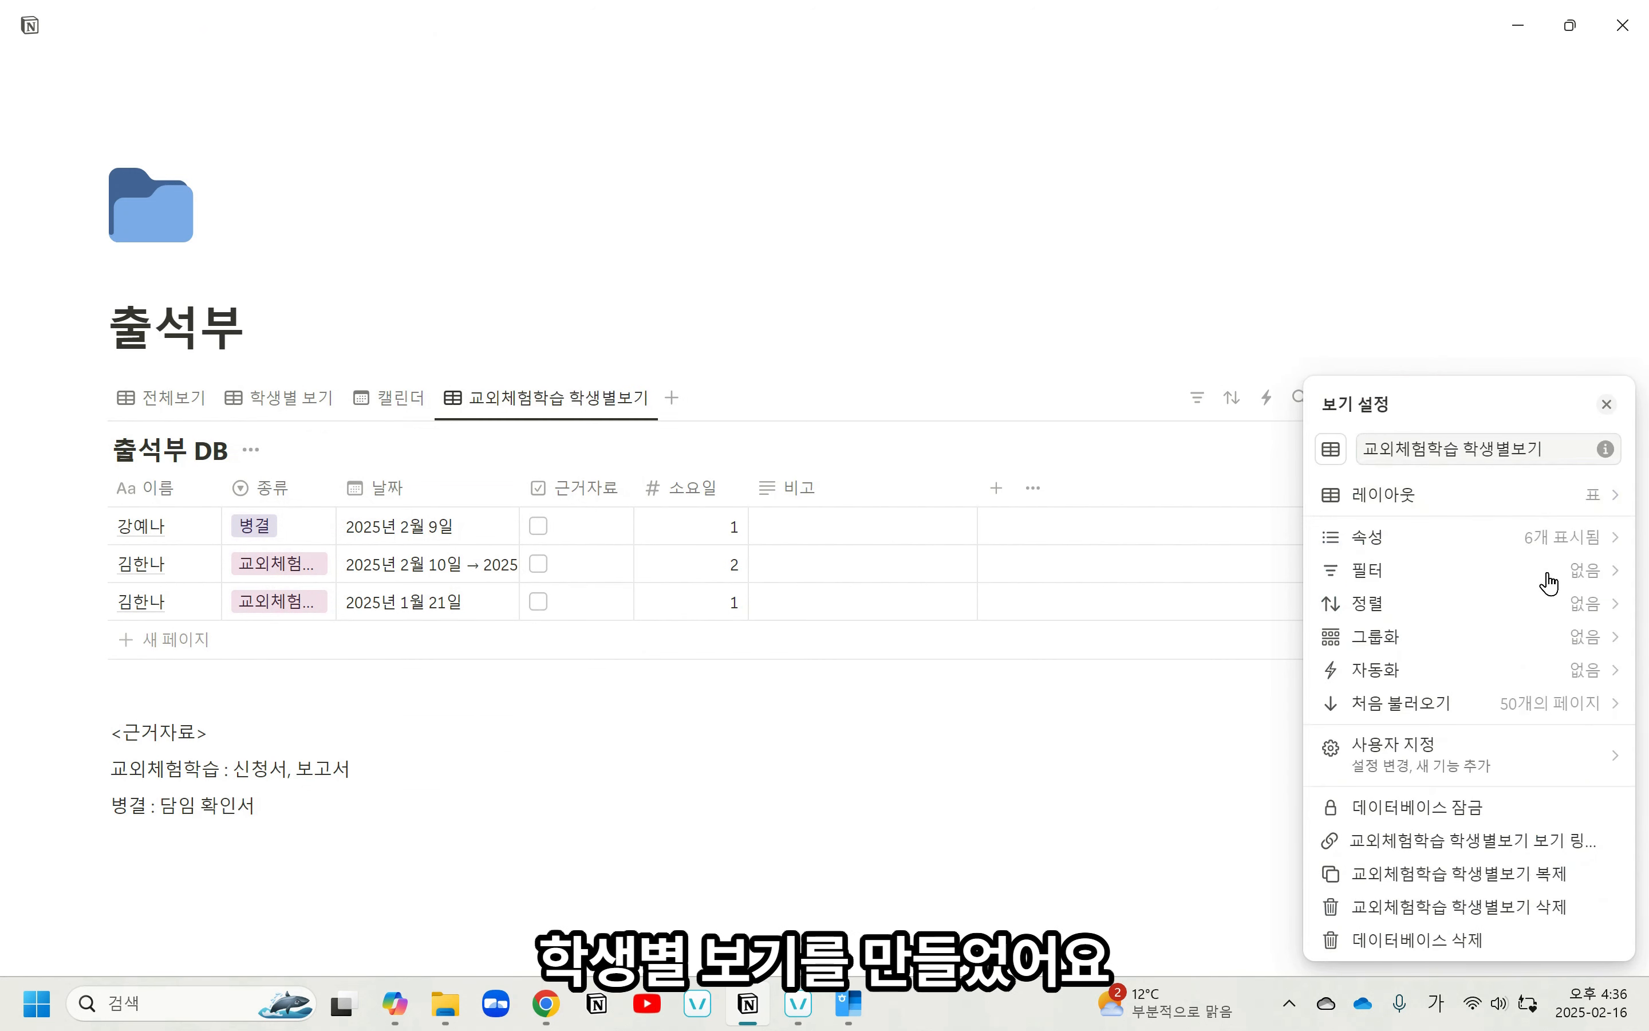
{"action": "left_click", "coordinate": [827, 291]}
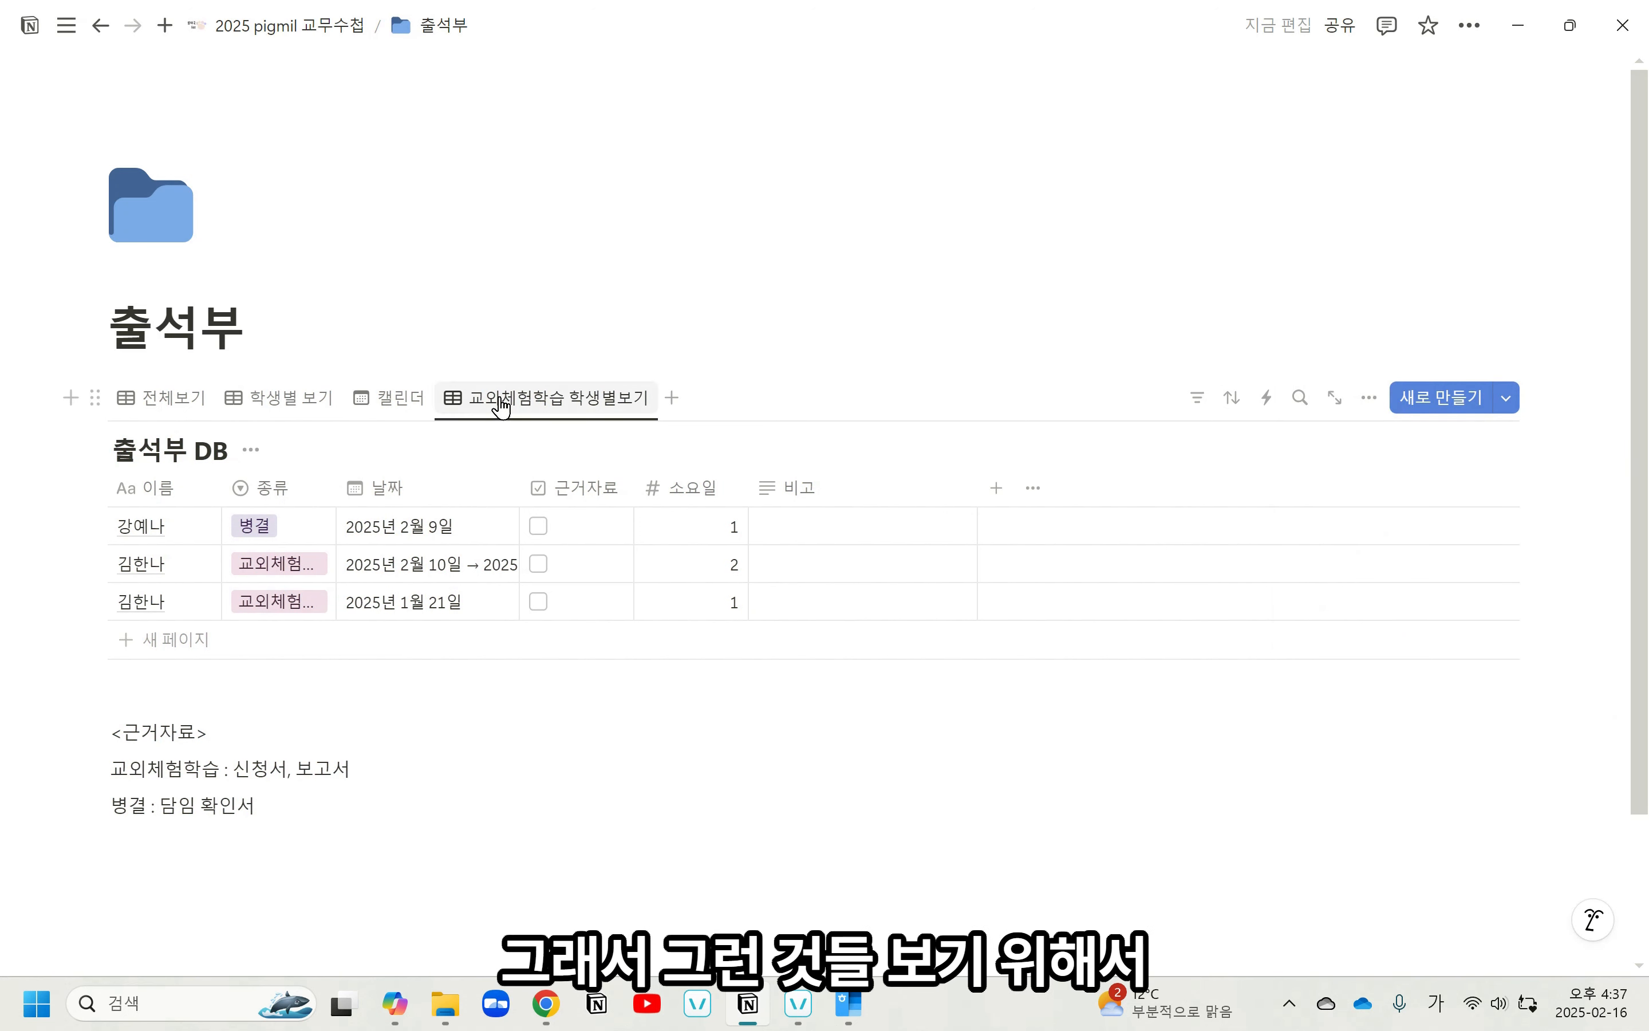
{"action": "left_click_drag", "start_coordinate": [530, 409], "coordinate": [419, 403]}
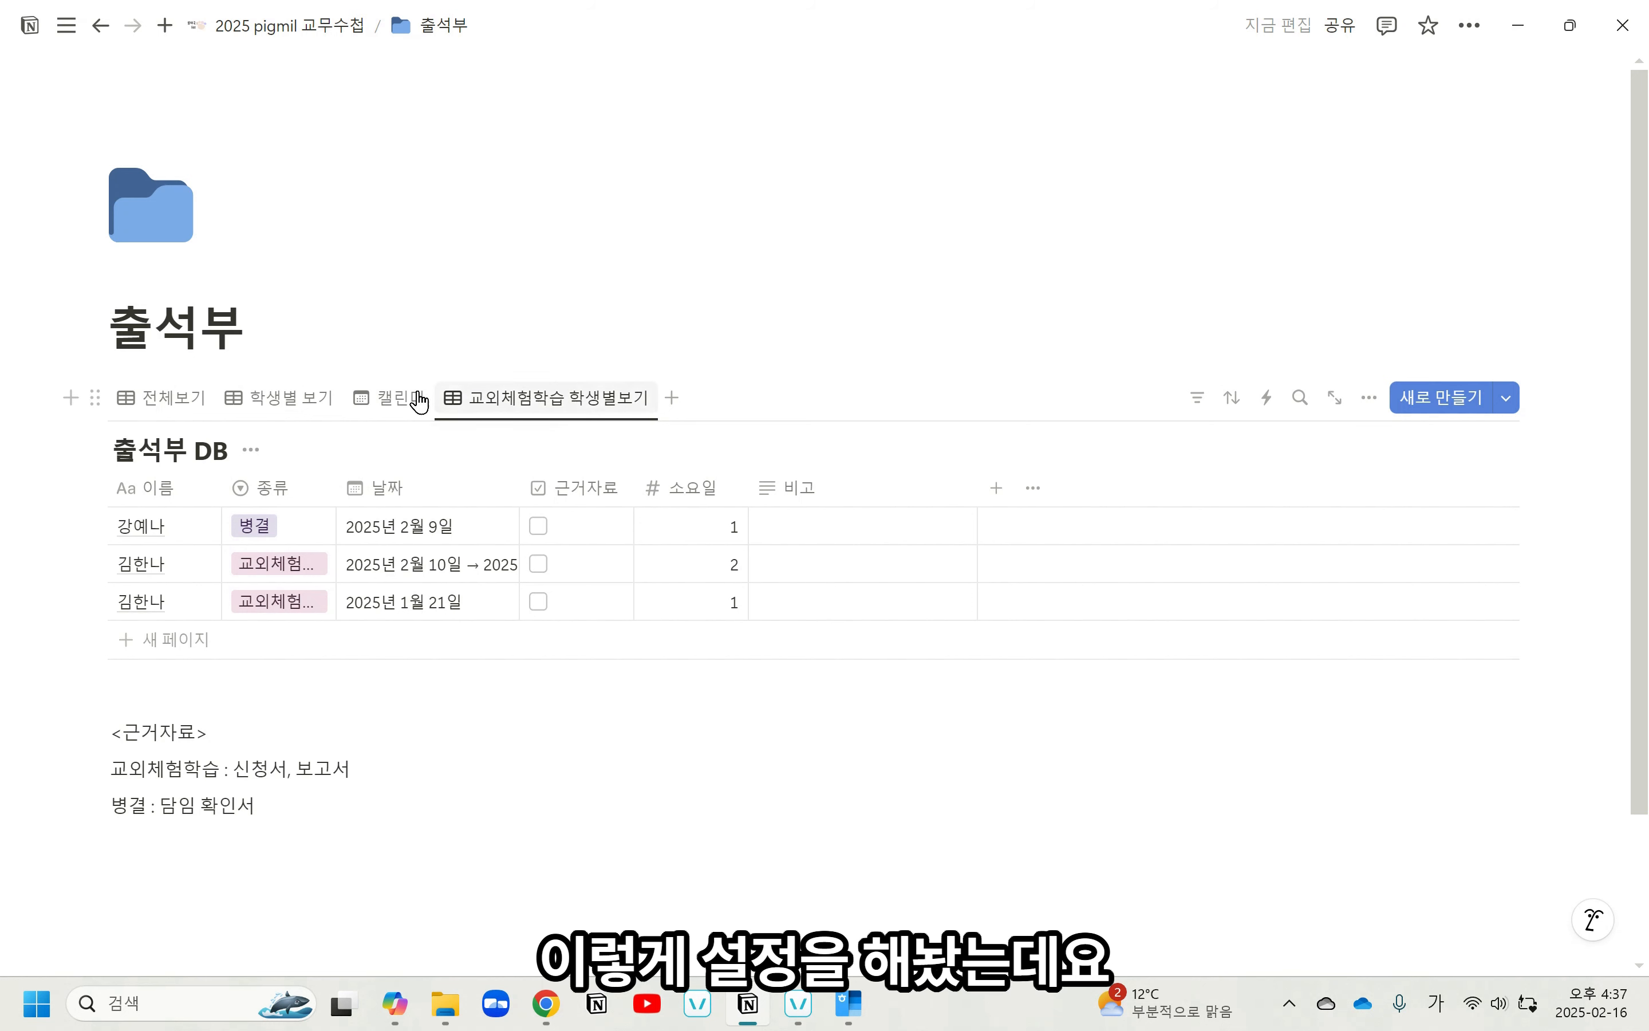
Group the 교외체험학습 학생별보기 view of the attendance database by 이름.
{"action": "left_click", "coordinate": [1371, 399]}
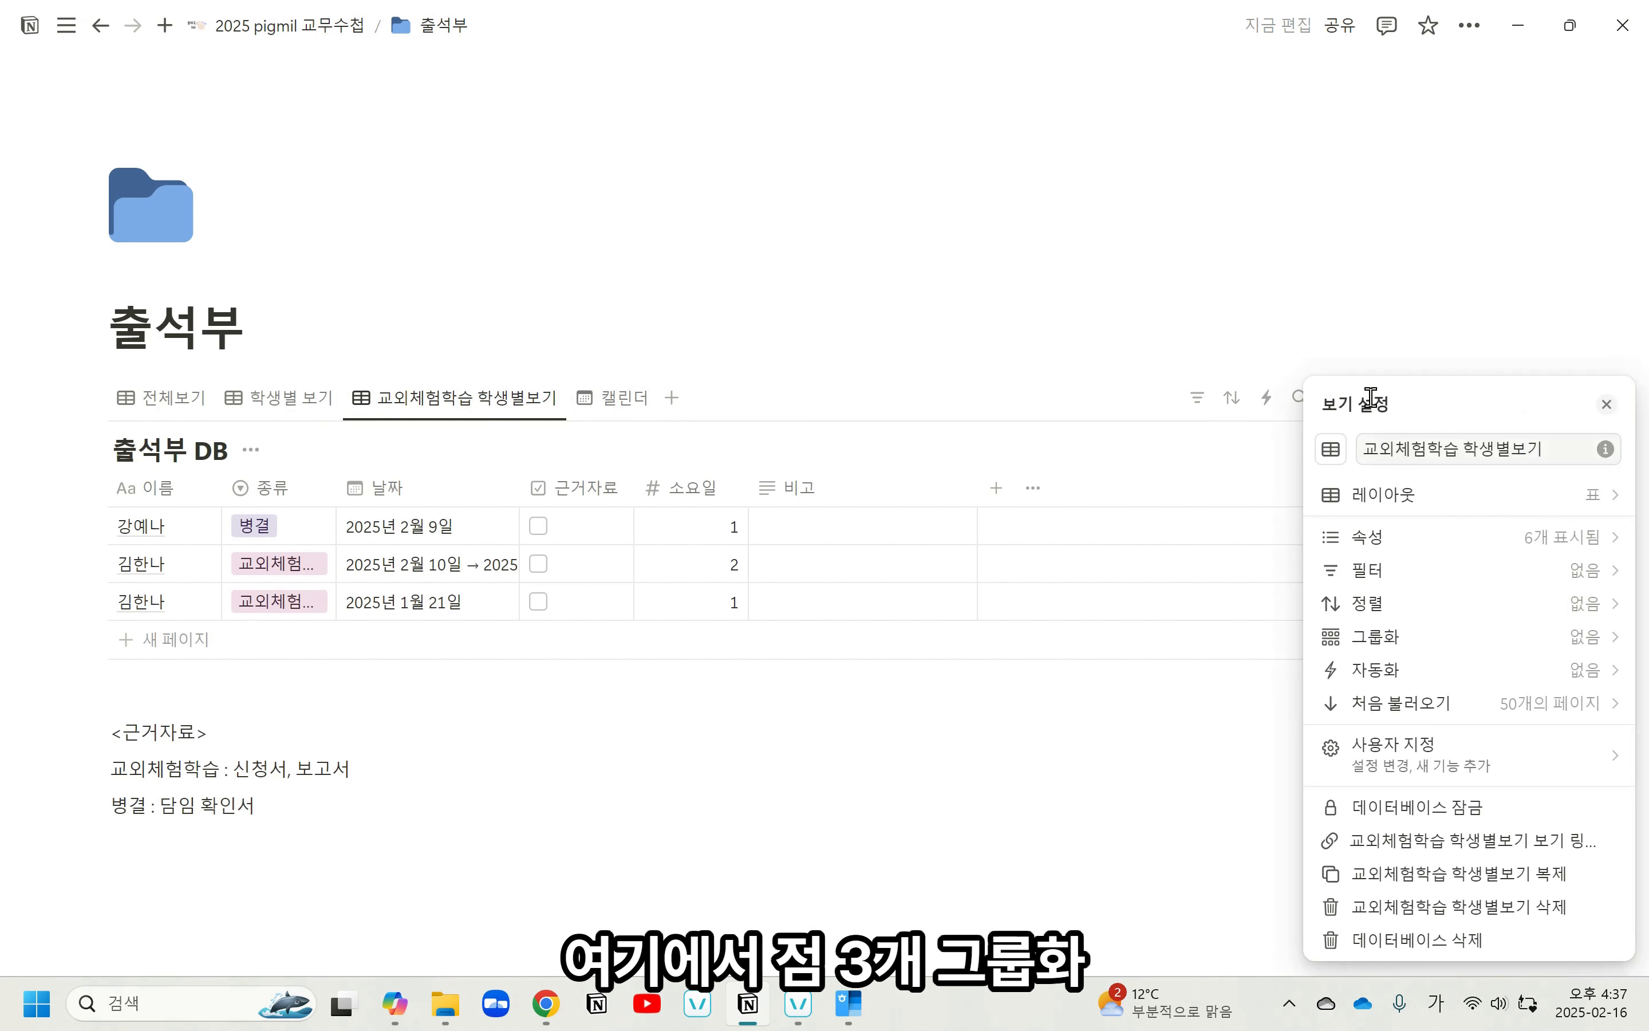
{"action": "left_click", "coordinate": [1415, 638]}
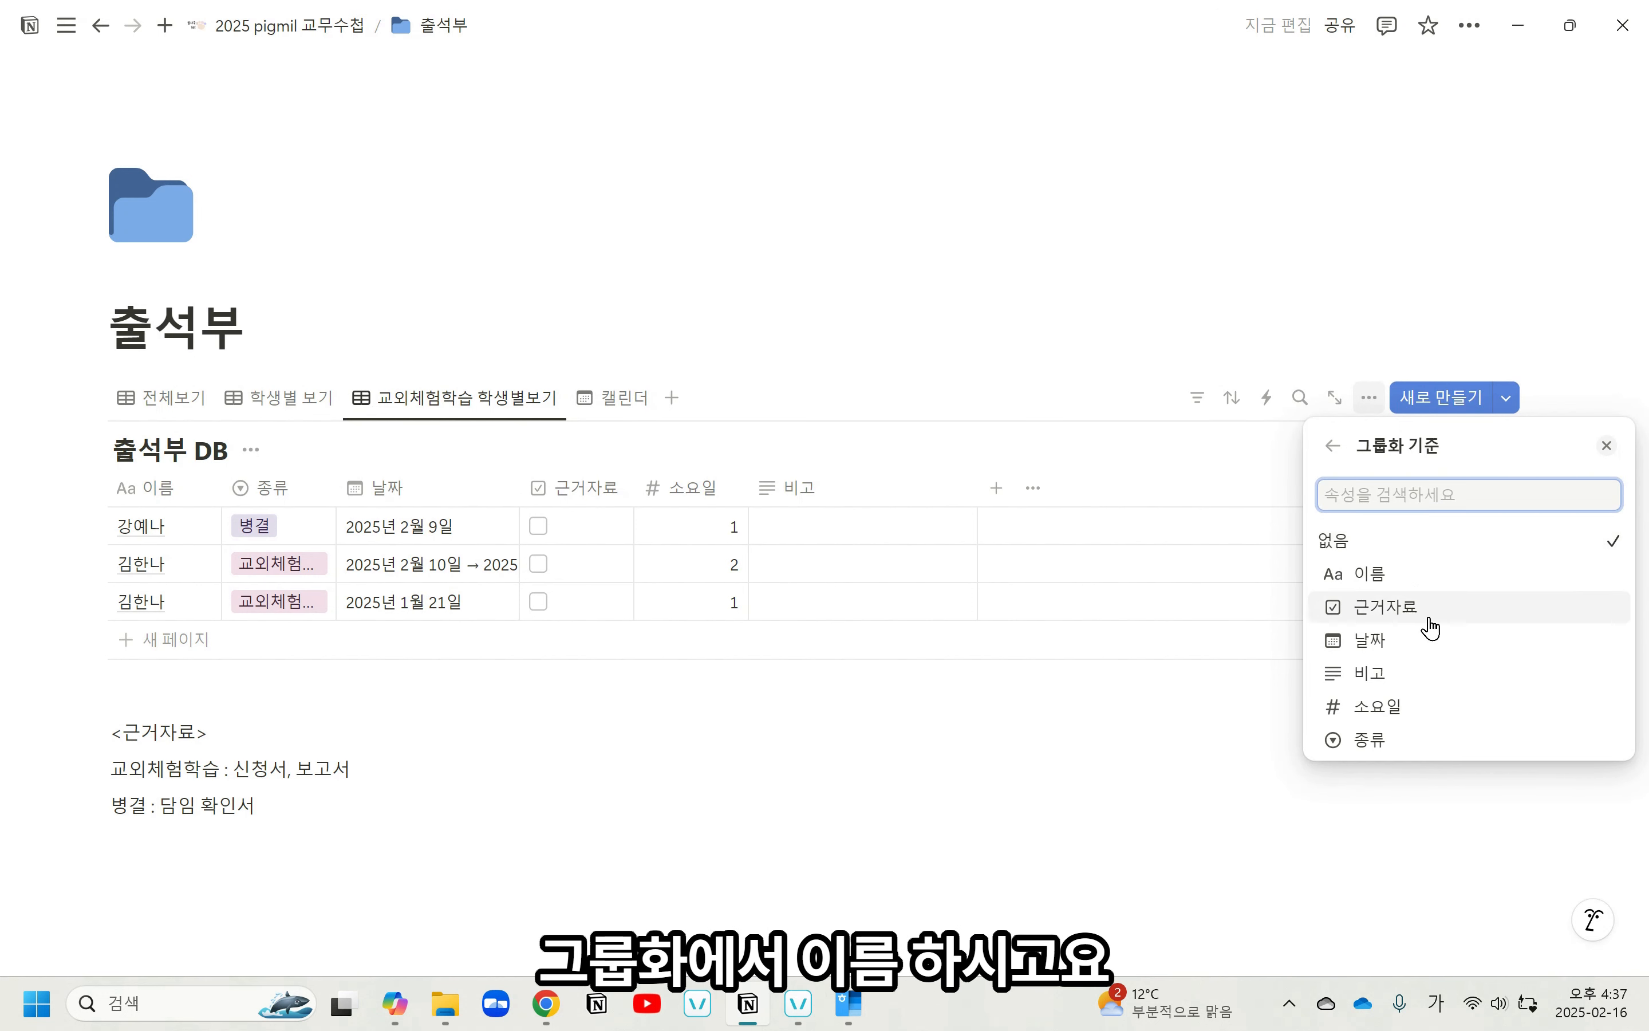
{"action": "left_click", "coordinate": [1389, 575]}
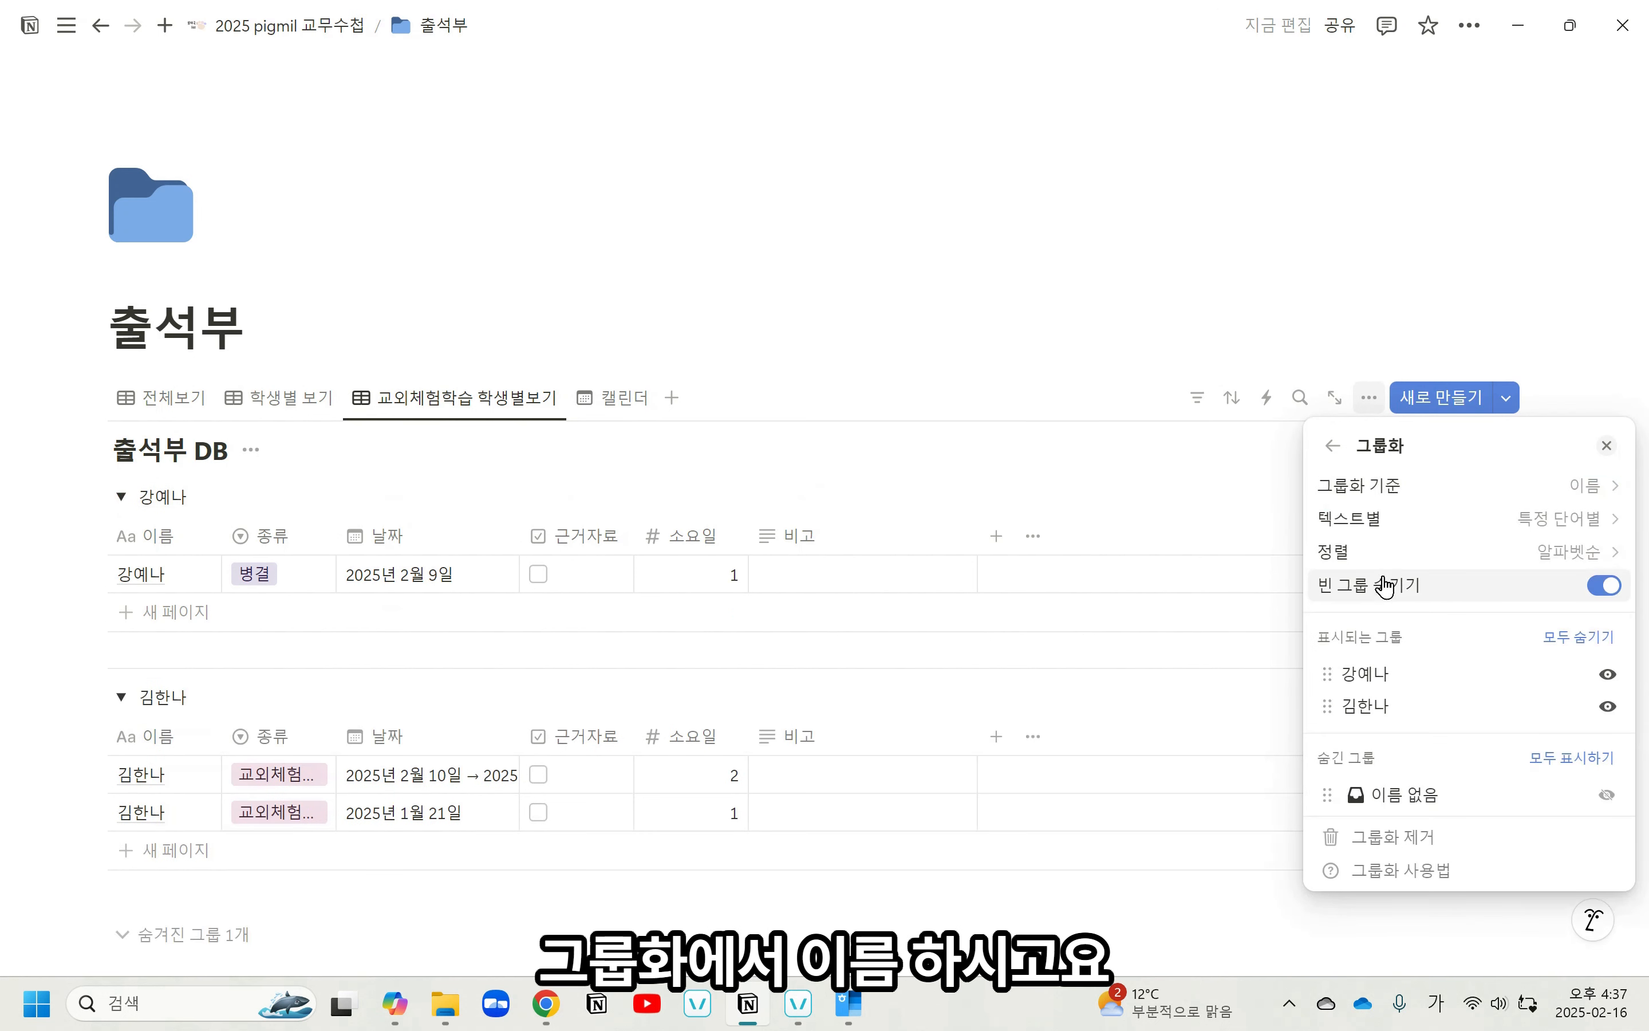
{"action": "left_click", "coordinate": [886, 358]}
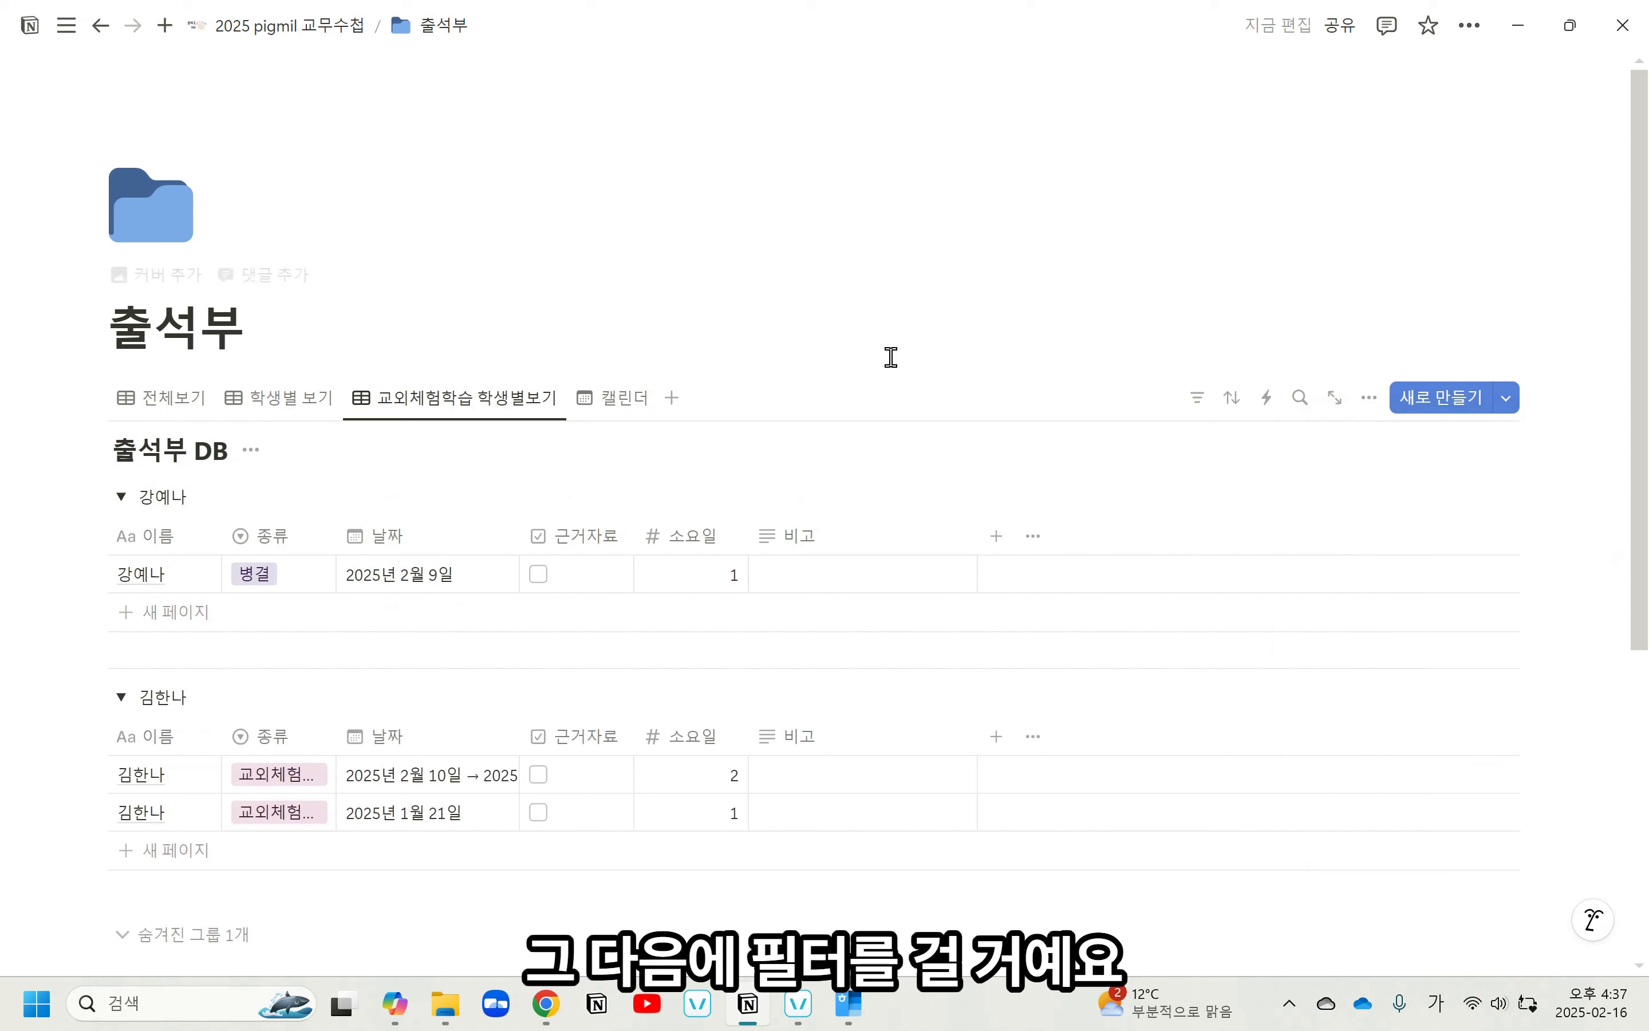
Filter the 교외체험학습 학생별보기 view by 종류 so that only 교외체험학습 records are included.
{"action": "left_click", "coordinate": [1197, 397]}
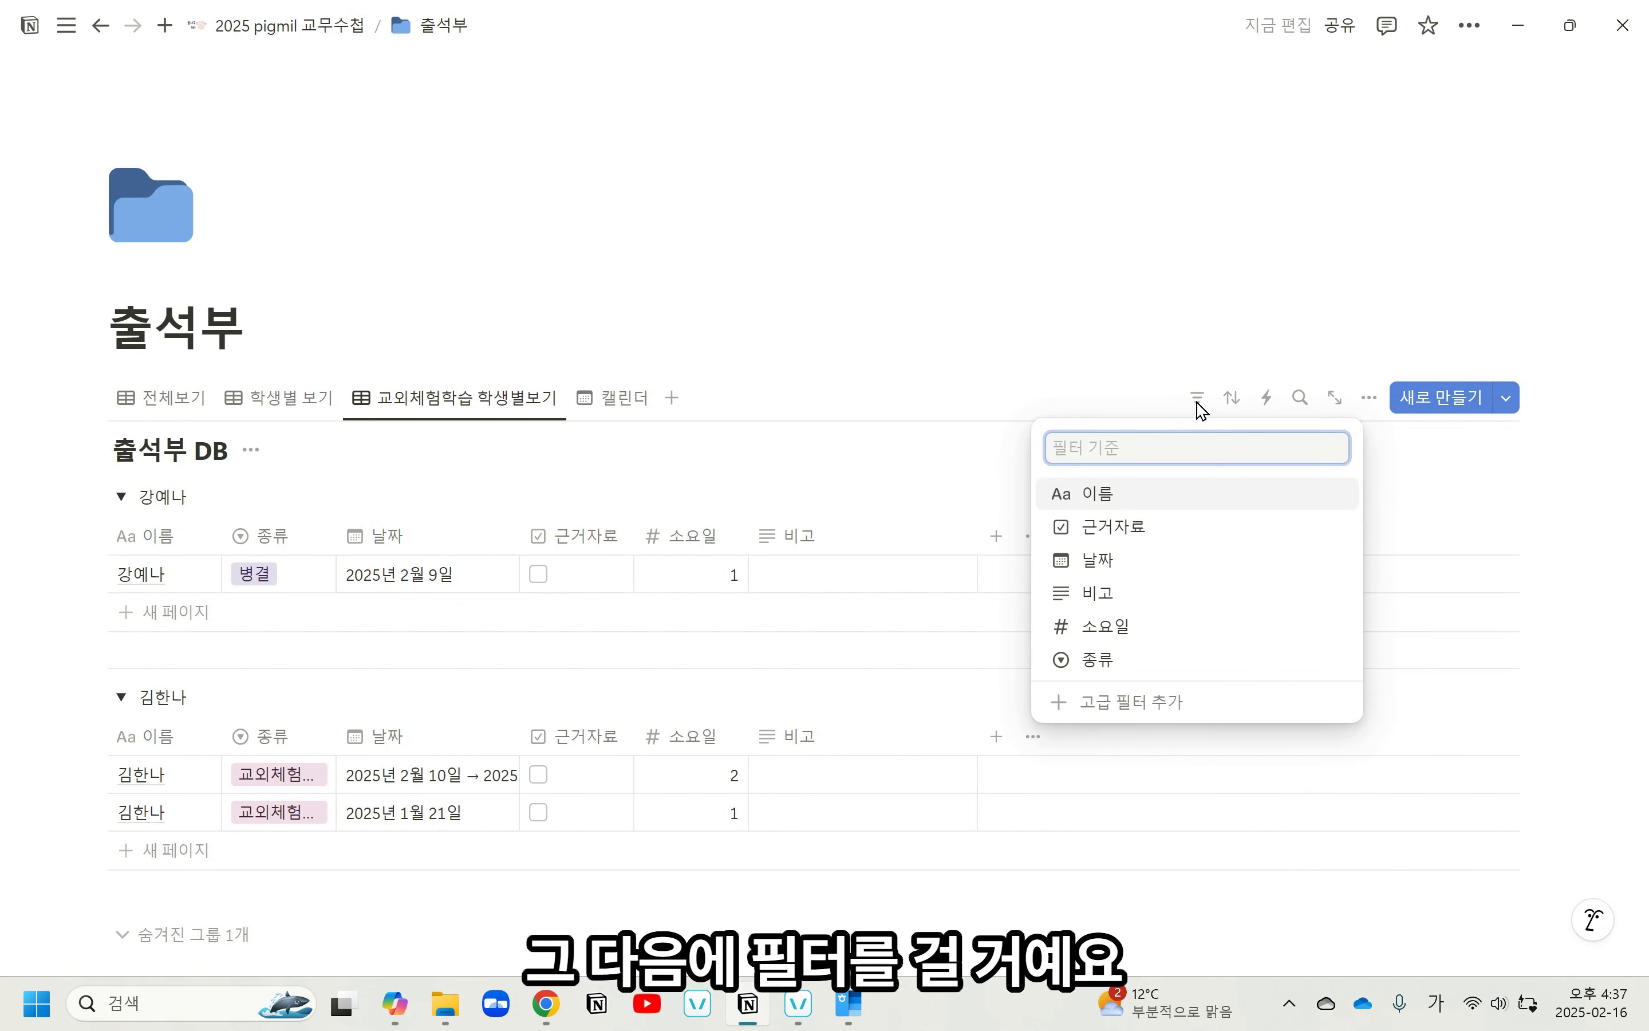
{"action": "left_click", "coordinate": [1140, 671]}
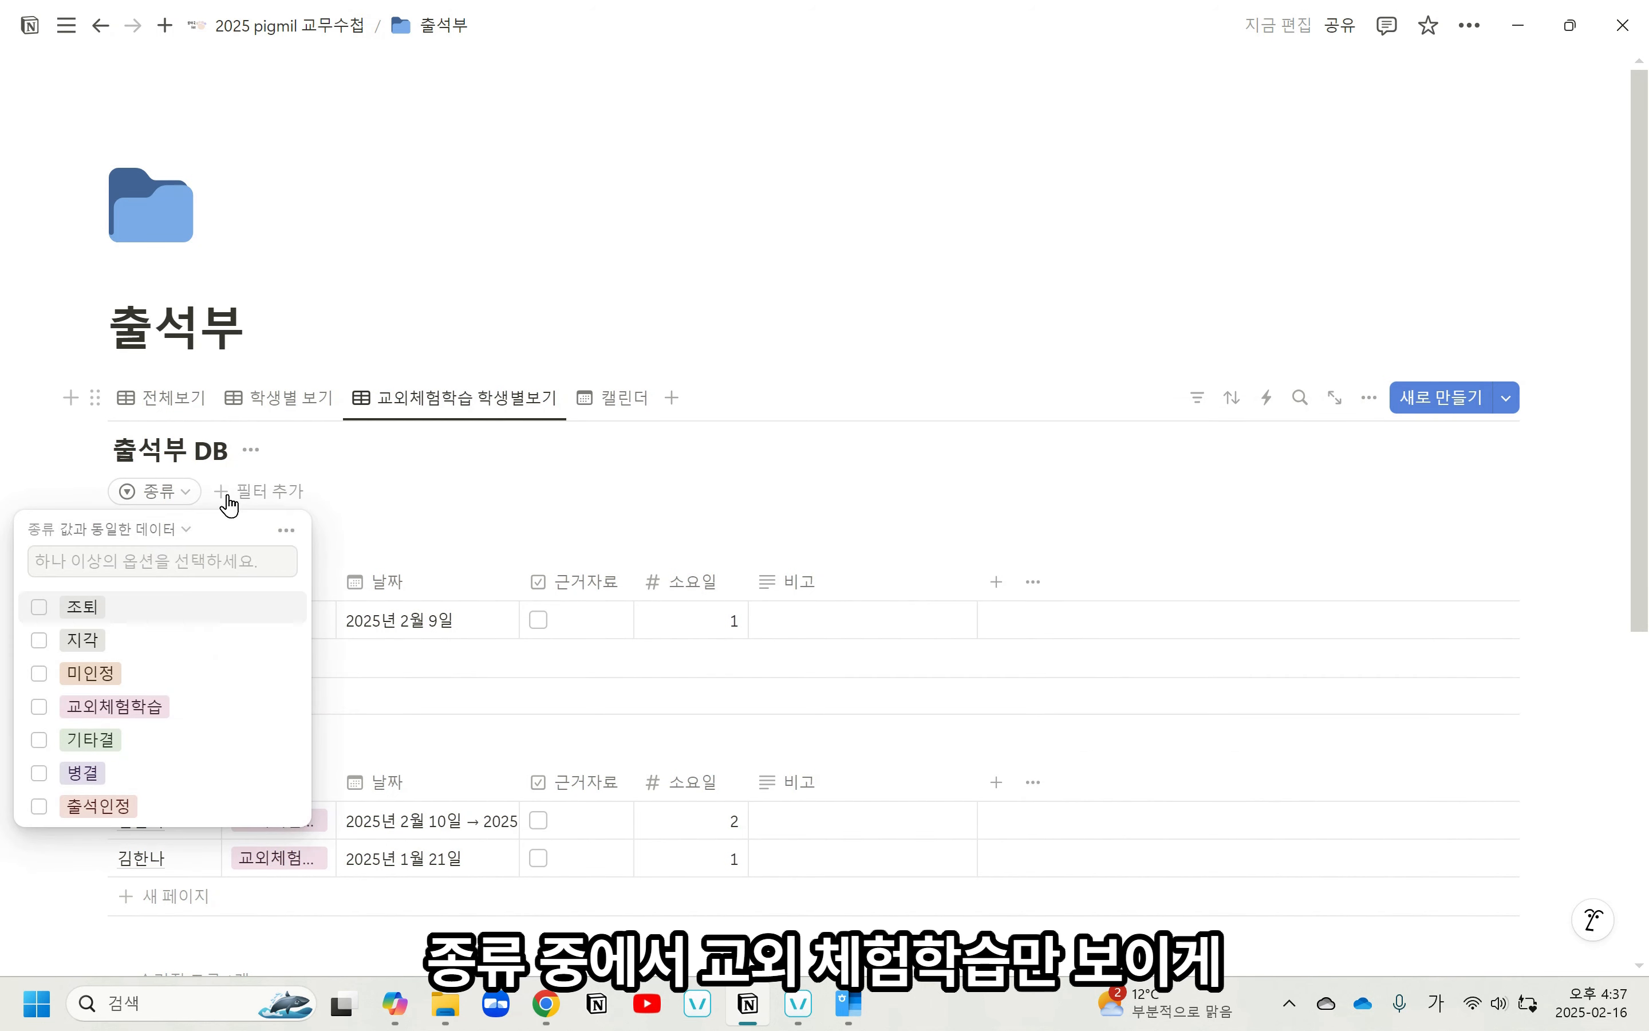
{"action": "left_click", "coordinate": [39, 708]}
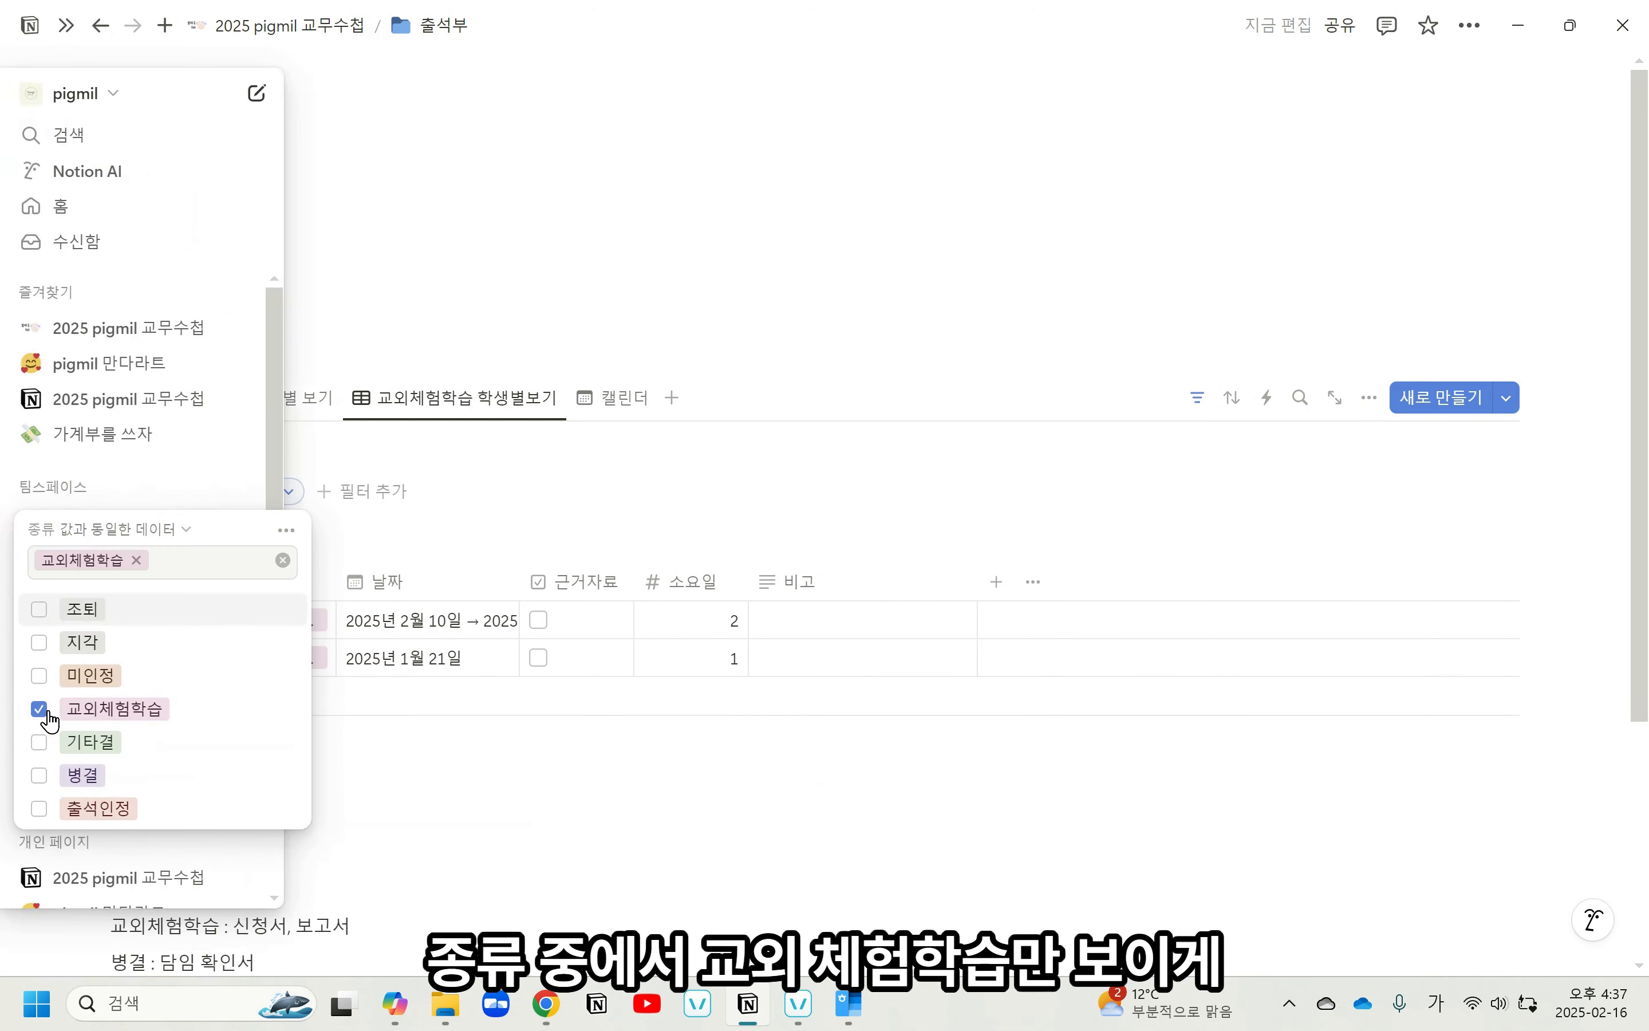
{"action": "left_click", "coordinate": [563, 484]}
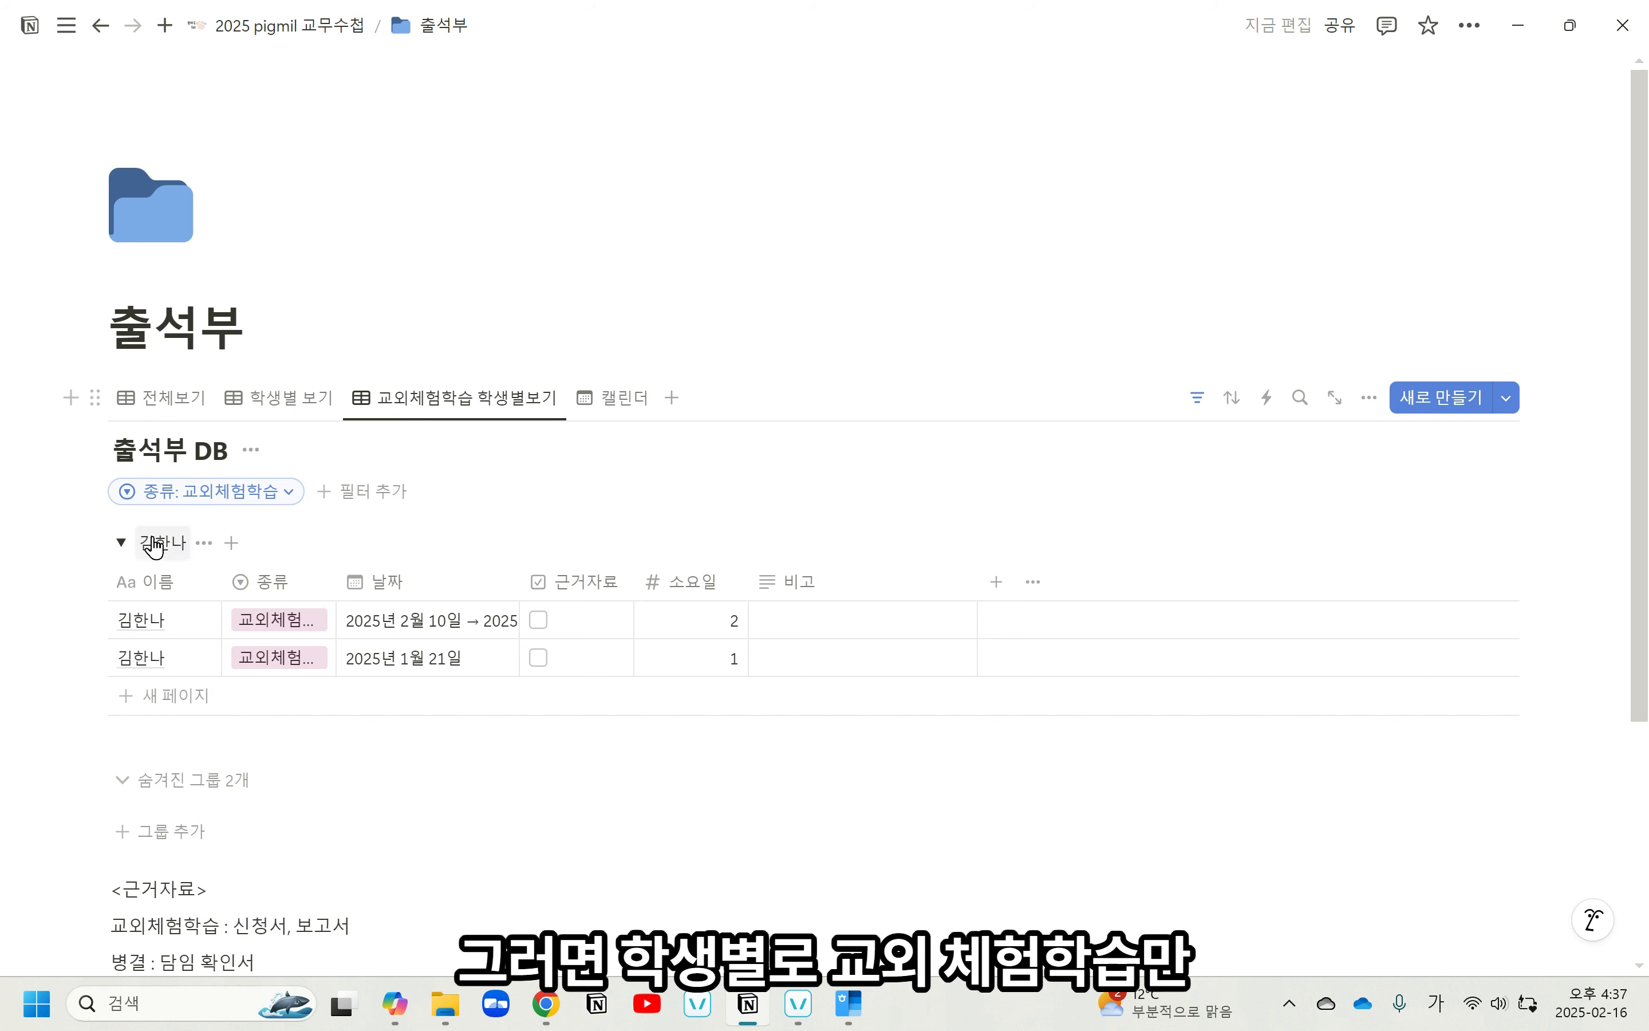
Check the student group's collapse toggle and add a 합계 calculation beneath its 소요일 column.
{"action": "left_click", "coordinate": [121, 543]}
{"action": "left_click", "coordinate": [121, 543]}
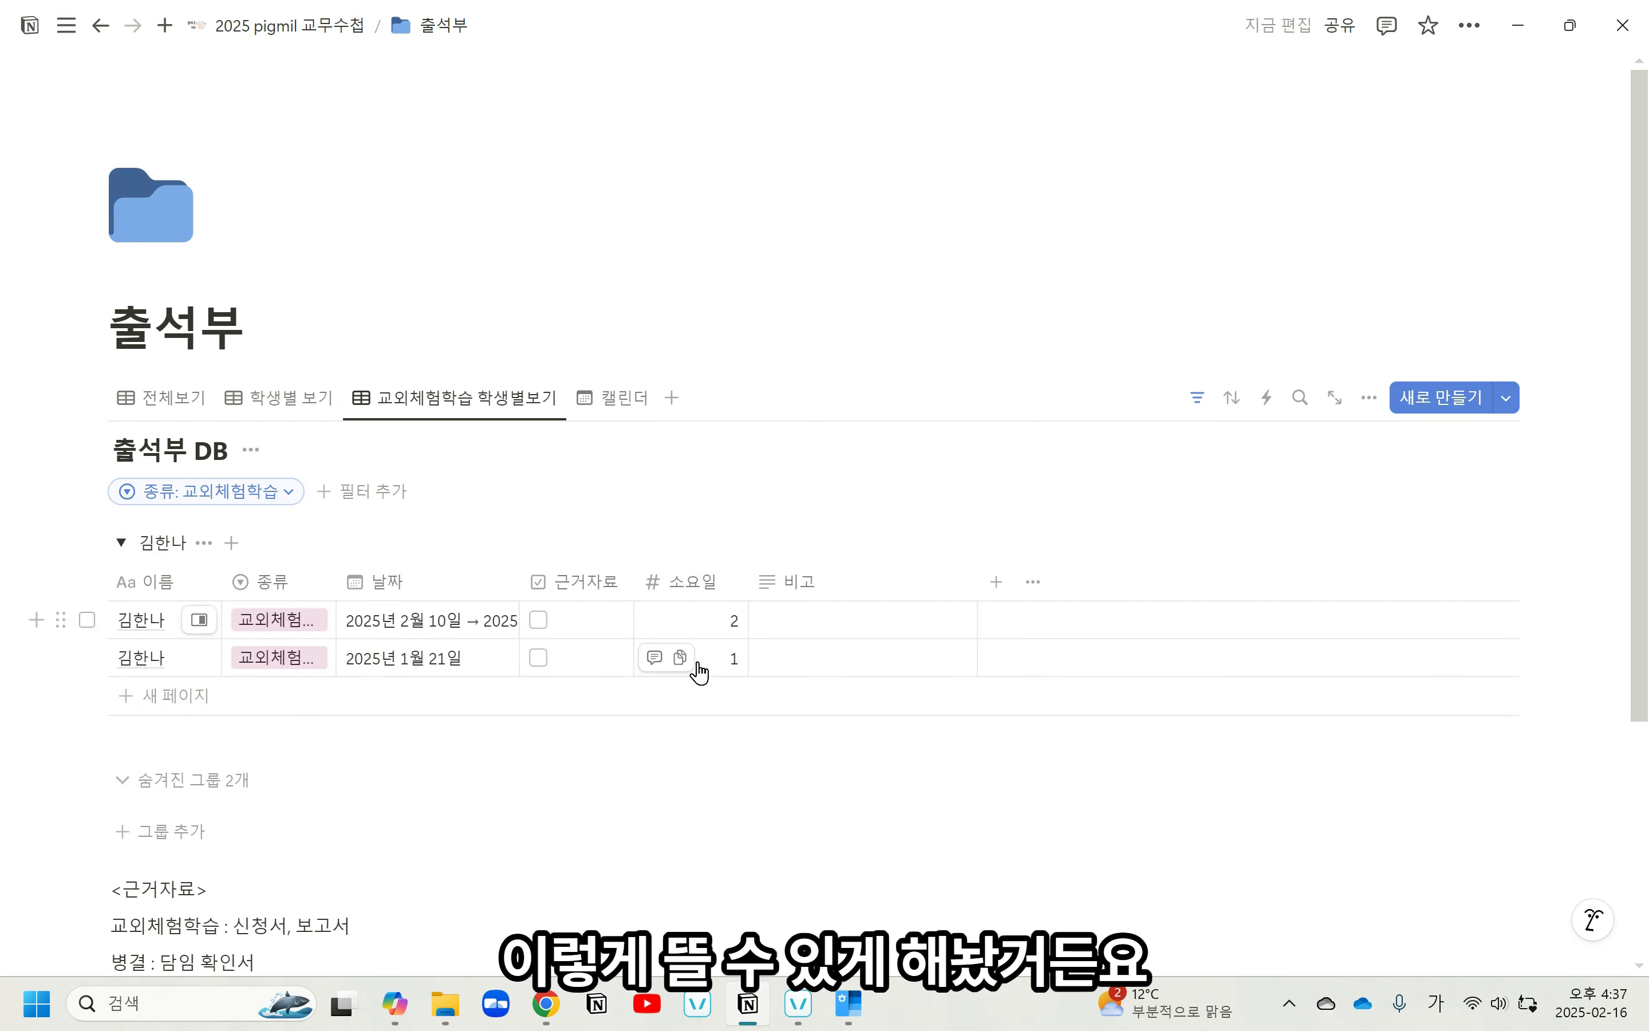
{"action": "left_click", "coordinate": [702, 736]}
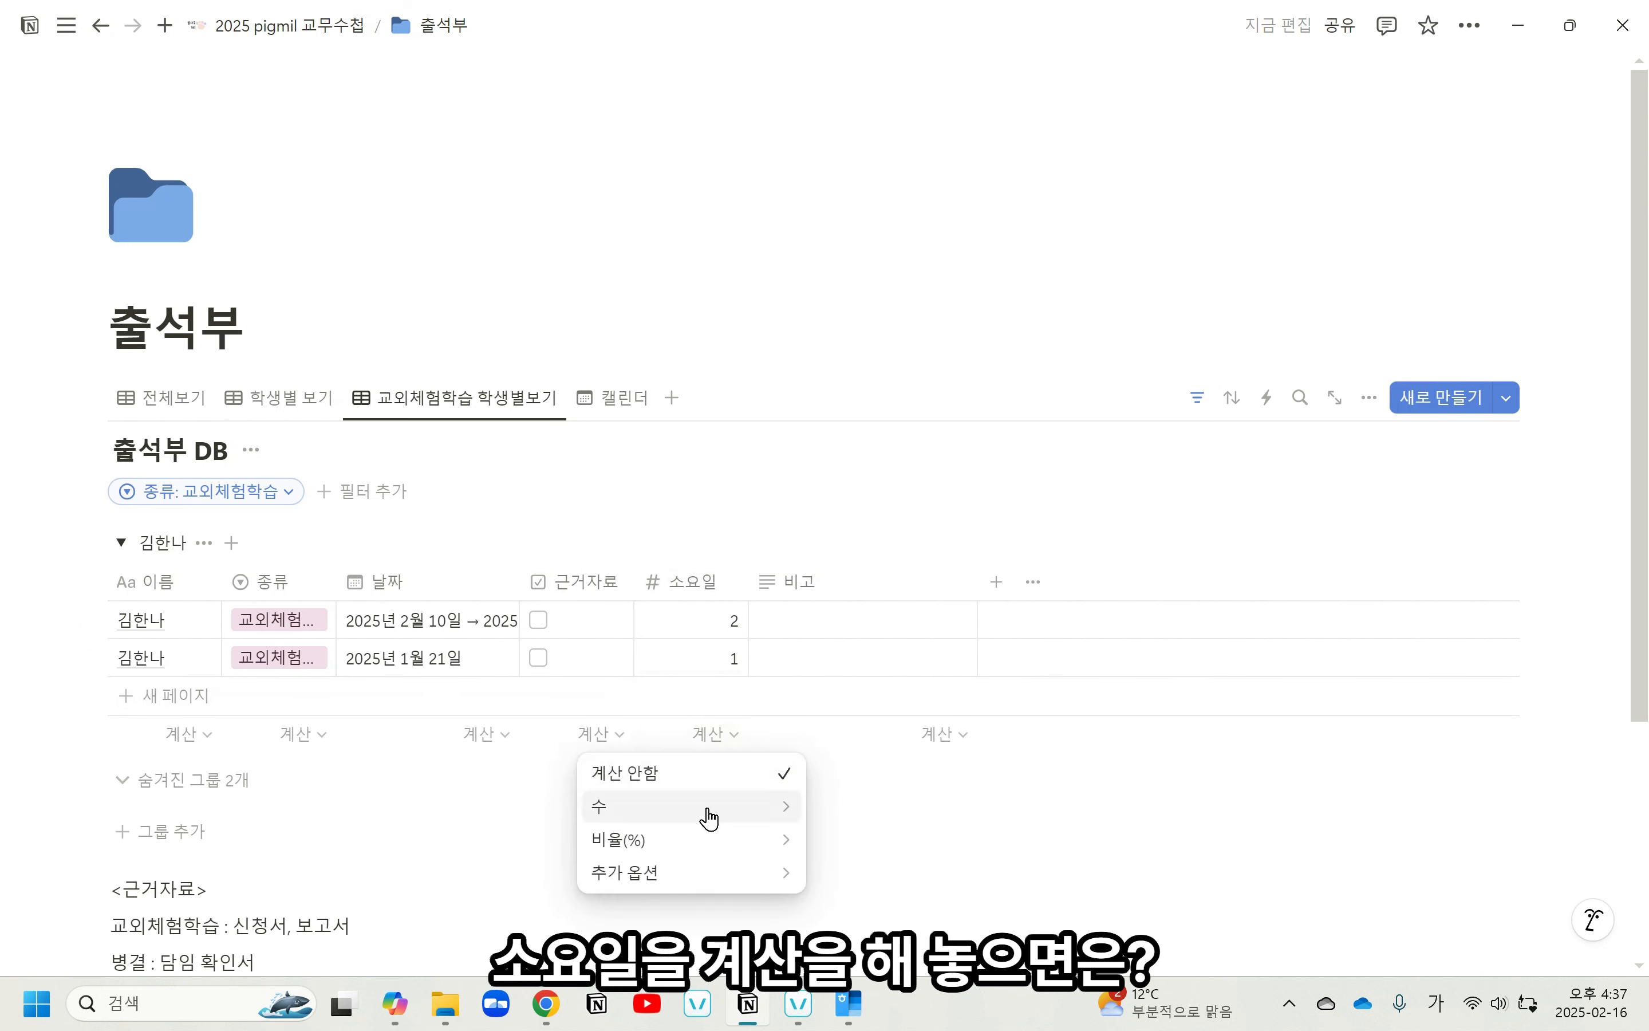
{"action": "mouse_move", "coordinate": [703, 880]}
{"action": "left_click", "coordinate": [852, 785]}
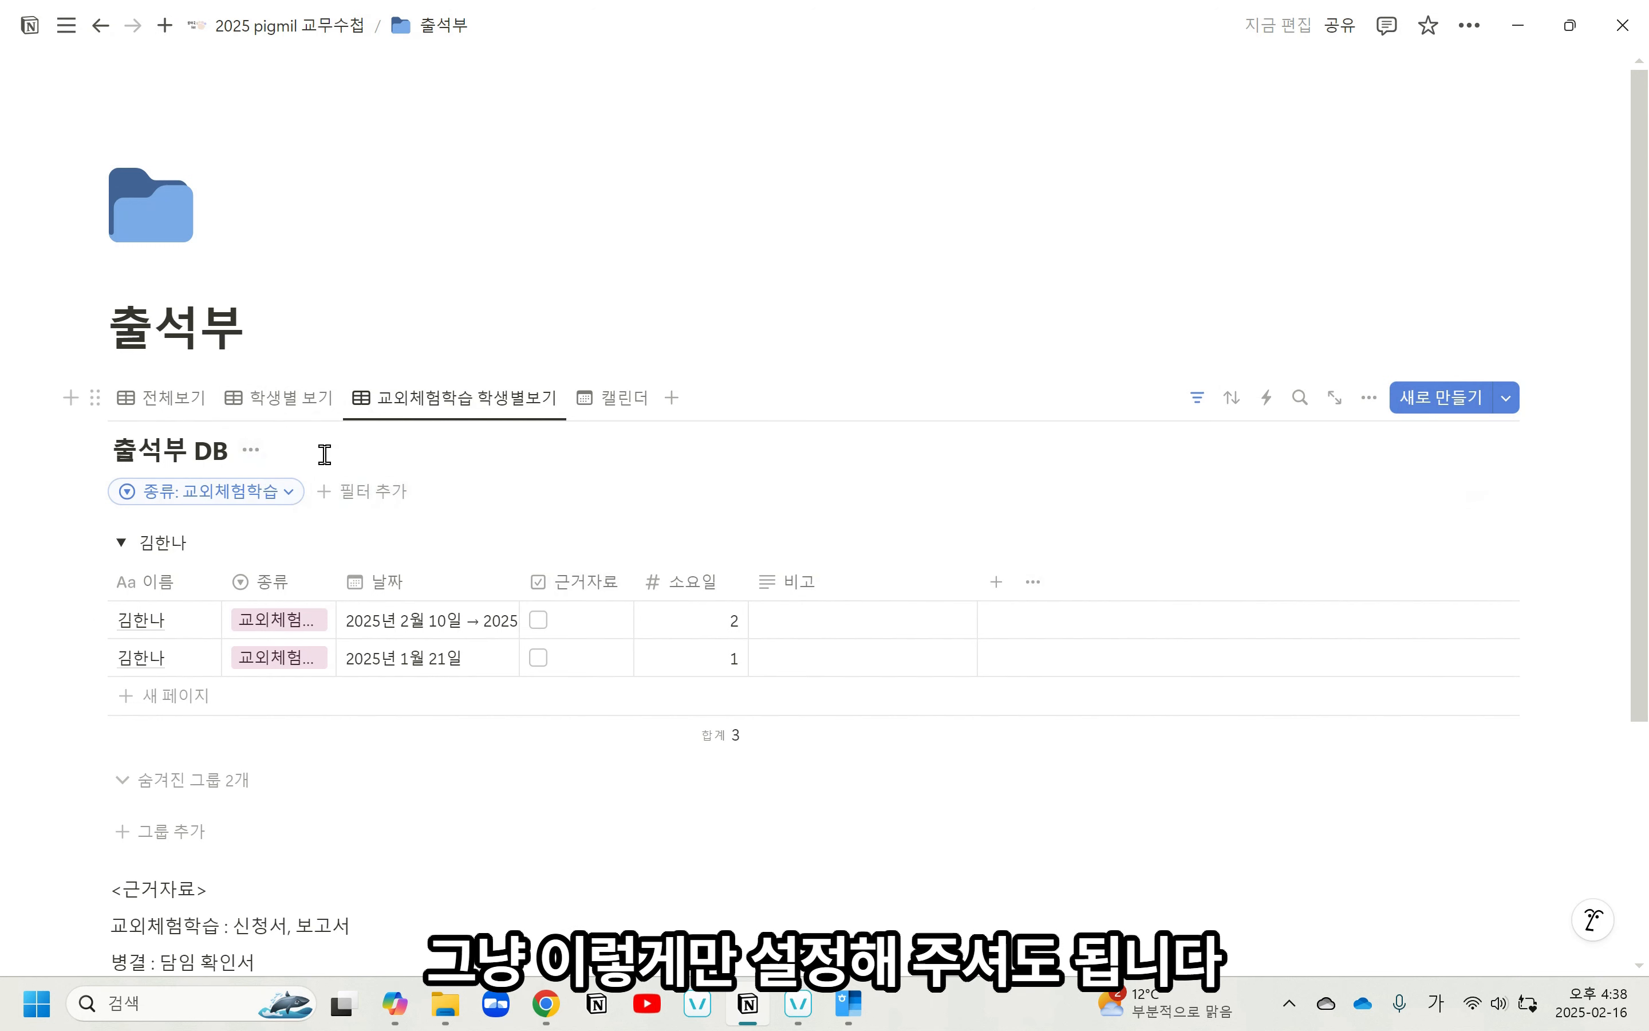
Review the 학생별 보기 view, collapsing and expanding the student groups to check individual attendance records.
{"action": "left_click", "coordinate": [278, 404]}
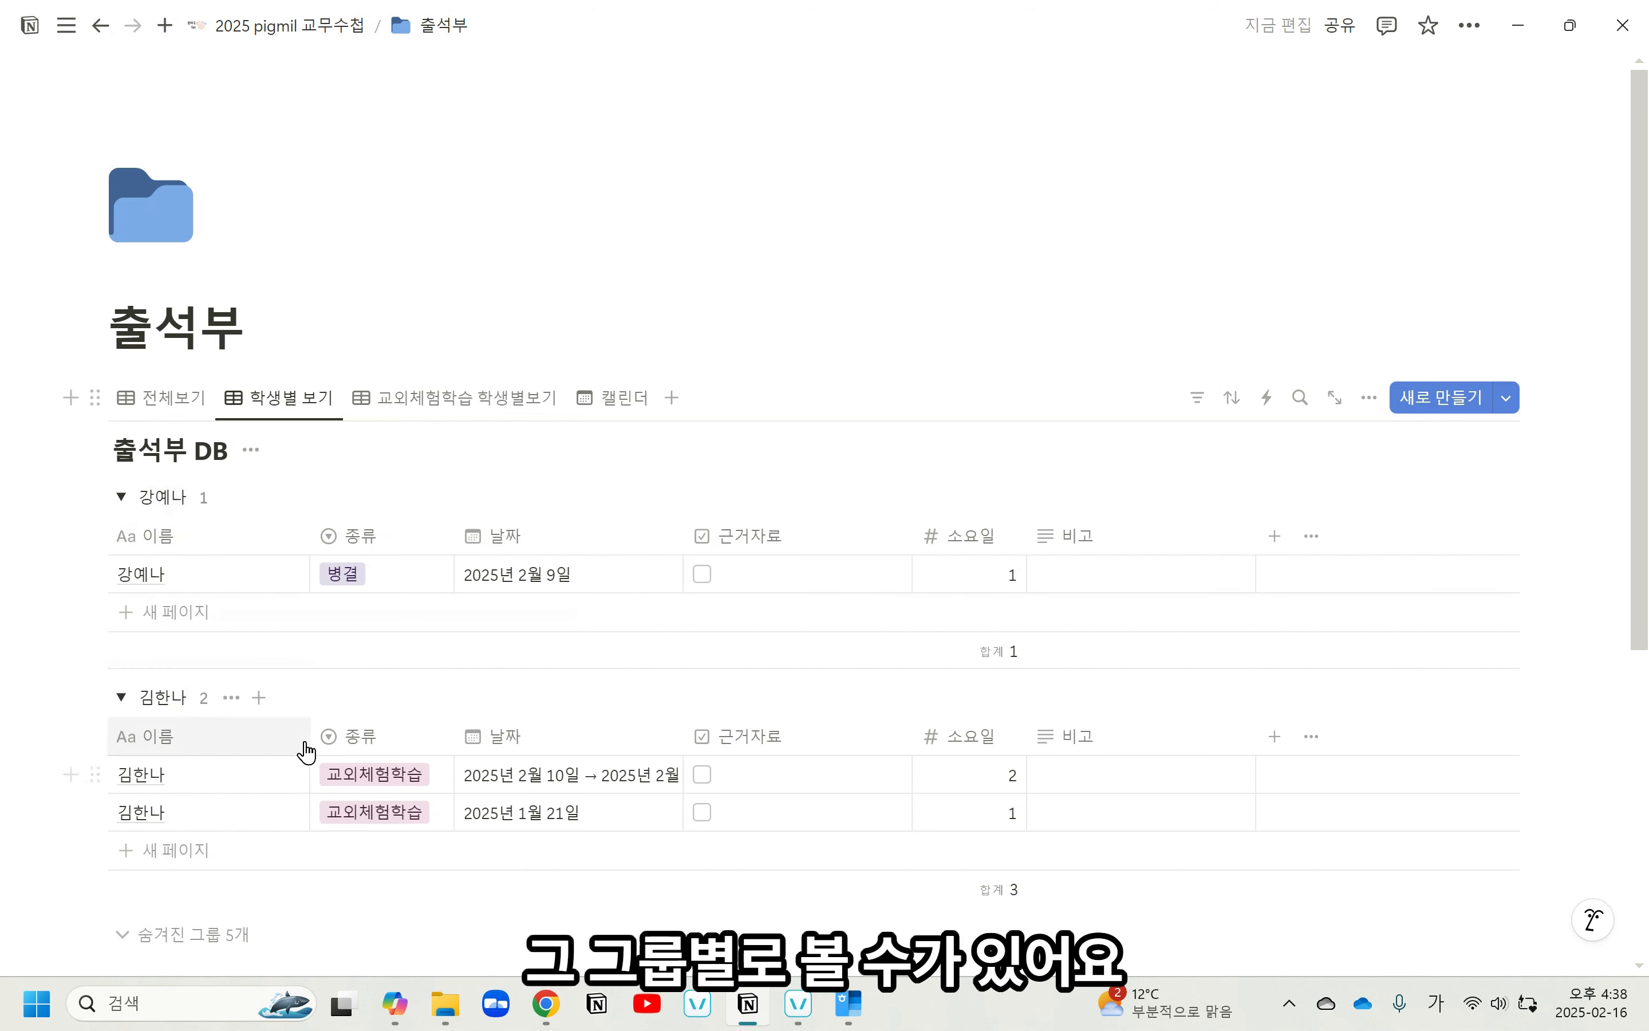
{"action": "scroll", "coordinate": [304, 743], "scroll_direction": "down", "scroll_amount": 3}
{"action": "scroll", "coordinate": [186, 565], "scroll_direction": "up", "scroll_amount": 2}
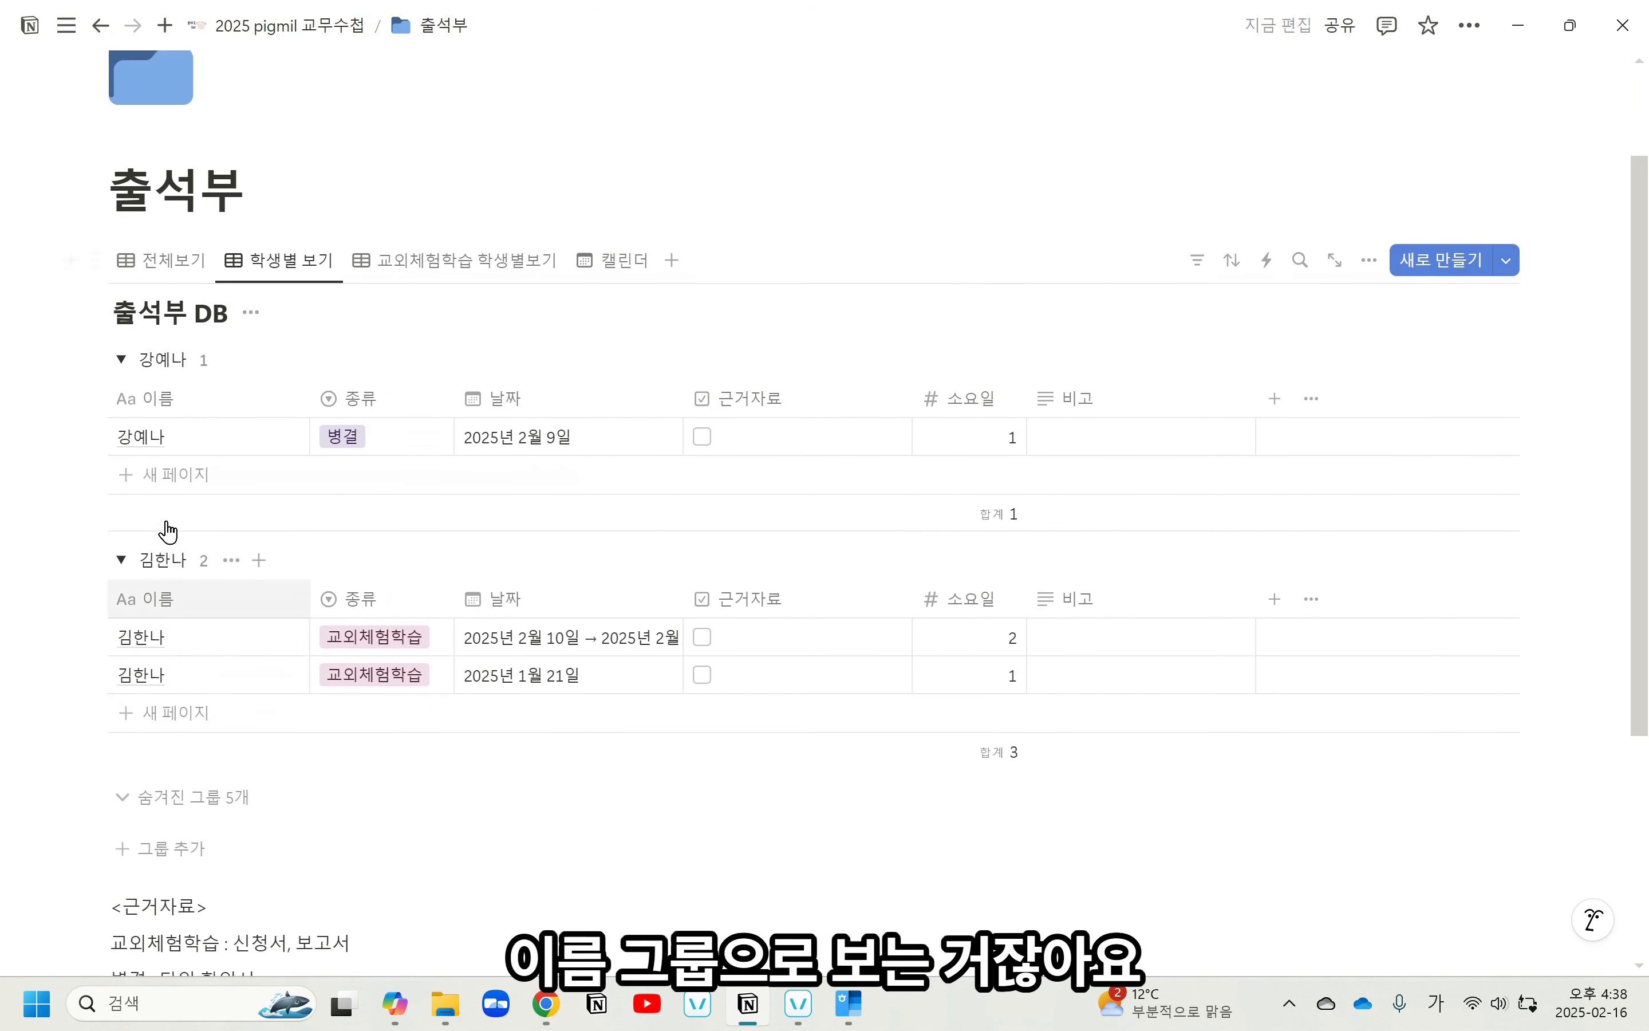
{"action": "left_click", "coordinate": [122, 383]}
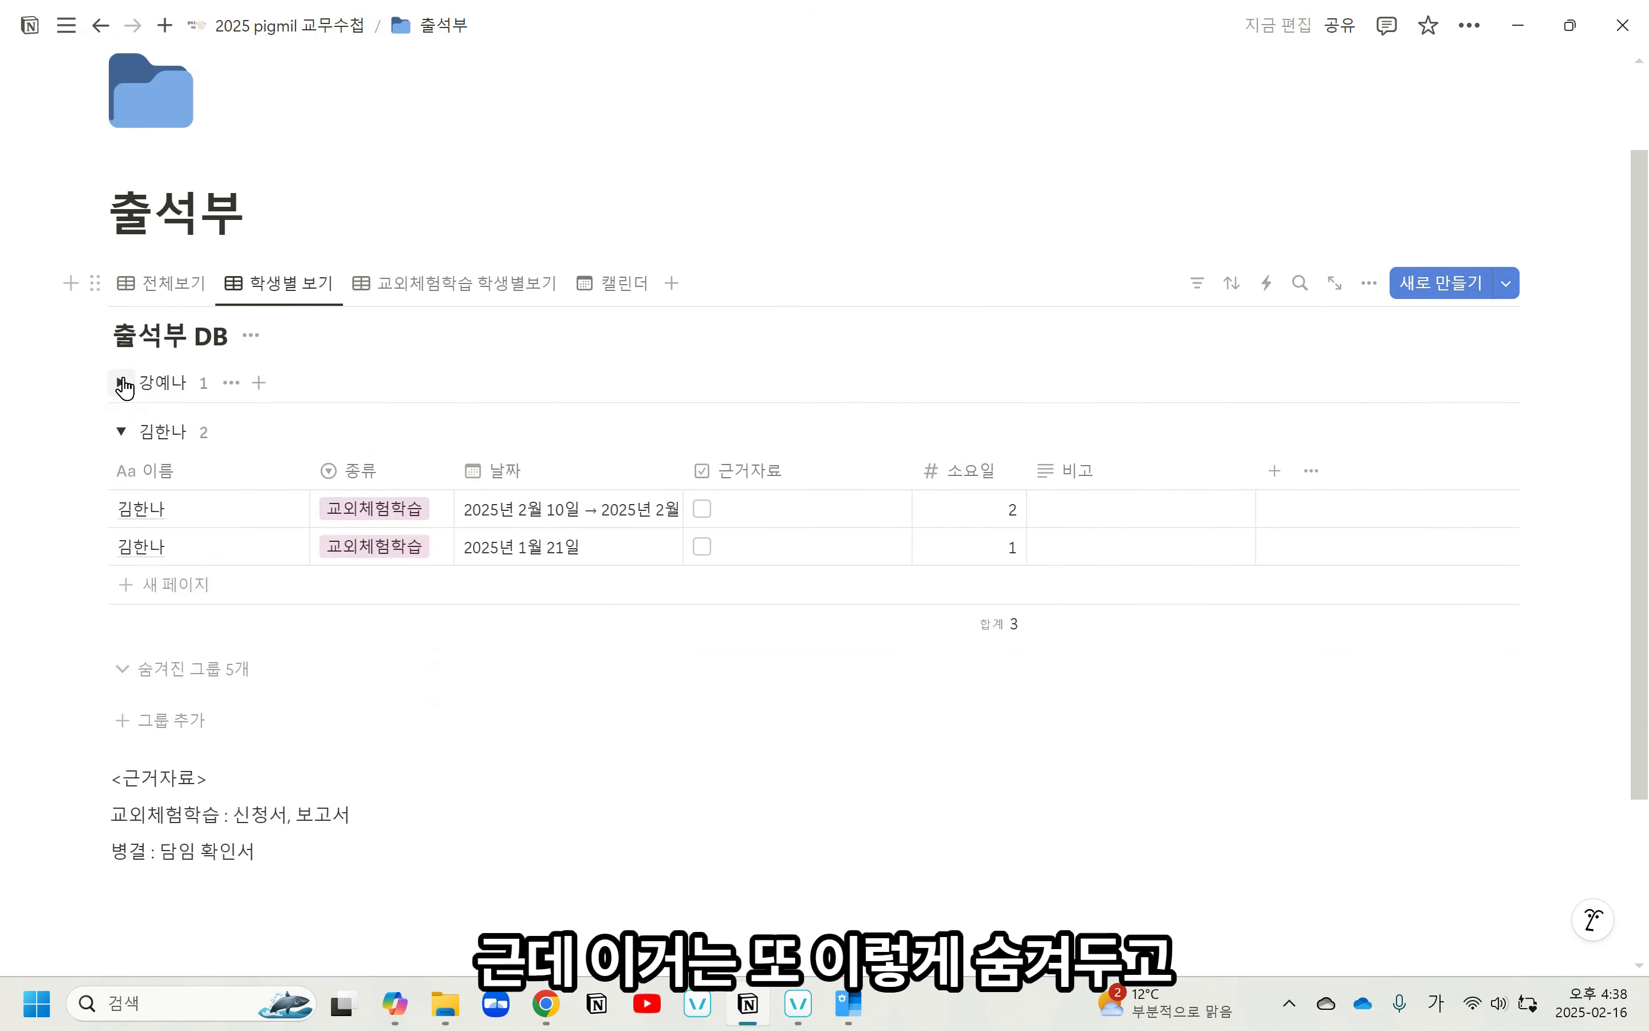
{"action": "left_click", "coordinate": [121, 432]}
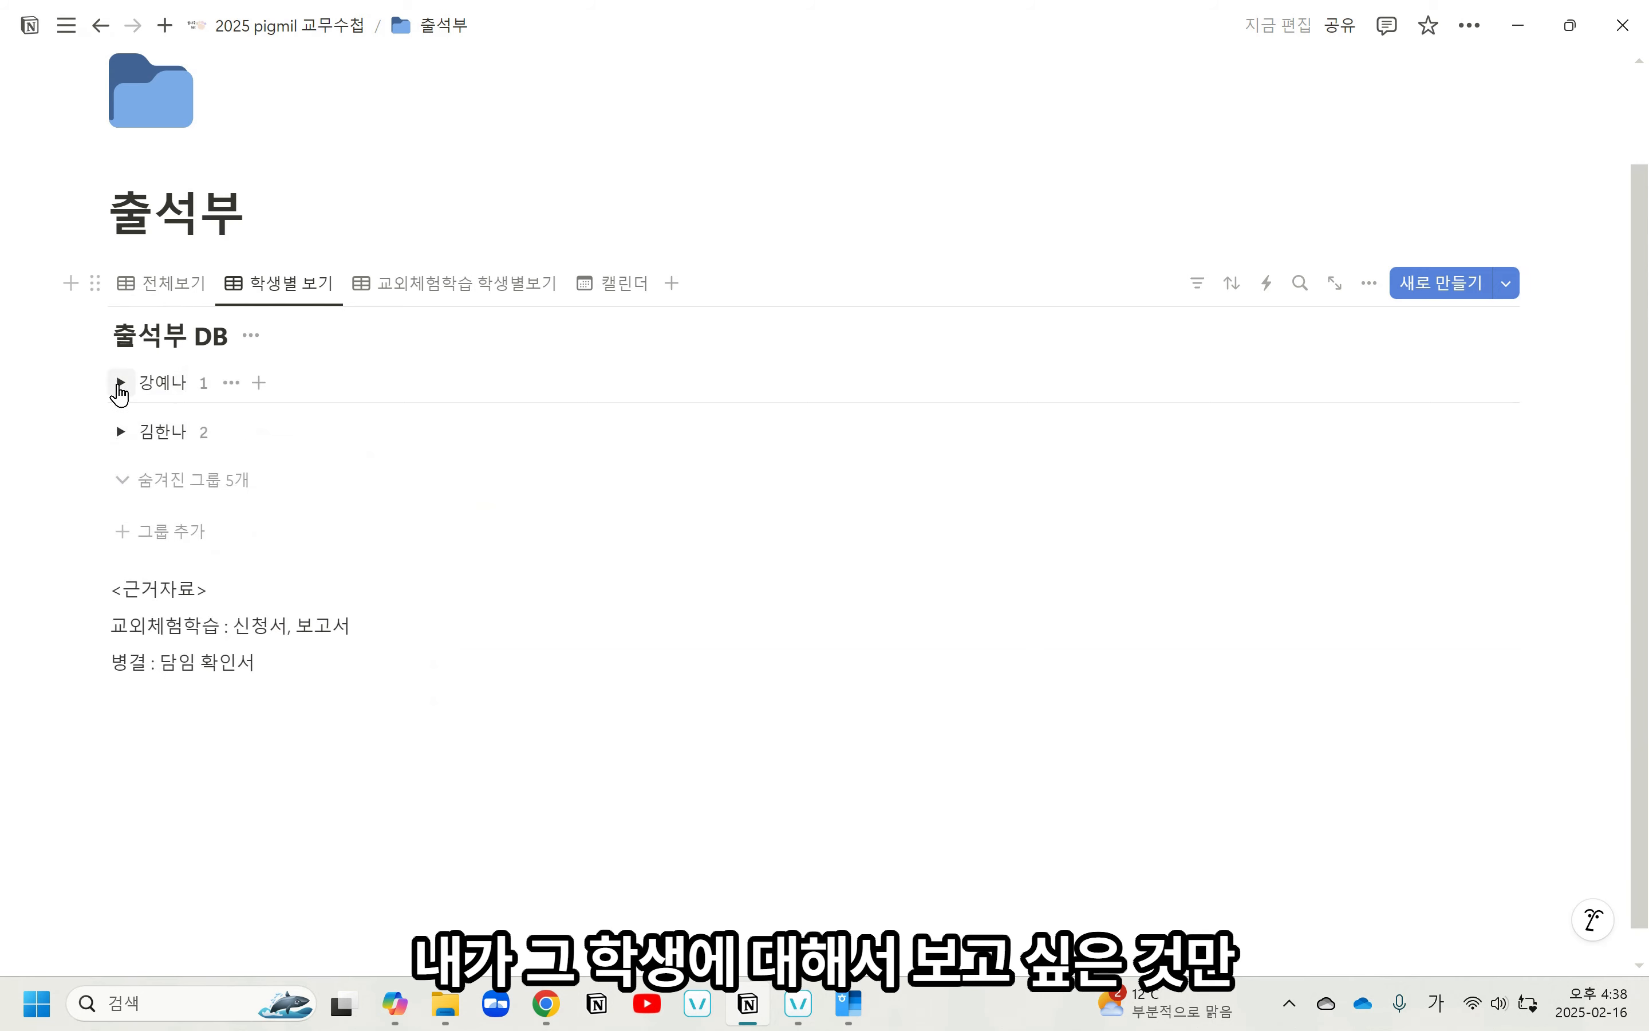
{"action": "left_click", "coordinate": [122, 383]}
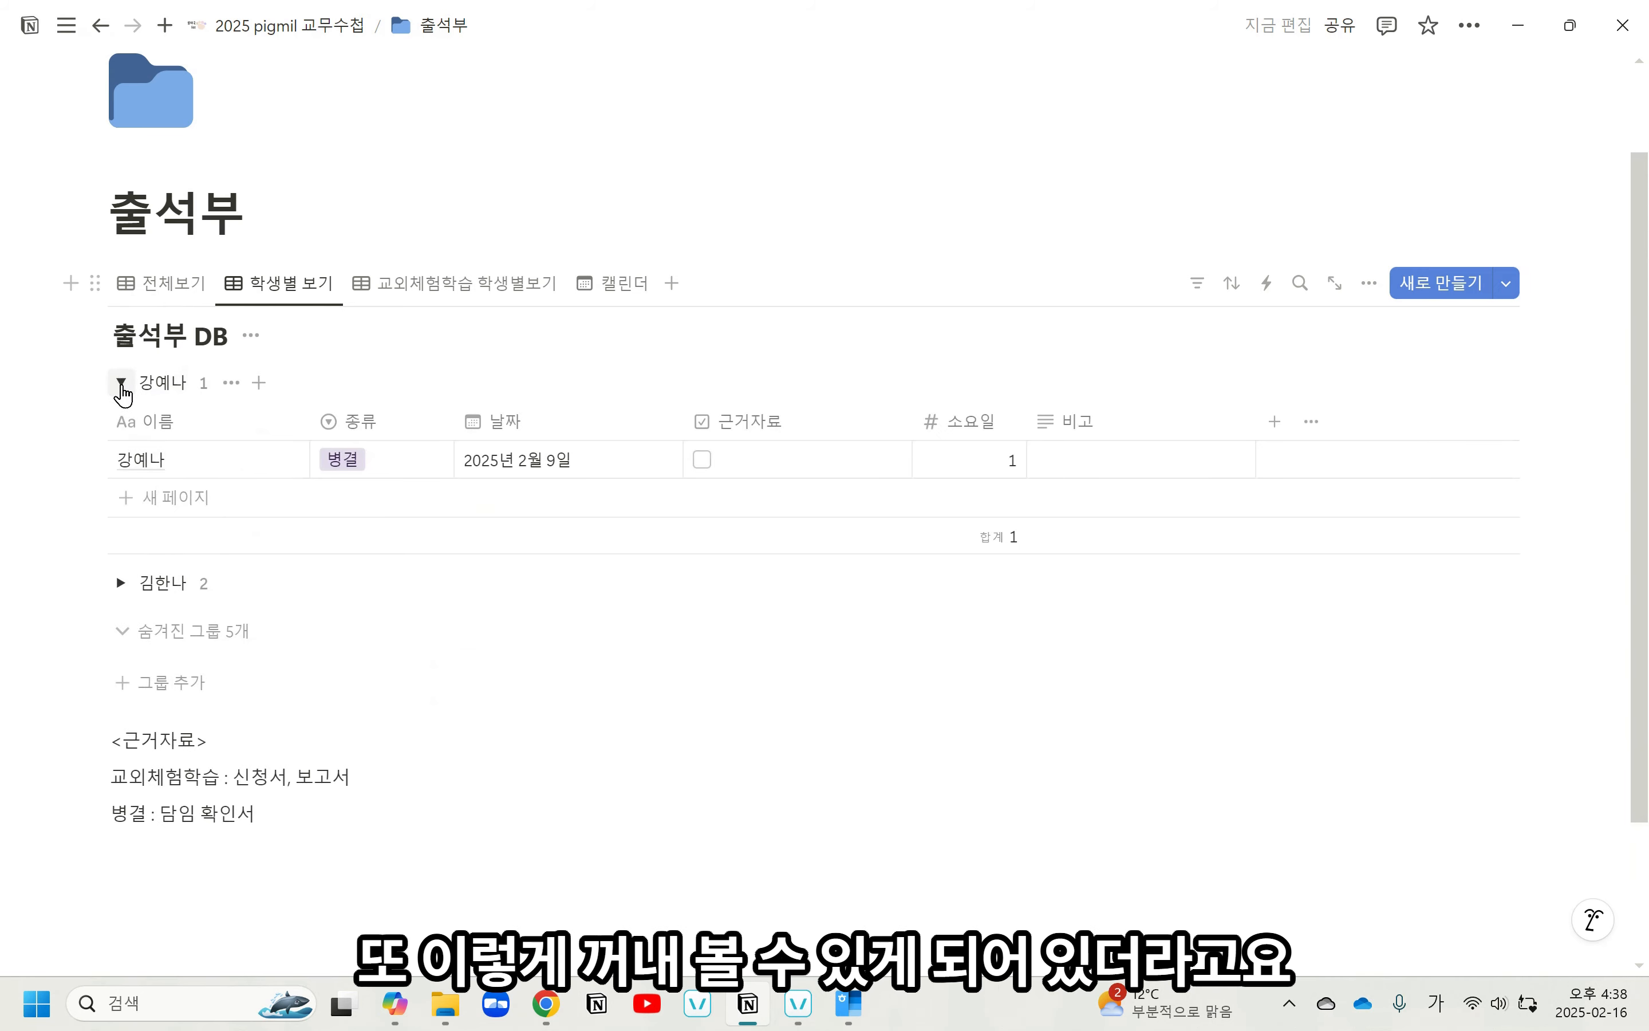
{"action": "left_click", "coordinate": [122, 386]}
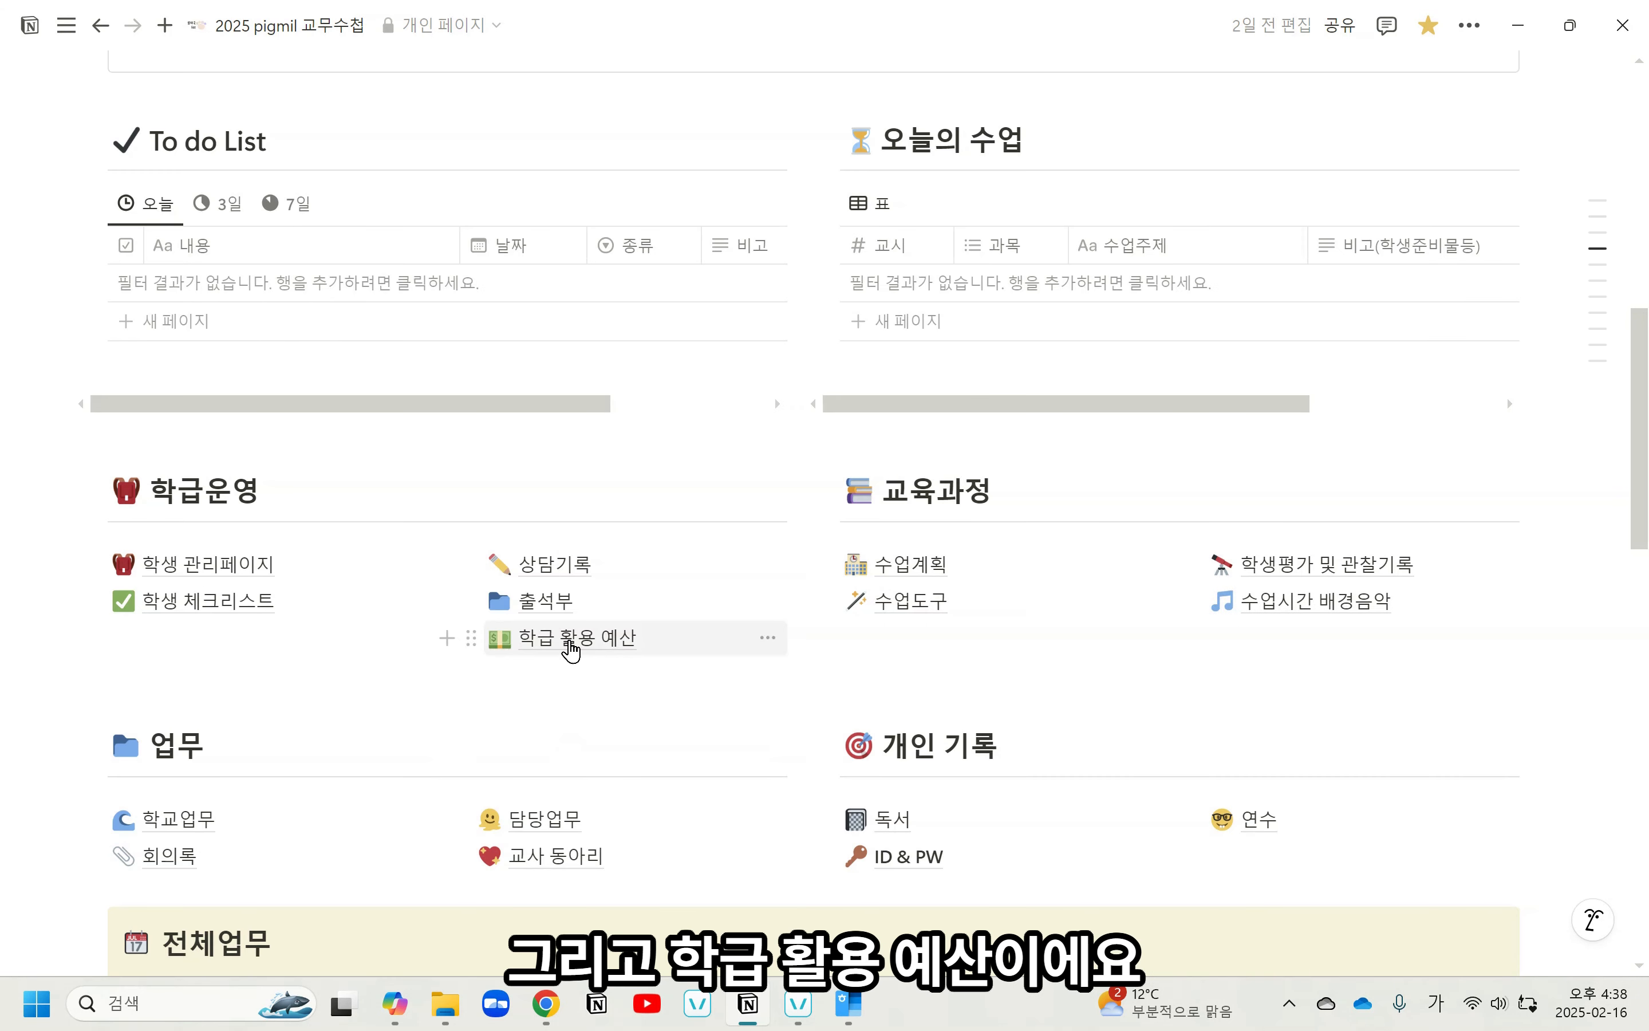
Open the 학급 활용 예산 page under 학급운영 and go through its 학급예산 table.
{"action": "mouse_move", "coordinate": [570, 644]}
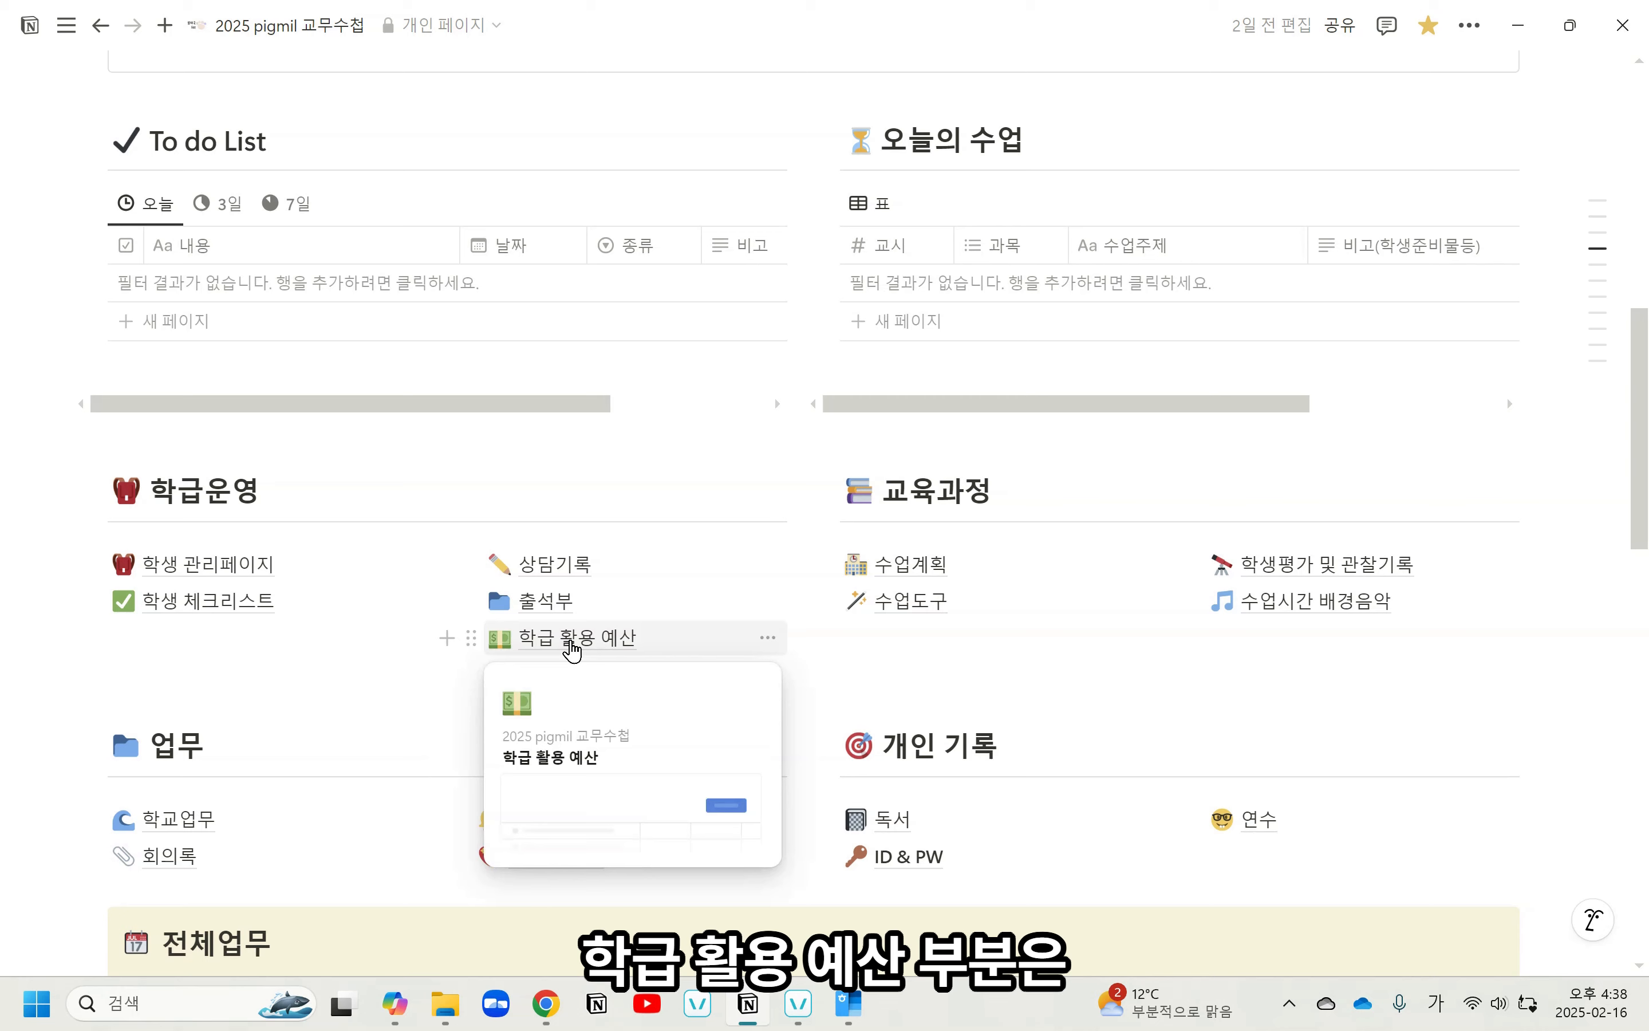
{"action": "left_click", "coordinate": [571, 641]}
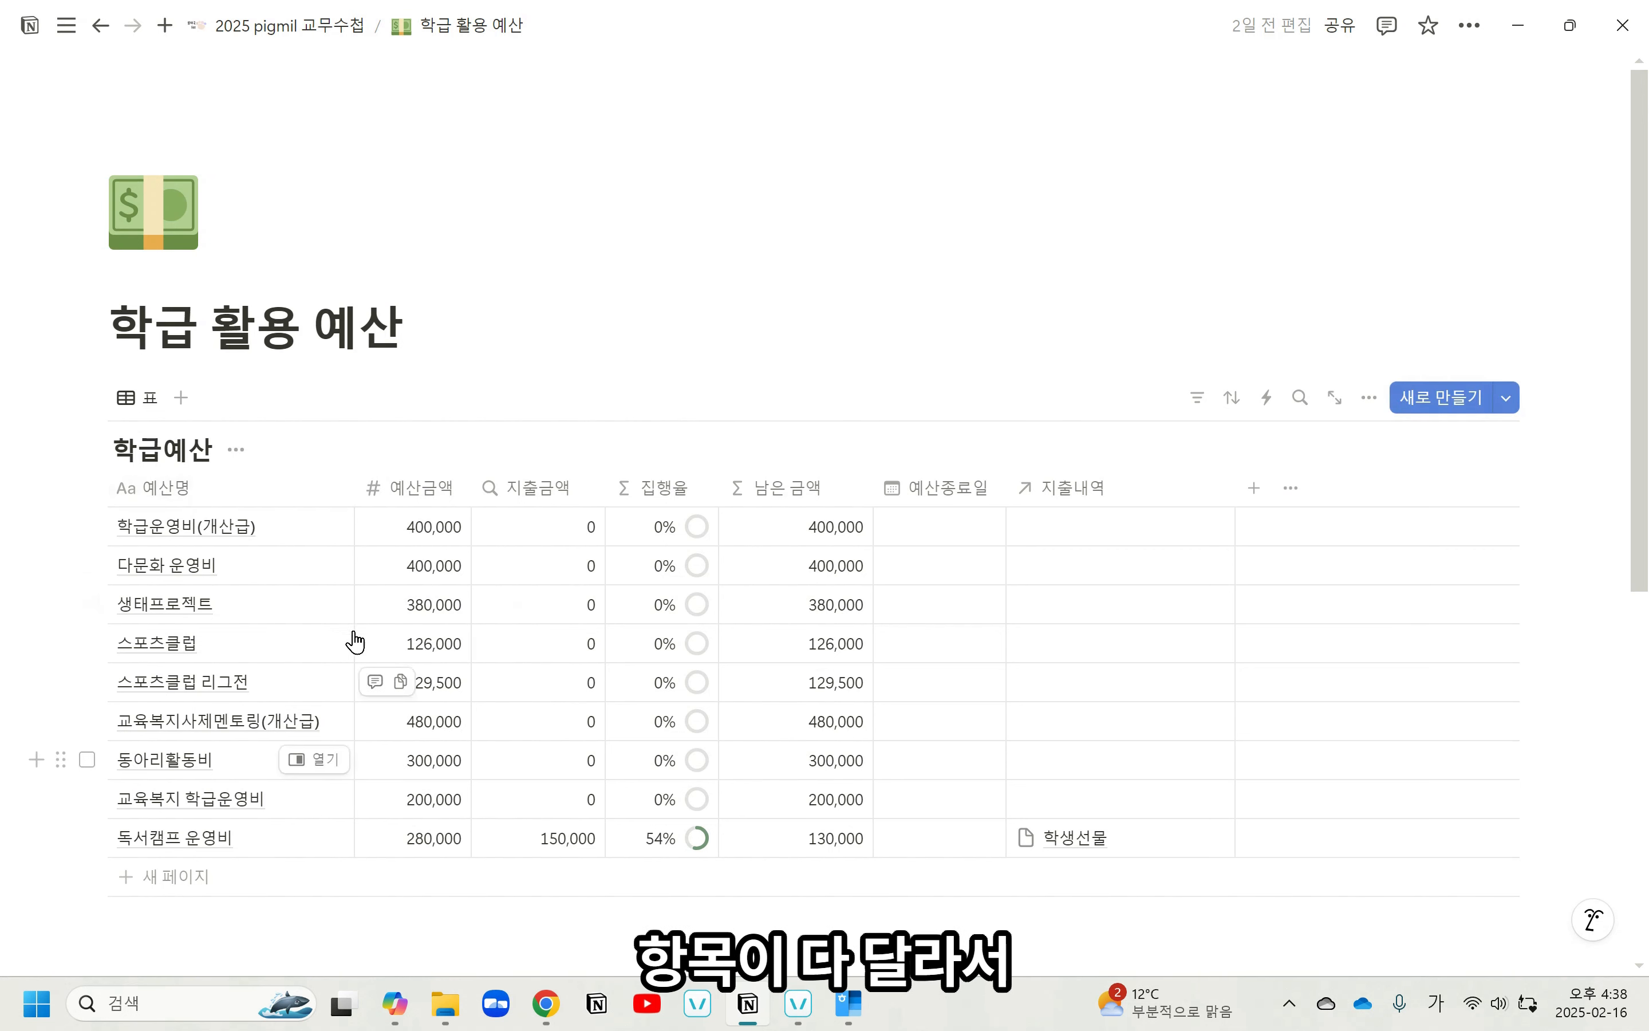
{"action": "scroll", "coordinate": [230, 538], "scroll_direction": "down", "scroll_amount": 3}
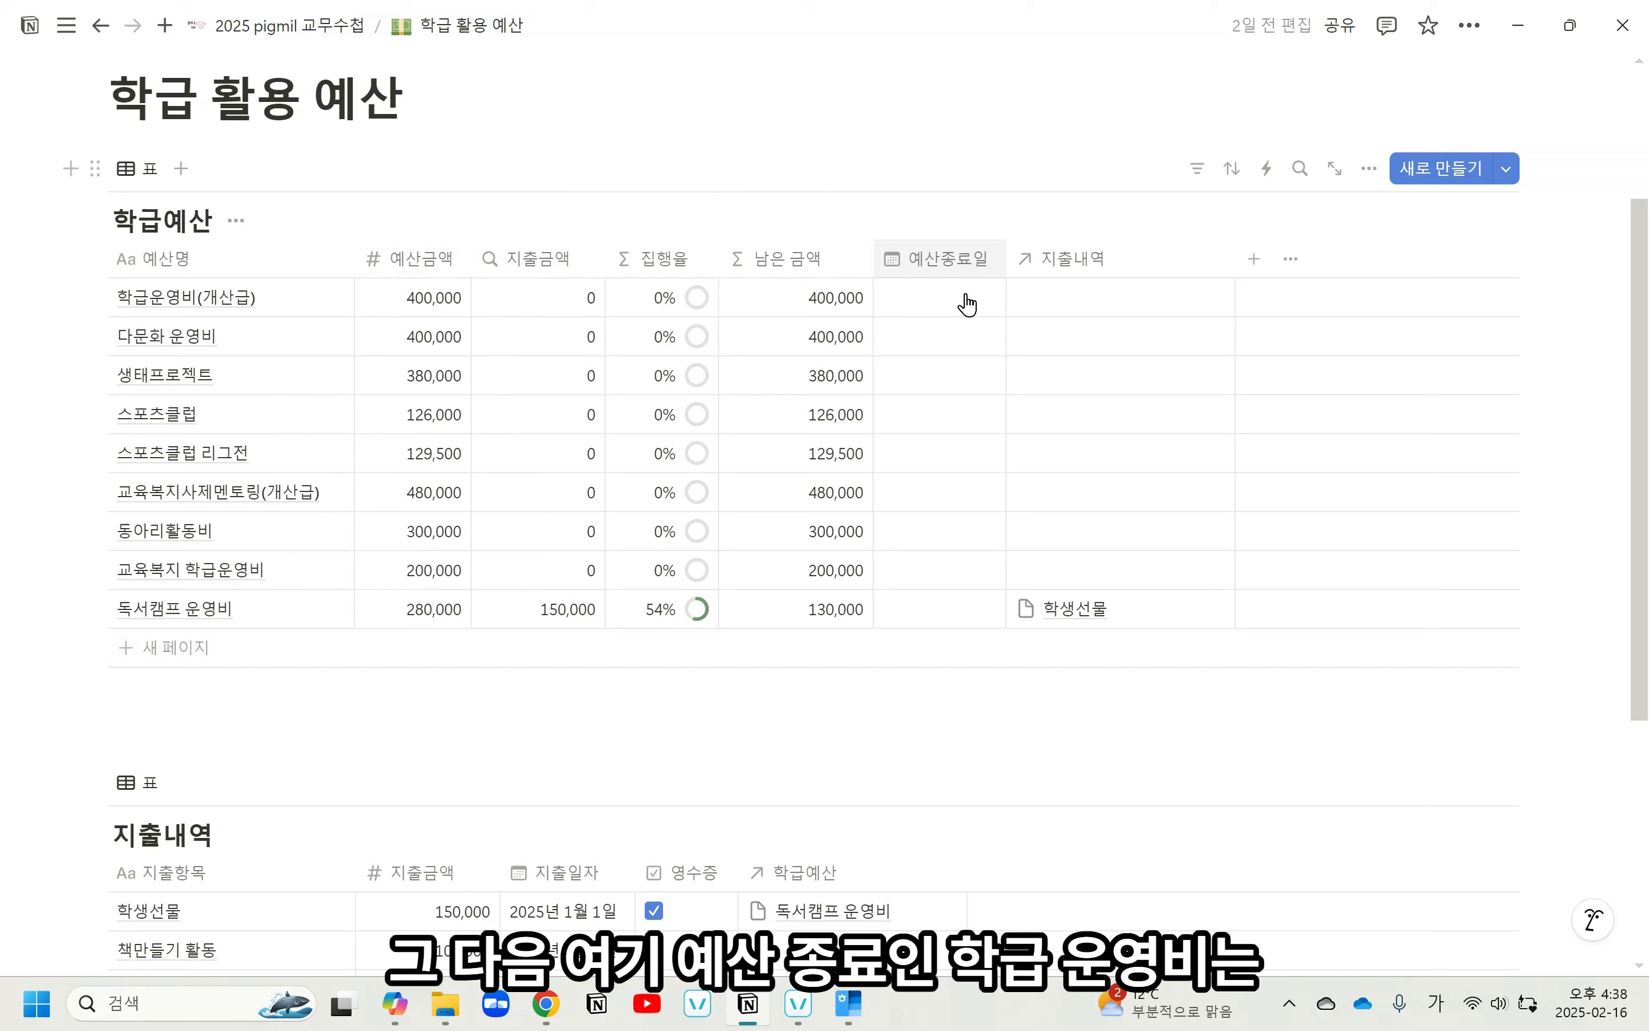
Set the 예산종료일 of 학급운영비(개산급) to 2025. 12. 30. and widen the column so the date fits on one line.
{"action": "left_click", "coordinate": [932, 304]}
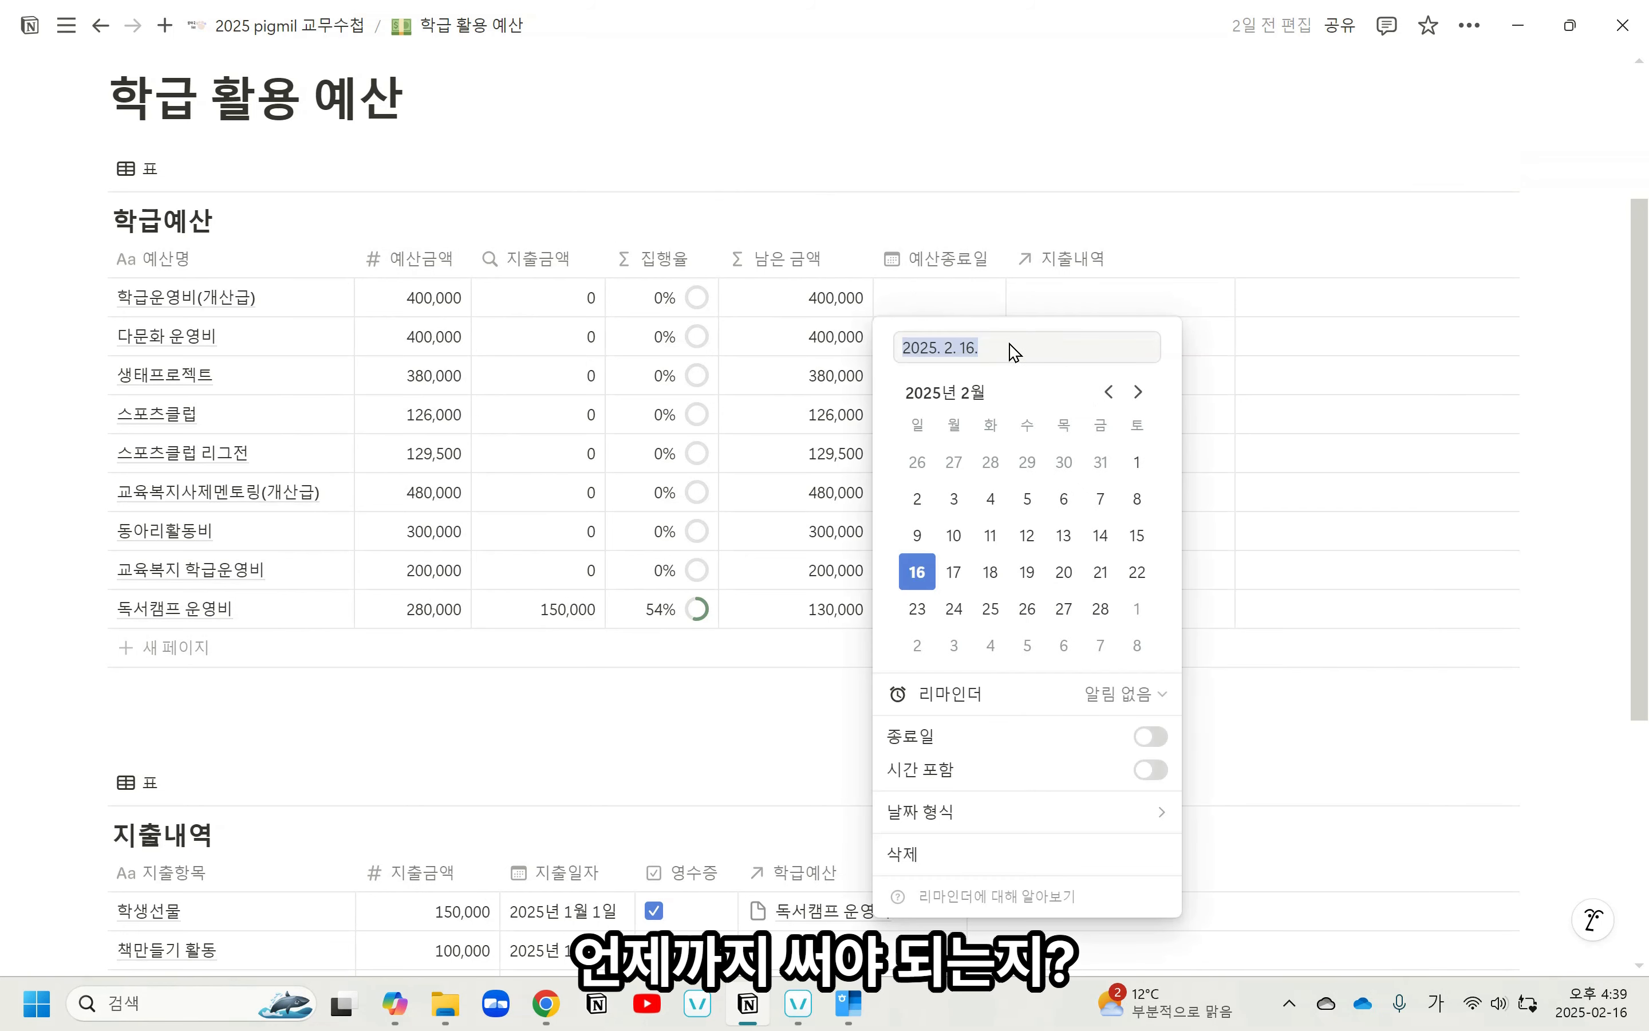
{"action": "left_click", "coordinate": [949, 352]}
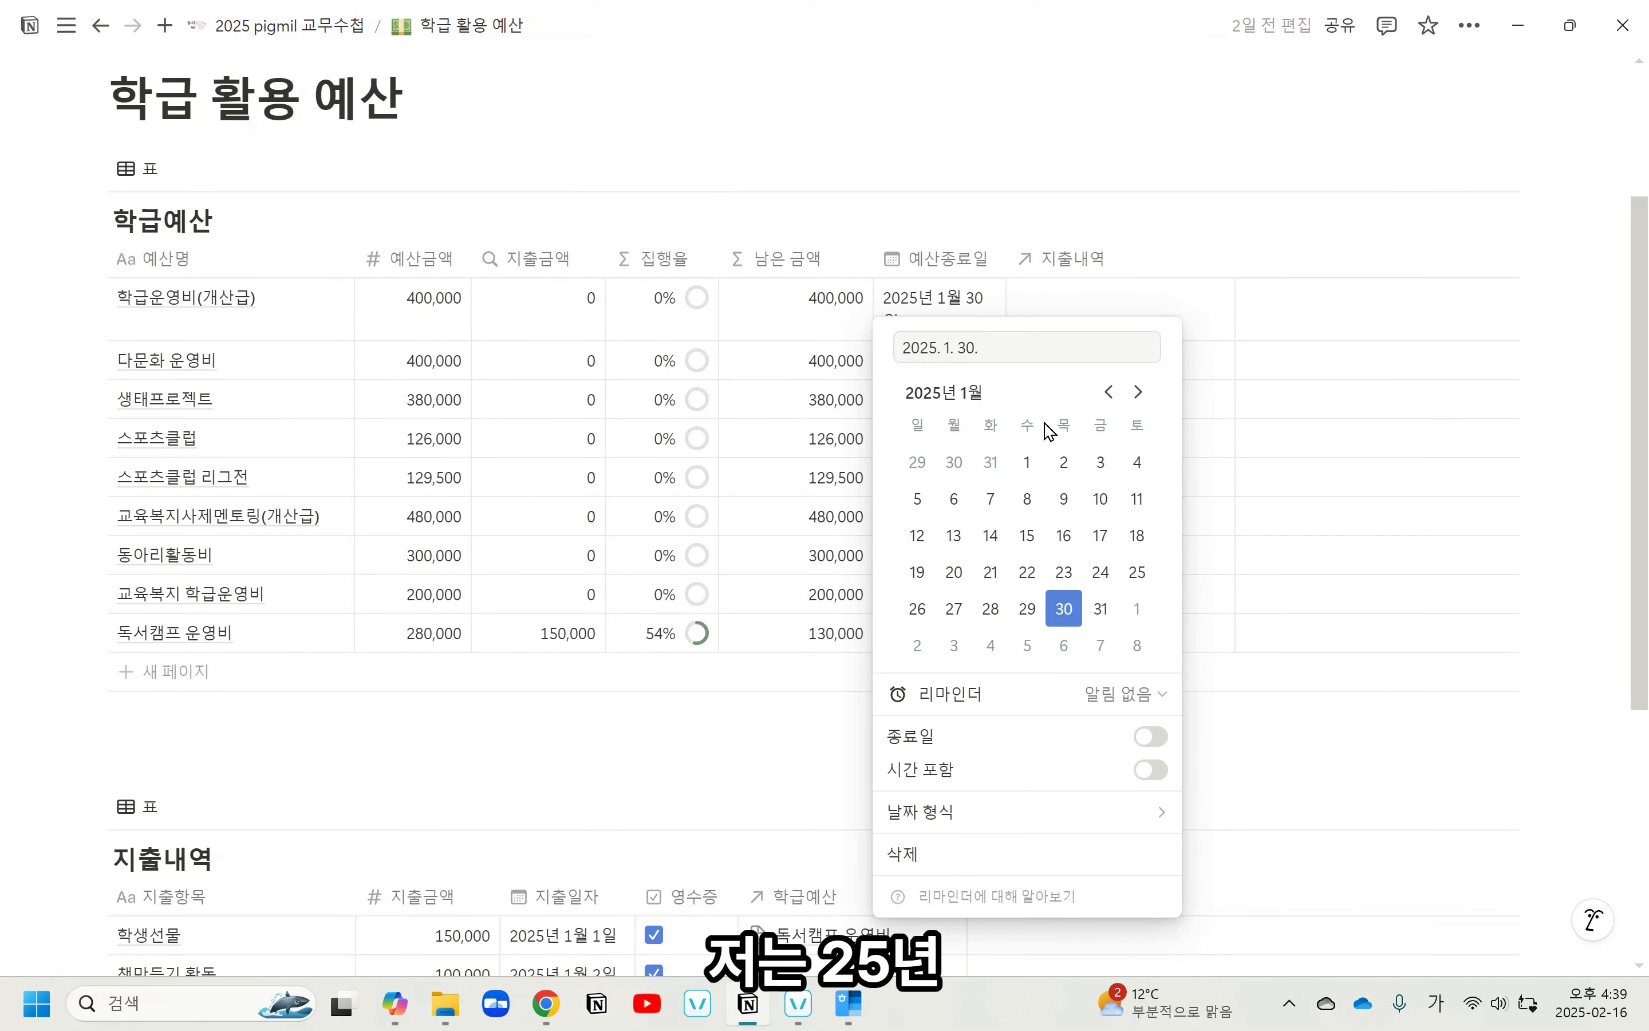
{"action": "type", "text": "2"}
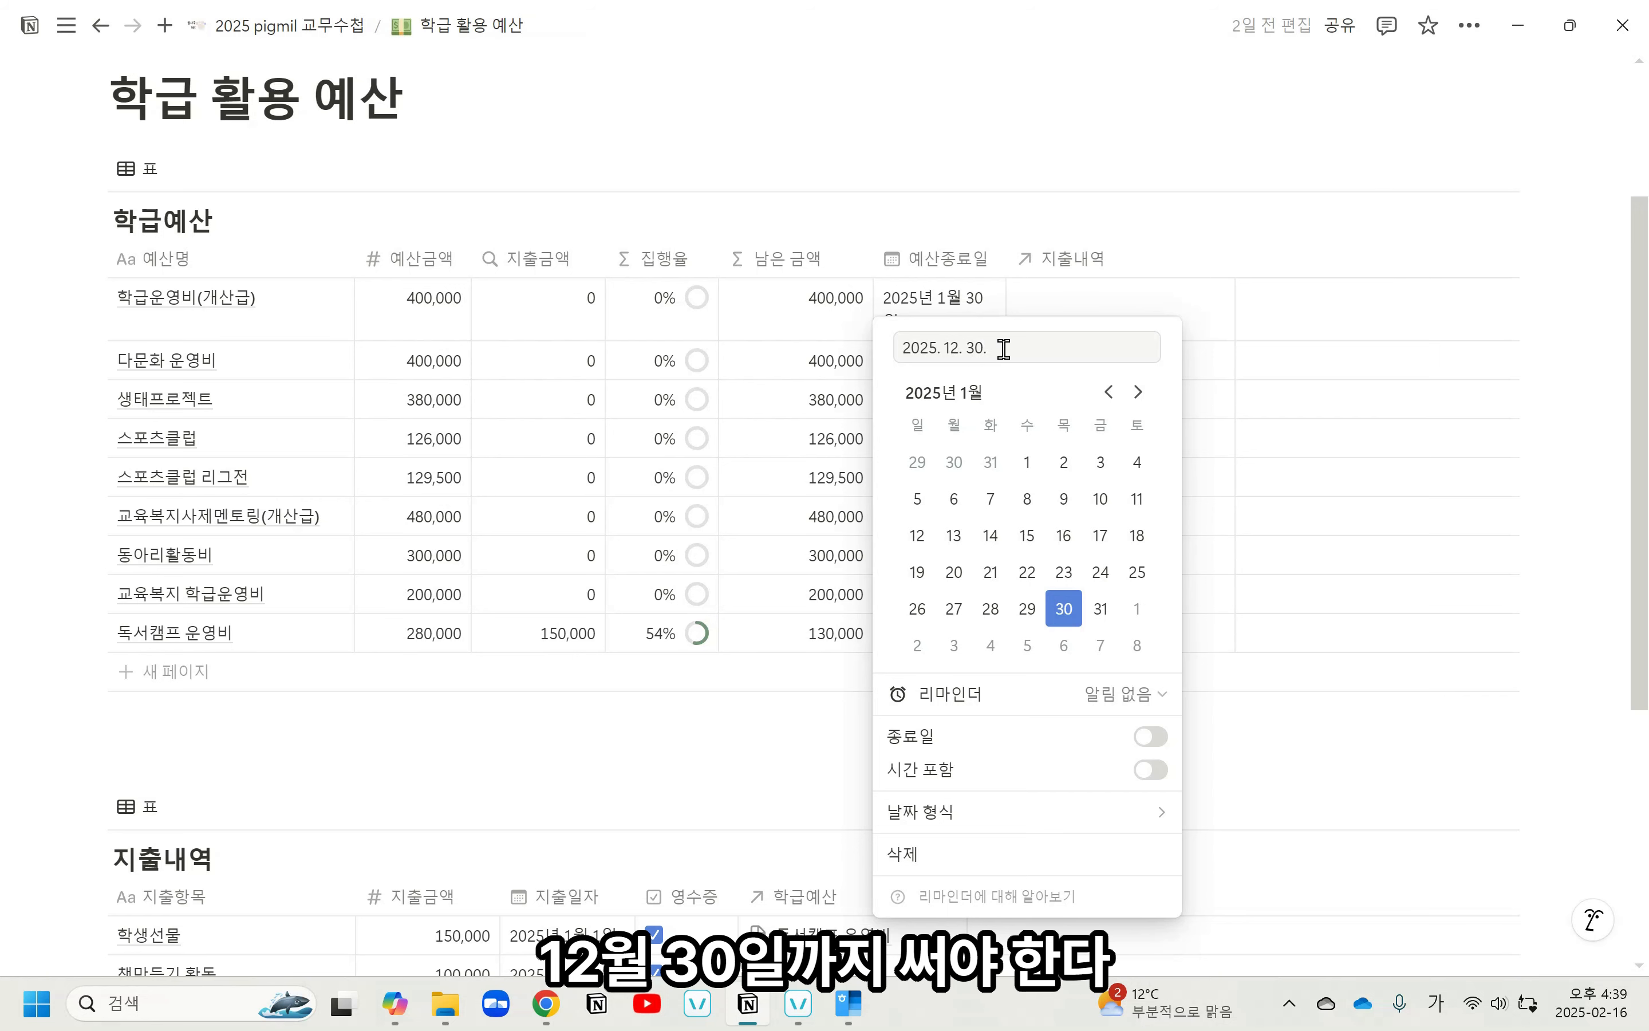
{"action": "key", "text": "Return"}
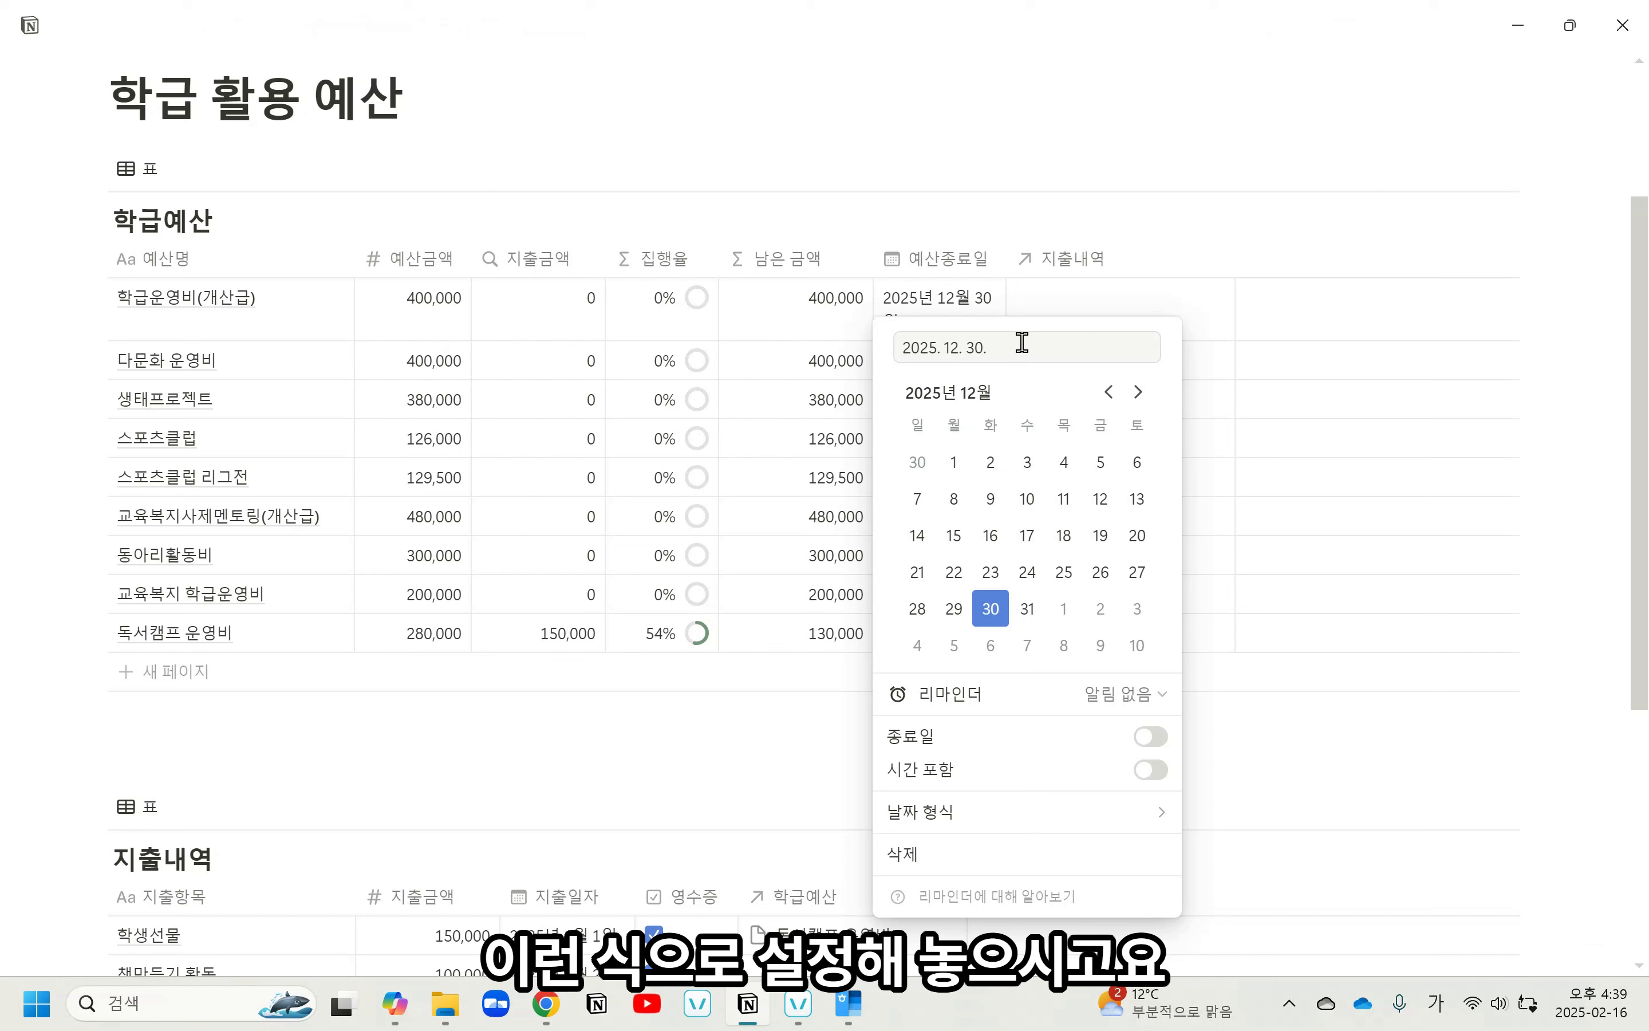
{"action": "left_click", "coordinate": [1204, 235]}
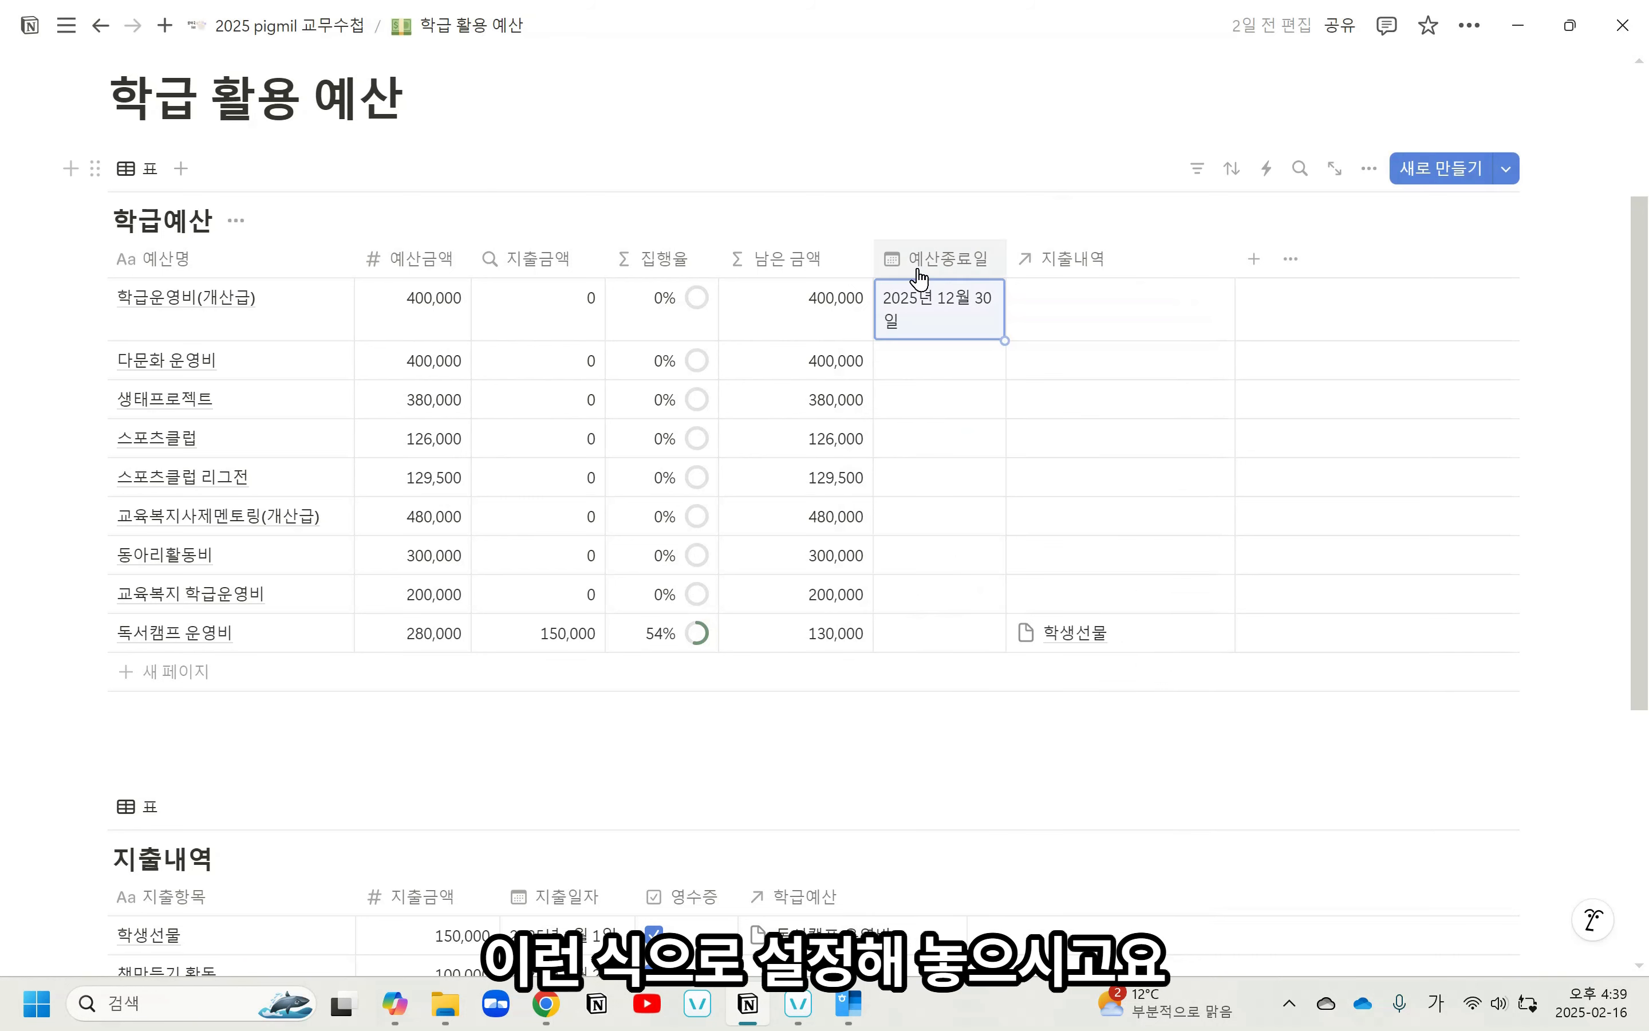
{"action": "left_click_drag", "start_coordinate": [1007, 258], "coordinate": [1039, 253]}
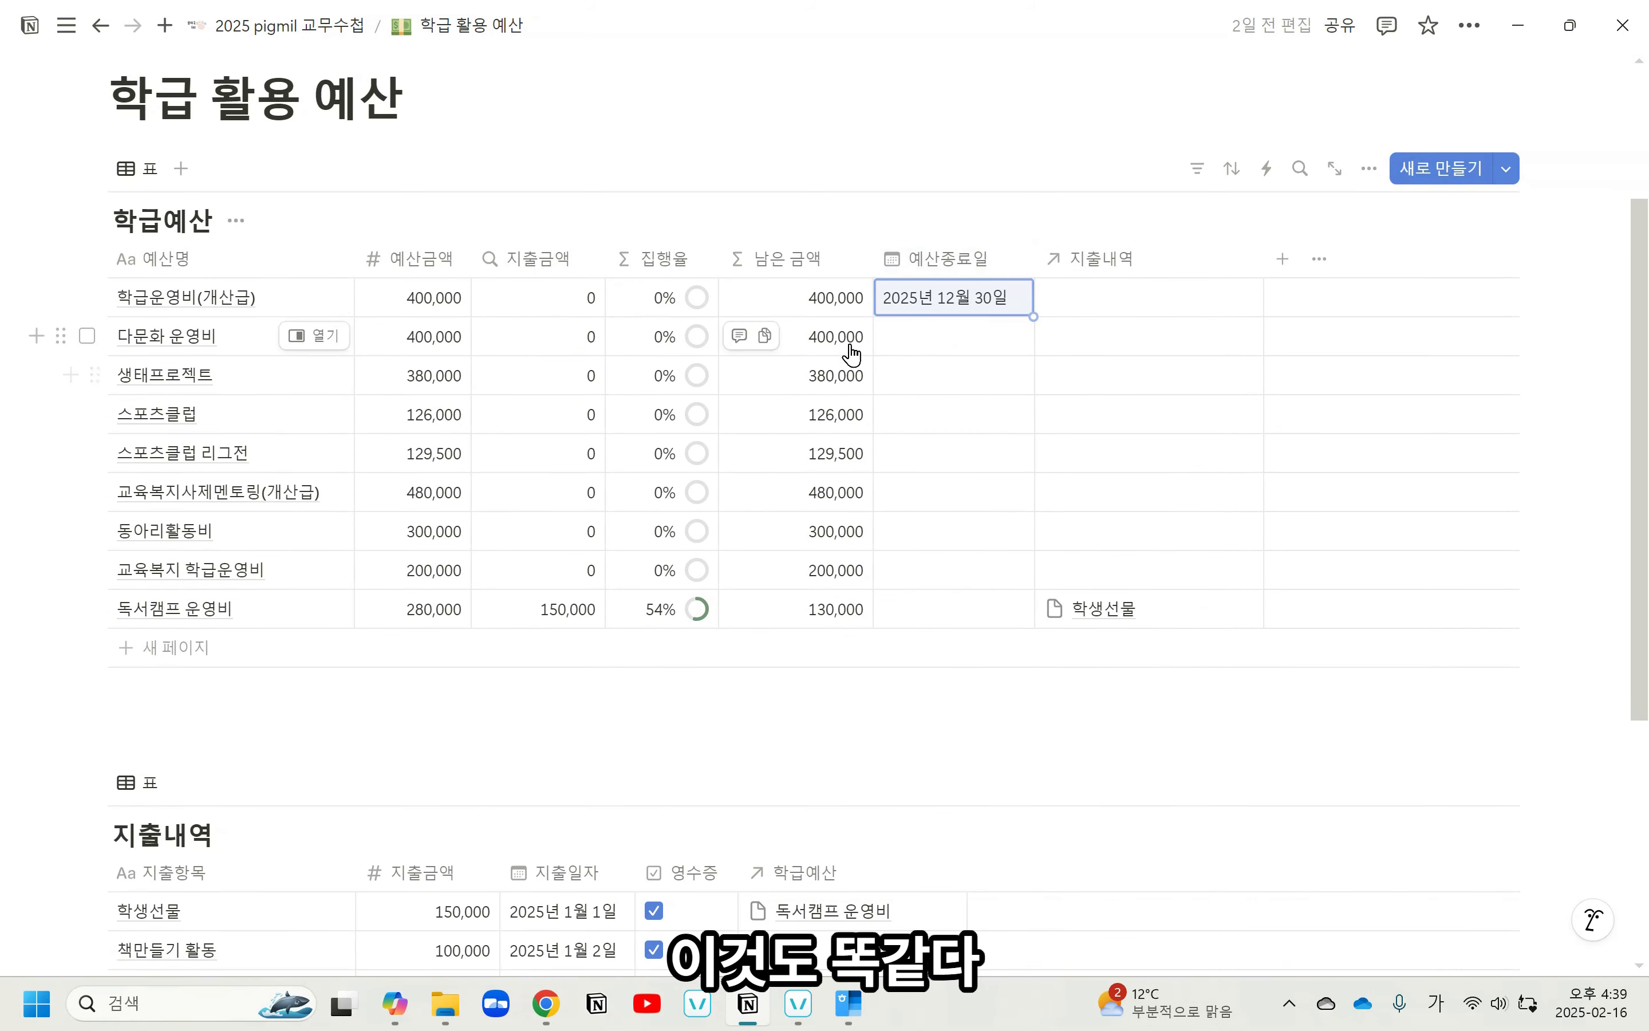
Copy the 예산종료일 of 학급운영비(개산급) down to the 다문화 운영비 row.
{"action": "left_click", "coordinate": [917, 337]}
{"action": "left_click", "coordinate": [989, 298]}
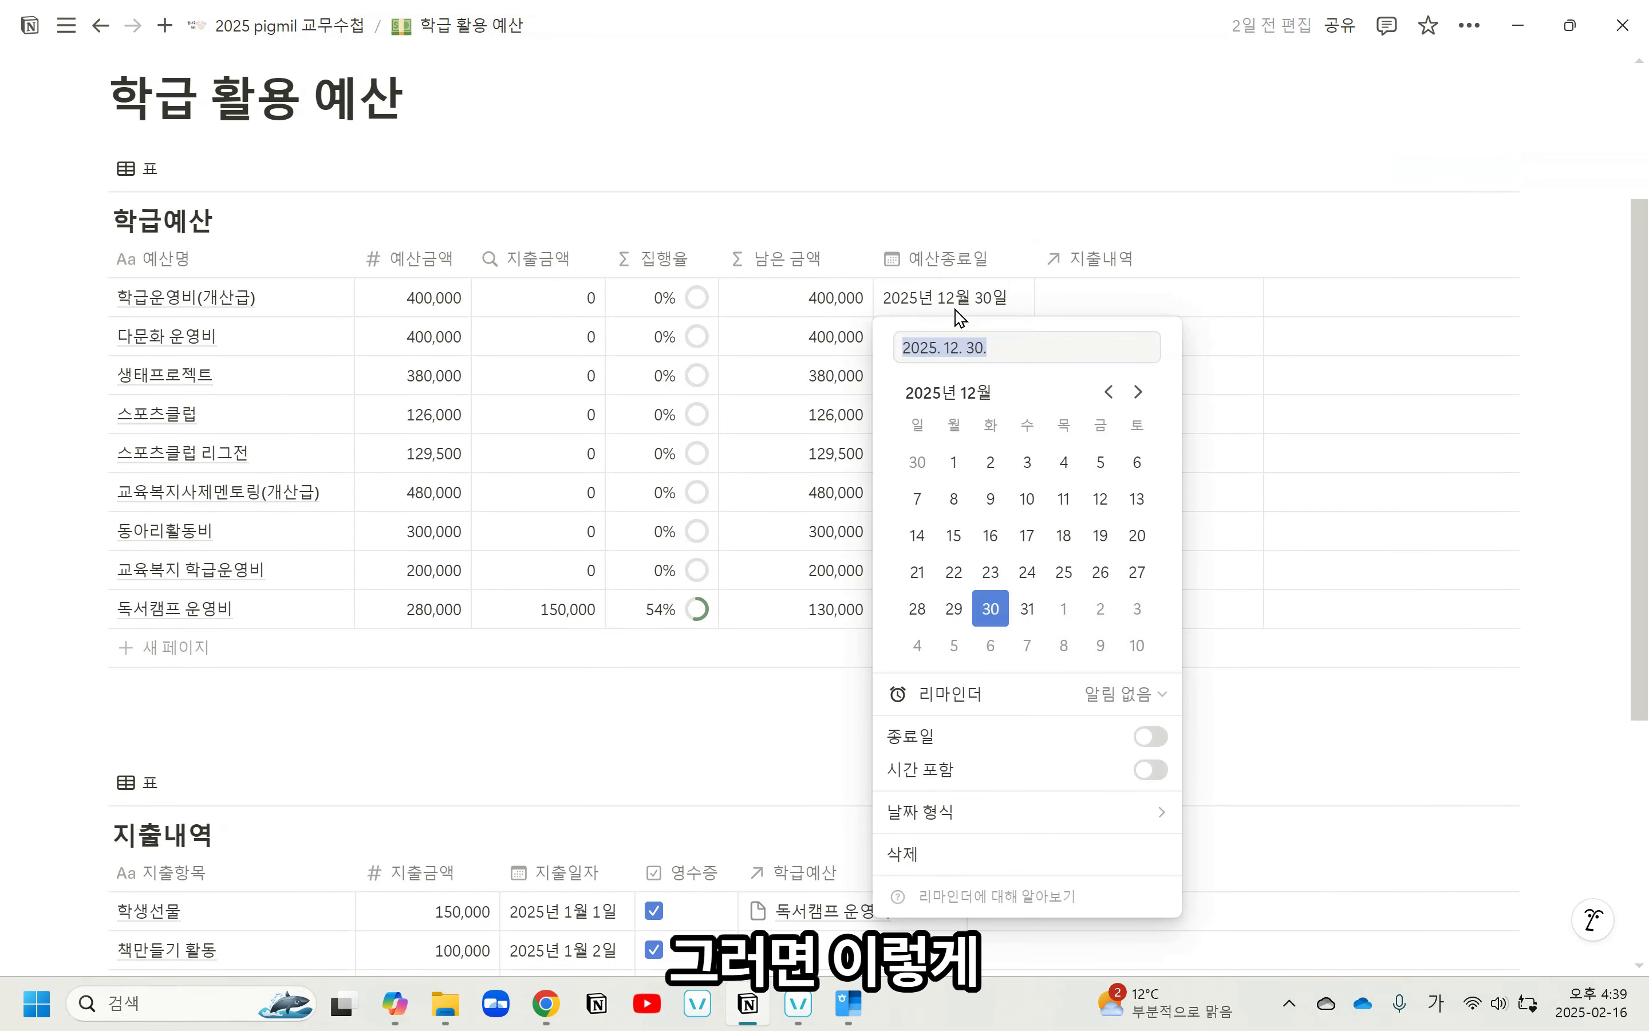
{"action": "key", "text": "Escape"}
{"action": "left_click_drag", "start_coordinate": [1030, 314], "coordinate": [1026, 351]}
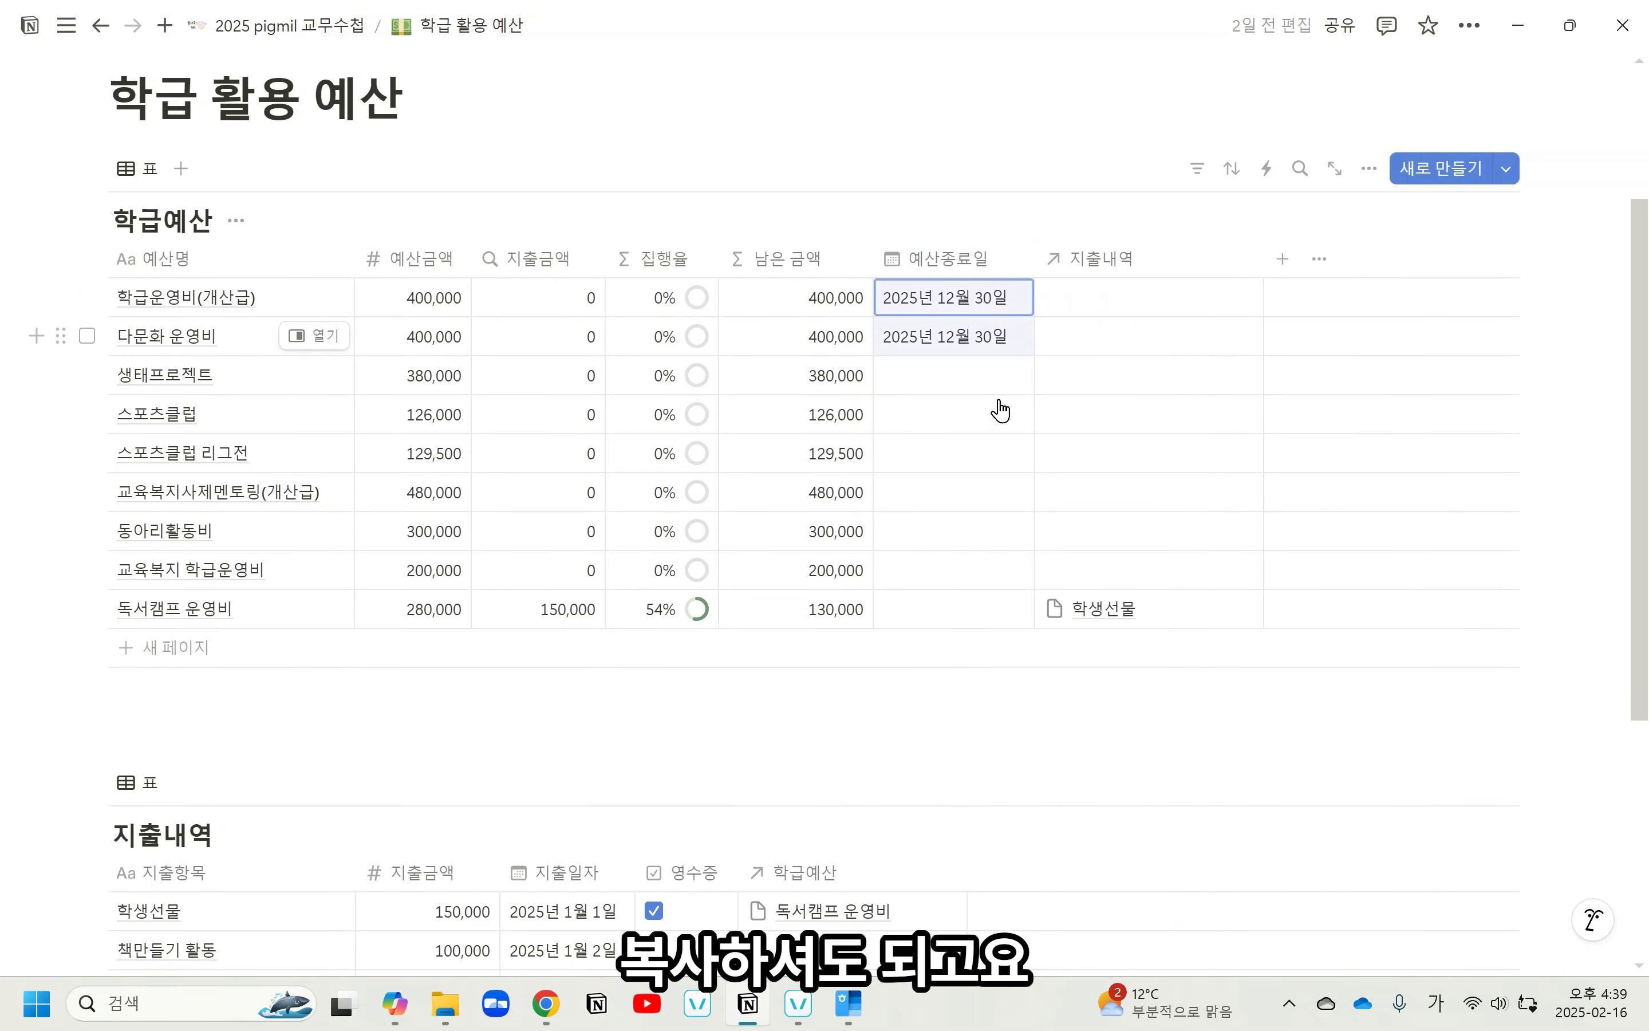
Set the 예산종료일 of 생태프로젝트 to 2025. 11. 16.
{"action": "left_click", "coordinate": [901, 375]}
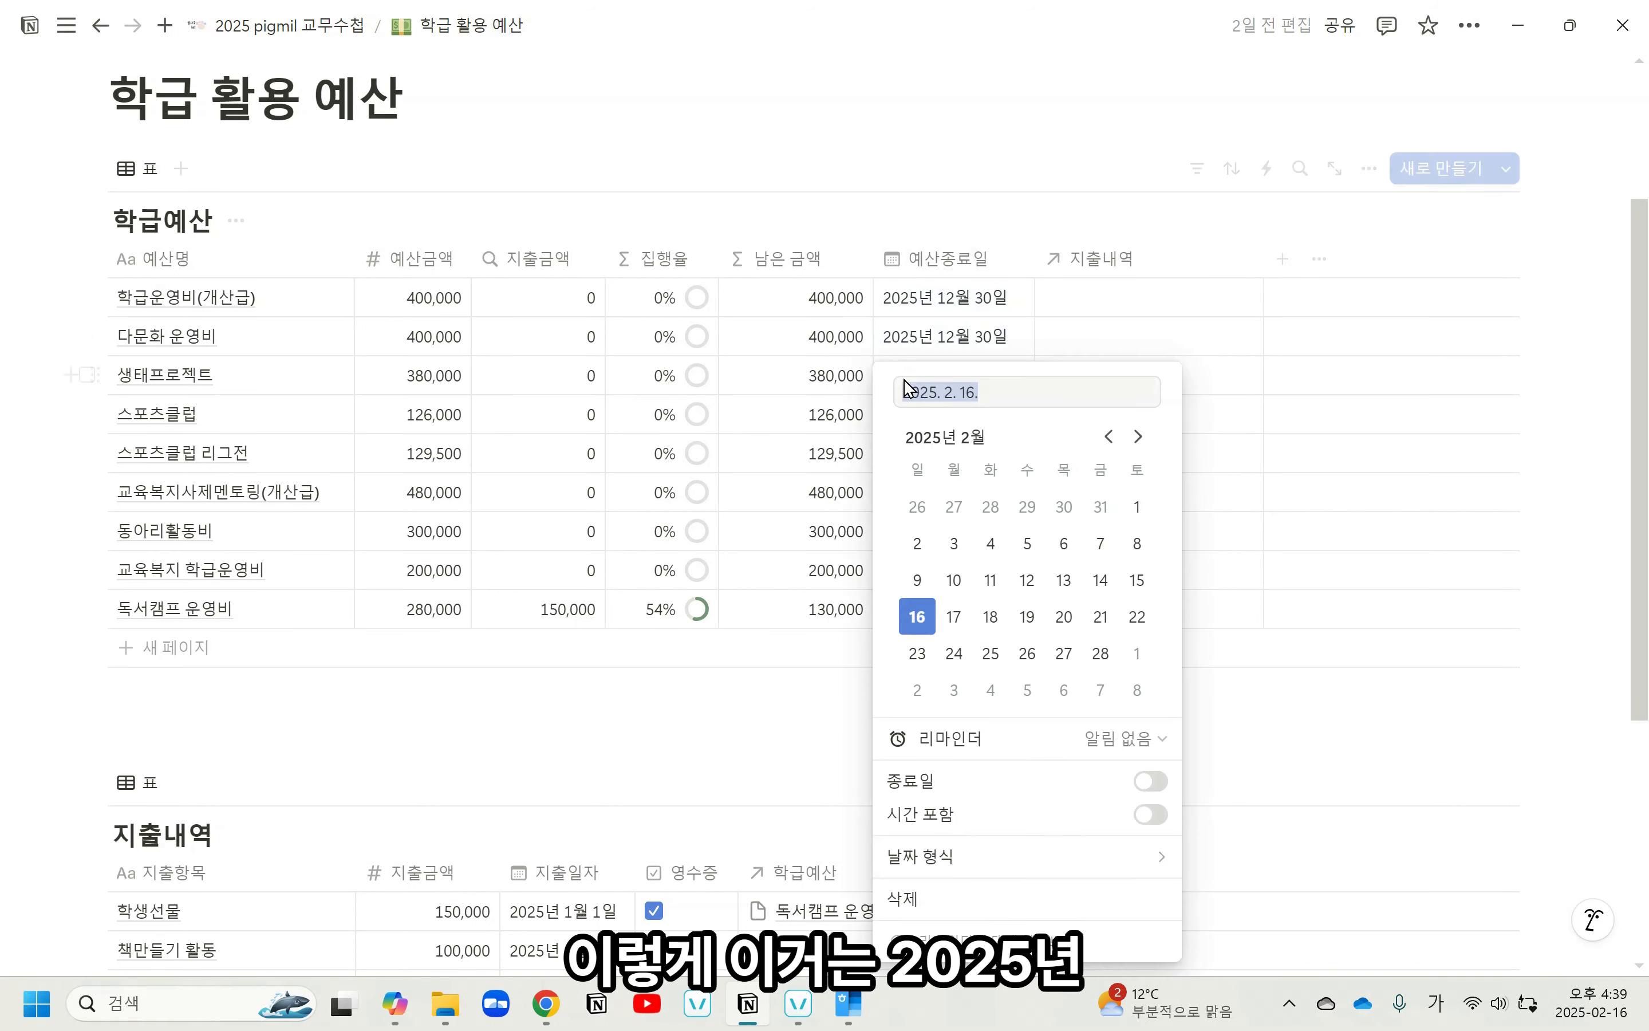
{"action": "left_click", "coordinate": [945, 389]}
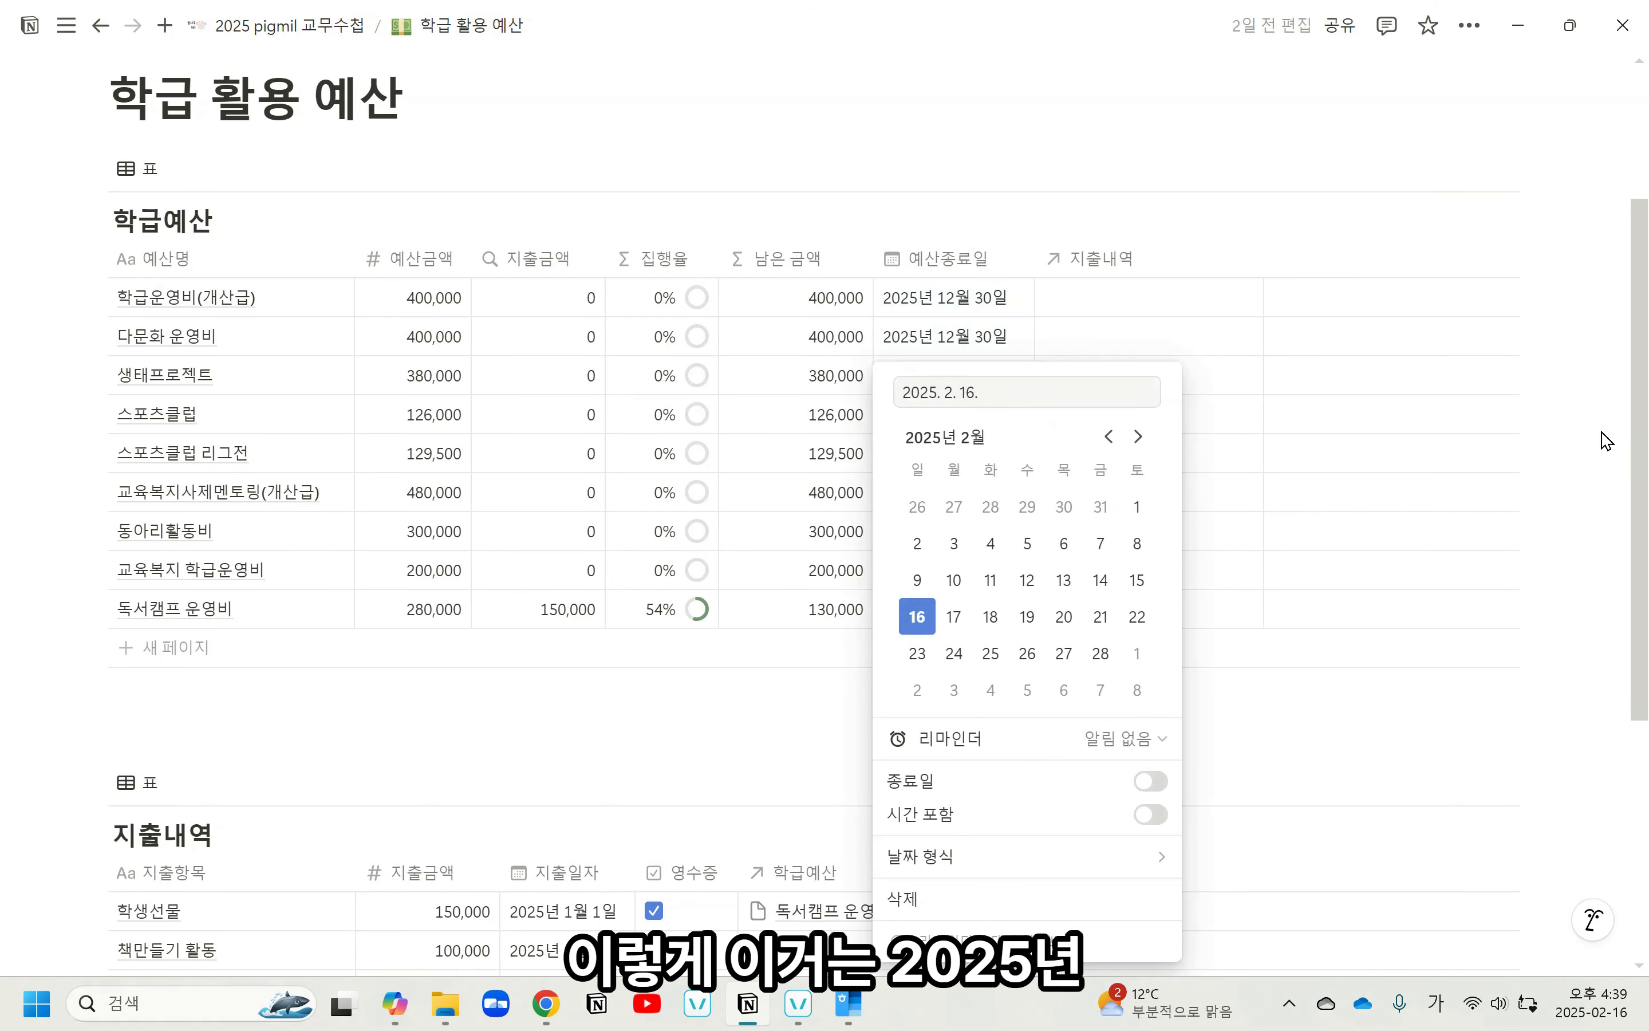
{"action": "key", "text": "Delete"}
{"action": "key", "text": "Delete"}
{"action": "type", "text": "1"}
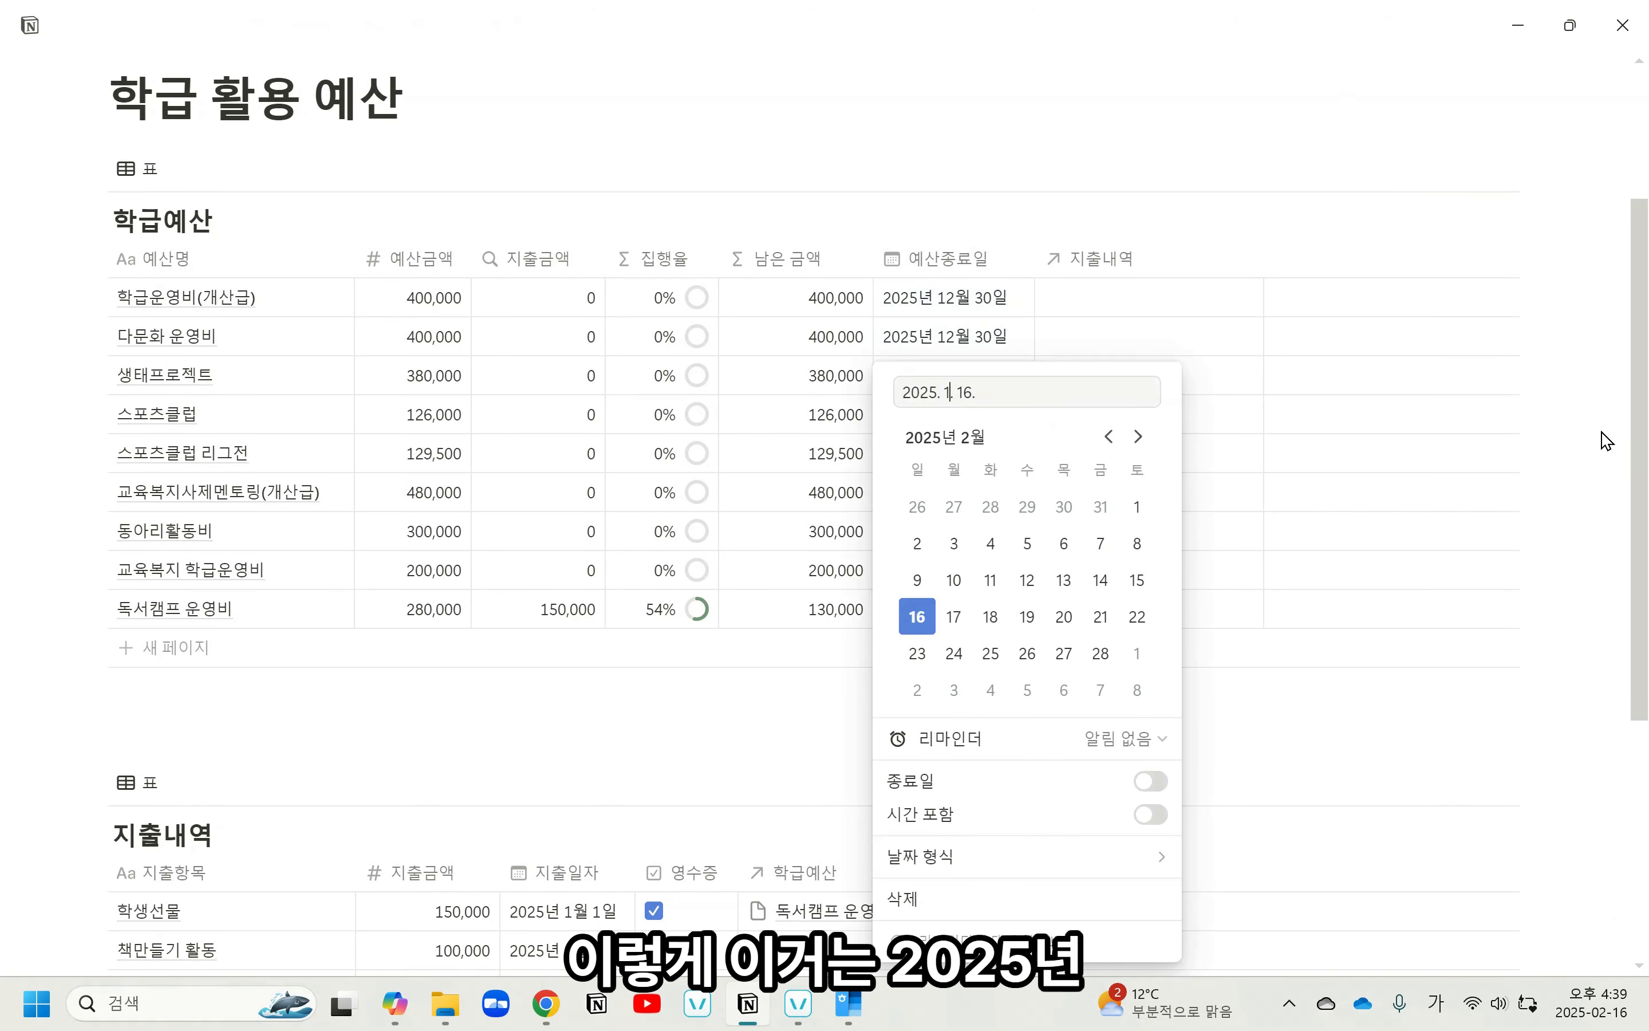
{"action": "type", "text": "1"}
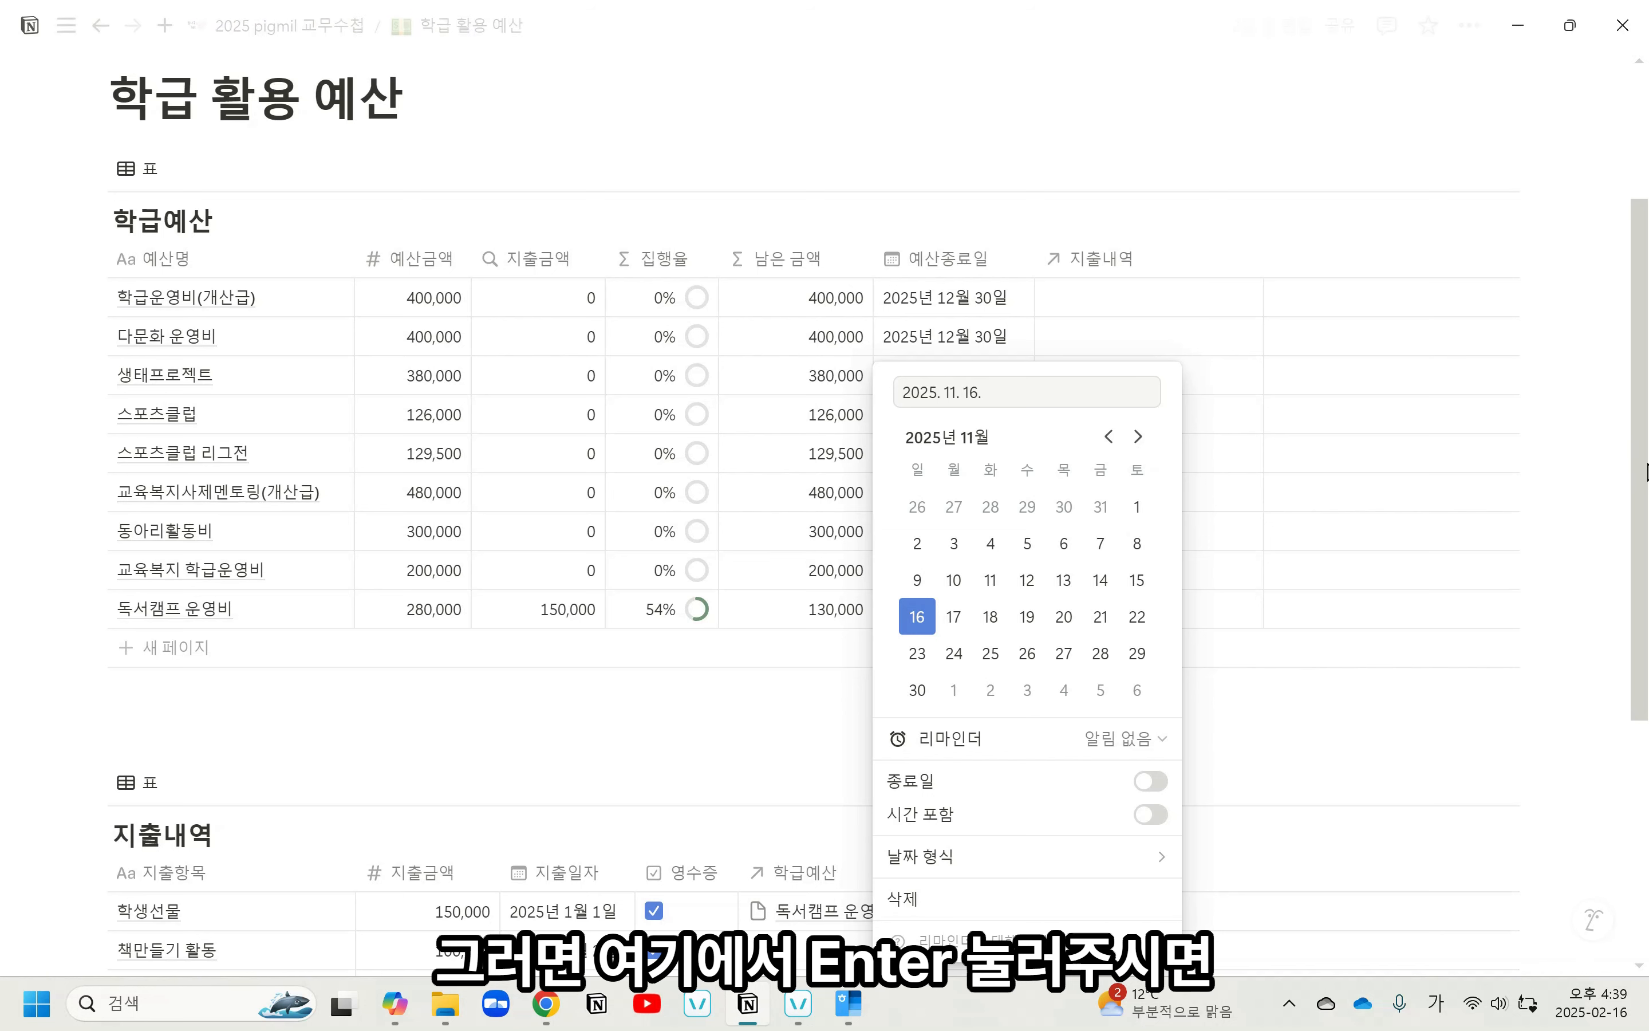
{"action": "key", "text": "Return"}
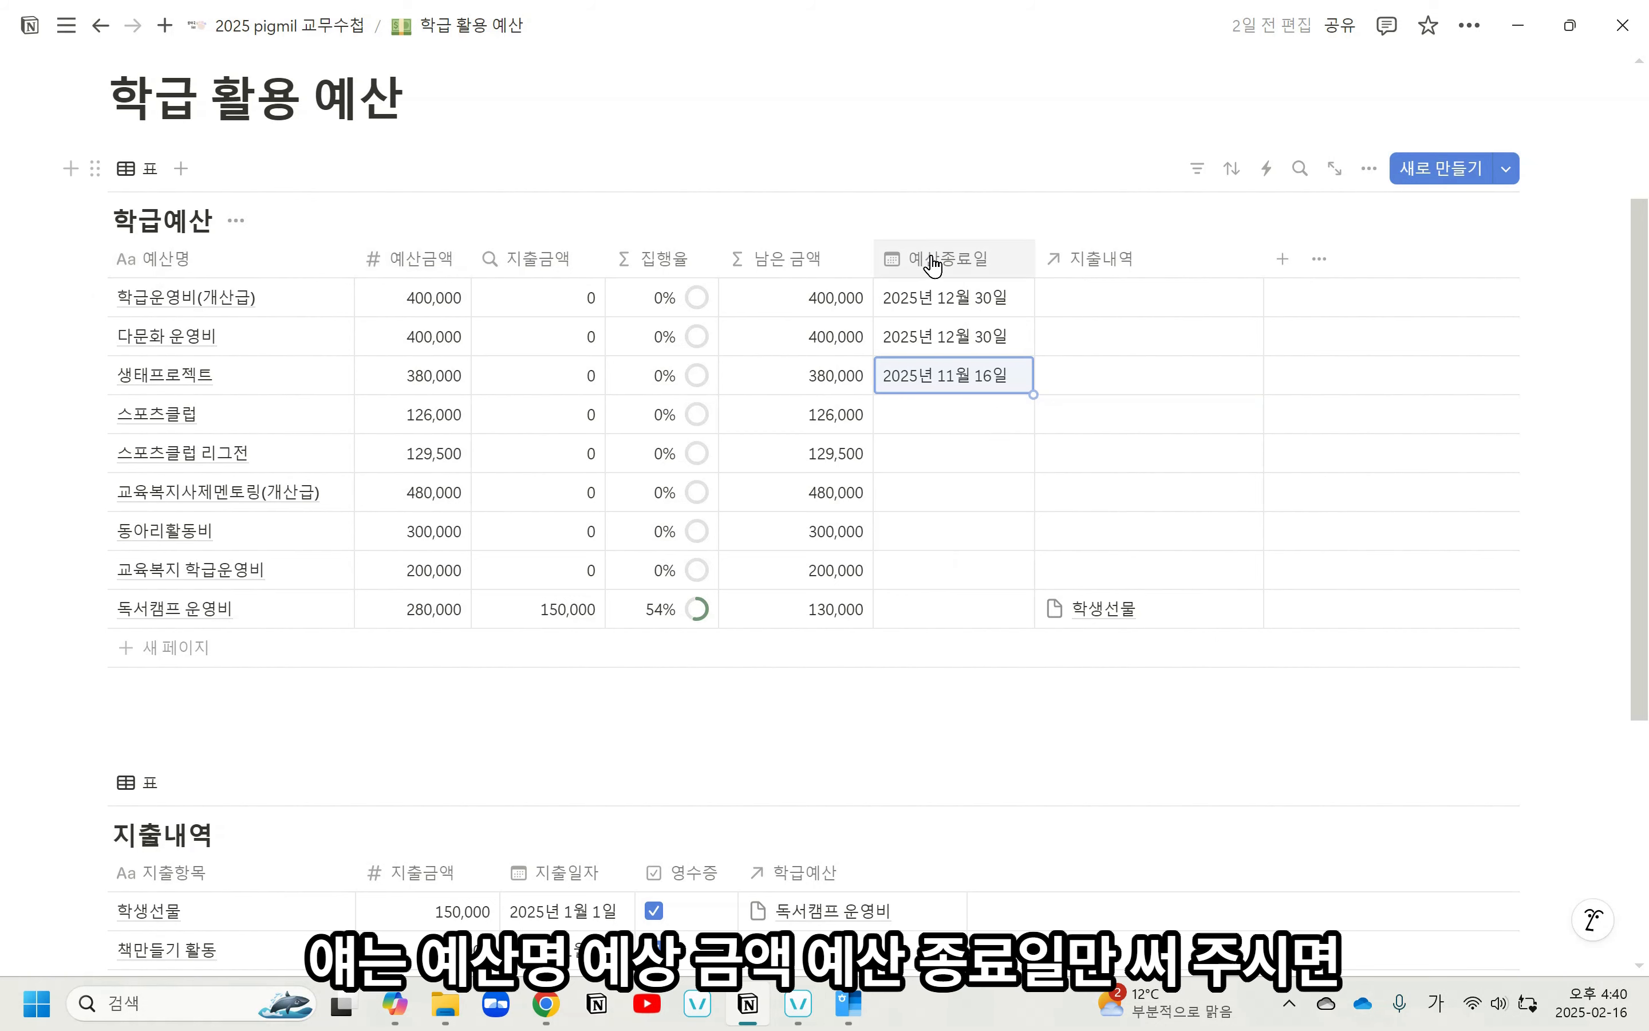
Delete all the existing expense records from the 지출내역 table.
{"action": "scroll", "coordinate": [273, 307], "scroll_direction": "down", "scroll_amount": 6}
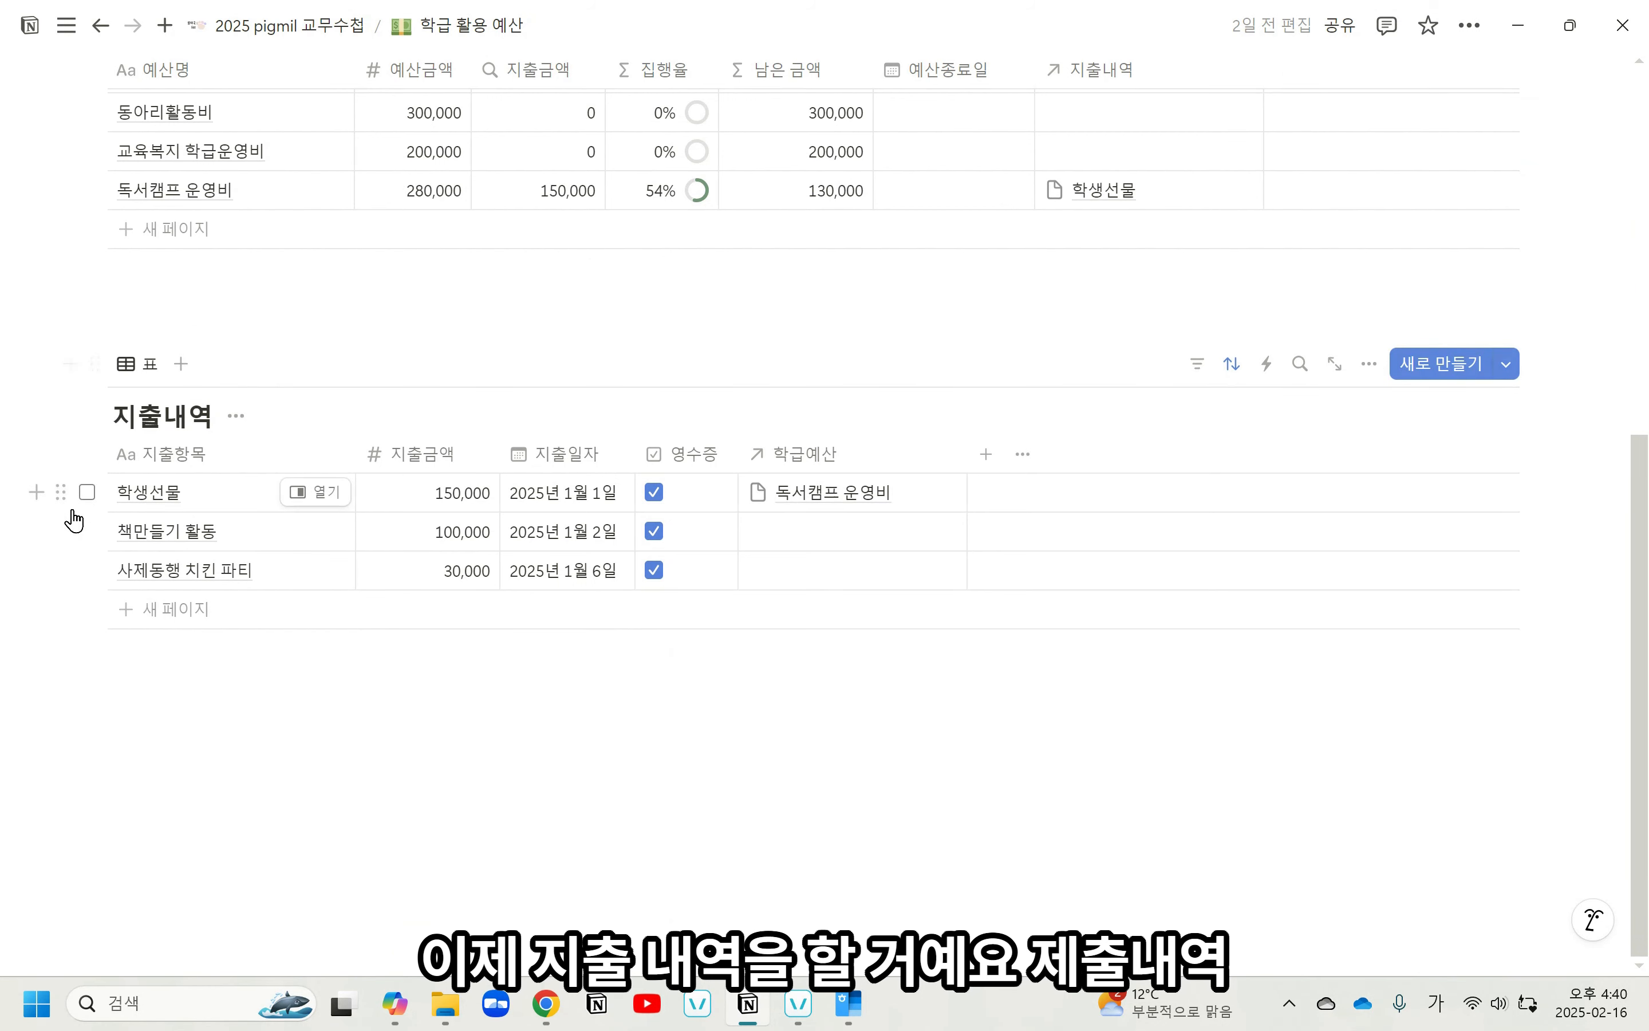
{"action": "left_click", "coordinate": [87, 454]}
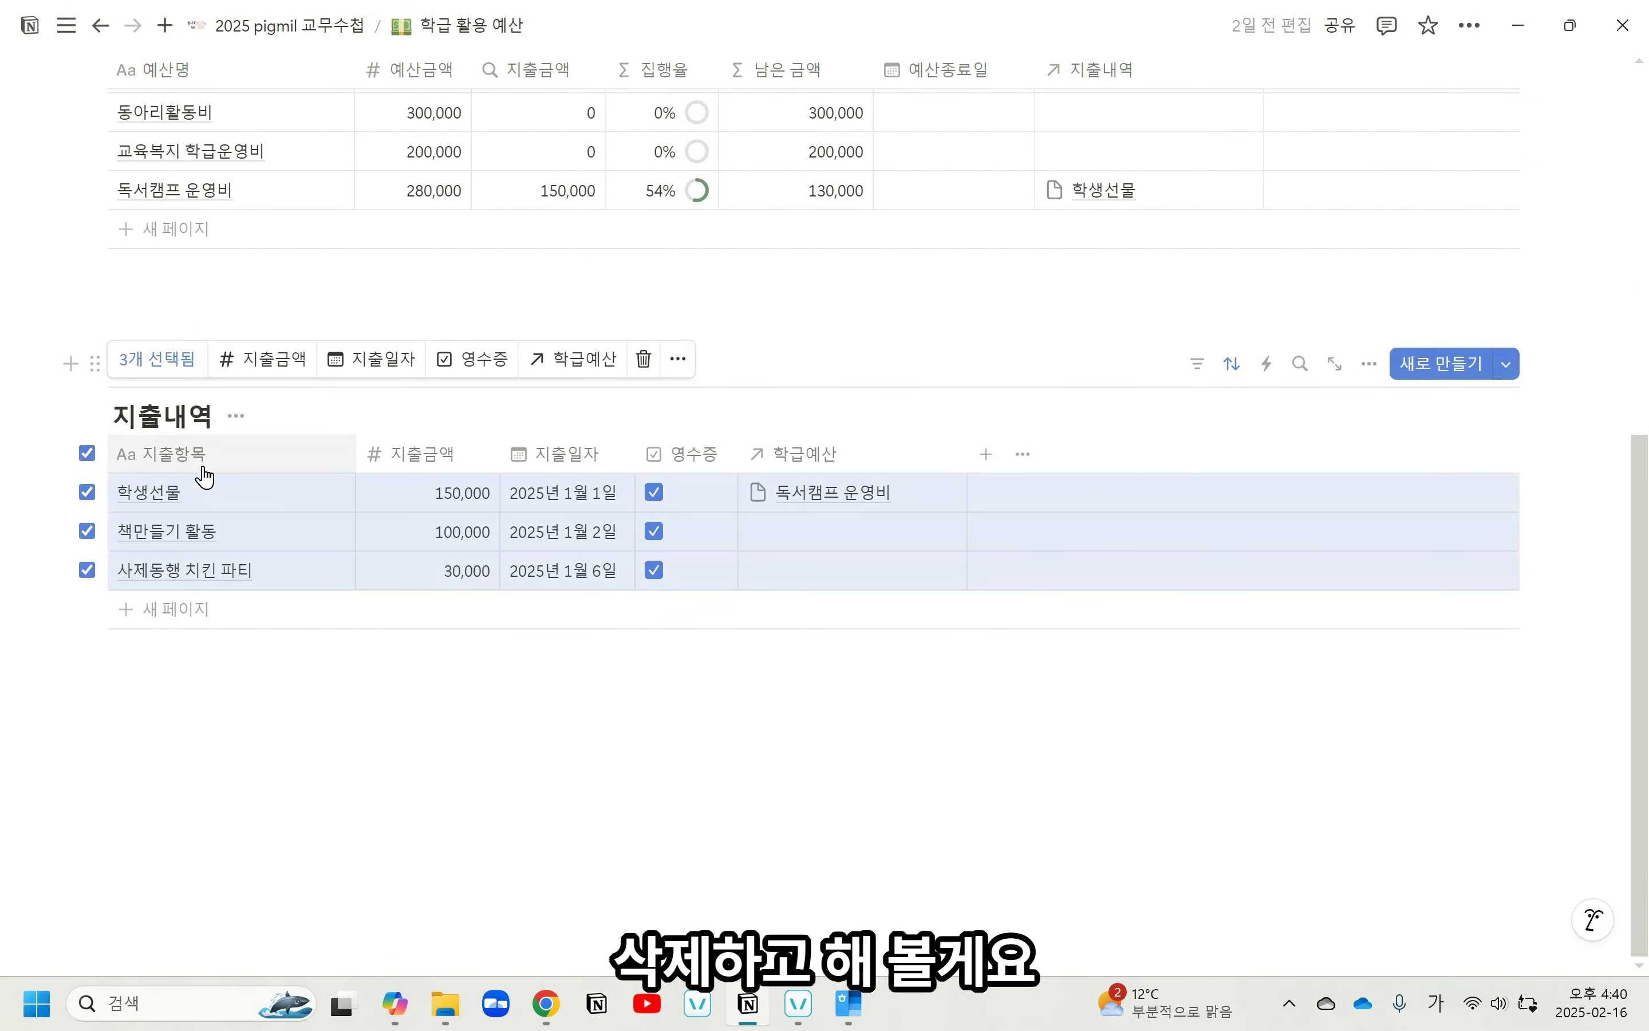
{"action": "key", "text": "Delete"}
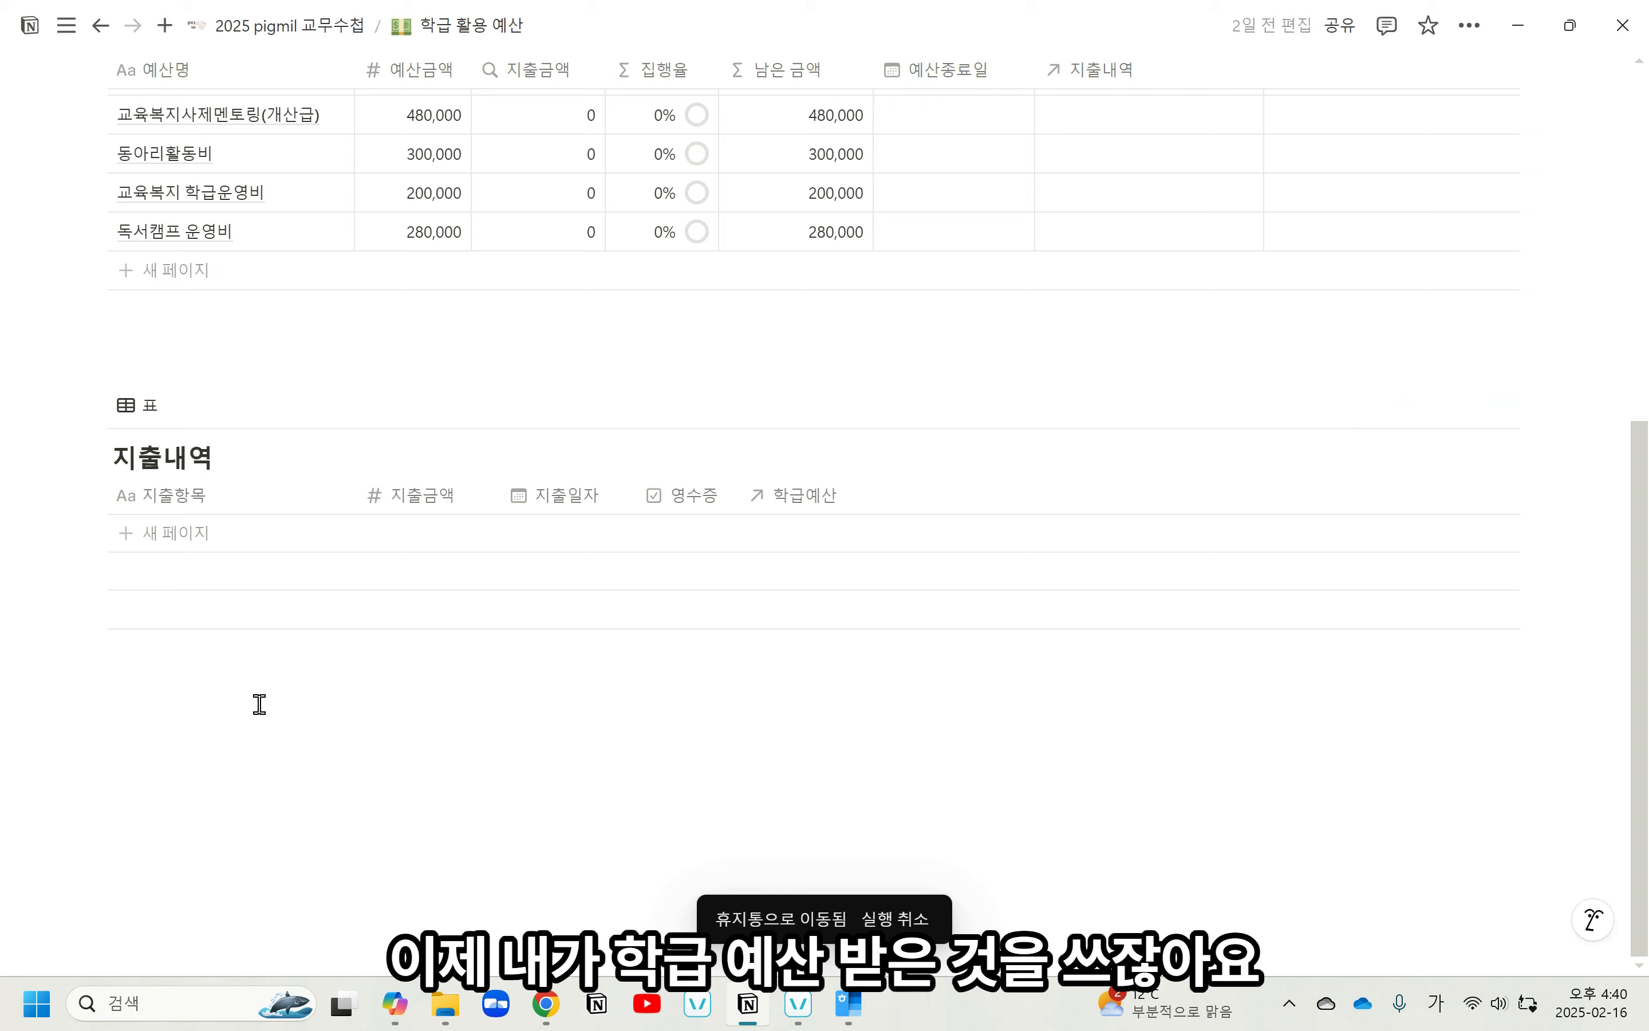
Add a 지출내역 record named 책만들기 with a 지출금액 of 100000.
{"action": "scroll", "coordinate": [408, 295], "scroll_direction": "up", "scroll_amount": 7}
{"action": "scroll", "coordinate": [323, 601], "scroll_direction": "down", "scroll_amount": 5}
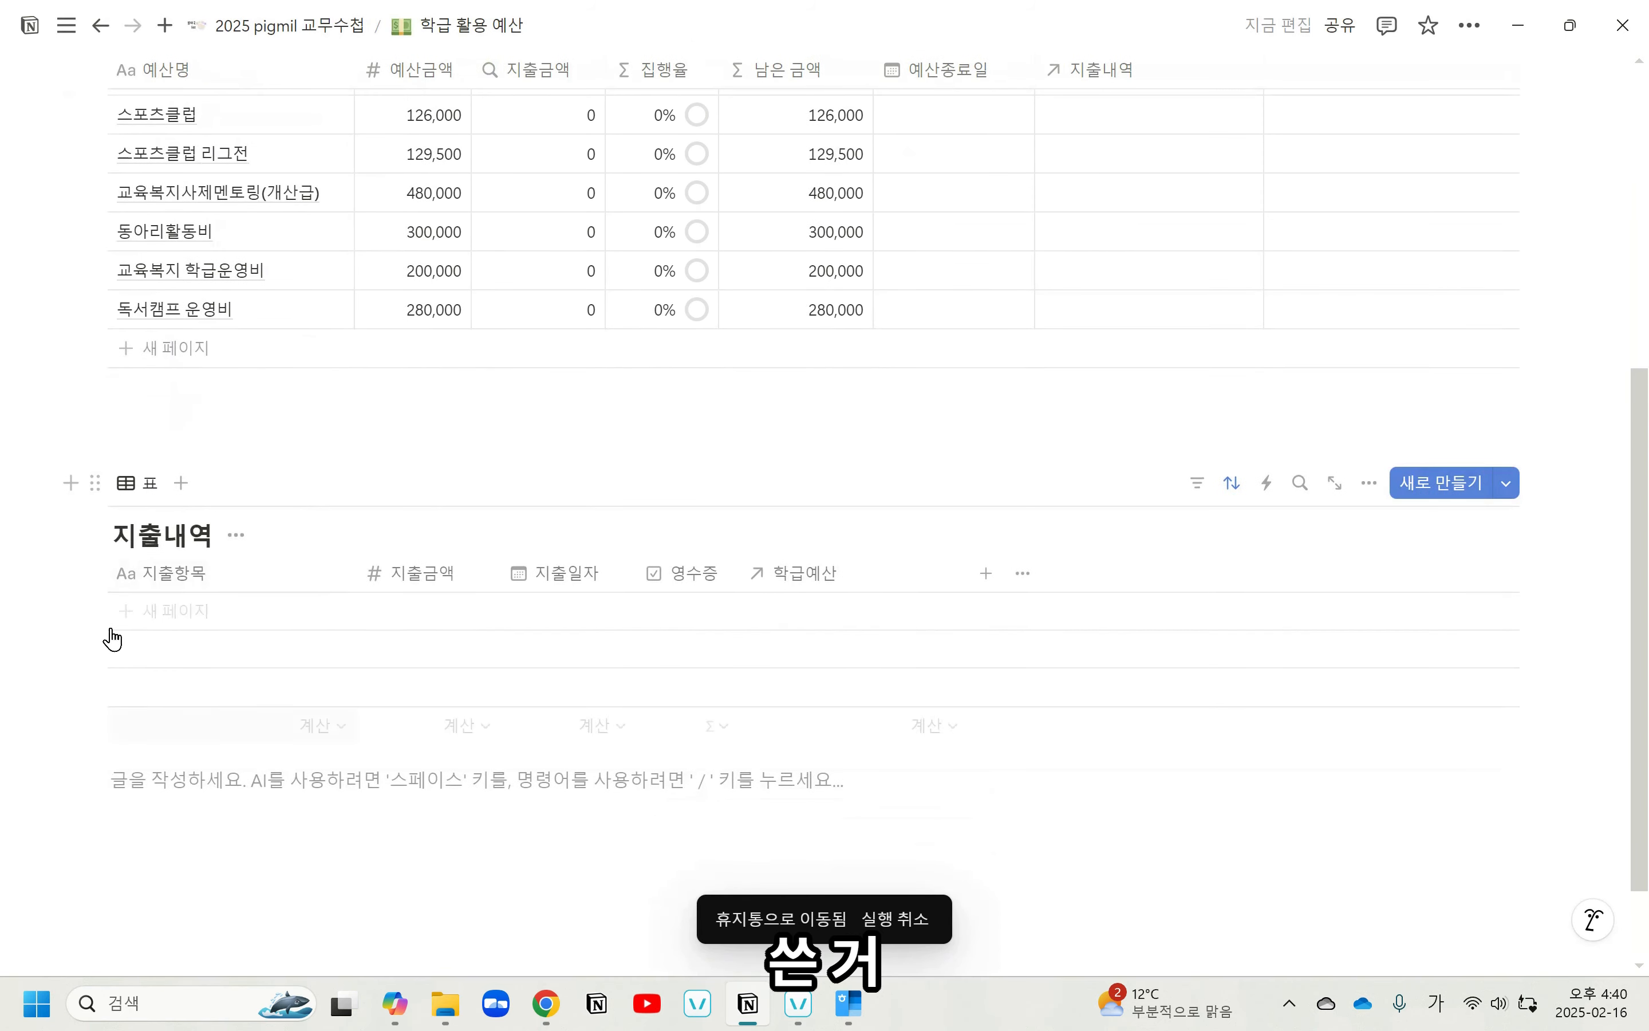
{"action": "left_click", "coordinate": [187, 611]}
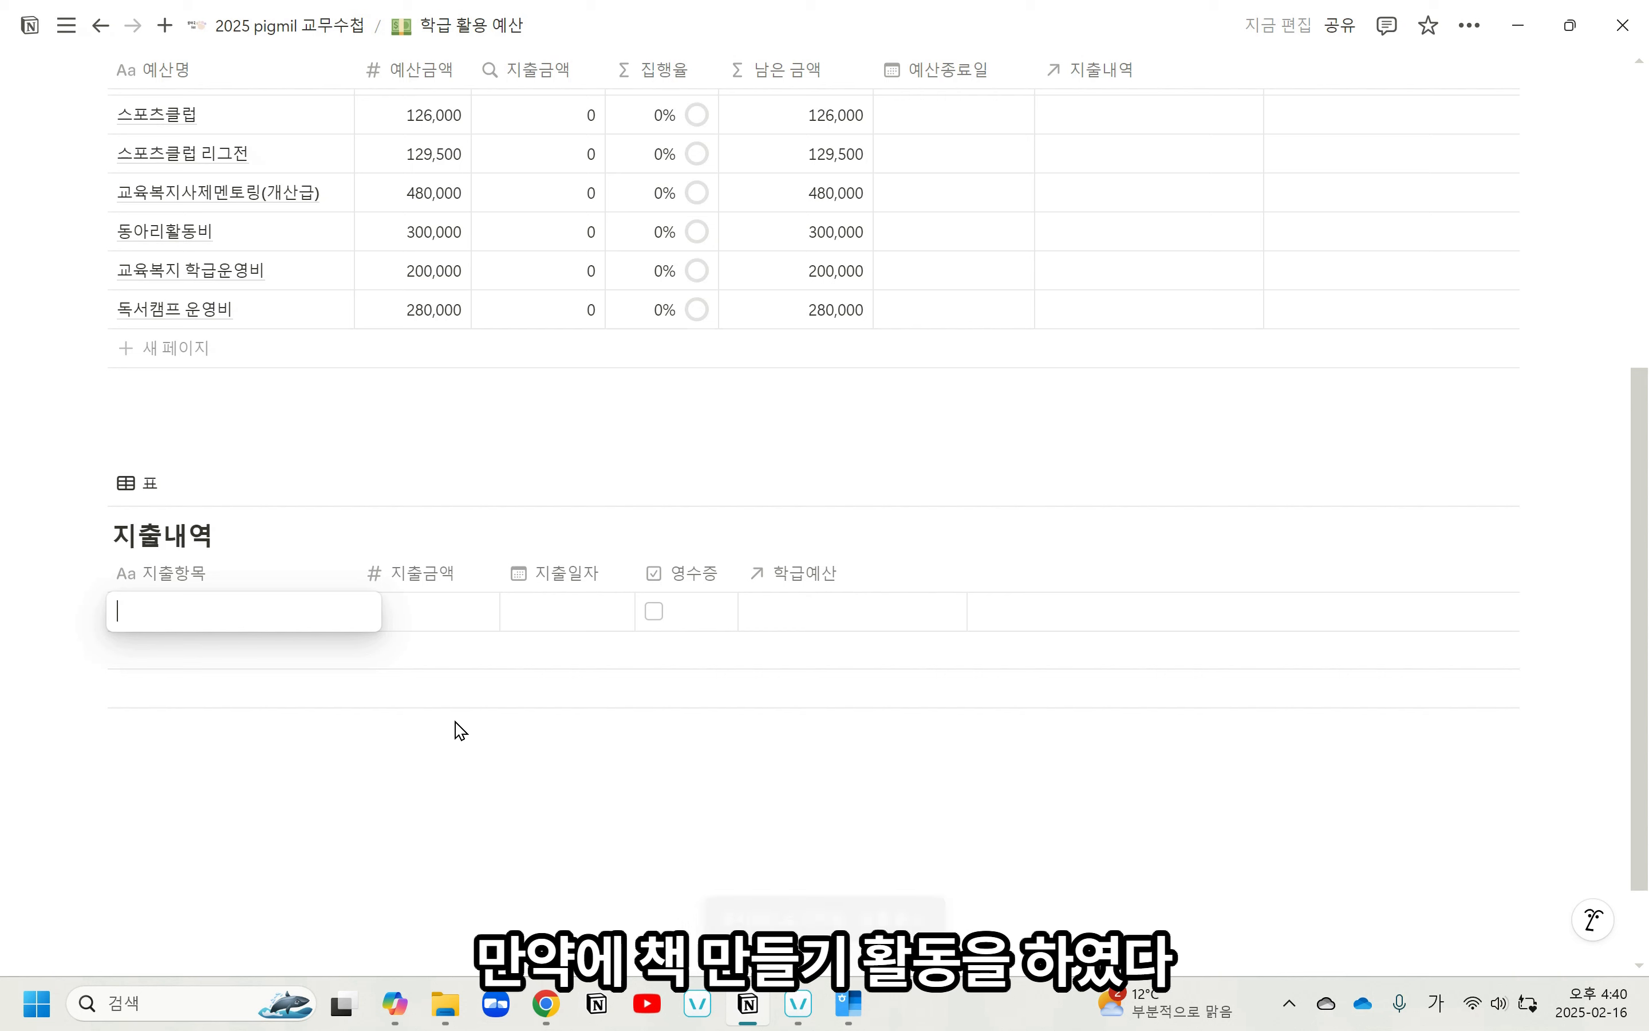
{"action": "type", "text": "책만ㄷ"}
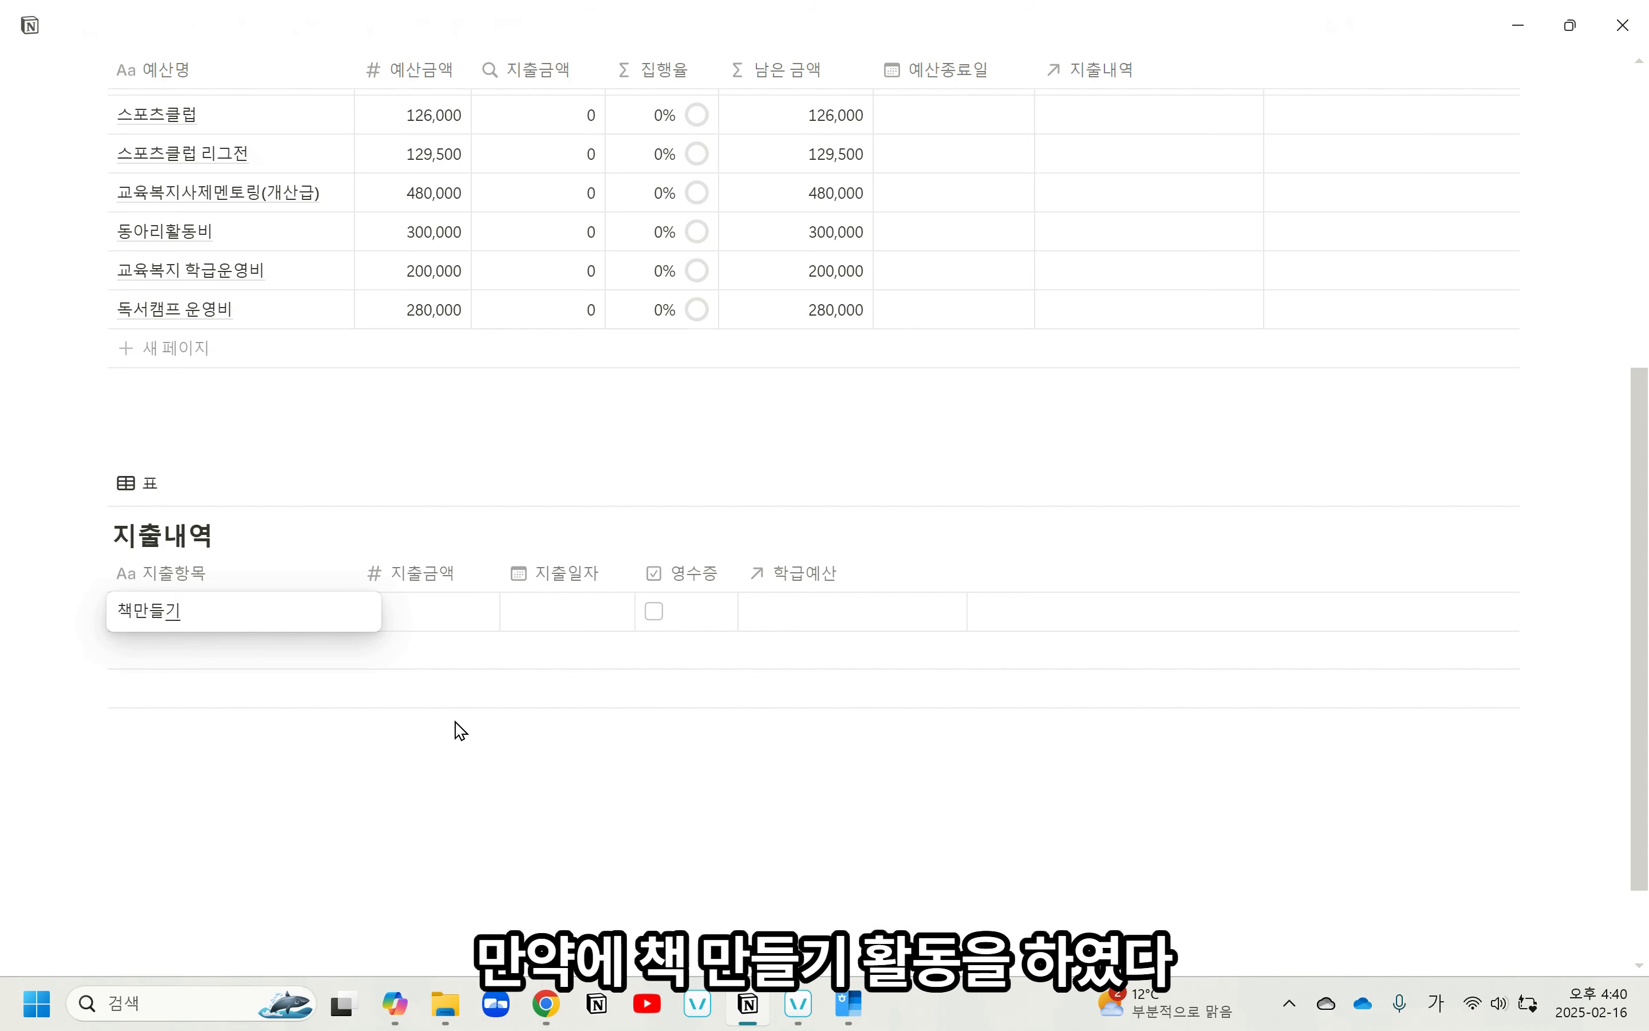
{"action": "type", "text": "기"}
{"action": "left_click", "coordinate": [426, 623]}
{"action": "left_click", "coordinate": [424, 616]}
{"action": "type", "text": "1"}
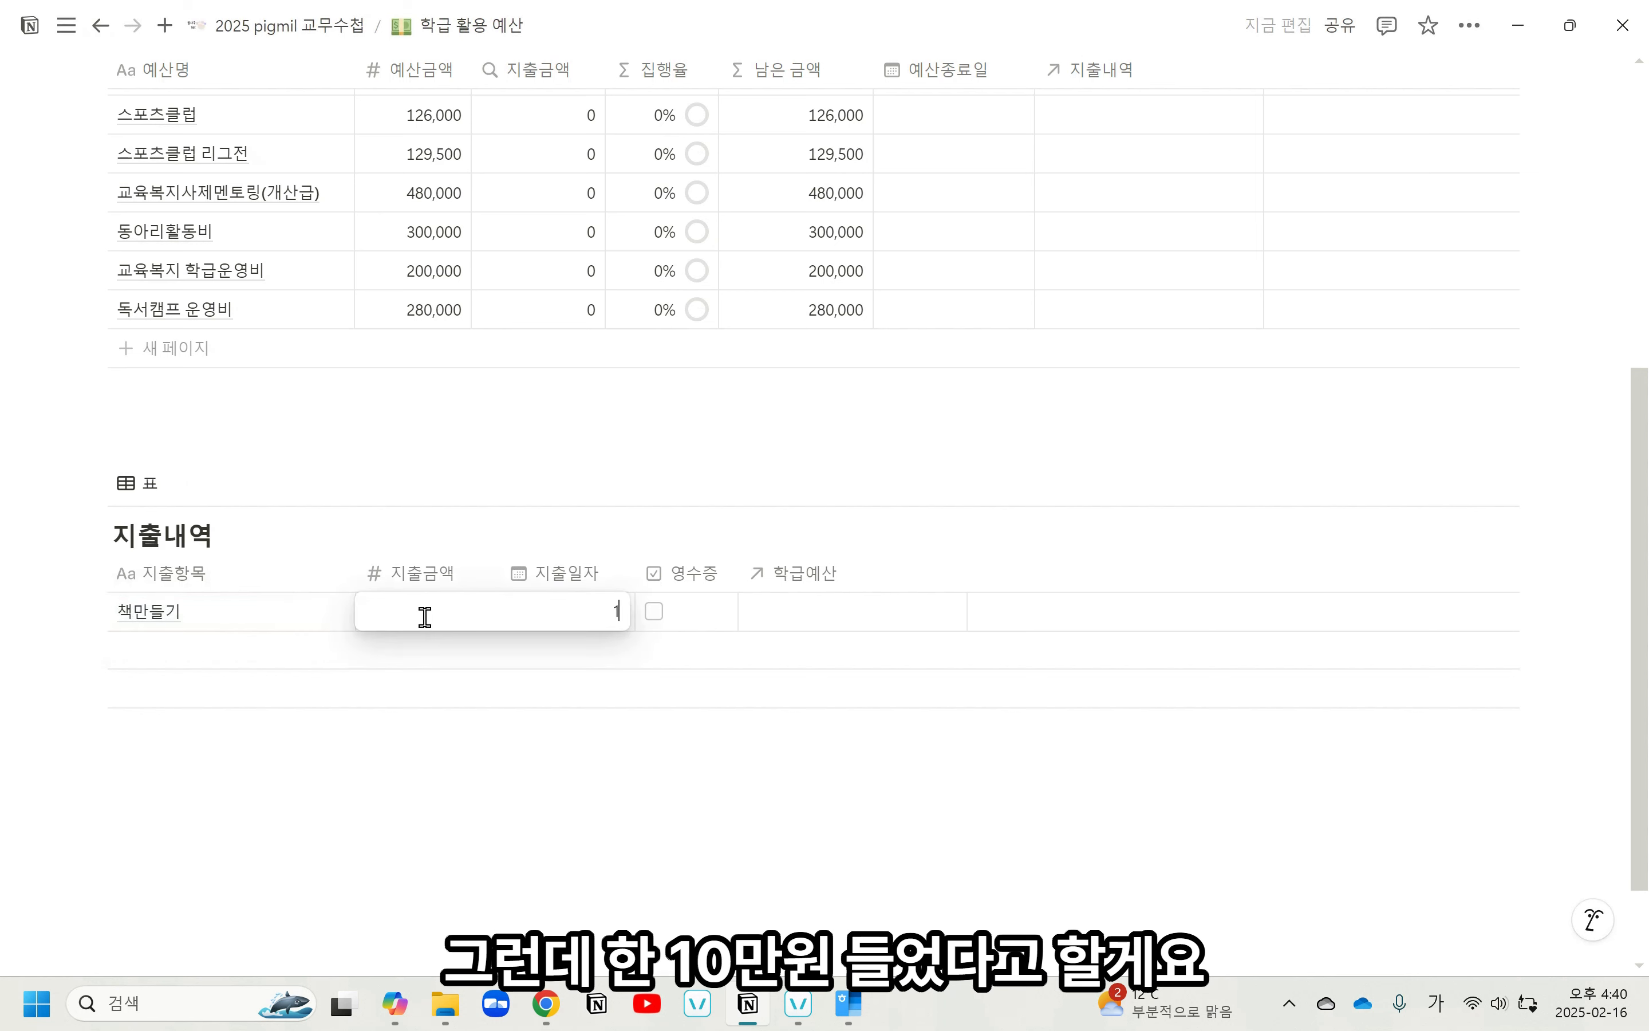
{"action": "type", "text": "00000"}
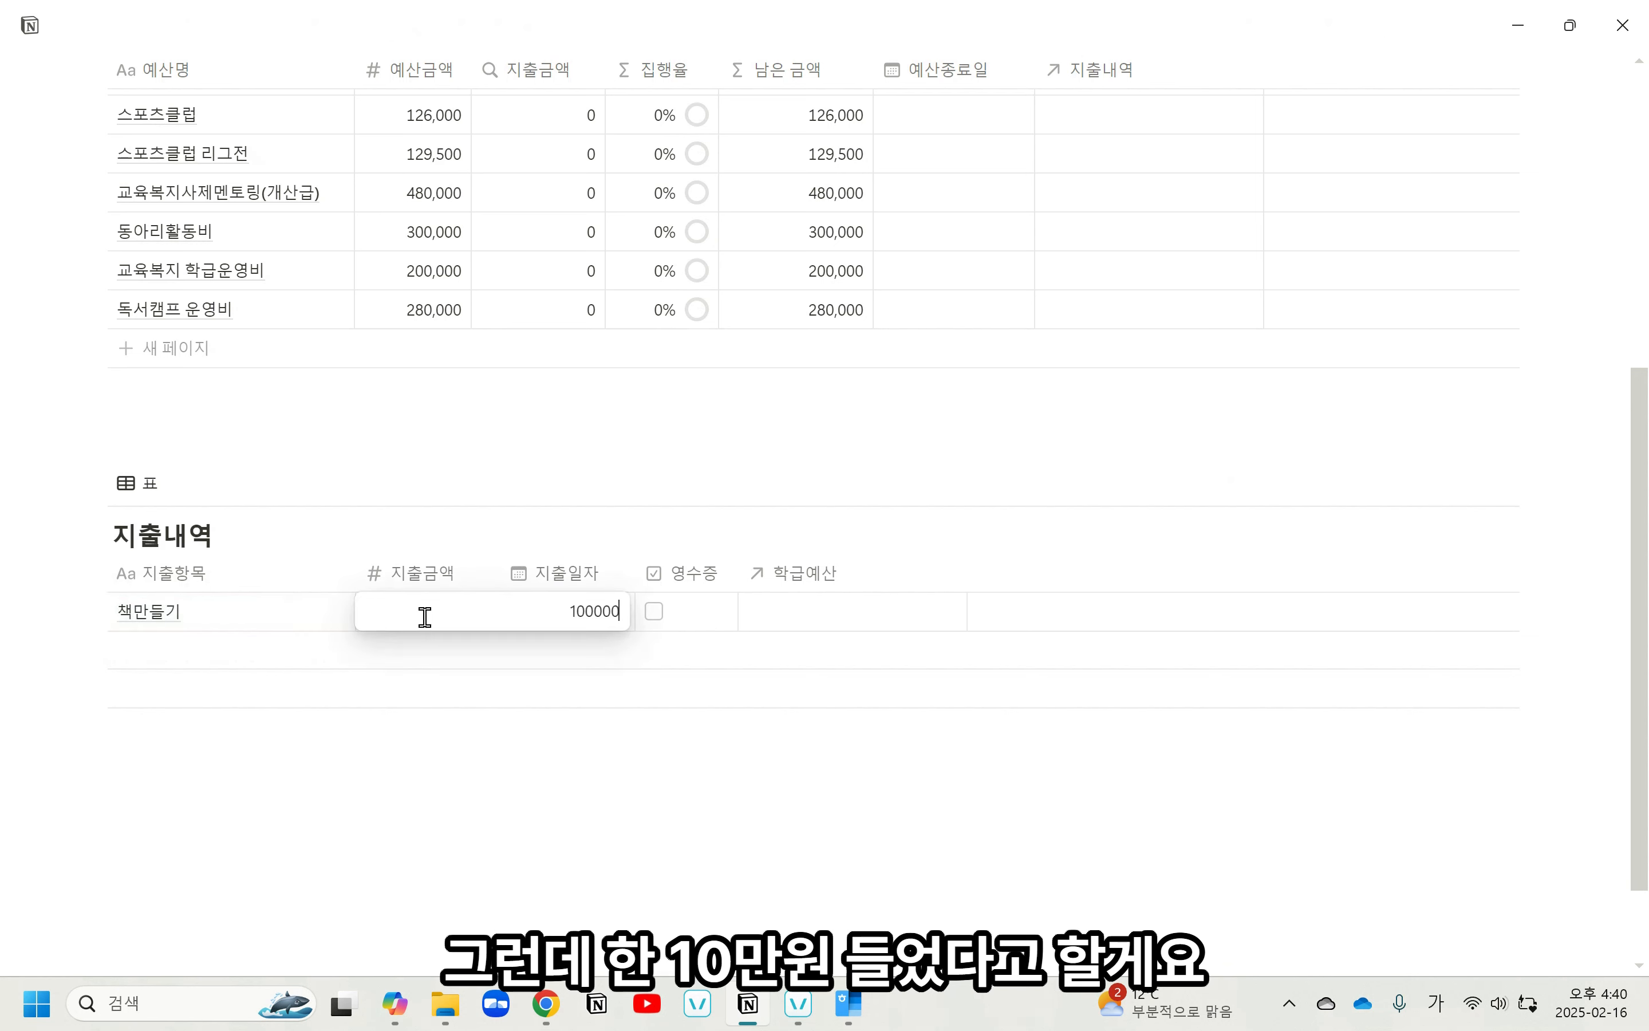
{"action": "key", "text": "Return"}
Date the 책만들기 expense 2025. 2. 16. with the 지출일자 column widened to fit one line, and check its 영수증 box.
{"action": "left_click", "coordinate": [570, 614]}
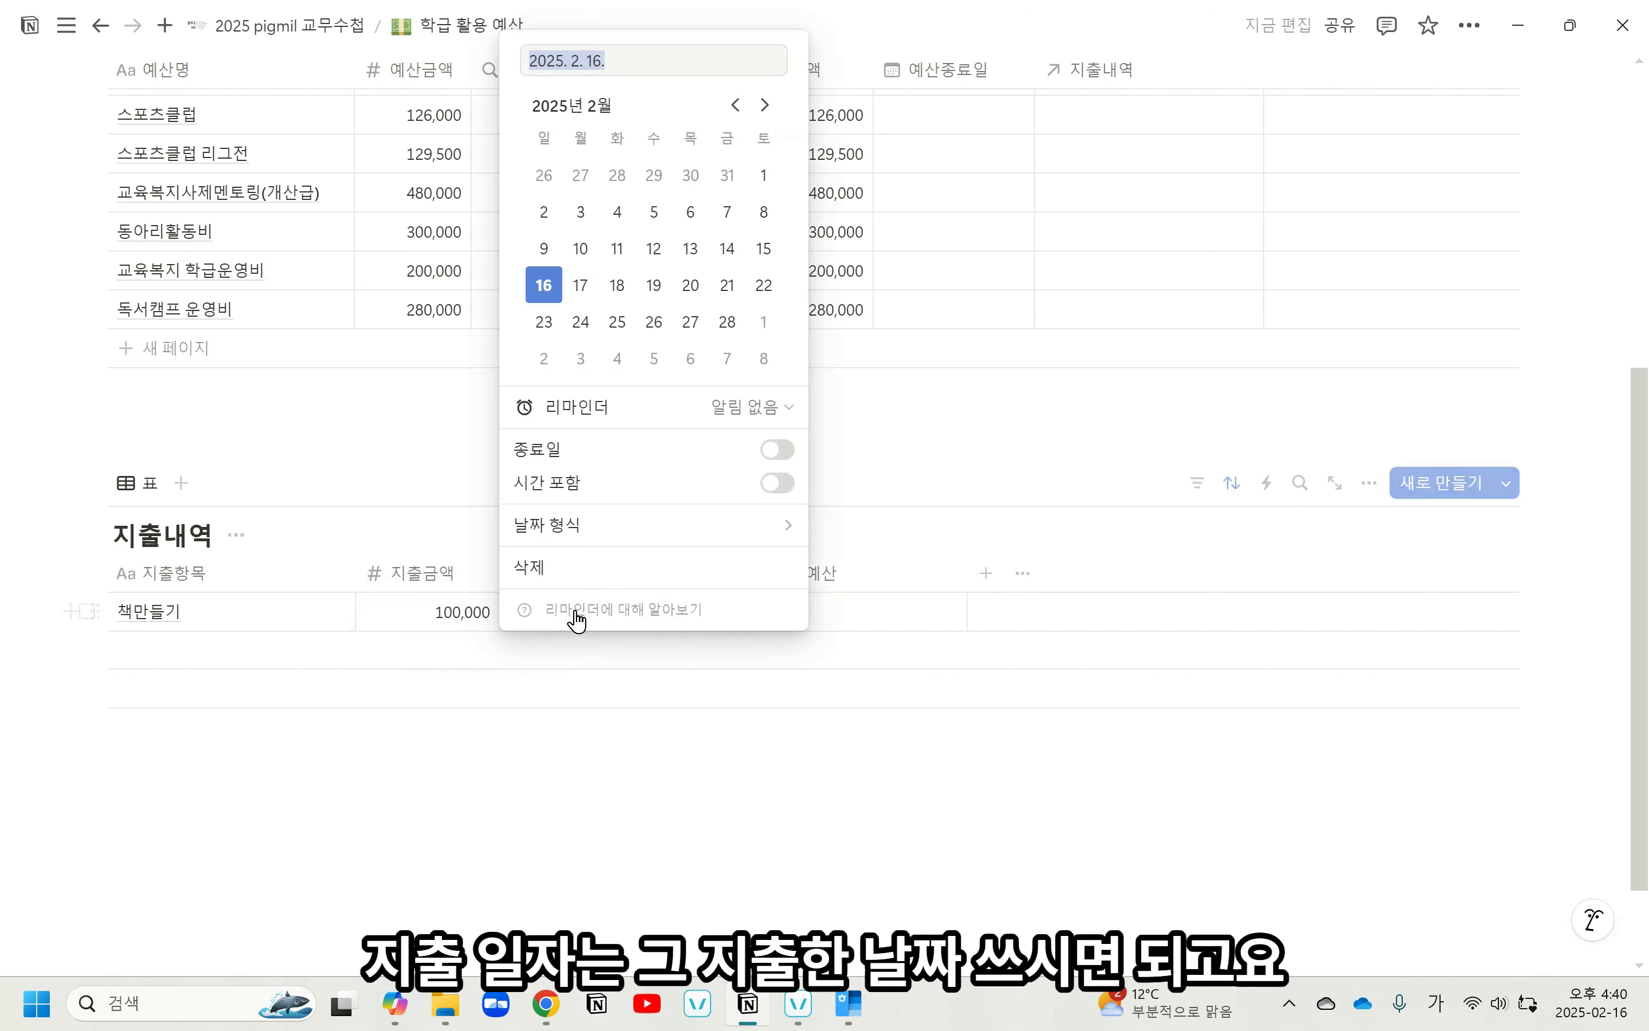
{"action": "left_click", "coordinate": [544, 283]}
{"action": "left_click", "coordinate": [777, 869]}
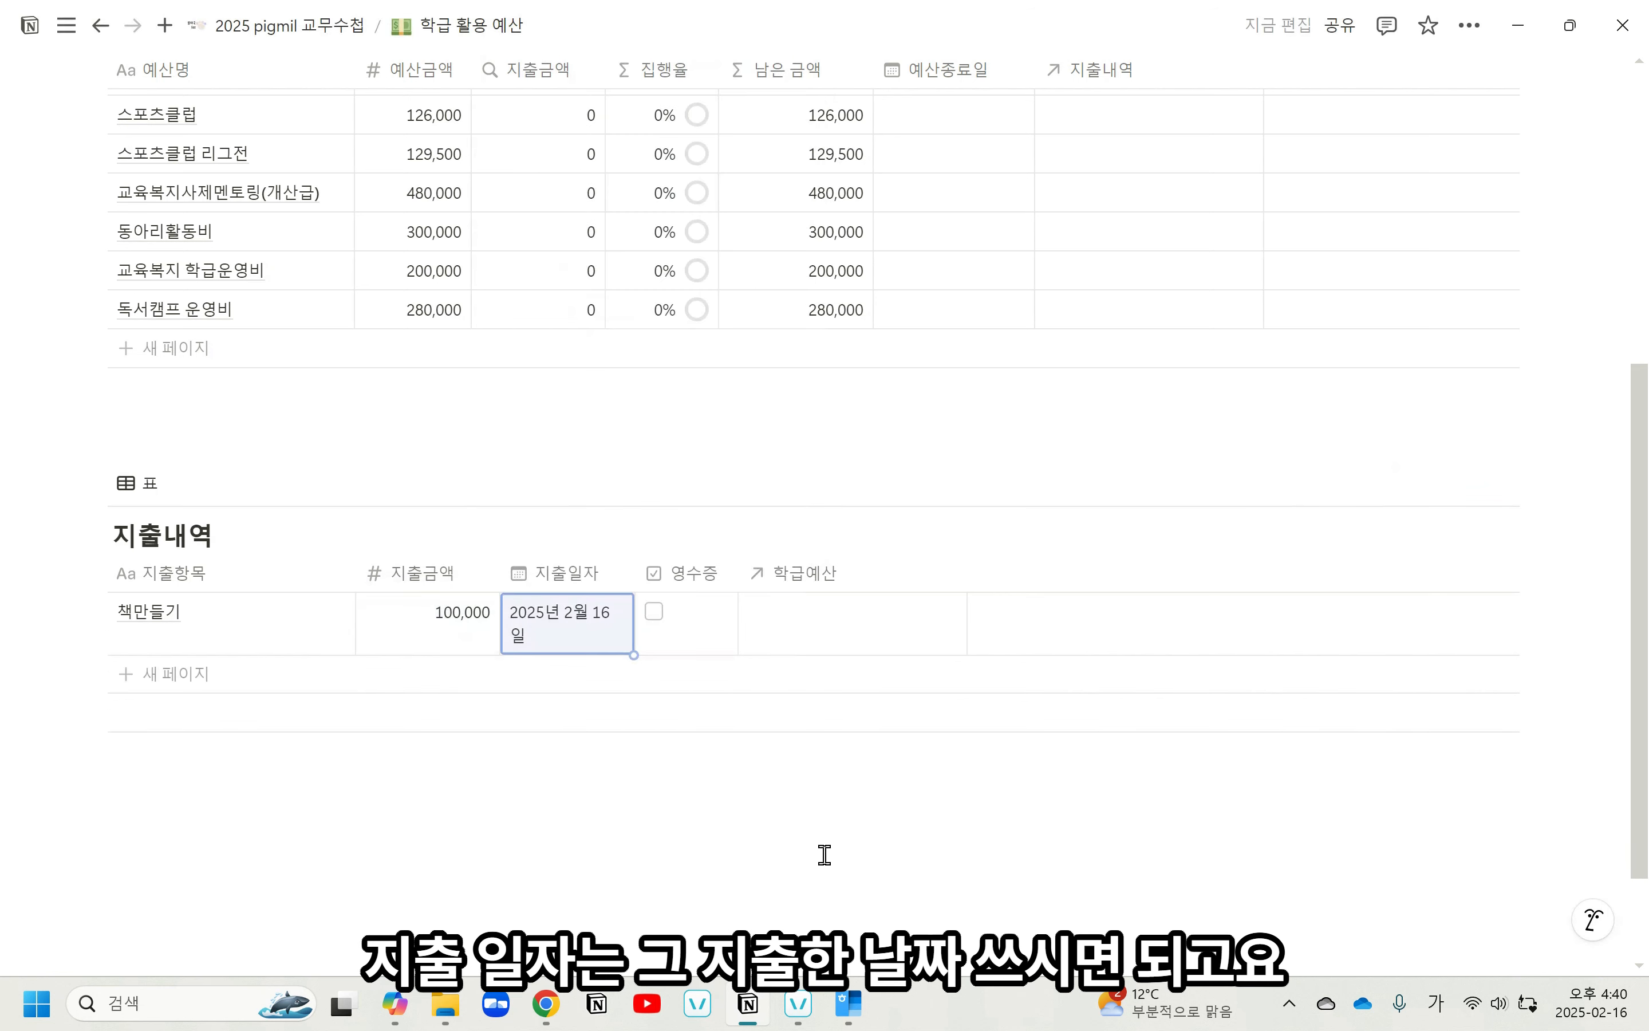
{"action": "left_click", "coordinate": [653, 612]}
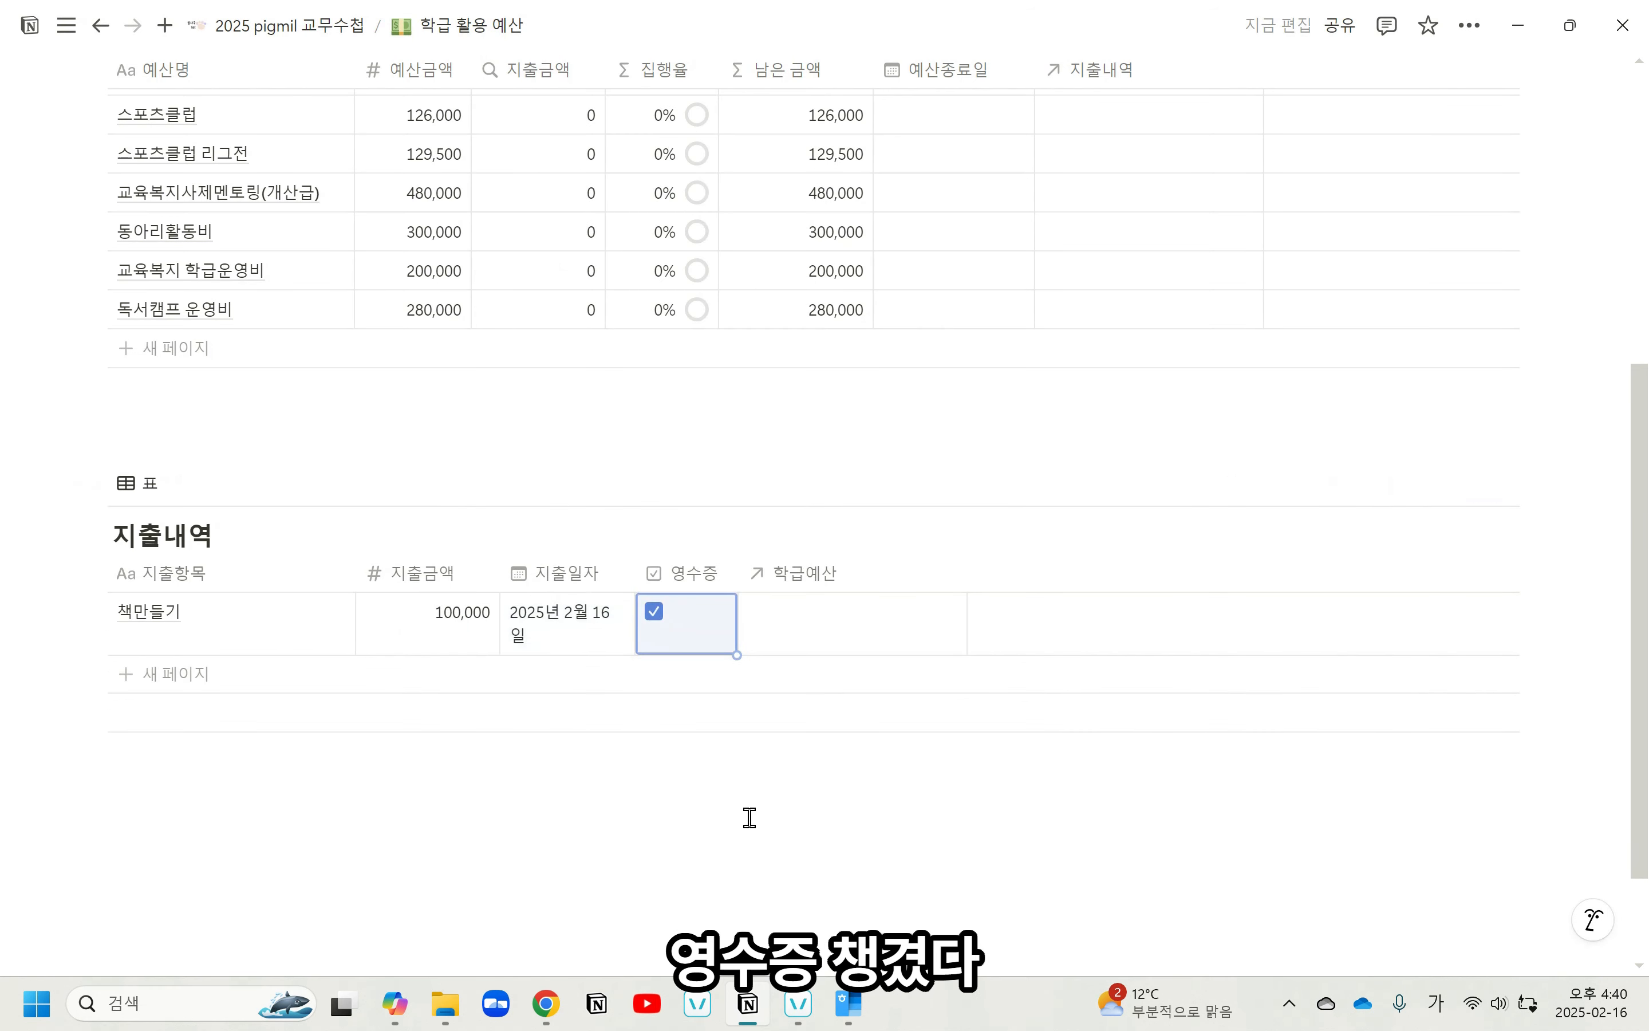
{"action": "left_click_drag", "start_coordinate": [625, 576], "coordinate": [643, 576]}
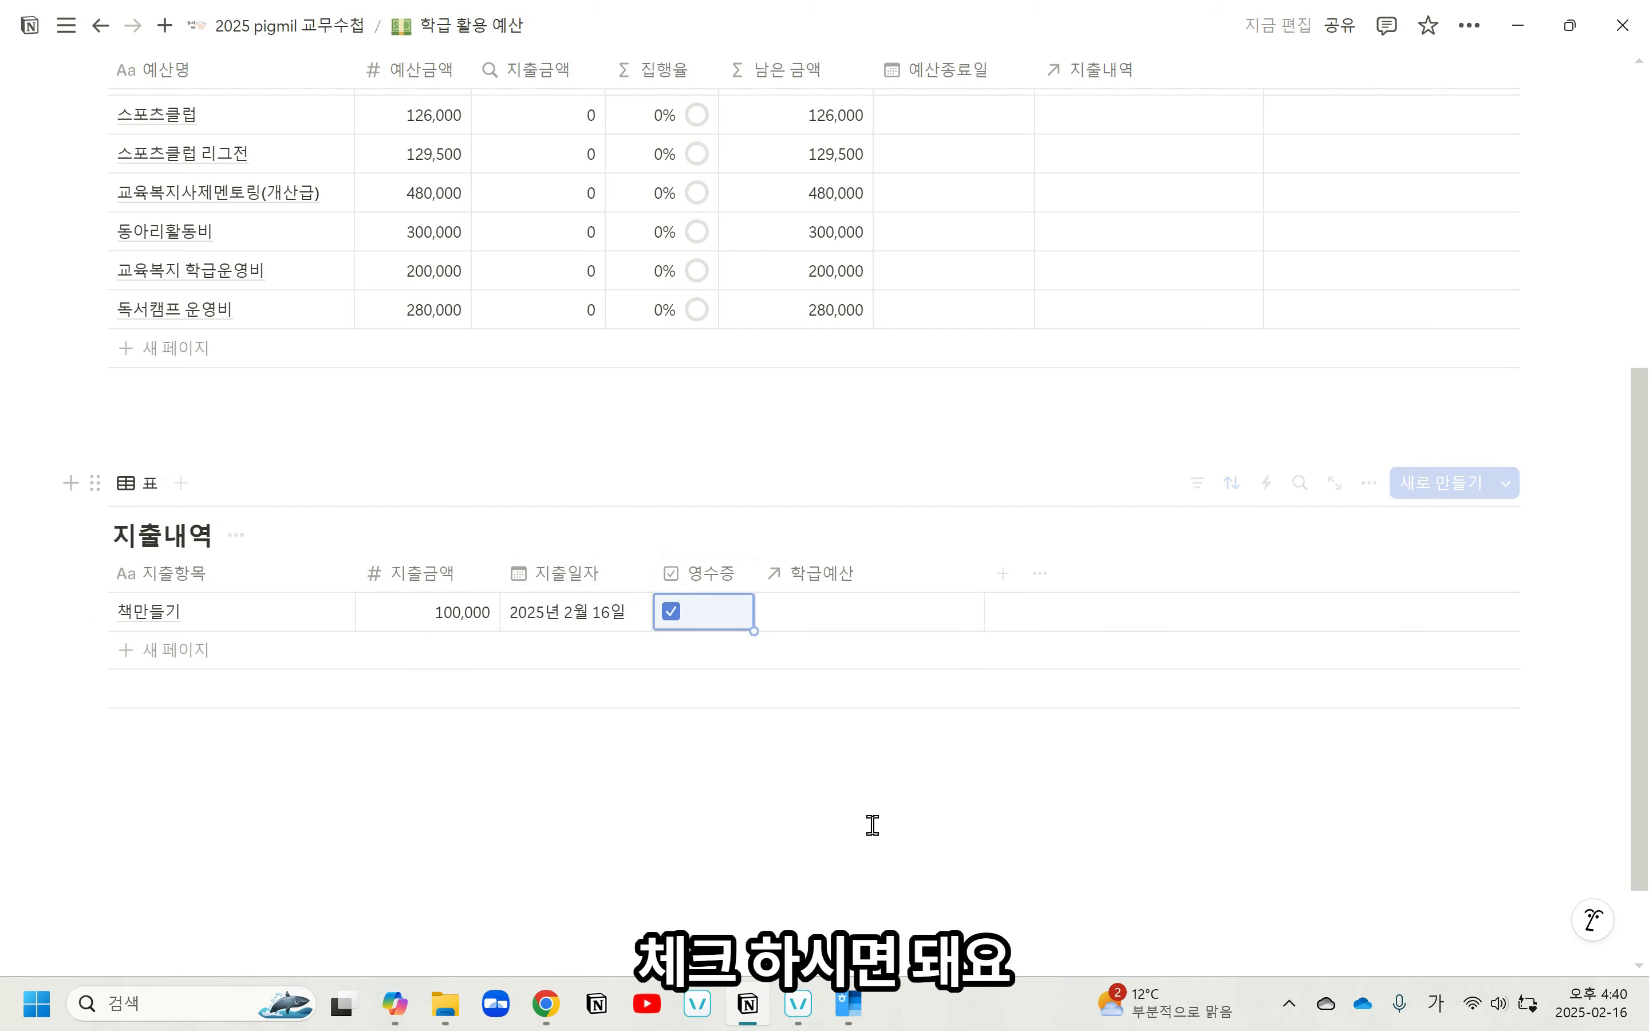
Link the 책만들기 expense to the 생태프로젝트 budget in its 학급예산 property.
{"action": "scroll", "coordinate": [859, 822], "scroll_direction": "up", "scroll_amount": 3}
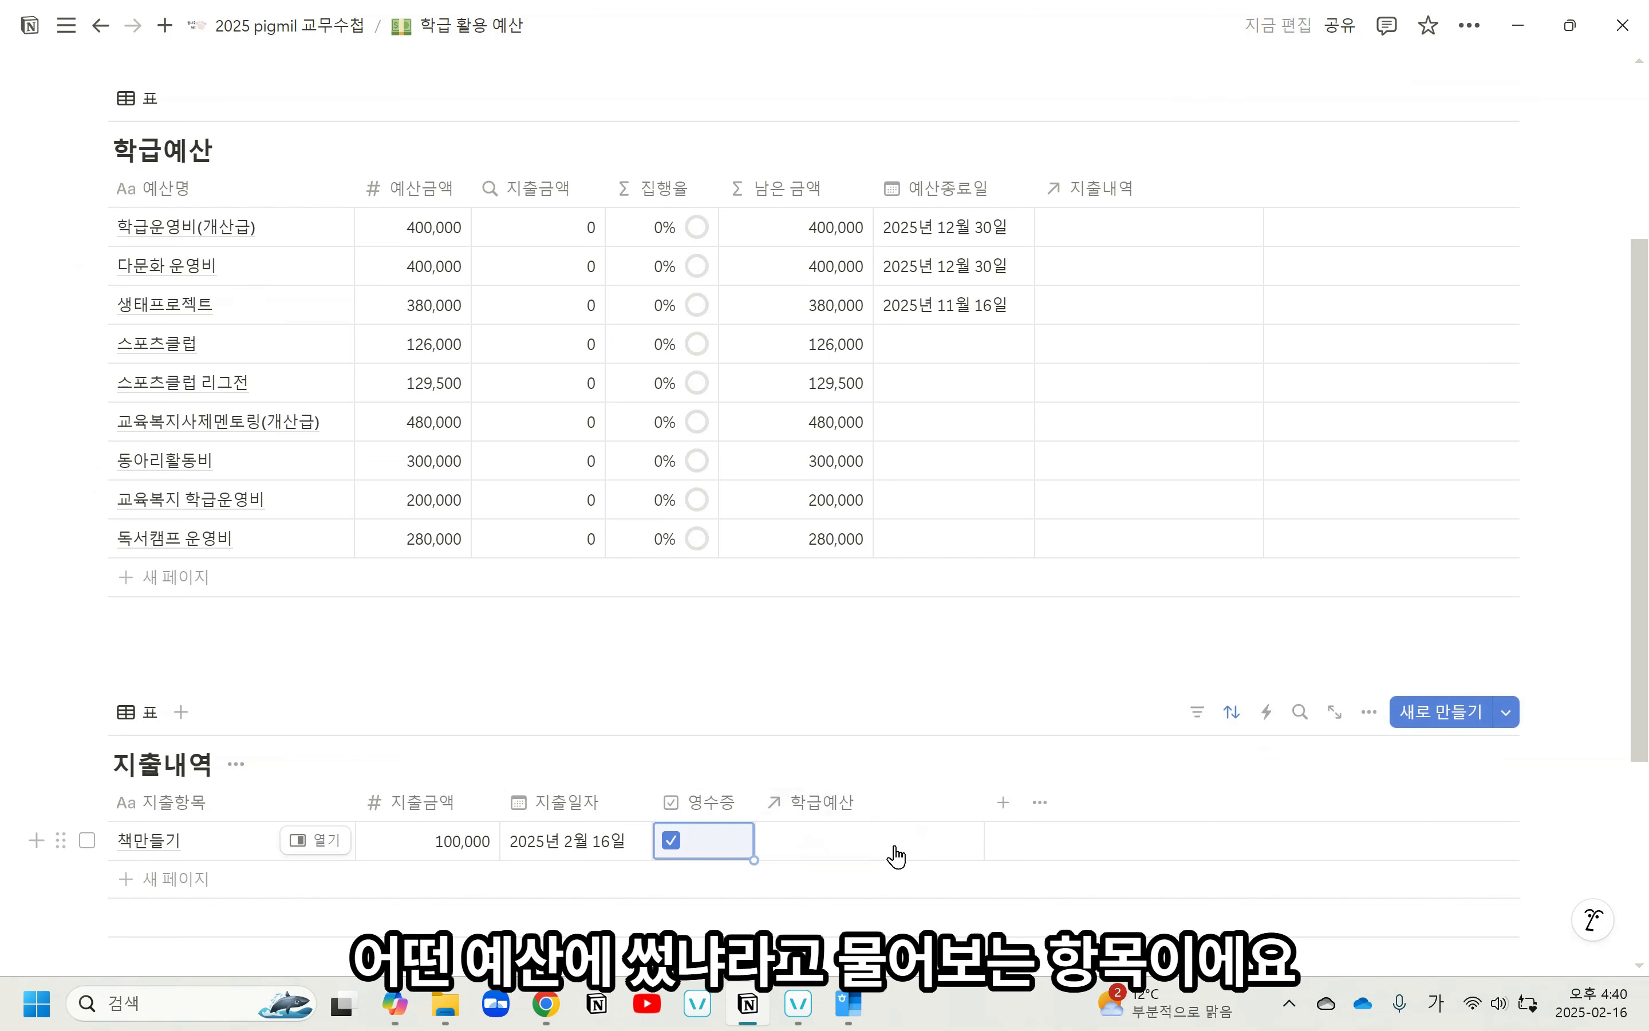
{"action": "left_click", "coordinate": [814, 847]}
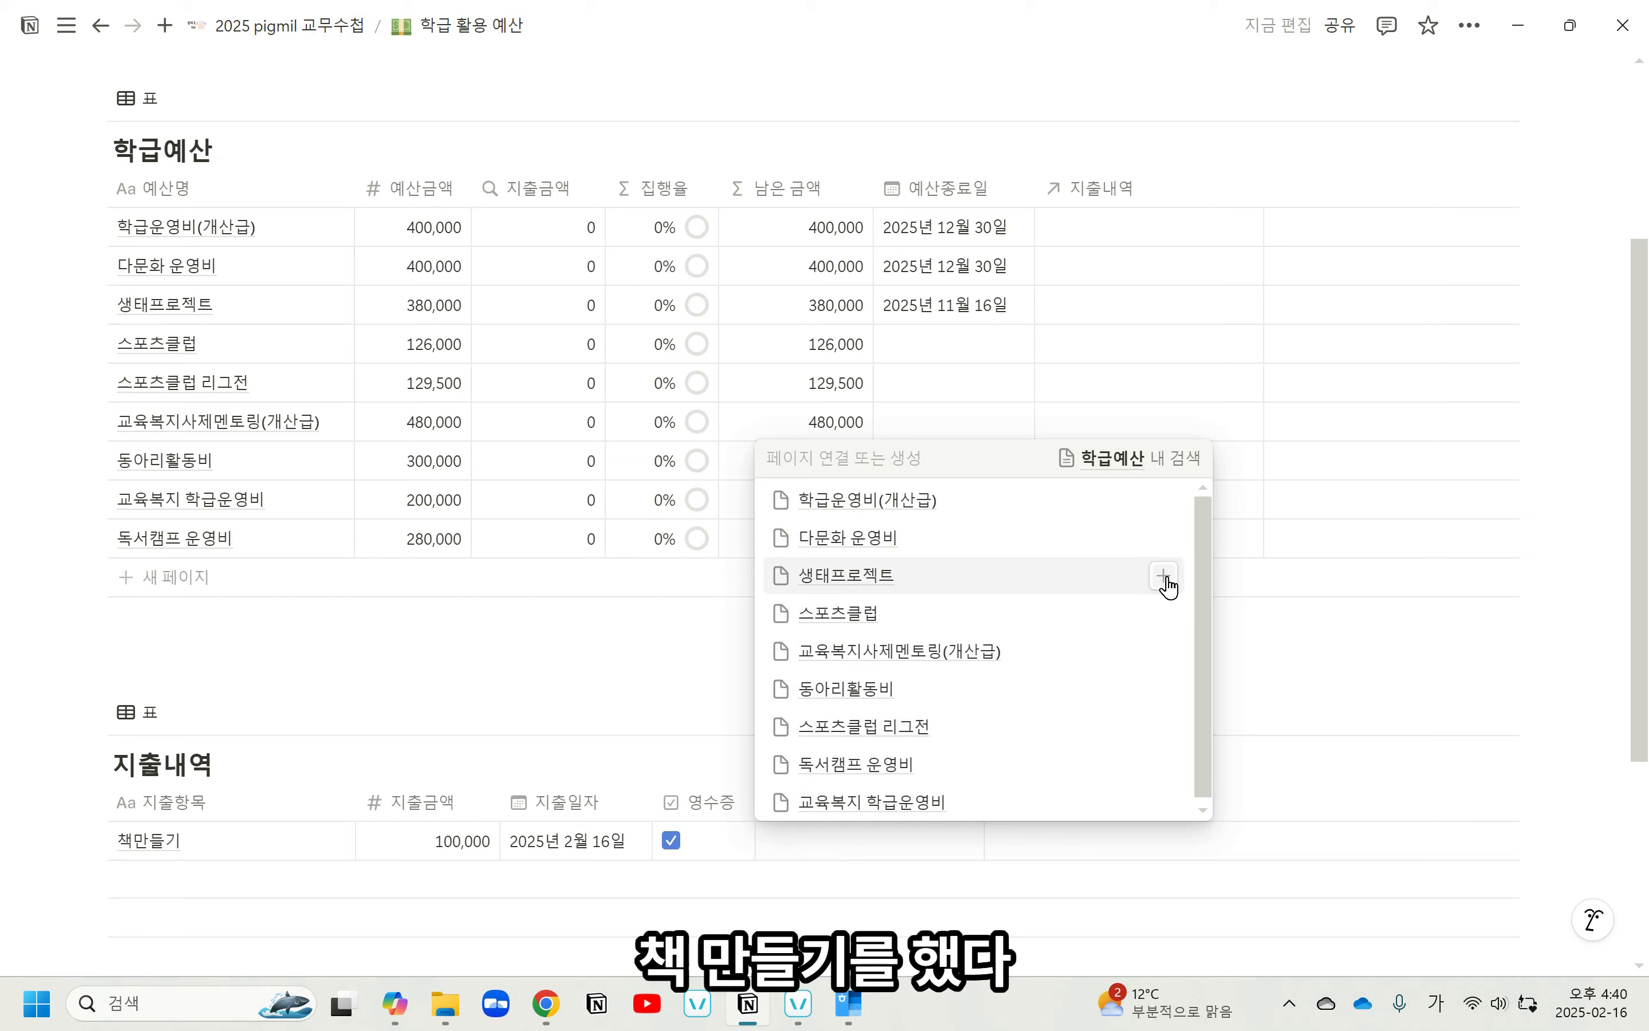
{"action": "left_click", "coordinate": [906, 581]}
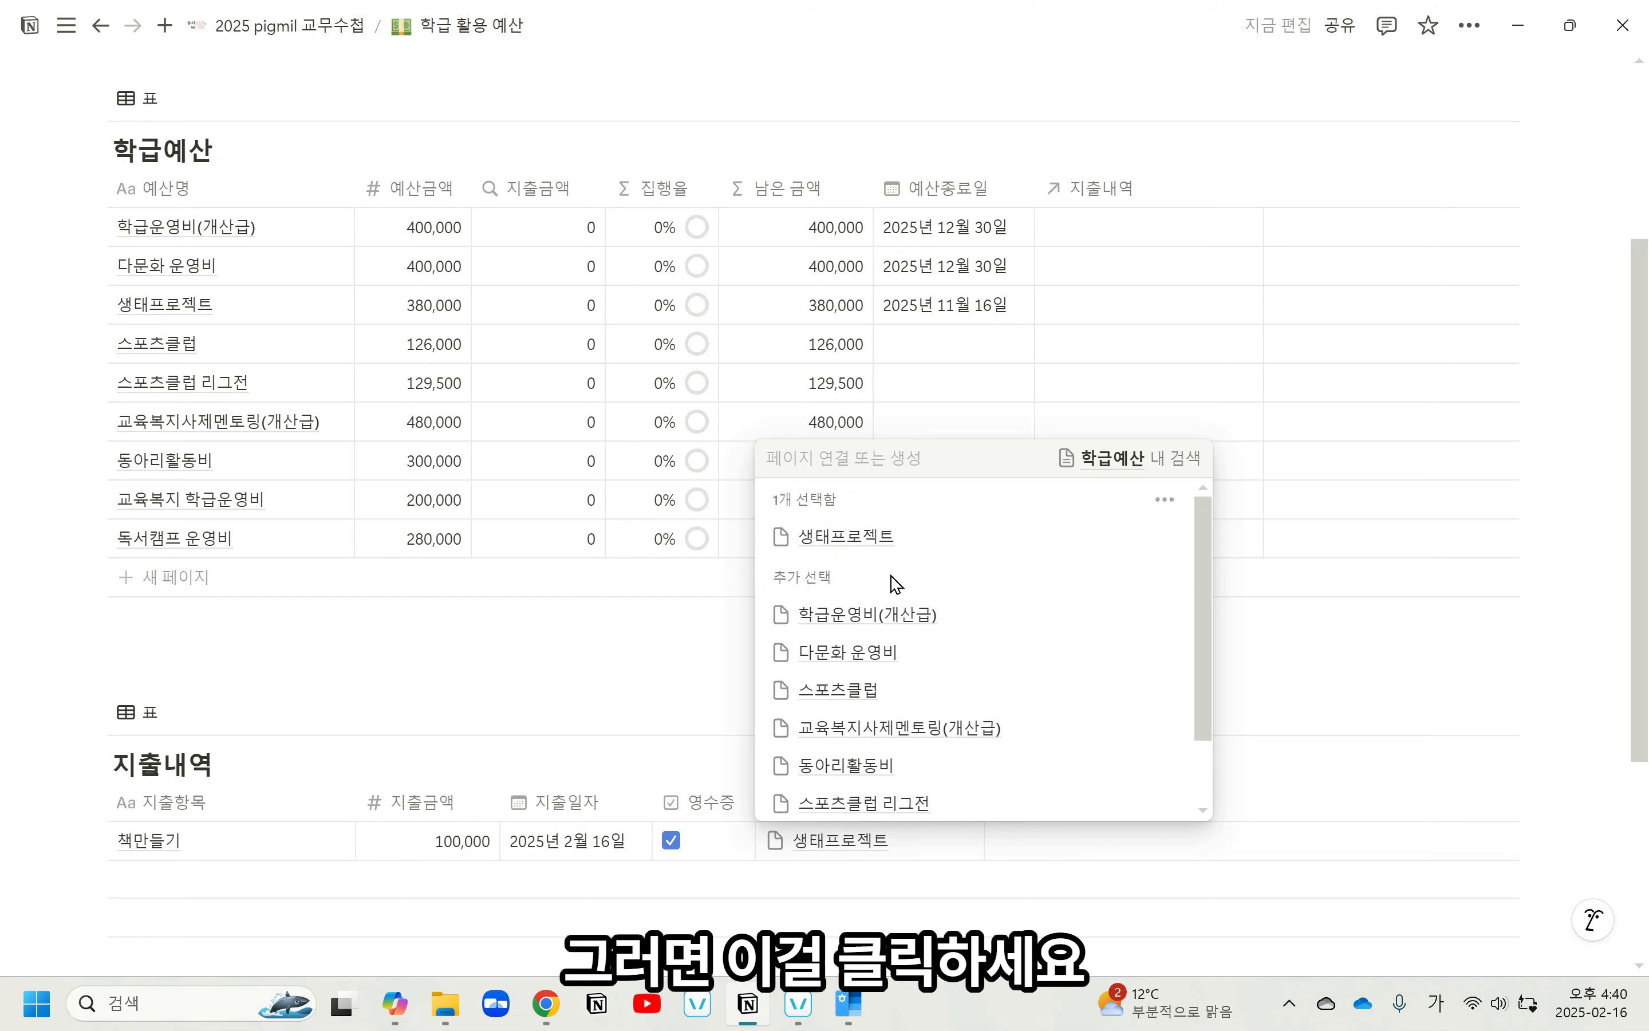
{"action": "key", "text": "Escape"}
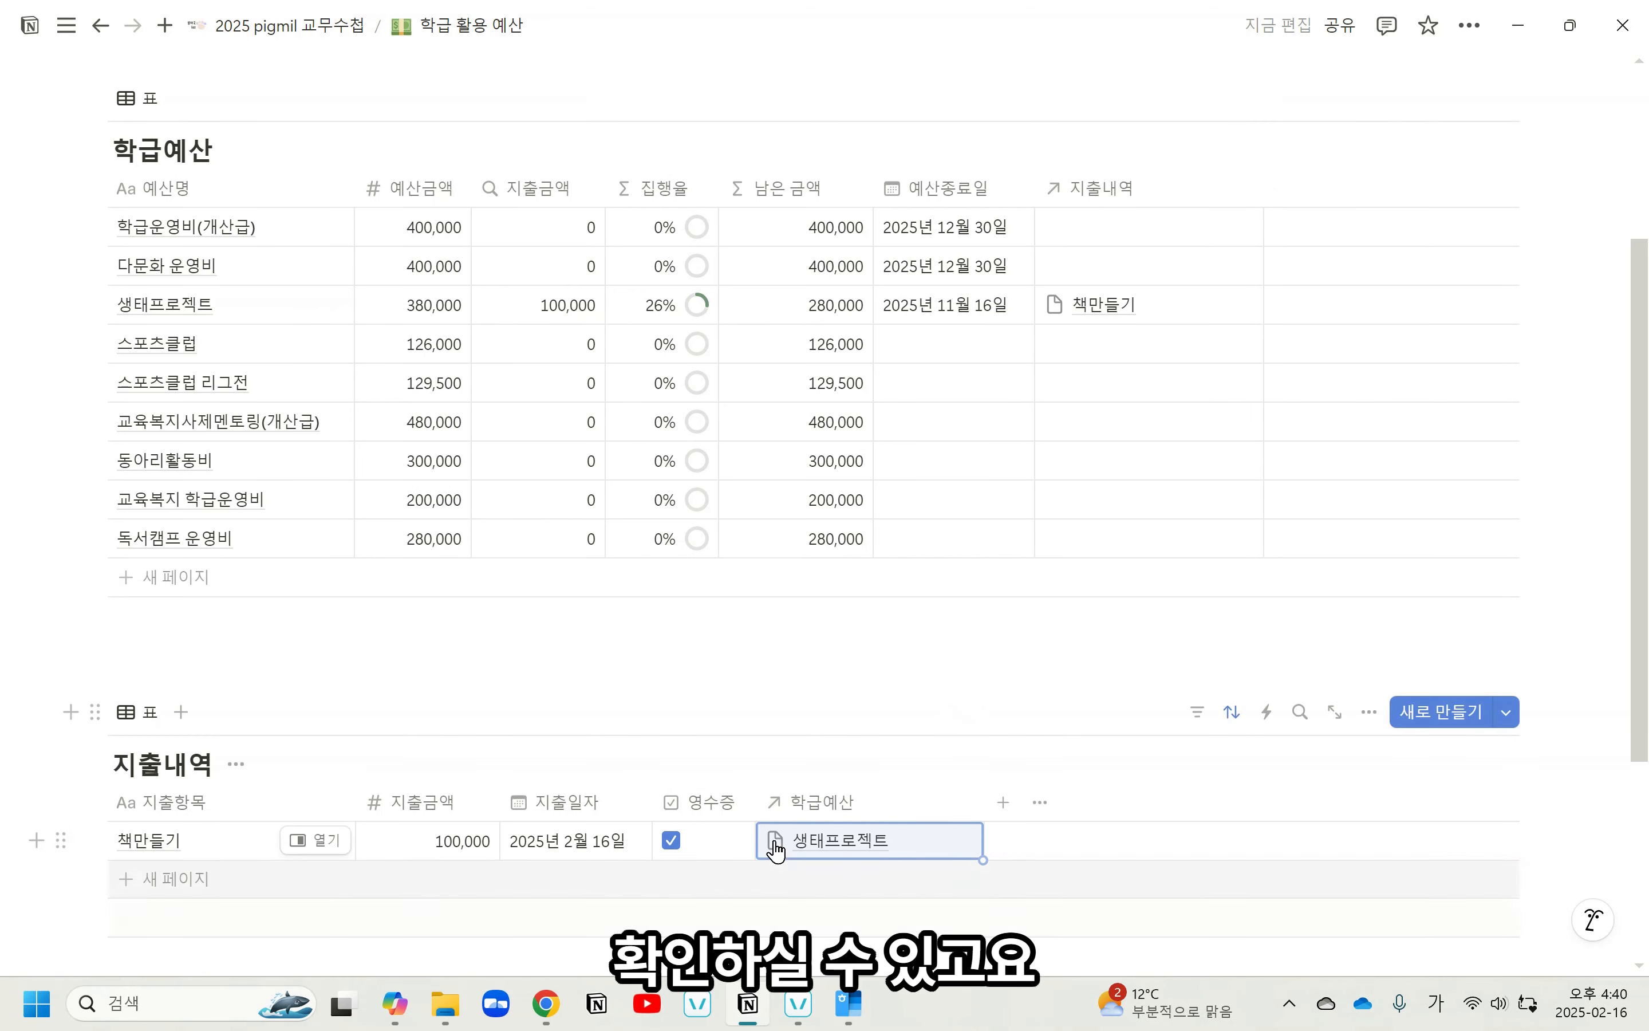
Add a second 지출내역 record named 간식비 with a 지출금액 of 30000.
{"action": "scroll", "coordinate": [272, 818], "scroll_direction": "down", "scroll_amount": 2}
{"action": "left_click", "coordinate": [193, 762]}
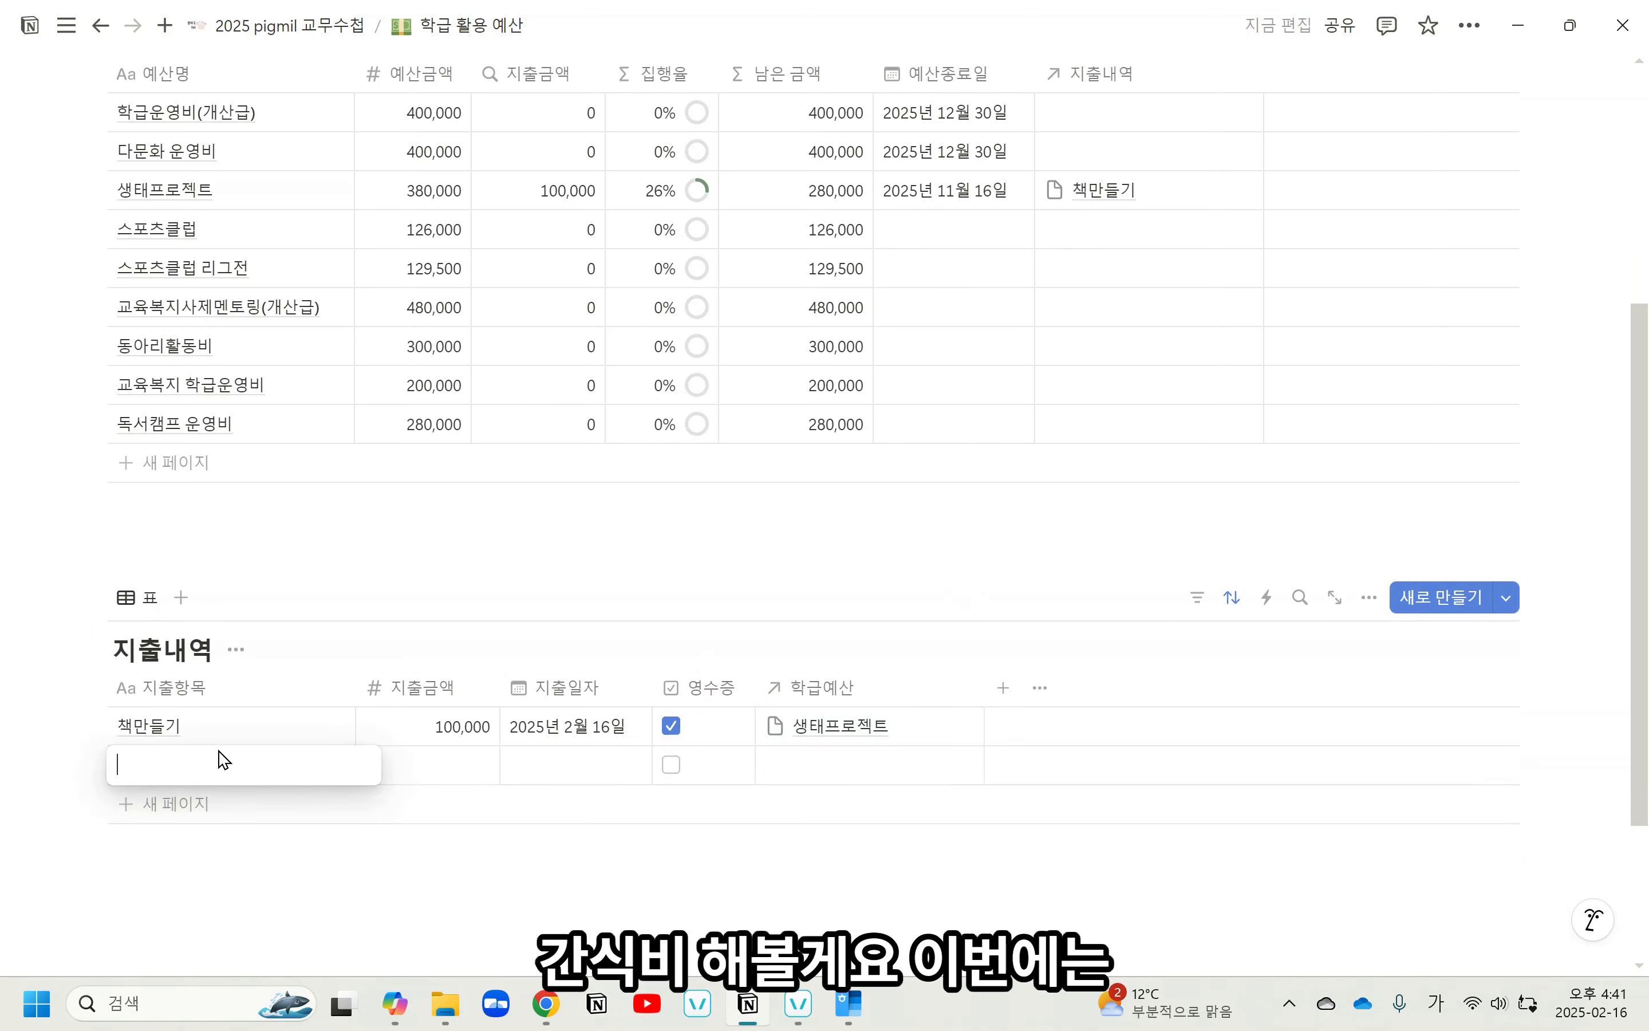
{"action": "type", "text": "간식비"}
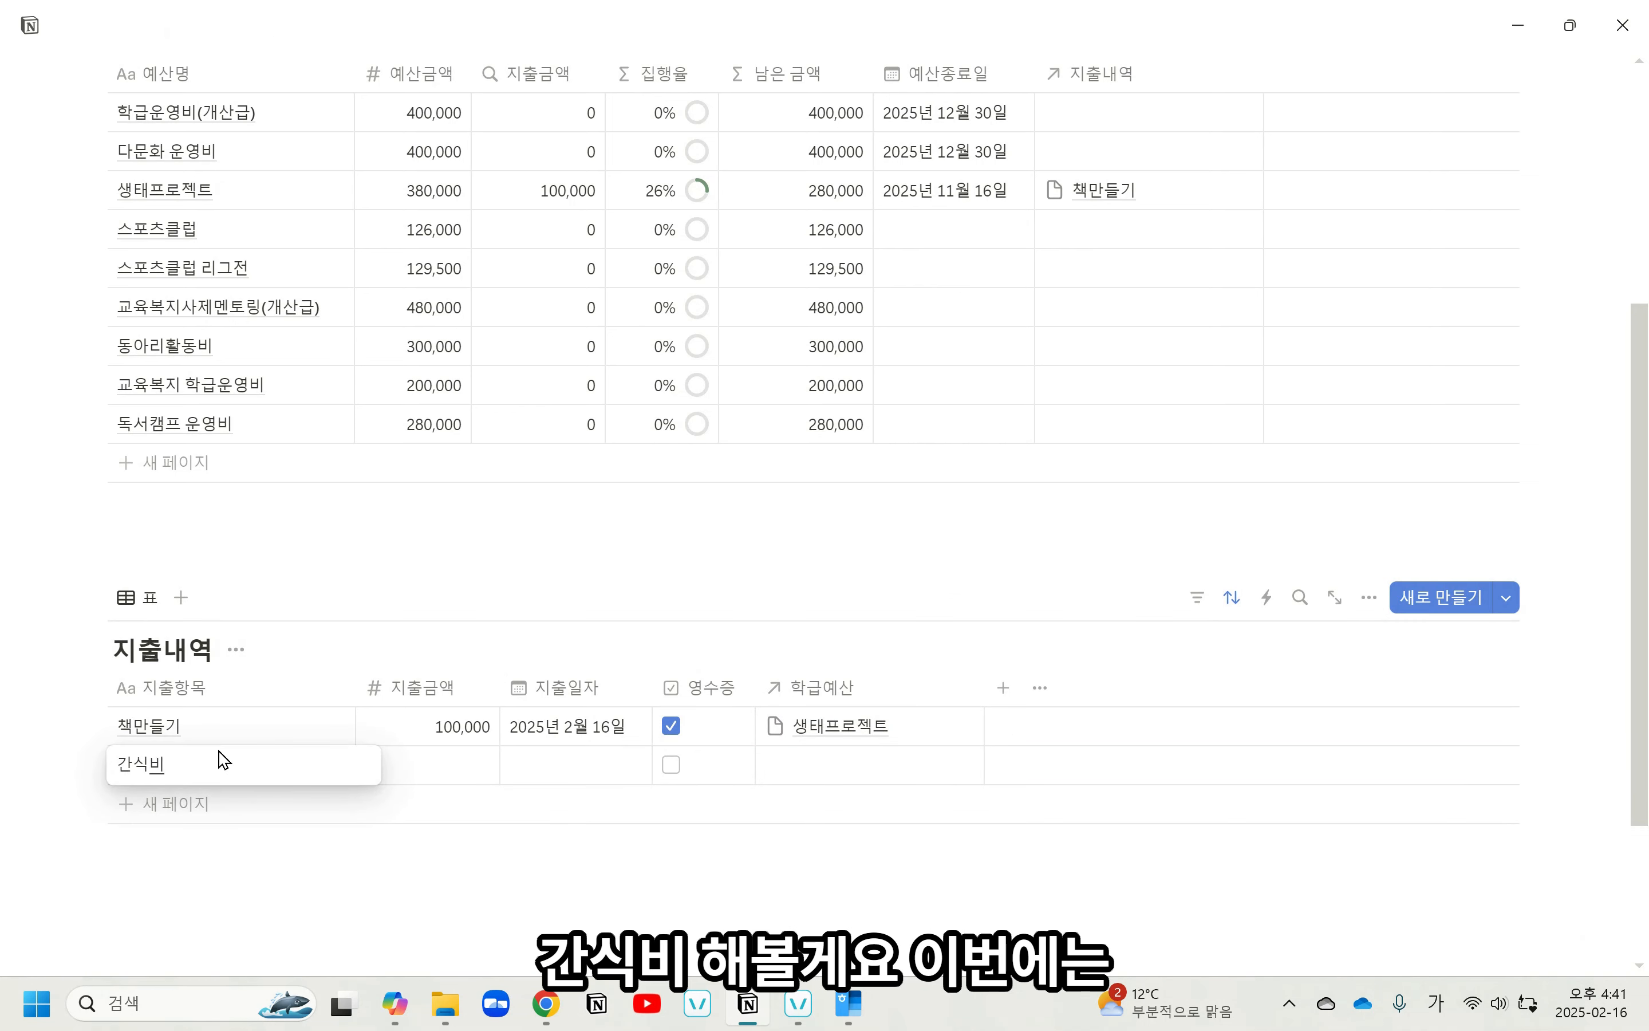
{"action": "key", "text": "Return"}
{"action": "left_click", "coordinate": [423, 767]}
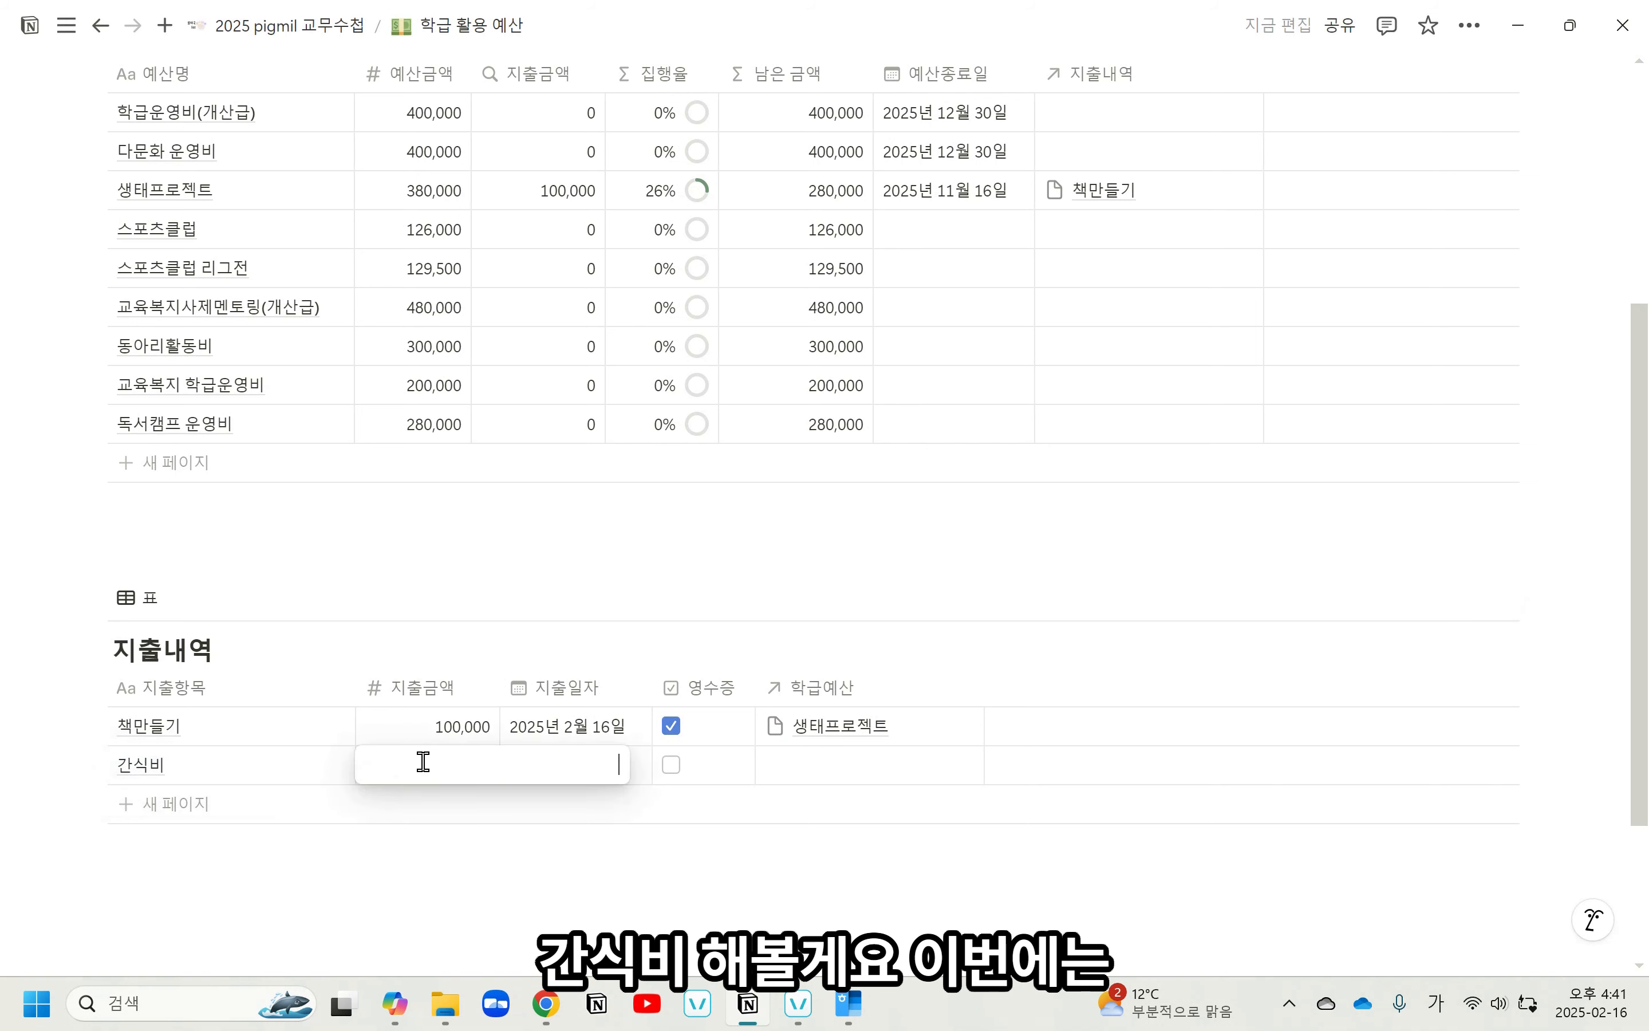
{"action": "type", "text": "30000"}
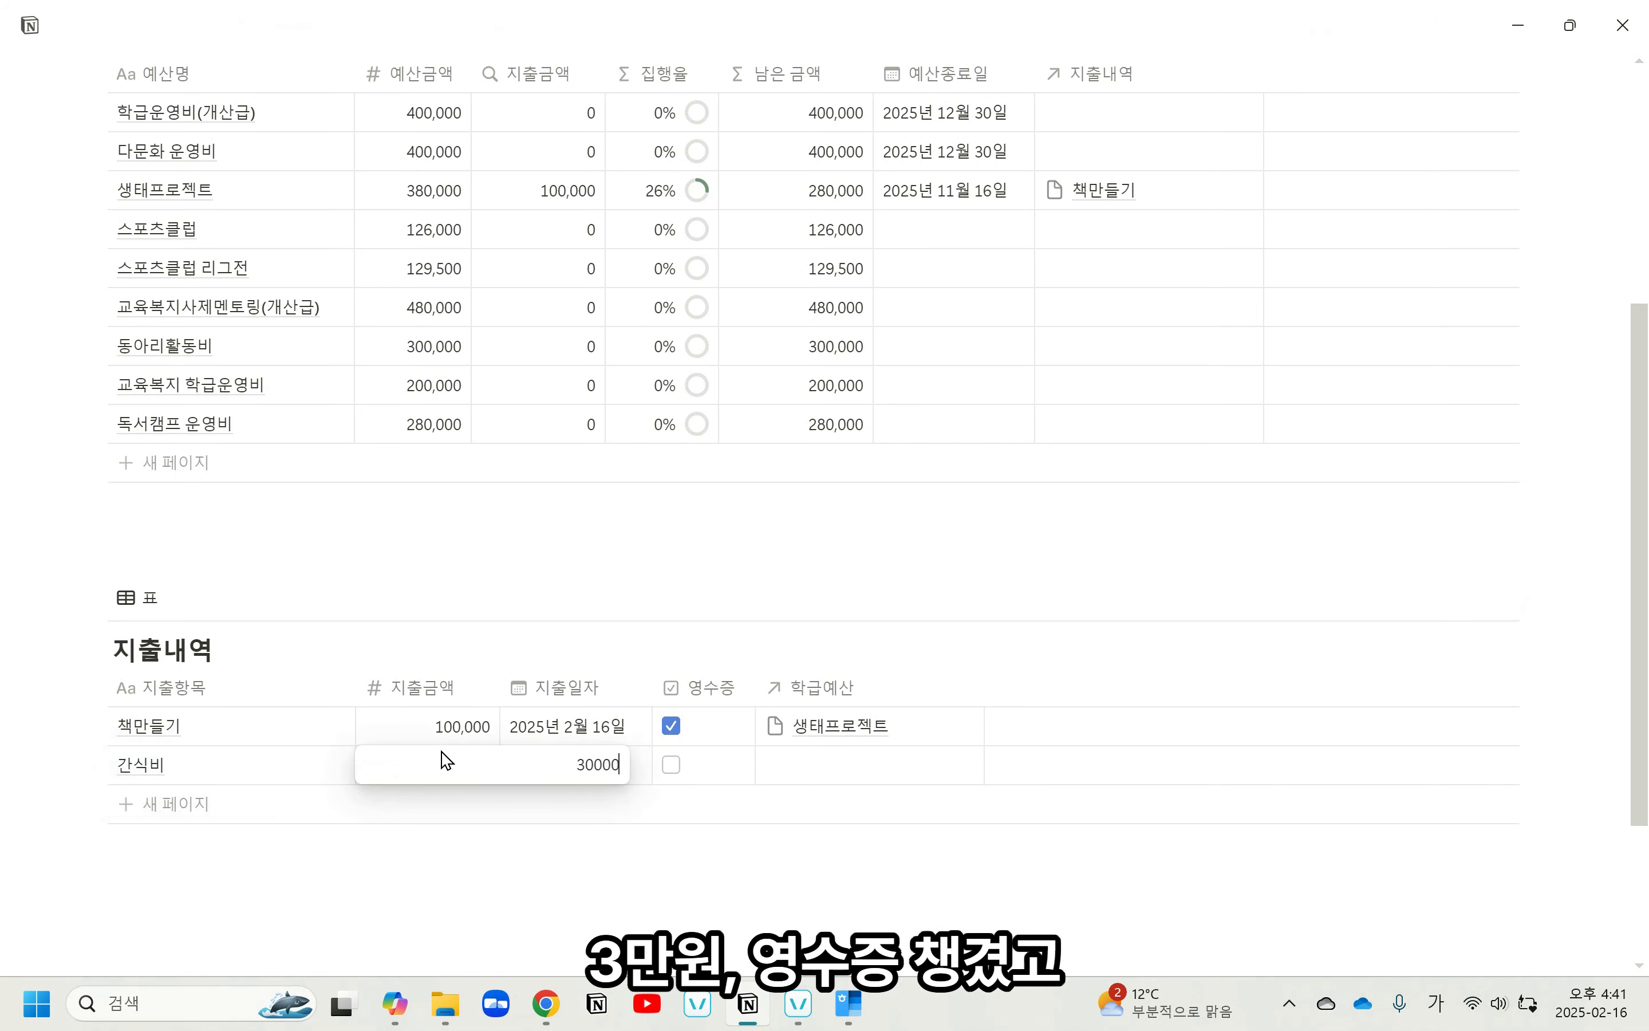
{"action": "key", "text": "Return"}
Set the 지출일자 of 간식비 to 2025. 2. 16. and check its 영수증 box.
{"action": "left_click", "coordinate": [600, 767]}
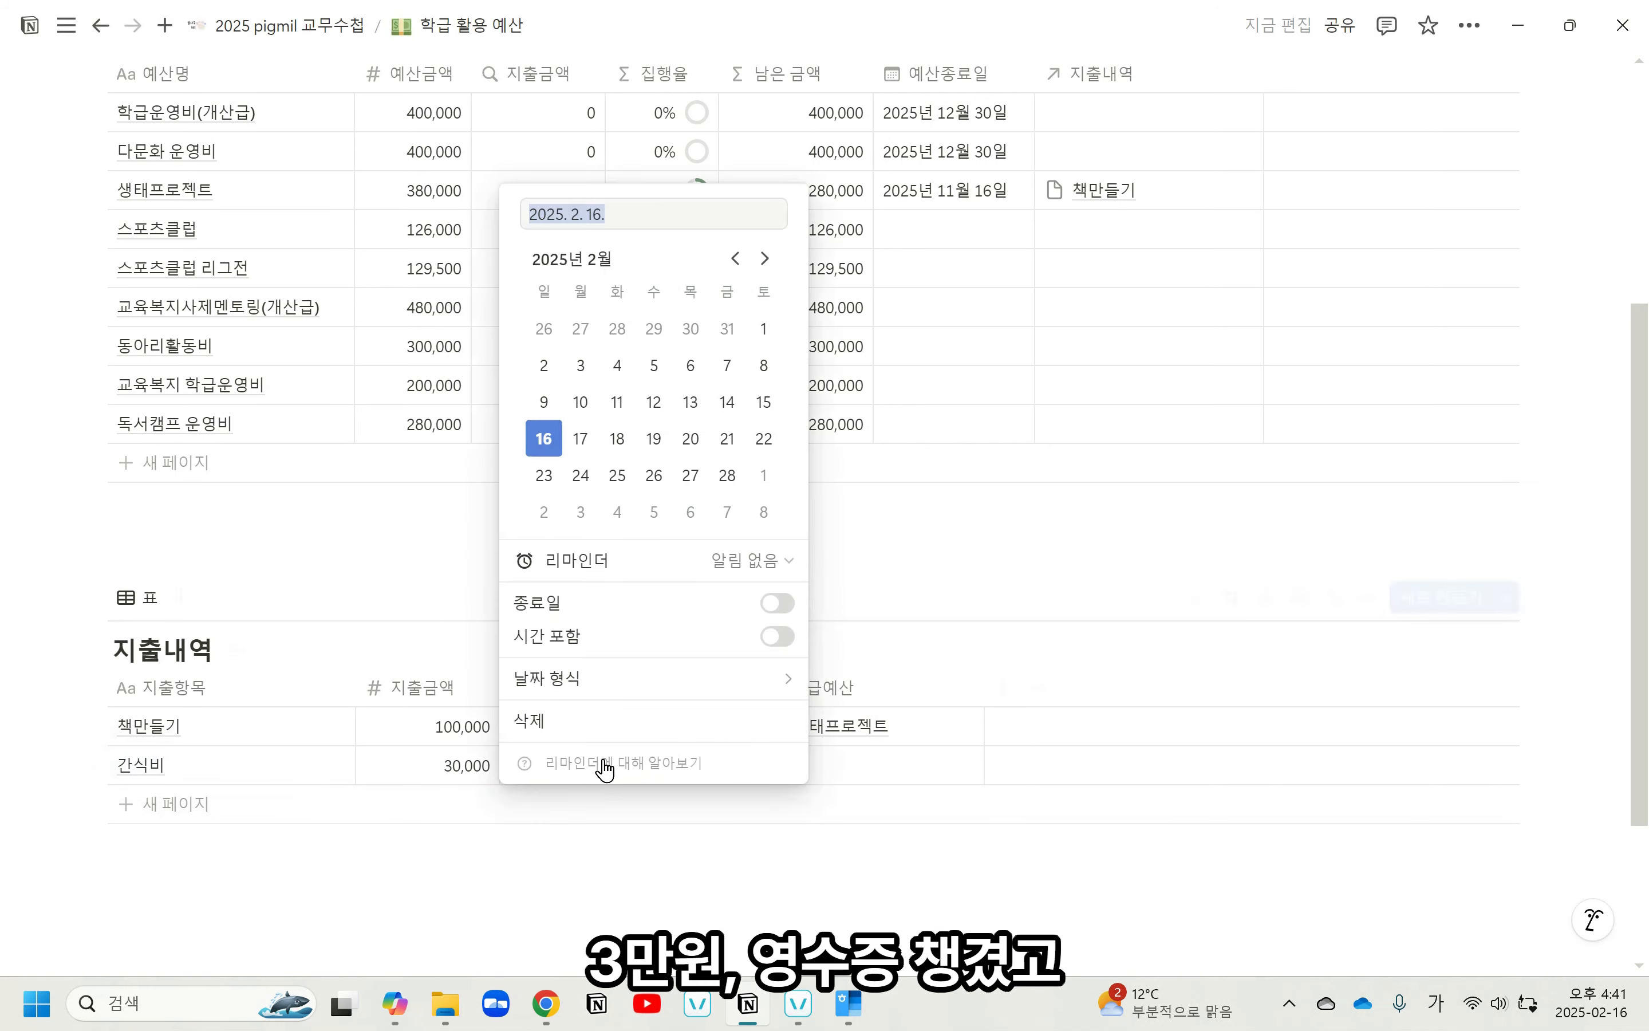
{"action": "left_click", "coordinate": [541, 441]}
{"action": "left_click", "coordinate": [740, 858]}
{"action": "left_click", "coordinate": [671, 765]}
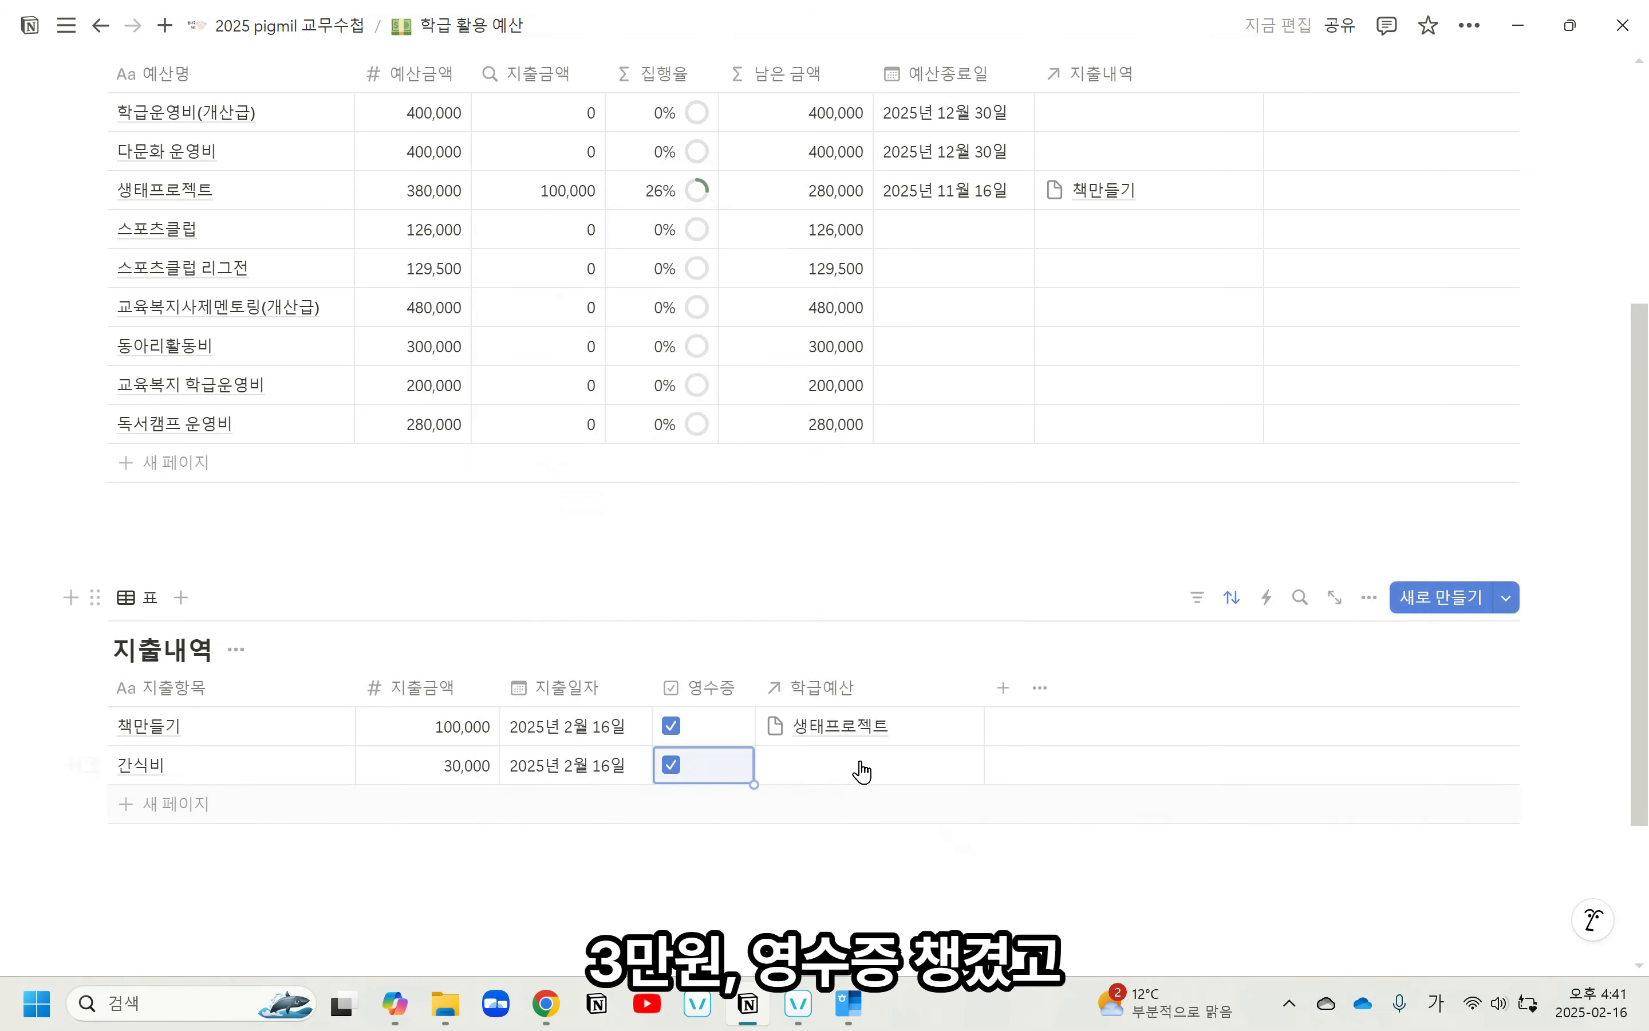
Link the 간식비 expense to the 생태프로젝트 budget in its 학급예산 property.
{"action": "left_click", "coordinate": [862, 771]}
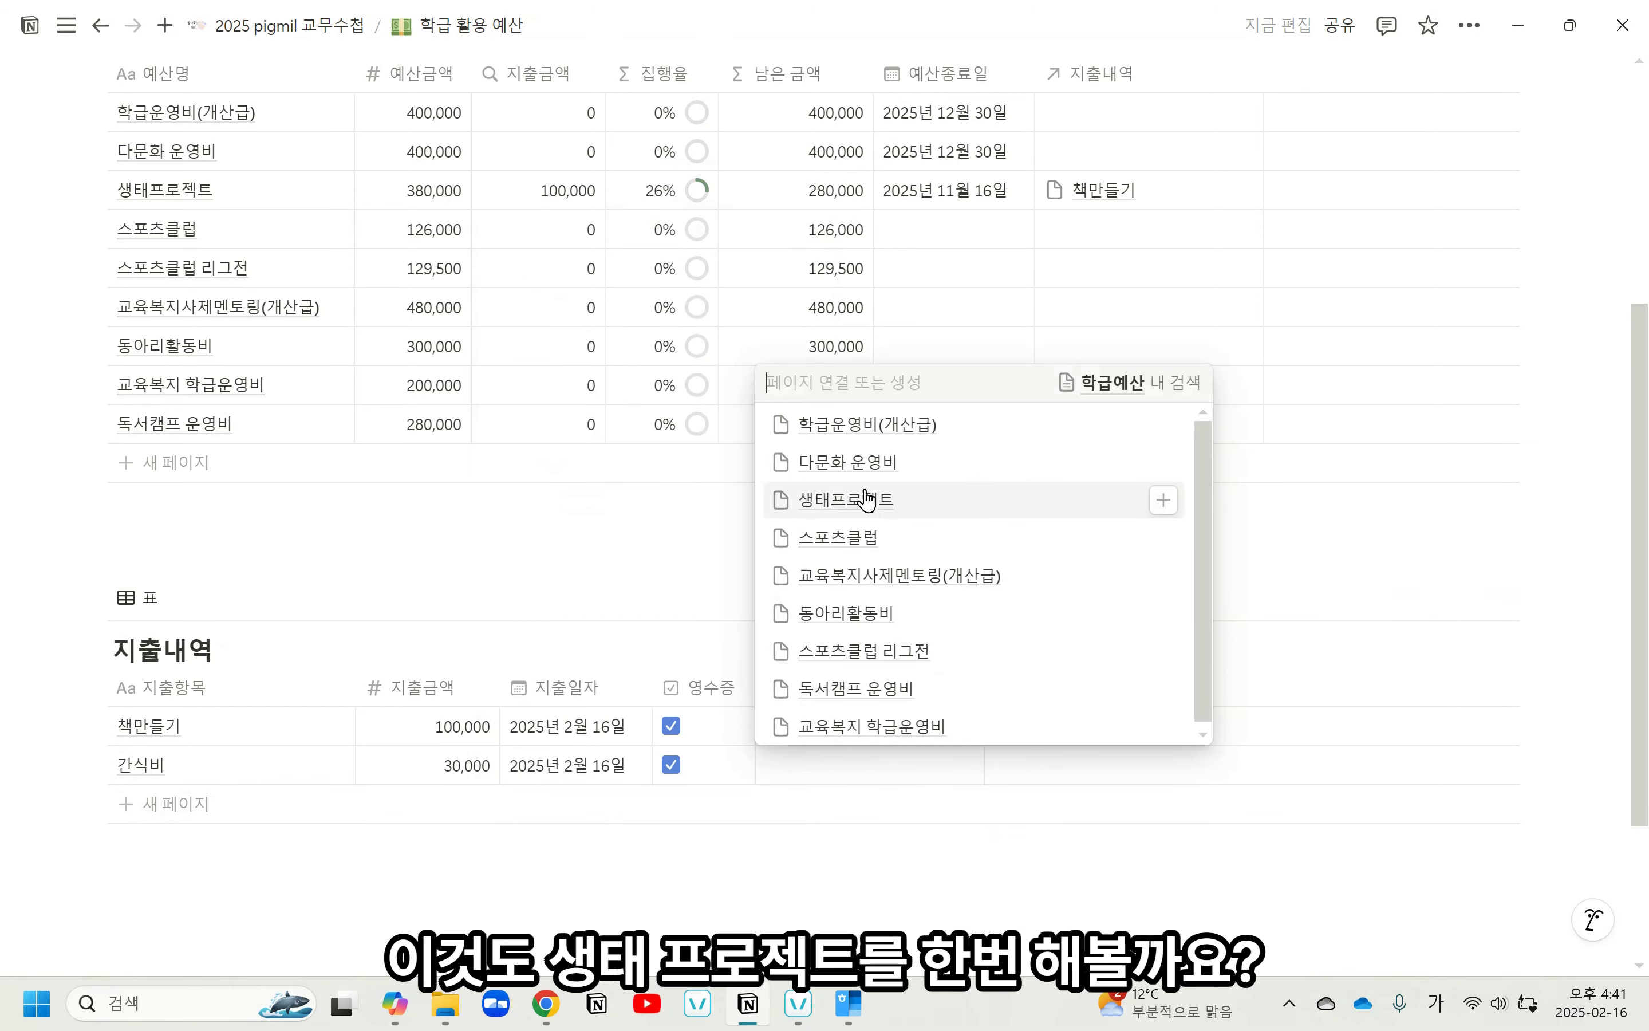
{"action": "left_click", "coordinate": [842, 502]}
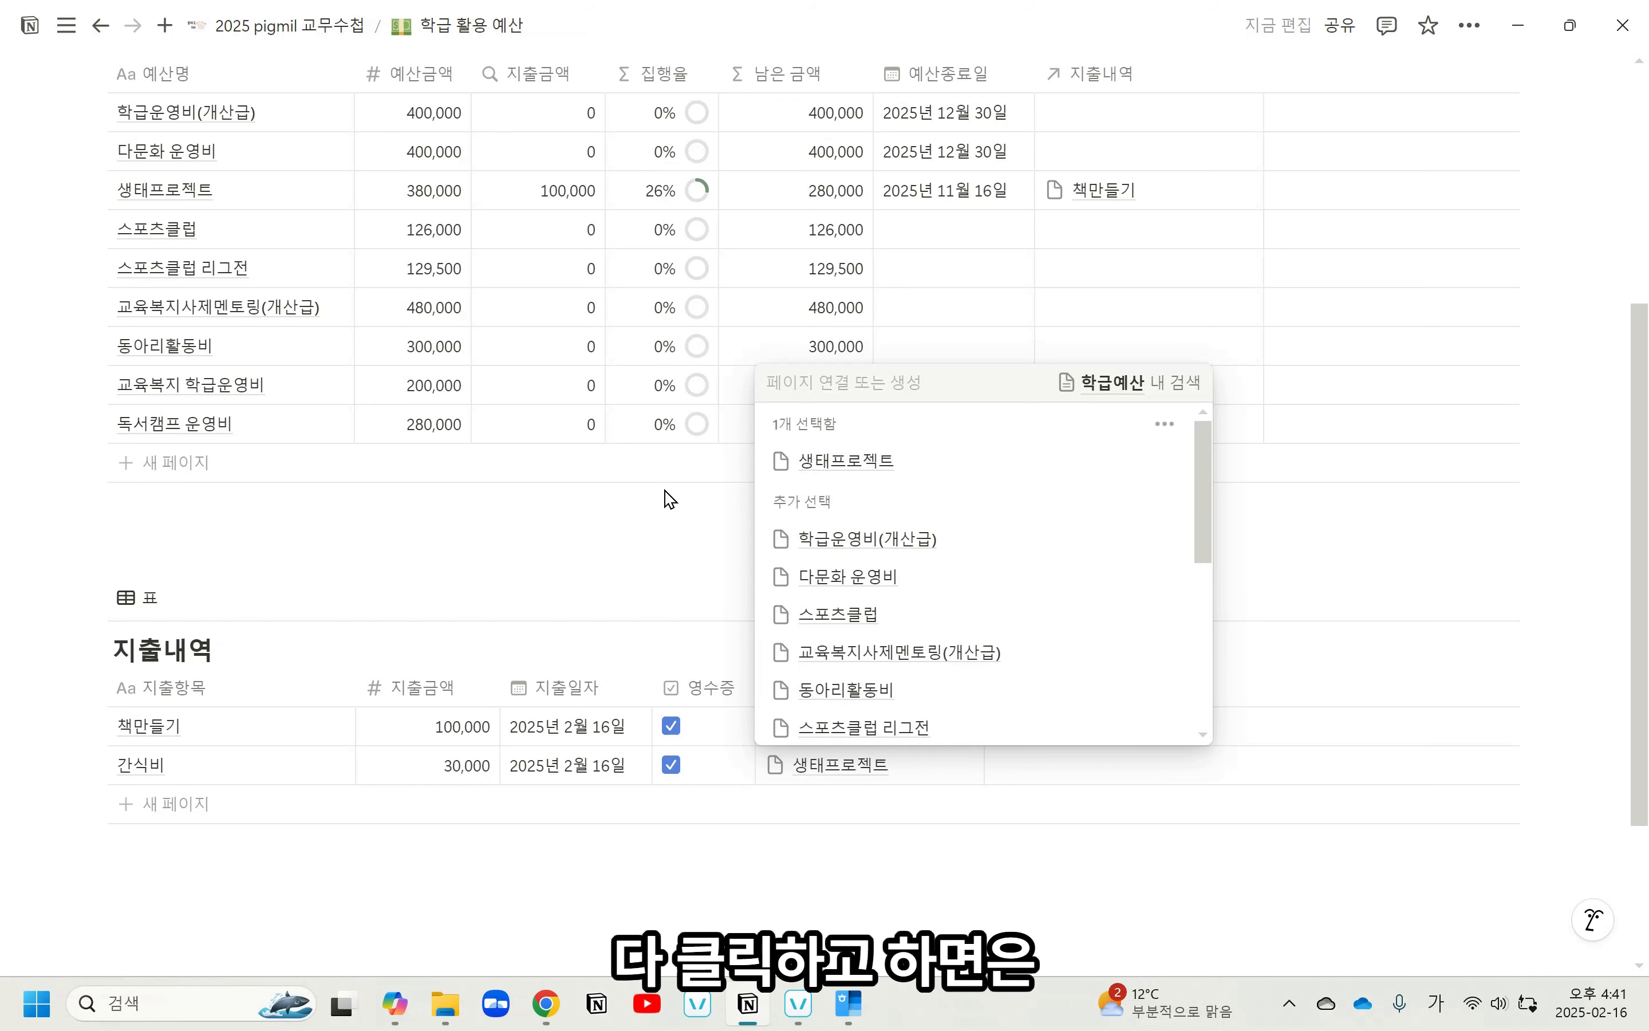
{"action": "left_click", "coordinate": [671, 551]}
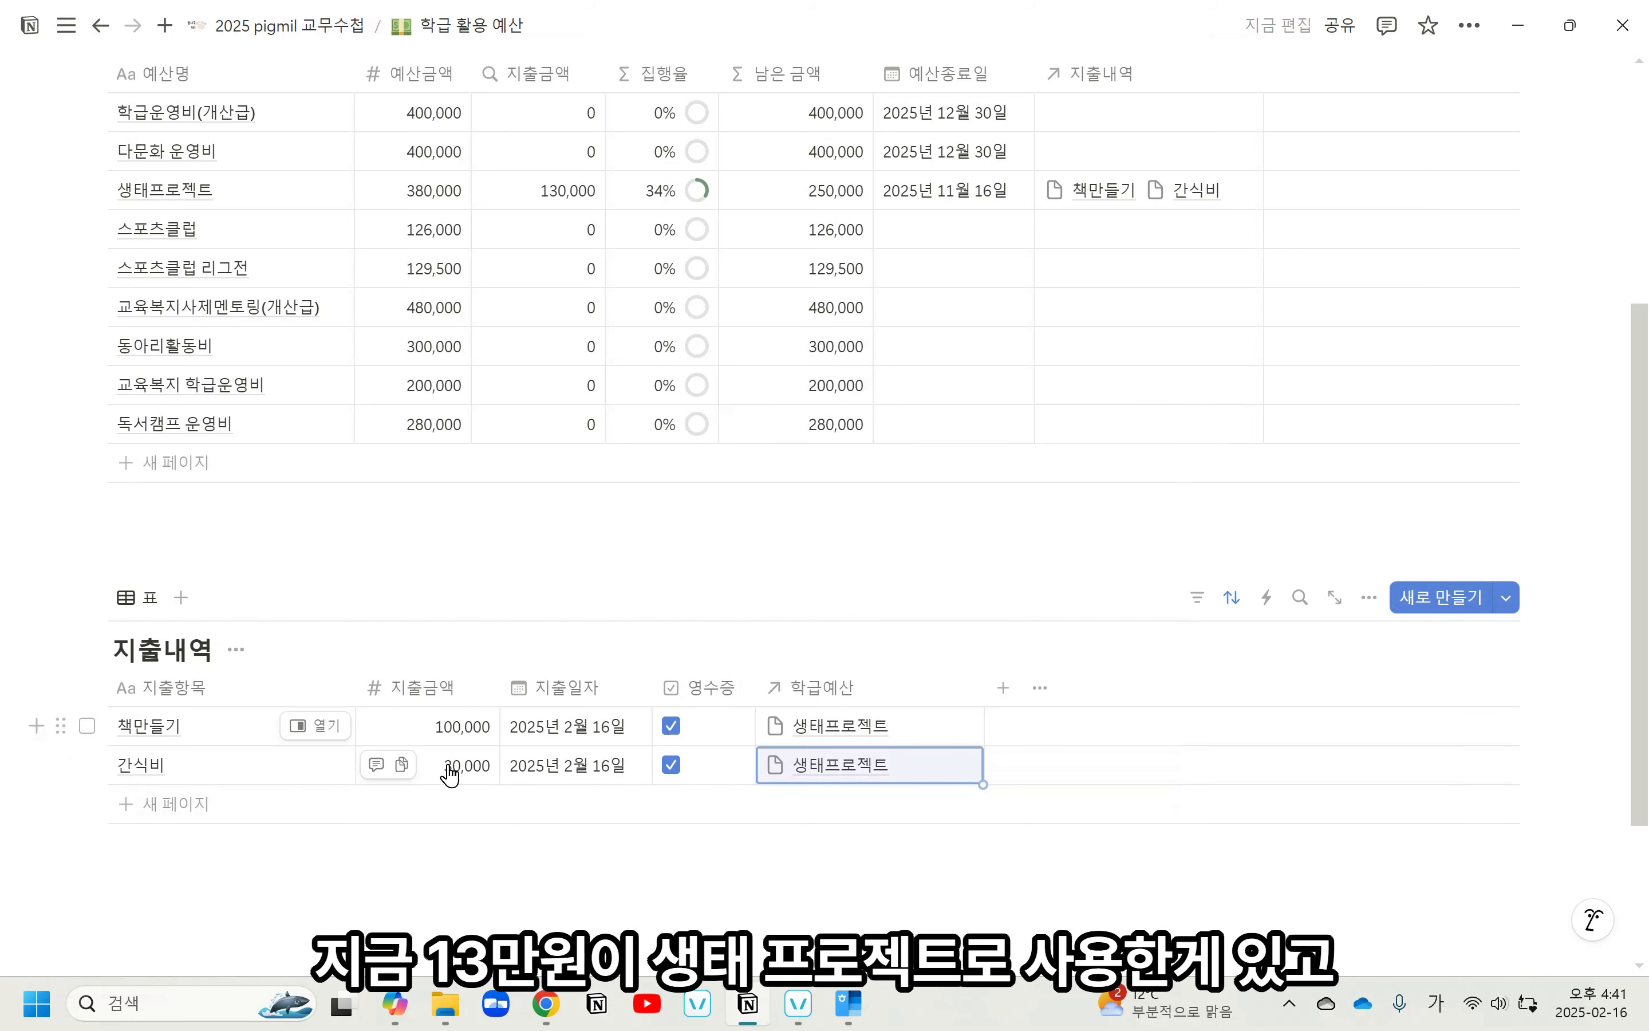
Filter the 지출내역 table by 학급예산 so that only expenses of 생태프로젝트 are included.
{"action": "scroll", "coordinate": [453, 774], "scroll_direction": "up", "scroll_amount": 2}
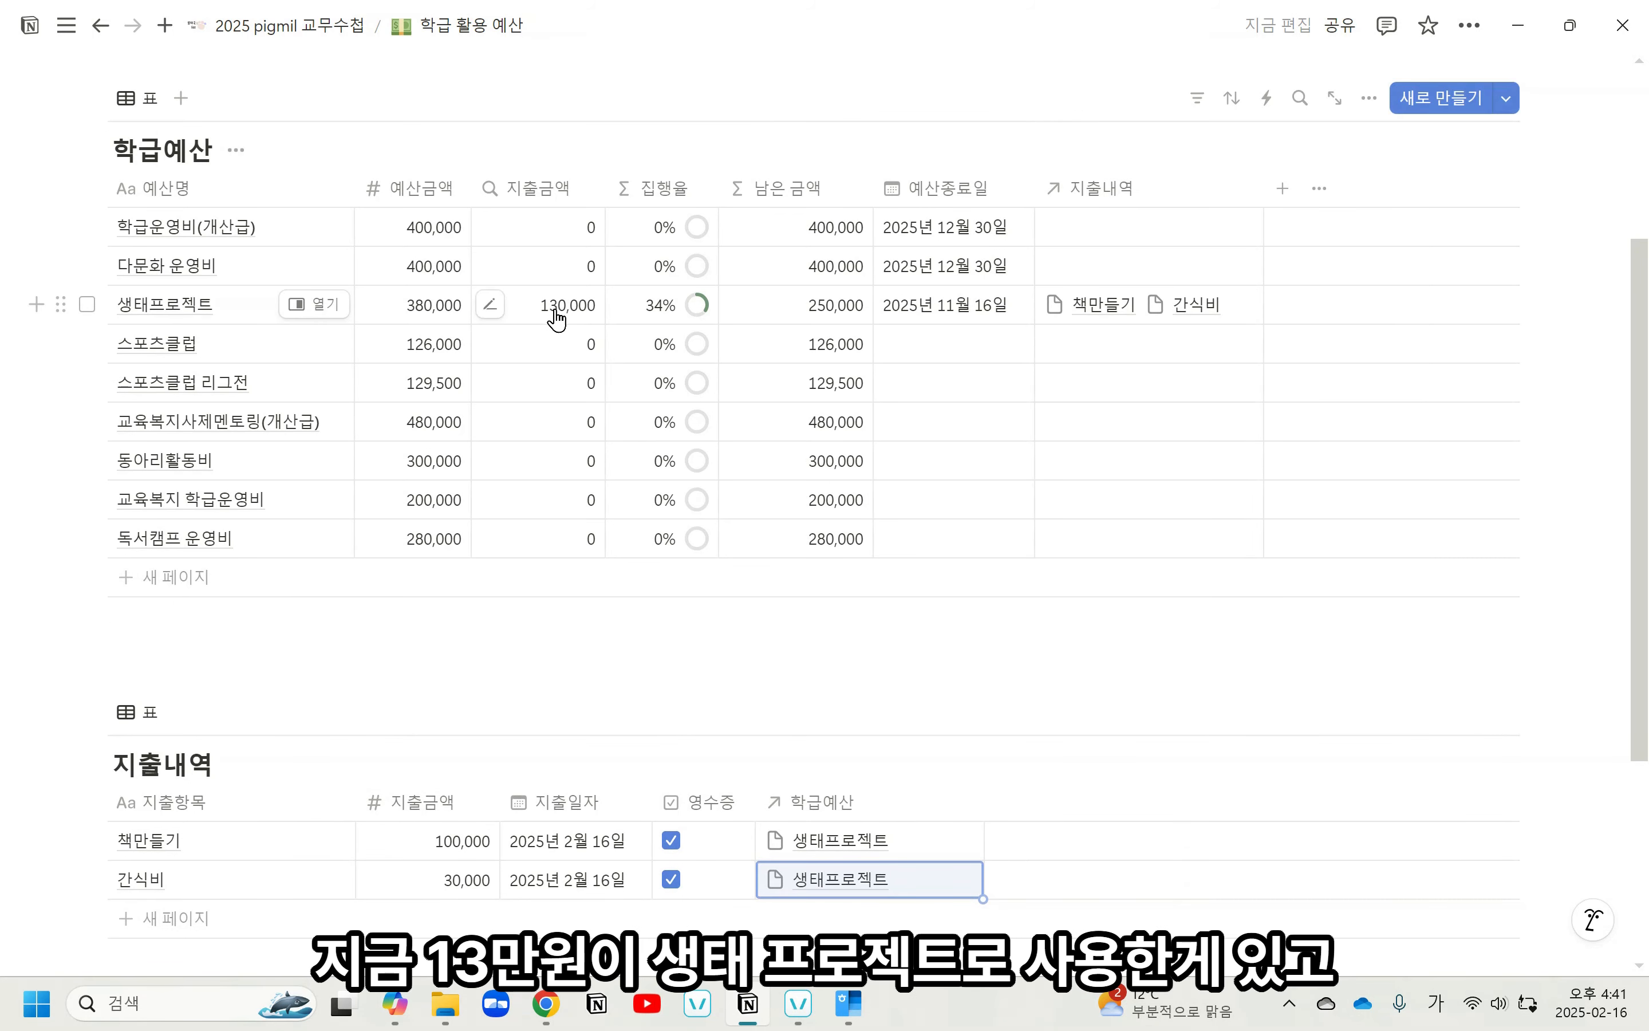
{"action": "scroll", "coordinate": [457, 688], "scroll_direction": "down", "scroll_amount": 4}
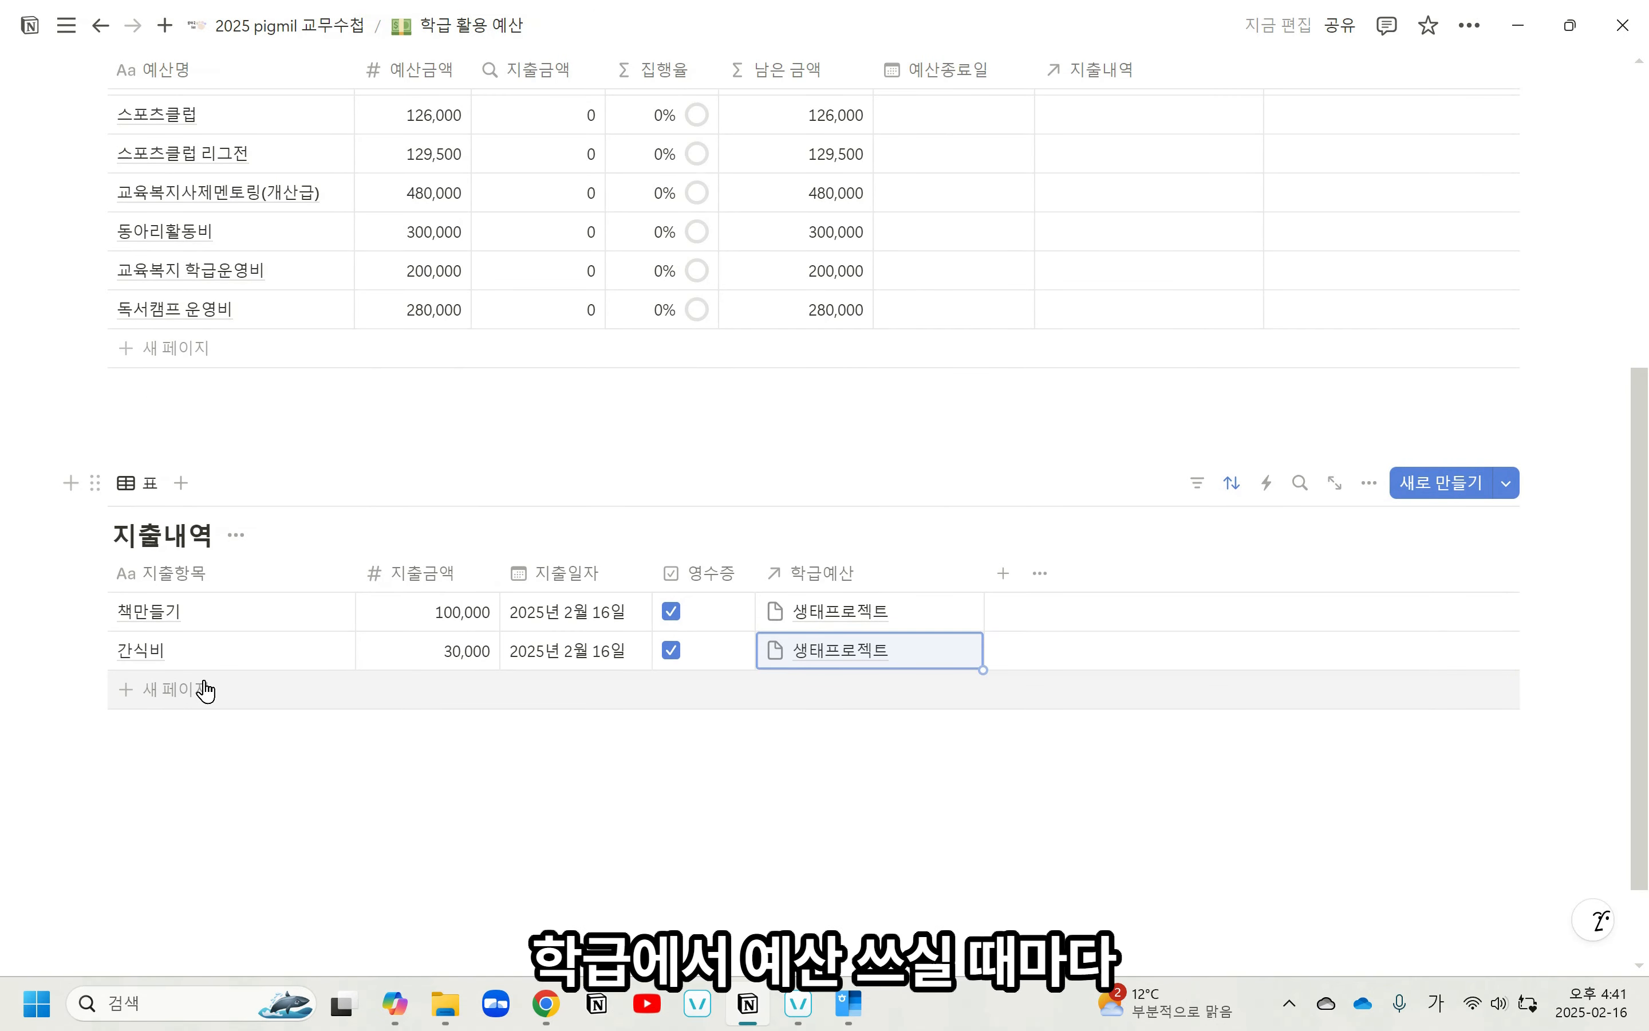
{"action": "scroll", "coordinate": [226, 694], "scroll_direction": "up", "scroll_amount": 6}
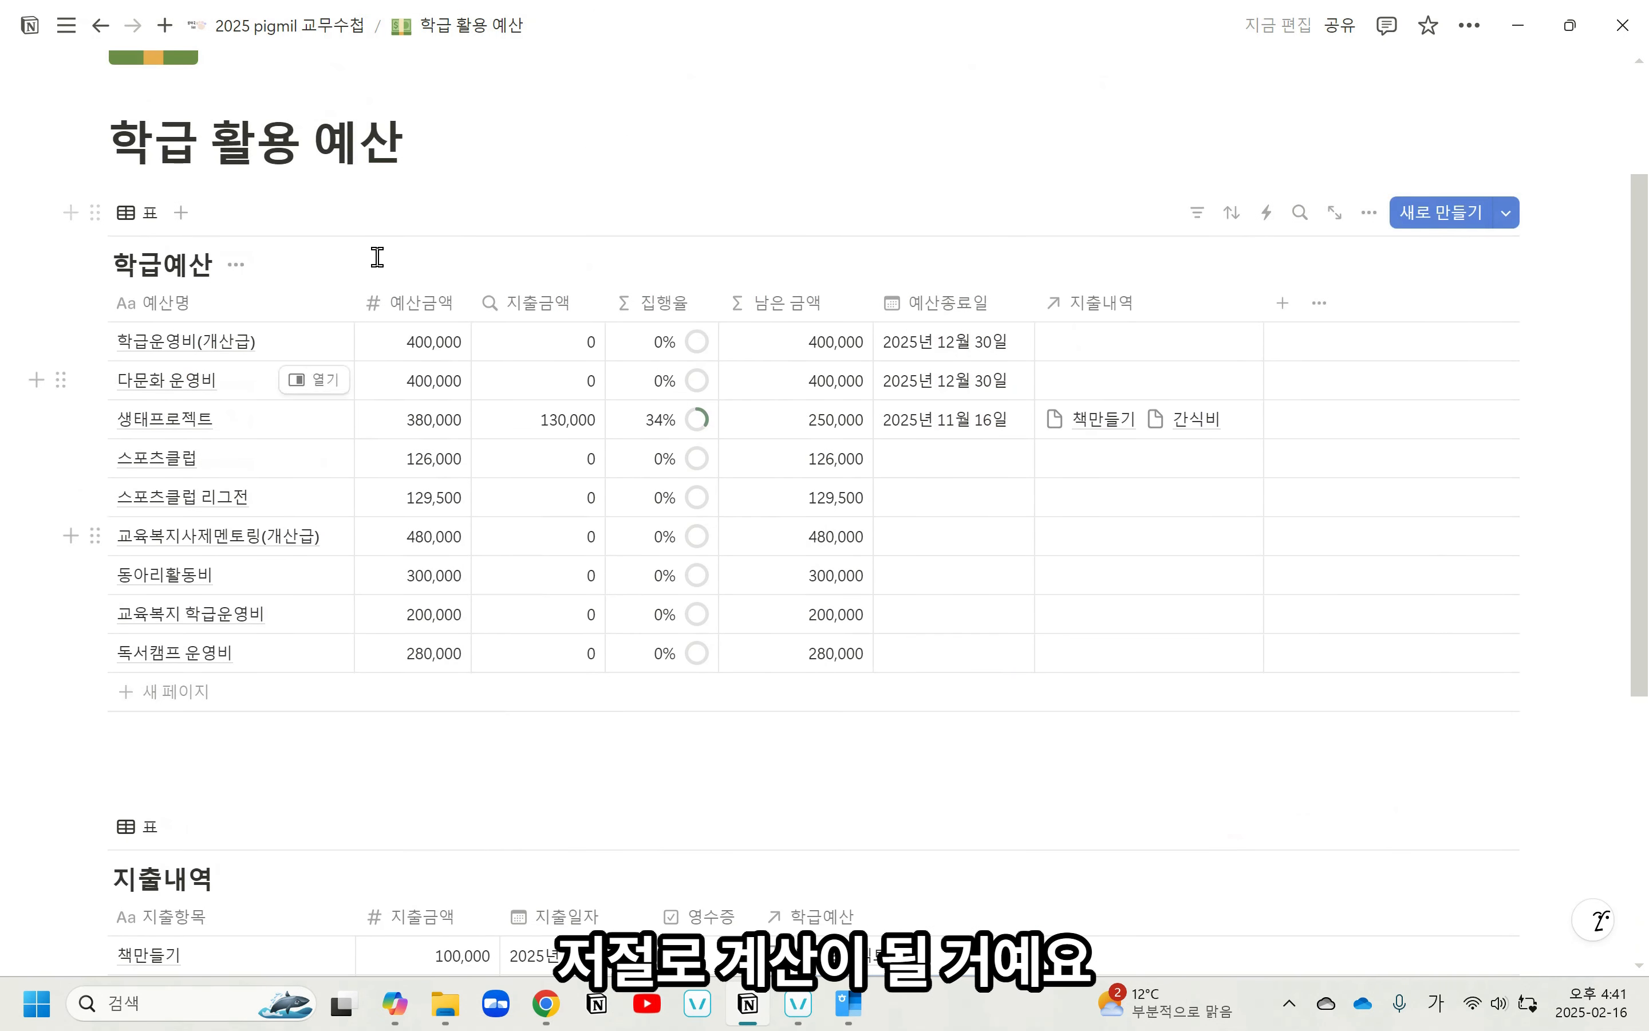
{"action": "scroll", "coordinate": [714, 786], "scroll_direction": "down", "scroll_amount": 6}
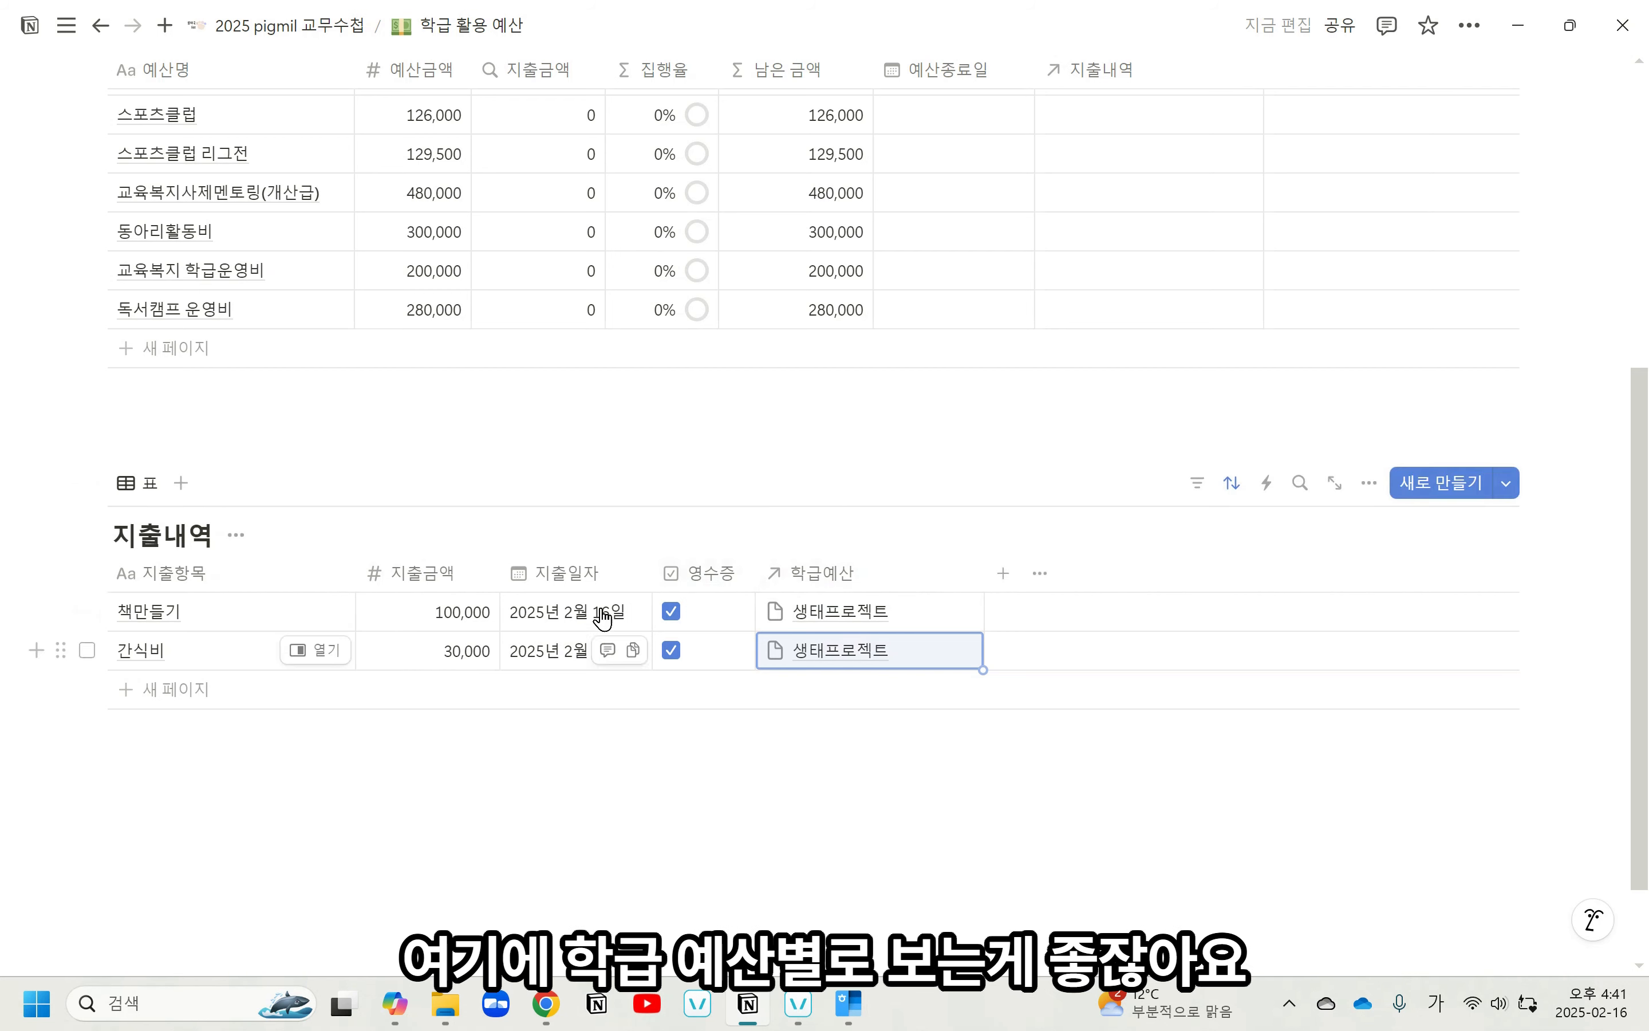
{"action": "scroll", "coordinate": [857, 641], "scroll_direction": "up", "scroll_amount": 2}
{"action": "left_click", "coordinate": [1201, 610]}
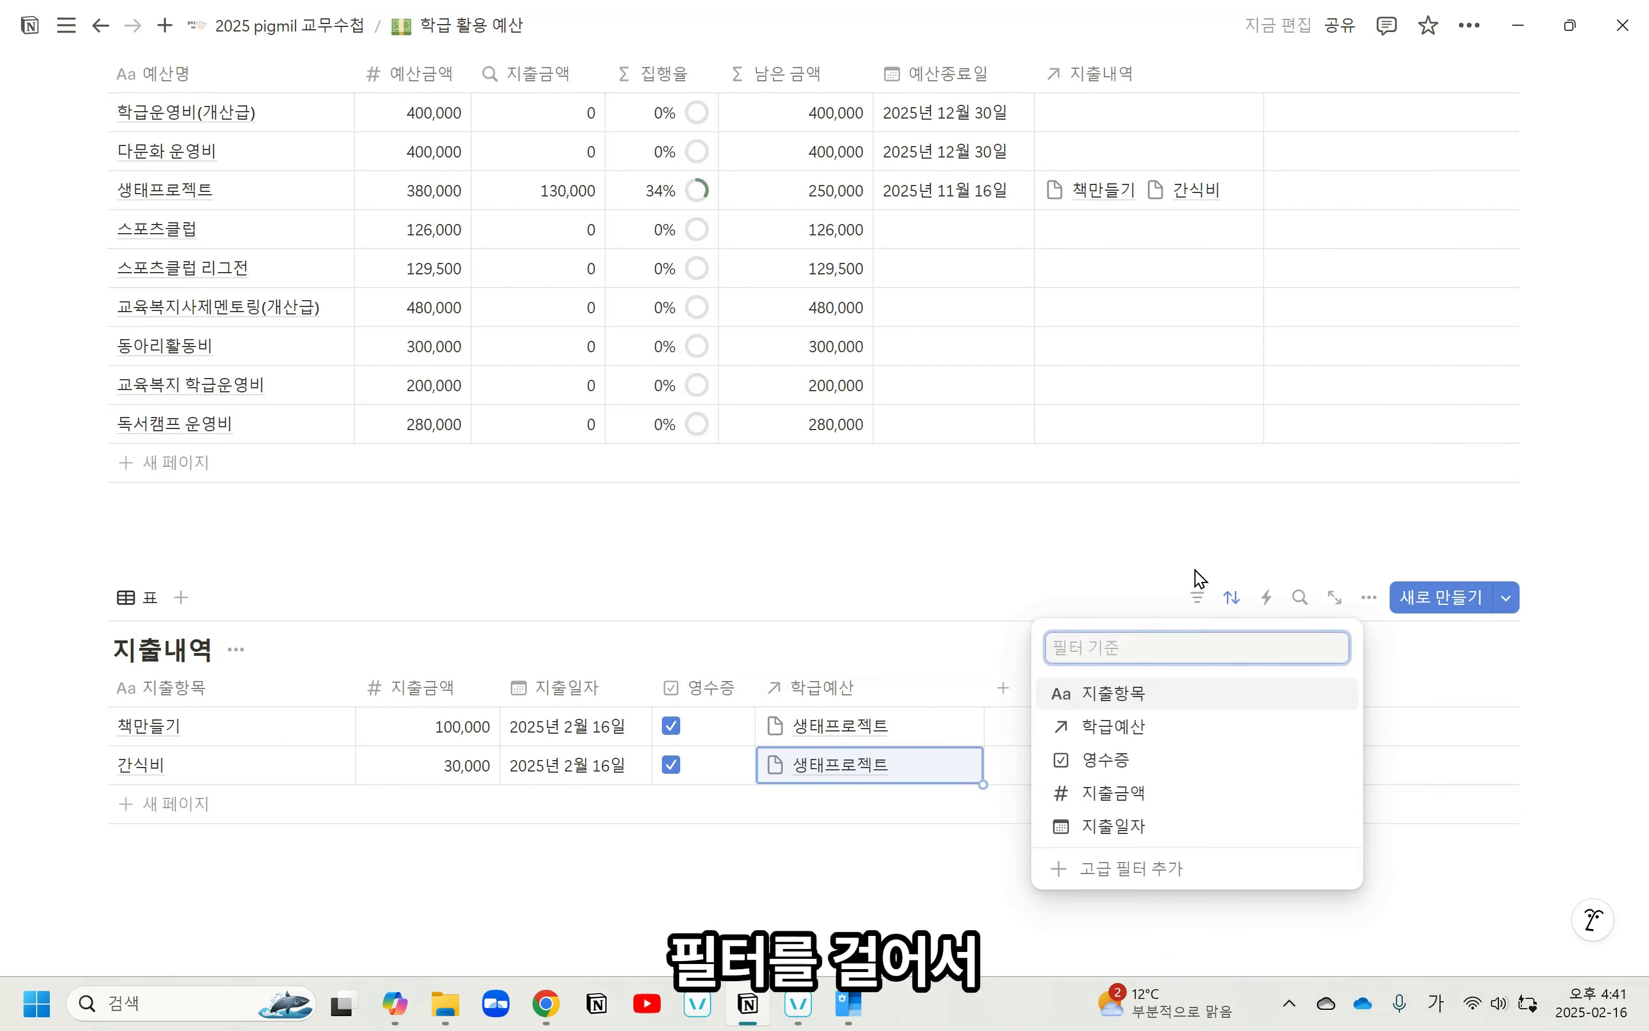
{"action": "left_click", "coordinate": [1168, 728]}
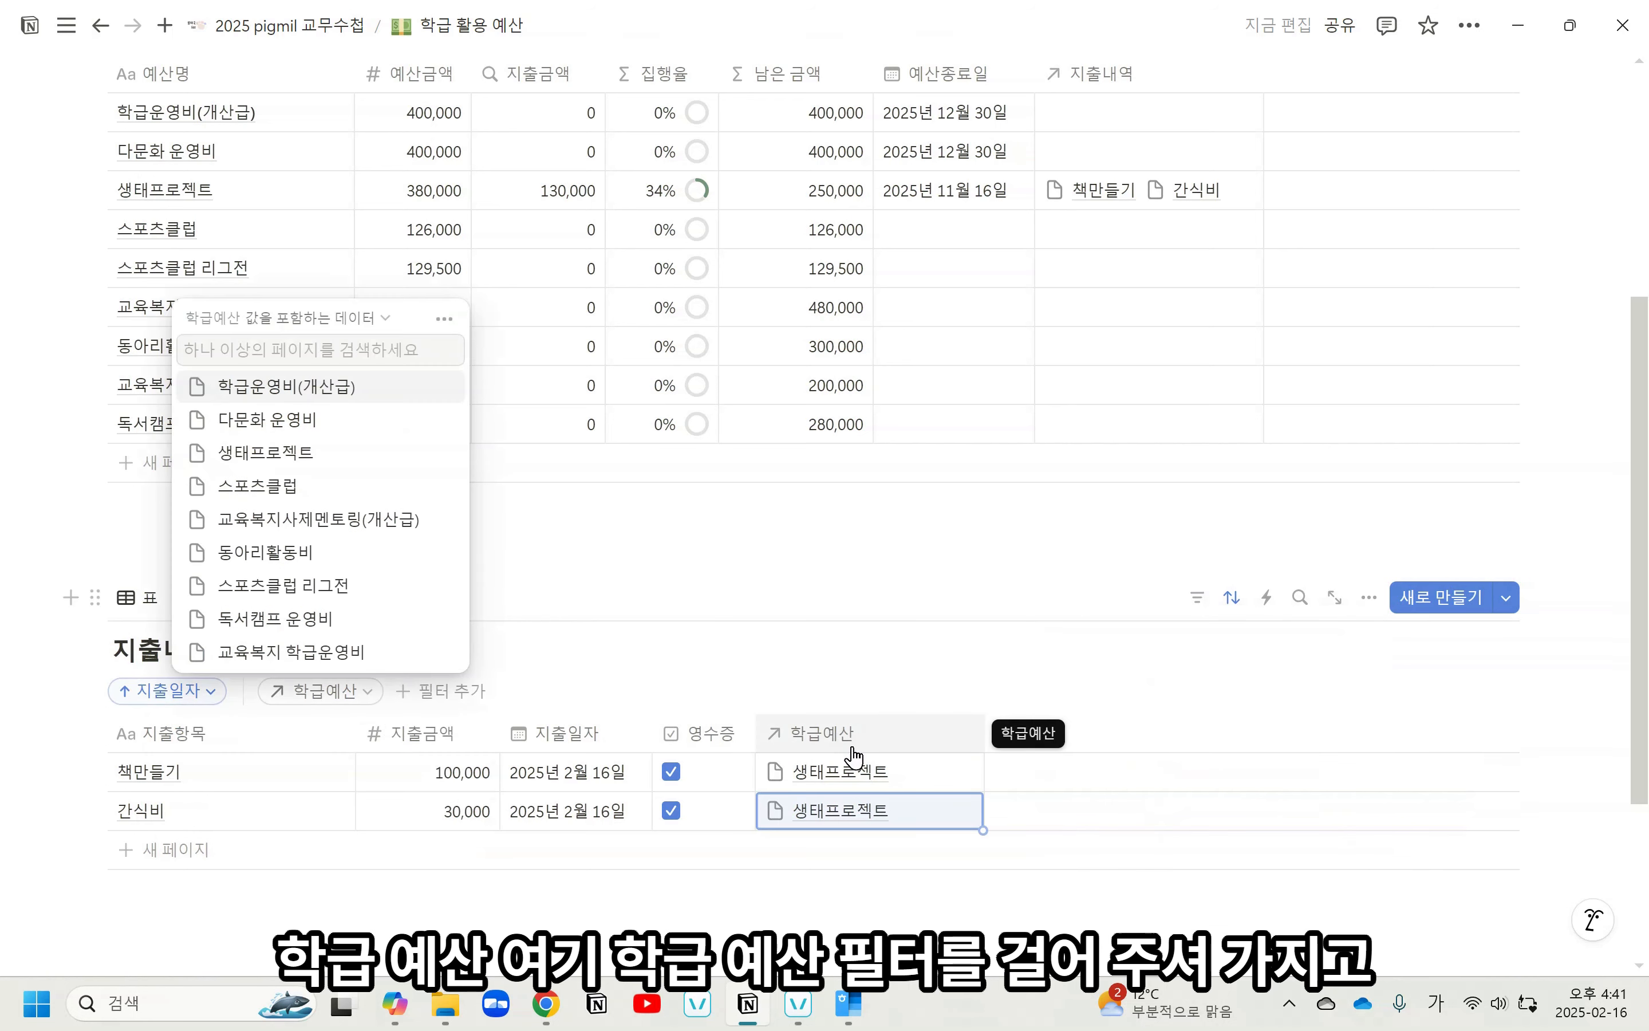
{"action": "left_click", "coordinate": [328, 455]}
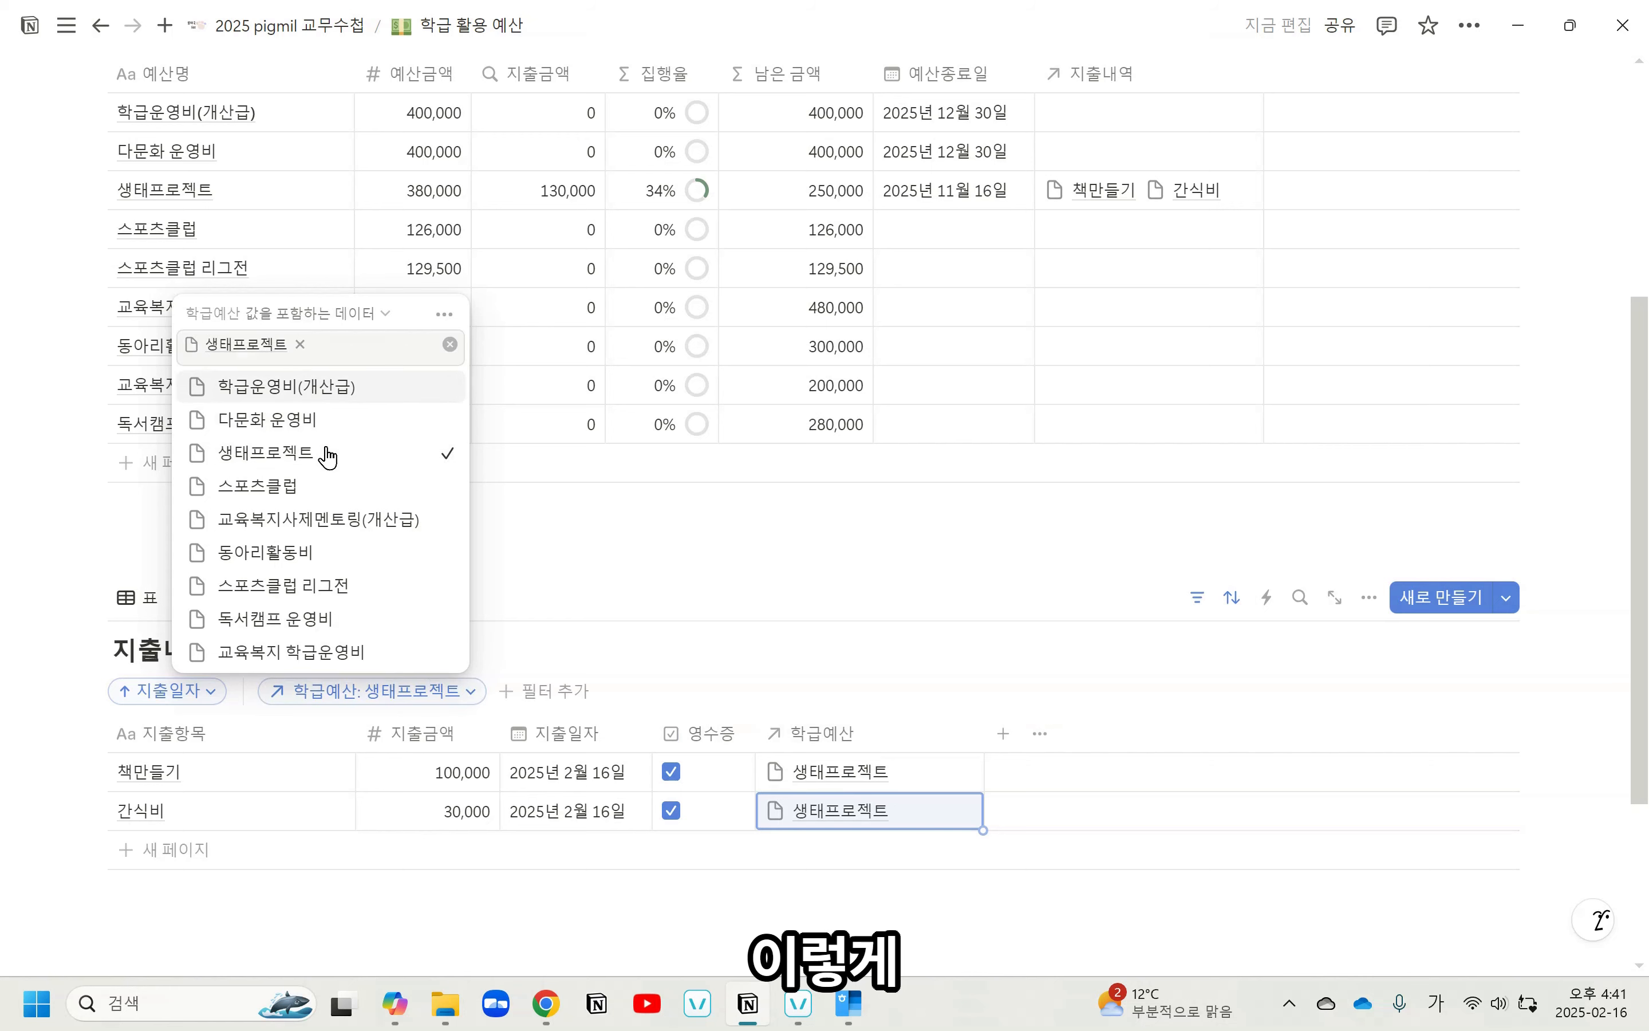
{"action": "left_click", "coordinate": [675, 587]}
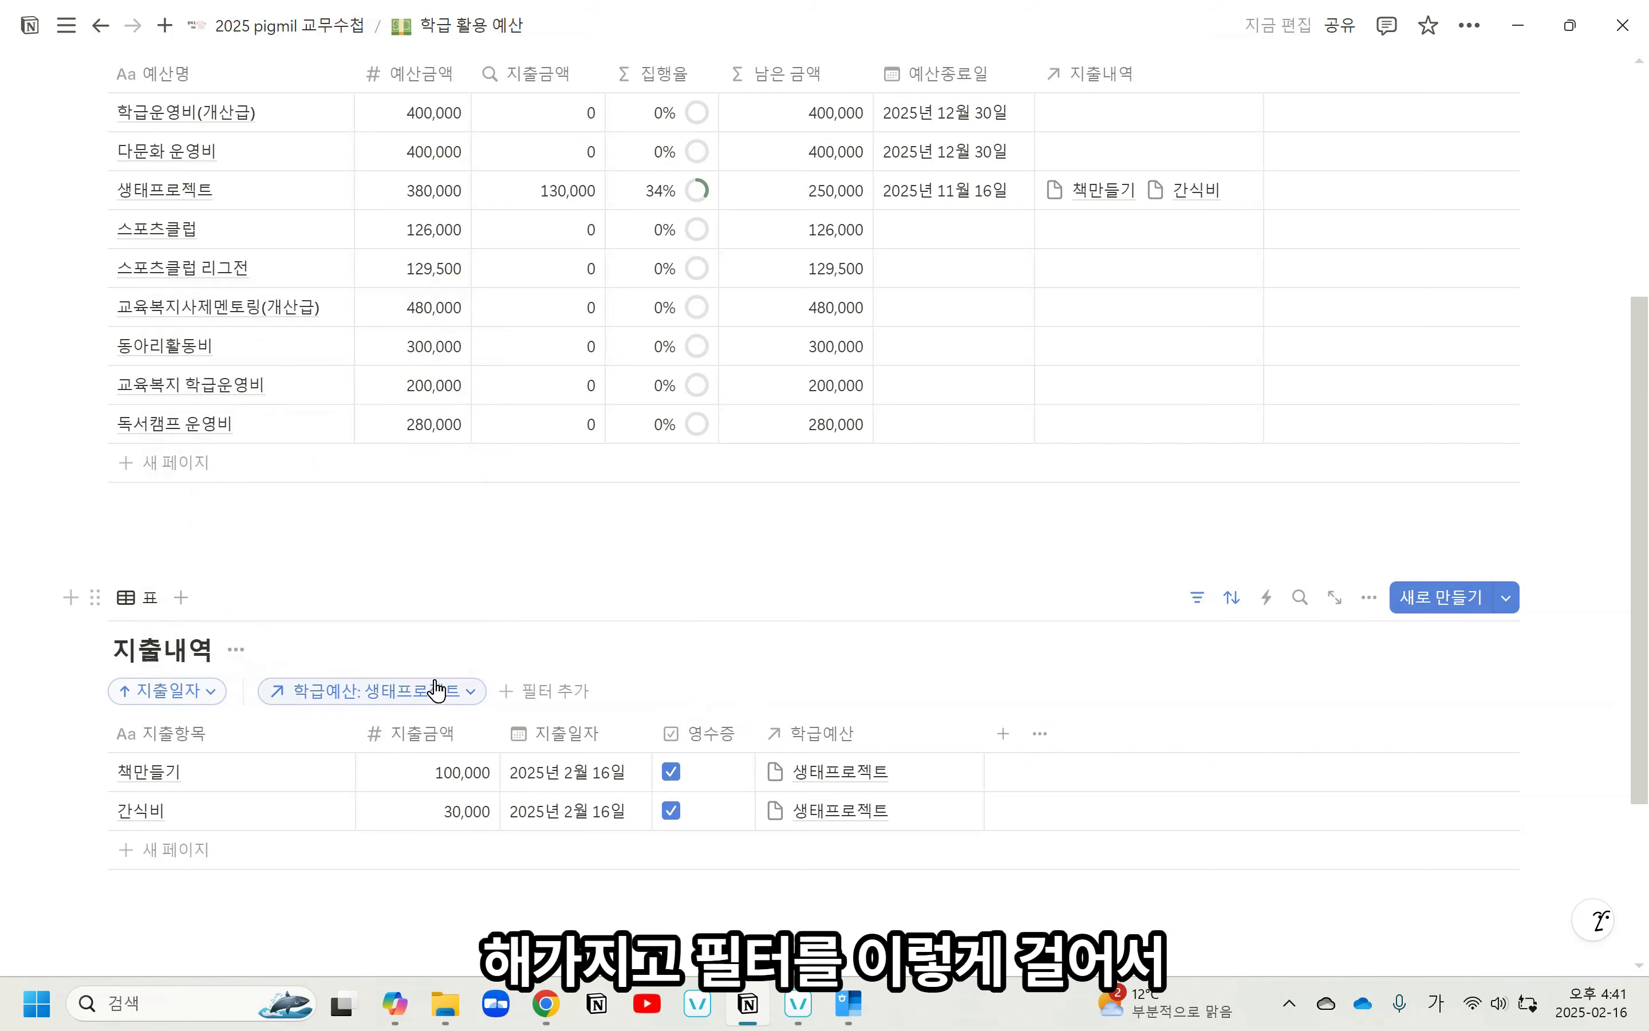
Remove the 학급예산 filter from the 지출내역 table.
{"action": "left_click", "coordinate": [208, 702]}
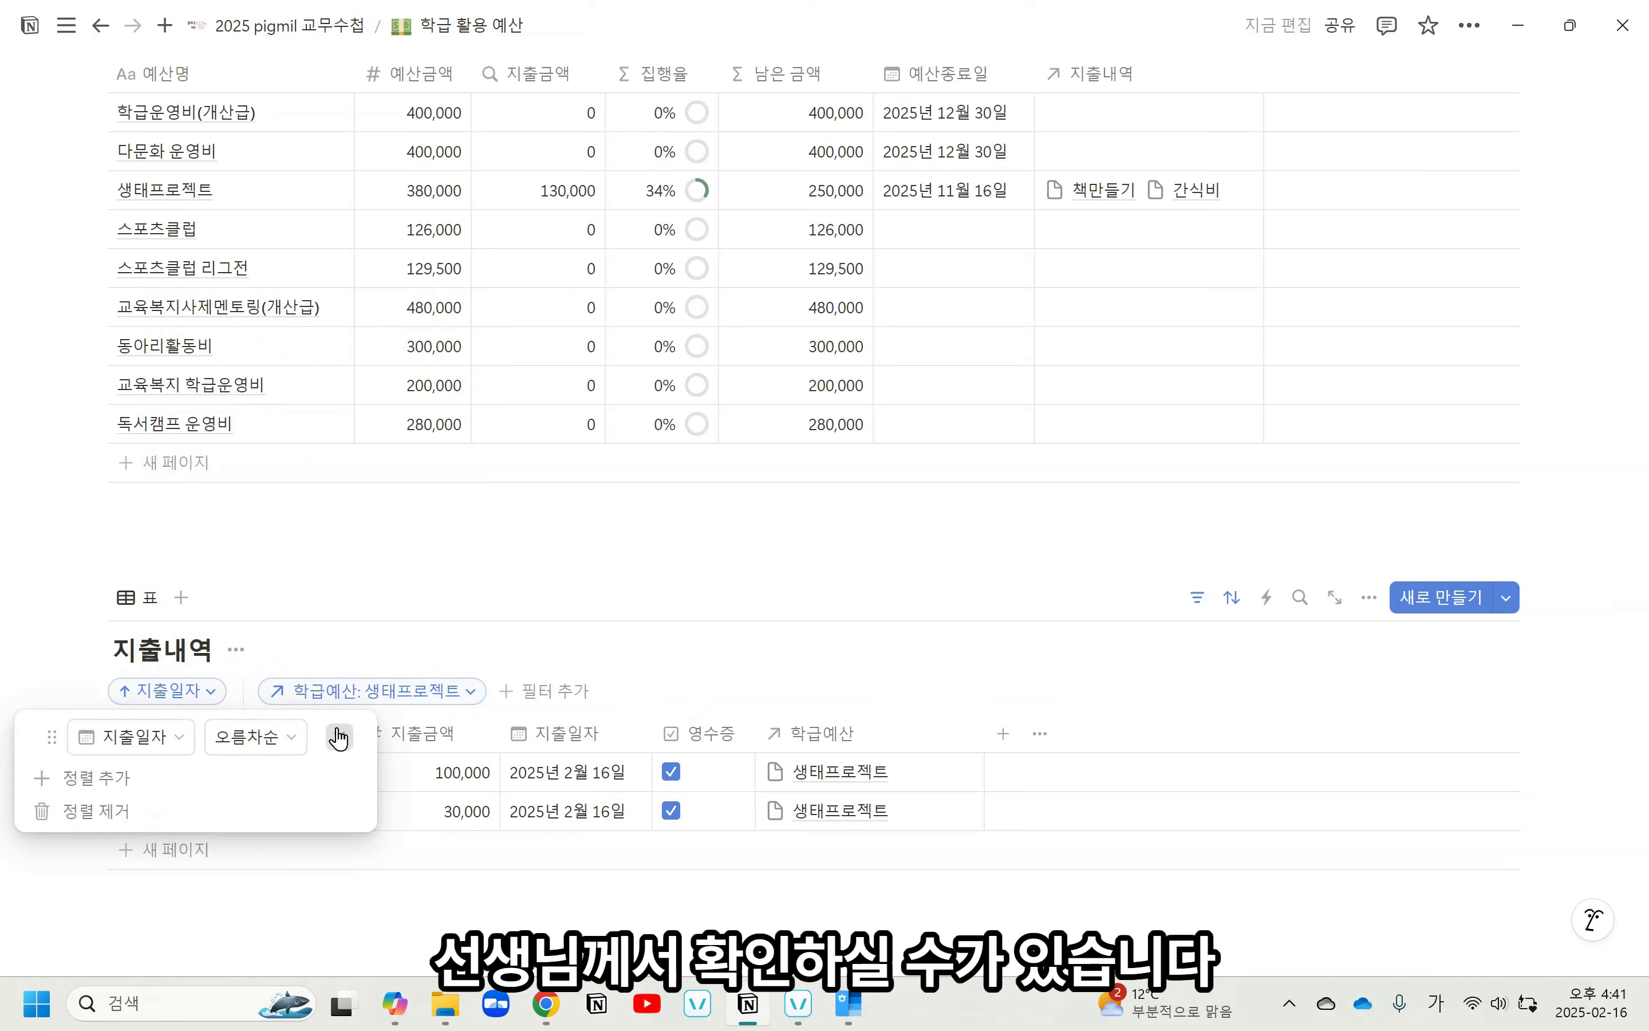
{"action": "left_click", "coordinate": [441, 693]}
{"action": "left_click", "coordinate": [472, 755]}
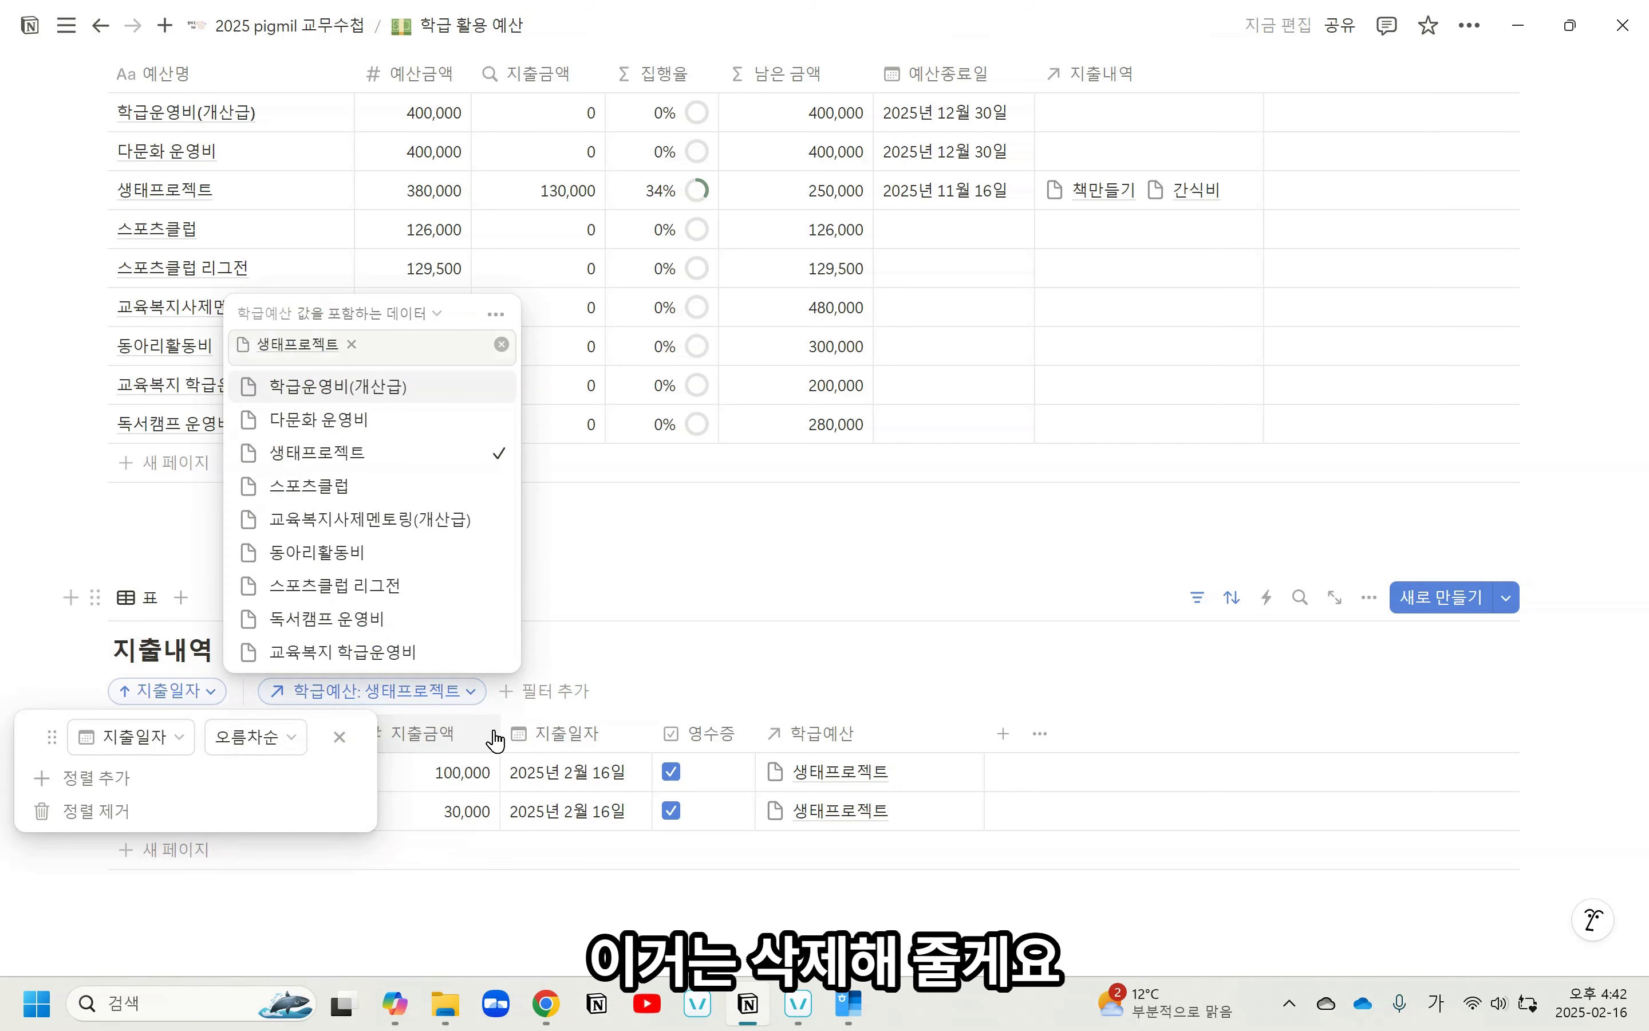
{"action": "left_click", "coordinate": [495, 314]}
{"action": "left_click", "coordinate": [535, 326]}
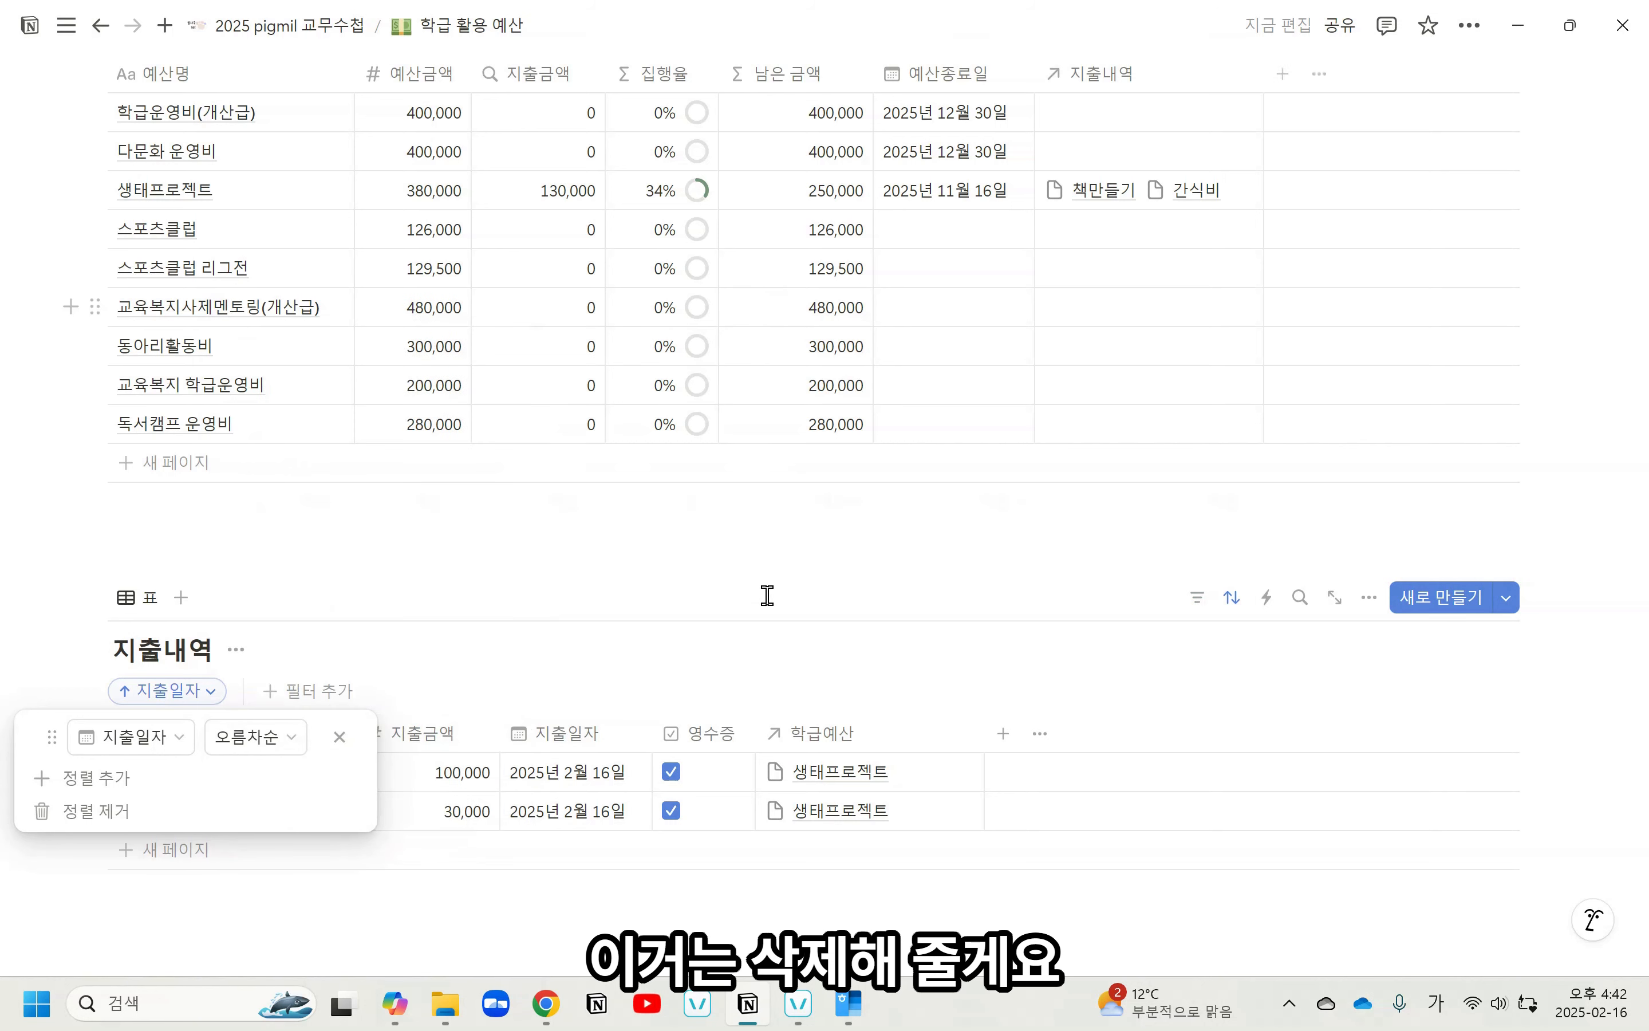